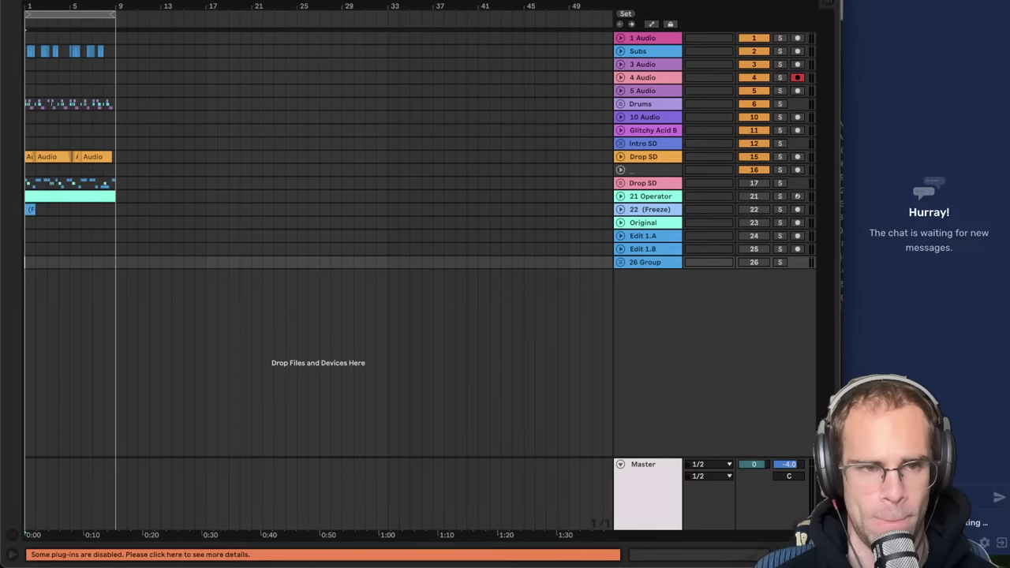
{"action": "scroll", "coordinate": [115, 261], "scroll_direction": "up", "scroll_amount": 4}
{"action": "left_click_drag", "start_coordinate": [70, 1], "coordinate": [72, 39]}
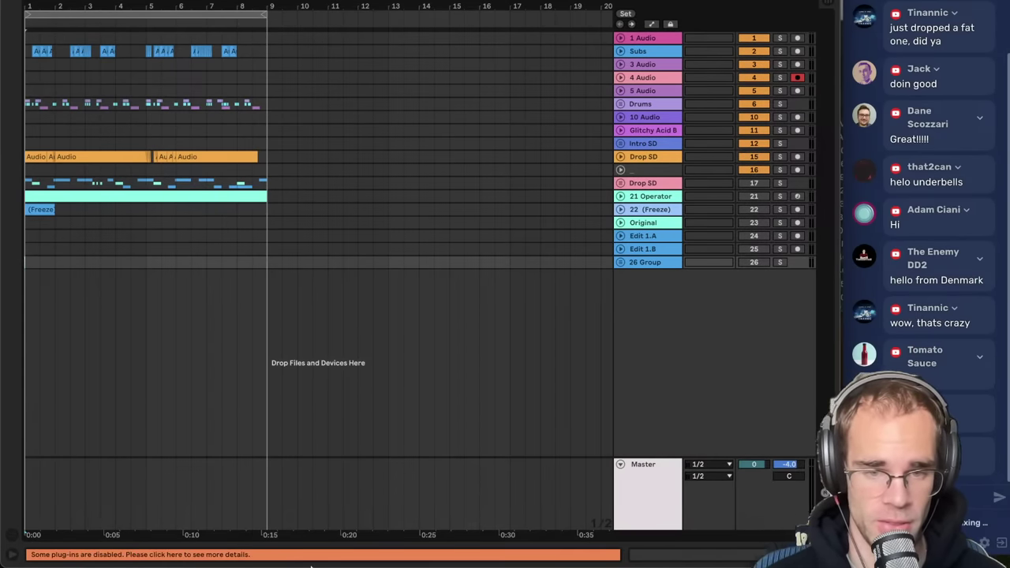
- Switch to Discord and open the fix-my-beat channel under Roasting
{"action": "left_click", "coordinate": [475, 549]}
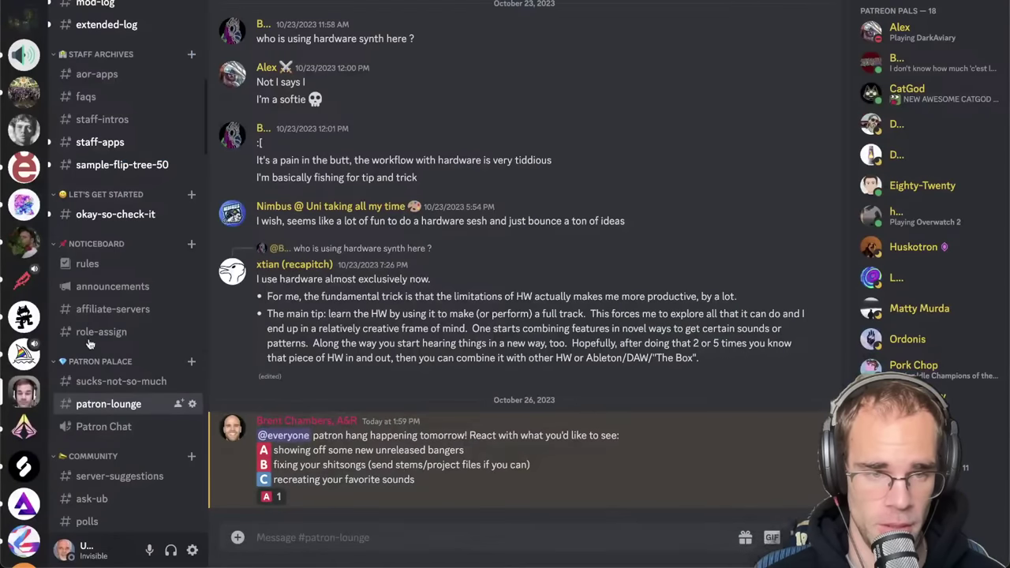
{"action": "scroll", "coordinate": [126, 367], "scroll_direction": "down", "scroll_amount": 10}
{"action": "scroll", "coordinate": [127, 380], "scroll_direction": "down", "scroll_amount": 2}
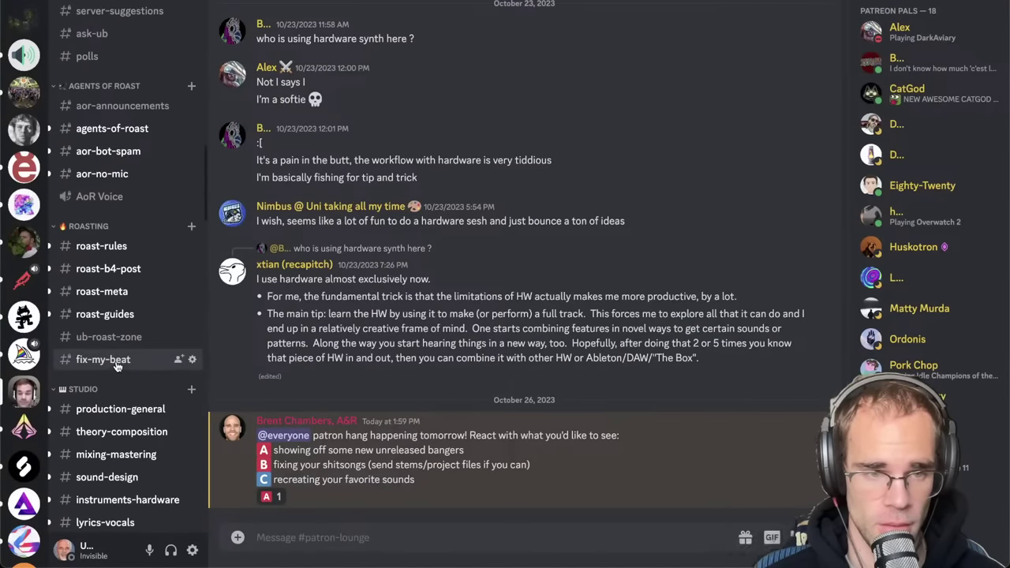
{"action": "left_click", "coordinate": [110, 360]}
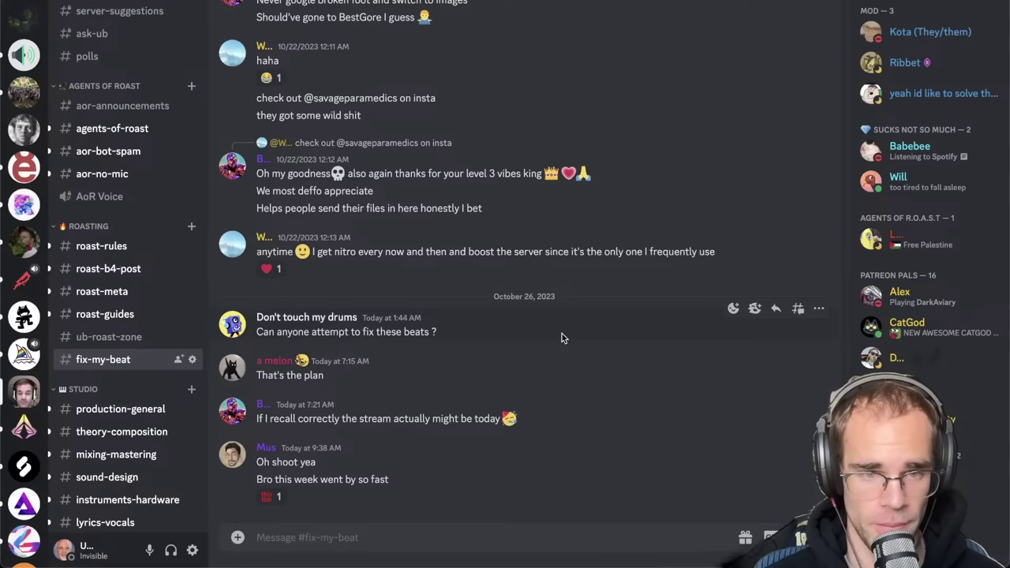
- Look through the fix-my-beat channel's recent messages for submitted Ableton project files
{"action": "scroll", "coordinate": [562, 334], "scroll_direction": "up", "scroll_amount": 10}
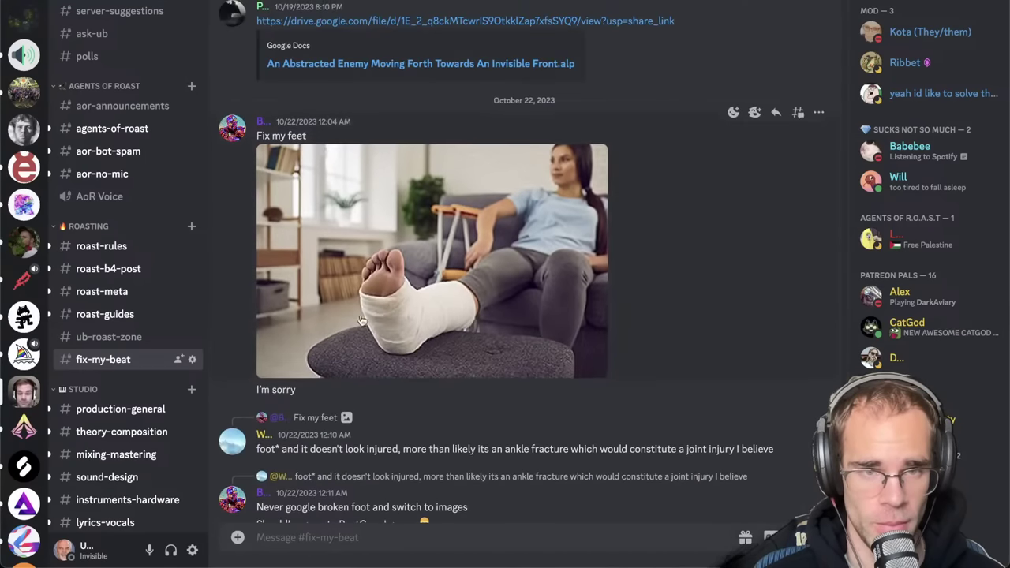
{"action": "scroll", "coordinate": [360, 320], "scroll_direction": "up", "scroll_amount": 10}
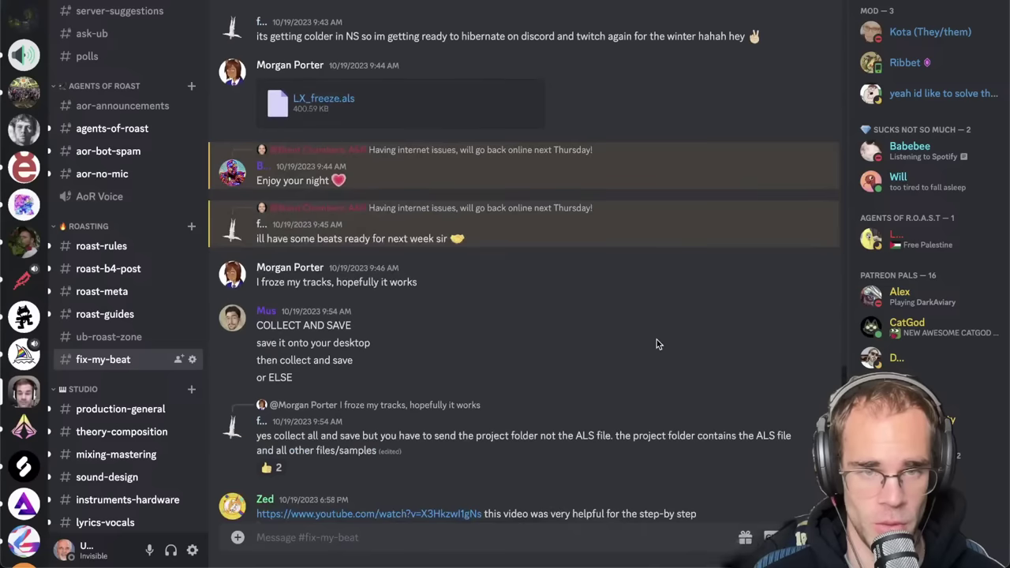
{"action": "scroll", "coordinate": [657, 344], "scroll_direction": "up", "scroll_amount": 5}
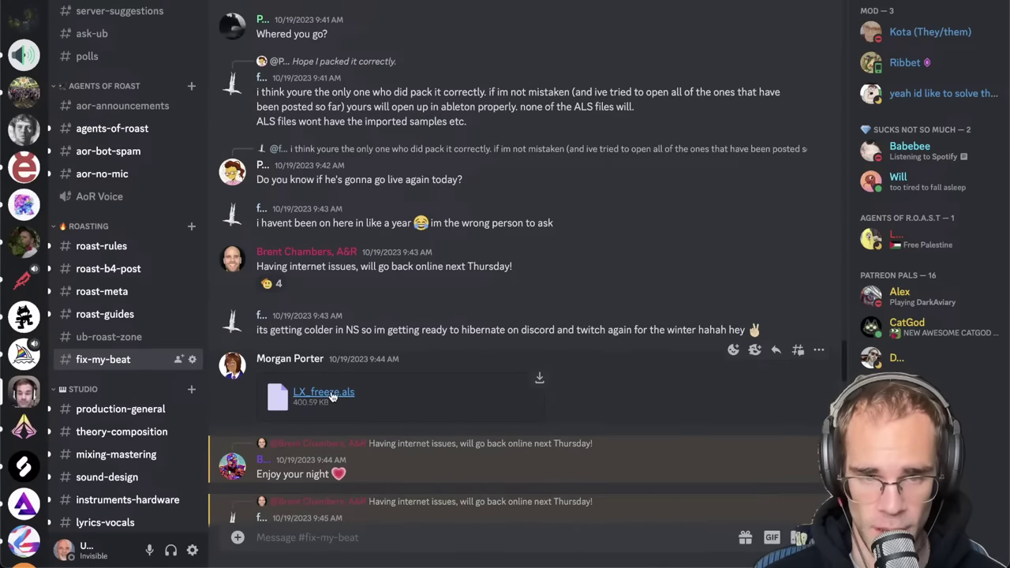
{"action": "scroll", "coordinate": [432, 351], "scroll_direction": "up", "scroll_amount": 3}
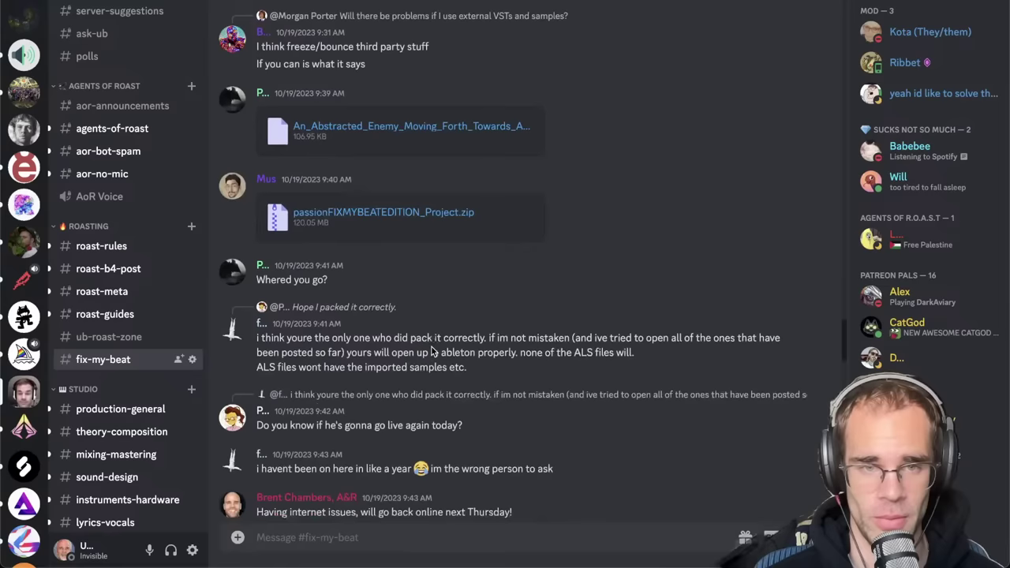
{"action": "scroll", "coordinate": [433, 351], "scroll_direction": "up", "scroll_amount": 1}
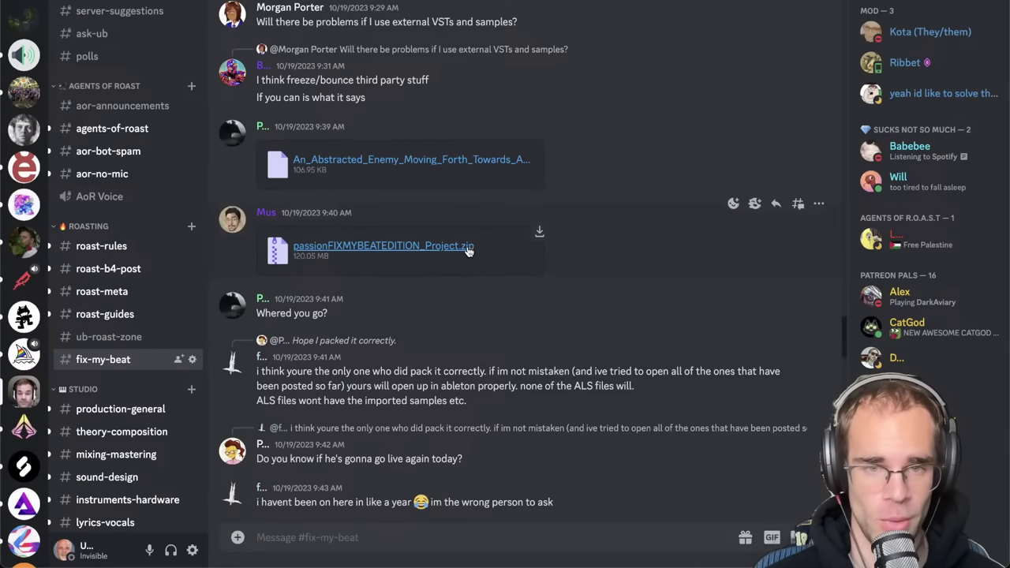
{"action": "scroll", "coordinate": [379, 246], "scroll_direction": "up", "scroll_amount": 1}
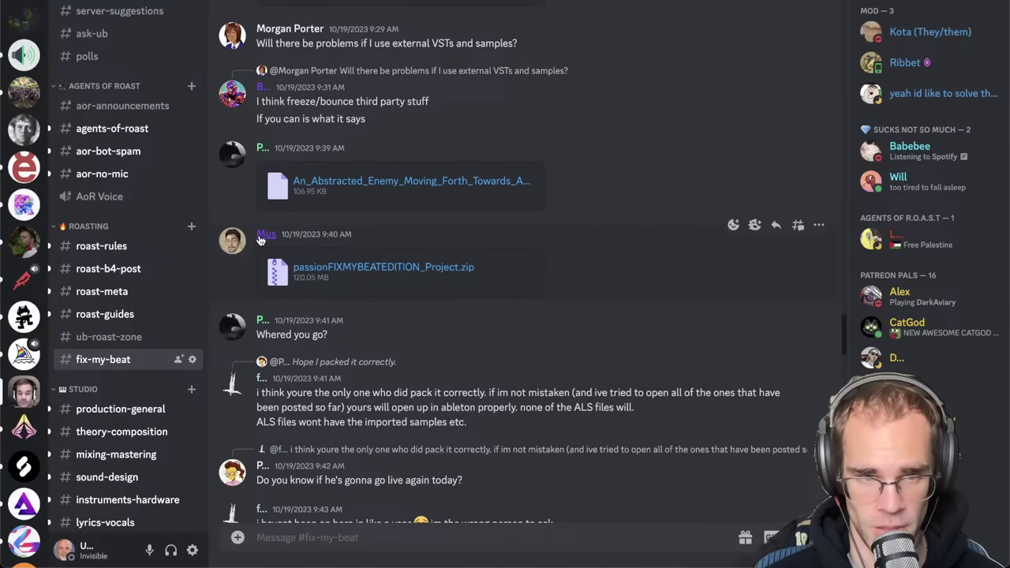
{"action": "scroll", "coordinate": [614, 237], "scroll_direction": "up", "scroll_amount": 2}
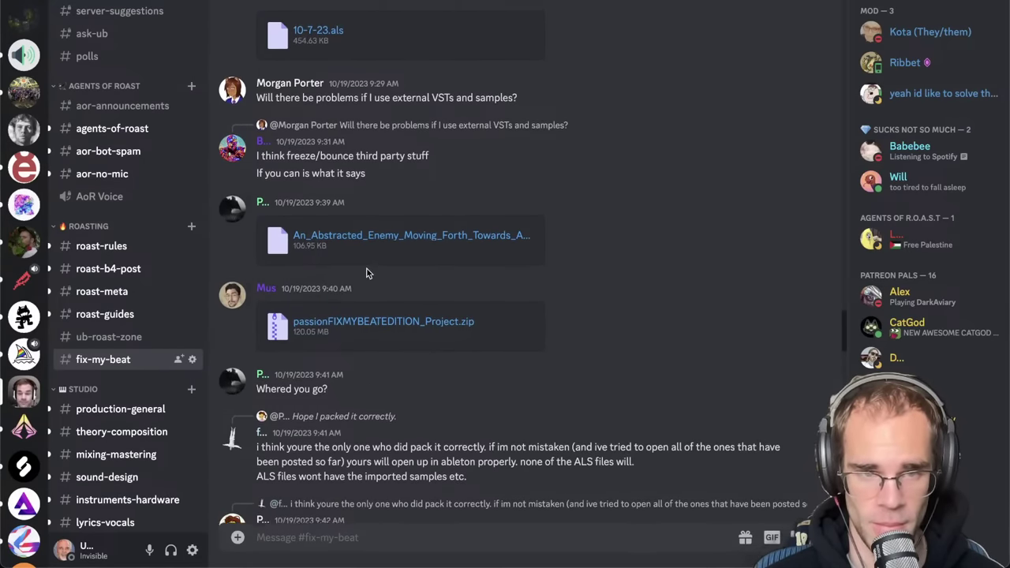
{"action": "scroll", "coordinate": [366, 273], "scroll_direction": "up", "scroll_amount": 5}
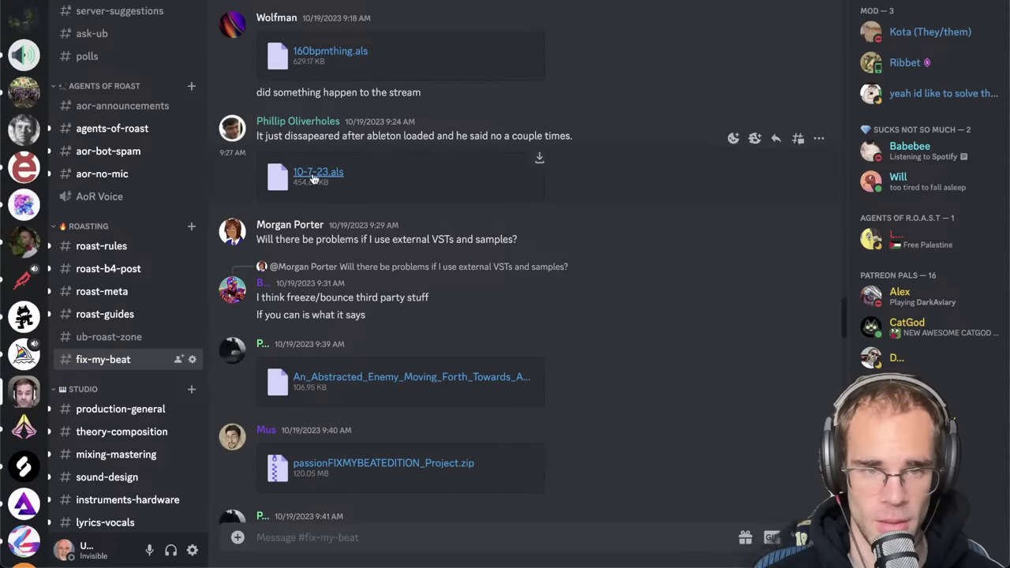
{"action": "scroll", "coordinate": [575, 216], "scroll_direction": "up", "scroll_amount": 9}
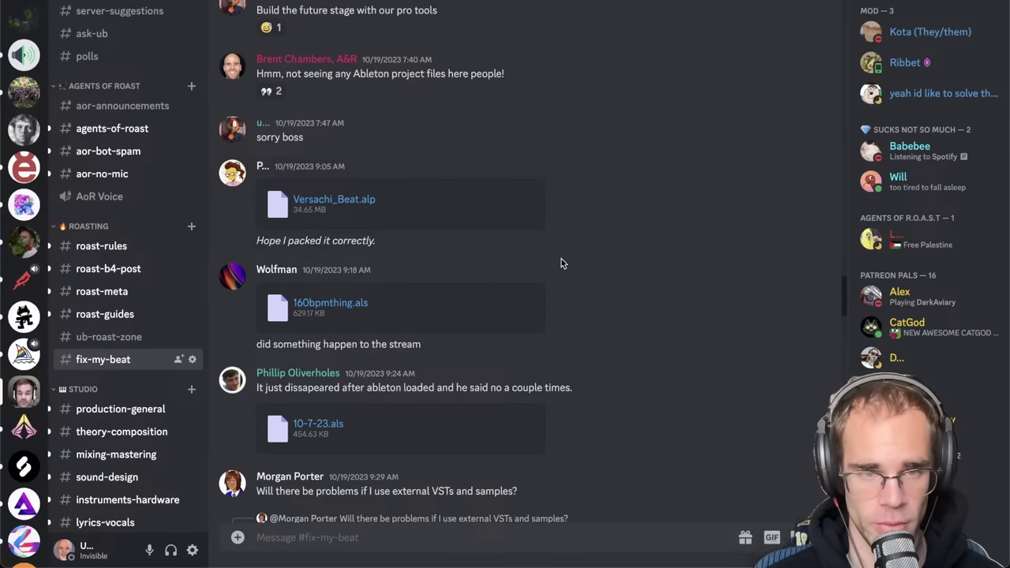
{"action": "scroll", "coordinate": [384, 208], "scroll_direction": "down", "scroll_amount": 10}
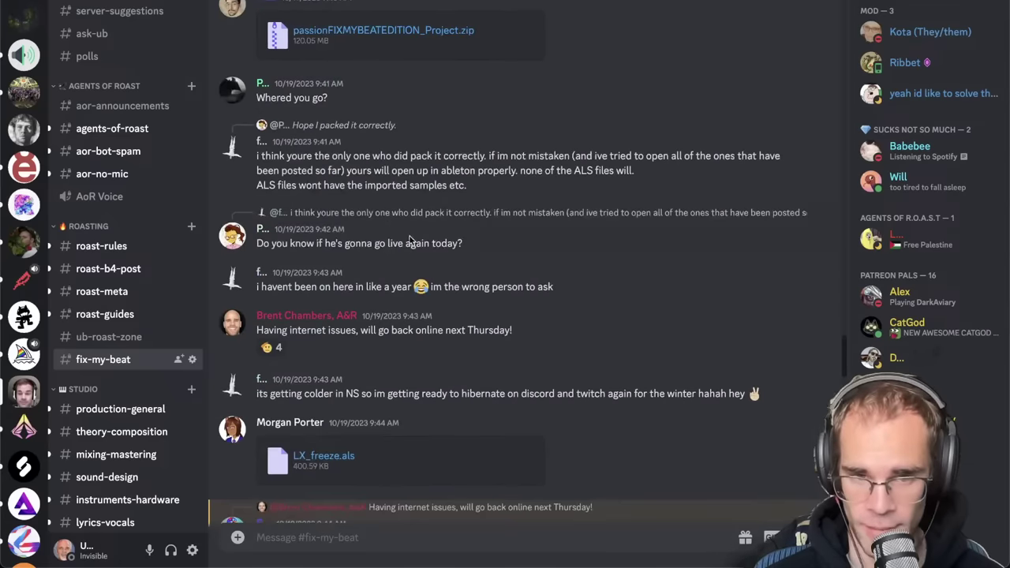
{"action": "scroll", "coordinate": [442, 256], "scroll_direction": "down", "scroll_amount": 15}
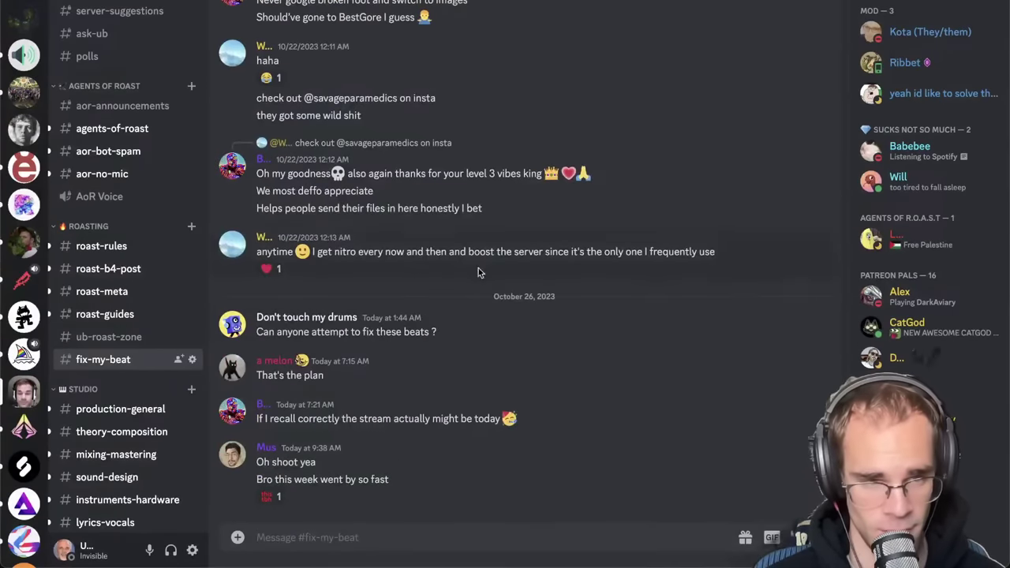
{"action": "scroll", "coordinate": [395, 197], "scroll_direction": "up", "scroll_amount": 5}
{"action": "scroll", "coordinate": [379, 185], "scroll_direction": "down", "scroll_amount": 5}
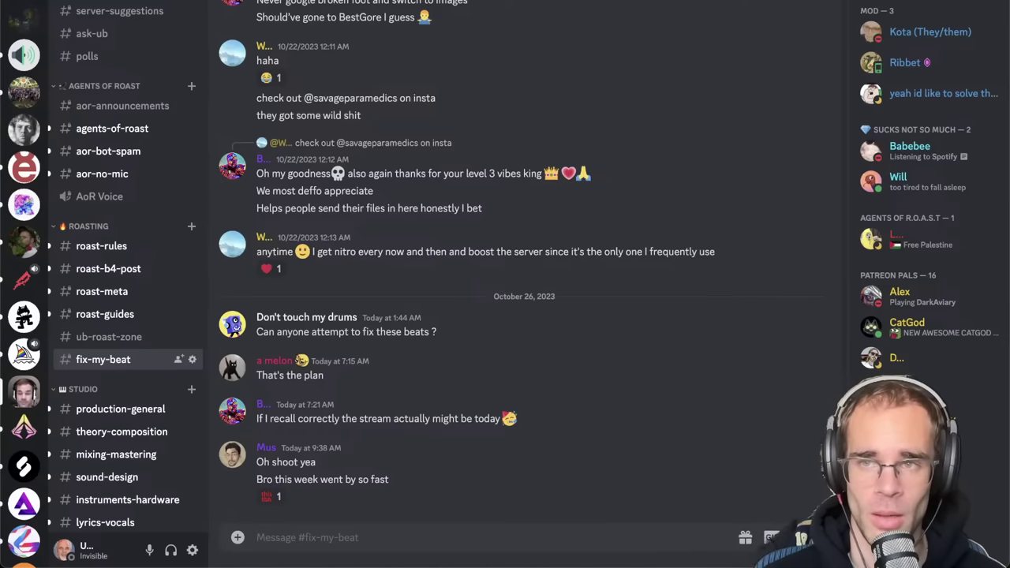
- Narrow the Discord window to uncover the stream chat, and switch back to Ableton Live
{"action": "left_click_drag", "start_coordinate": [1009, 434], "coordinate": [842, 434]}
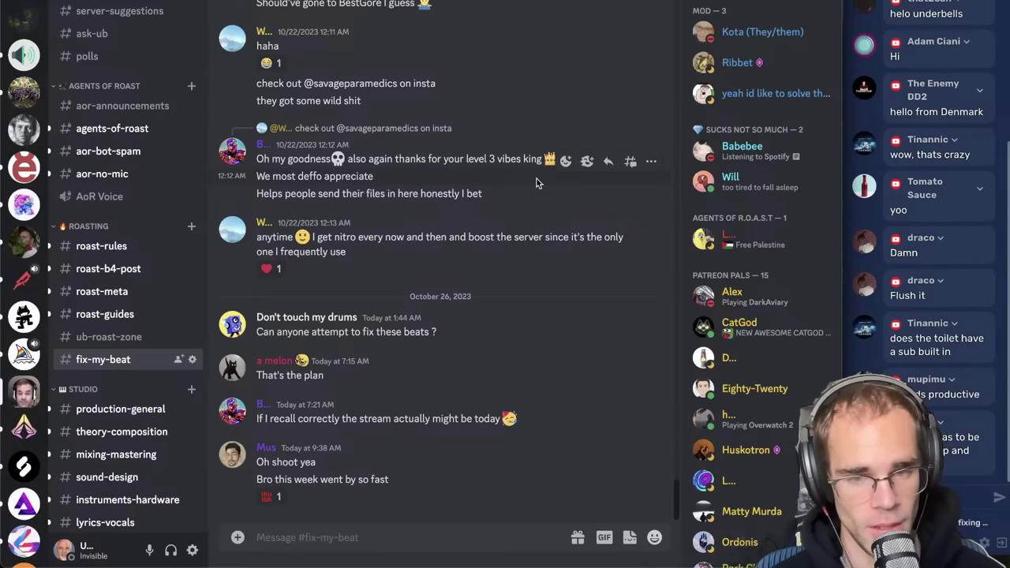
{"action": "key", "text": "super+Tab"}
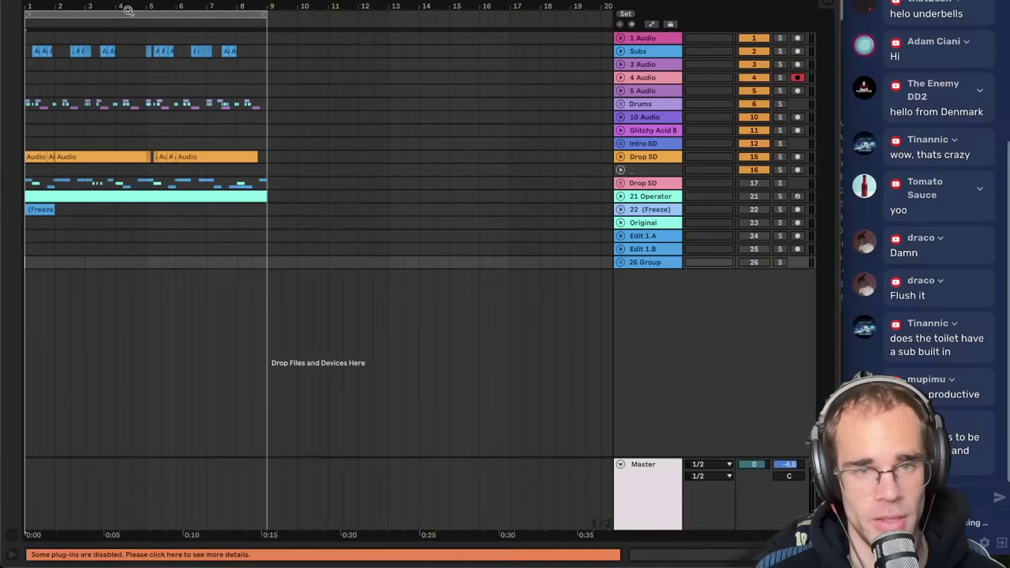
- Fold the Master track and fit the full 21 Operator clip's span into the arrangement view
{"action": "left_click", "coordinate": [373, 223]}
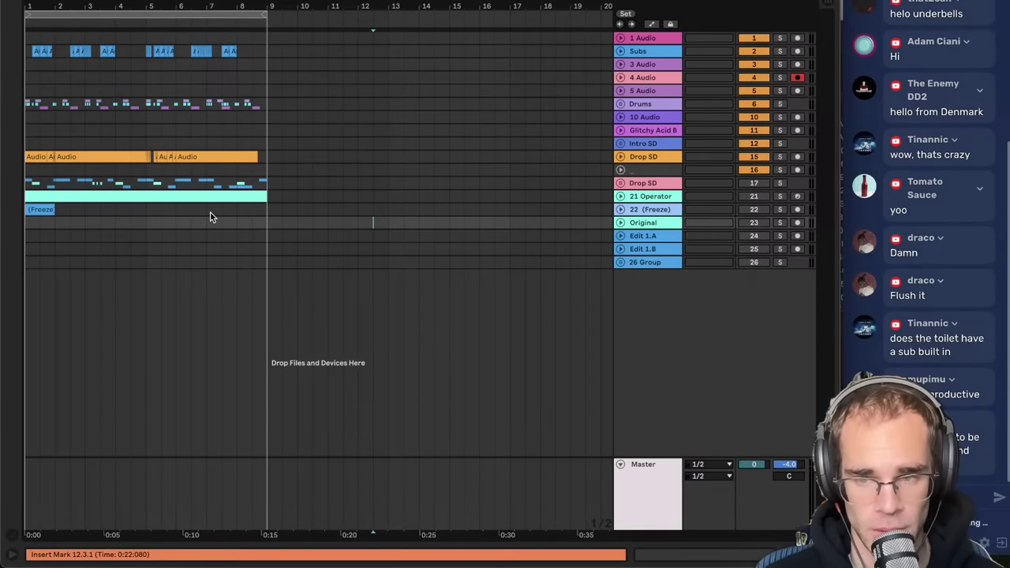
{"action": "left_click", "coordinate": [60, 197]}
{"action": "left_click", "coordinate": [60, 198]}
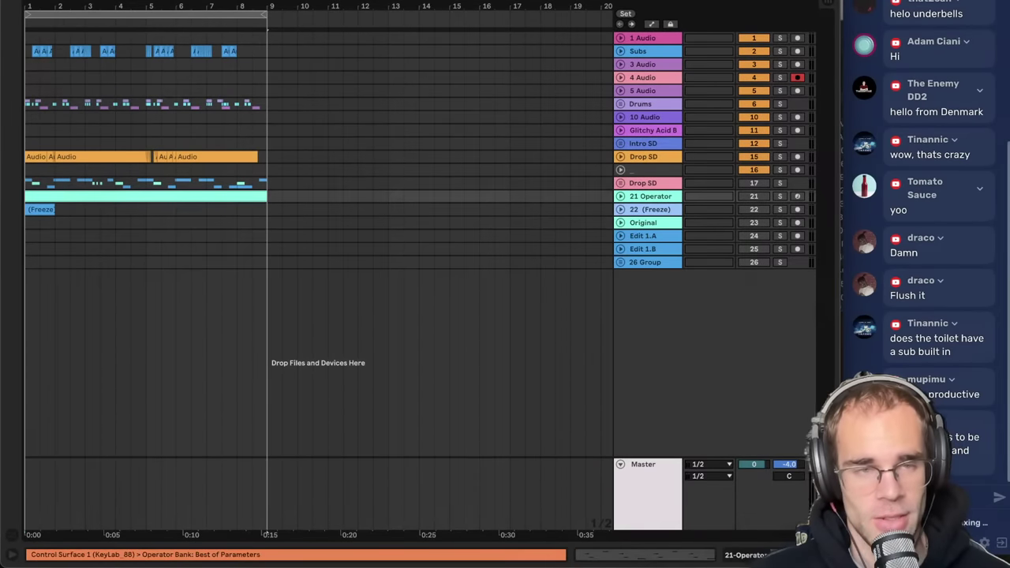
{"action": "key", "text": "plus"}
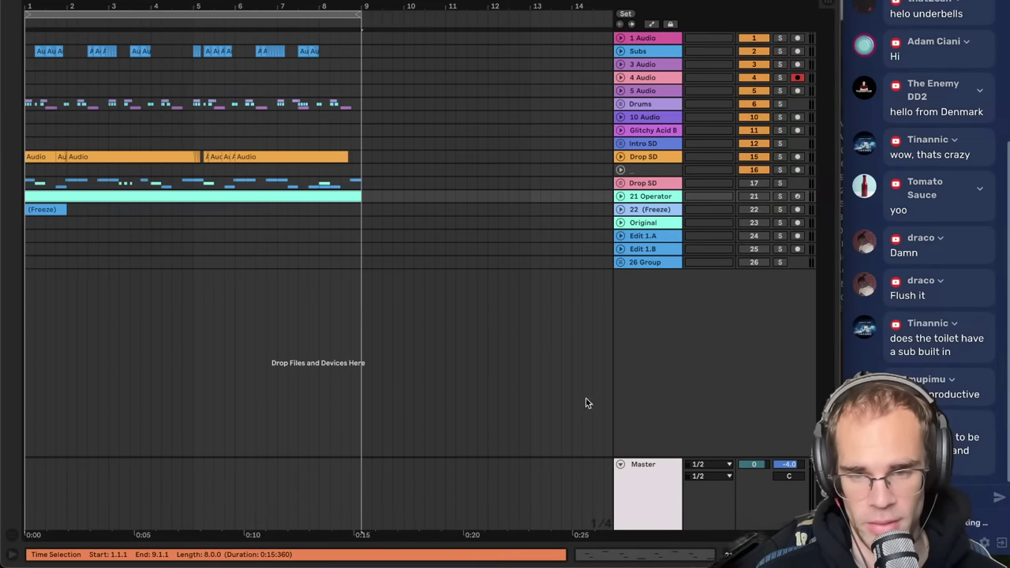
{"action": "left_click", "coordinate": [663, 494]}
{"action": "left_click", "coordinate": [621, 465]}
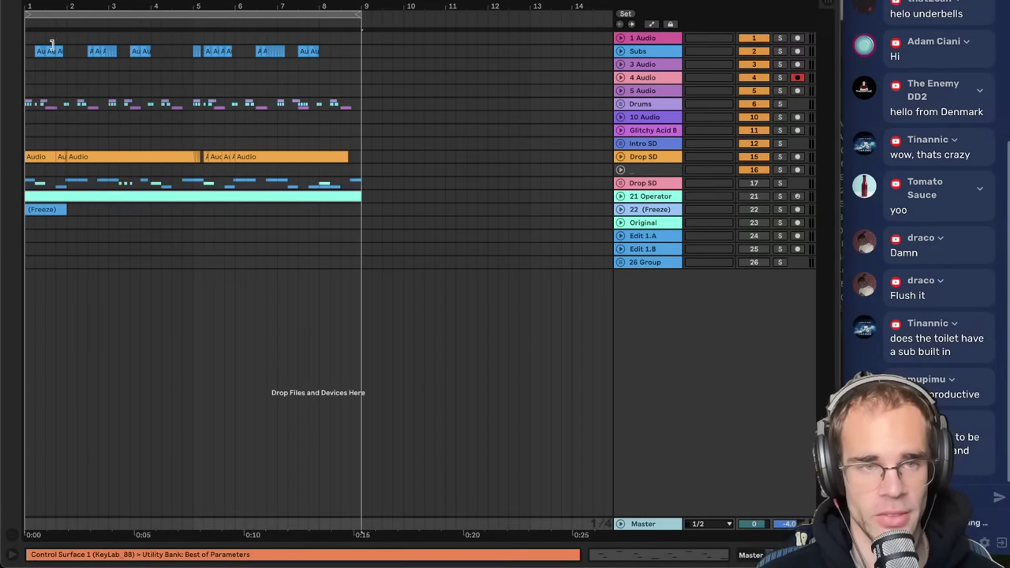
{"action": "key", "text": "z"}
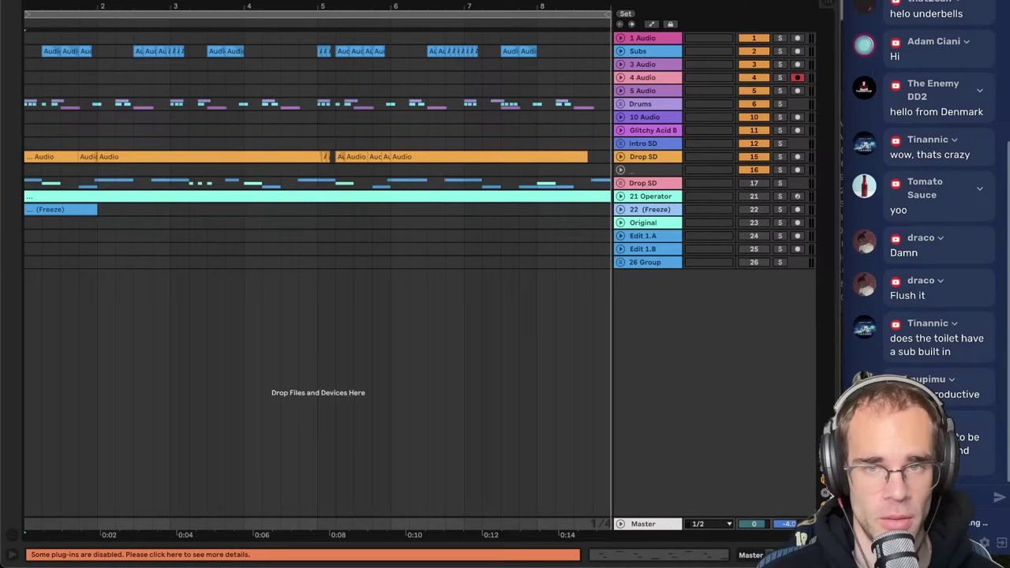
- Play the arrangement from 1.1.1 to hear the full mix, and stop playback
{"action": "key", "text": "space"}
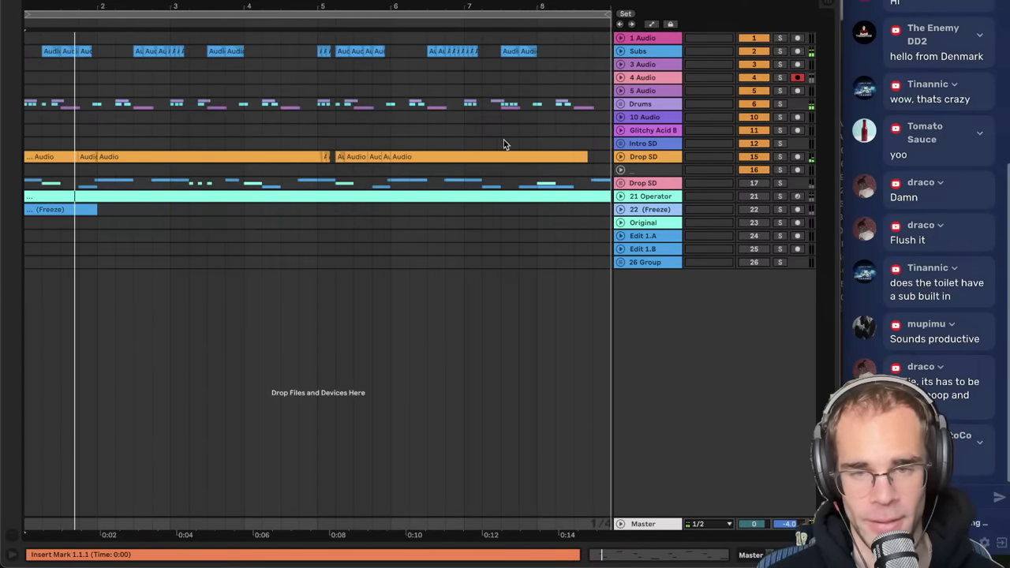
{"action": "left_click", "coordinate": [482, 130]}
{"action": "key", "text": "space"}
{"action": "mouse_move", "coordinate": [63, 9]}
{"action": "left_mouse_down"}
{"action": "mouse_move", "coordinate": [27, 12]}
{"action": "mouse_move", "coordinate": [49, 19]}
{"action": "left_mouse_up"}
{"action": "left_click_drag", "start_coordinate": [238, 8], "coordinate": [229, 4]}
{"action": "left_click", "coordinate": [198, 196]}
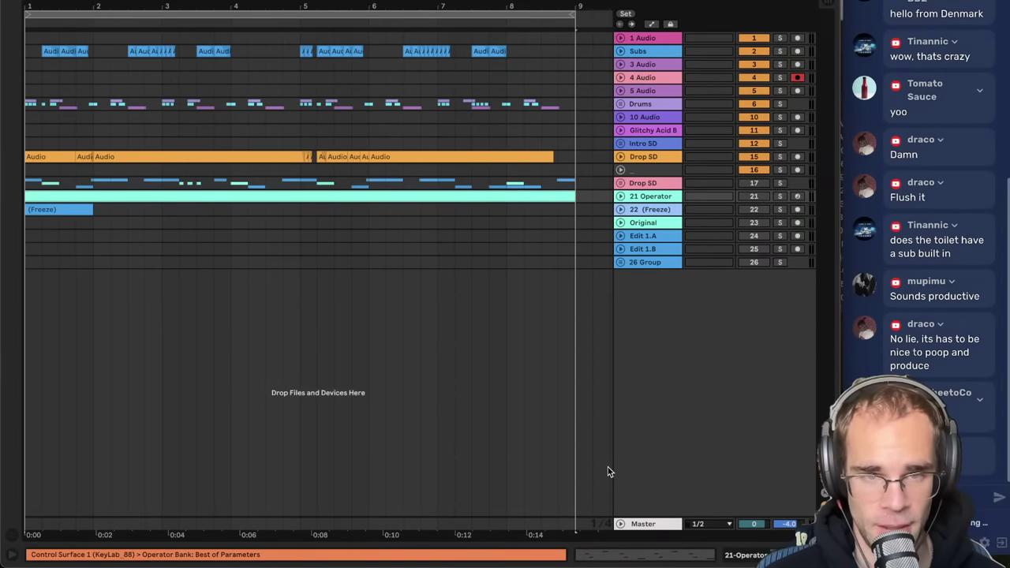
{"action": "left_click", "coordinate": [438, 262]}
{"action": "left_click_drag", "start_coordinate": [571, 266], "coordinate": [2, 282]}
{"action": "left_click", "coordinate": [69, 257]}
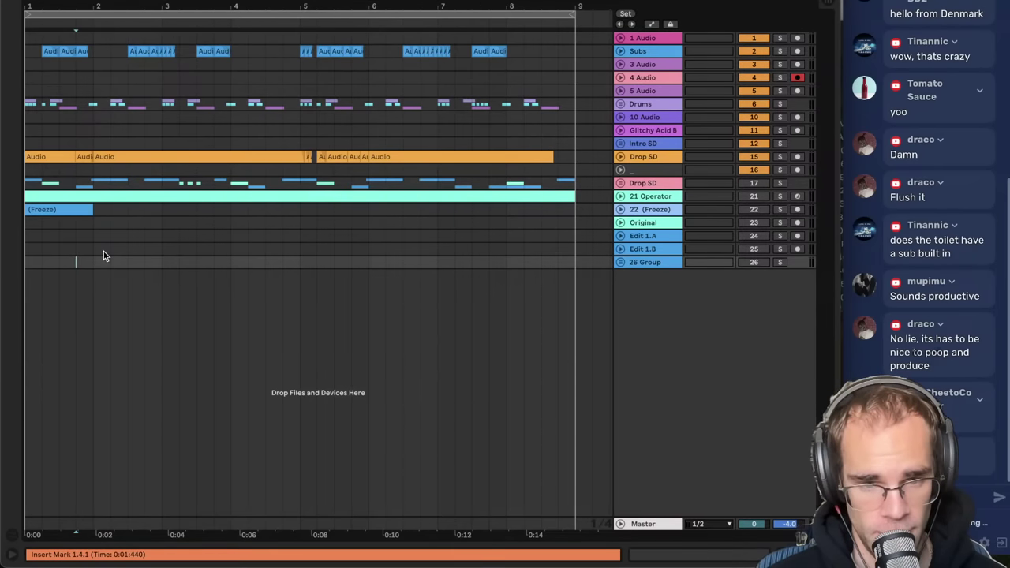
- Play from the start of the Operator clip and briefly audition the unfolded Drop SD group on track 17 in solo, folding it again
{"action": "left_click", "coordinate": [61, 196]}
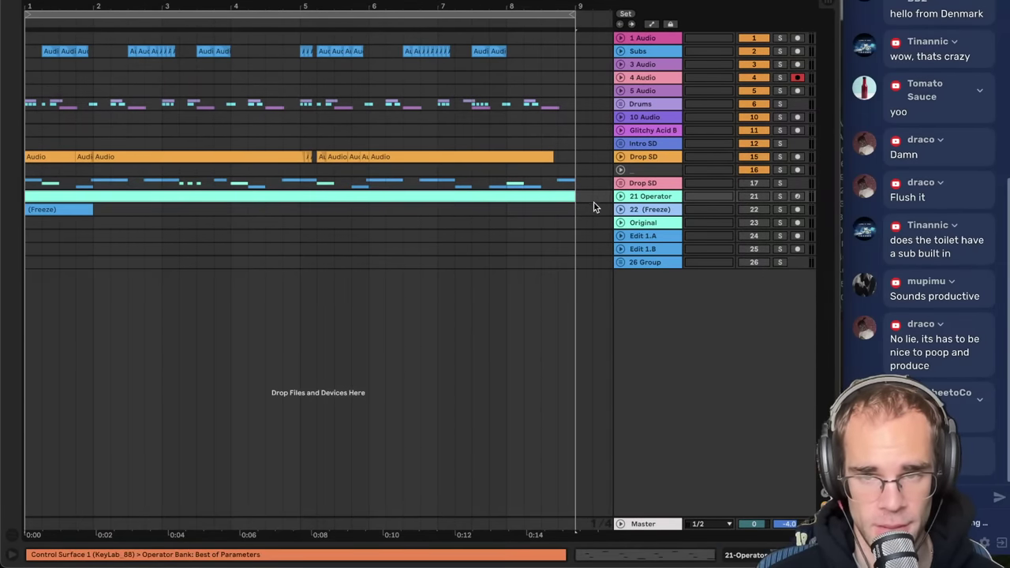
{"action": "key", "text": "space"}
{"action": "left_click", "coordinate": [622, 183]}
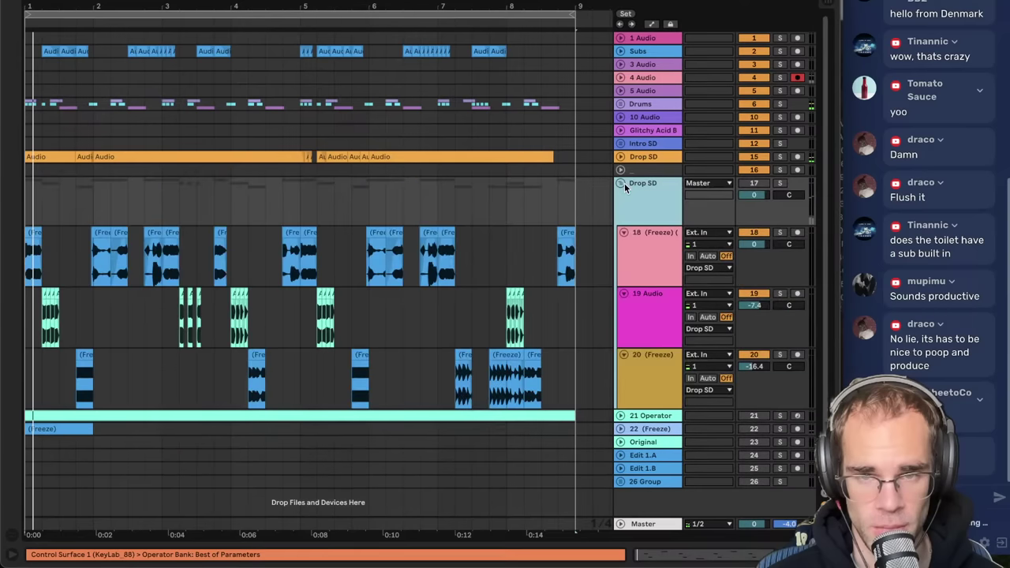
{"action": "left_click", "coordinate": [780, 184]}
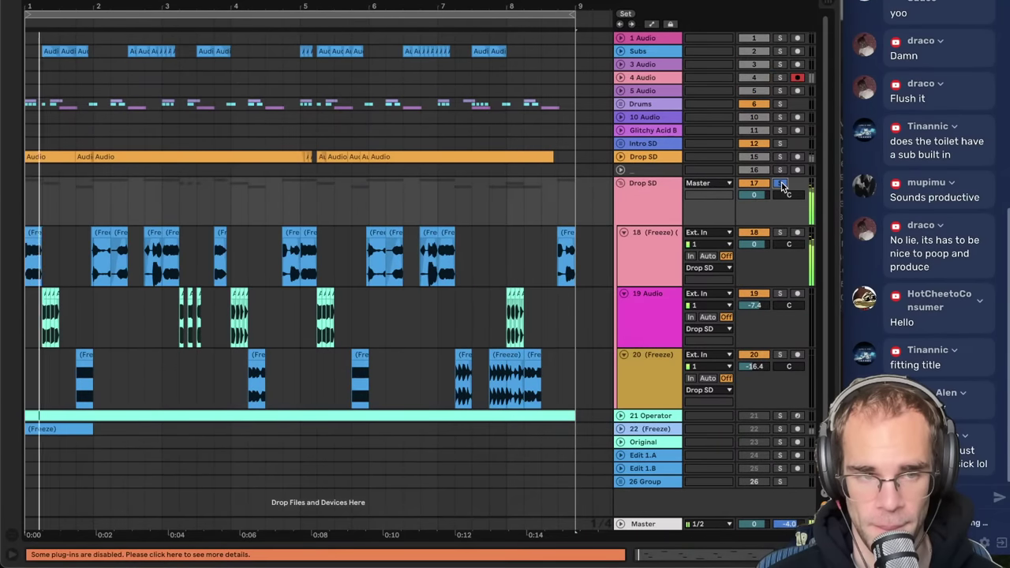
{"action": "left_click", "coordinate": [781, 183]}
{"action": "left_click", "coordinate": [620, 183]}
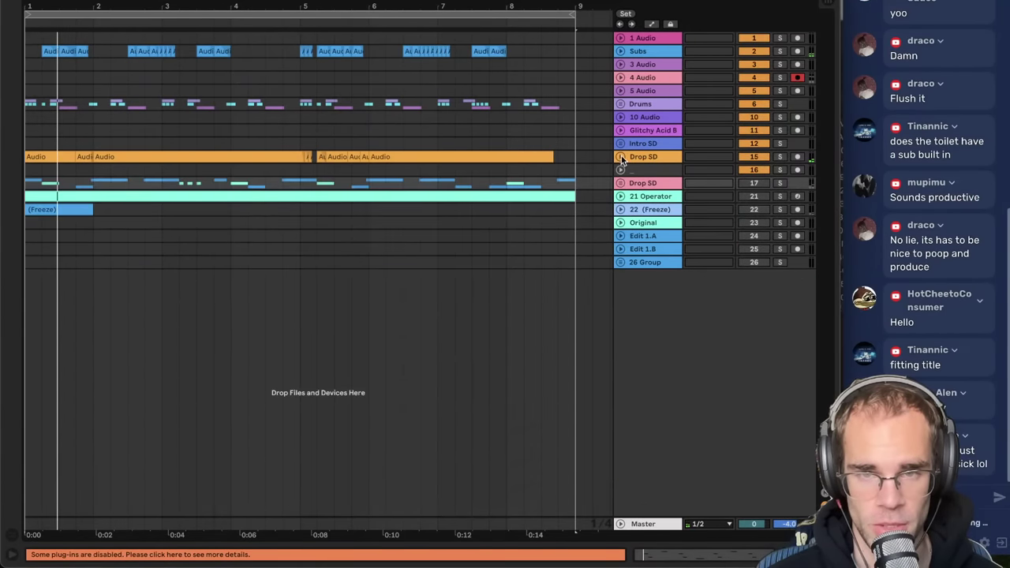
- Audition the orange Drop SD audio track 15 in solo, unfolding it to see its waveform and folding it again
{"action": "left_click", "coordinate": [621, 157]}
{"action": "left_click", "coordinate": [638, 162]}
{"action": "left_click", "coordinate": [781, 158]}
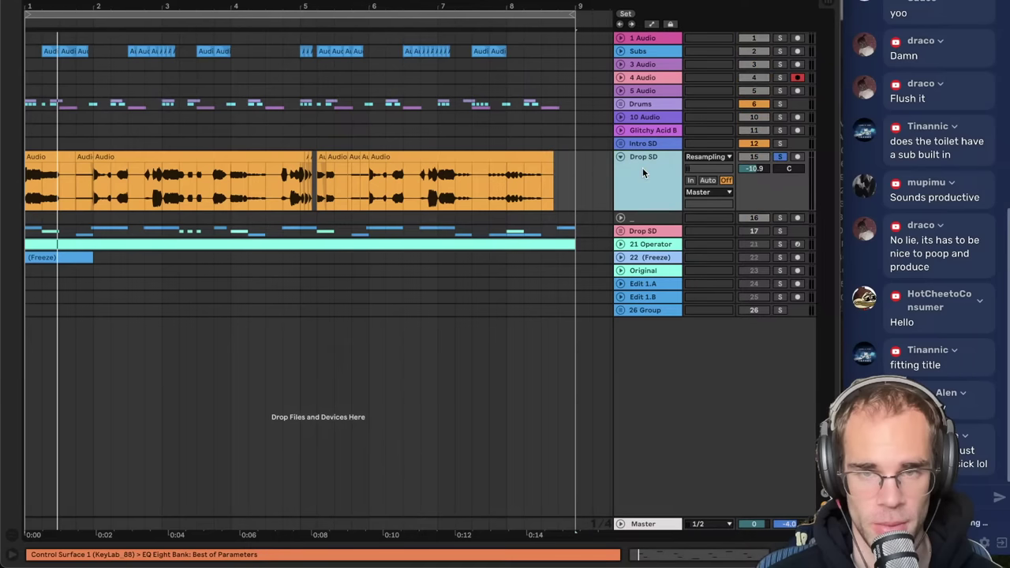
{"action": "key", "text": "space"}
{"action": "left_click", "coordinate": [621, 156]}
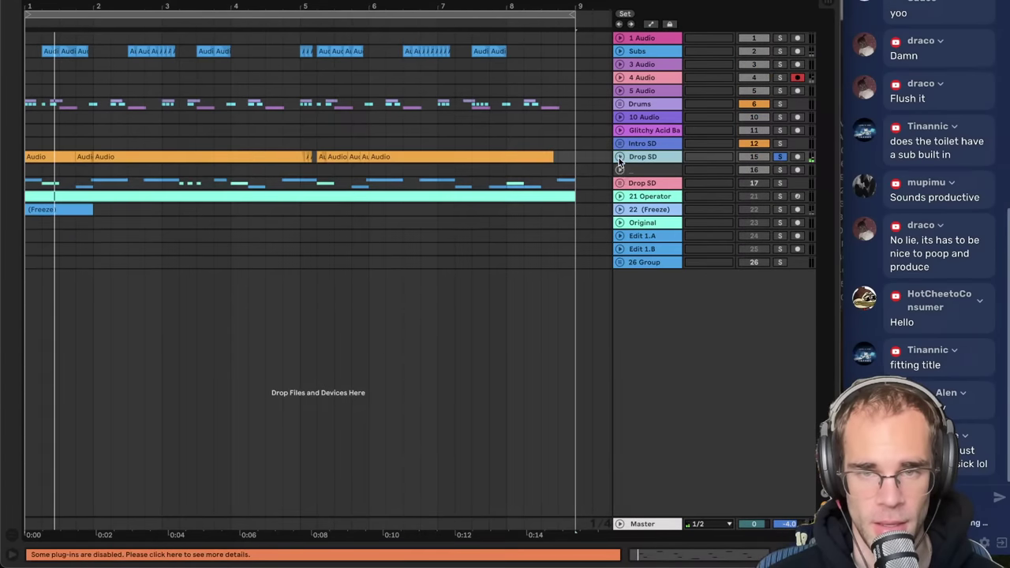
- Briefly audition the 21 Operator track in solo with its notes unfolded, restore the full mix and fold the track again
{"action": "left_click", "coordinate": [620, 197]}
{"action": "left_click", "coordinate": [782, 196]}
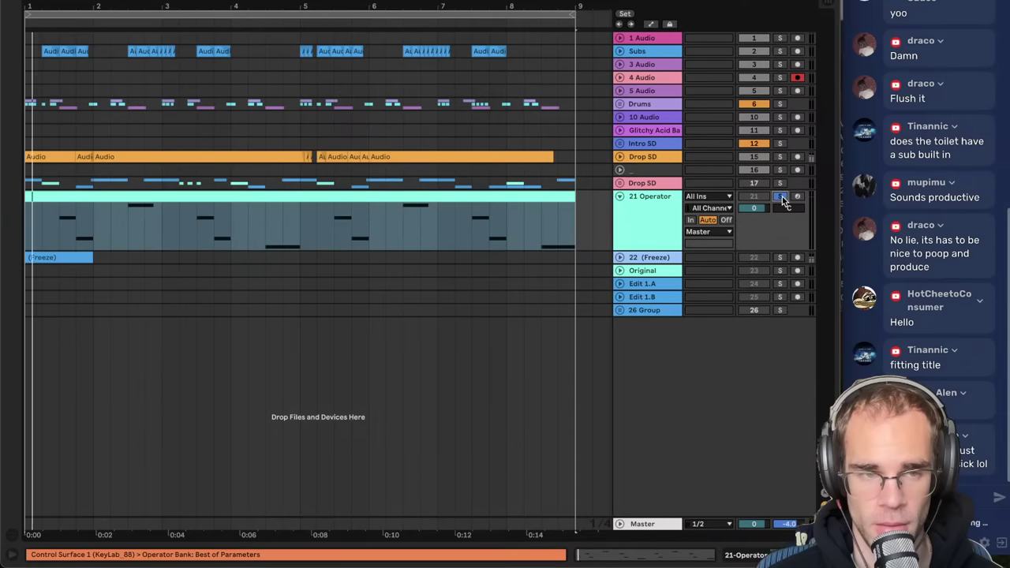
{"action": "left_click", "coordinate": [782, 196]}
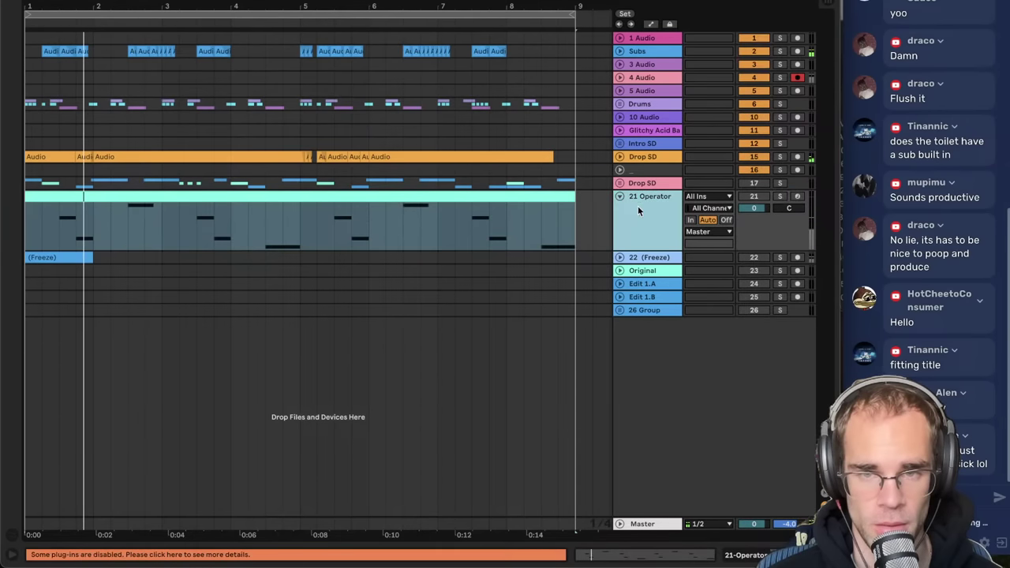
{"action": "left_click", "coordinate": [620, 196]}
{"action": "left_click", "coordinate": [523, 262]}
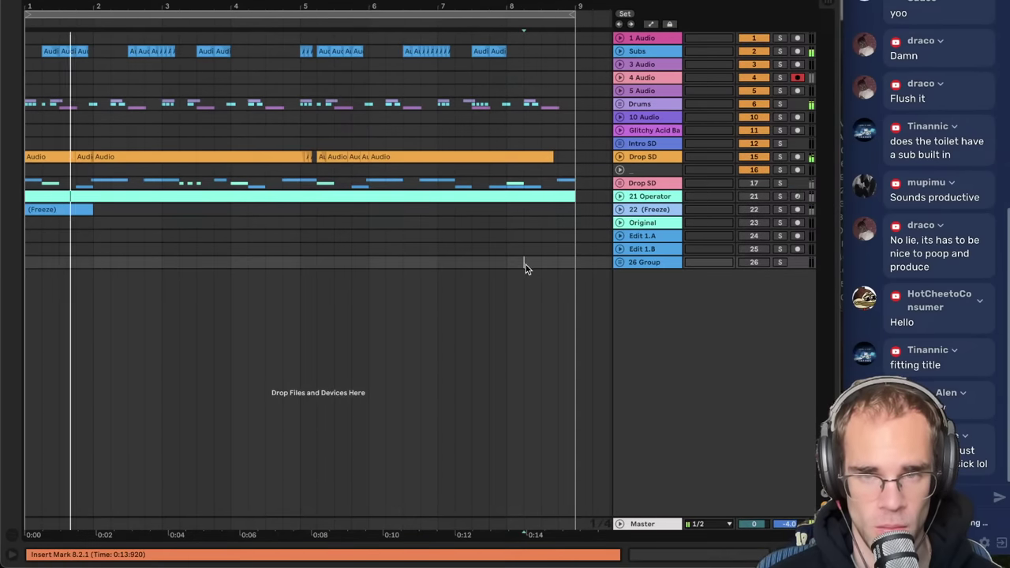
- Check track 16 by briefly toggling its fold state, and unfold the blue Subs track to examine its waveform
{"action": "left_click", "coordinate": [620, 170]}
{"action": "left_click", "coordinate": [619, 170]}
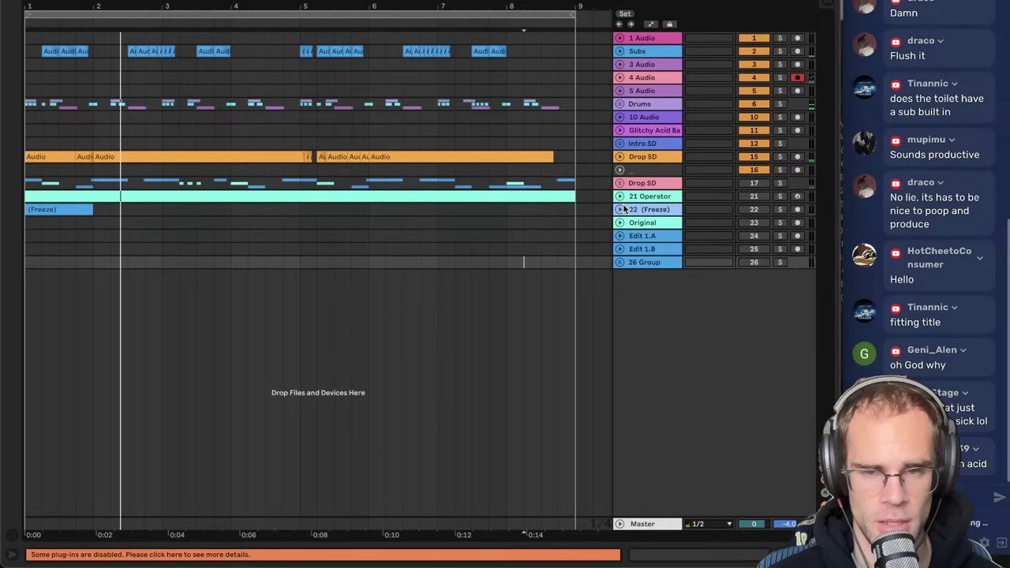
{"action": "left_click", "coordinate": [621, 50]}
{"action": "left_click", "coordinate": [662, 60]}
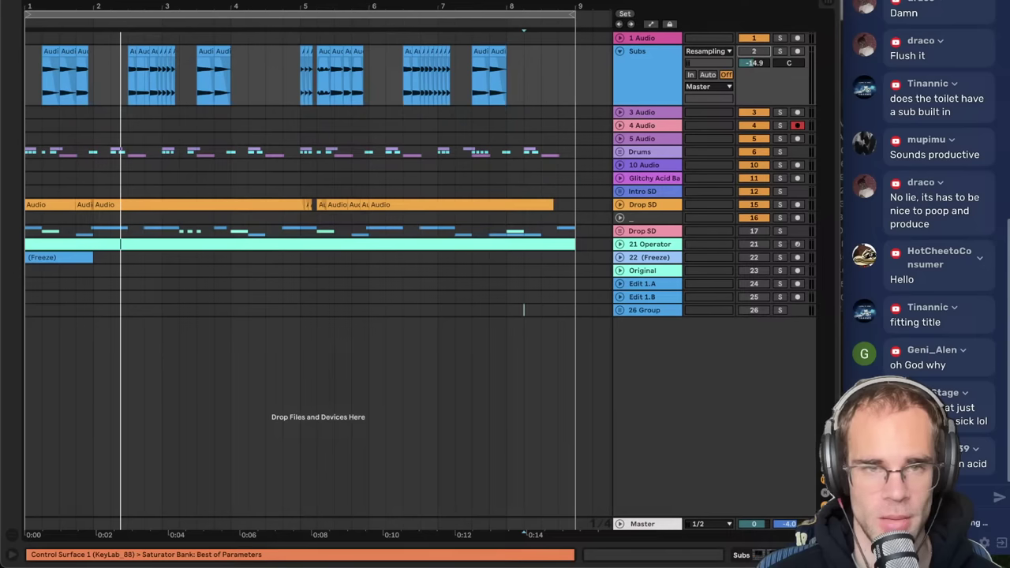
- Unfold the Drums group, examine its Kick Edits and snare tracks during playback, and fold the group again
{"action": "left_click", "coordinate": [620, 151]}
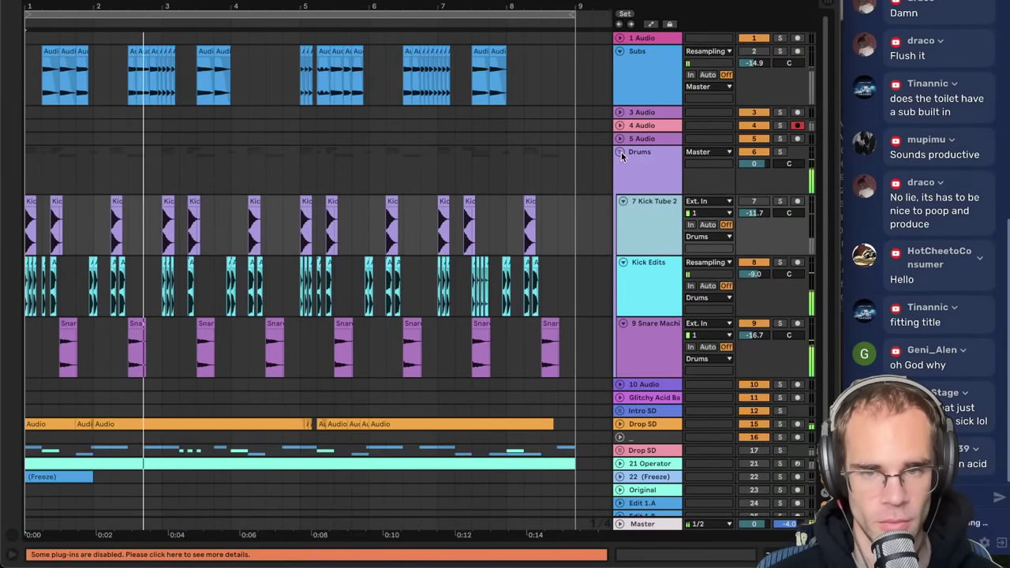
{"action": "left_click", "coordinate": [659, 292]}
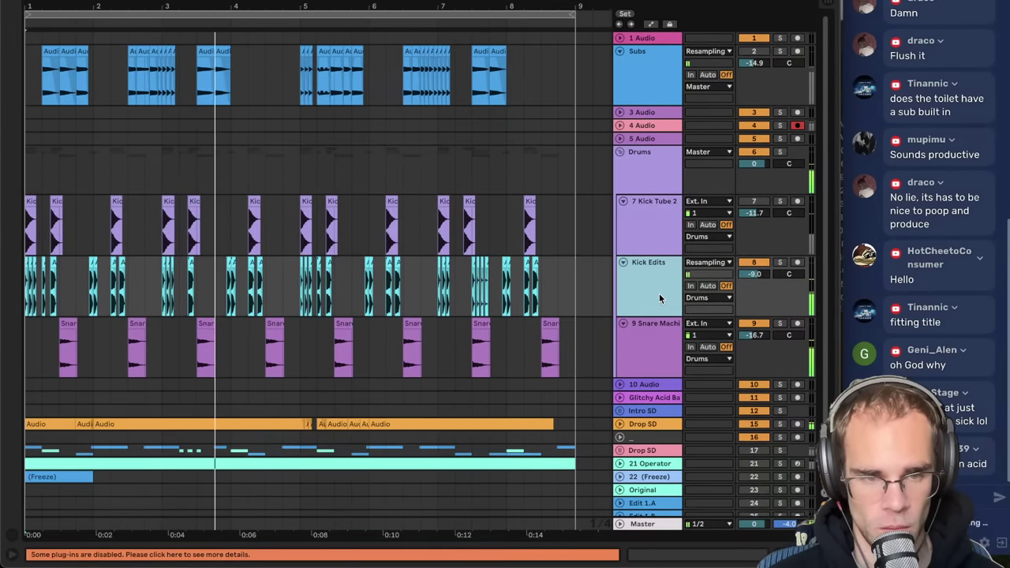
{"action": "left_click", "coordinate": [654, 345]}
{"action": "left_click", "coordinate": [622, 152]}
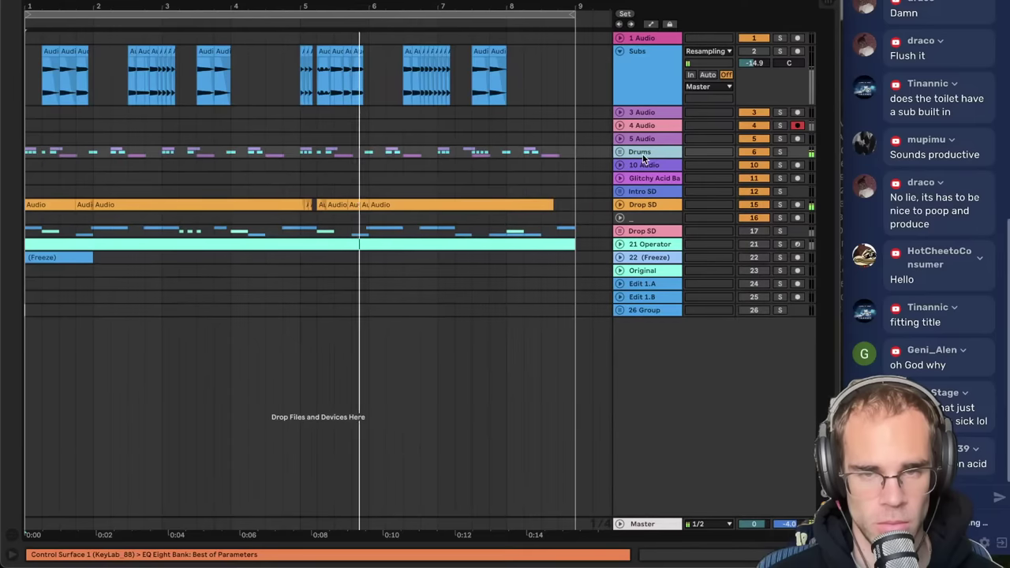
- Unfold the orange Drop SD audio track and audition it in solo from the clip starting at bar 2
{"action": "left_click", "coordinate": [651, 208]}
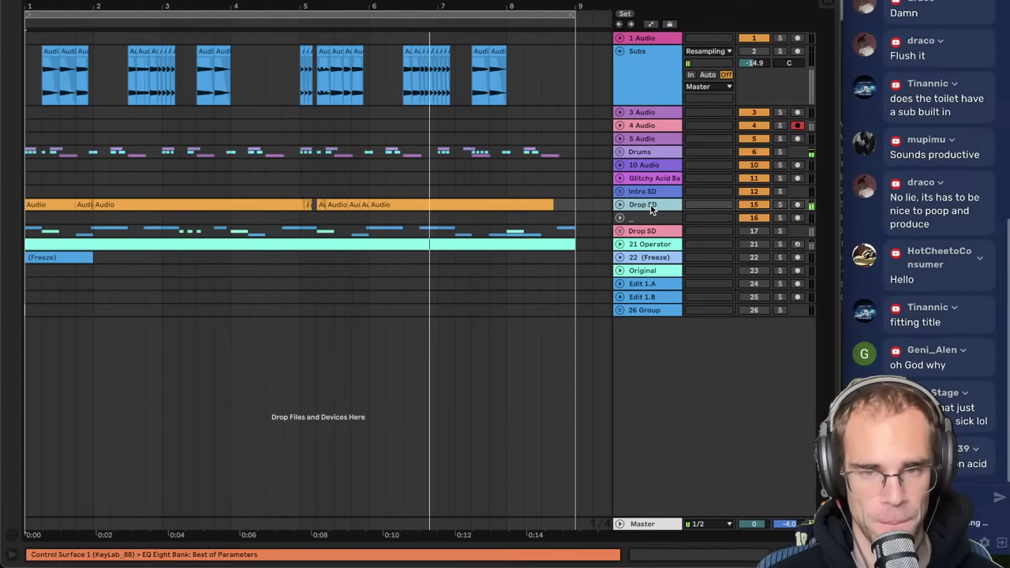
{"action": "key", "text": "u"}
{"action": "left_click", "coordinate": [776, 205]}
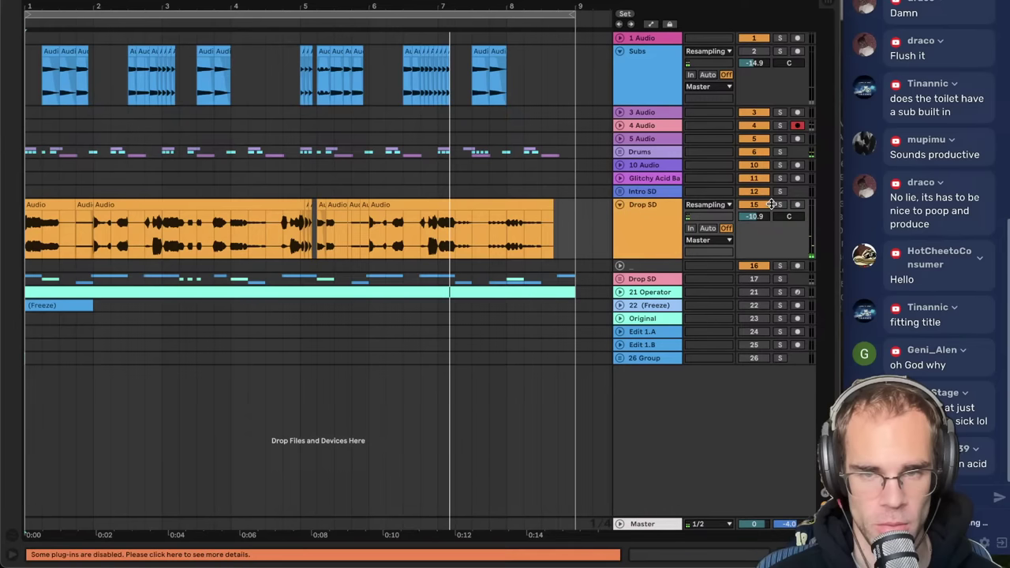
{"action": "key", "text": "space"}
{"action": "left_click_drag", "start_coordinate": [75, 205], "coordinate": [69, 205]}
{"action": "left_click", "coordinate": [101, 206]}
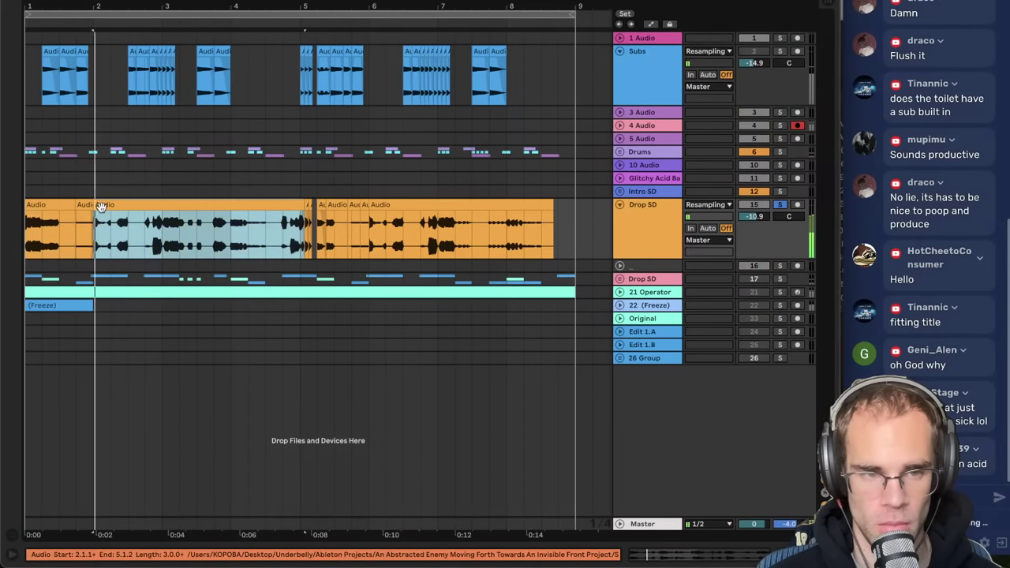
- Add an EQ Eight to the orange Drop SD audio track and cut its lows with band 1 at about 202 Hz
{"action": "left_click", "coordinate": [663, 217]}
{"action": "key", "text": "super+f"}
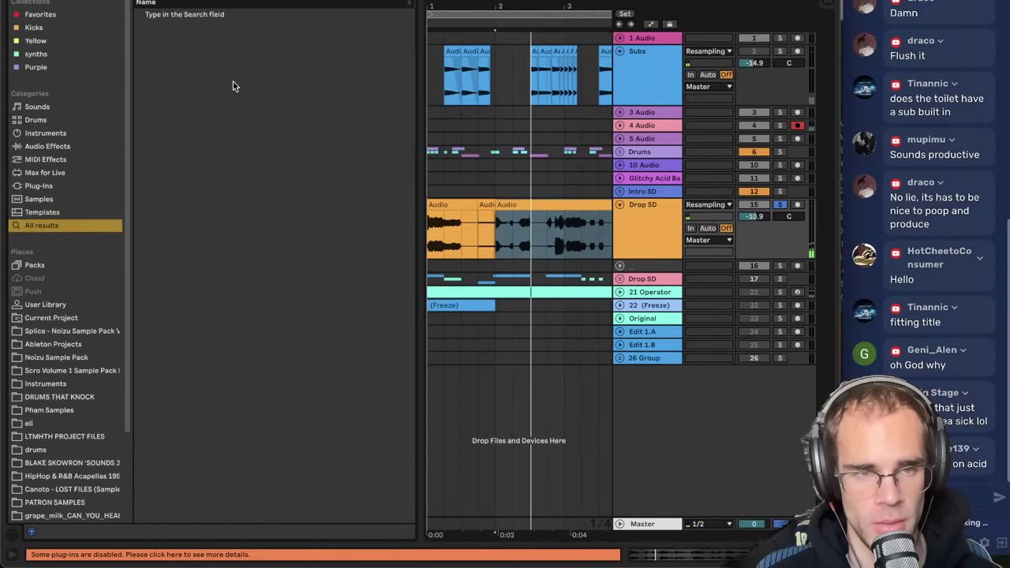
{"action": "type", "text": "eq"}
{"action": "double_click", "coordinate": [181, 28]}
{"action": "left_click_drag", "start_coordinate": [135, 476], "coordinate": [149, 477]}
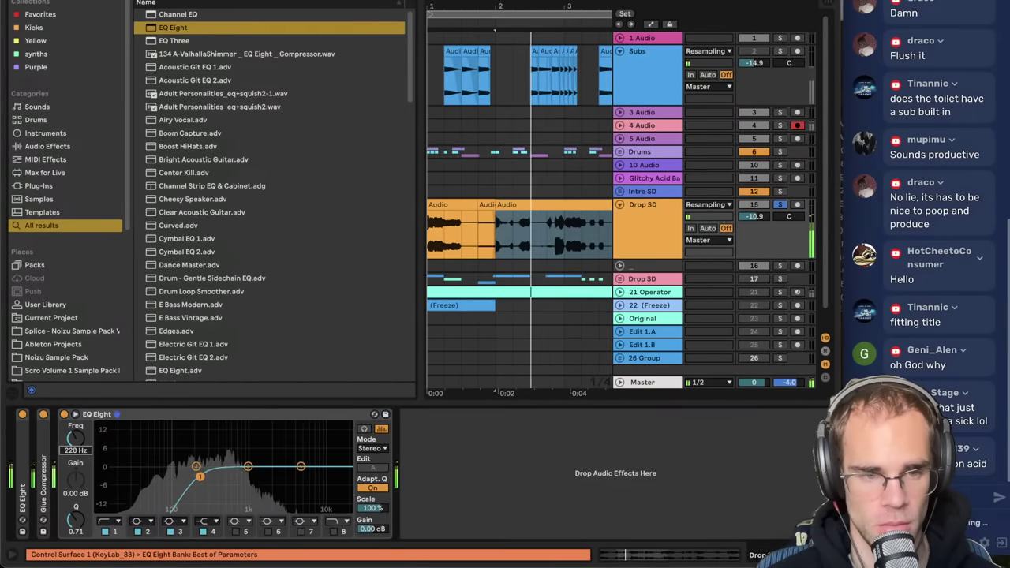
{"action": "key", "text": "super+alt+b"}
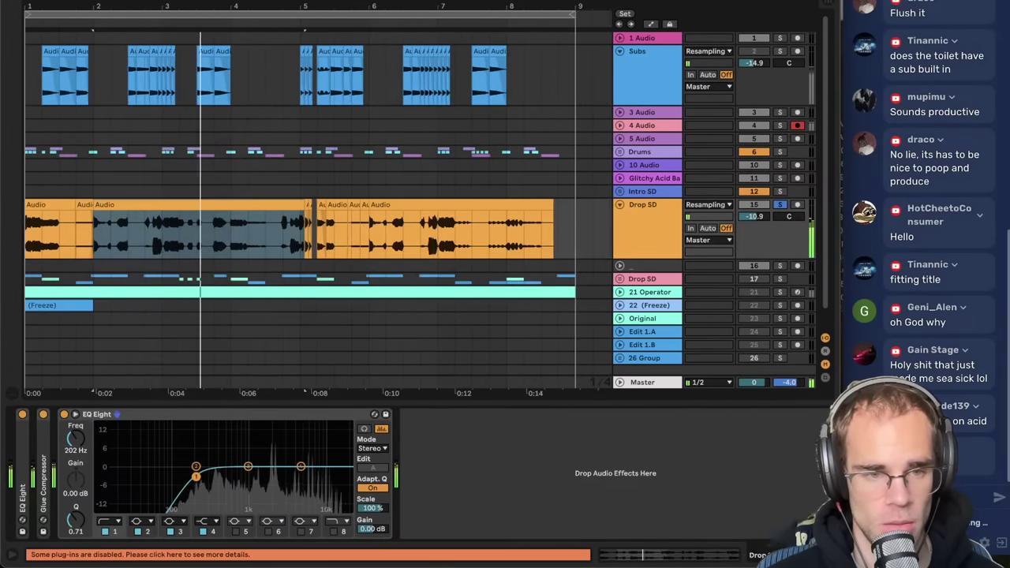
- Play the full mix from bar 2 while checking the pink Drop SD group's tracks and the Subs track's devices
{"action": "left_click", "coordinate": [658, 244]}
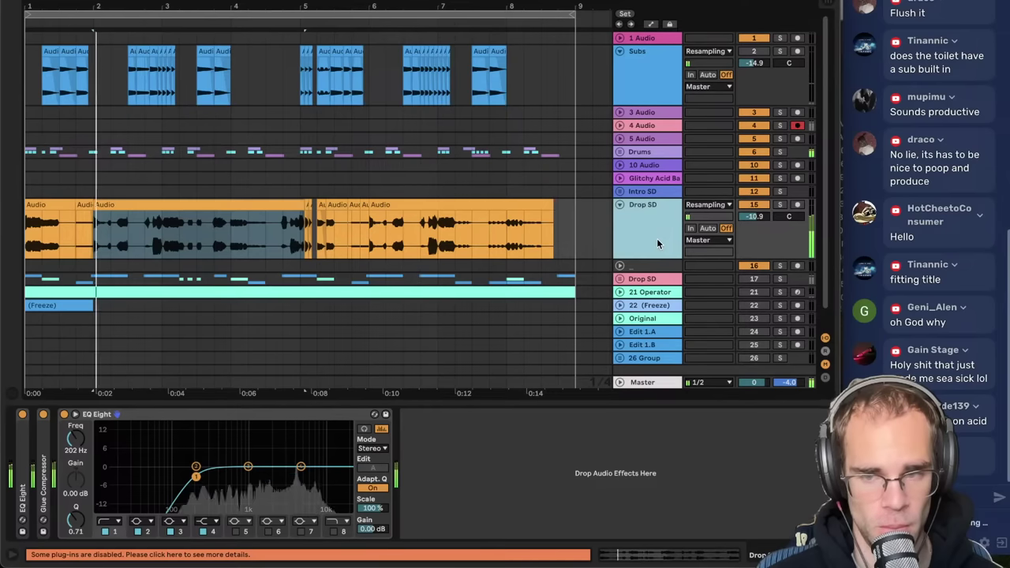
{"action": "scroll", "coordinate": [647, 252], "scroll_direction": "down", "scroll_amount": 1}
{"action": "left_click", "coordinate": [628, 263]}
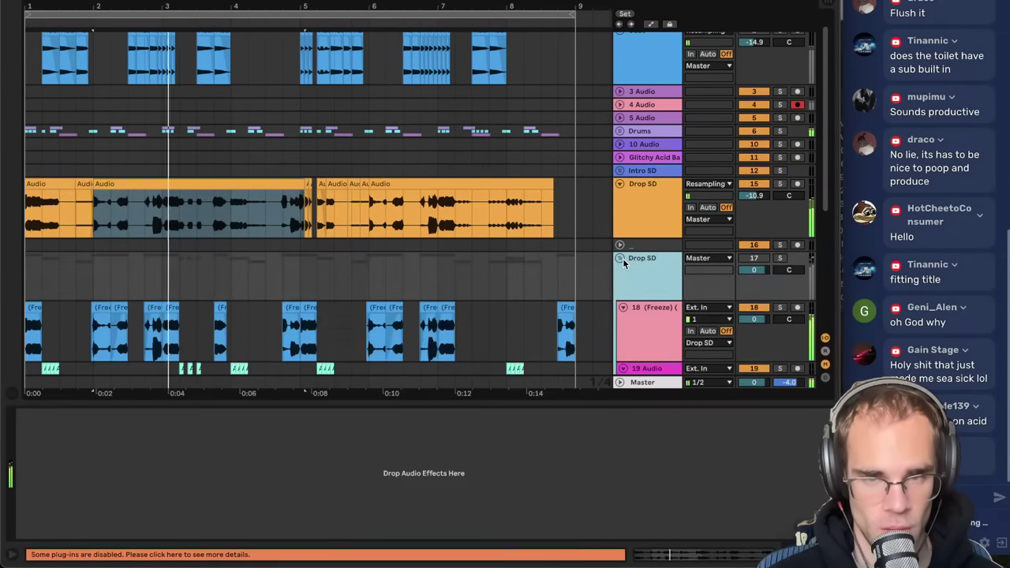
{"action": "left_click", "coordinate": [647, 78]}
{"action": "scroll", "coordinate": [646, 105], "scroll_direction": "up", "scroll_amount": 1}
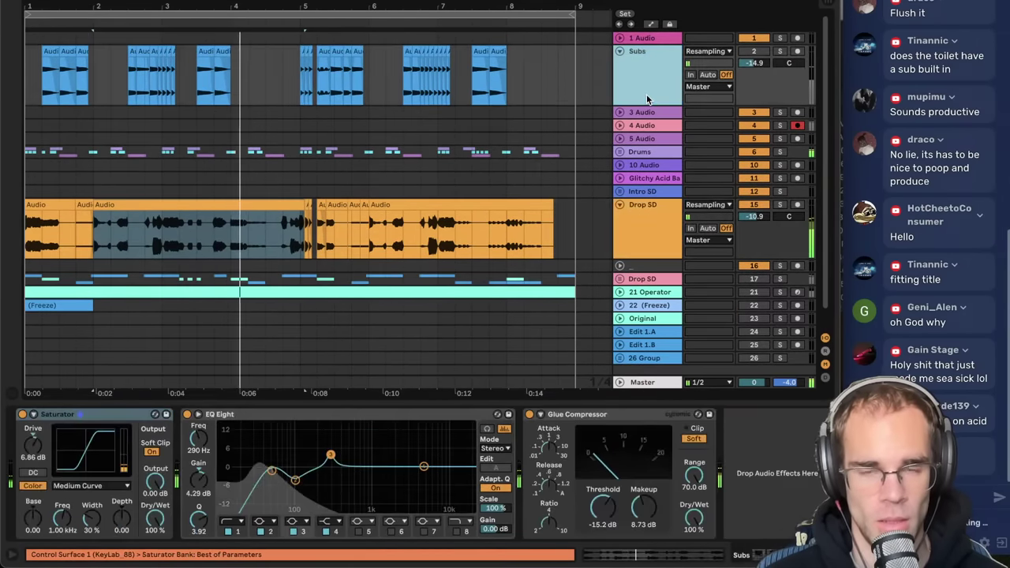
- Insert a record-armed MIDI track below Subs and load the hyper808.adg rack onto it
{"action": "key", "text": "ctrl+shift+t"}
{"action": "left_click", "coordinate": [796, 112]}
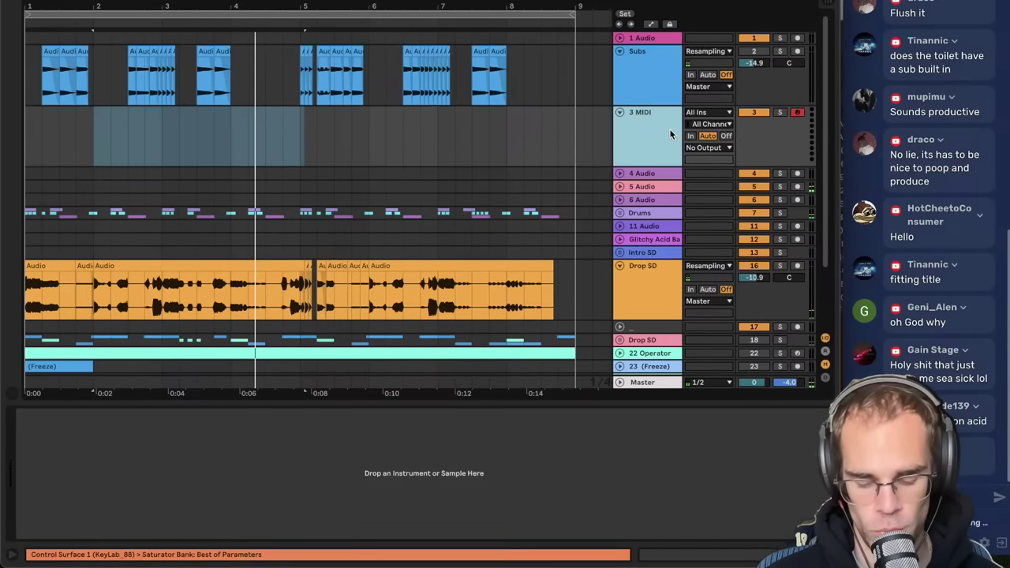
{"action": "key", "text": "ctrl+alt+b"}
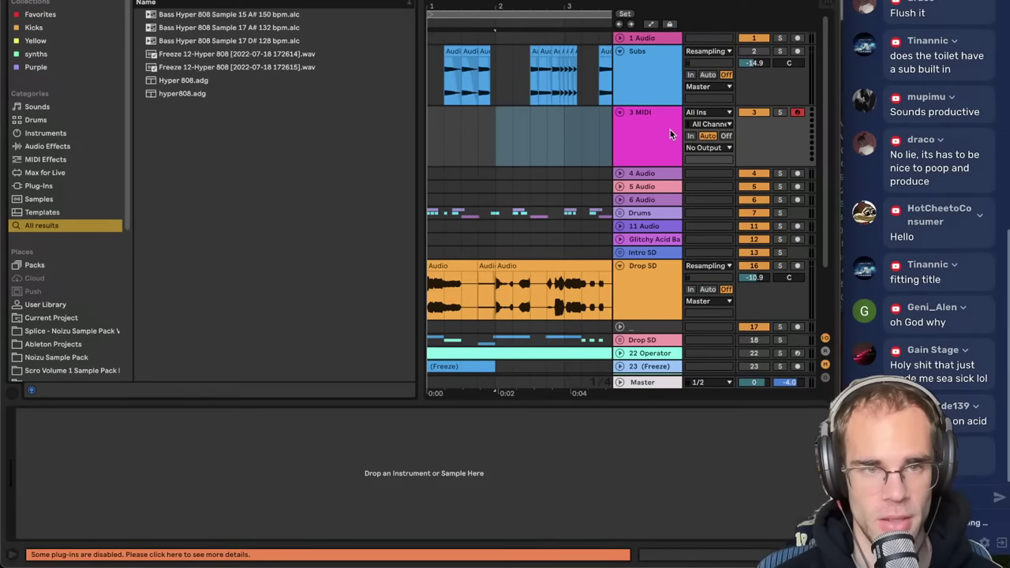
{"action": "left_click", "coordinate": [186, 95]}
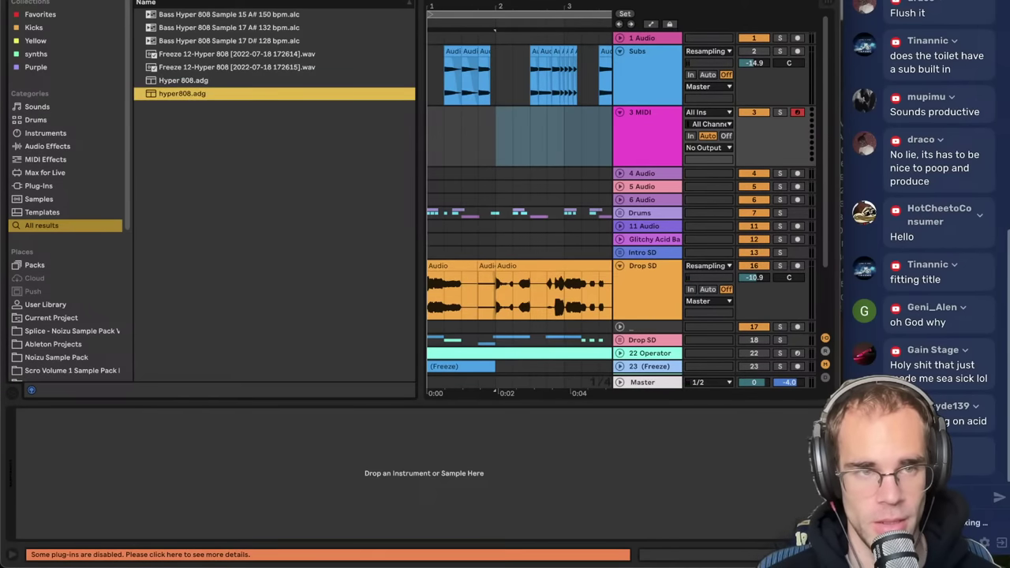
{"action": "key", "text": "Return"}
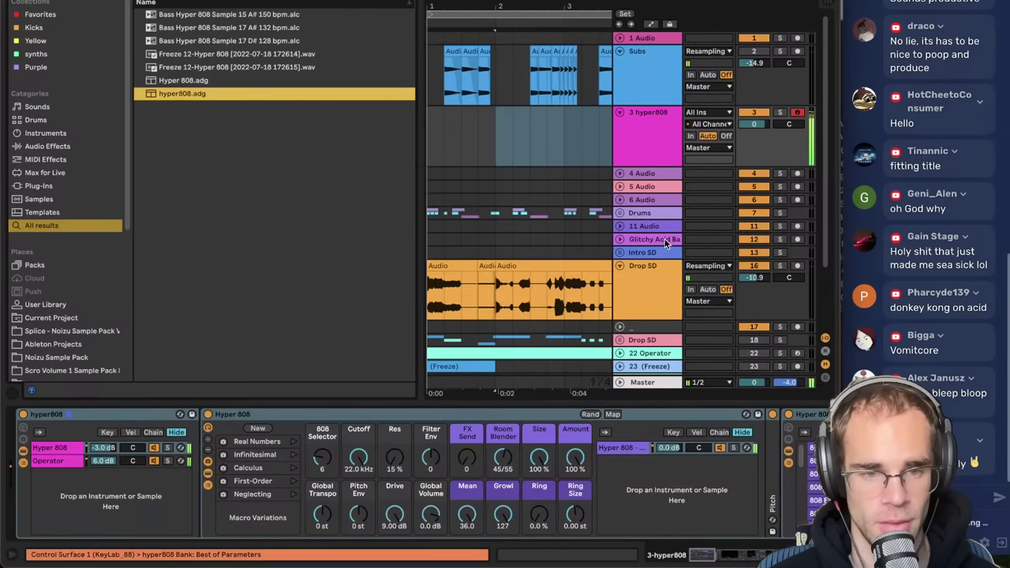
{"action": "key", "text": "ctrl+alt+b"}
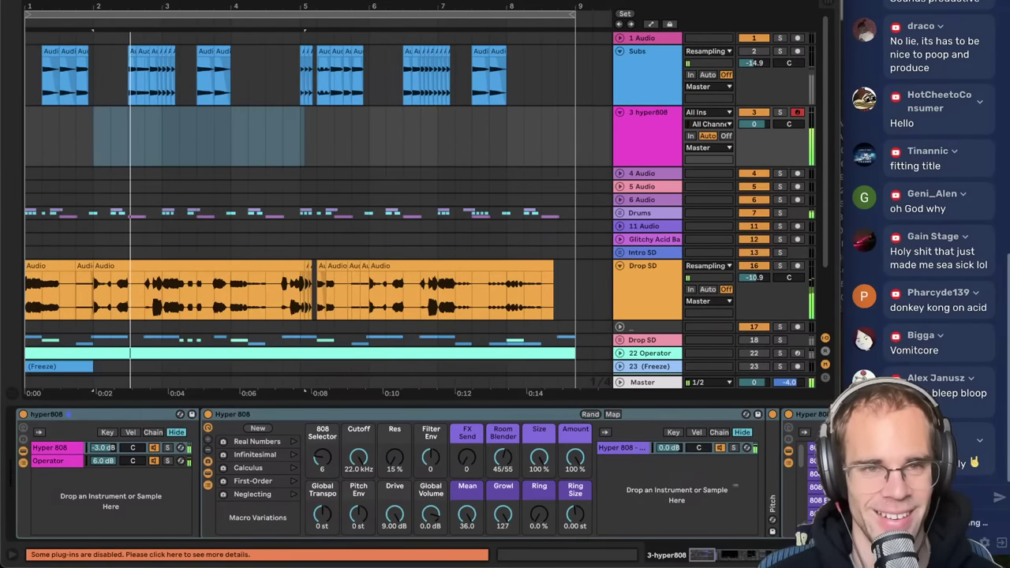
- Set the hyper808 track's volume to -2.7 dB and play from 1.1.1 with the Drums group unfolded
{"action": "key", "text": "Home"}
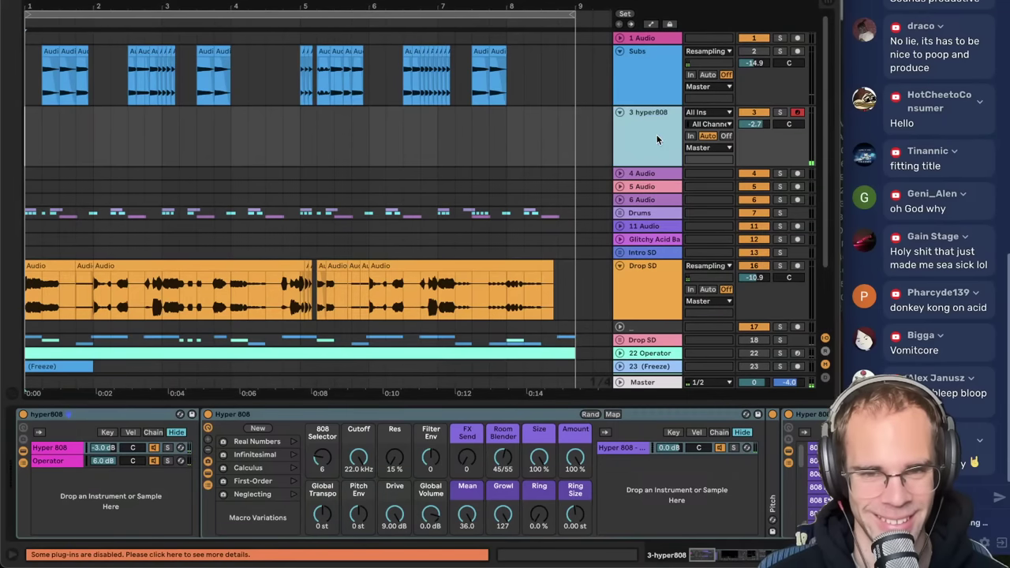
{"action": "key", "text": "space"}
{"action": "left_click", "coordinate": [620, 213]}
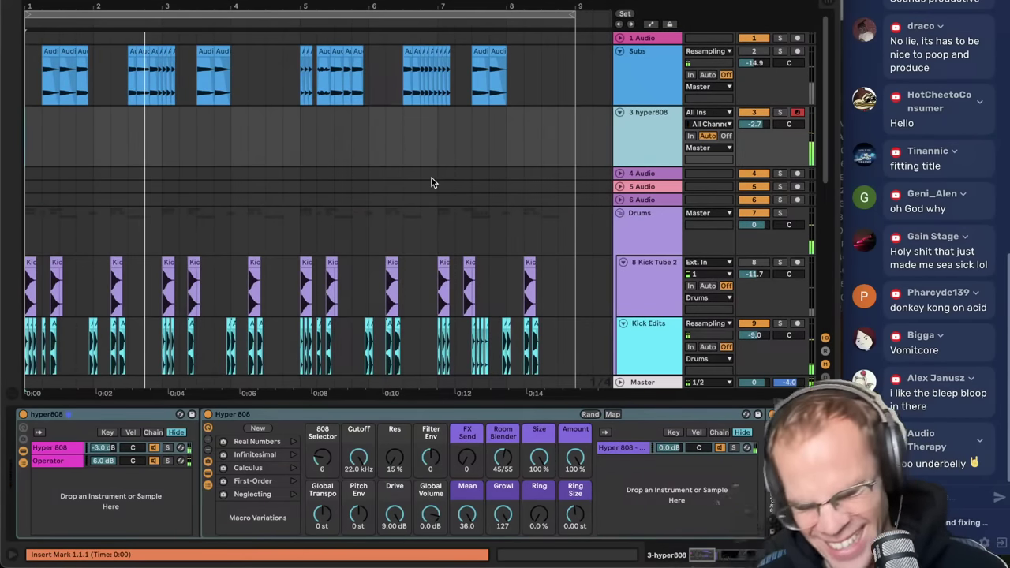
{"action": "scroll", "coordinate": [325, 320], "scroll_direction": "down", "scroll_amount": 5}
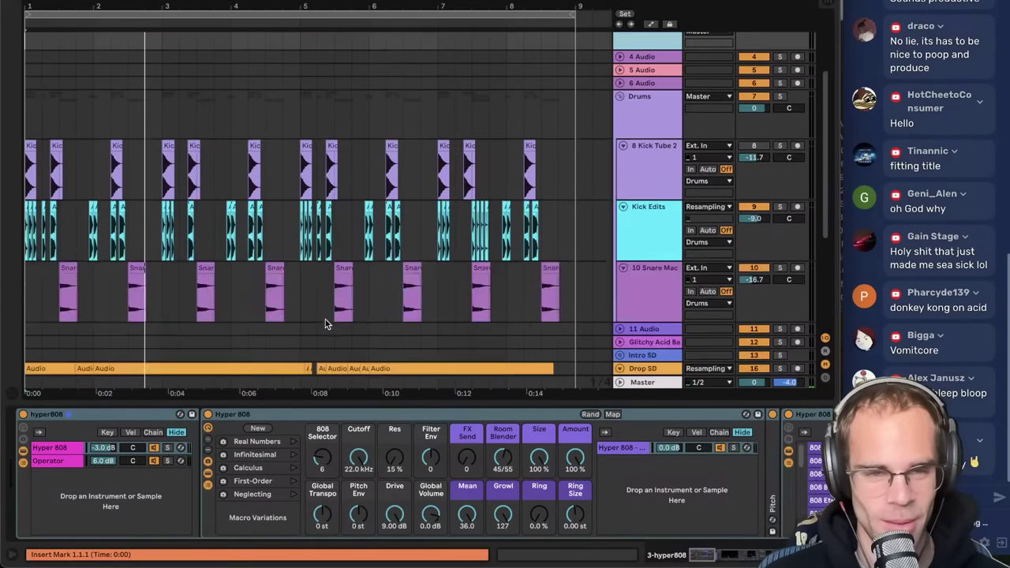
{"action": "left_click", "coordinate": [26, 212]}
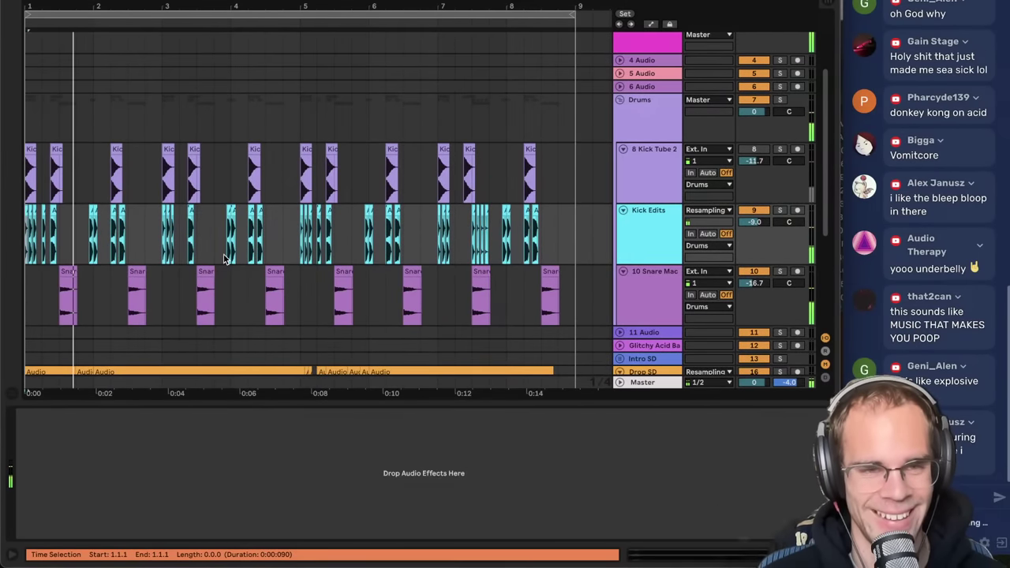
- Consolidate all the Kick Edits clips into one clip spanning 1.1.1 to 8.3.1
{"action": "left_click", "coordinate": [653, 228]}
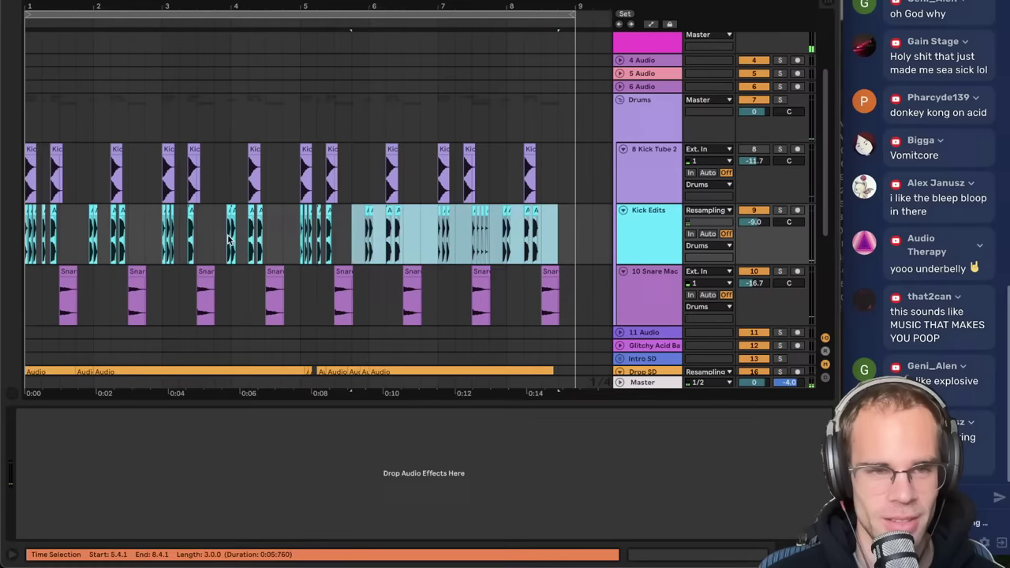
{"action": "right_click", "coordinate": [671, 230]}
{"action": "left_click", "coordinate": [650, 217]}
{"action": "right_click", "coordinate": [669, 226]}
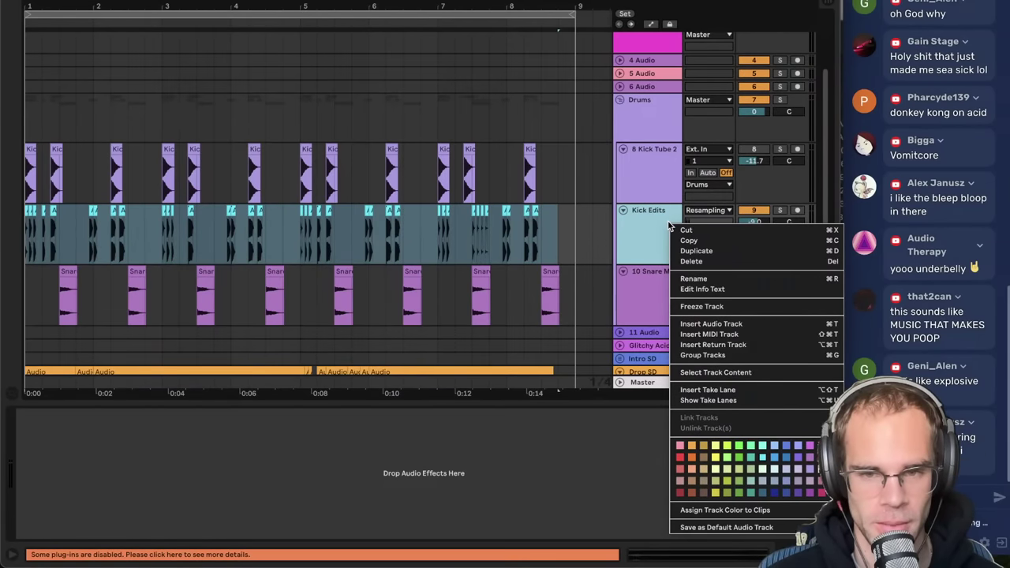
{"action": "left_click", "coordinate": [562, 224]}
{"action": "left_click_drag", "start_coordinate": [542, 229], "coordinate": [2, 237]}
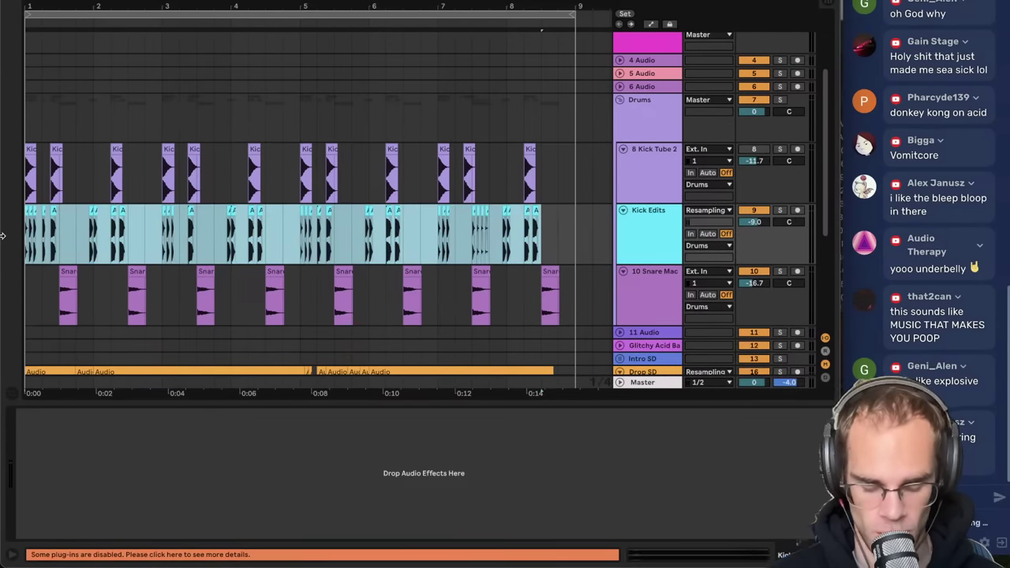
{"action": "key", "text": "super+j"}
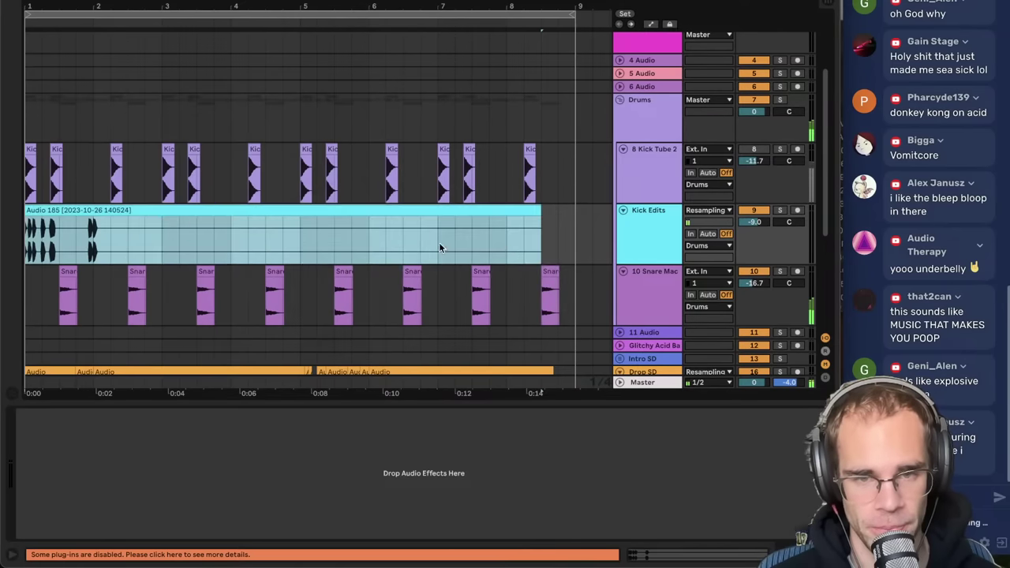
- Convert the drums of the consolidated Kick Edits clip to a new MIDI track and open the resulting clip's notes
{"action": "right_click", "coordinate": [485, 213]}
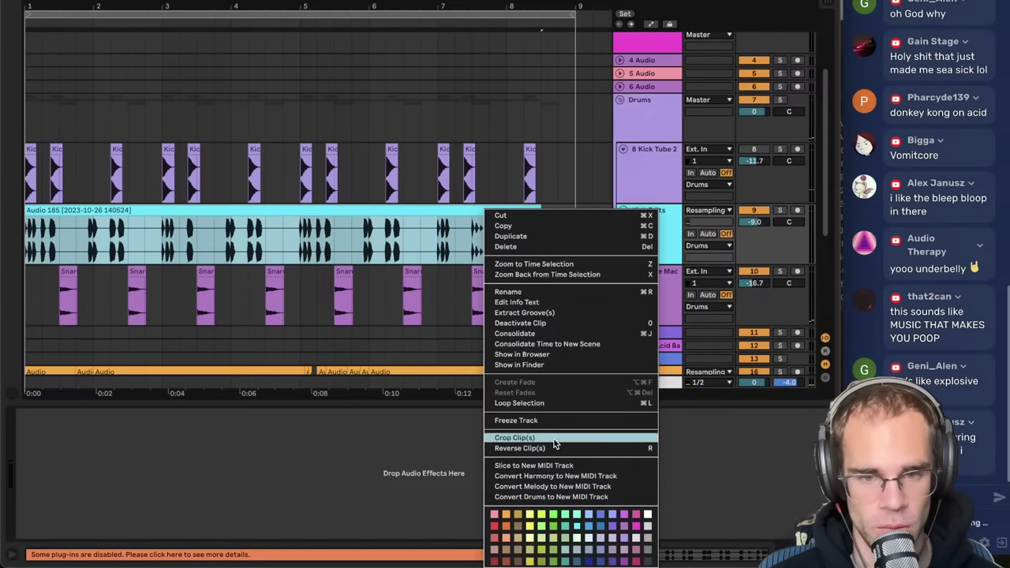
{"action": "left_click", "coordinate": [562, 495]}
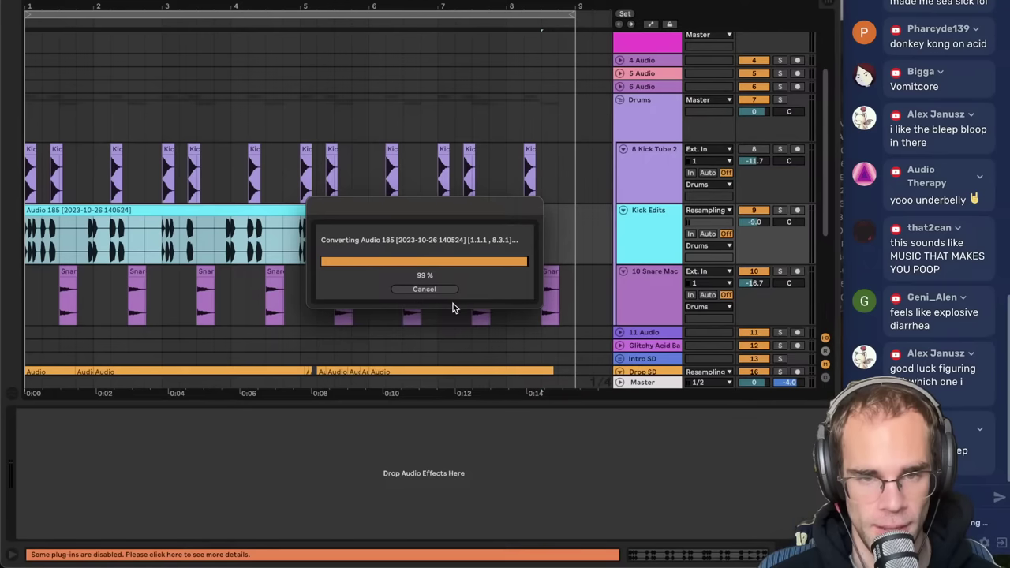
{"action": "scroll", "coordinate": [462, 271], "scroll_direction": "down", "scroll_amount": 3}
{"action": "left_click", "coordinate": [623, 202]}
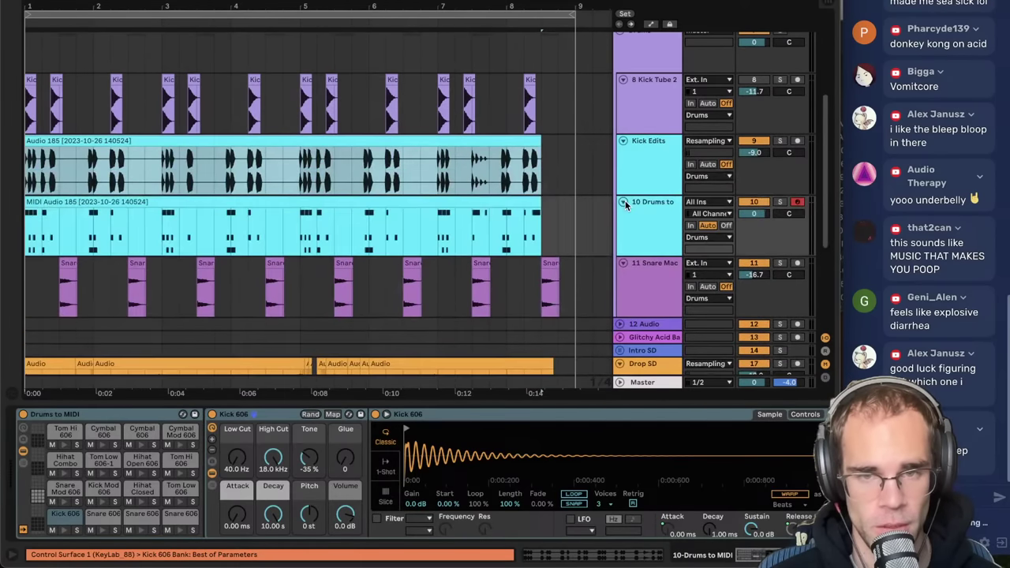
{"action": "left_click", "coordinate": [644, 171]}
{"action": "left_click", "coordinate": [478, 202]}
{"action": "left_click", "coordinate": [478, 202]}
{"action": "double_click", "coordinate": [477, 202]}
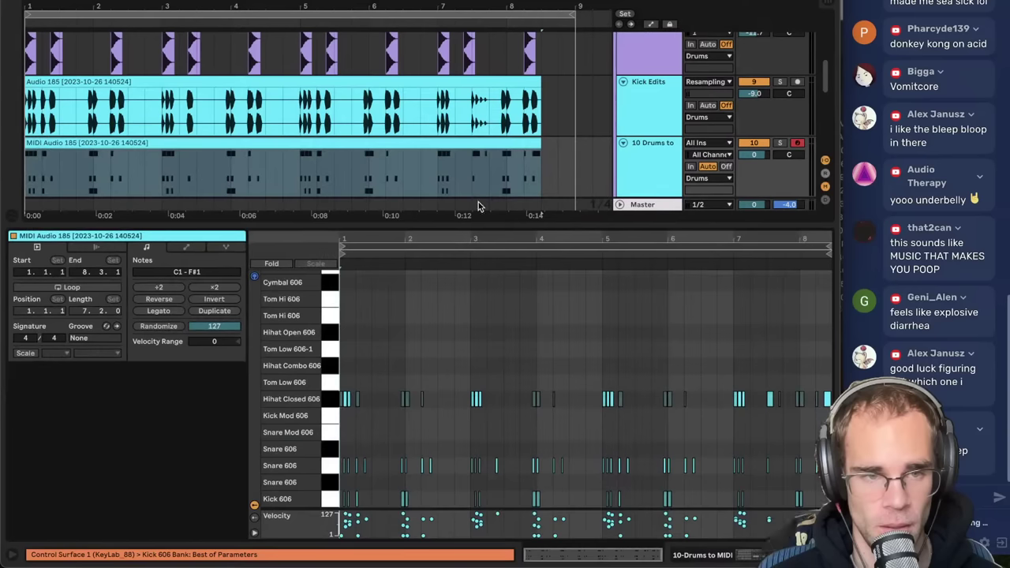
- Delete the clip's snare and kick notes, keeping only the Hihat Closed 606 notes, and select all remaining notes
{"action": "left_click_drag", "start_coordinate": [344, 448], "coordinate": [827, 544]}
{"action": "key", "text": "Delete"}
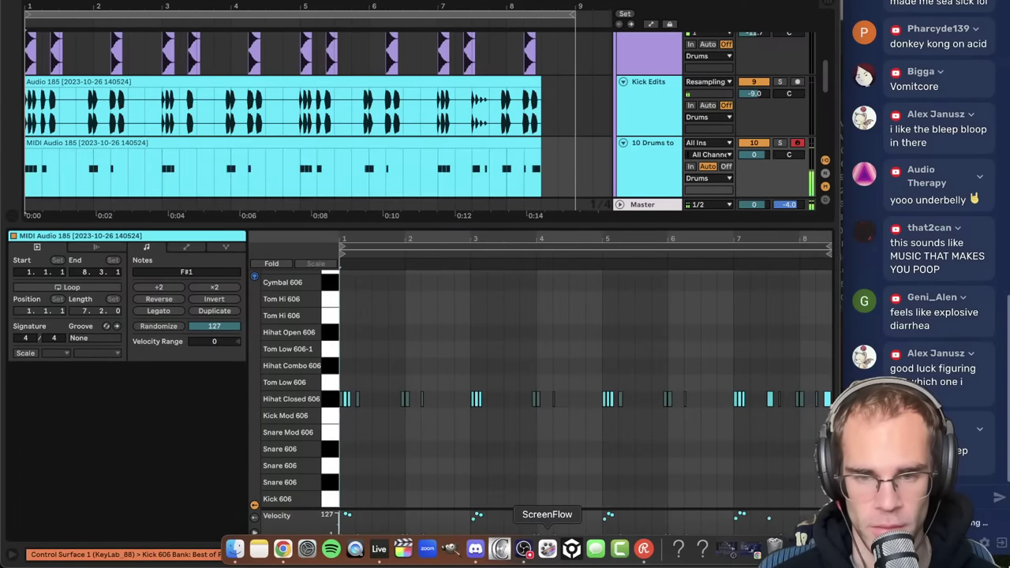
{"action": "left_click", "coordinate": [776, 447]}
{"action": "key", "text": "ctrl+a"}
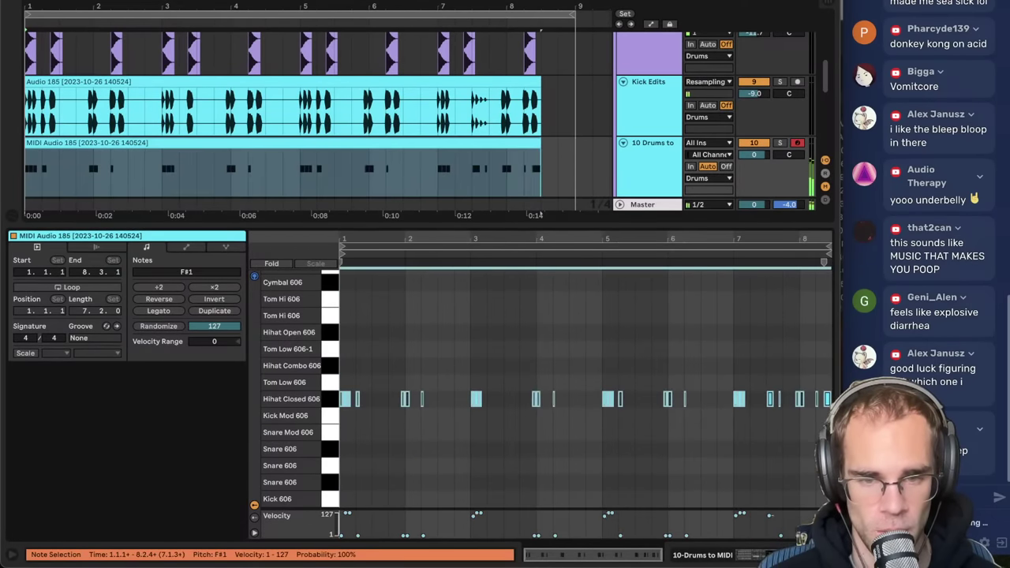
- Replace the 606 kit on the converted MIDI track with an empty Drum Rack
{"action": "key", "text": "shift+Tab"}
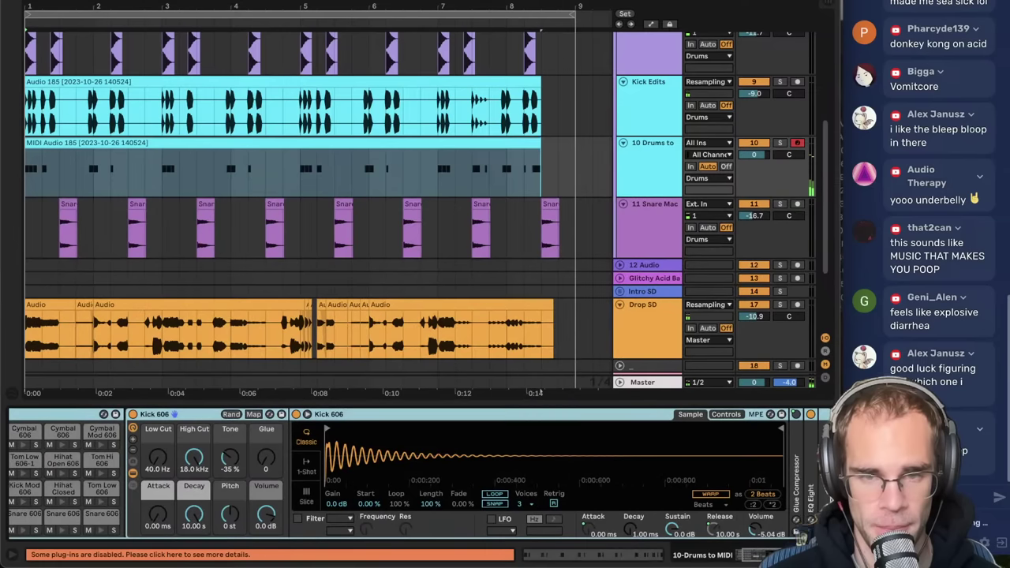
{"action": "left_click", "coordinate": [47, 419]}
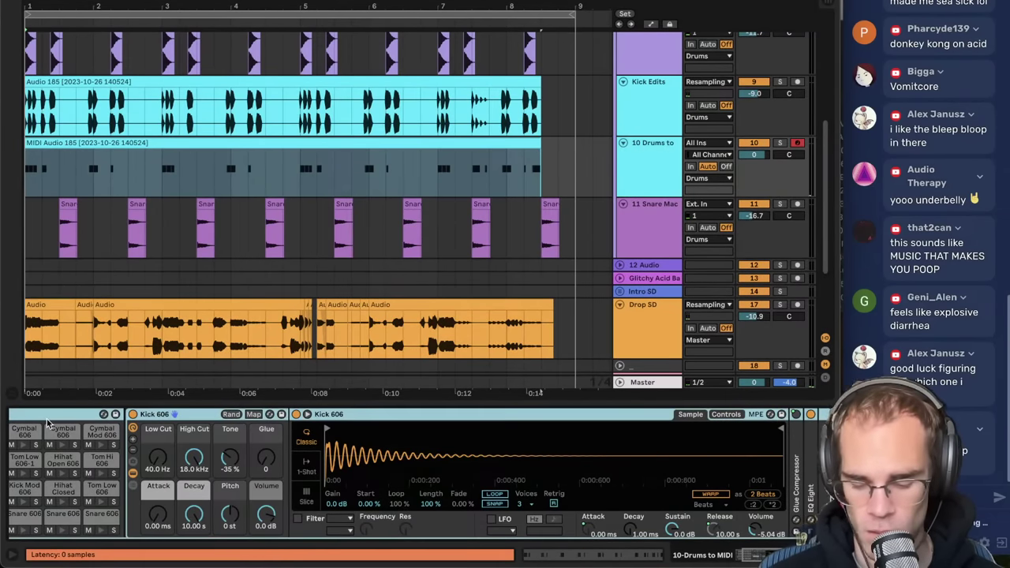
{"action": "key", "text": "Delete"}
{"action": "key", "text": "ctrl+f"}
{"action": "type", "text": "drum rack"}
{"action": "key", "text": "Down"}
{"action": "key", "text": "Return"}
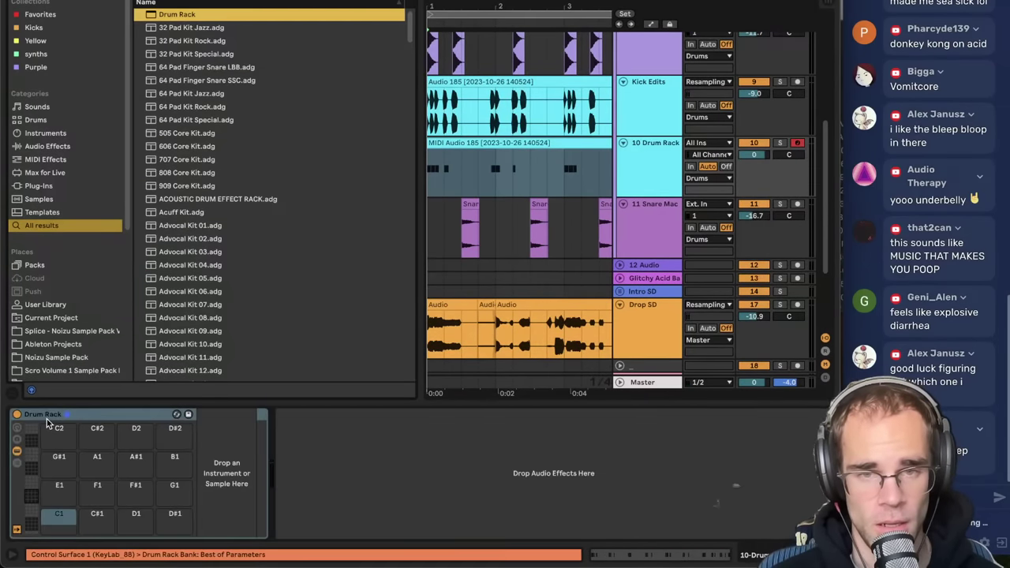
- Search the library for "elic kick", audition the results and load BS_ELIC_drum_kick_one_shot_applesauze.wav onto the Drum Rack's C1 pad
{"action": "key", "text": "ctrl+f"}
{"action": "type", "text": "elic kick"}
{"action": "left_click", "coordinate": [264, 18]}
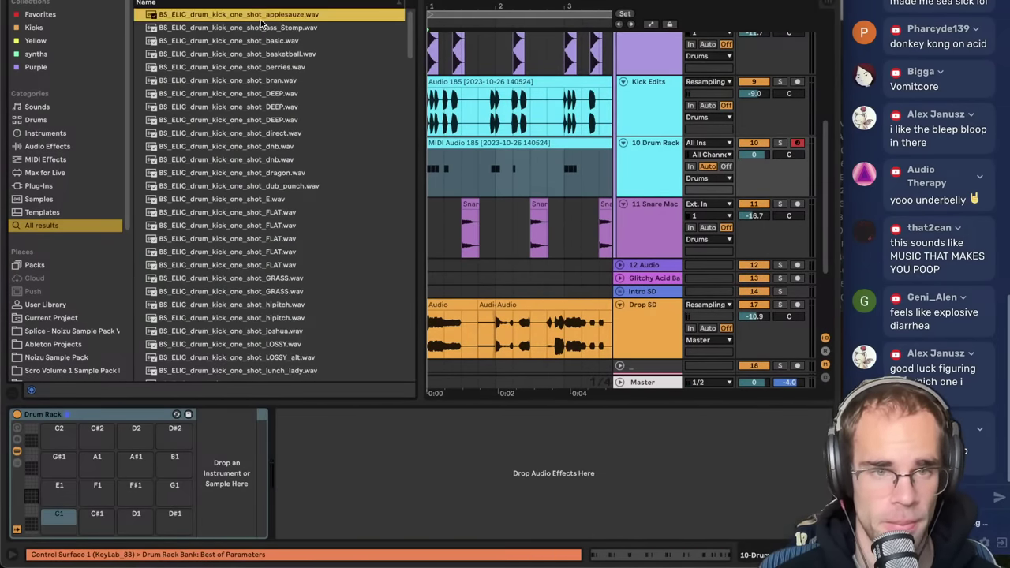
{"action": "key", "text": "Down"}
{"action": "key", "text": "Down"}
{"action": "key", "text": "Down"}
{"action": "key", "text": "Down"}
{"action": "key", "text": "Down"}
{"action": "left_click", "coordinate": [221, 18]}
{"action": "left_click_drag", "start_coordinate": [59, 520], "coordinate": [60, 521]}
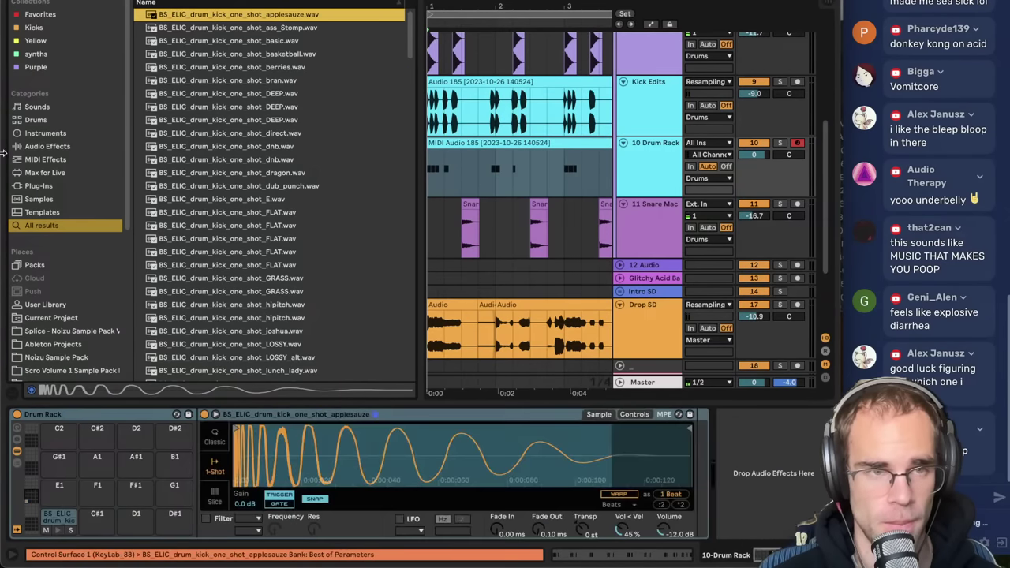
- Mute the Kick Edits track, play the drop and move the kick sample from the C1 pad to F#1
{"action": "key", "text": "ctrl+alt+b"}
{"action": "scroll", "coordinate": [727, 181], "scroll_direction": "up", "scroll_amount": 5}
{"action": "left_click", "coordinate": [755, 202]}
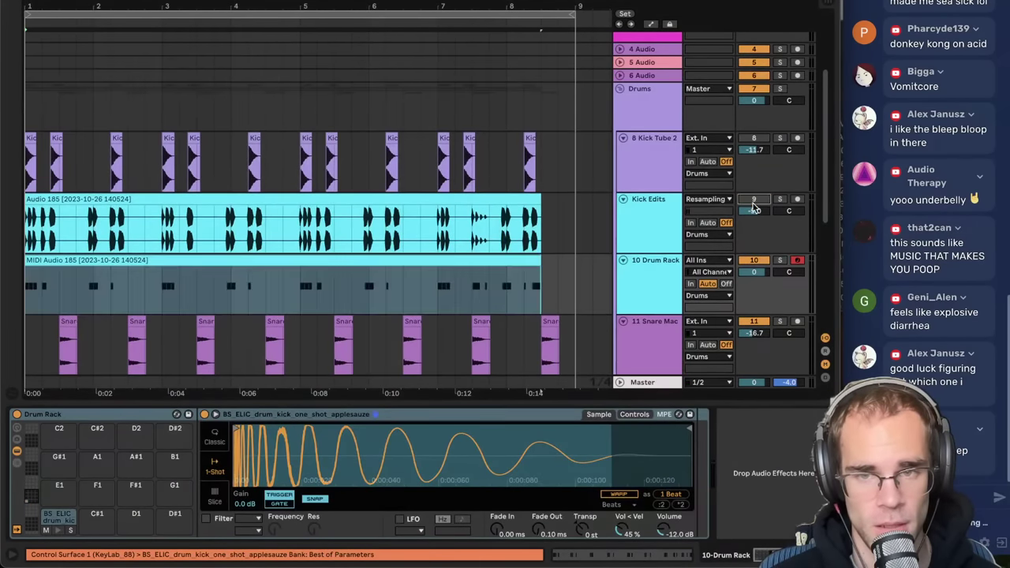
{"action": "key", "text": "space"}
{"action": "left_click", "coordinate": [638, 288]}
{"action": "left_click", "coordinate": [70, 264]}
{"action": "key", "text": "space"}
{"action": "key", "text": "space"}
{"action": "left_click_drag", "start_coordinate": [59, 517], "coordinate": [134, 493]}
{"action": "left_click", "coordinate": [139, 324]}
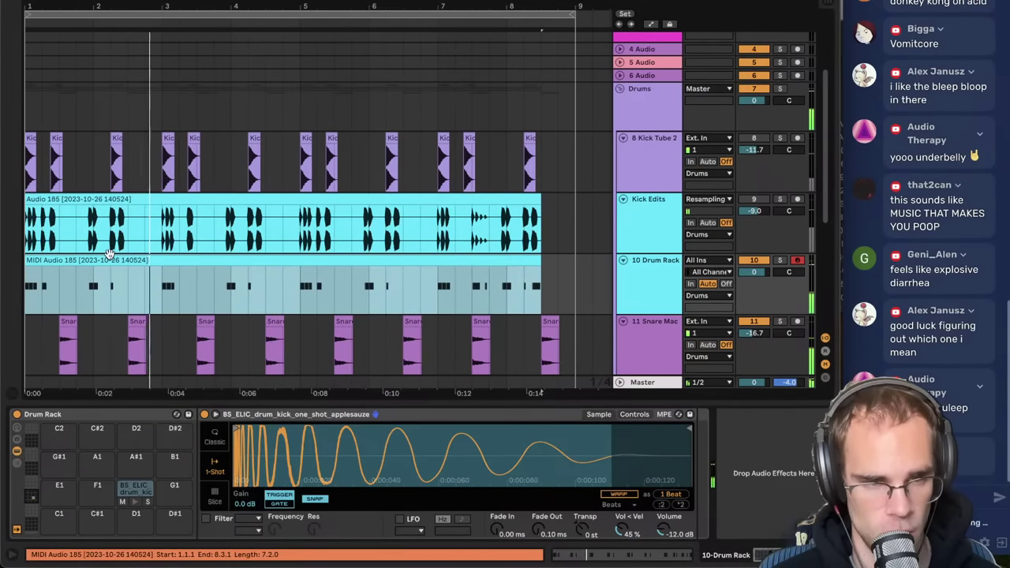
- Open the Drum Rack clip's notes and add missing kick notes at 1.2.3 and 2.2.3
{"action": "double_click", "coordinate": [111, 257]}
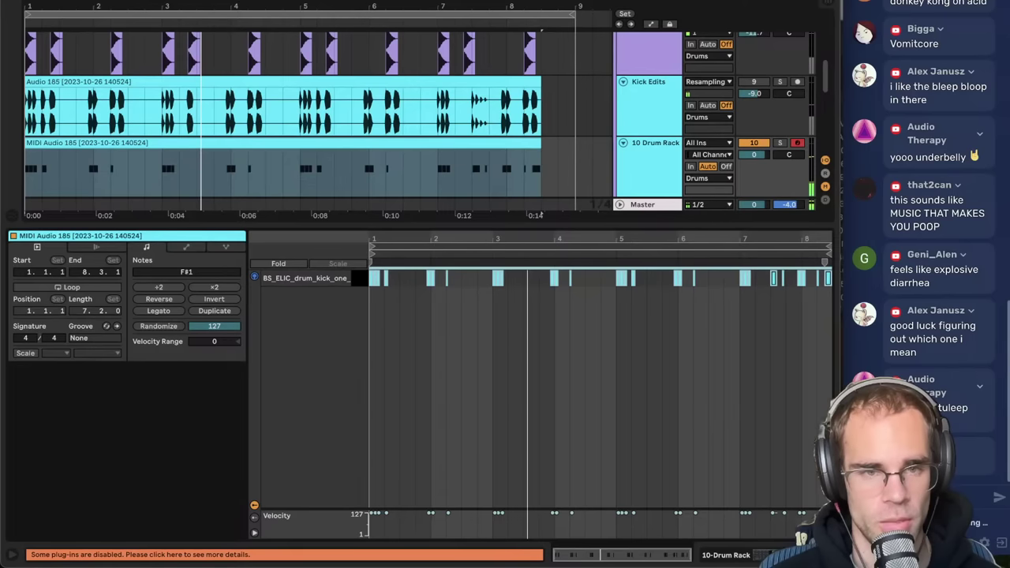
{"action": "left_click_drag", "start_coordinate": [442, 239], "coordinate": [454, 304]}
{"action": "key", "text": "space"}
{"action": "left_click", "coordinate": [468, 310]}
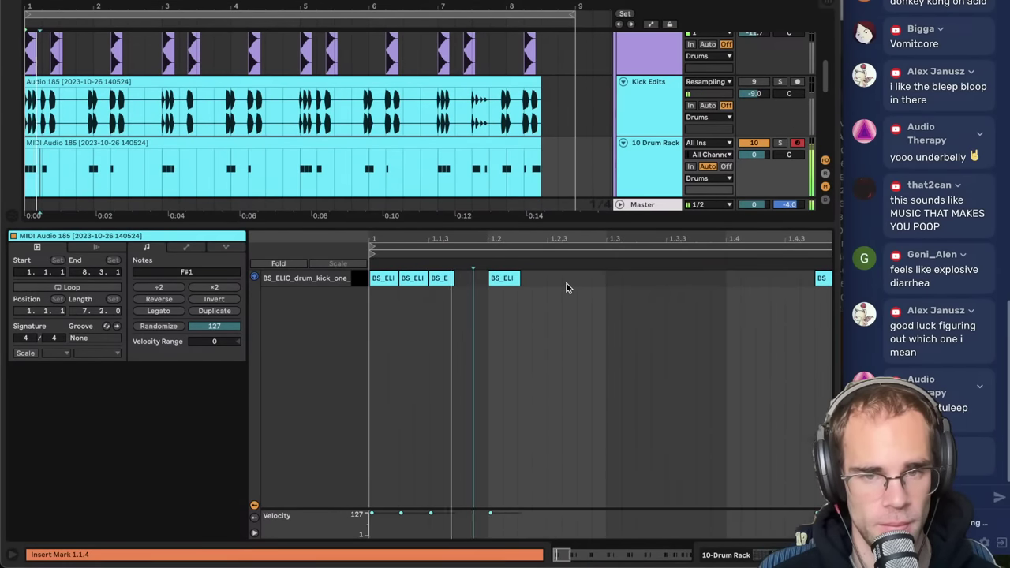
{"action": "double_click", "coordinate": [552, 278]}
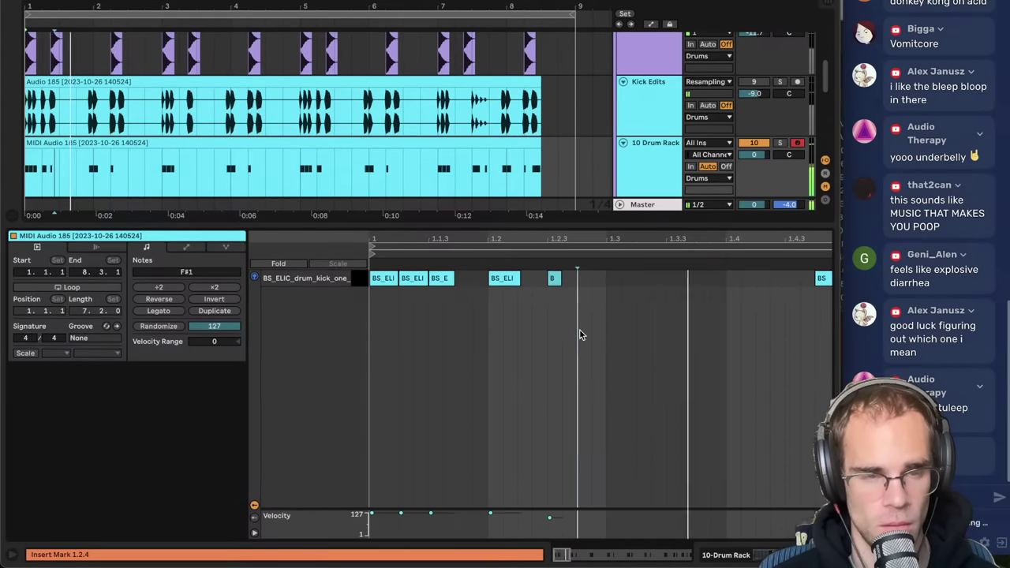
{"action": "scroll", "coordinate": [632, 286], "scroll_direction": "down", "scroll_amount": 5}
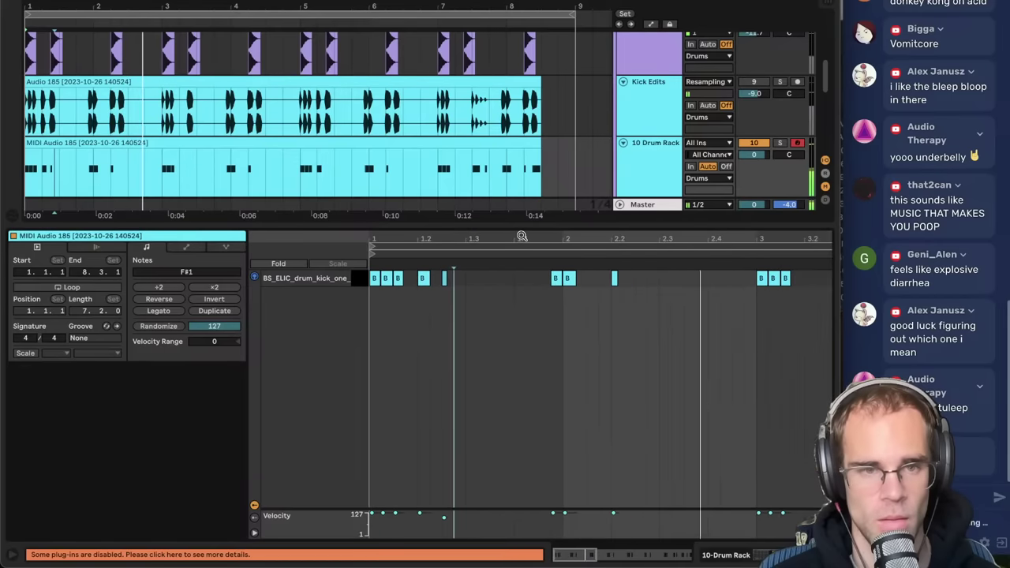
{"action": "double_click", "coordinate": [640, 278]}
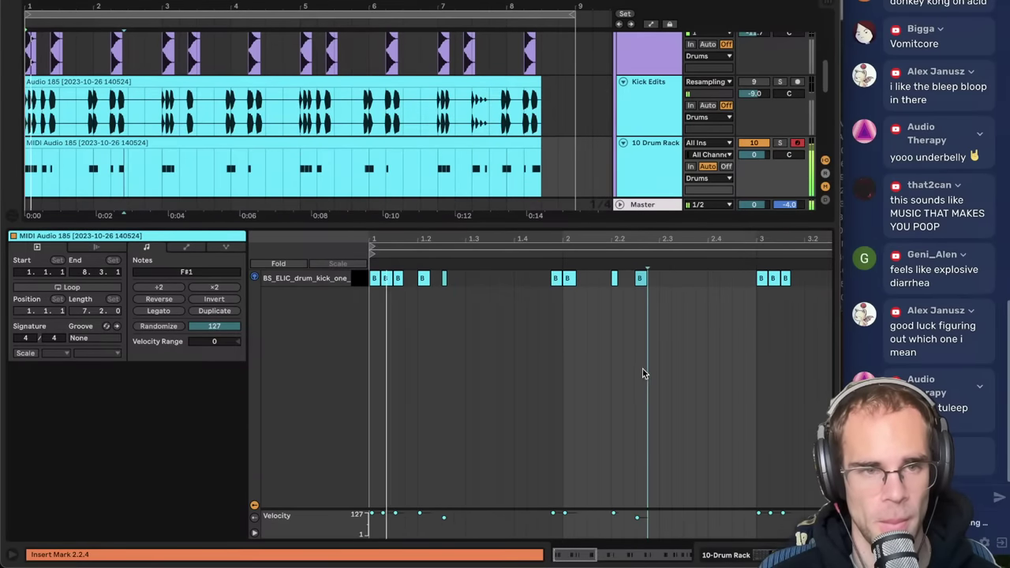
- Add kick notes at 3.2.3 and 4.2.3 in the Drum Rack clip
{"action": "left_click", "coordinate": [483, 398]}
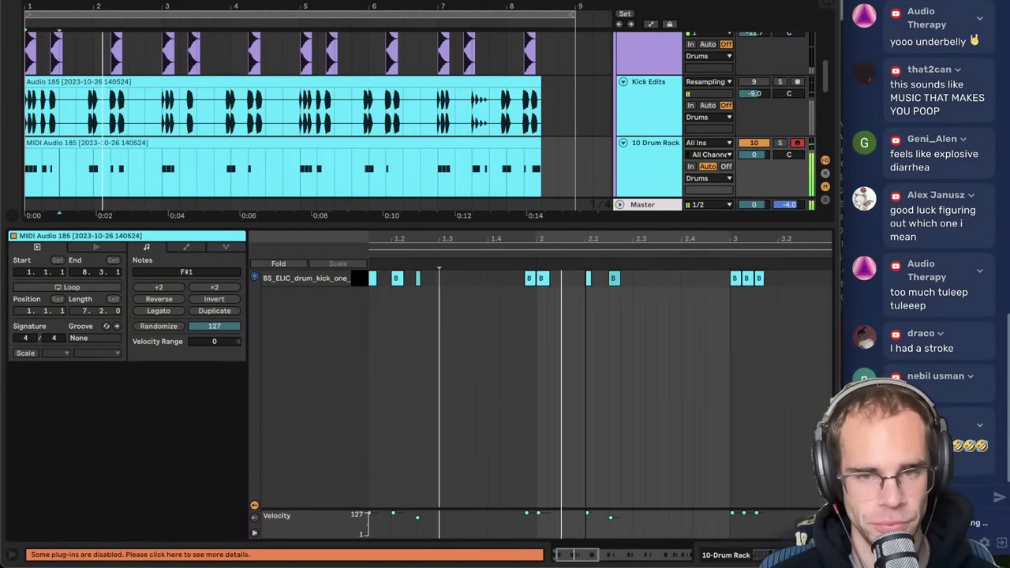
{"action": "left_click", "coordinate": [542, 334]}
{"action": "left_click", "coordinate": [584, 308]}
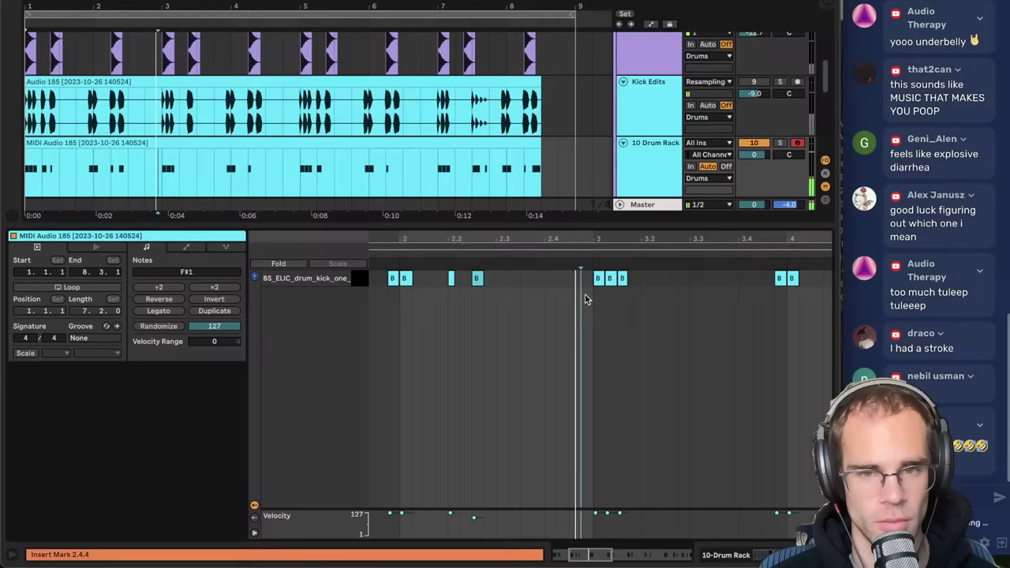
{"action": "double_click", "coordinate": [665, 279]}
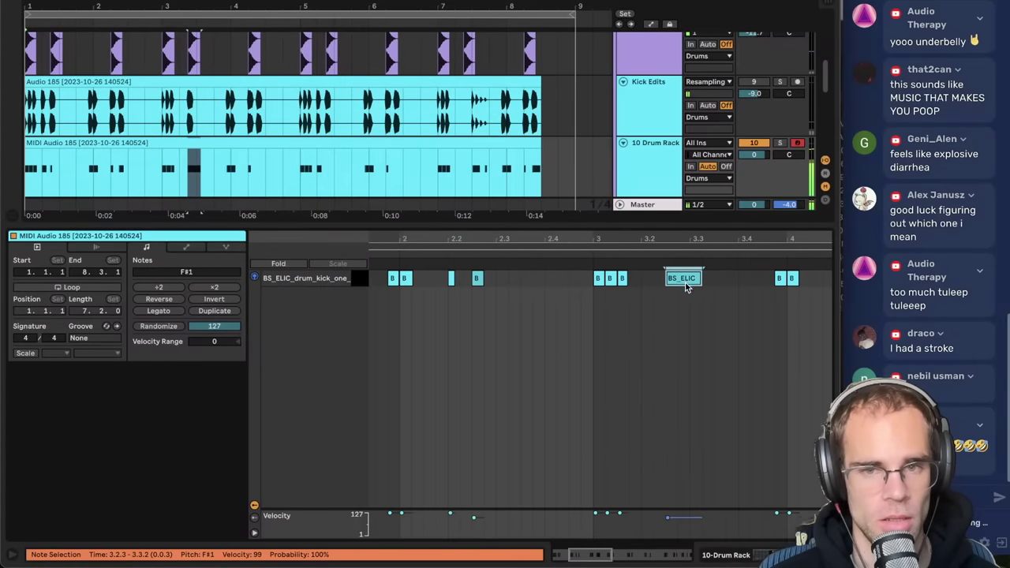
{"action": "left_click", "coordinate": [682, 303]}
{"action": "mouse_move", "coordinate": [675, 239]}
{"action": "left_mouse_down"}
{"action": "mouse_move", "coordinate": [671, 227]}
{"action": "mouse_move", "coordinate": [603, 236]}
{"action": "left_mouse_up"}
{"action": "left_click", "coordinate": [654, 249]}
{"action": "left_click", "coordinate": [646, 300]}
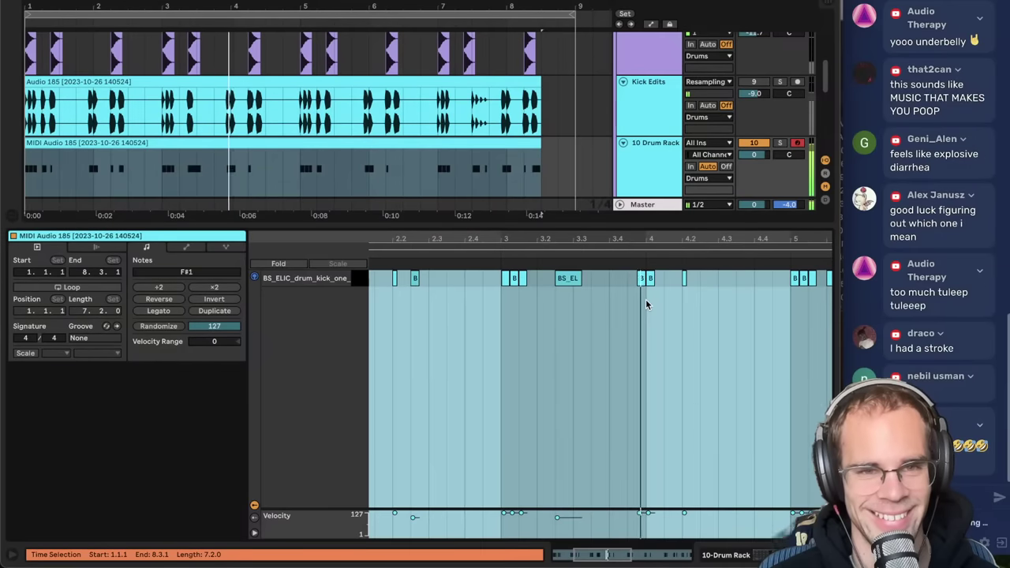
{"action": "double_click", "coordinate": [703, 283]}
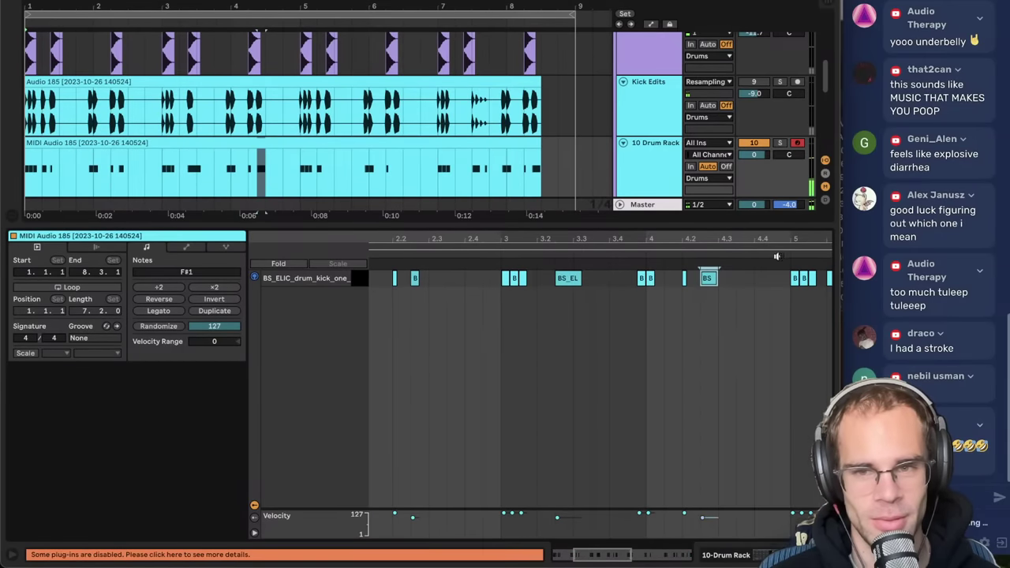
- Add kick notes at 5.2.3, 6.2.3 and 7.3.3 in the Drum Rack clip
{"action": "left_click_drag", "start_coordinate": [776, 257], "coordinate": [599, 254]}
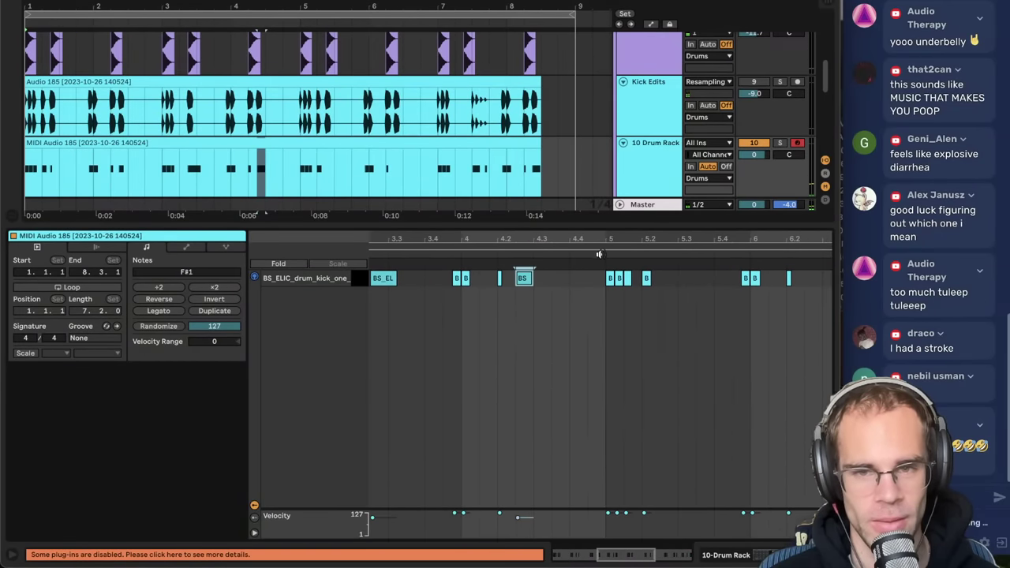
{"action": "double_click", "coordinate": [667, 280]}
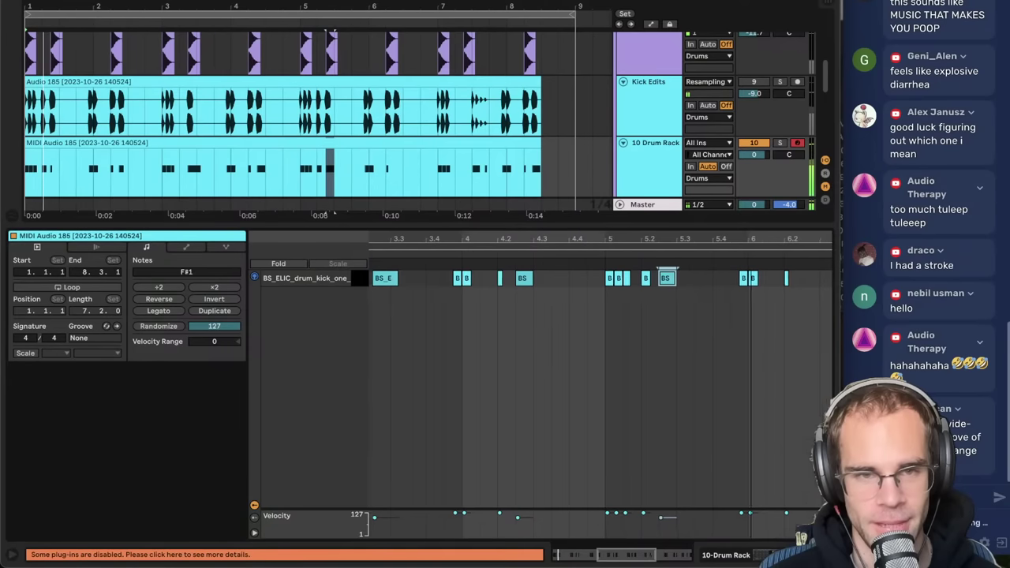
{"action": "left_click_drag", "start_coordinate": [751, 244], "coordinate": [643, 244]}
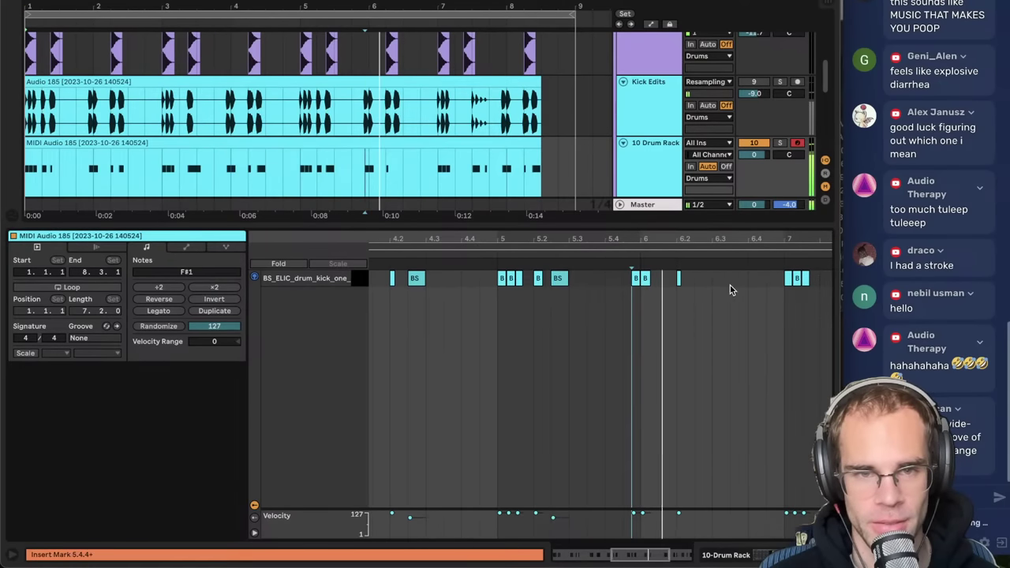
{"action": "double_click", "coordinate": [702, 278]}
{"action": "left_click", "coordinate": [735, 332]}
{"action": "scroll", "coordinate": [797, 284], "scroll_direction": "right", "scroll_amount": 5}
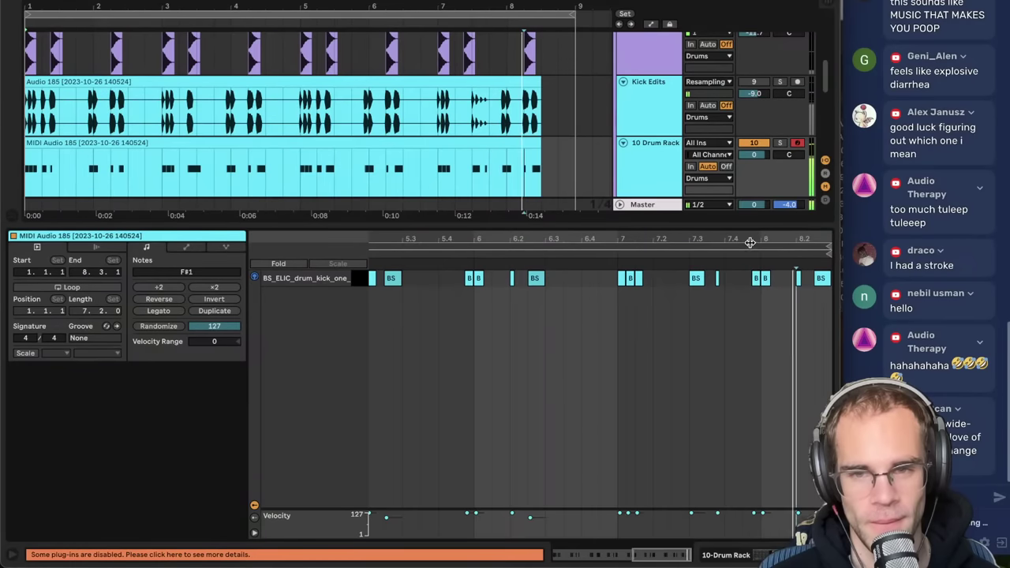
{"action": "scroll", "coordinate": [702, 284], "scroll_direction": "up", "scroll_amount": 3}
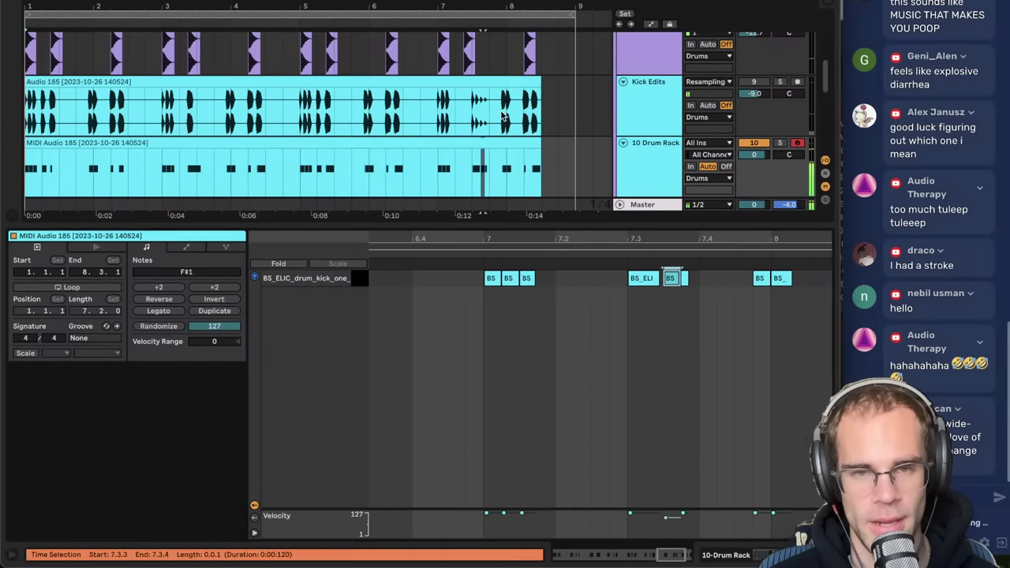
- Play from 7.3.1 and compare the Kick Edits waveform with the MIDI notes below it
{"action": "left_click", "coordinate": [490, 121]}
{"action": "scroll", "coordinate": [470, 128], "scroll_direction": "up", "scroll_amount": 5}
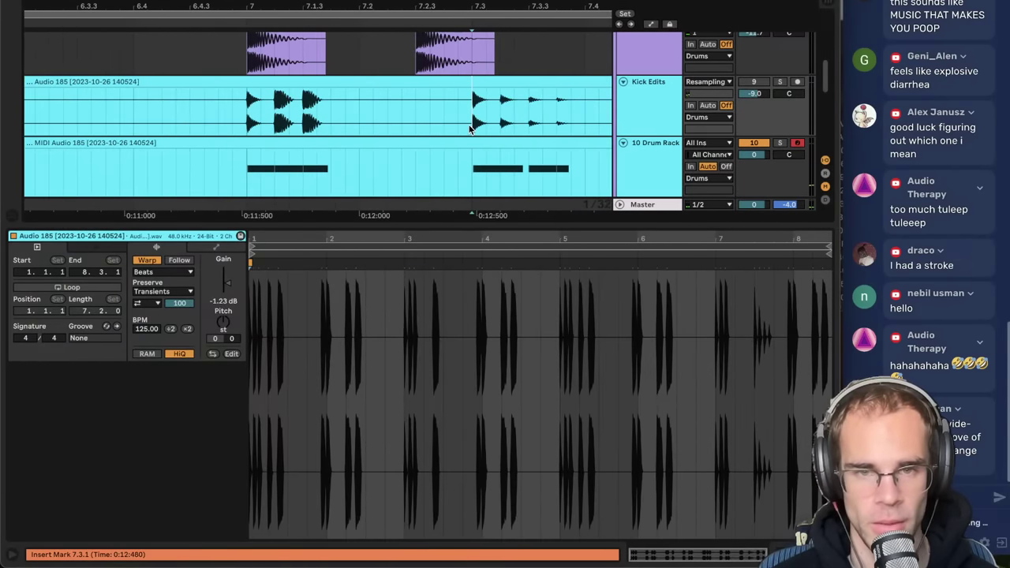
{"action": "key", "text": "space"}
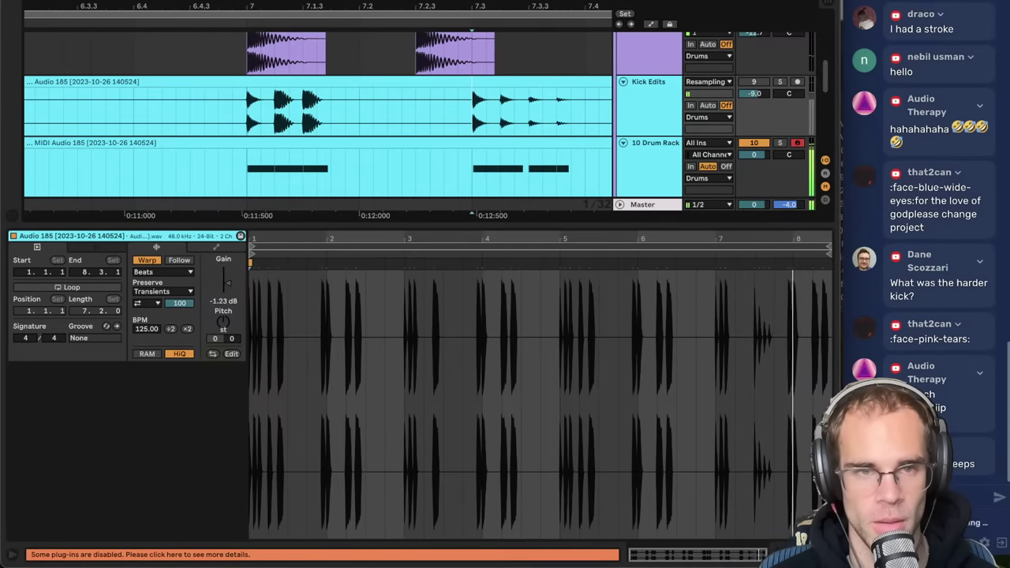
{"action": "key", "text": "minus"}
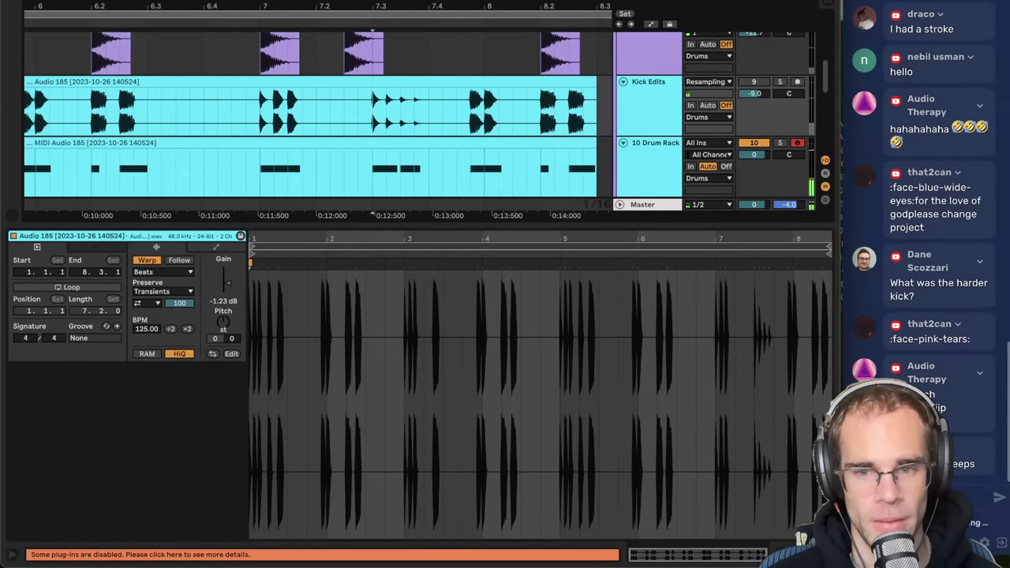
- Copy the Drum Rack track's MIDI clip onto the hyper808 track
{"action": "key", "text": "super+alt+l"}
{"action": "scroll", "coordinate": [466, 308], "scroll_direction": "up", "scroll_amount": 3}
{"action": "left_click", "coordinate": [318, 281]}
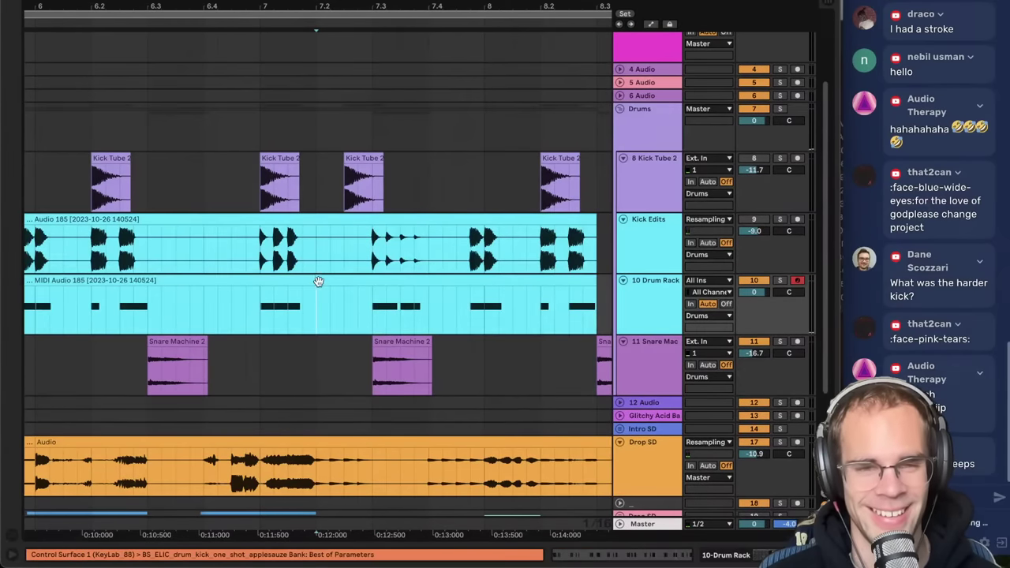
{"action": "scroll", "coordinate": [318, 282], "scroll_direction": "up", "scroll_amount": 1}
{"action": "scroll", "coordinate": [318, 281], "scroll_direction": "down", "scroll_amount": 3}
{"action": "scroll", "coordinate": [258, 109], "scroll_direction": "up", "scroll_amount": 3}
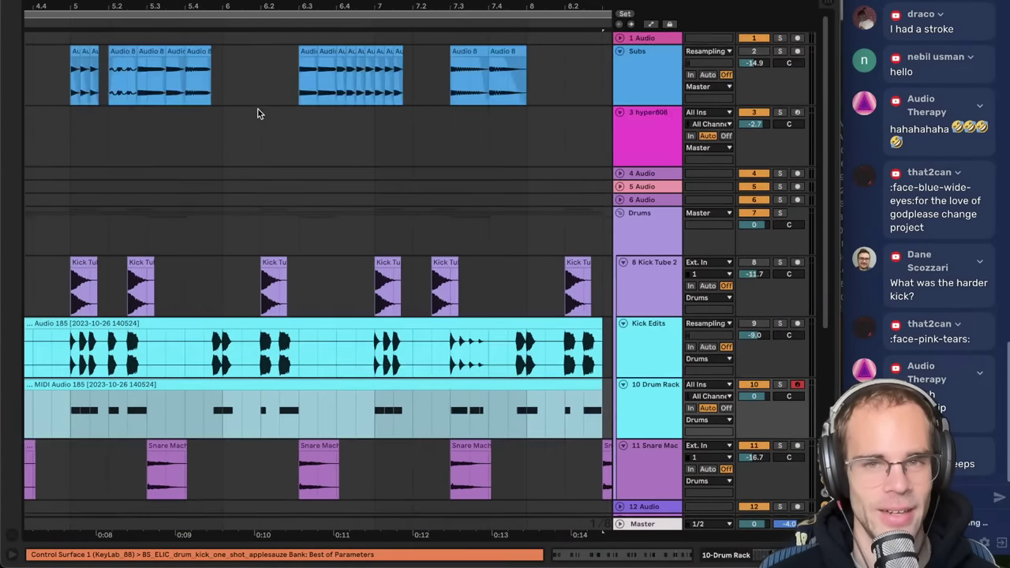
{"action": "left_click", "coordinate": [37, 151]}
{"action": "key", "text": "ctrl+v"}
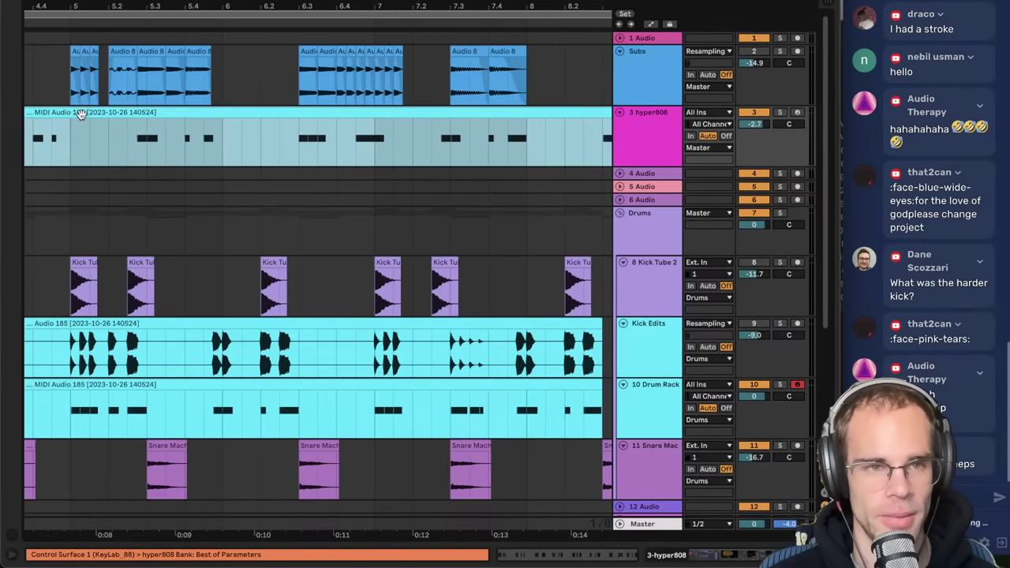
- Show the notes of the hyper808 clip and move the clip to start at 1.1.1
{"action": "double_click", "coordinate": [81, 113]}
{"action": "left_click", "coordinate": [392, 349]}
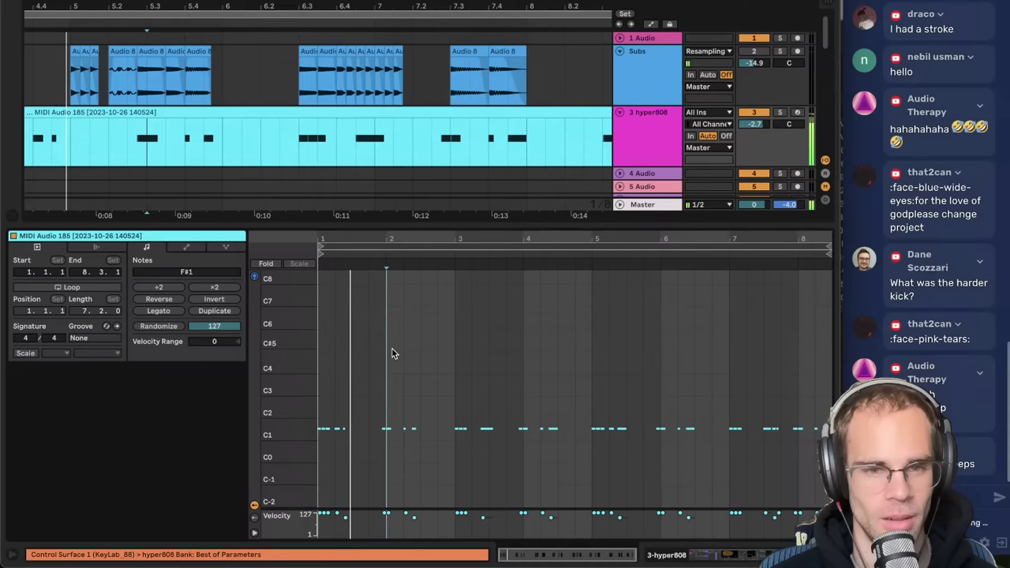
{"action": "left_click", "coordinate": [730, 123]}
{"action": "left_click", "coordinate": [666, 133]}
{"action": "left_click_drag", "start_coordinate": [237, 8], "coordinate": [295, 7]}
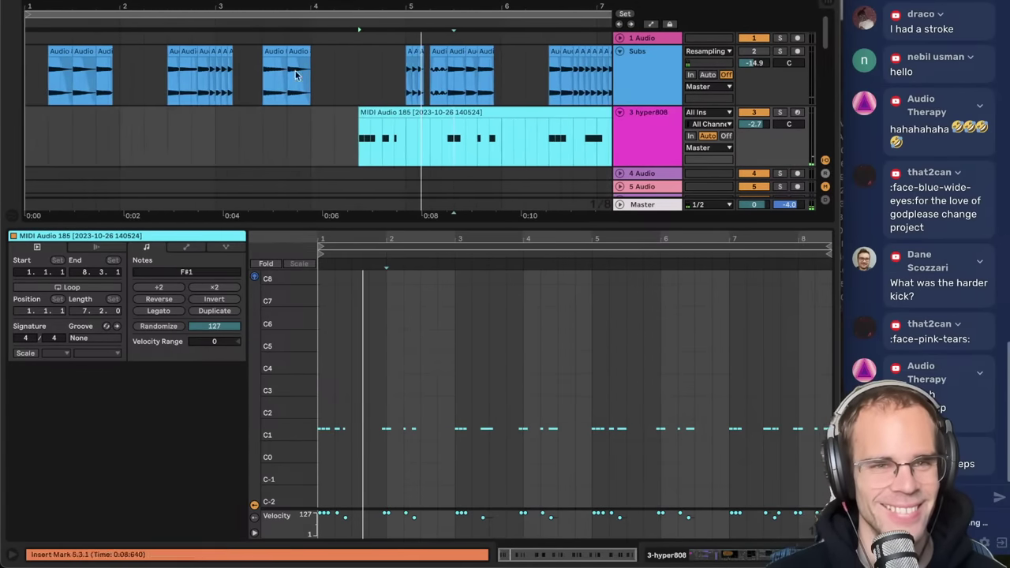
{"action": "left_click_drag", "start_coordinate": [359, 138], "coordinate": [70, 140]}
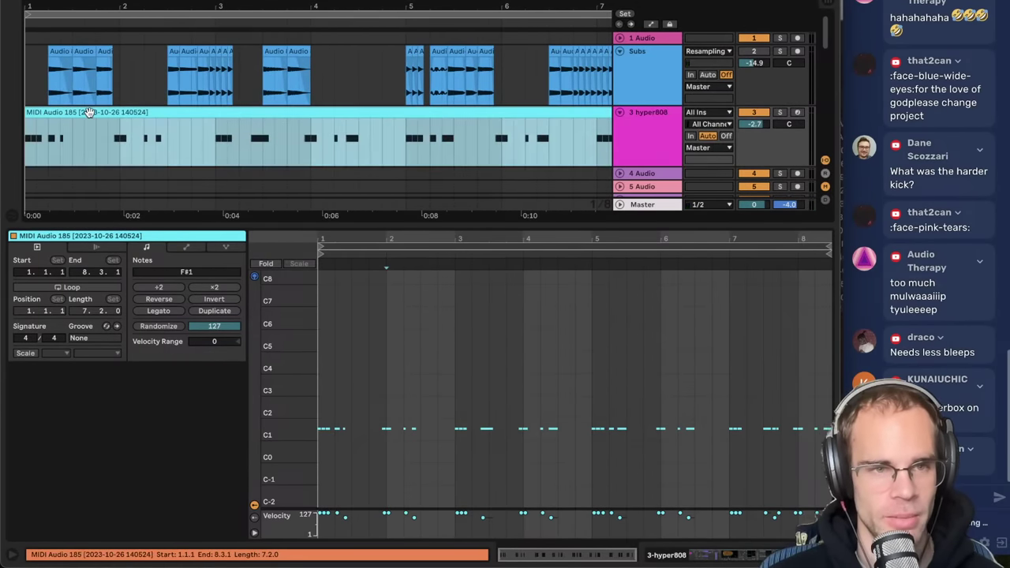
- Transpose all notes of the hyper808 clip down to D0 during playback
{"action": "left_click", "coordinate": [486, 386]}
{"action": "mouse_move", "coordinate": [288, 429]}
{"action": "left_mouse_down"}
{"action": "mouse_move", "coordinate": [309, 426]}
{"action": "mouse_move", "coordinate": [312, 403]}
{"action": "left_mouse_up"}
{"action": "left_click", "coordinate": [312, 392]}
{"action": "key", "text": "shift+Down"}
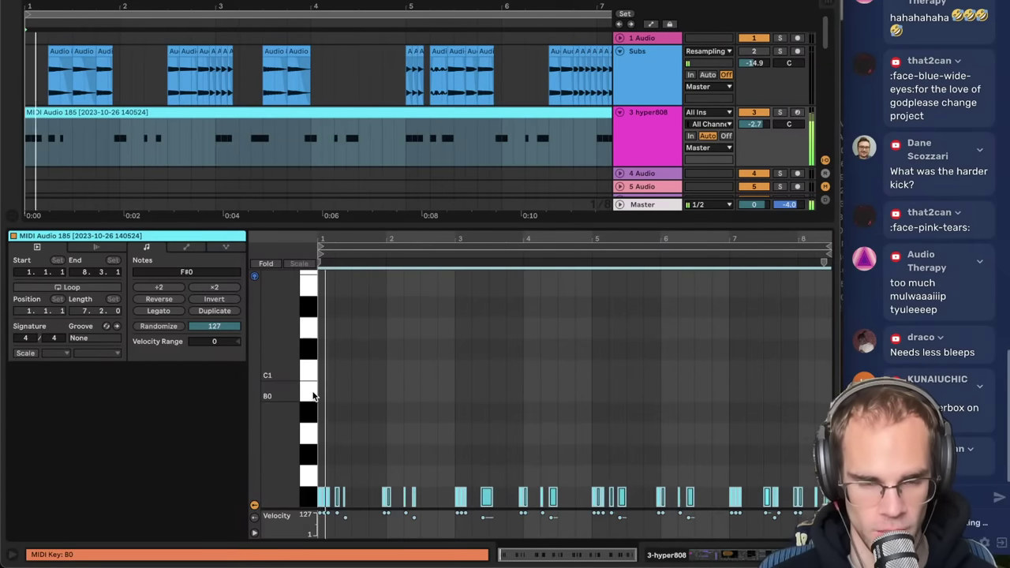
{"action": "key", "text": "Down"}
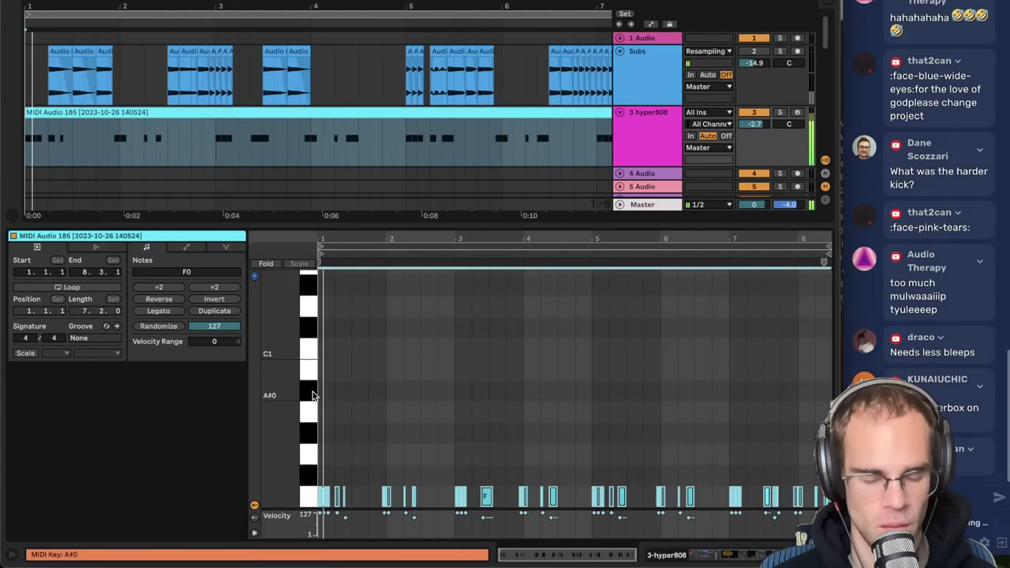
{"action": "key", "text": "Down"}
{"action": "key", "text": "Down"}
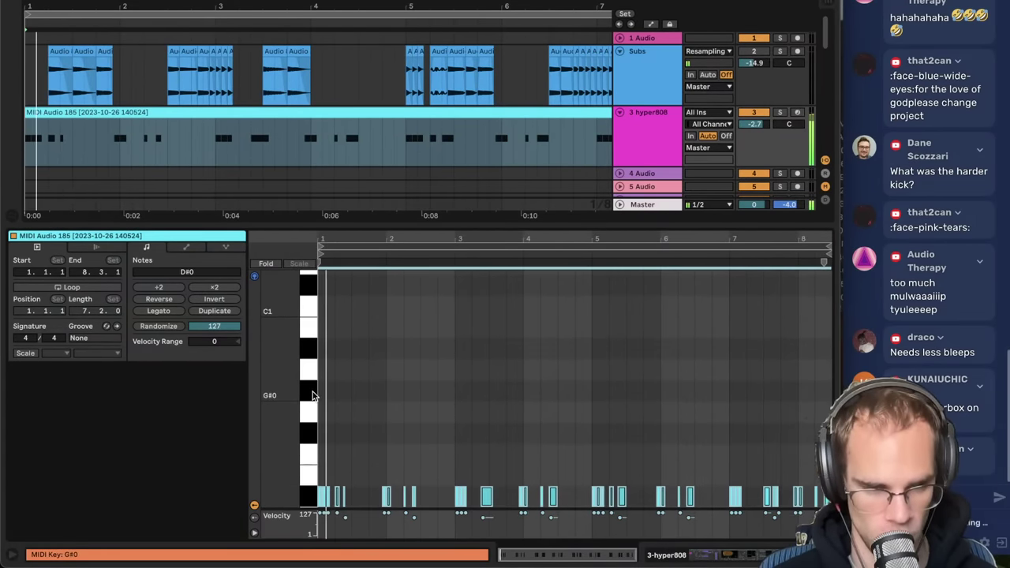
{"action": "key", "text": "Down"}
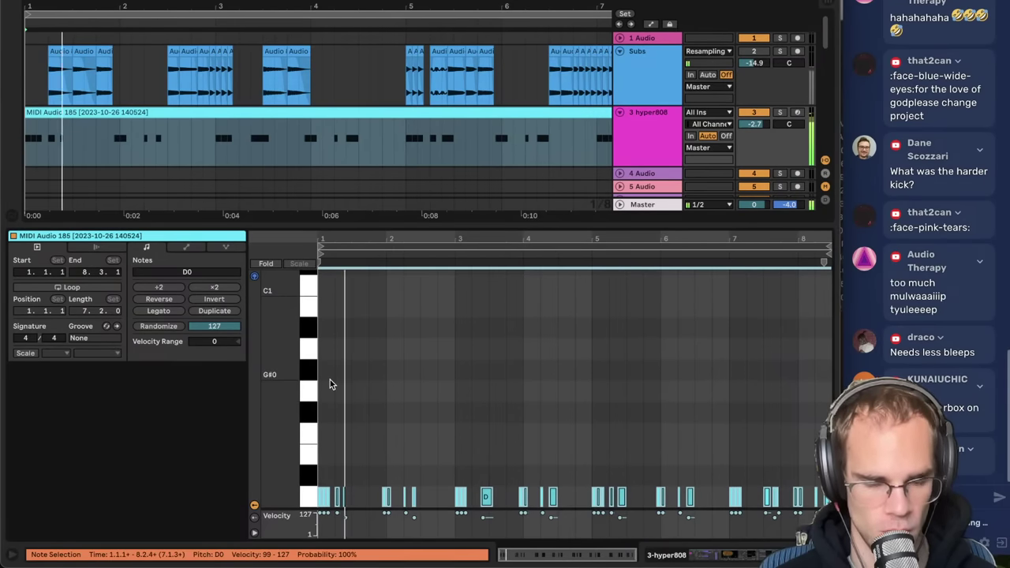
- Show the hyper808 track's devices and lower the track's volume to -6.5 dB during playback
{"action": "left_click", "coordinate": [371, 403]}
{"action": "left_click", "coordinate": [703, 555]}
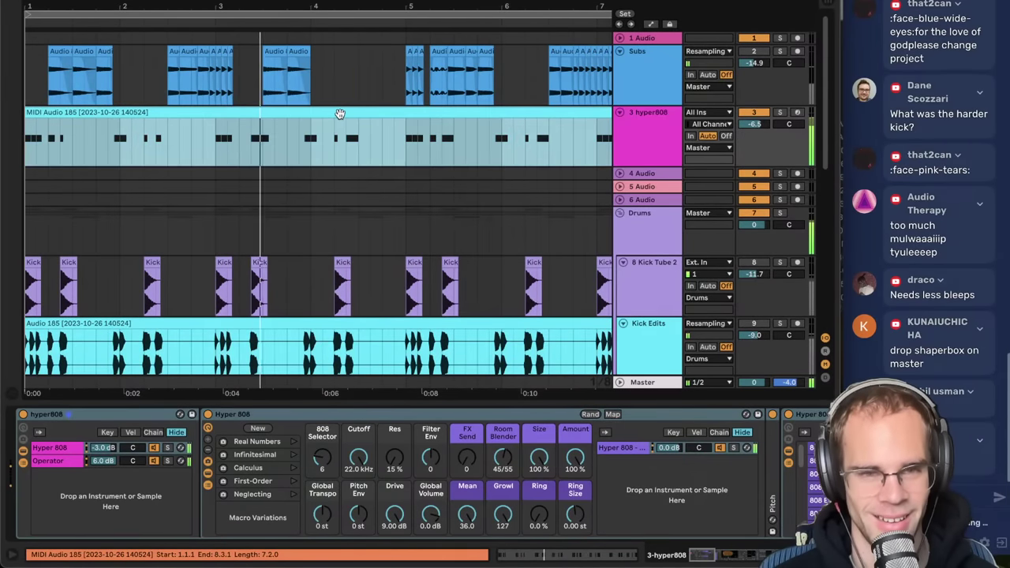
{"action": "left_click", "coordinate": [342, 140]}
- Transpose all notes of the hyper808 clip up to F0 and play the result
{"action": "double_click", "coordinate": [348, 116]}
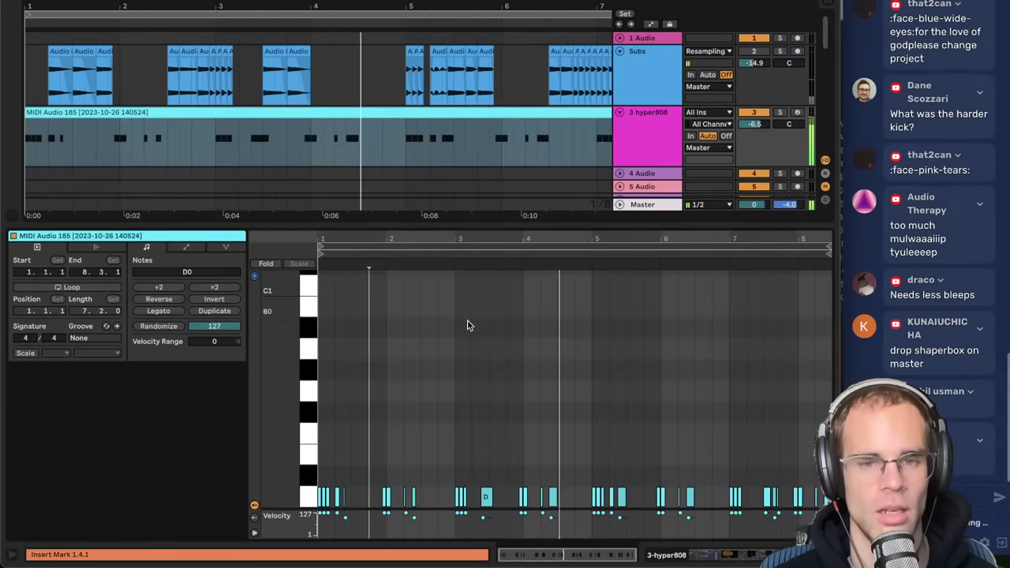
{"action": "left_click", "coordinate": [470, 324]}
{"action": "key", "text": "space"}
{"action": "key", "text": "ctrl+a"}
{"action": "key", "text": "Up"}
{"action": "key", "text": "Up"}
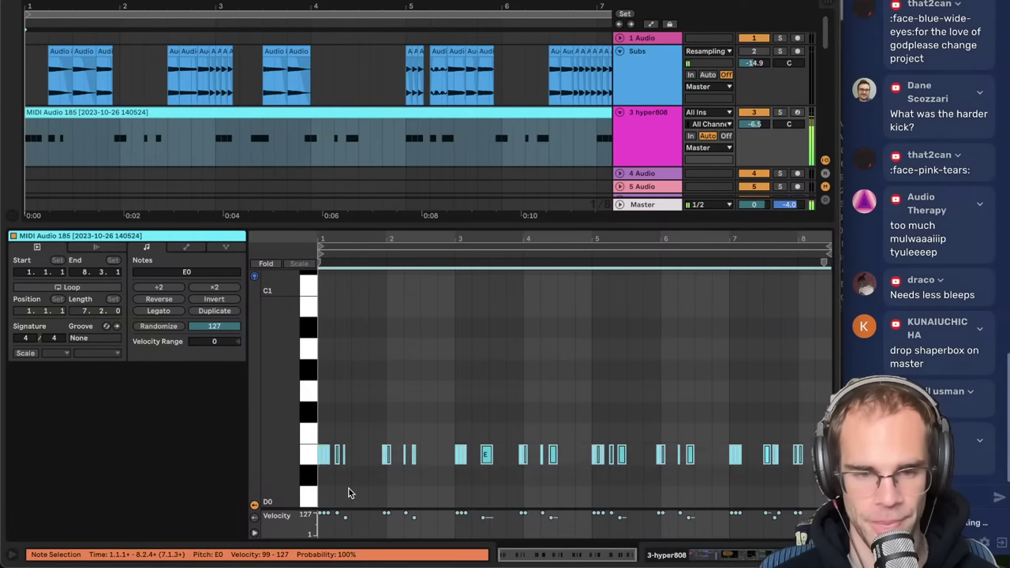
{"action": "key", "text": "Up"}
{"action": "left_click", "coordinate": [348, 361]}
{"action": "key", "text": "space"}
- Review the arrangement, the hyper808 clip's notes and its devices while the drop plays
{"action": "left_click", "coordinate": [689, 556]}
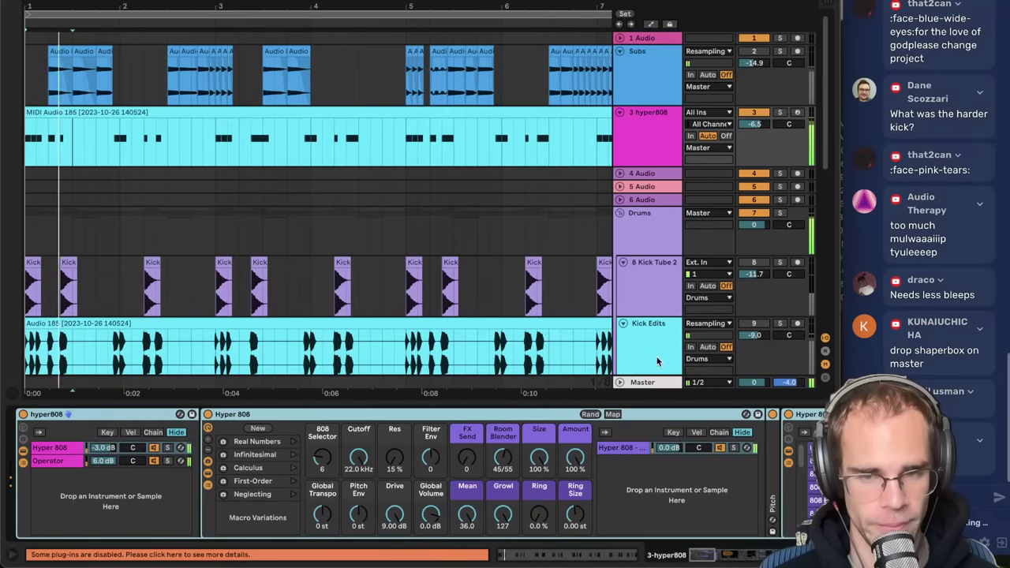
{"action": "scroll", "coordinate": [607, 347], "scroll_direction": "down", "scroll_amount": 5}
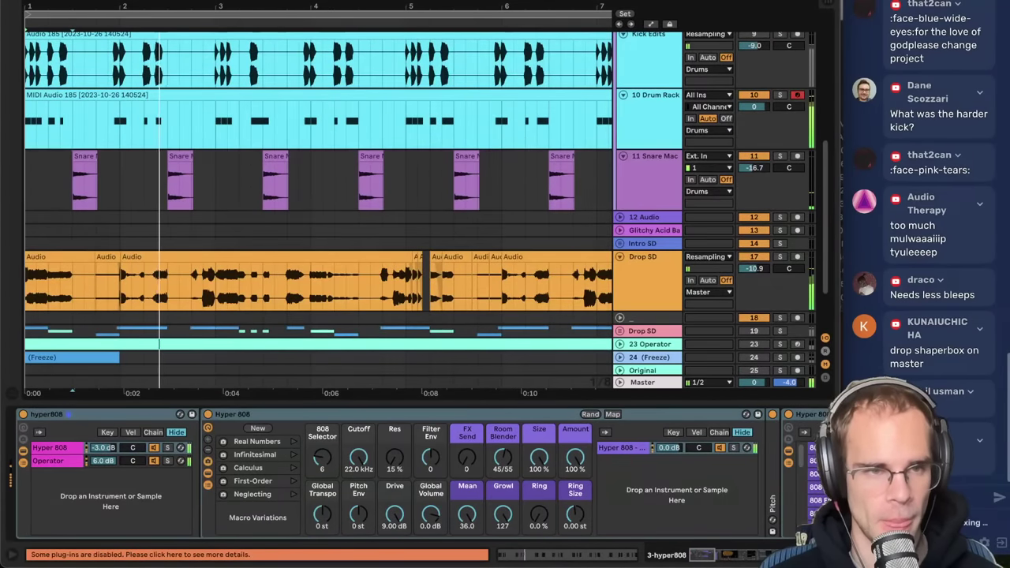
{"action": "key", "text": "minus"}
{"action": "scroll", "coordinate": [121, 70], "scroll_direction": "up", "scroll_amount": 5}
{"action": "double_click", "coordinate": [118, 82]}
{"action": "left_click", "coordinate": [462, 444]}
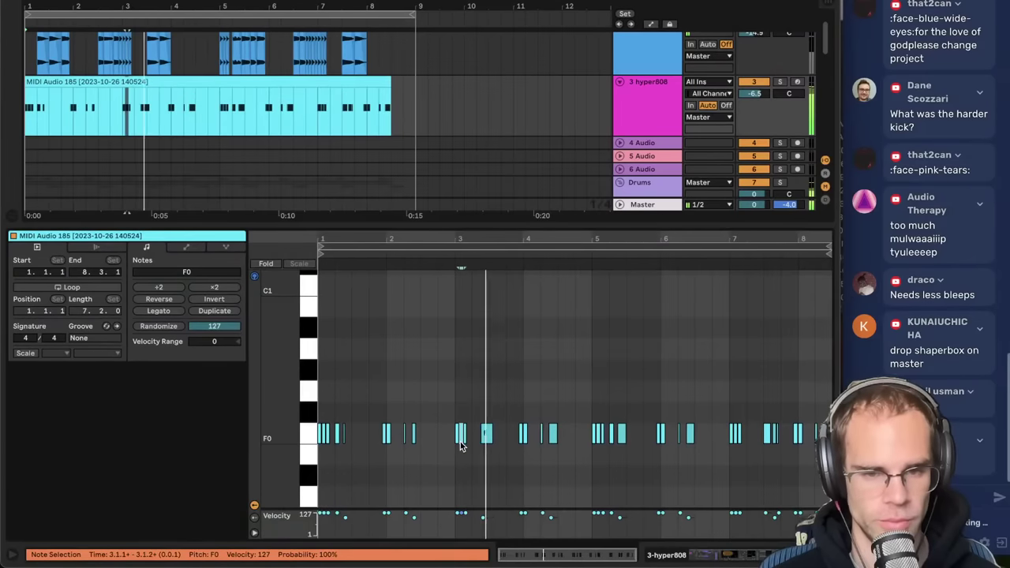
{"action": "left_click", "coordinate": [705, 554]}
{"action": "scroll", "coordinate": [257, 148], "scroll_direction": "down", "scroll_amount": 5}
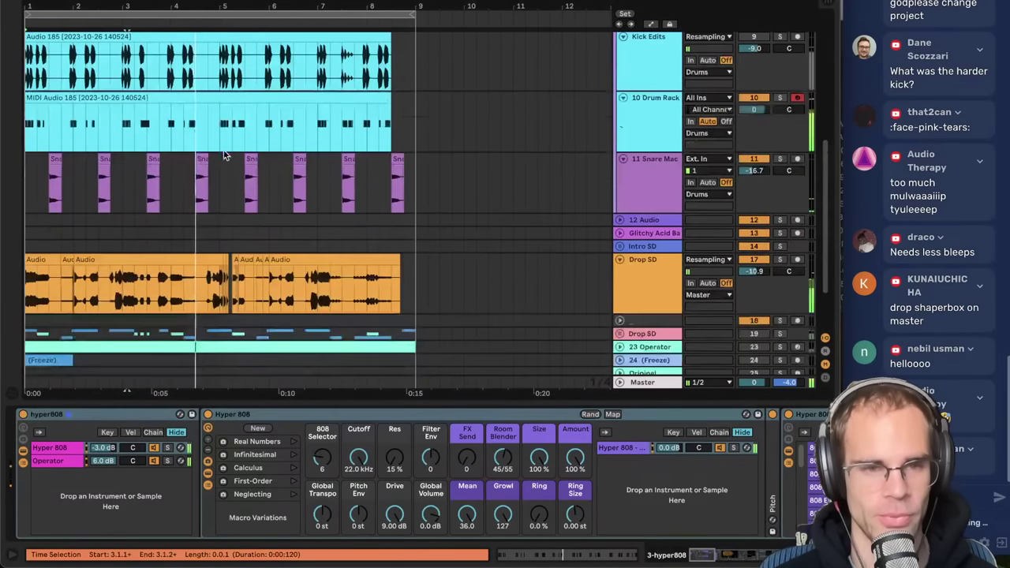
- Solo the Drop SD track and play it from its first audio clip
{"action": "left_click", "coordinate": [160, 258]}
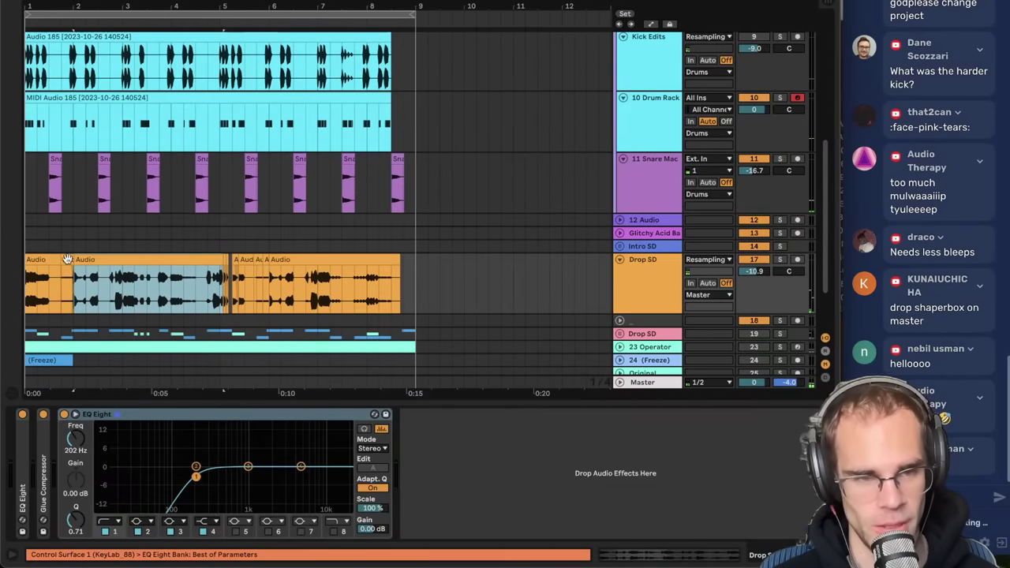
{"action": "left_click", "coordinate": [780, 259]}
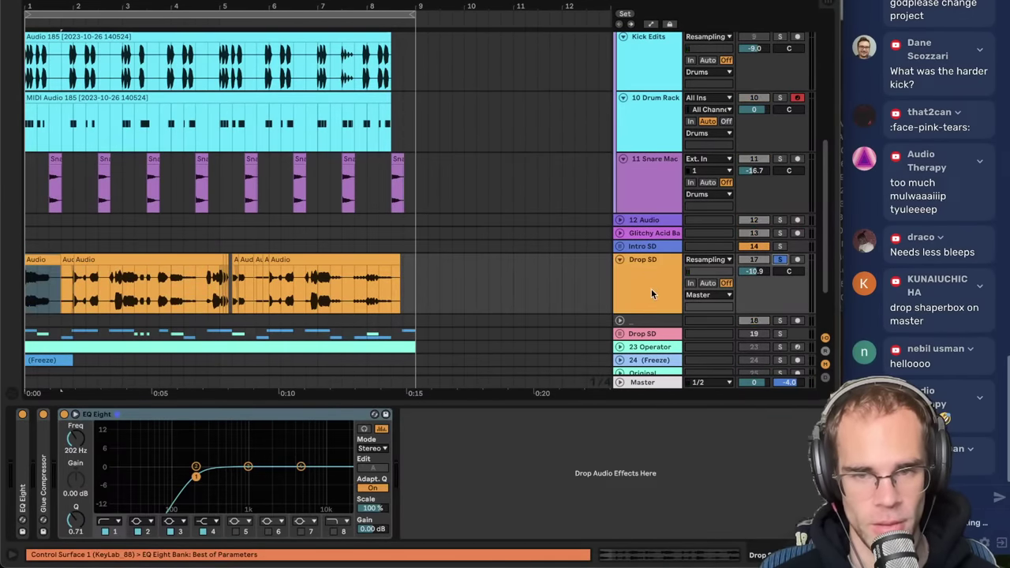
{"action": "key", "text": "space"}
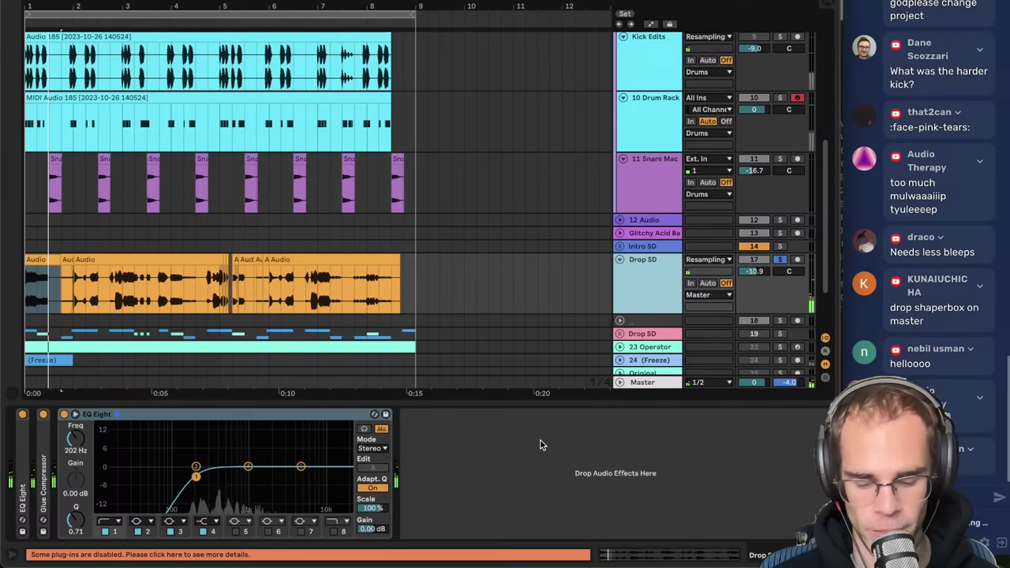
- Find Spectral Resonator in the browser and add it after the EQ Eight on the Drop SD track
{"action": "key", "text": "super+f"}
{"action": "type", "text": "spec"}
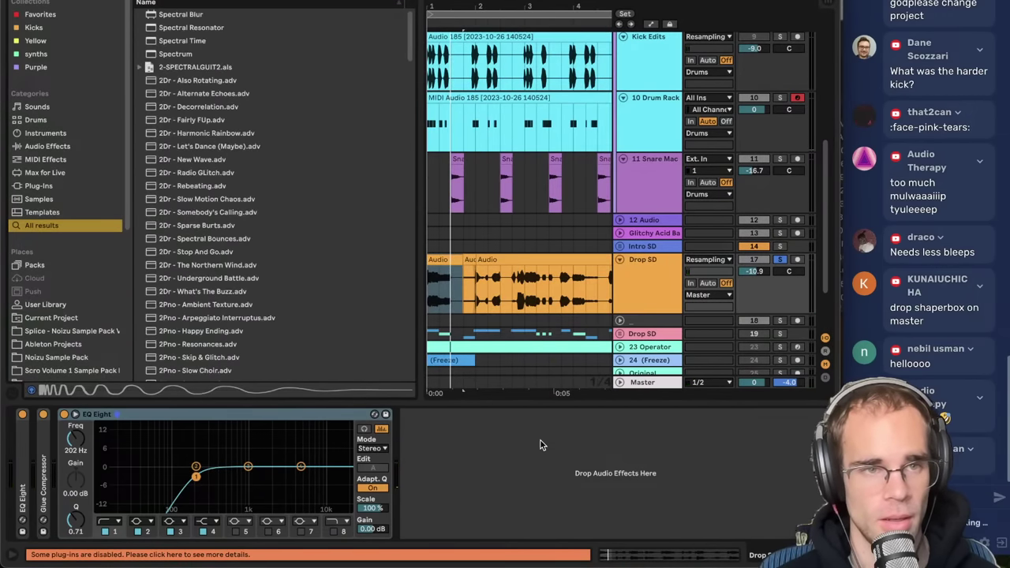
{"action": "type", "text": " res"}
{"action": "key", "text": "Down"}
{"action": "key", "text": "Return"}
- Switch the Spectral Resonator's frequency from Hz to note mode, audition it at F2 and take Drop SD out of solo
{"action": "key", "text": "space"}
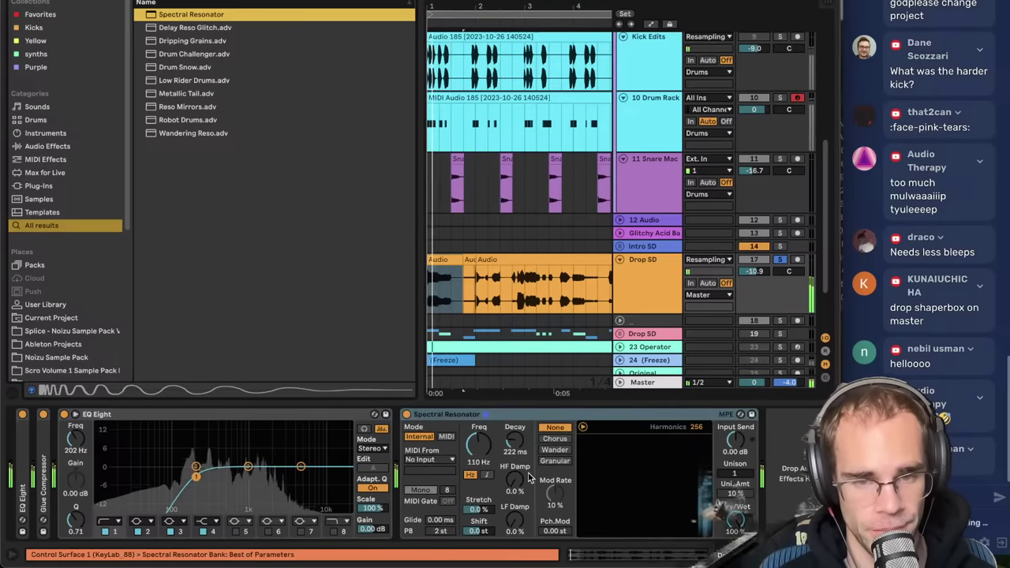
{"action": "left_click", "coordinate": [487, 475]}
{"action": "key", "text": "space"}
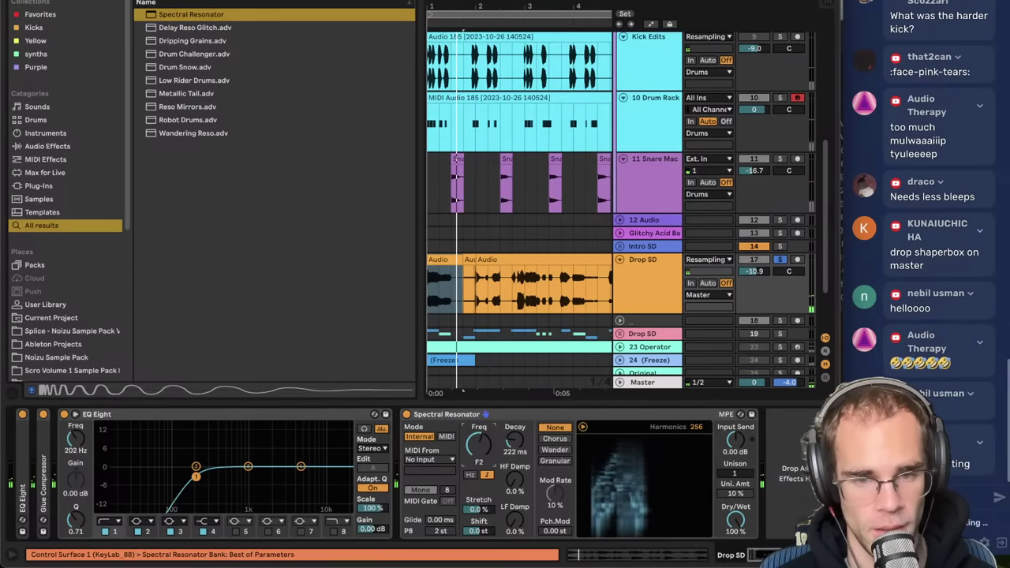
{"action": "key", "text": "space"}
{"action": "left_click", "coordinate": [780, 259]}
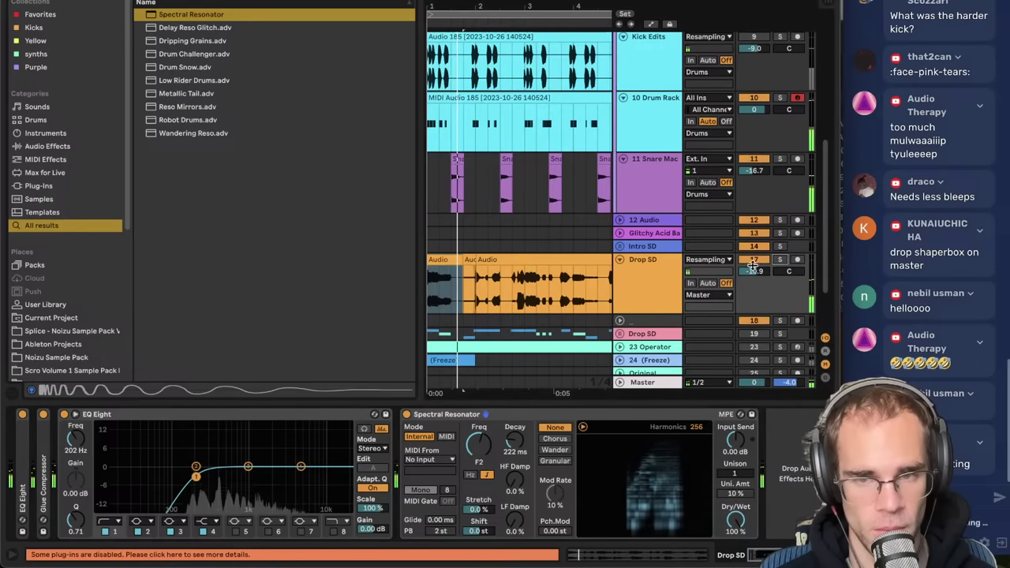
- Raise the Spectral Resonator's frequency to F#2 and play it with the full mix
{"action": "left_click", "coordinate": [644, 291]}
{"action": "key", "text": "space"}
{"action": "left_click", "coordinate": [474, 446]}
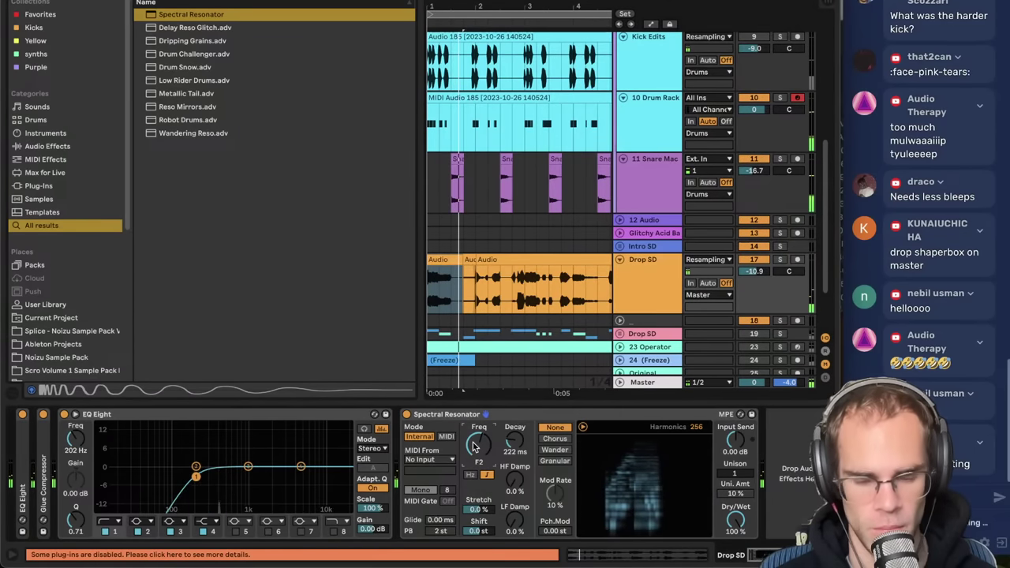
{"action": "key", "text": "Up"}
{"action": "key", "text": "space"}
- Play the drop while checking the hyper808 clip's notes and its device chain
{"action": "scroll", "coordinate": [472, 265], "scroll_direction": "up", "scroll_amount": 7}
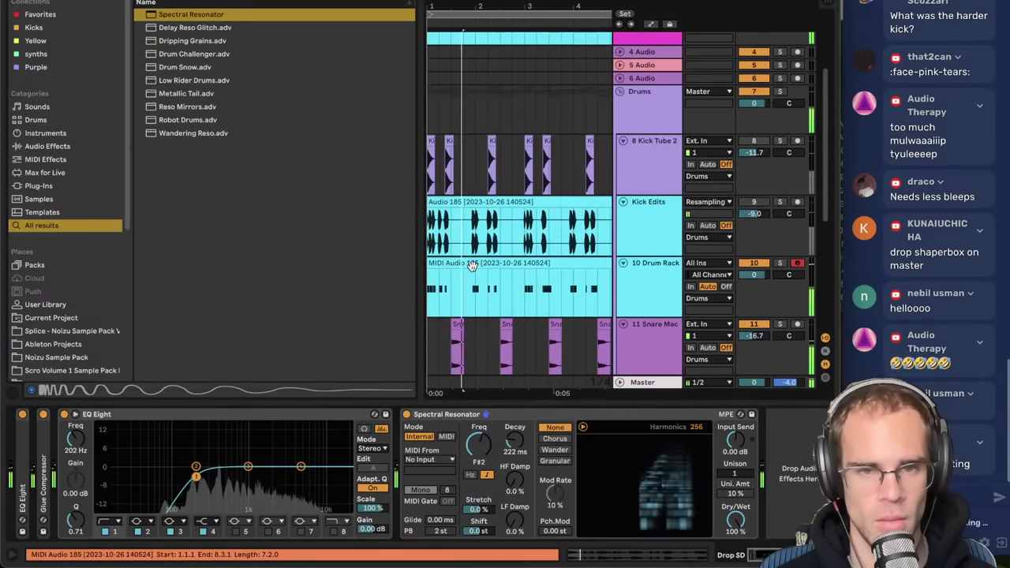
{"action": "double_click", "coordinate": [480, 105]}
{"action": "key", "text": "space"}
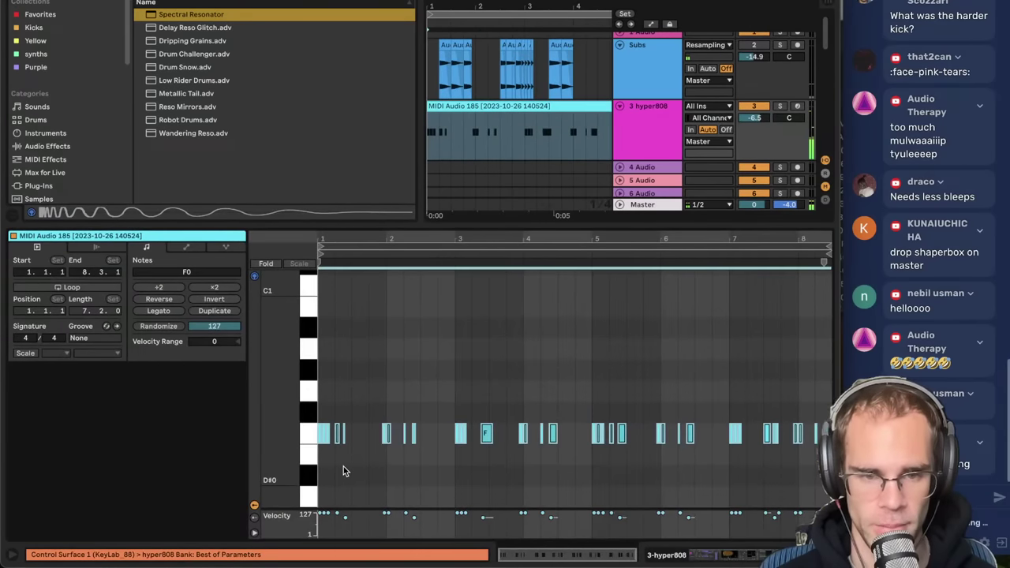
{"action": "left_click", "coordinate": [698, 555]}
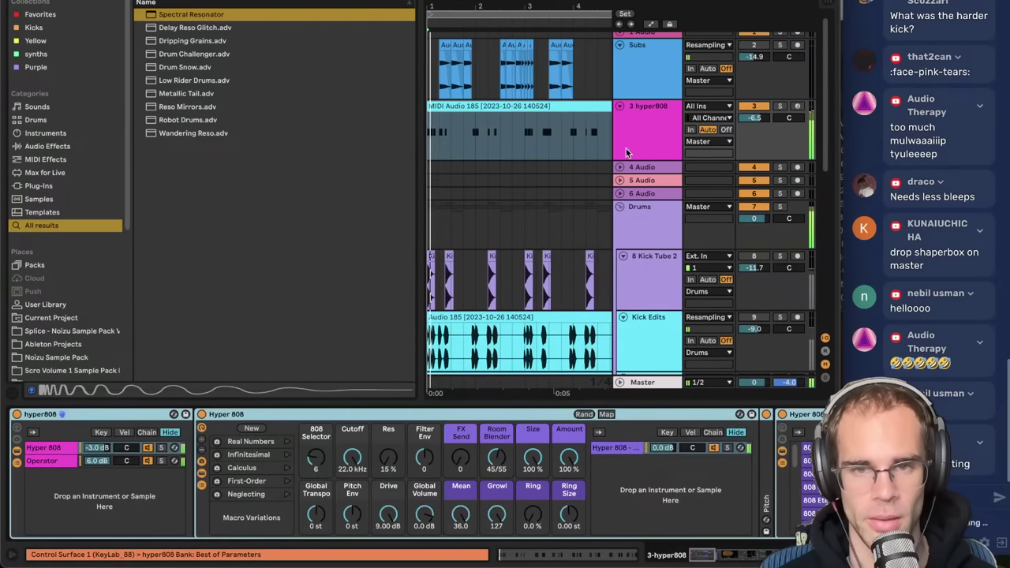
{"action": "key", "text": "space"}
- Replace the hyper808 rack with the Hyper 808.adg preset from the browser
{"action": "left_click", "coordinate": [53, 414]}
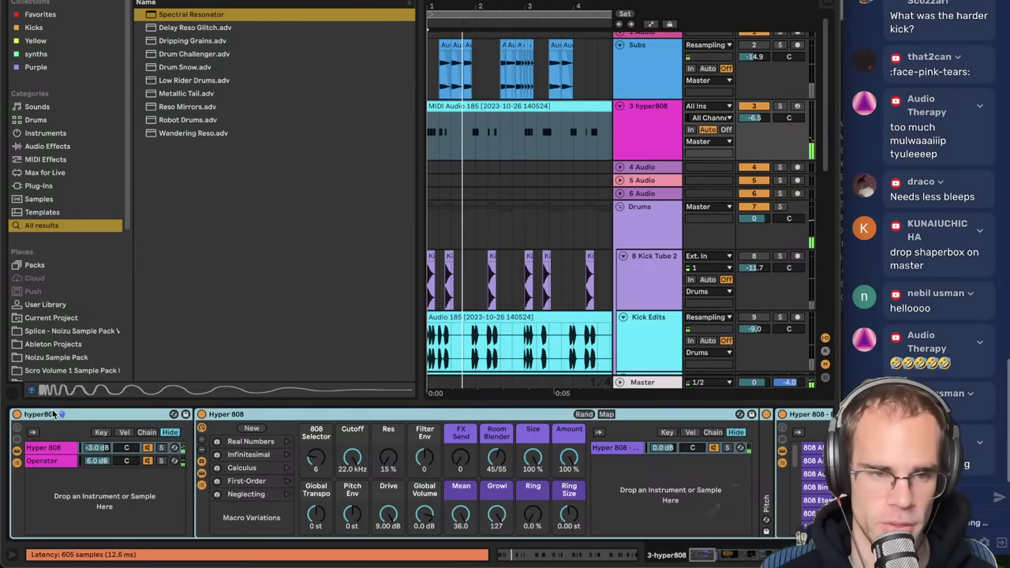
{"action": "key", "text": "super+f"}
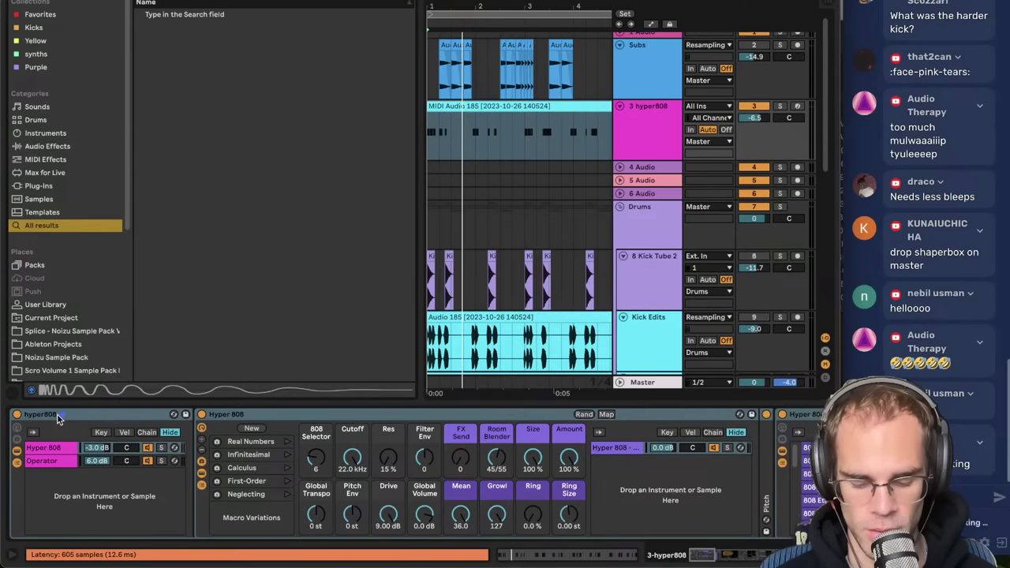
{"action": "type", "text": "hyper"}
{"action": "left_click", "coordinate": [190, 84]}
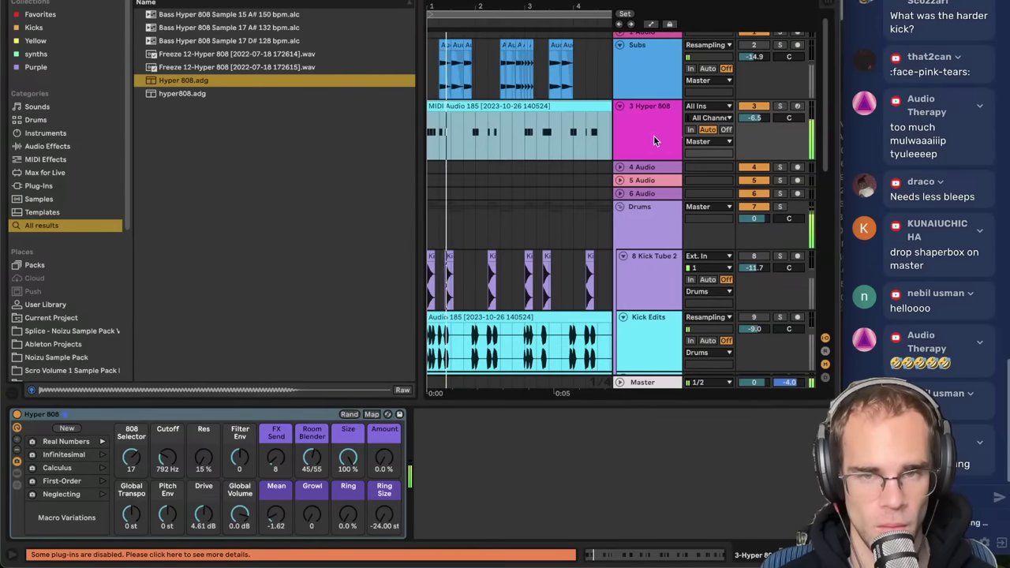
- Raise the Hyper 808 track's volume to -5.7 dB
{"action": "left_click", "coordinate": [654, 135]}
{"action": "left_click_drag", "start_coordinate": [755, 118], "coordinate": [755, 112]}
{"action": "left_click", "coordinate": [509, 116]}
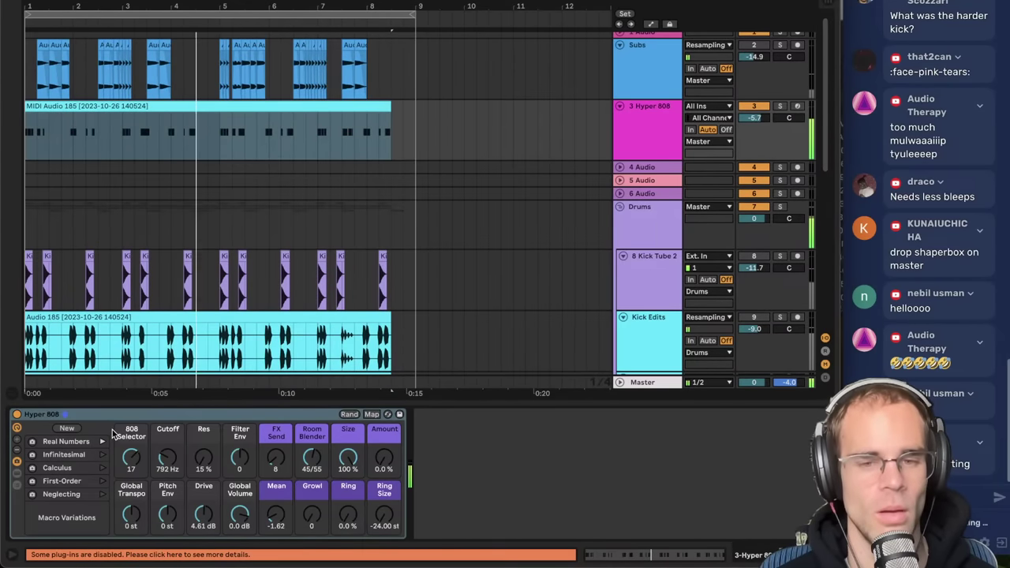
- Set the Hyper 808 rack's 808 Selector to 9 and its Amount to 100 % during playback
{"action": "left_click_drag", "start_coordinate": [145, 456], "coordinate": [145, 465]}
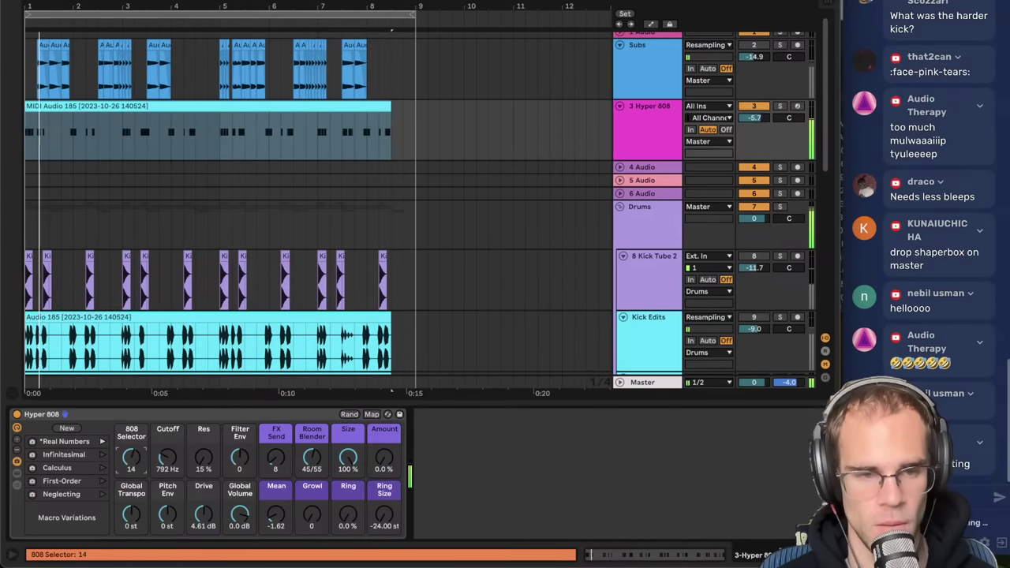
{"action": "key", "text": "space"}
{"action": "key", "text": "space"}
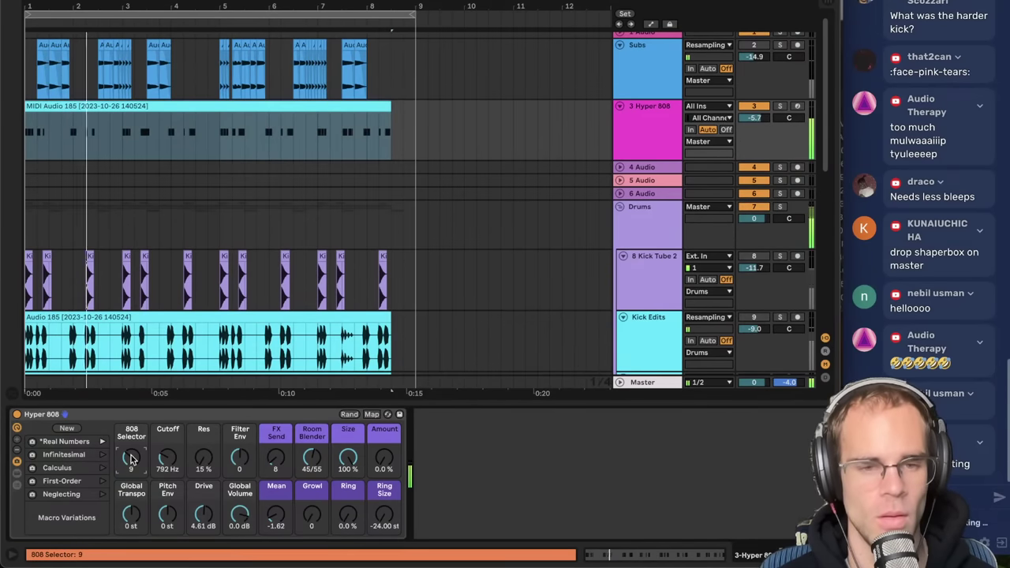
{"action": "left_click_drag", "start_coordinate": [389, 470], "coordinate": [388, 394]}
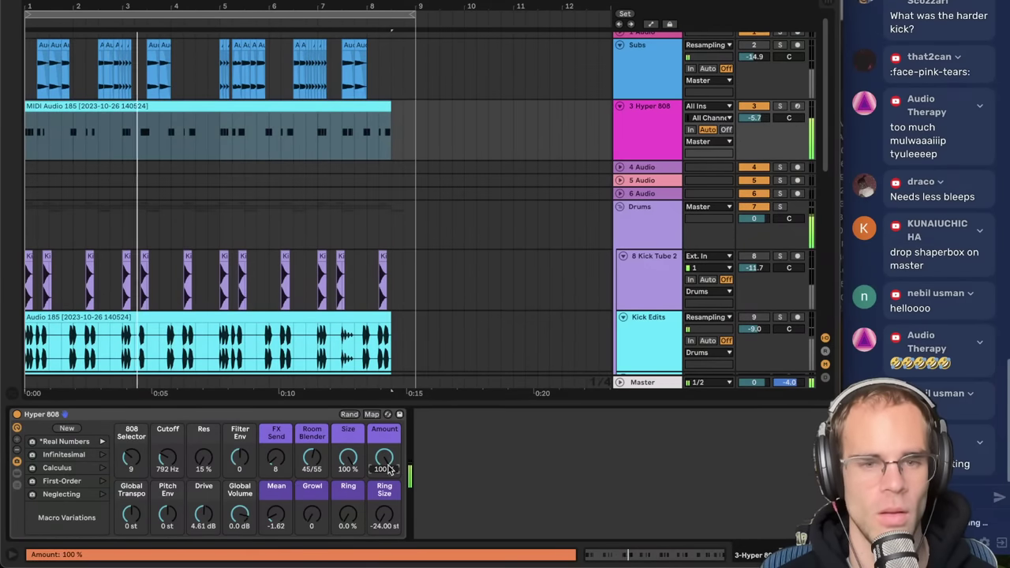
- Look over the Drop SD track's device chain during playback, and hide the device view
{"action": "scroll", "coordinate": [290, 276], "scroll_direction": "down", "scroll_amount": 6}
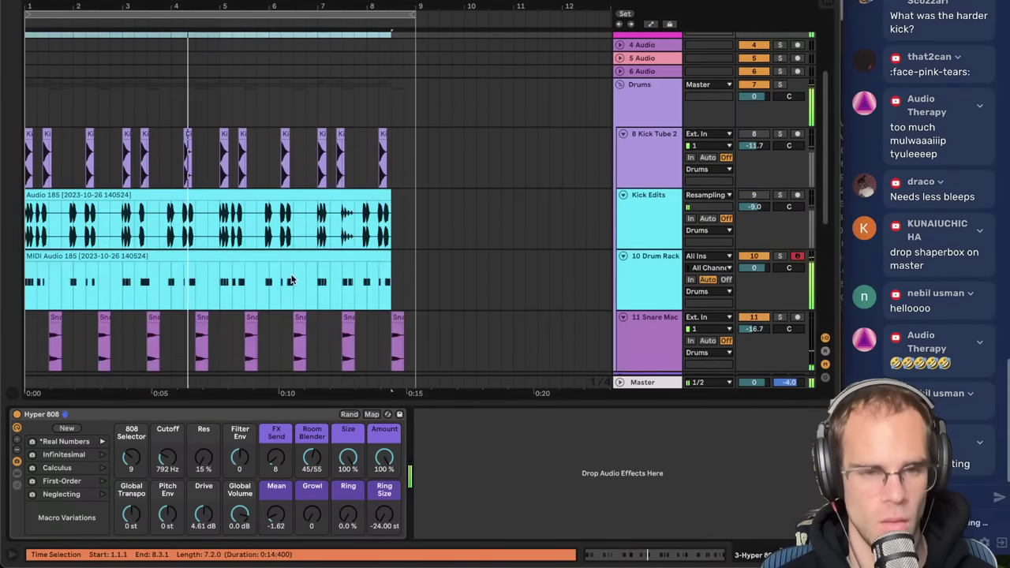
{"action": "left_click", "coordinate": [643, 215]}
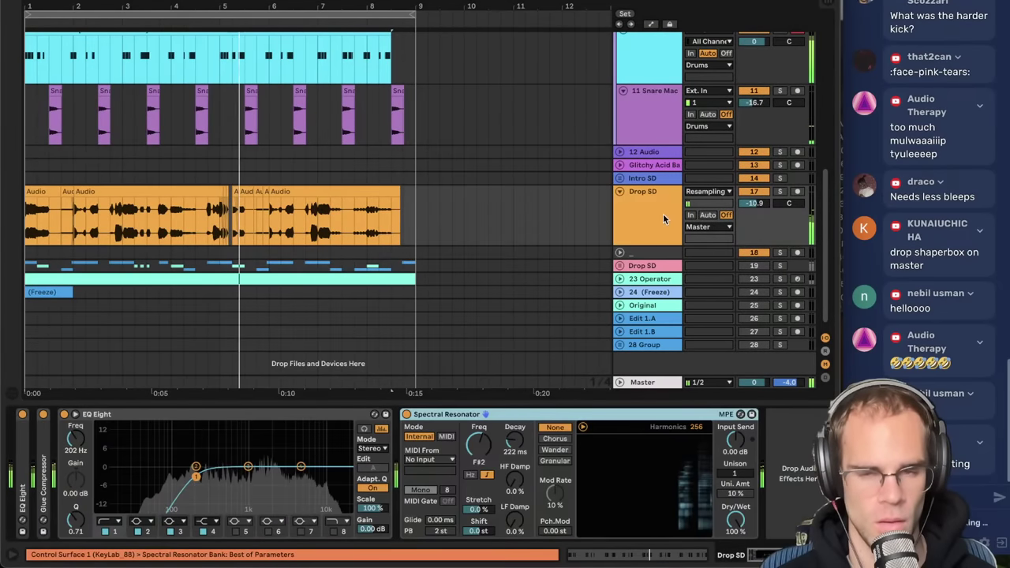
{"action": "left_click", "coordinate": [744, 207]}
{"action": "left_click", "coordinate": [663, 226]}
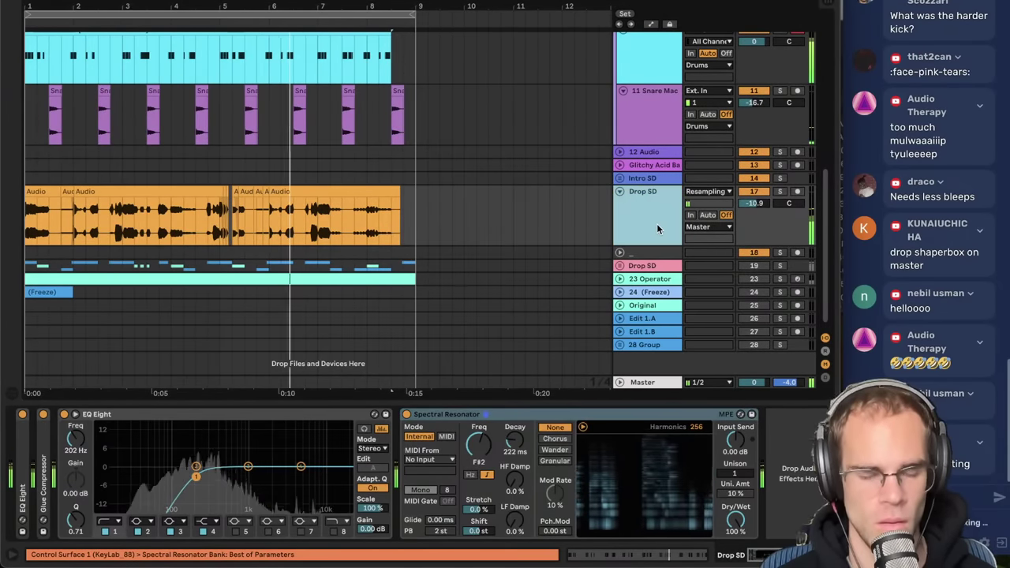
{"action": "left_click", "coordinate": [833, 555]}
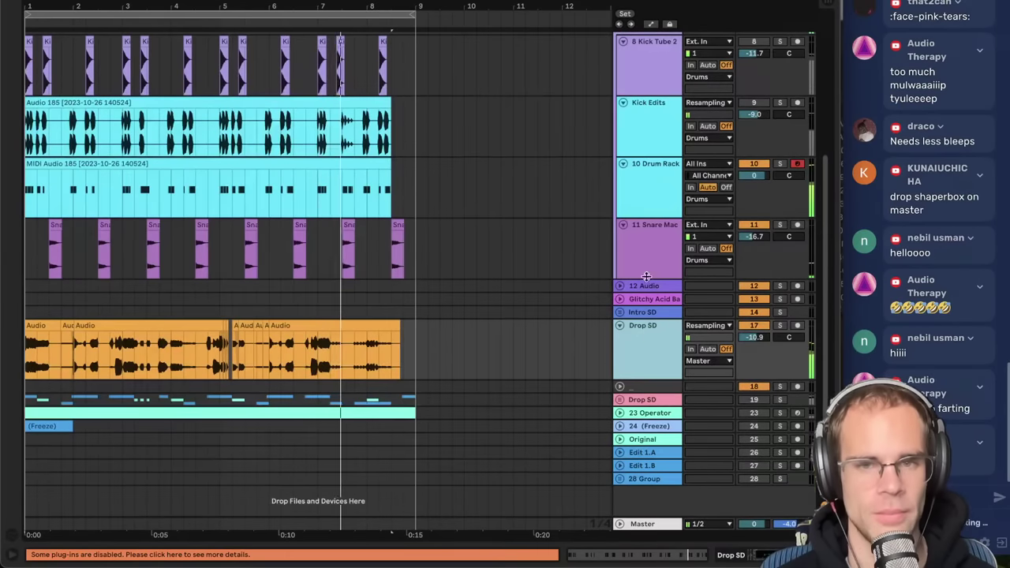
- Insert a new MIDI track directly below the Drum Rack track in the Drums group
{"action": "scroll", "coordinate": [645, 278], "scroll_direction": "up", "scroll_amount": 3}
{"action": "left_click", "coordinate": [650, 283]}
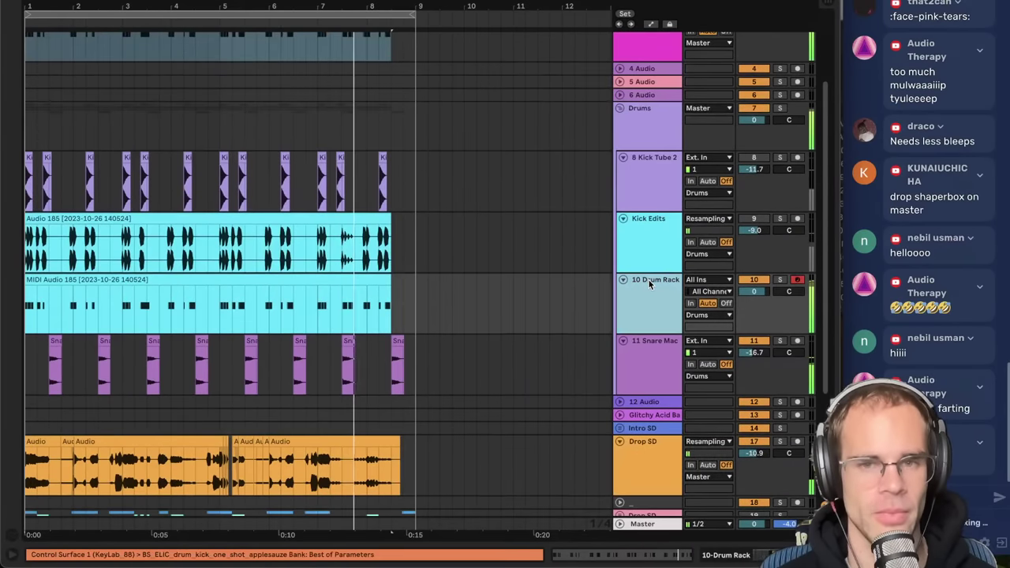
{"action": "left_click", "coordinate": [383, 282]}
{"action": "left_click", "coordinate": [675, 313]}
{"action": "key", "text": "super+shift+t"}
- Find the DS HH instrument in the browser and load it onto the new MIDI track
{"action": "key", "text": "super+f"}
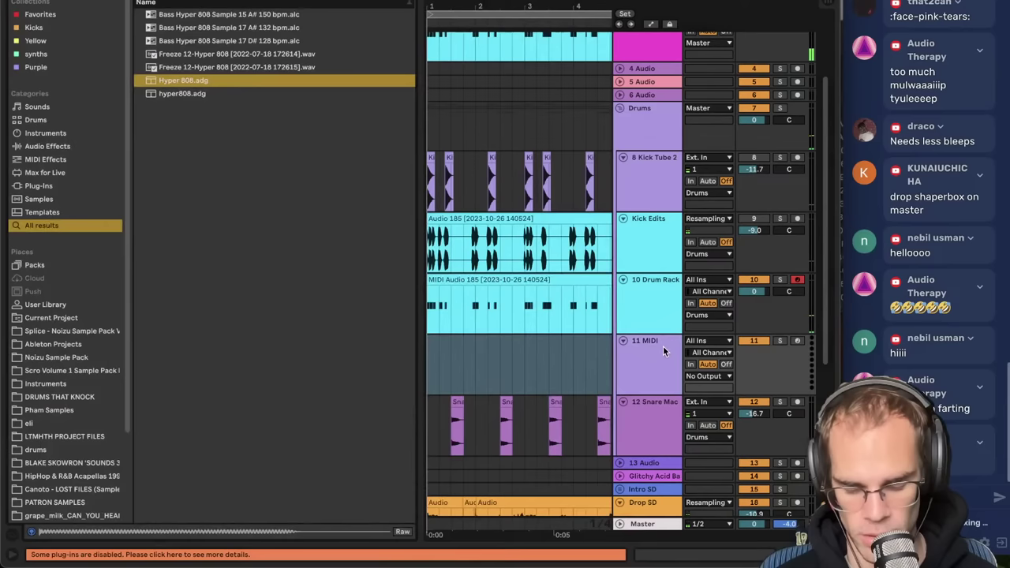
{"action": "type", "text": "ds h"}
{"action": "key", "text": "Down"}
{"action": "key", "text": "Return"}
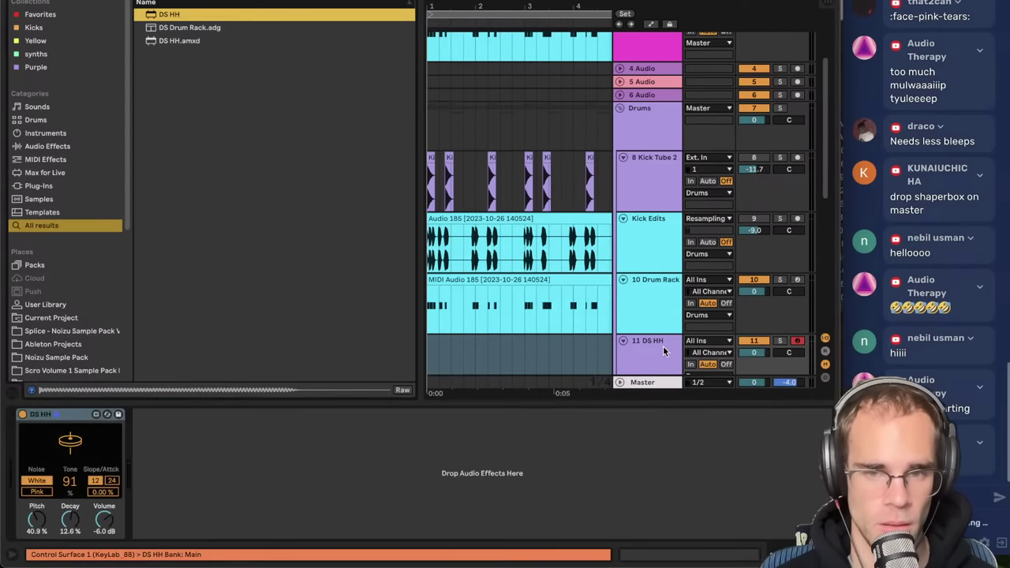
- Find the Corpus effect in the browser and add it after DS HH on the hi-hat track
{"action": "left_click", "coordinate": [483, 291]}
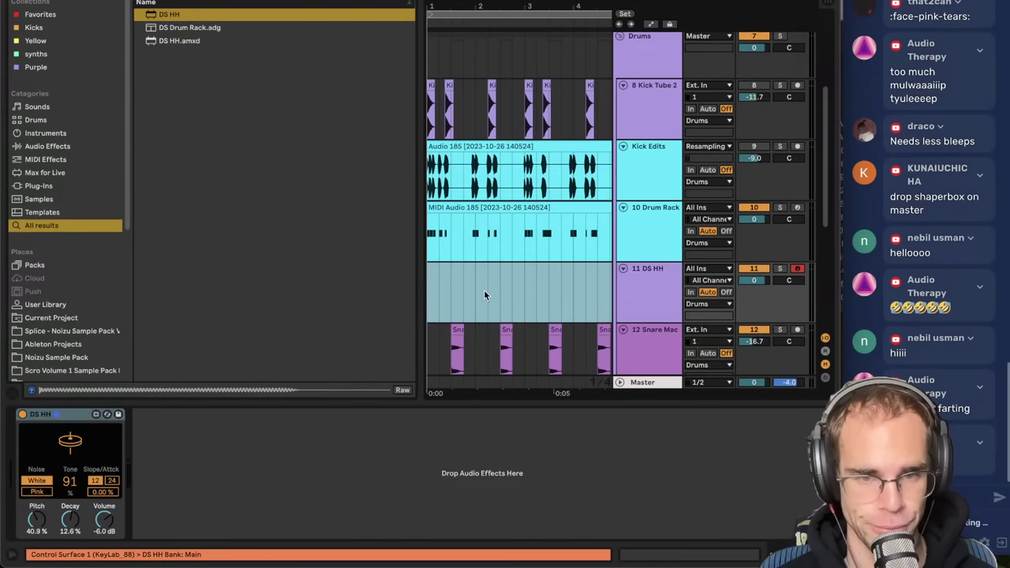
{"action": "key", "text": "super+f"}
{"action": "type", "text": "corp"}
{"action": "key", "text": "Down"}
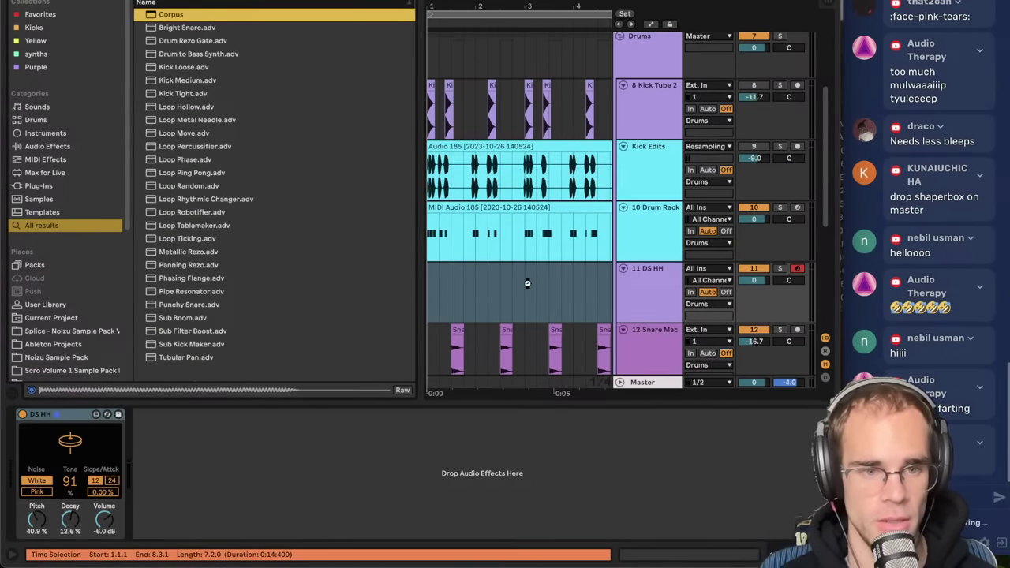
{"action": "key", "text": "Return"}
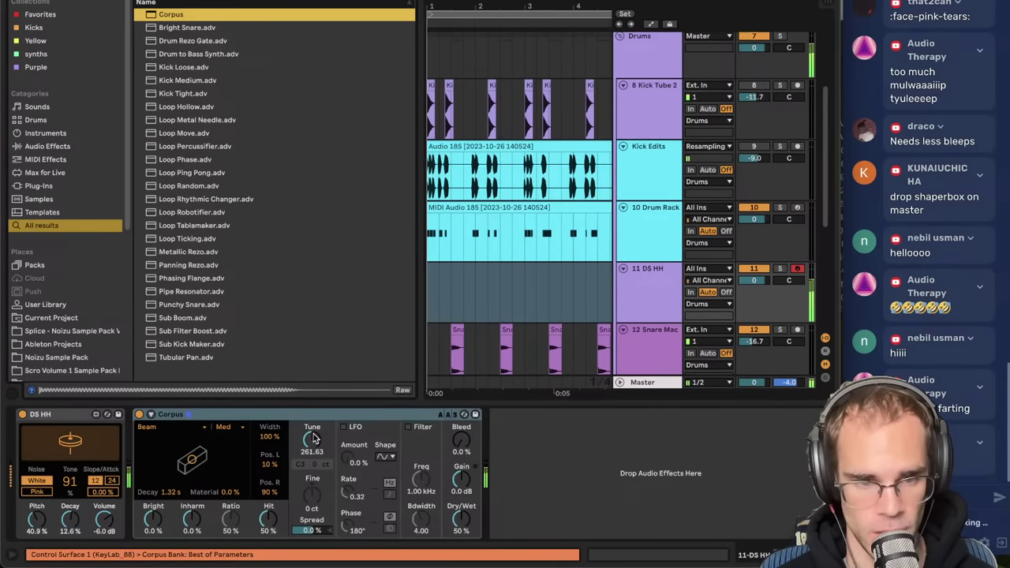
- Set Corpus on the DS HH track to Membrane, with Tune at 1814.07, Decay at 429 ms and Bright at 29%
{"action": "left_click", "coordinate": [173, 427]}
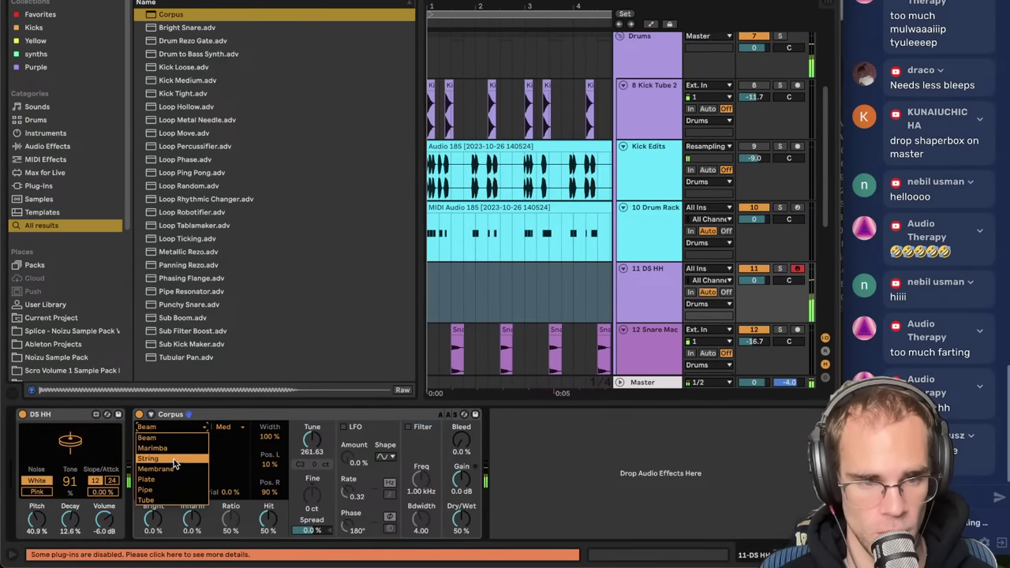
{"action": "left_click", "coordinate": [175, 469]}
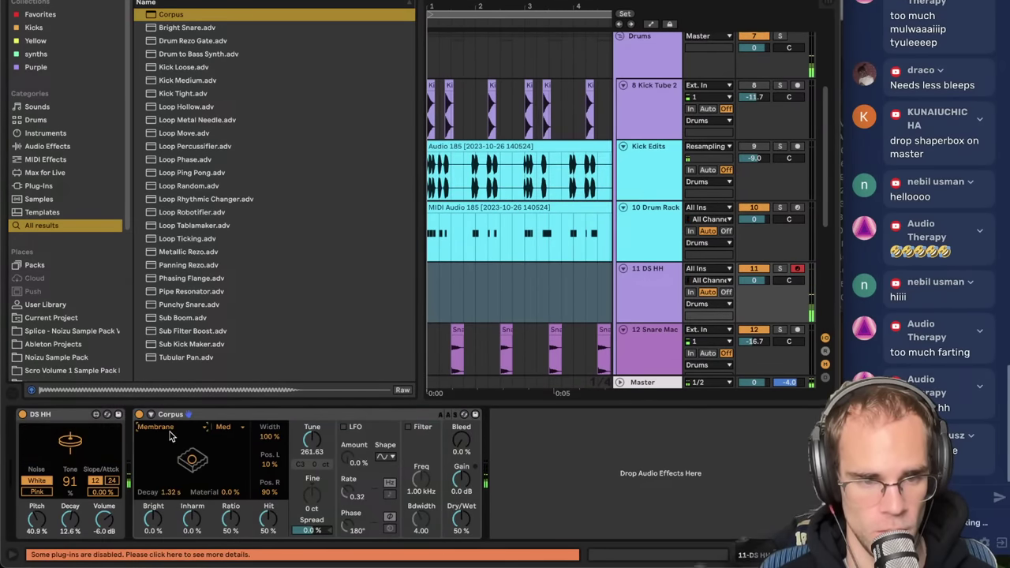
{"action": "left_click_drag", "start_coordinate": [304, 447], "coordinate": [304, 447]}
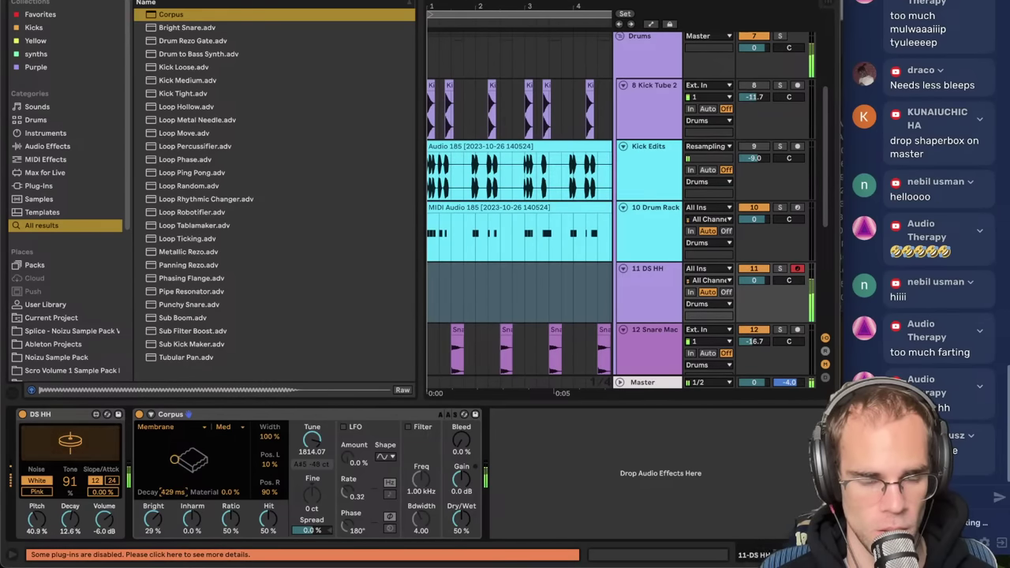
- Set DS HH's Decay to 4.24% and Volume to 0.5 dB, and lower Corpus's Tune to 786.15 during playback
{"action": "key", "text": "space"}
{"action": "left_click", "coordinate": [658, 291]}
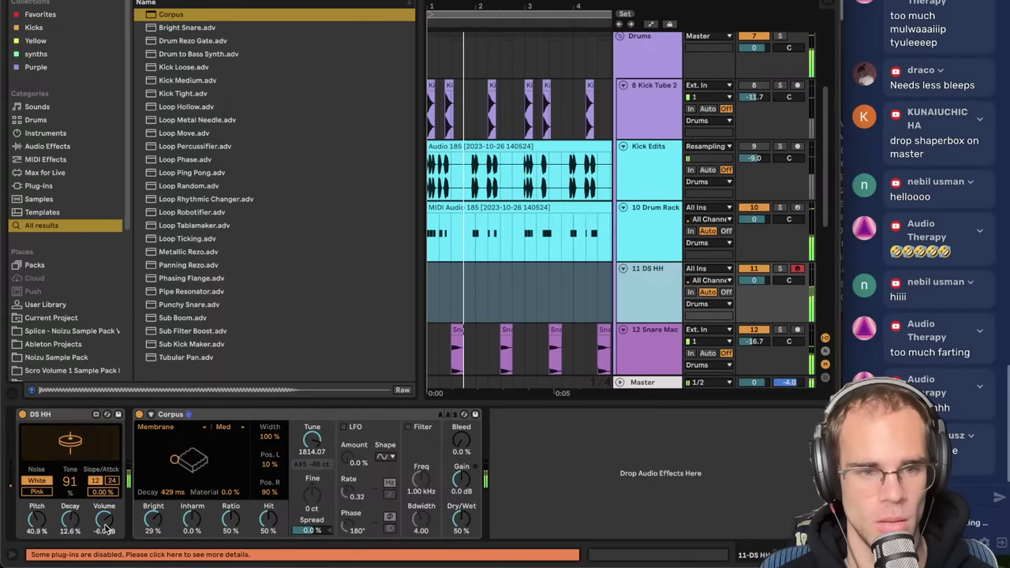
{"action": "left_click_drag", "start_coordinate": [70, 520], "coordinate": [104, 524]}
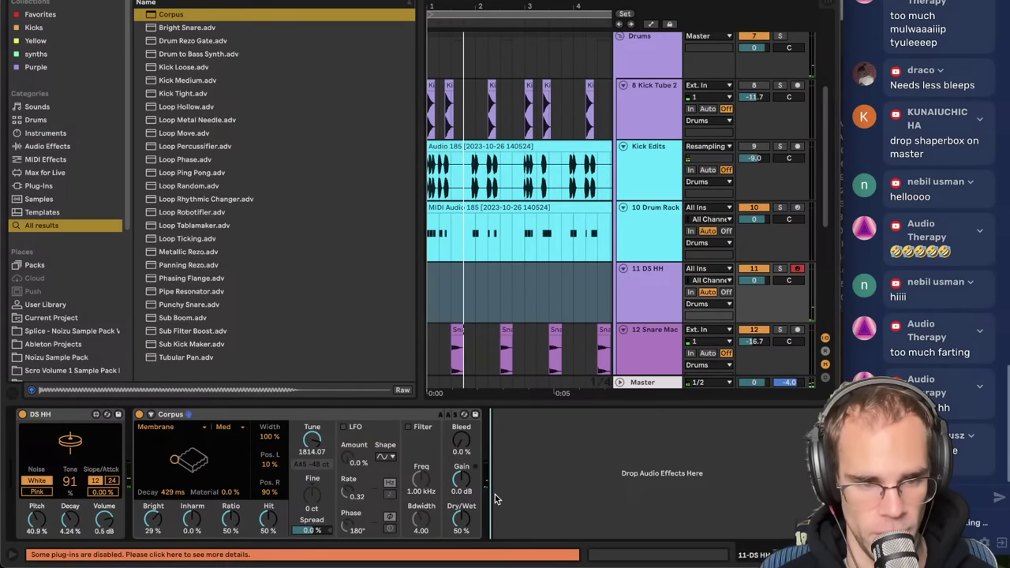
{"action": "key", "text": "space"}
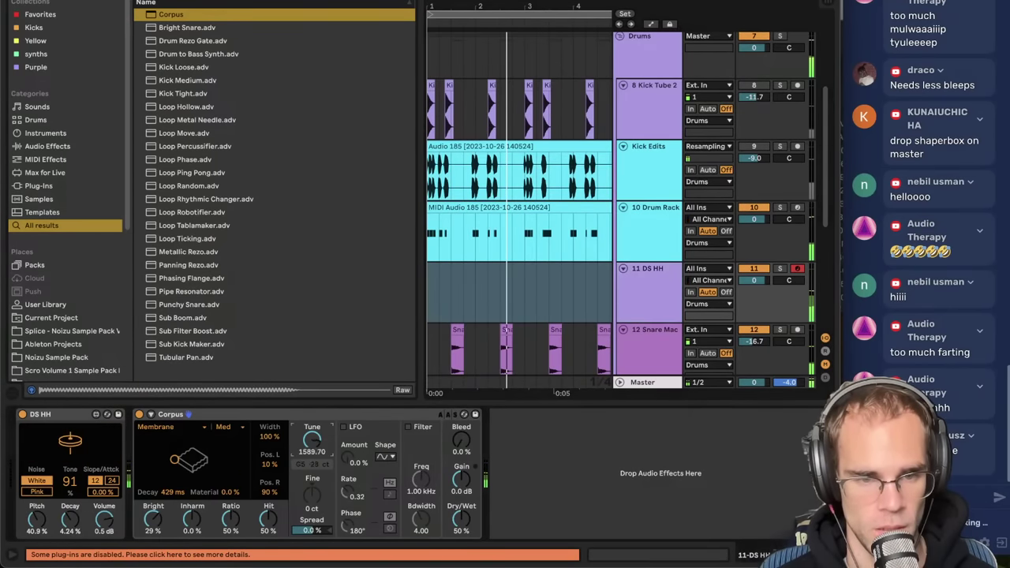
{"action": "left_click_drag", "start_coordinate": [312, 439], "coordinate": [311, 466]}
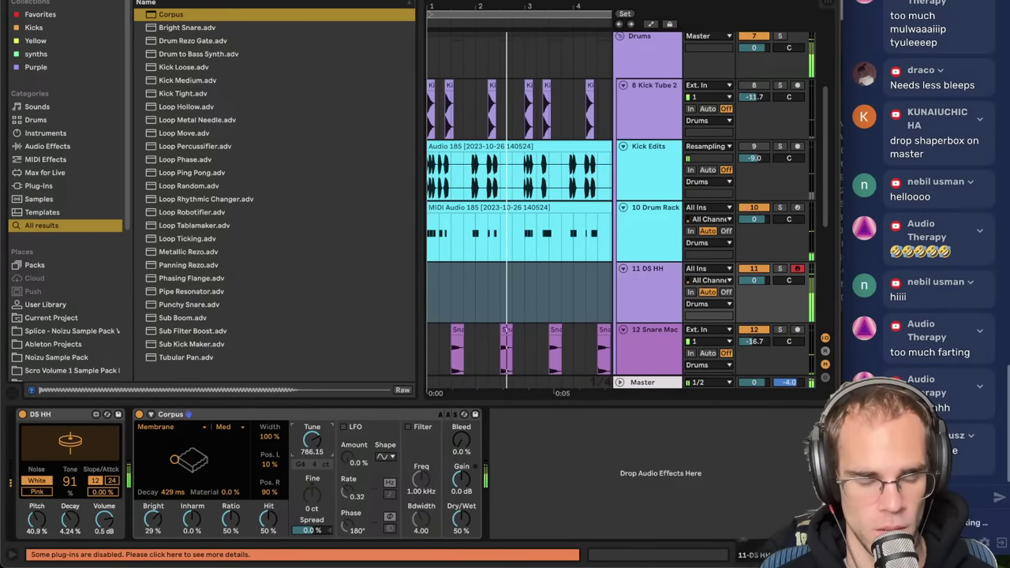
- Record a short F0 hi-hat pattern on the DS HH track, starting at bar 1
{"action": "left_click", "coordinate": [452, 245]}
{"action": "left_click", "coordinate": [448, 282]}
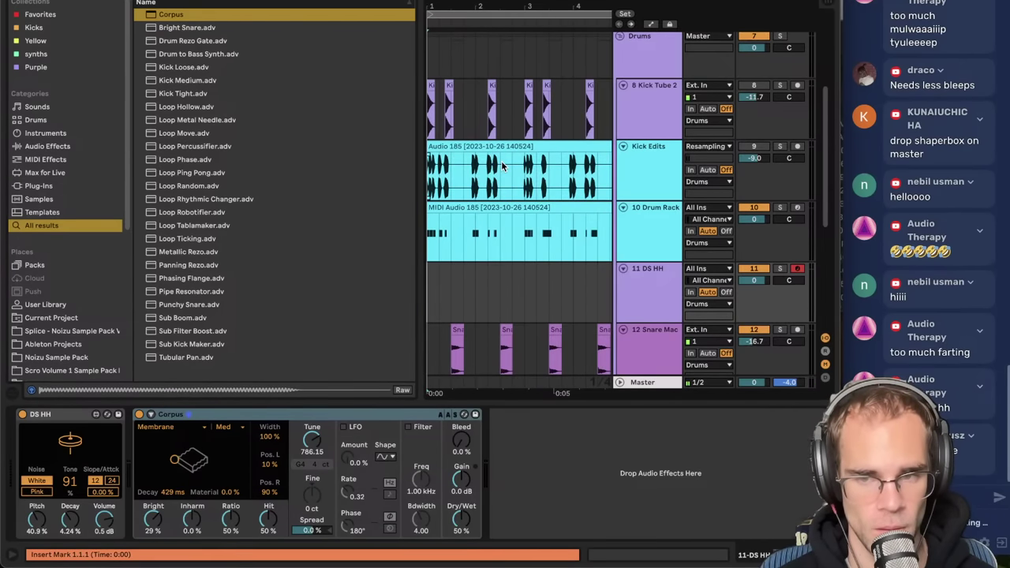
{"action": "key", "text": "F9"}
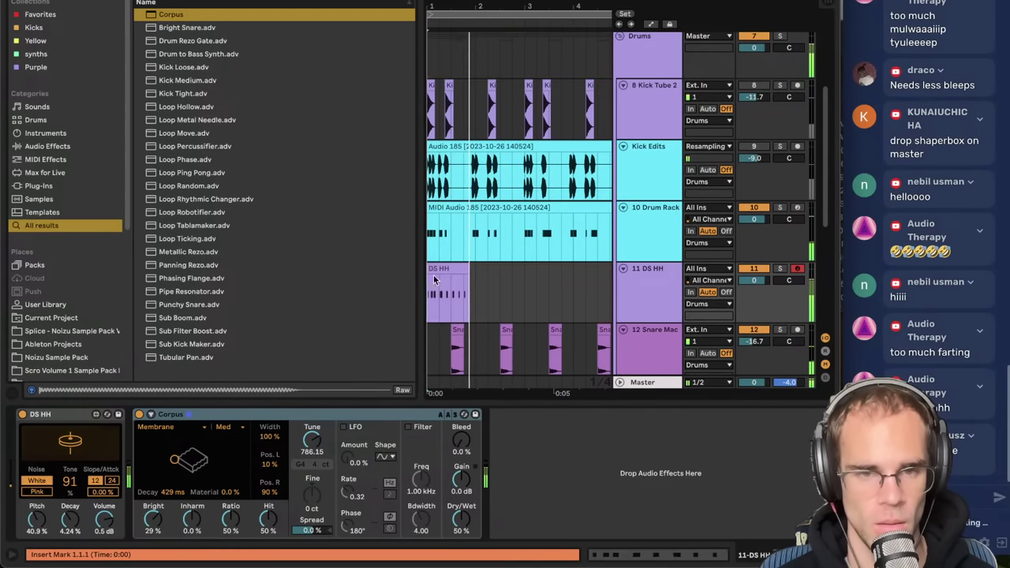
- Quantize the recorded hi-hat notes and add an F0 note at 1.1.2 in the DS HH clip
{"action": "double_click", "coordinate": [435, 272]}
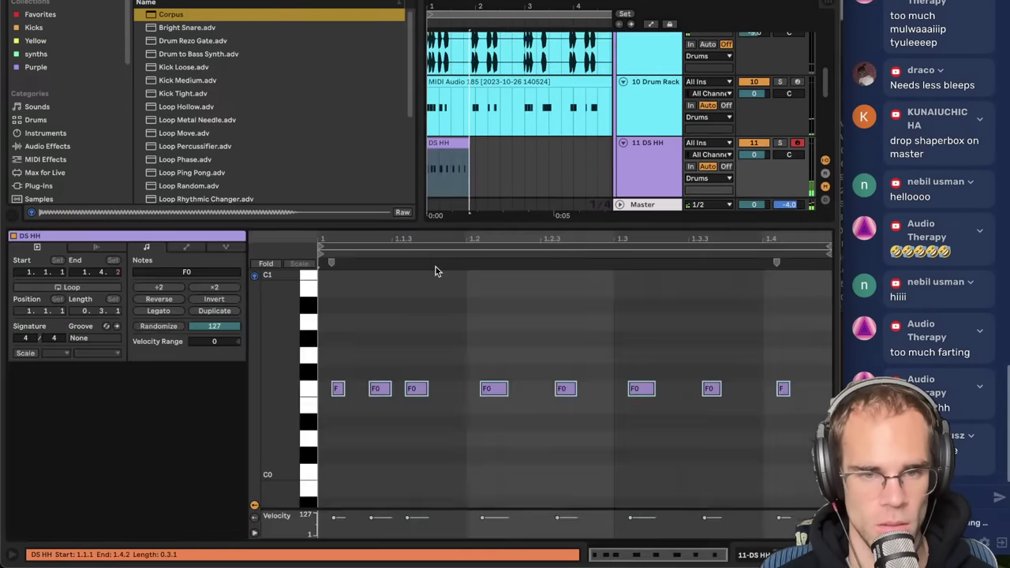
{"action": "key", "text": "ctrl+u"}
{"action": "left_click", "coordinate": [446, 363]}
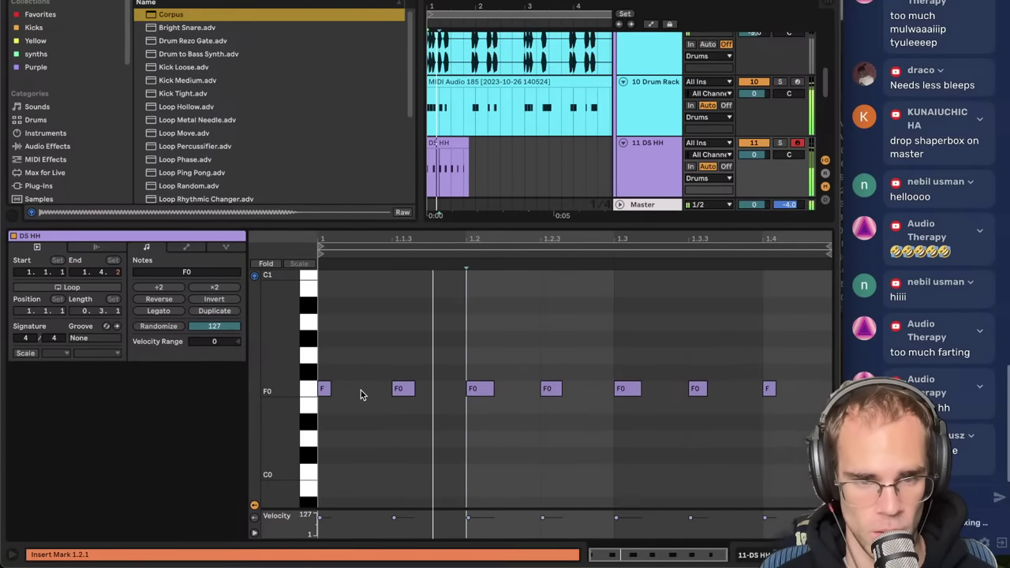
{"action": "double_click", "coordinate": [359, 390]}
{"action": "key", "text": "space"}
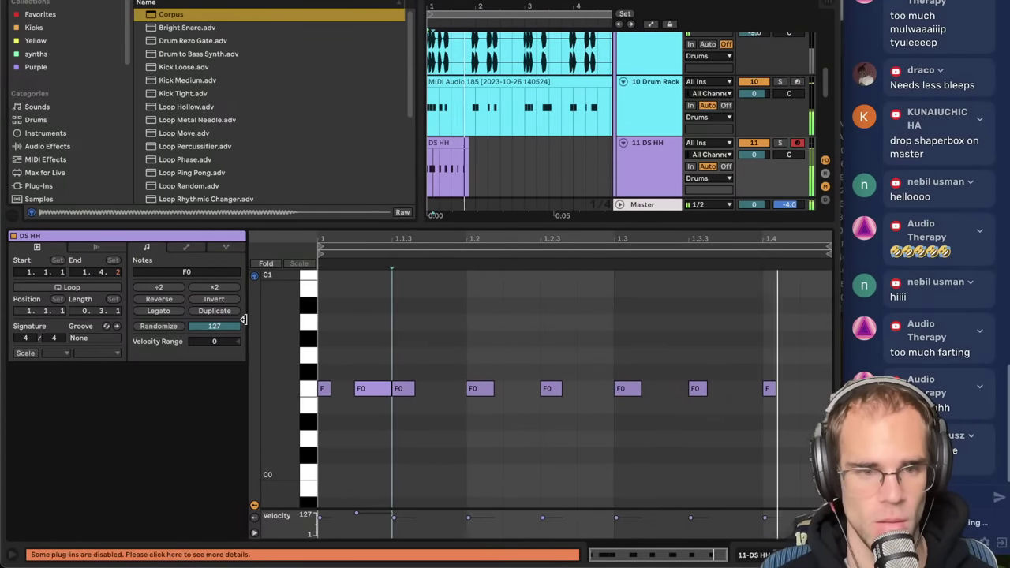
{"action": "key", "text": "space"}
{"action": "key", "text": "space"}
- Extend the DS HH clip to end at 2.1.1 and add an F0 note at 1.4.3
{"action": "left_click_drag", "start_coordinate": [469, 142], "coordinate": [475, 143]}
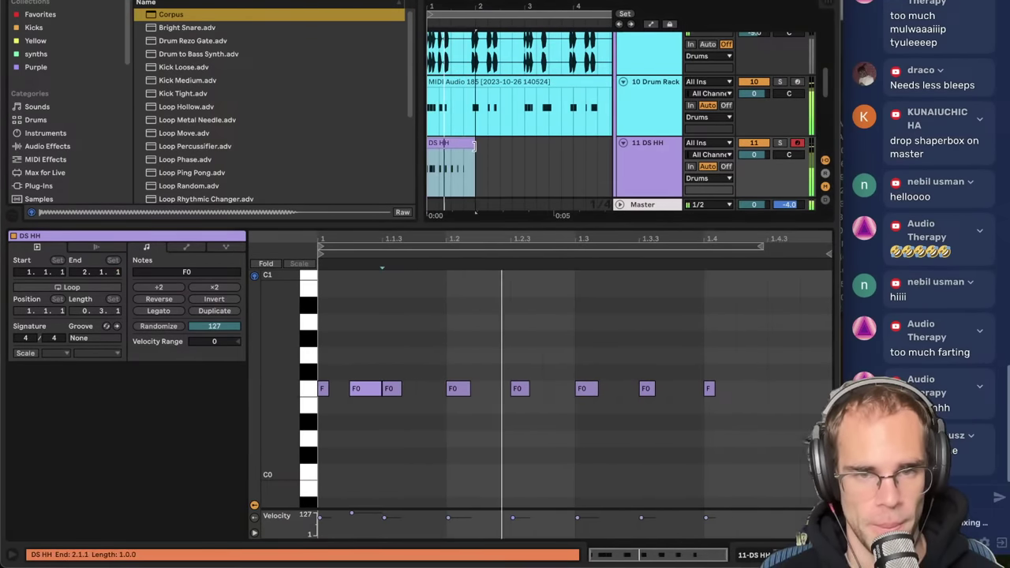
{"action": "left_click", "coordinate": [769, 396]}
{"action": "double_click", "coordinate": [769, 391]}
{"action": "left_click", "coordinate": [725, 426]}
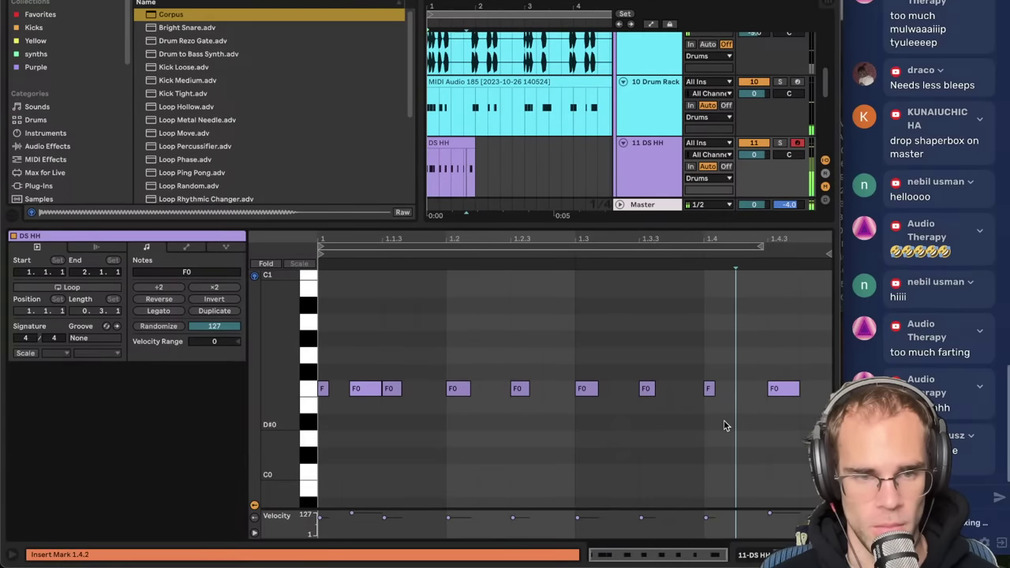
- Duplicate the hi-hat pattern to two bars and turn on looping for the clip's full two-bar length
{"action": "left_click", "coordinate": [230, 315]}
{"action": "left_click", "coordinate": [640, 324]}
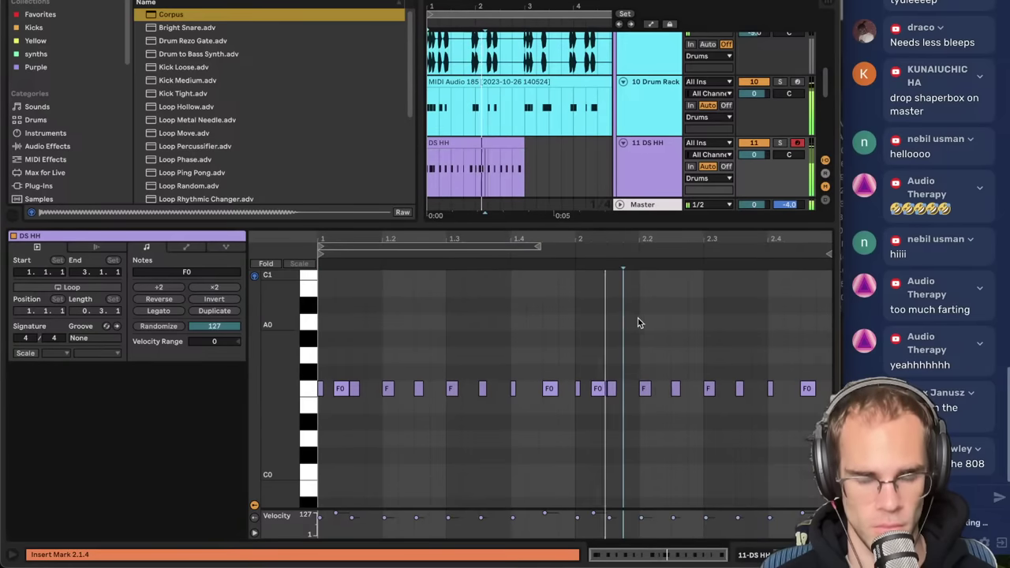
{"action": "left_click", "coordinate": [479, 137]}
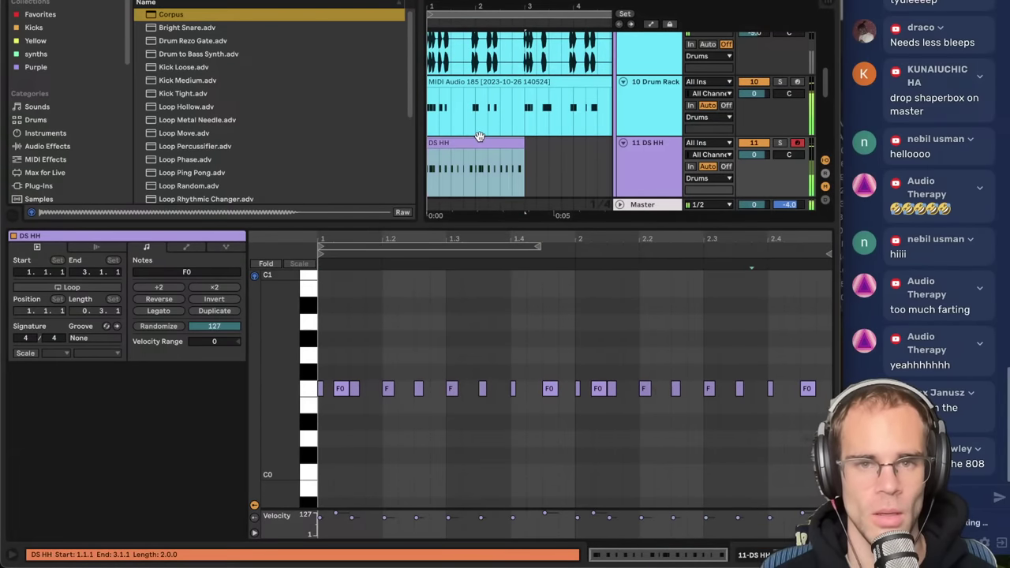
{"action": "left_click", "coordinate": [91, 292]}
{"action": "key", "text": "ctrl+z"}
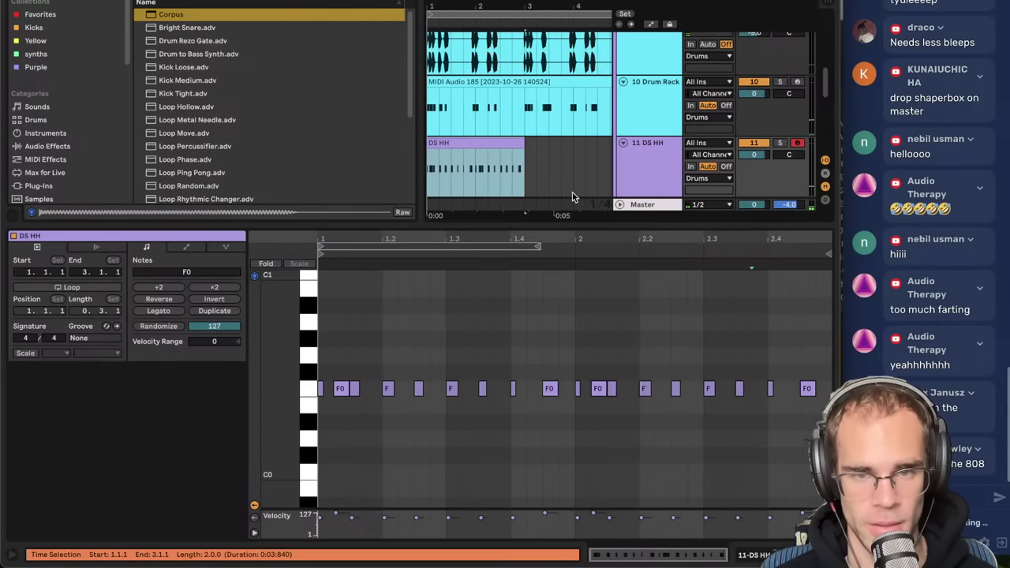
{"action": "left_click_drag", "start_coordinate": [538, 249], "coordinate": [850, 254]}
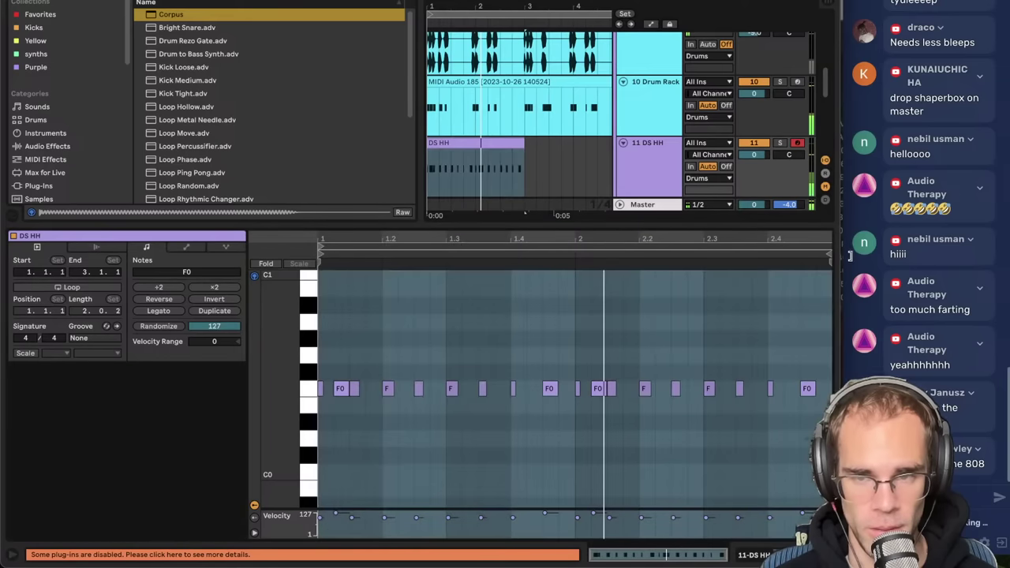
{"action": "double_click", "coordinate": [71, 290]}
{"action": "left_click", "coordinate": [71, 291]}
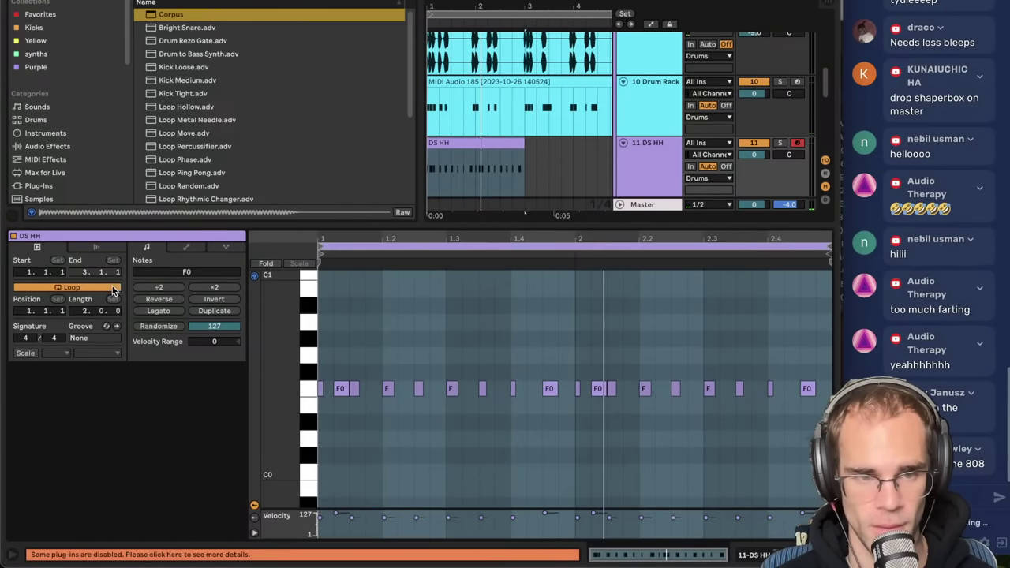
- Extend the looped DS HH clip to bar 9 and duplicate its loop content to four bars
{"action": "scroll", "coordinate": [453, 137], "scroll_direction": "down", "scroll_amount": 5}
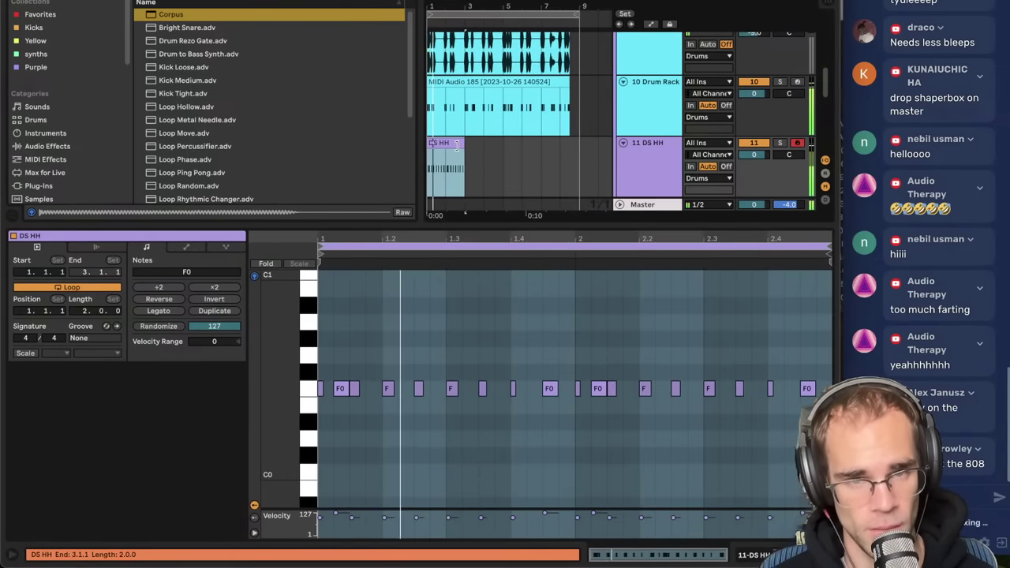
{"action": "left_click_drag", "start_coordinate": [464, 148], "coordinate": [558, 153]}
{"action": "left_click", "coordinate": [684, 359]}
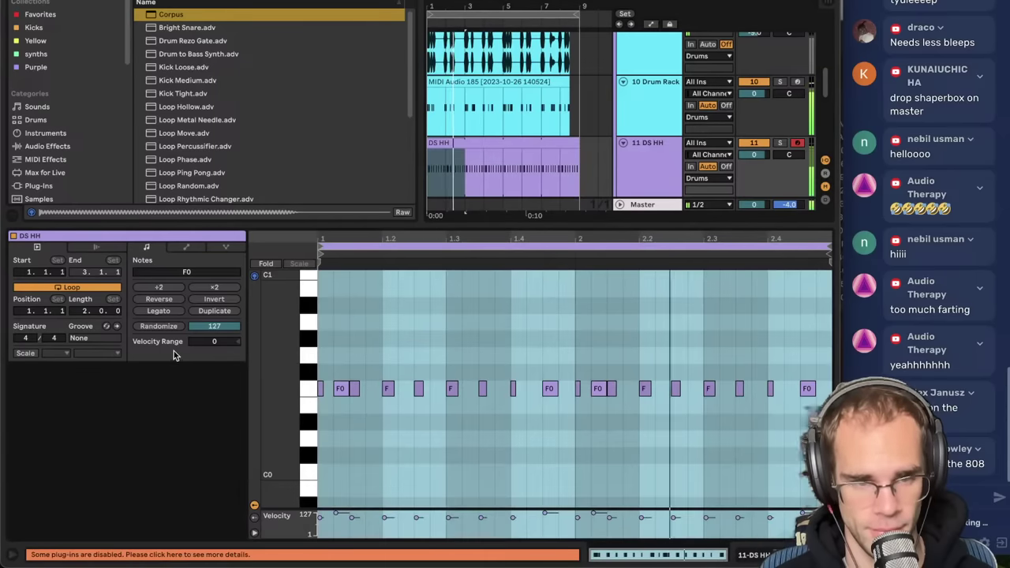
{"action": "left_click", "coordinate": [214, 311]}
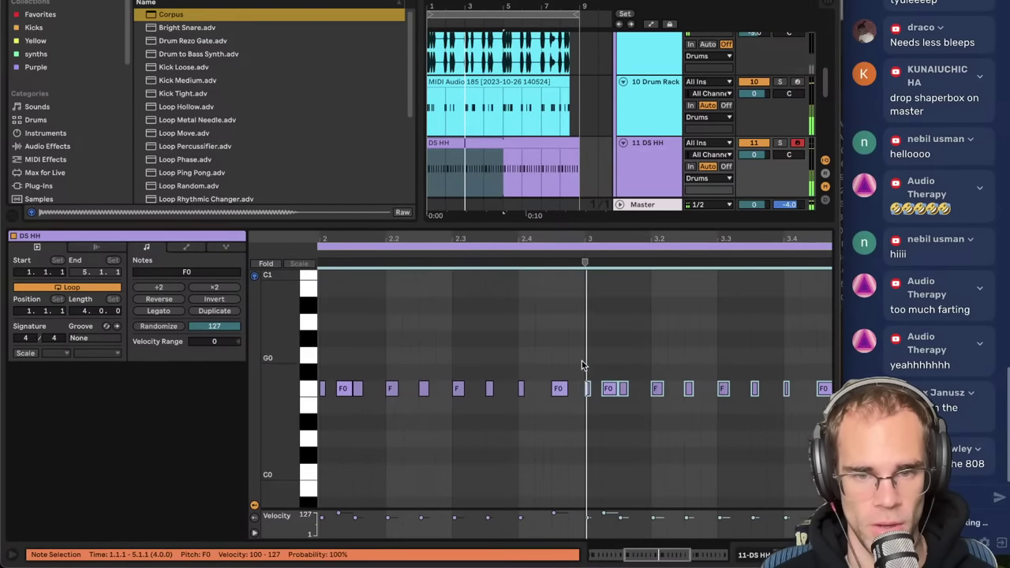
- Split the F0 hi-hat note at 2.4.3 into four equal short notes to make a roll
{"action": "left_click", "coordinate": [558, 388]}
{"action": "left_click_drag", "start_coordinate": [558, 387], "coordinate": [587, 387]}
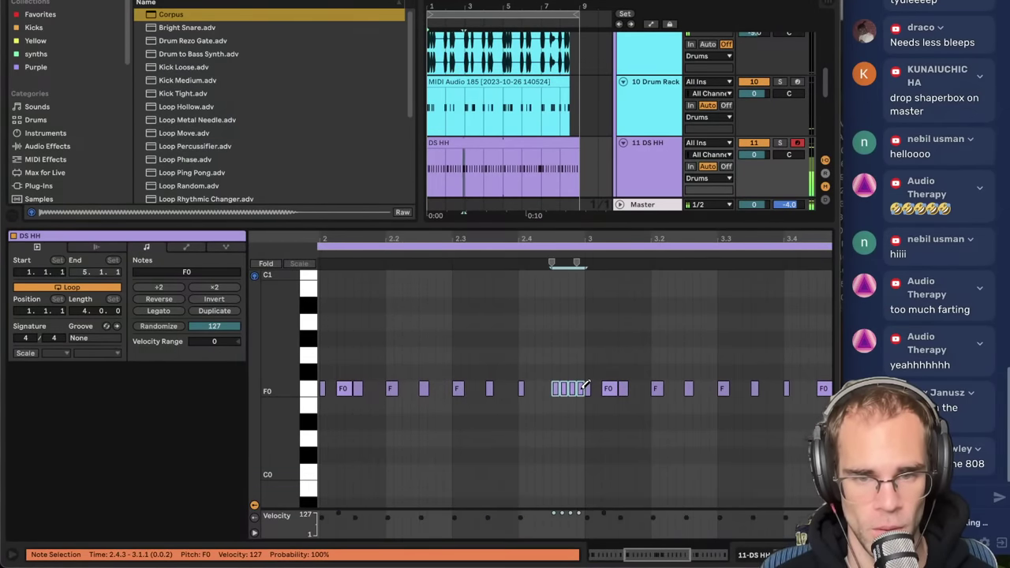
{"action": "left_click", "coordinate": [567, 357]}
- Set Corpus on the DS HH track to Beam, with Tune at 73.01, Decay at 146 ms and Bright at 1.6%
{"action": "left_click", "coordinate": [753, 556]}
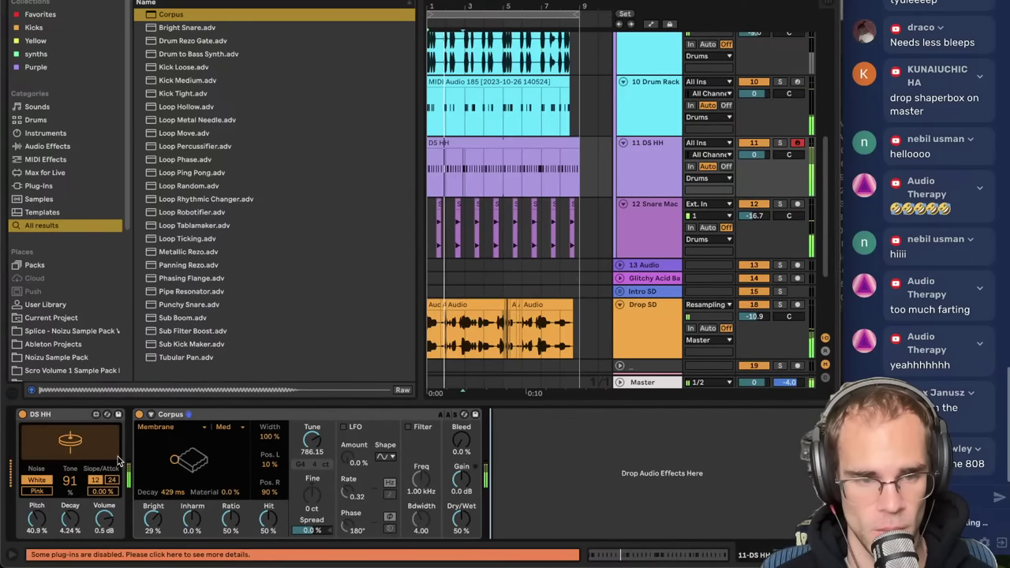
{"action": "left_click_drag", "start_coordinate": [311, 434], "coordinate": [308, 445]}
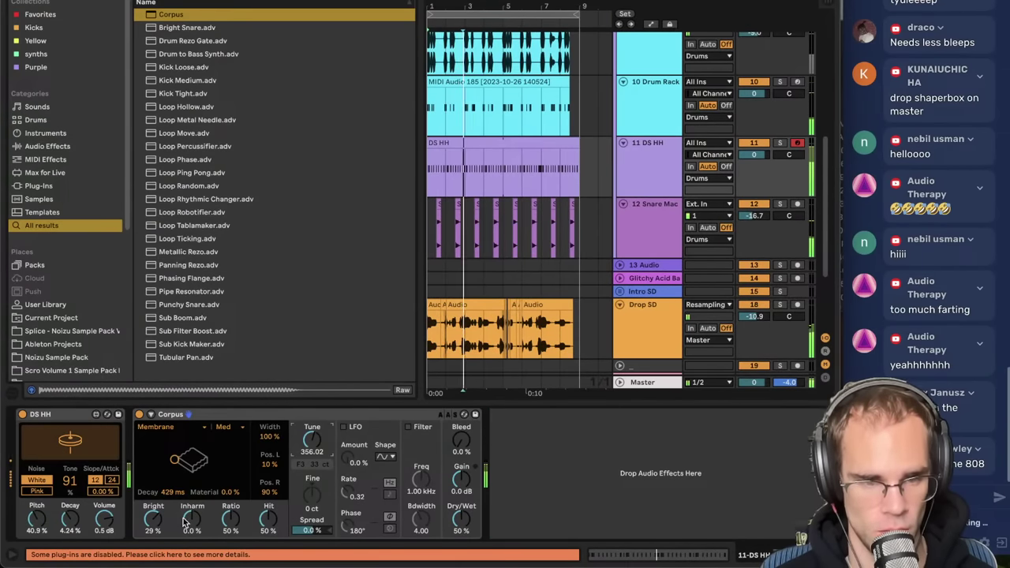
{"action": "left_click_drag", "start_coordinate": [150, 521], "coordinate": [177, 492]}
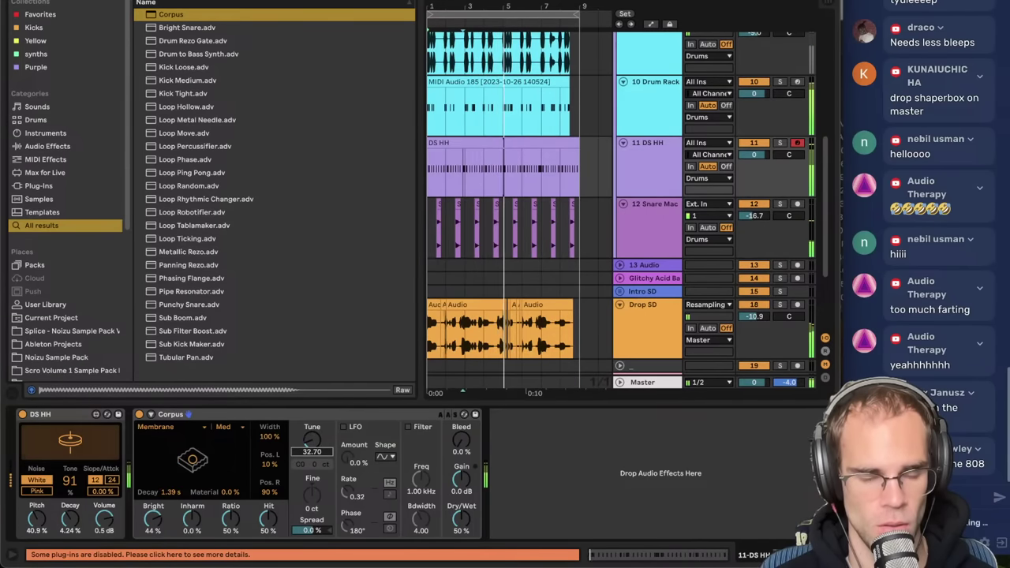
{"action": "left_click", "coordinate": [198, 428]}
{"action": "left_click", "coordinate": [185, 439]}
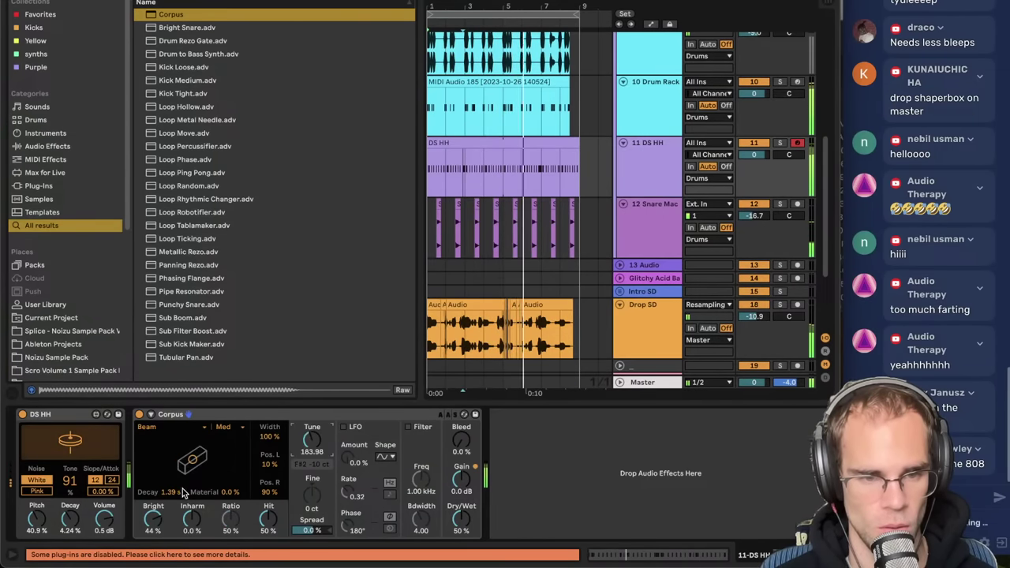
{"action": "left_click_drag", "start_coordinate": [176, 493], "coordinate": [175, 506]}
{"action": "left_click_drag", "start_coordinate": [304, 449], "coordinate": [303, 466]}
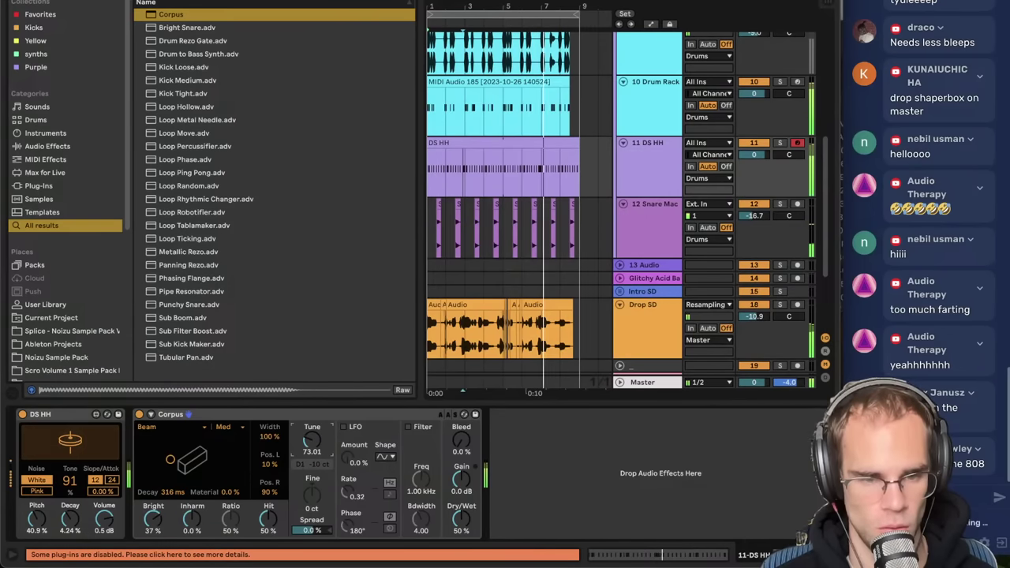
{"action": "left_click_drag", "start_coordinate": [172, 492], "coordinate": [153, 544]}
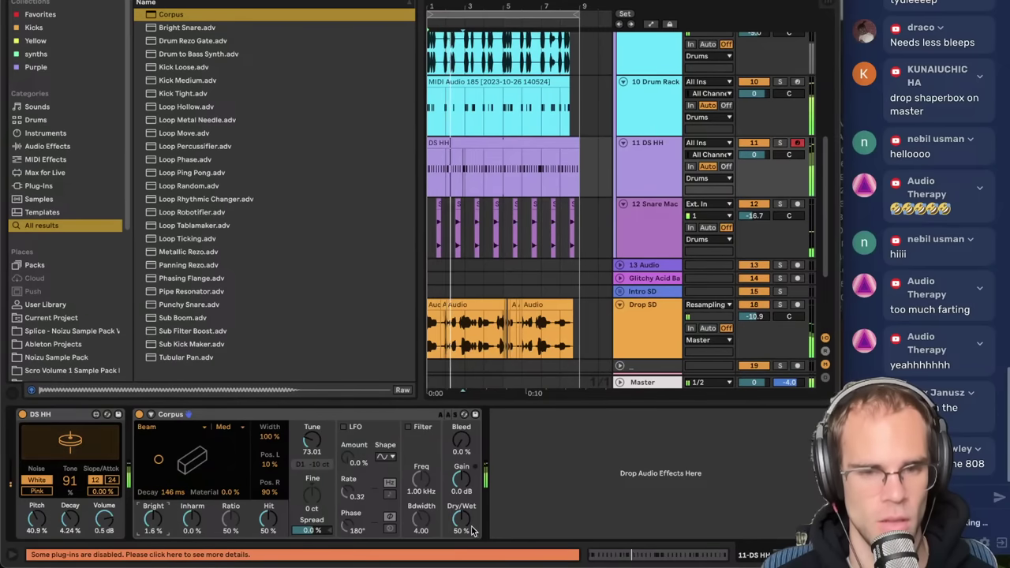
- Insert a new MIDI track directly below the Snare Mac track in the Drums group
{"action": "left_click", "coordinate": [477, 141]}
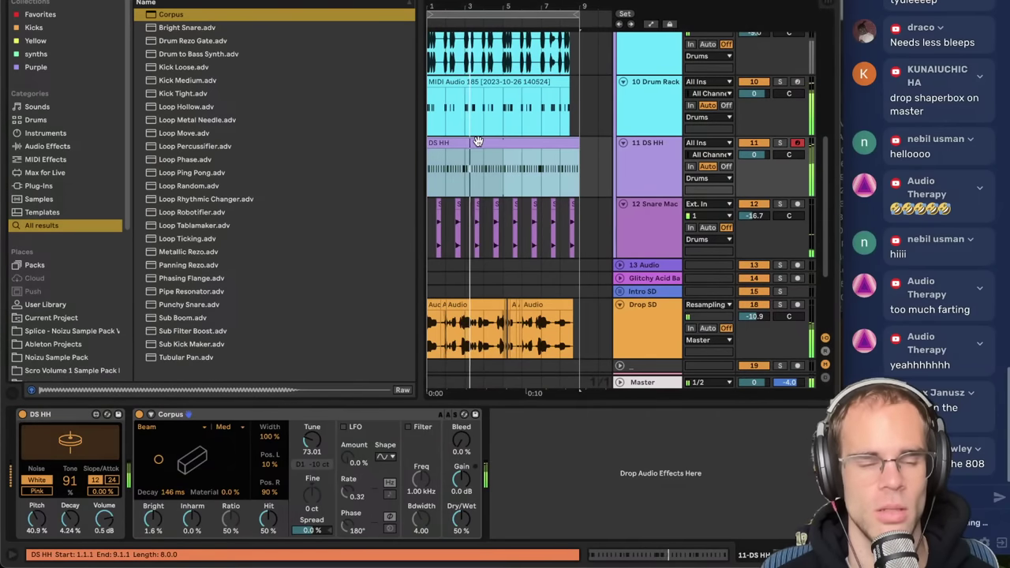
{"action": "scroll", "coordinate": [653, 136], "scroll_direction": "up", "scroll_amount": 3}
{"action": "left_click", "coordinate": [662, 164]}
{"action": "scroll", "coordinate": [645, 180], "scroll_direction": "down", "scroll_amount": 3}
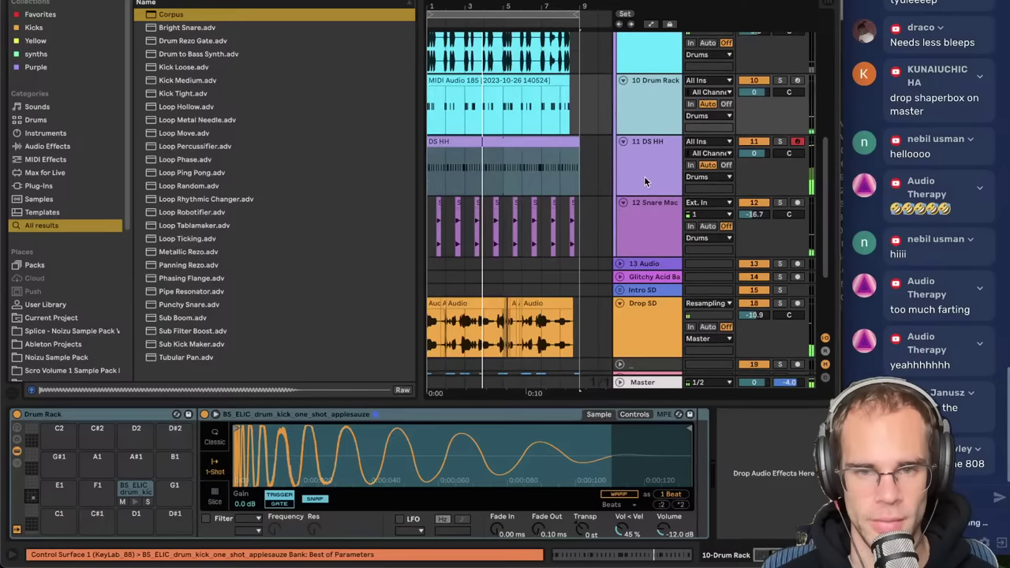
{"action": "left_click", "coordinate": [647, 209]}
{"action": "key", "text": "ctrl+shift+t"}
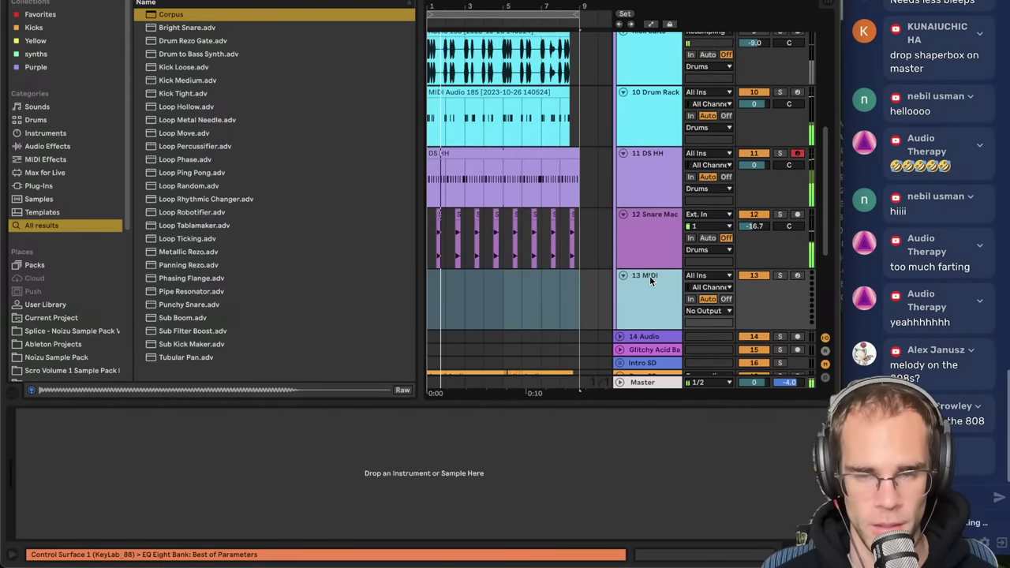
- Find Drum Rack in the browser and load it onto the new MIDI track
{"action": "key", "text": "super+f"}
{"action": "type", "text": "drum rack"}
{"action": "key", "text": "Down"}
{"action": "key", "text": "Return"}
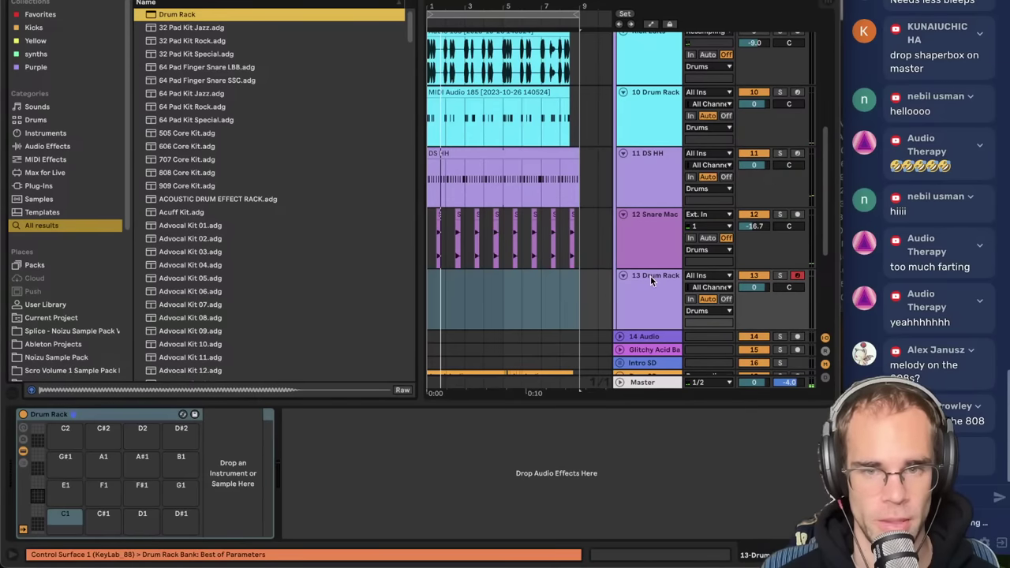
- Search the browser for "snare mo" and load MO_JANE_snare_leroy_pride_D.wav onto the C1 pad of track 13's Drum Rack
{"action": "left_click", "coordinate": [651, 281]}
{"action": "type", "text": "snare mo"}
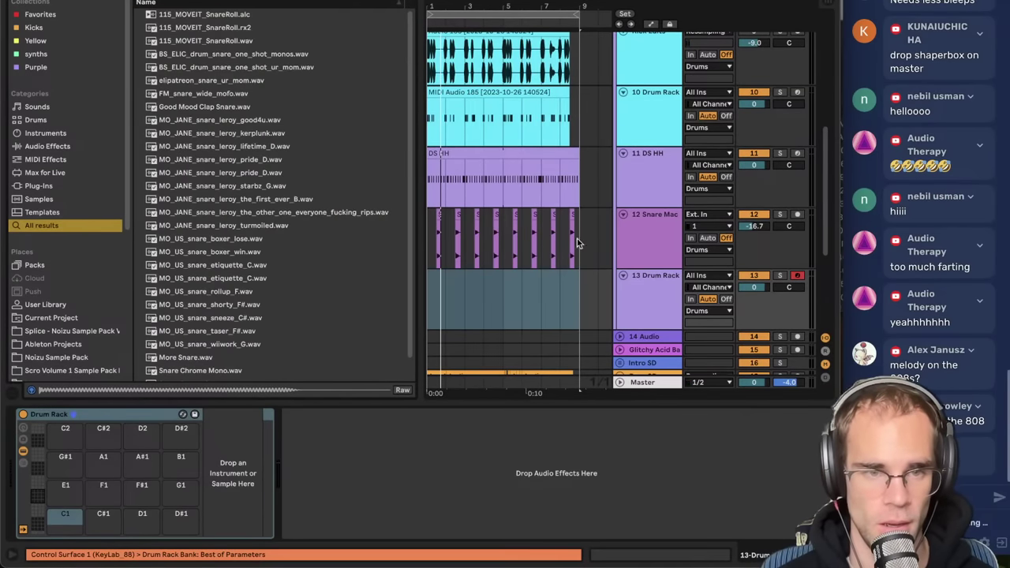
{"action": "left_click", "coordinate": [248, 191]}
{"action": "left_click", "coordinate": [236, 201]}
{"action": "left_click", "coordinate": [241, 177]}
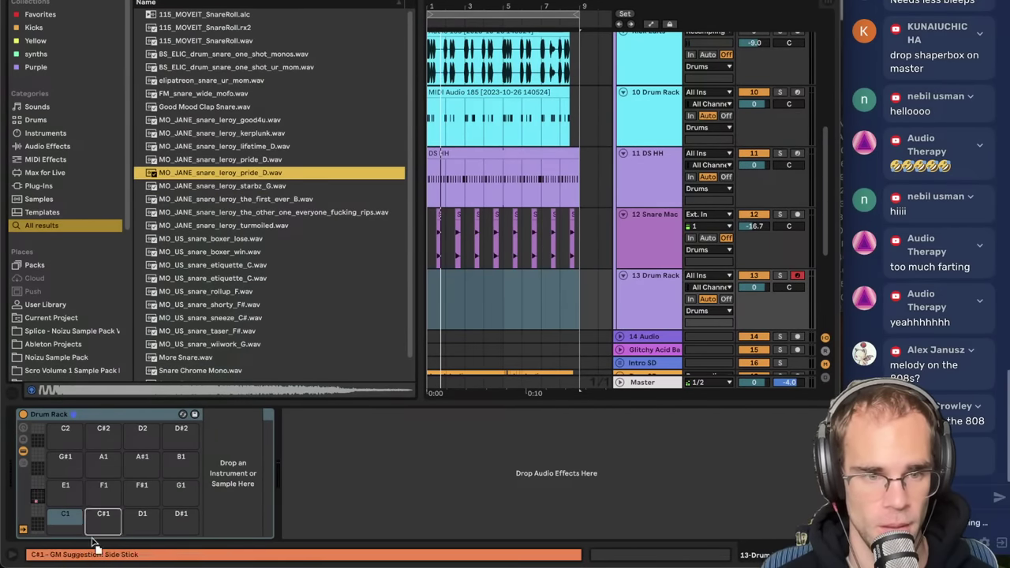
{"action": "left_click_drag", "start_coordinate": [92, 538], "coordinate": [68, 524]}
- Create a one-bar clip on track 13 with a C1 snare note at 1.3, and loop it out to bar 9
{"action": "left_click_drag", "start_coordinate": [444, 290], "coordinate": [348, 294]}
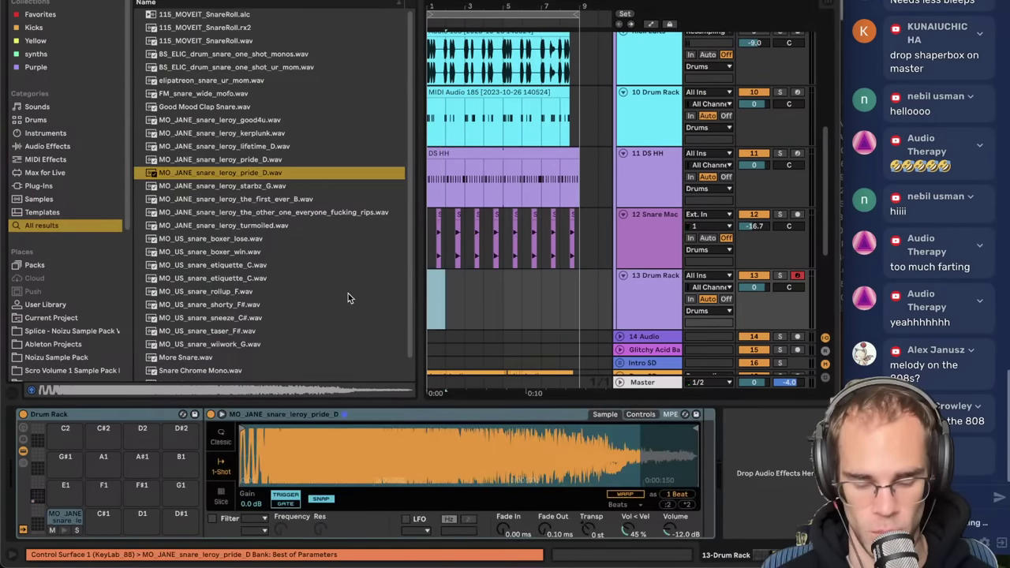
{"action": "key", "text": "ctrl+shift+m"}
{"action": "left_click", "coordinate": [614, 277]}
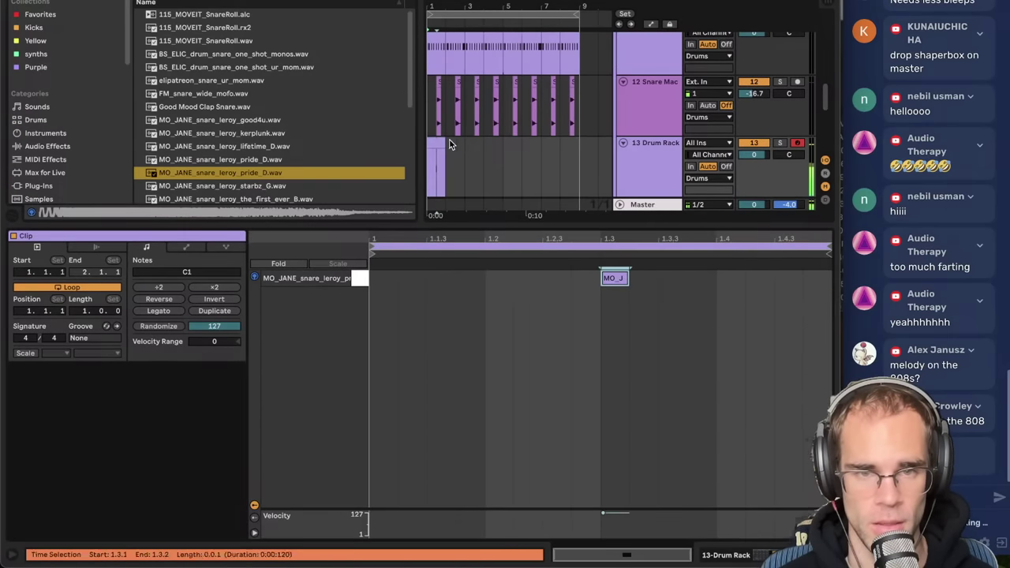
{"action": "left_click_drag", "start_coordinate": [445, 143], "coordinate": [582, 145]}
- Lower the volume of the snare Drum Rack track to -10.4 dB
{"action": "left_click", "coordinate": [747, 163]}
{"action": "left_click_drag", "start_coordinate": [753, 155], "coordinate": [753, 163]}
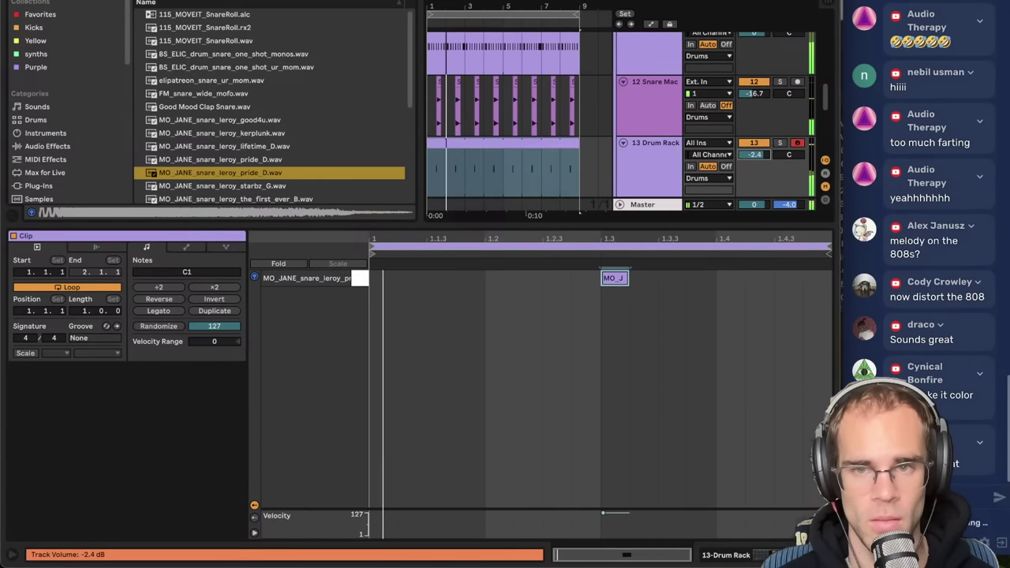
{"action": "left_click", "coordinate": [750, 157]}
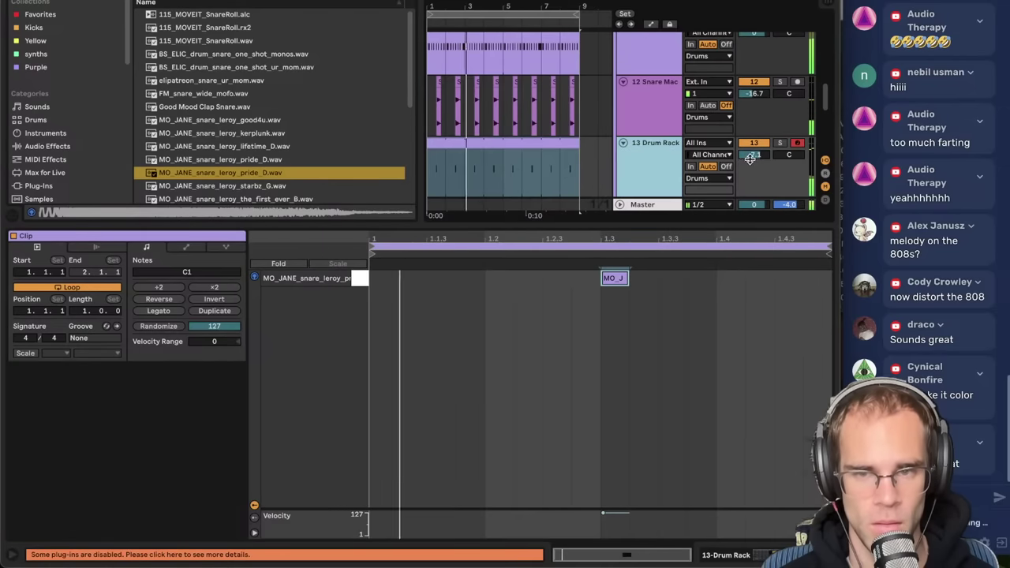
{"action": "left_click_drag", "start_coordinate": [750, 156], "coordinate": [750, 168]}
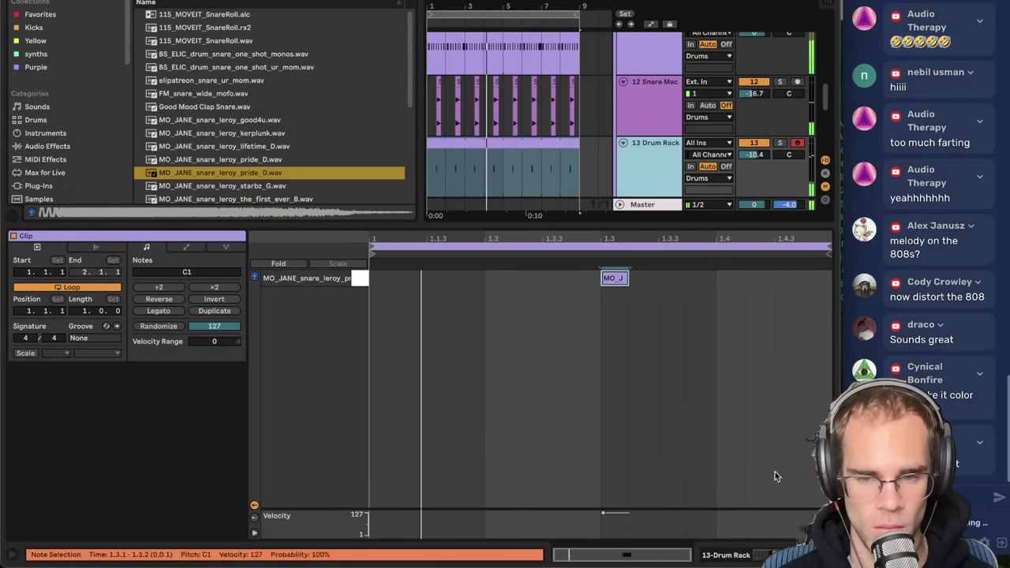
- Insert a new MIDI track directly below the orange Drop SD audio track
{"action": "key", "text": "super+alt+l"}
{"action": "left_click", "coordinate": [653, 357]}
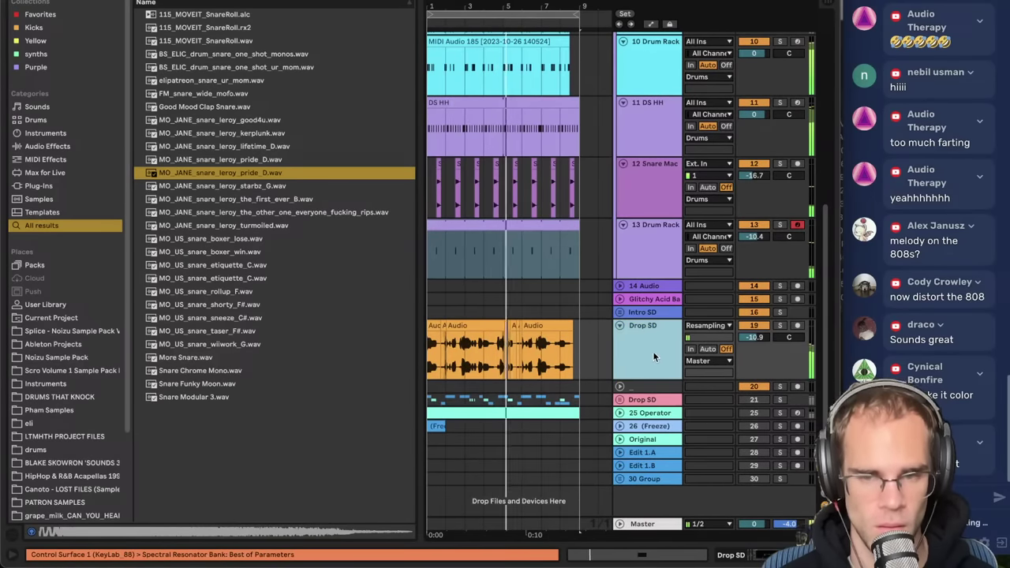
{"action": "key", "text": "super+alt+b"}
{"action": "key", "text": "plus"}
{"action": "key", "text": "plus"}
{"action": "key", "text": "plus"}
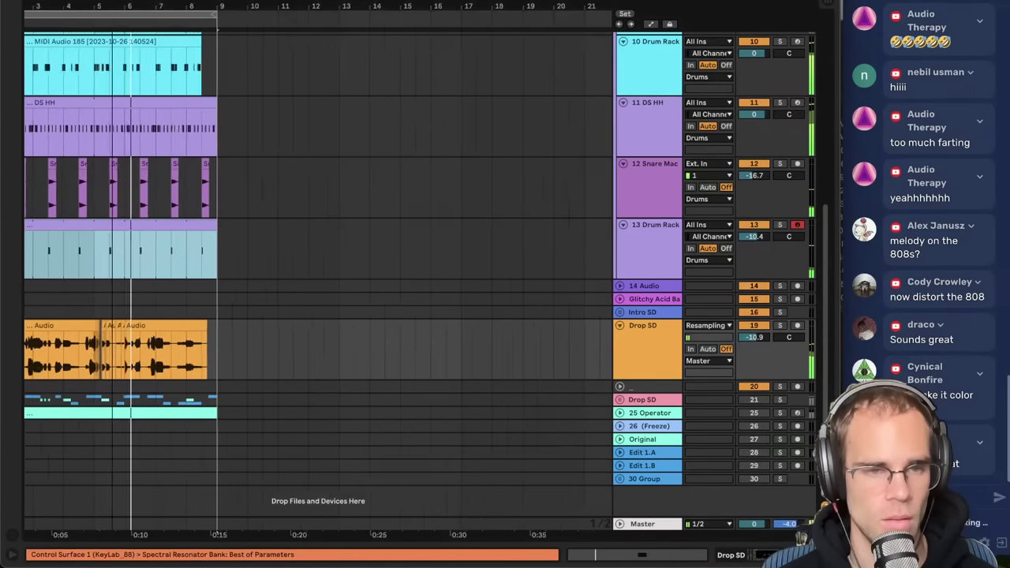
{"action": "double_click", "coordinate": [646, 352]}
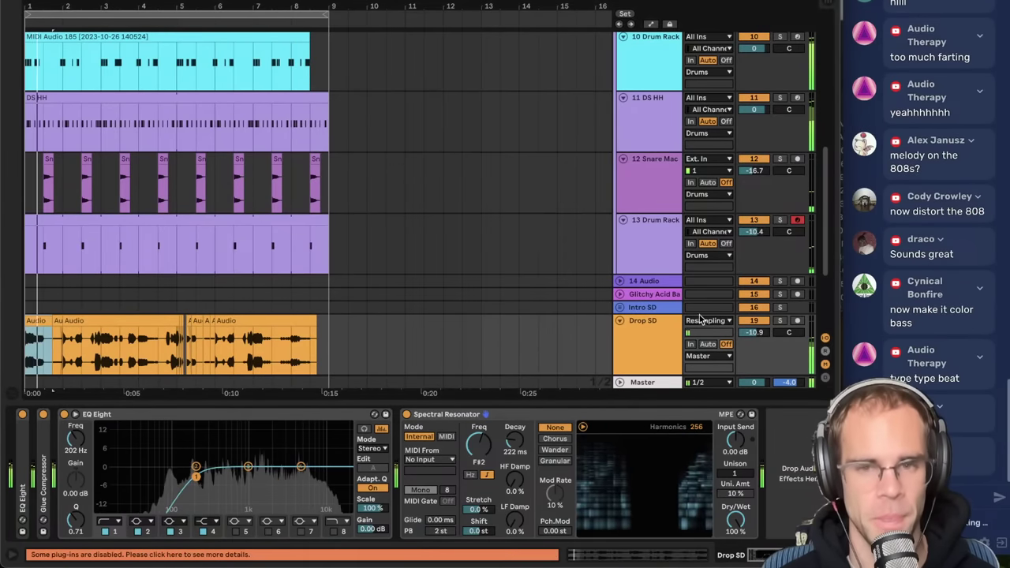
{"action": "scroll", "coordinate": [637, 343], "scroll_direction": "down", "scroll_amount": 3}
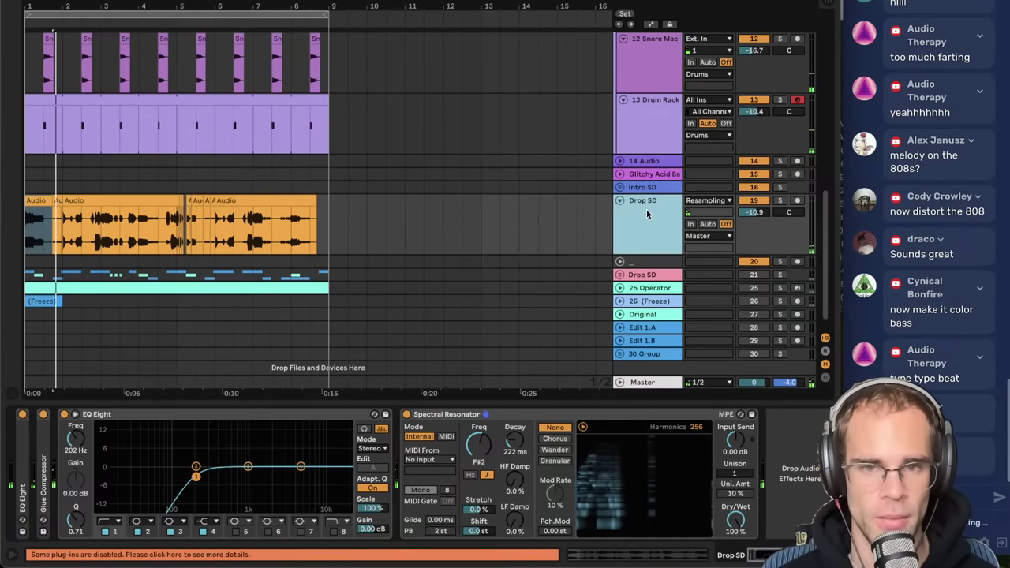
{"action": "key", "text": "super+shift+t"}
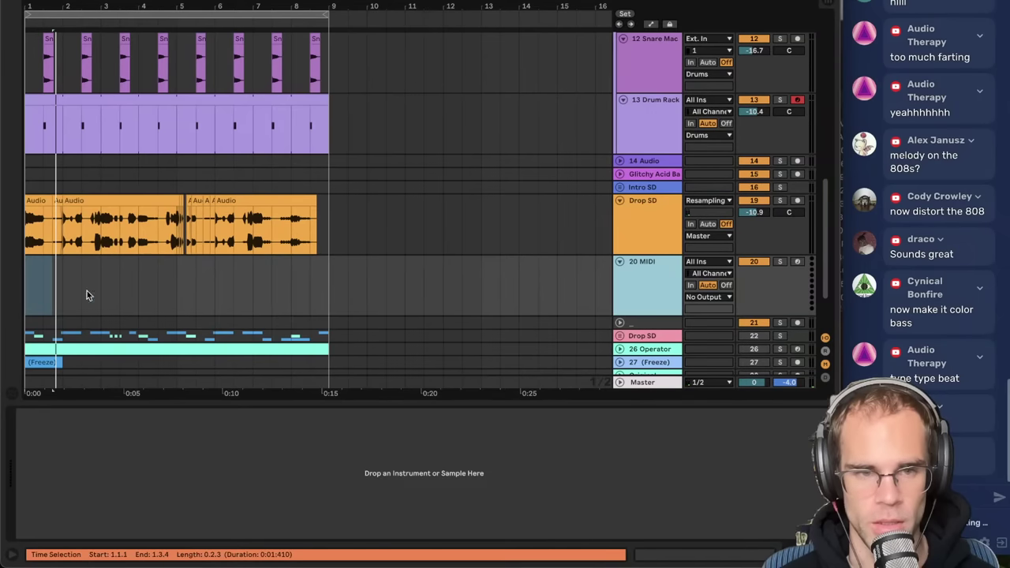
- Switch the Spectral Resonator on the Drop SD track to MIDI mode
{"action": "left_click", "coordinate": [100, 293]}
{"action": "left_click", "coordinate": [644, 249]}
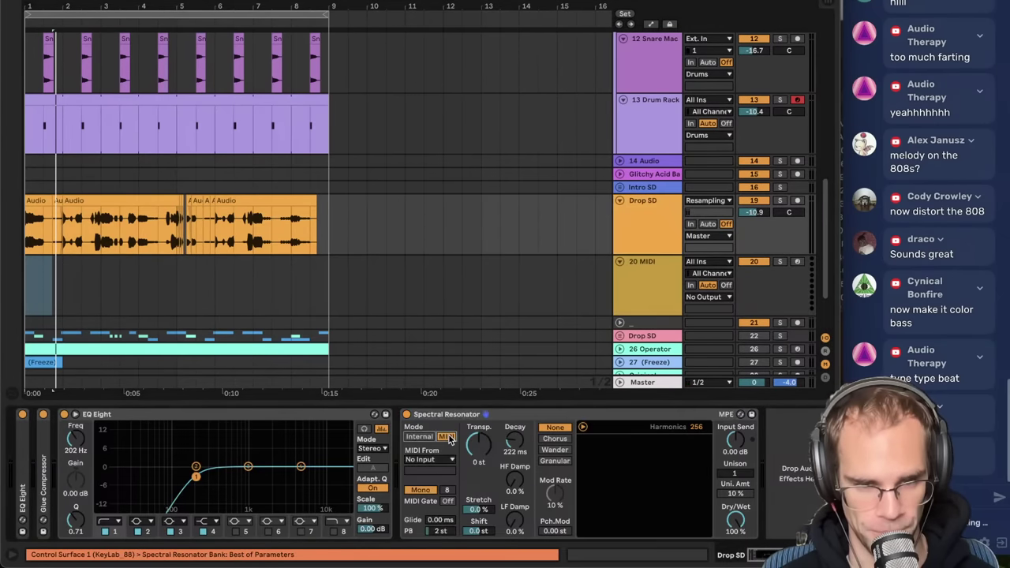
{"action": "left_click", "coordinate": [435, 460]}
- Rename the new MIDI track CHORDS
{"action": "left_click", "coordinate": [630, 327]}
{"action": "left_click", "coordinate": [633, 299]}
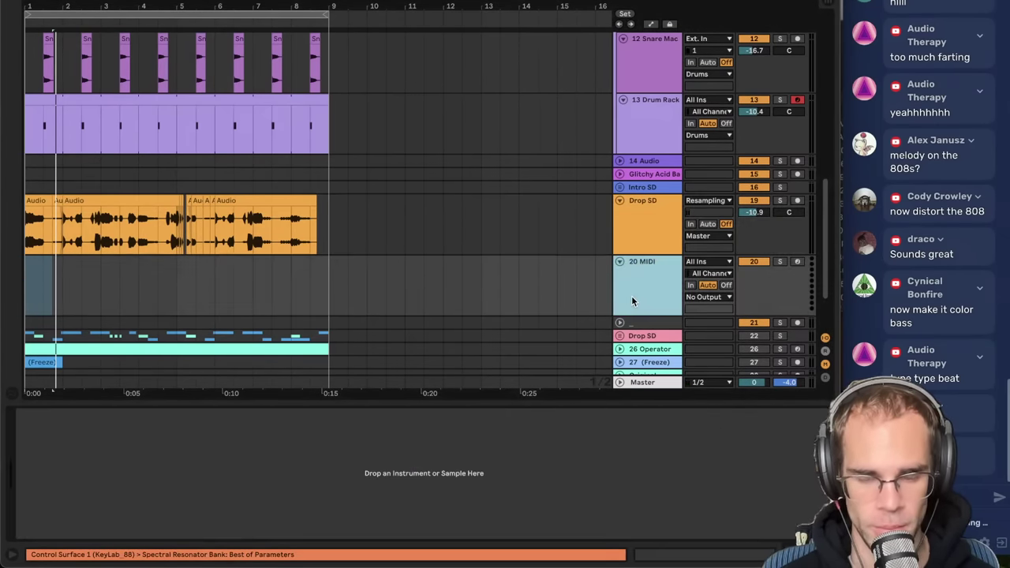
{"action": "key", "text": "super+f"}
{"action": "key", "text": "ctrl+r"}
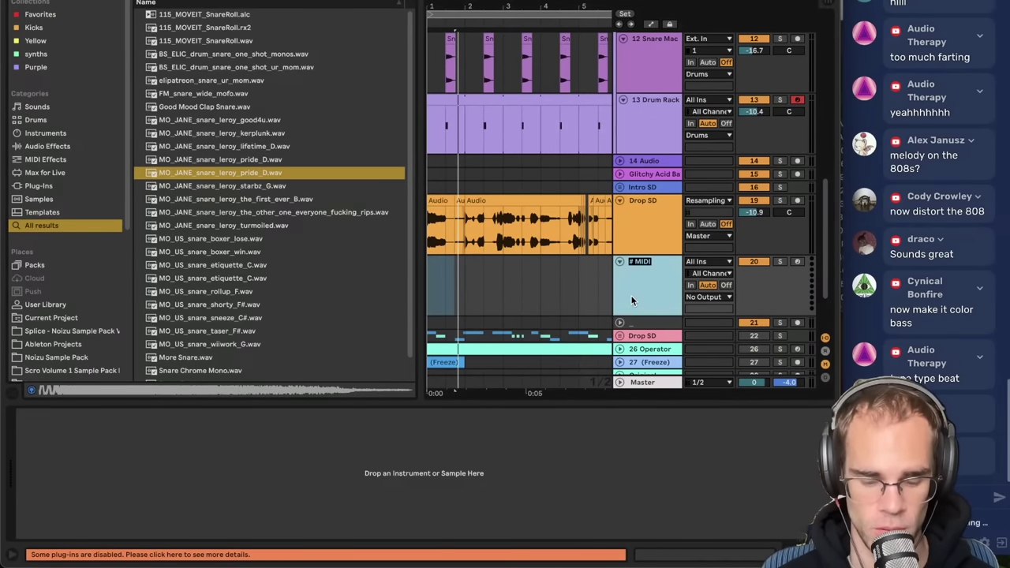
{"action": "type", "text": "CHORDS"}
{"action": "key", "text": "Return"}
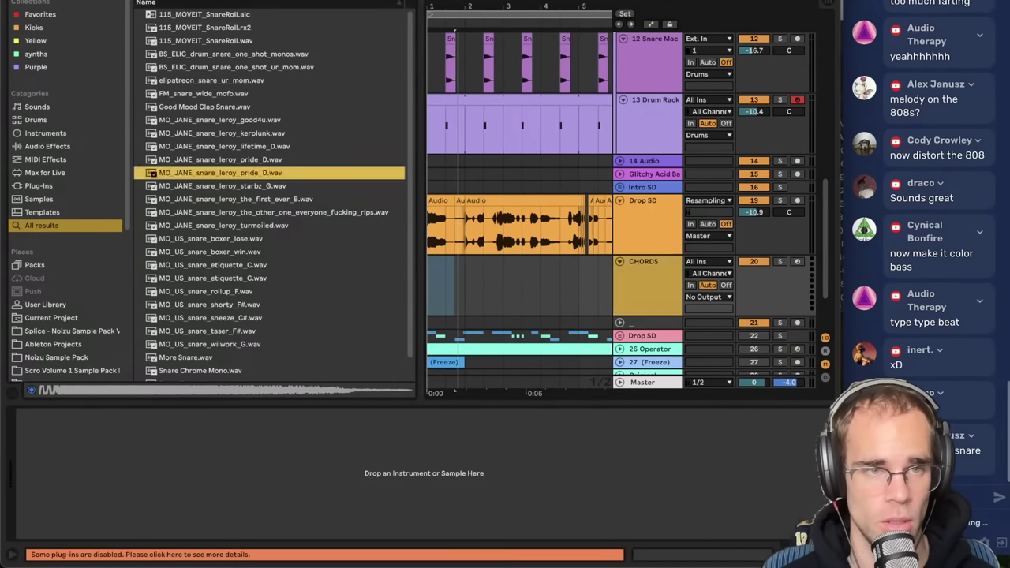
- Create an empty two-bar MIDI clip from bar 1 to bar 3 on the CHORDS track
{"action": "key", "text": "ctrl+alt+b"}
{"action": "left_click_drag", "start_coordinate": [103, 284], "coordinate": [1, 285]}
{"action": "key", "text": "ctrl+shift+m"}
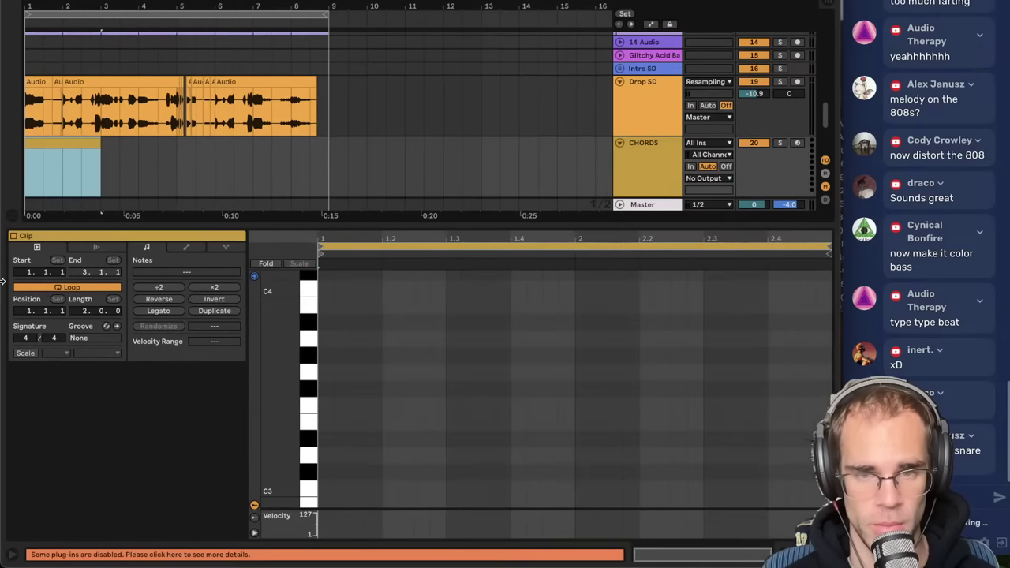
- Write an F#3, A3 and C#4 chord at the start of the CHORDS clip and sustain it for the full two bars
{"action": "left_click", "coordinate": [655, 109]}
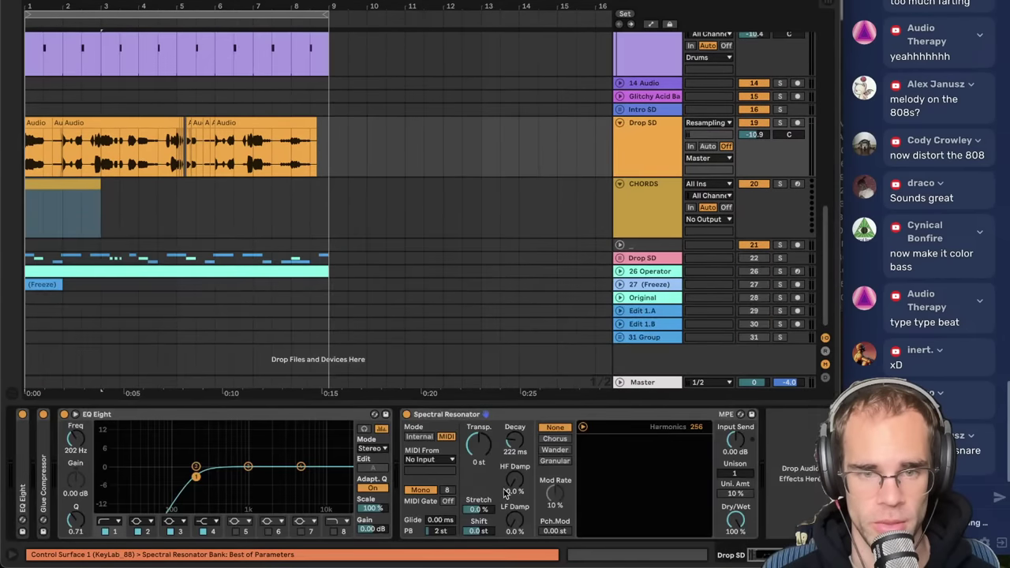
{"action": "left_click", "coordinate": [633, 214]}
{"action": "double_click", "coordinate": [59, 182]}
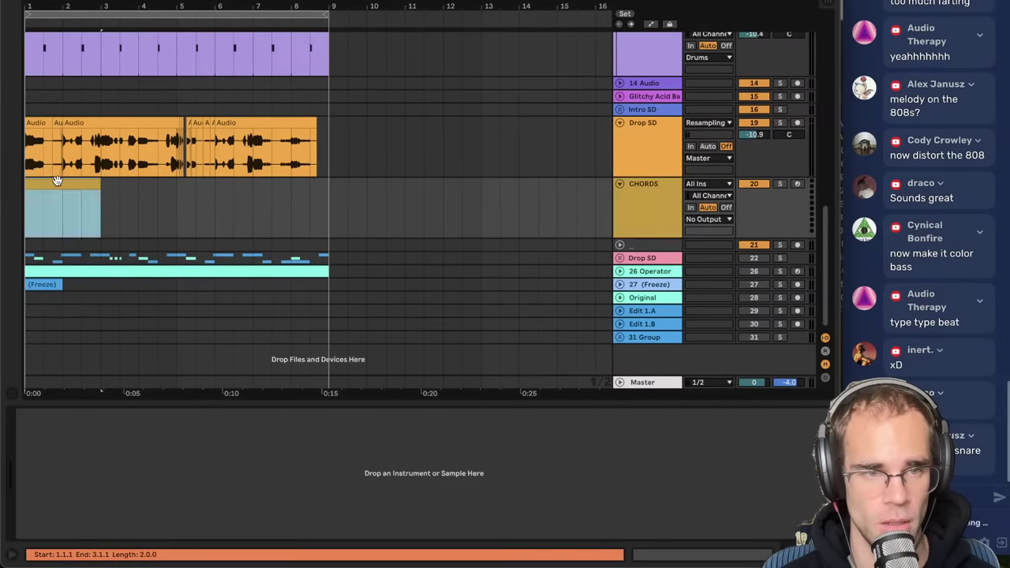
{"action": "left_click", "coordinate": [453, 478]}
{"action": "double_click", "coordinate": [331, 390]}
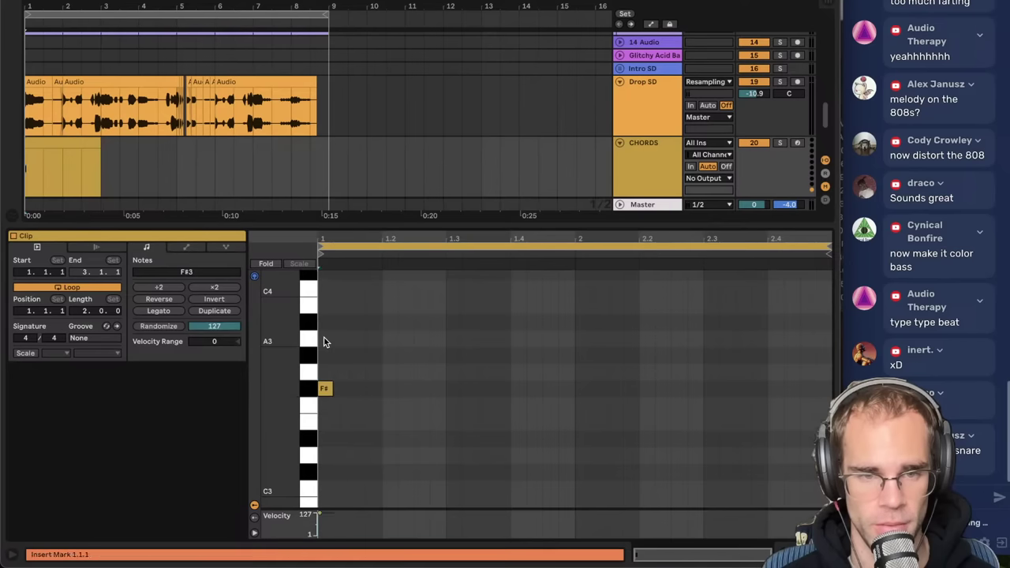
{"action": "left_click", "coordinate": [147, 313]}
- Set the Drop SD Spectral Resonator's MIDI source to CHORDS, Post Mixer, and change its voicing to Poly
{"action": "left_click", "coordinate": [672, 93]}
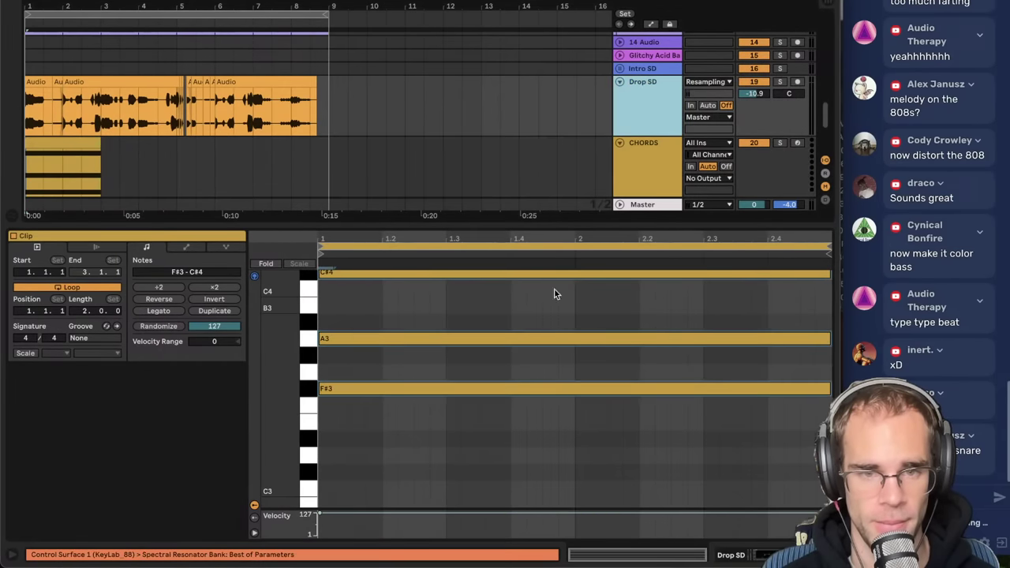
{"action": "left_click", "coordinate": [763, 557]}
{"action": "left_click", "coordinate": [421, 463]}
{"action": "left_click", "coordinate": [424, 506]}
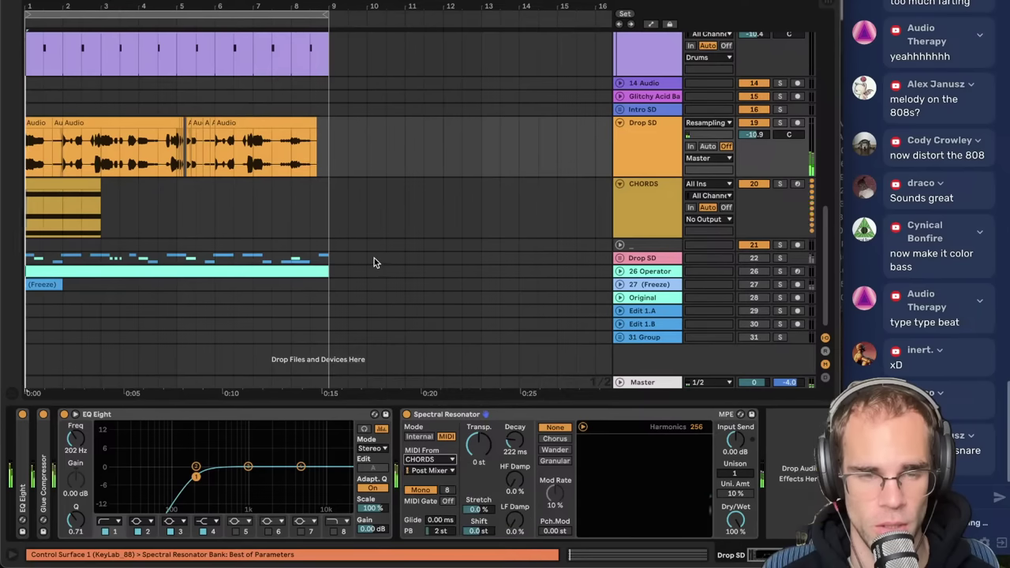
{"action": "left_click", "coordinate": [421, 490]}
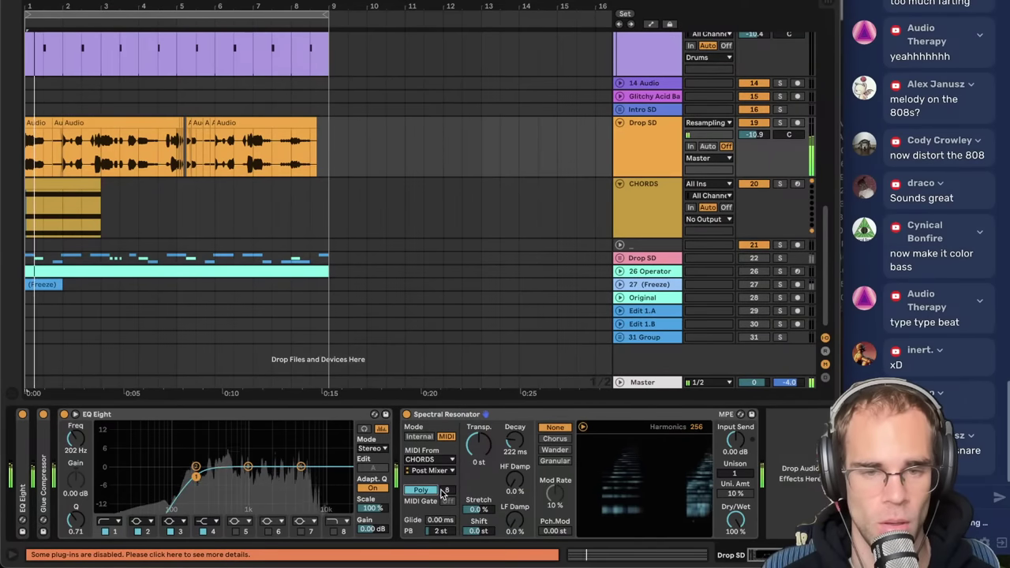
- Extend the looped CHORDS clip to bar 9 so it spans the whole eight-bar drop
{"action": "left_click_drag", "start_coordinate": [92, 187], "coordinate": [314, 186]}
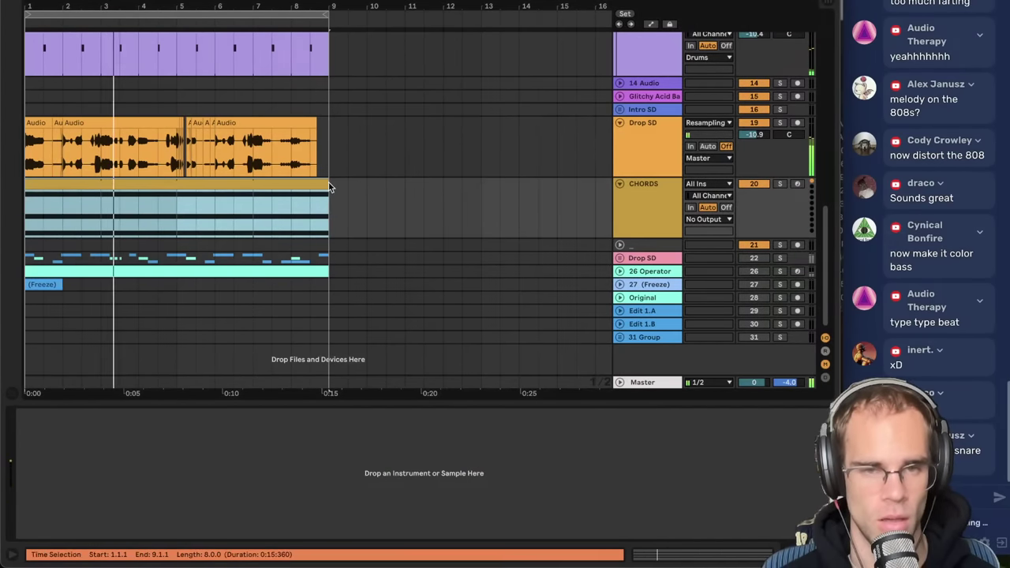
{"action": "left_click", "coordinate": [631, 197]}
{"action": "left_click", "coordinate": [238, 187]}
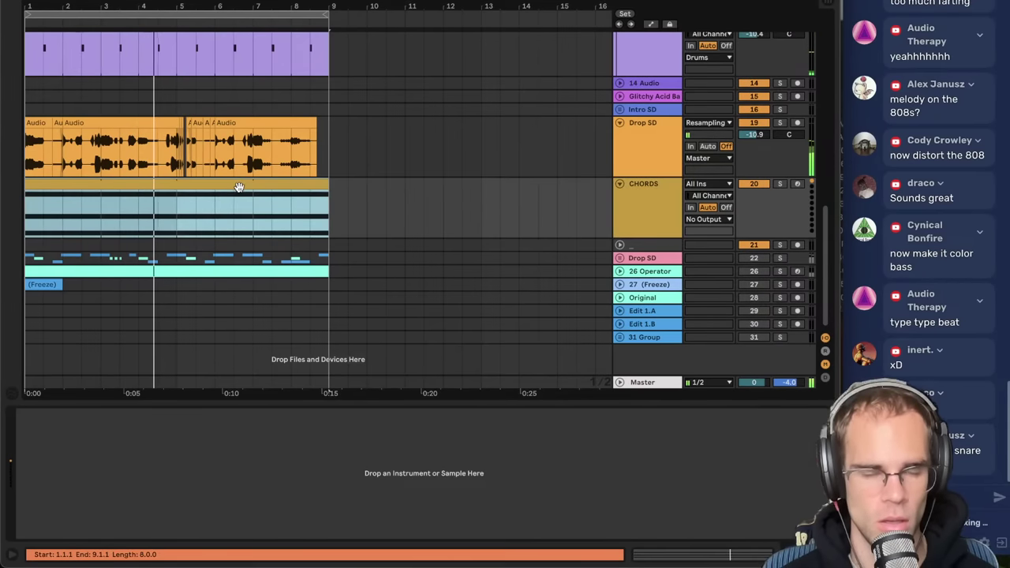
- Add a one-beat note at 2.4.1 in the Hyper 808 track's MIDI clip and raise it to C1
{"action": "scroll", "coordinate": [158, 205], "scroll_direction": "up", "scroll_amount": 5}
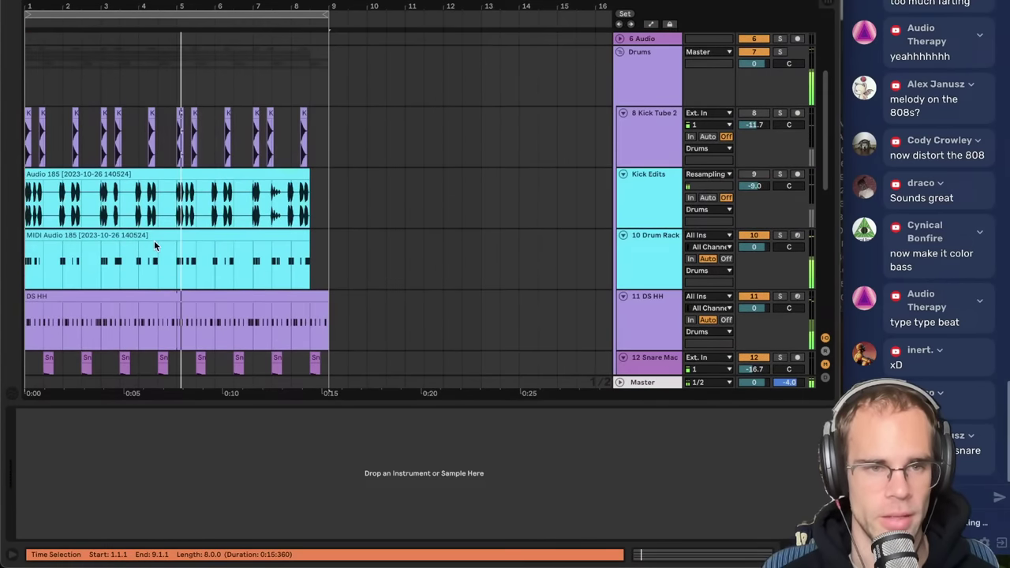
{"action": "double_click", "coordinate": [153, 240]}
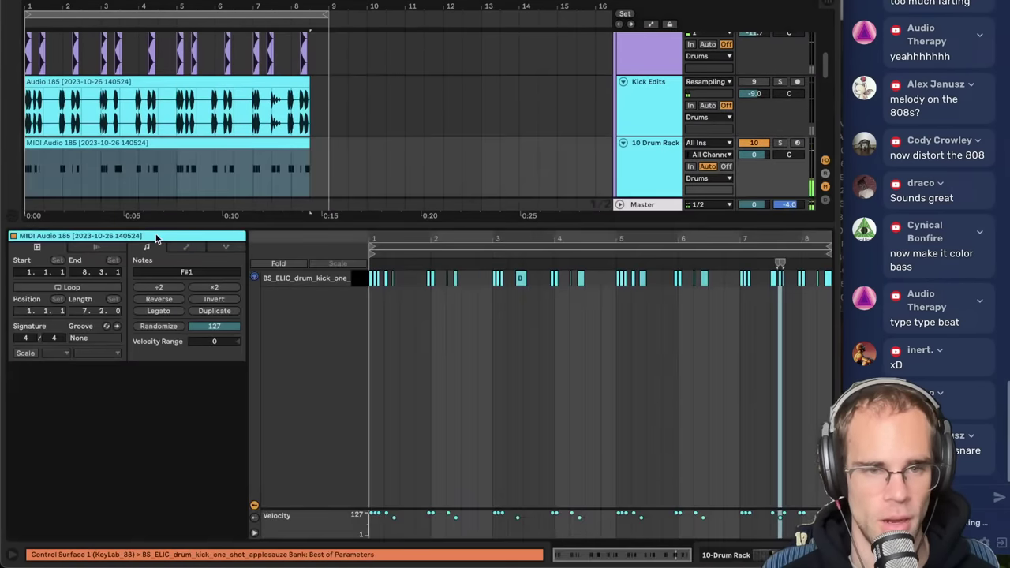
{"action": "scroll", "coordinate": [160, 107], "scroll_direction": "up", "scroll_amount": 6}
{"action": "left_click", "coordinate": [154, 113]}
{"action": "left_click", "coordinate": [425, 332]}
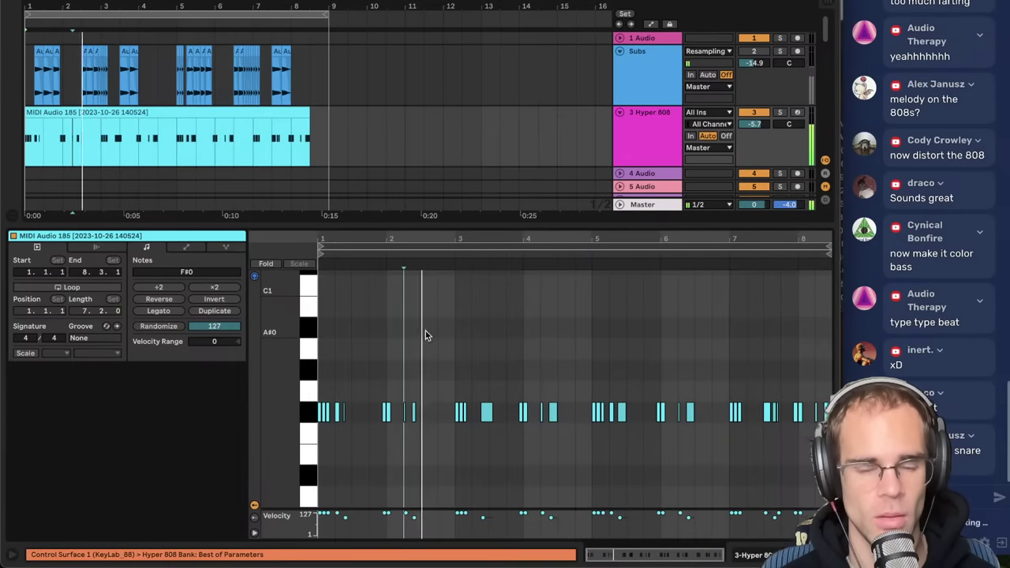
{"action": "double_click", "coordinate": [446, 368]}
{"action": "left_click_drag", "start_coordinate": [446, 373], "coordinate": [446, 312]}
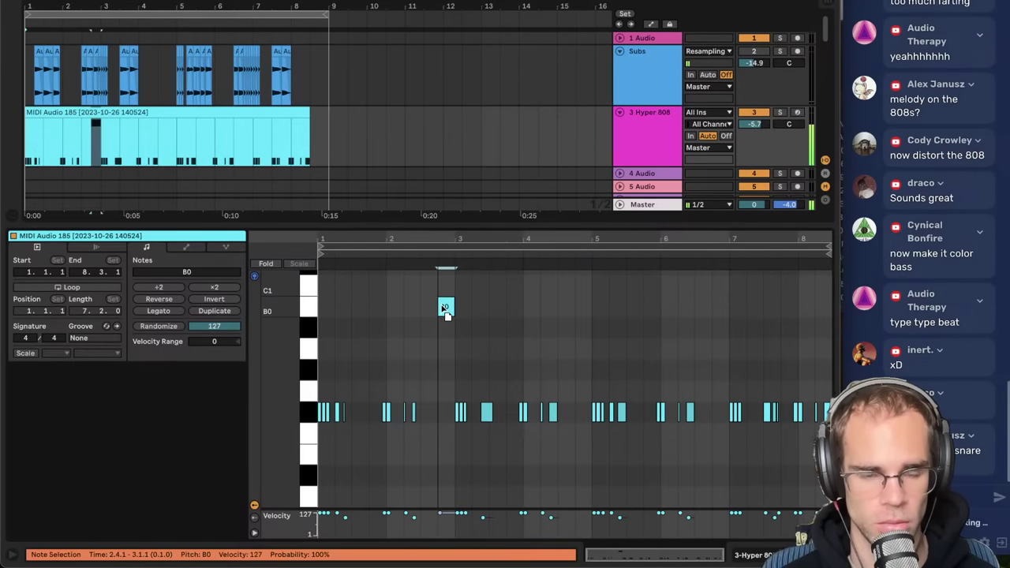
- Turn on the scale for the Hyper 808 clip and set it to F#/Gb Minor
{"action": "left_click", "coordinate": [25, 353]}
{"action": "left_click", "coordinate": [57, 352]}
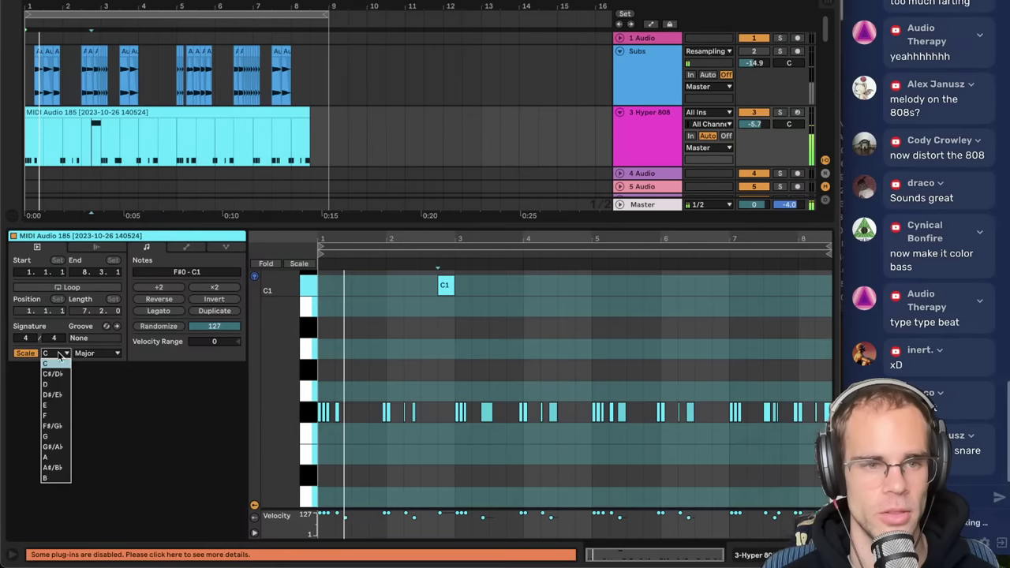
{"action": "left_click", "coordinate": [54, 425]}
{"action": "left_click", "coordinate": [97, 353]}
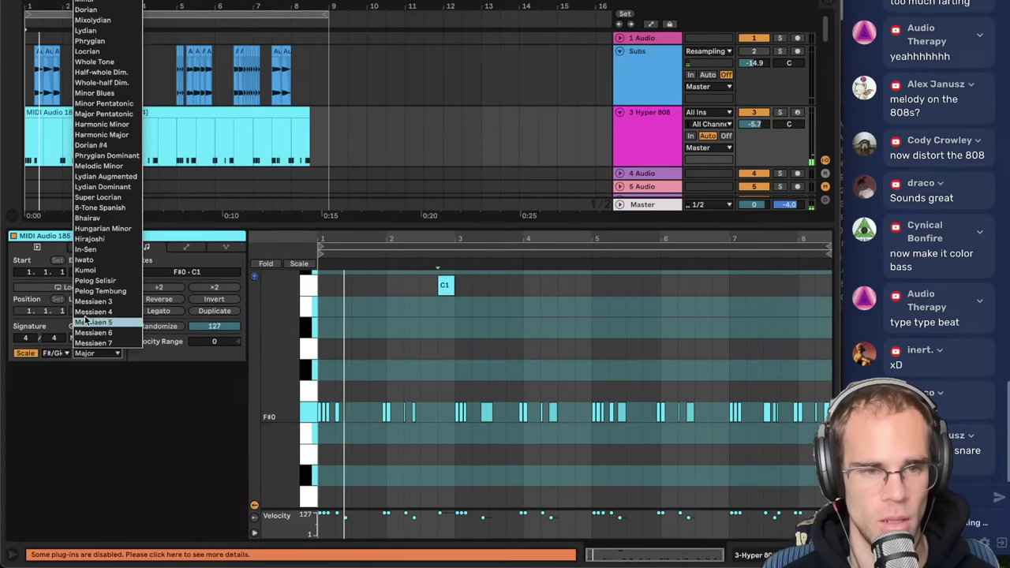
{"action": "left_click", "coordinate": [98, 12]}
- Move the Hyper 808 note at 2.4.1 up to C#1 to fit the scale
{"action": "left_click", "coordinate": [505, 363]}
{"action": "scroll", "coordinate": [500, 378], "scroll_direction": "up", "scroll_amount": 3}
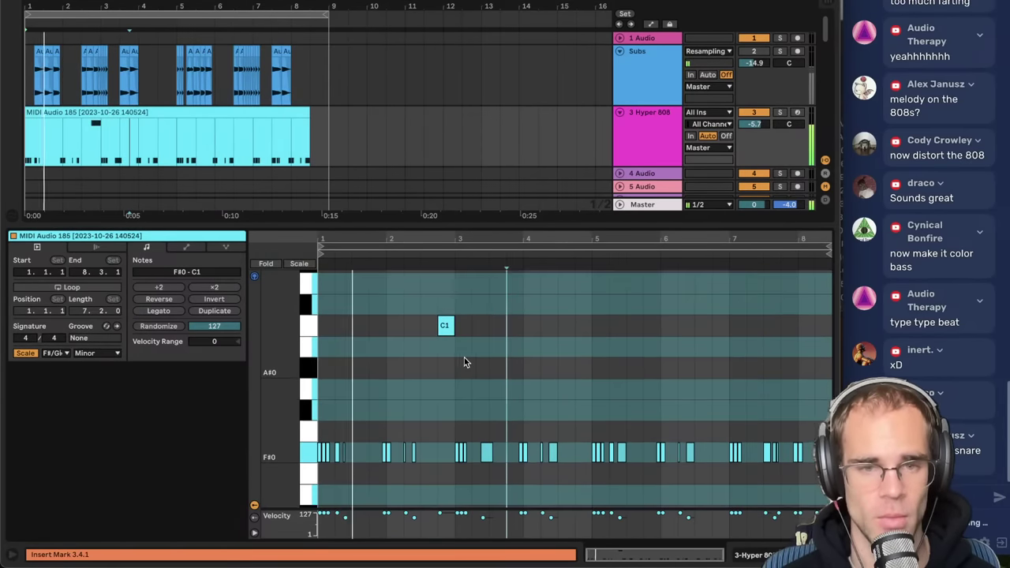
{"action": "left_click_drag", "start_coordinate": [448, 330], "coordinate": [448, 308]}
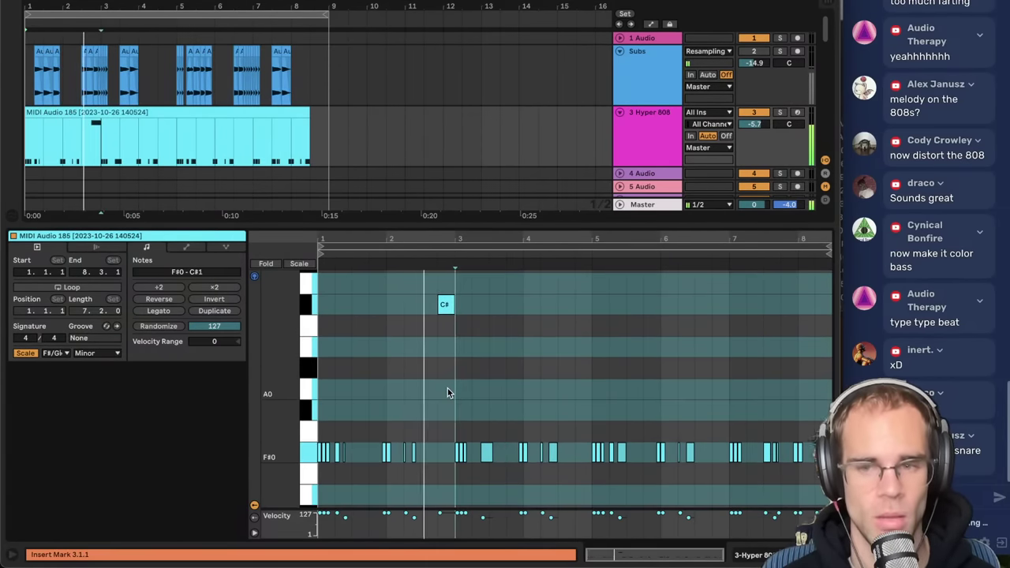
- Transpose all Hyper 808 notes from bar 5 to the end of the clip down to E0
{"action": "left_click", "coordinate": [551, 382]}
{"action": "scroll", "coordinate": [641, 377], "scroll_direction": "down", "scroll_amount": 2}
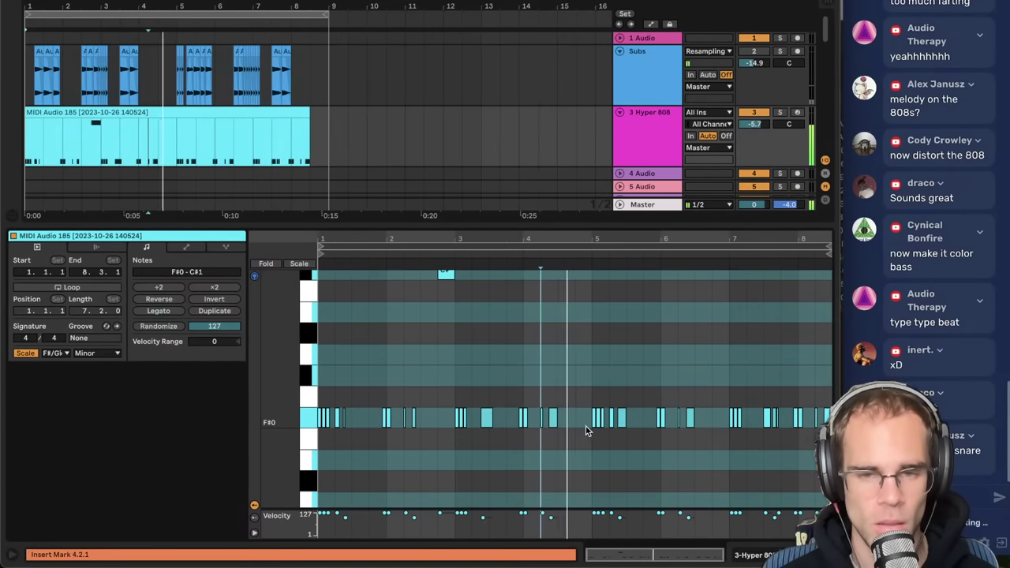
{"action": "left_click_drag", "start_coordinate": [580, 434], "coordinate": [828, 397]}
{"action": "key", "text": "Down"}
{"action": "key", "text": "Down"}
{"action": "key", "text": "Down"}
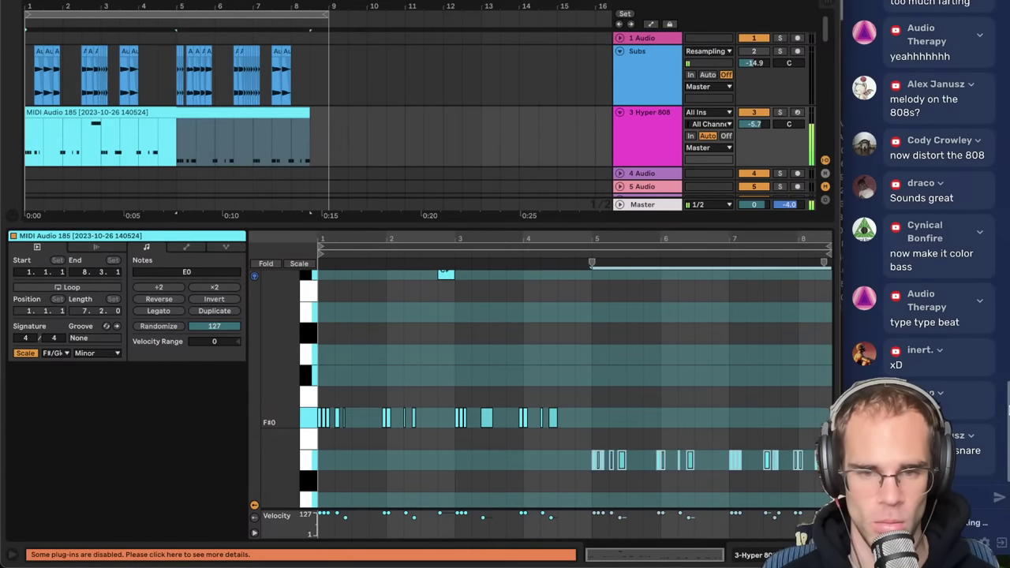
- Lower the selected Hyper 808 notes from bar 5 to the end of the clip to D0
{"action": "key", "text": "Down"}
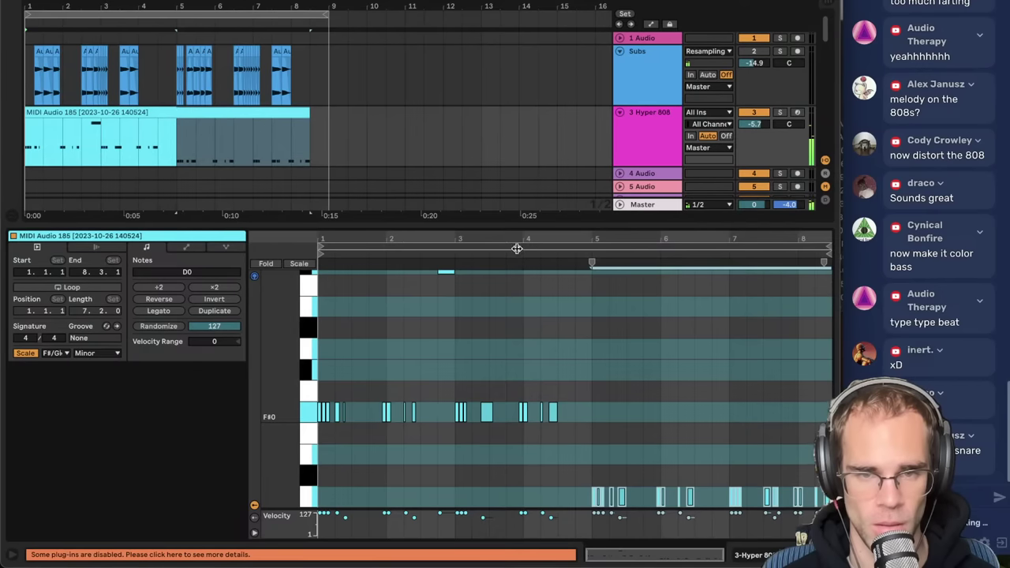
{"action": "left_click", "coordinate": [516, 249]}
{"action": "left_click", "coordinate": [632, 370]}
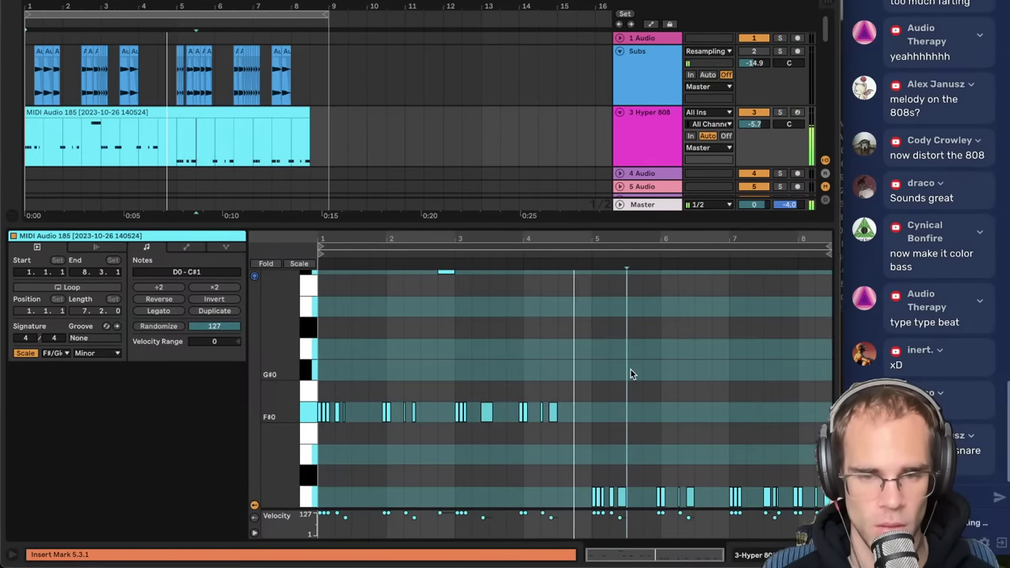
- Open the CHORDS clip at bar 5 and set its scale to F#/Gb Minor
{"action": "left_click", "coordinate": [778, 555]}
{"action": "scroll", "coordinate": [219, 197], "scroll_direction": "down", "scroll_amount": 10}
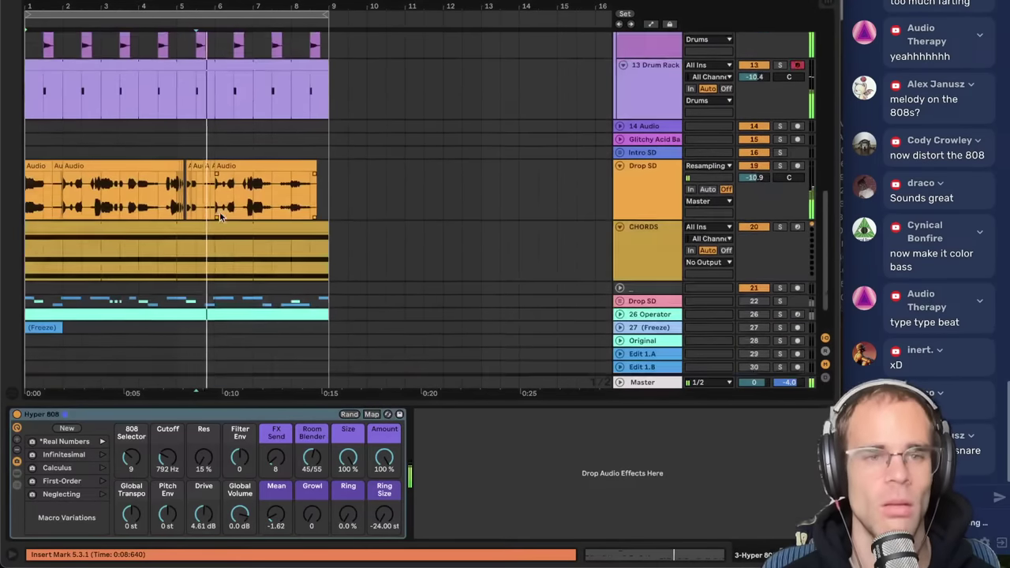
{"action": "scroll", "coordinate": [219, 212], "scroll_direction": "down", "scroll_amount": 2}
{"action": "double_click", "coordinate": [188, 183]}
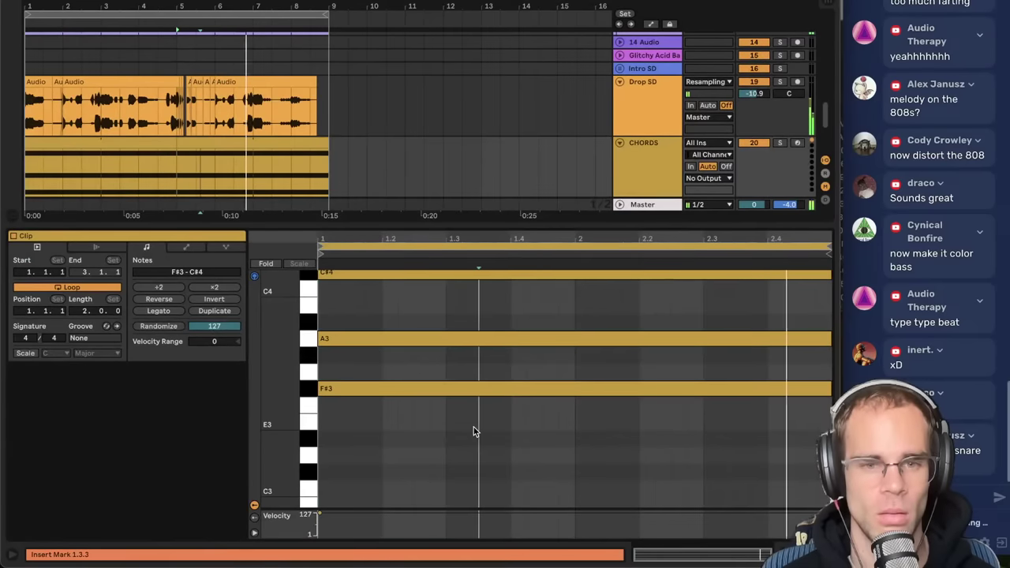
{"action": "left_click", "coordinate": [24, 354]}
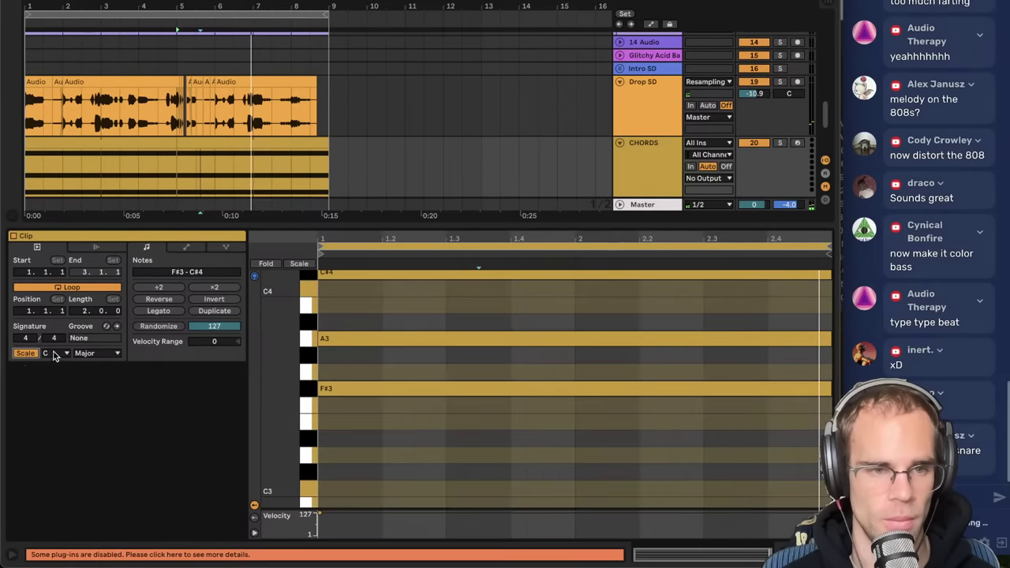
{"action": "left_click", "coordinate": [54, 355]}
{"action": "left_click", "coordinate": [55, 427]}
{"action": "left_click", "coordinate": [86, 353]}
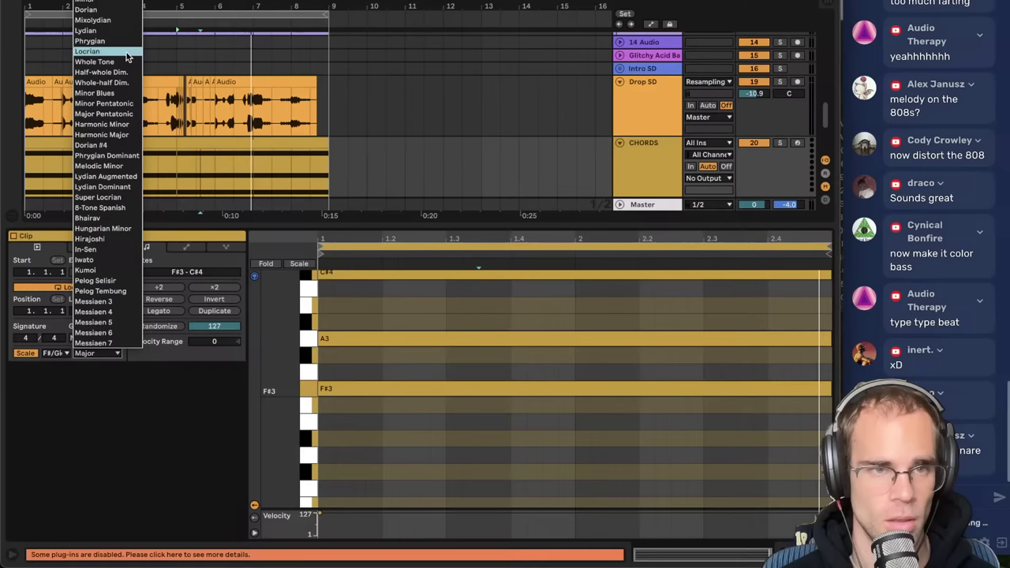
{"action": "left_click", "coordinate": [107, 2]}
- Transpose all notes of the bar 5 CHORDS clip down four semitones to D3, F3 and A3
{"action": "key", "text": "ctrl+a"}
{"action": "key", "text": "Down"}
{"action": "key", "text": "Down"}
{"action": "key", "text": "Down"}
{"action": "key", "text": "Down"}
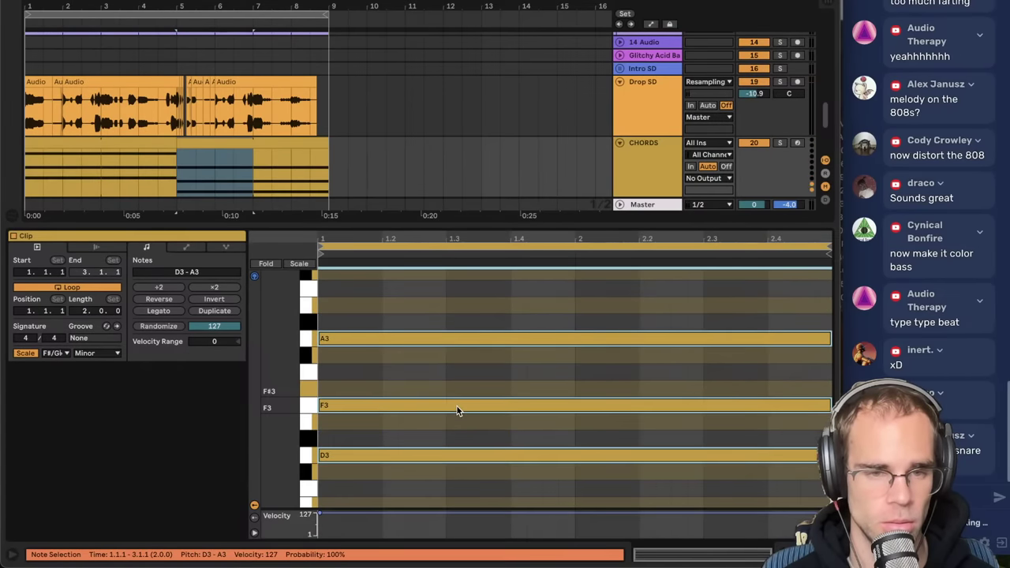
{"action": "key", "text": "space"}
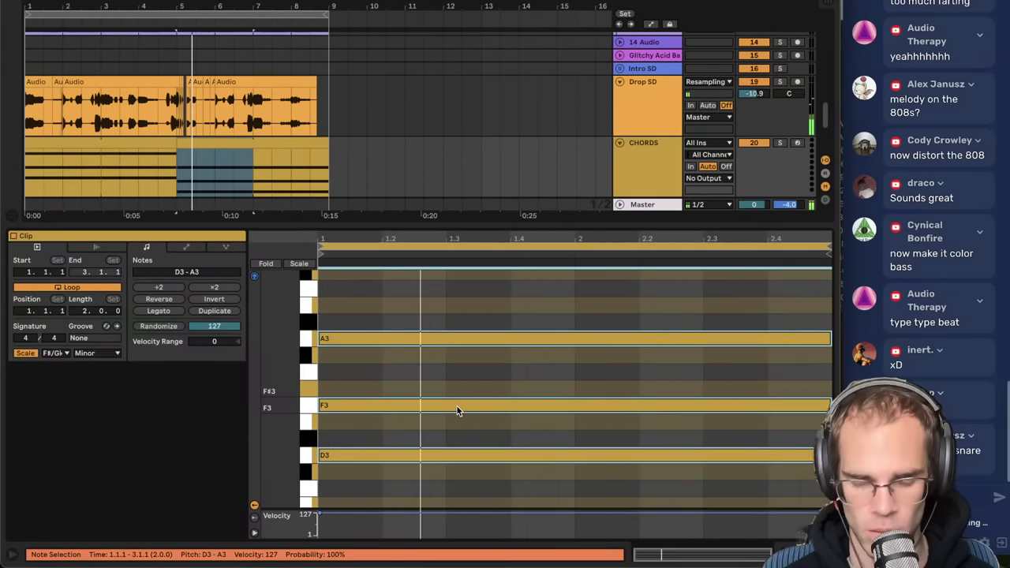
- Raise the F3 note of the bar 5 chord to F#3
{"action": "left_click", "coordinate": [454, 392]}
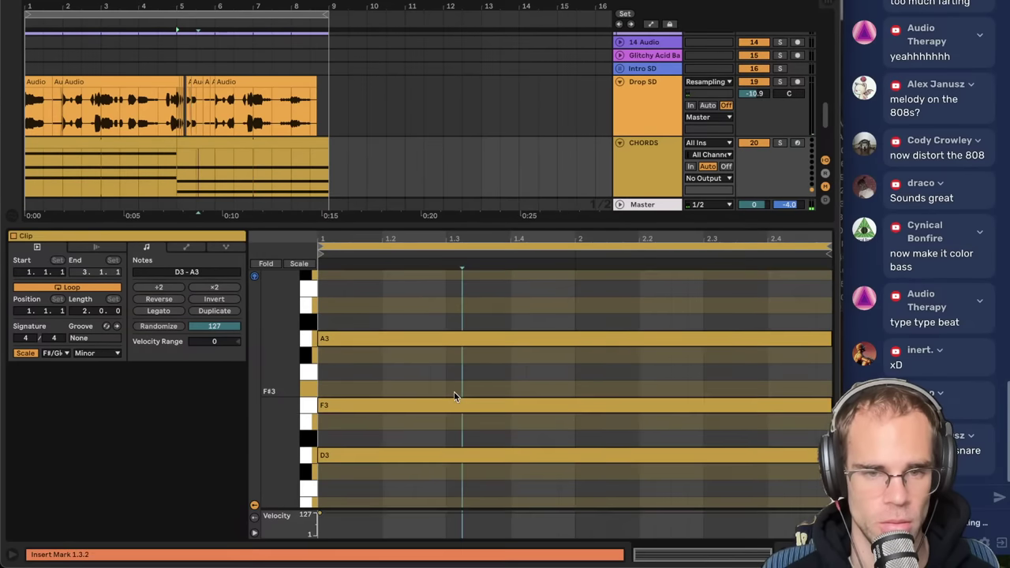
{"action": "left_click_drag", "start_coordinate": [454, 404], "coordinate": [453, 392]}
{"action": "key", "text": "space"}
{"action": "left_click", "coordinate": [453, 424]}
{"action": "key", "text": "shift+Tab"}
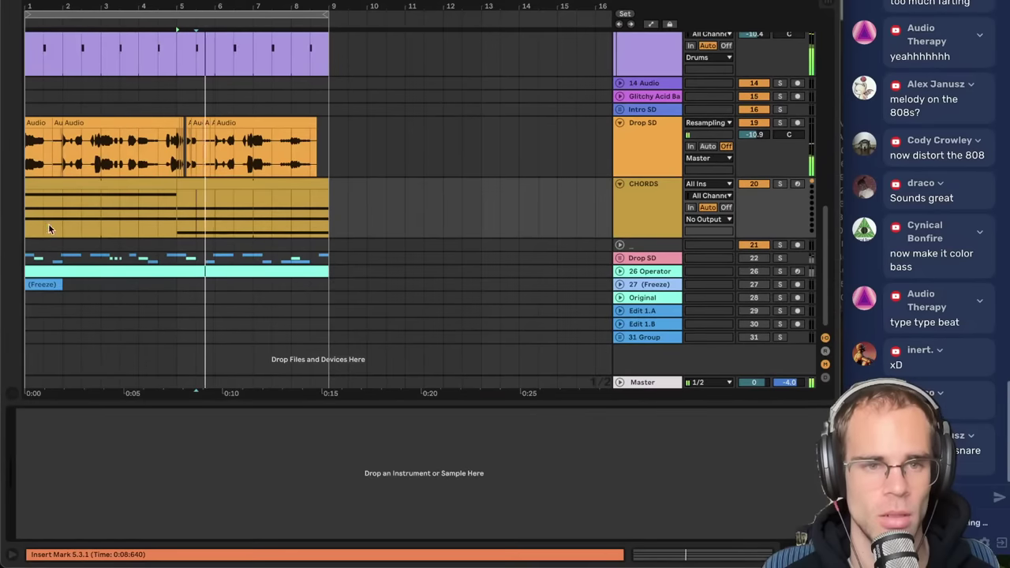
- Extend the end of the Hyper 808 MIDI clip to the start of bar 9
{"action": "left_click", "coordinate": [79, 183]}
{"action": "left_click", "coordinate": [203, 187]}
{"action": "scroll", "coordinate": [202, 193], "scroll_direction": "up", "scroll_amount": 3}
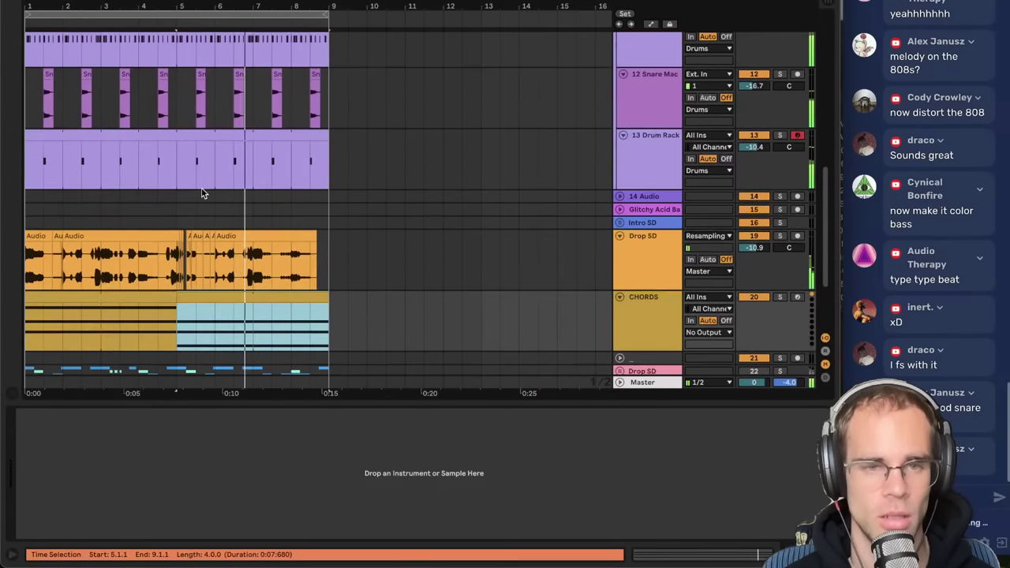
{"action": "scroll", "coordinate": [201, 195], "scroll_direction": "up", "scroll_amount": 10}
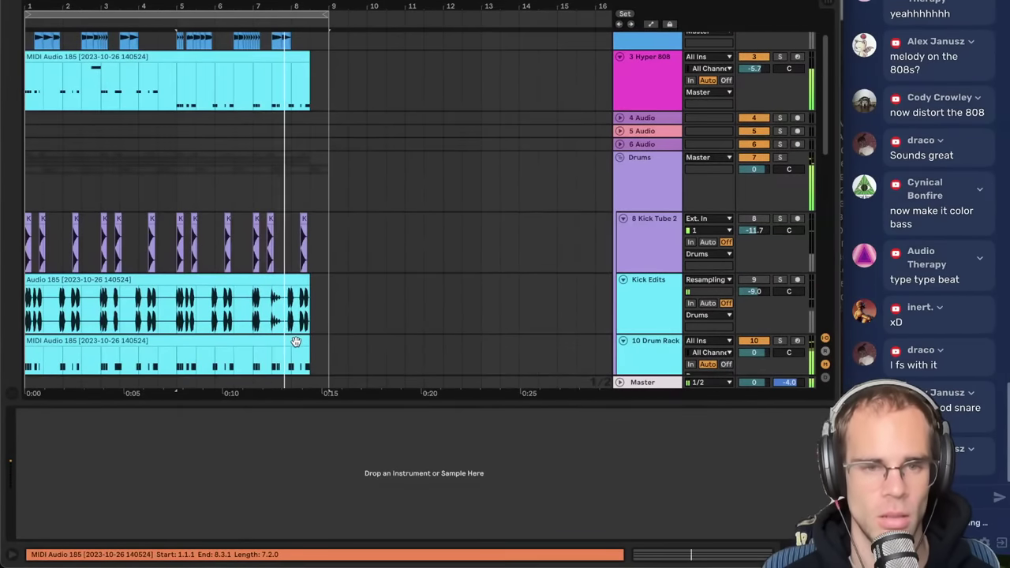
{"action": "left_click_drag", "start_coordinate": [308, 113], "coordinate": [328, 113]}
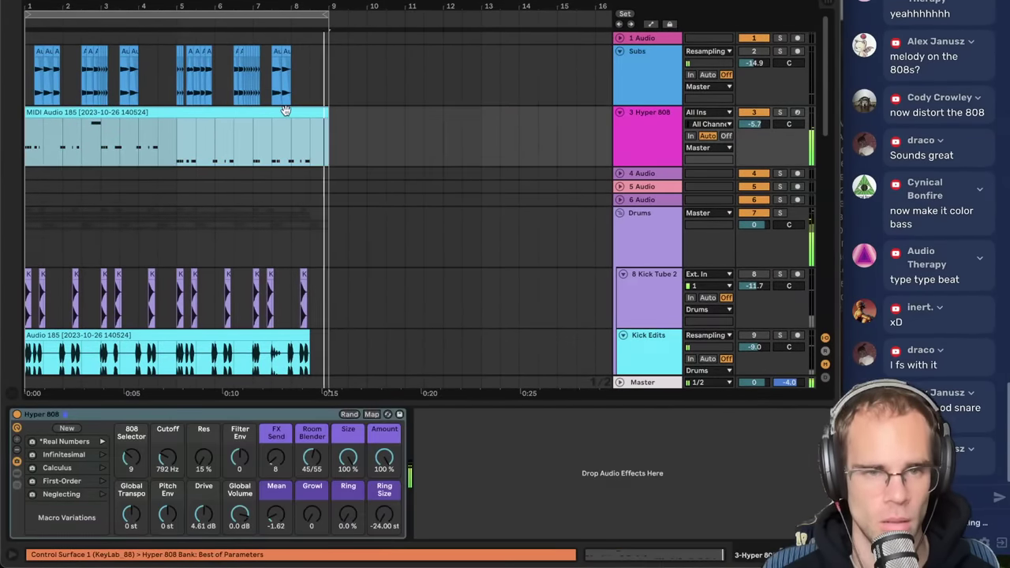
{"action": "double_click", "coordinate": [285, 111]}
{"action": "scroll", "coordinate": [365, 201], "scroll_direction": "down", "scroll_amount": 5}
{"action": "key", "text": "shift+Tab"}
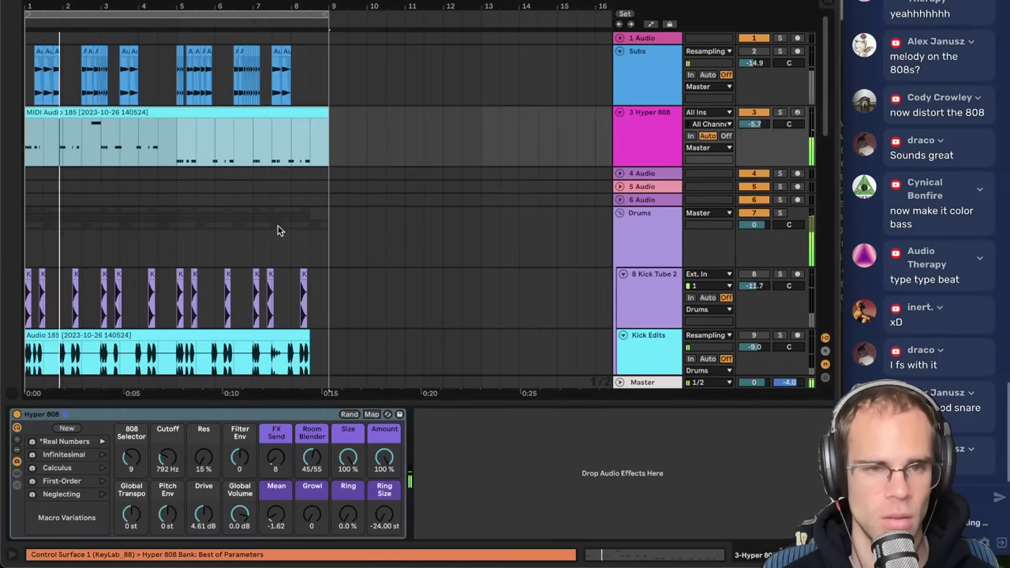
- Shorten all three notes of the chord in the first CHORDS clip so they end at 2.4.1
{"action": "scroll", "coordinate": [108, 217], "scroll_direction": "down", "scroll_amount": 12}
{"action": "double_click", "coordinate": [116, 217]}
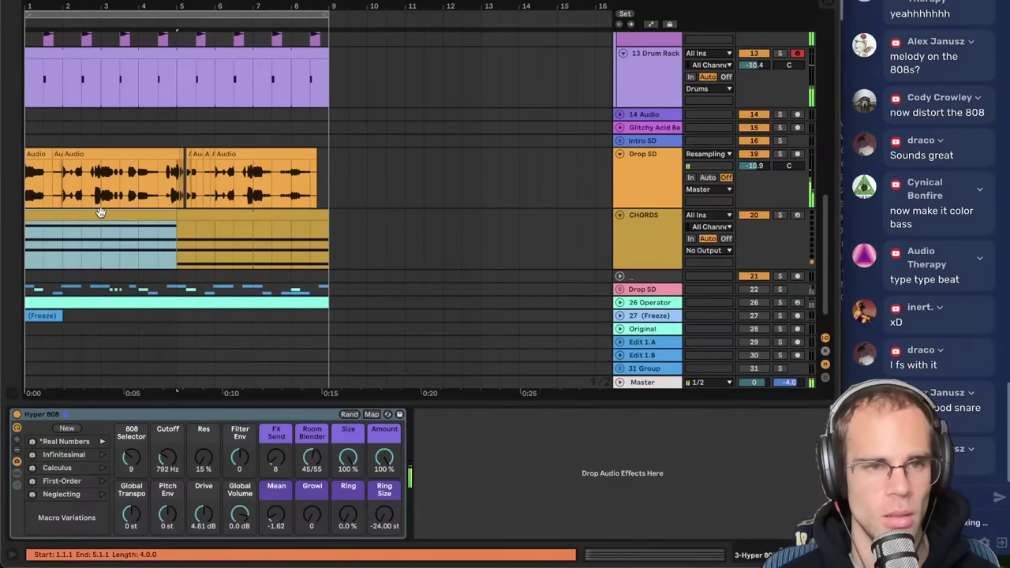
{"action": "left_click", "coordinate": [614, 427]}
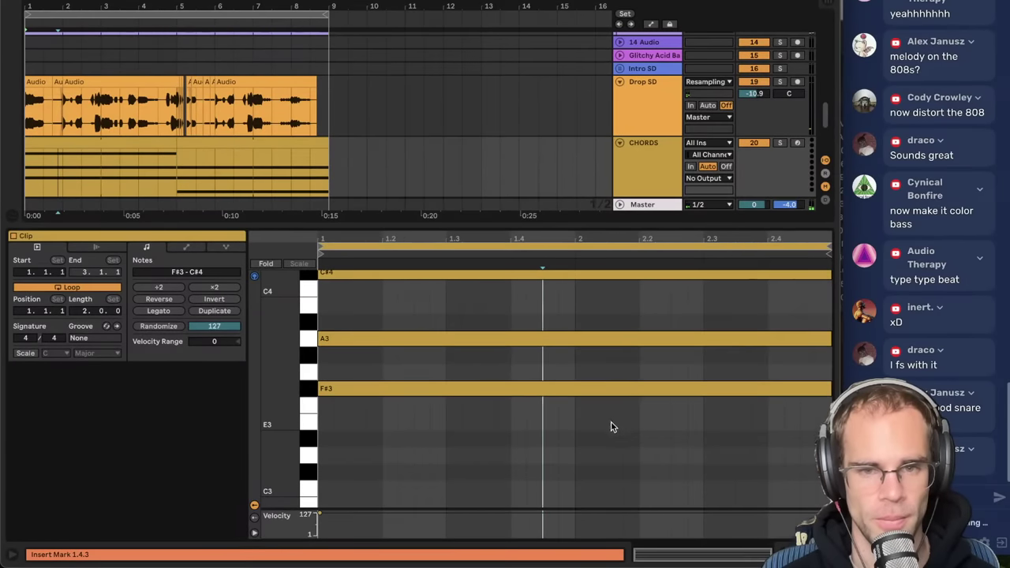
{"action": "key", "text": "ctrl+a"}
{"action": "scroll", "coordinate": [819, 316], "scroll_direction": "up", "scroll_amount": 2}
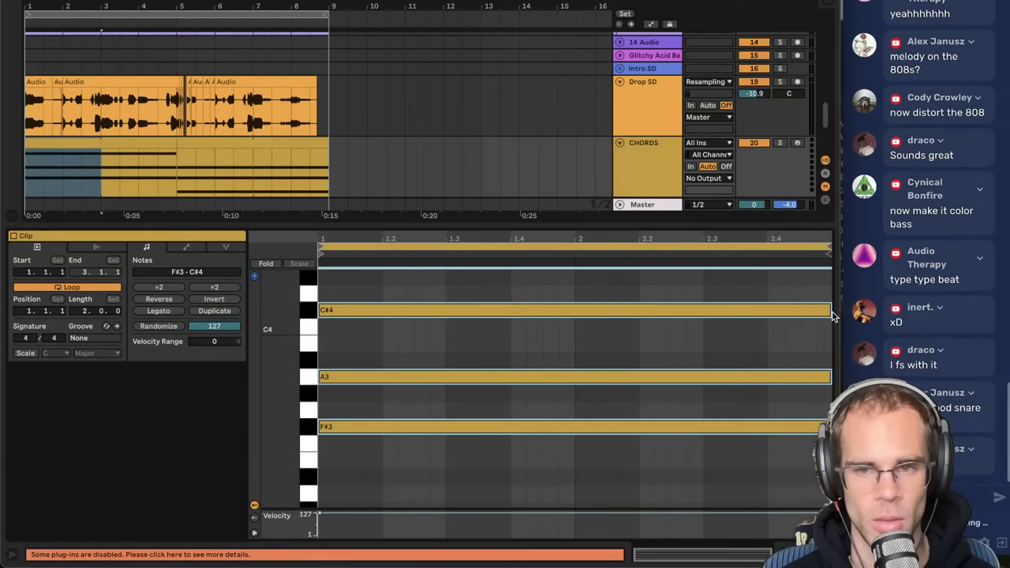
{"action": "key", "text": "space"}
{"action": "left_click_drag", "start_coordinate": [833, 316], "coordinate": [698, 317]}
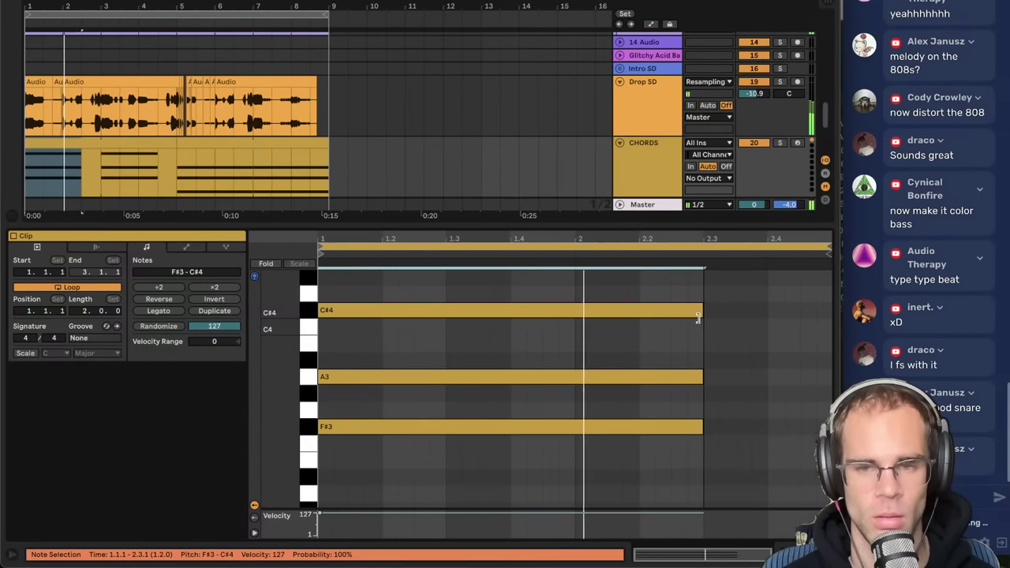
- Duplicate the shortened chord at 2.4.1 and raise the copy to G3, B3 and D4
{"action": "key", "text": "ctrl+d"}
{"action": "key", "text": "Up"}
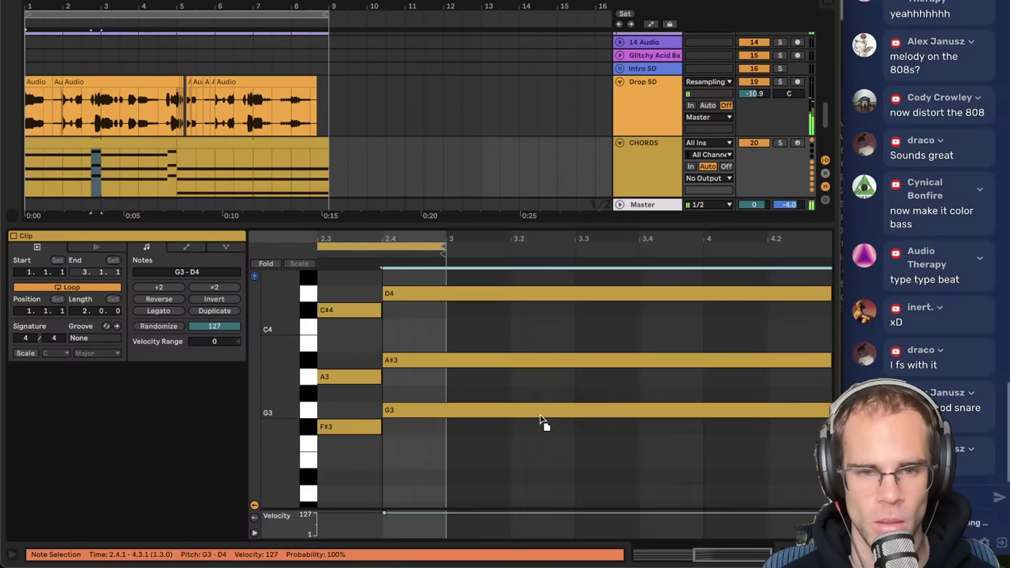
{"action": "left_click", "coordinate": [541, 421]}
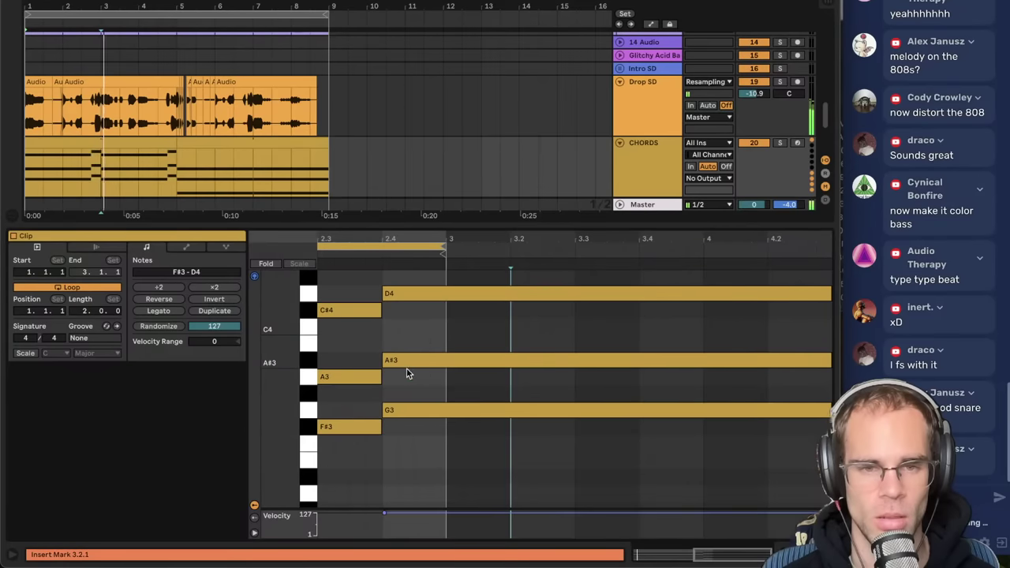
{"action": "left_click", "coordinate": [418, 361]}
{"action": "key", "text": "Up"}
- Duplicate the first four-bar CHORDS clip over bars 5 through 8
{"action": "left_click", "coordinate": [149, 147]}
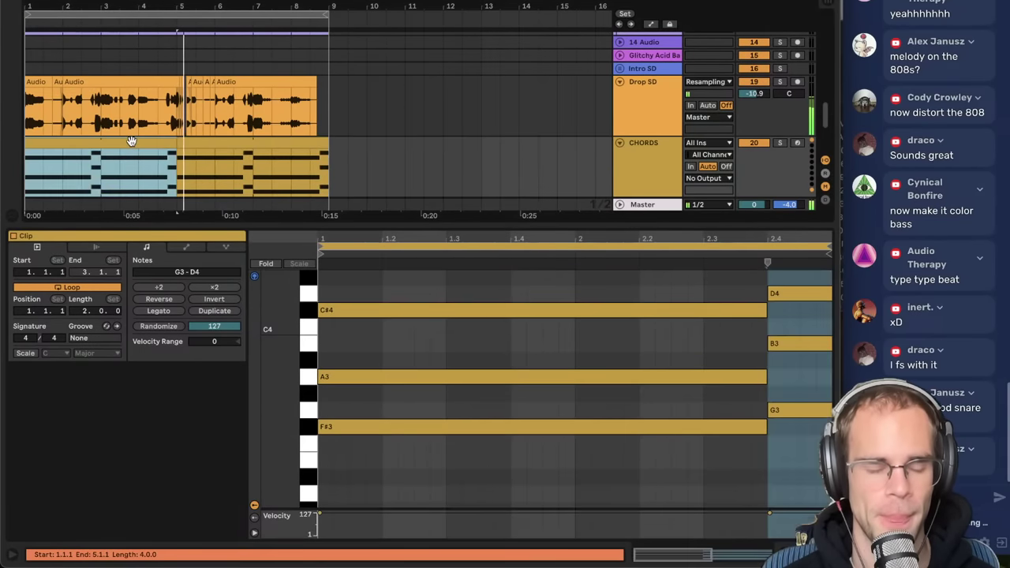
{"action": "scroll", "coordinate": [212, 105], "scroll_direction": "up", "scroll_amount": 5}
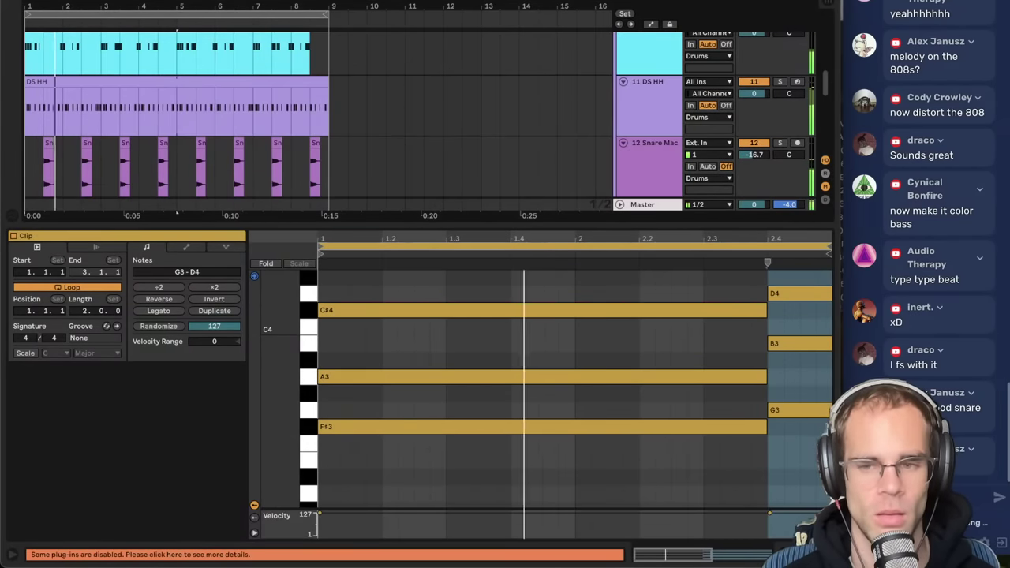
{"action": "key", "text": "super+alt+l"}
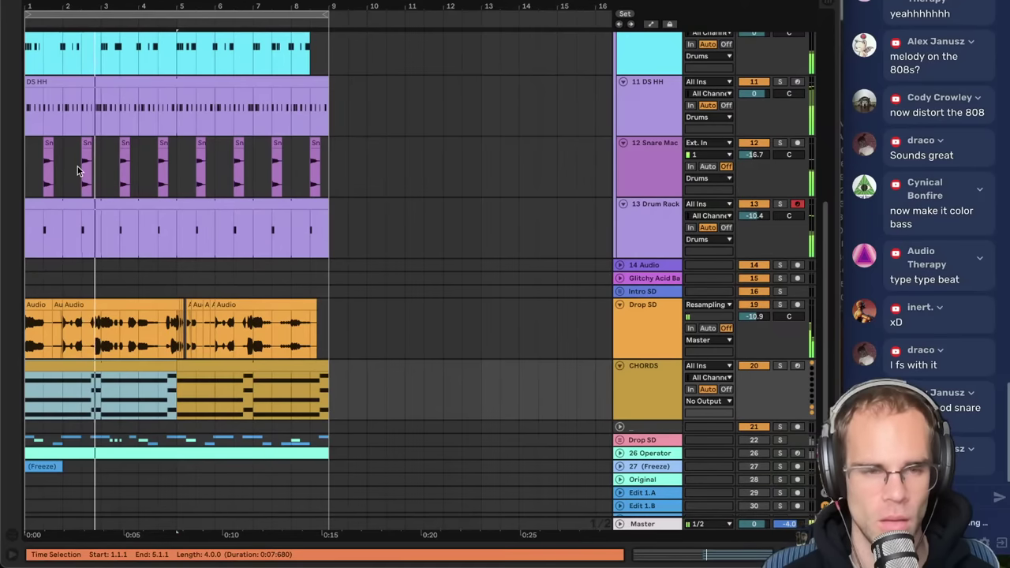
{"action": "key", "text": "plus"}
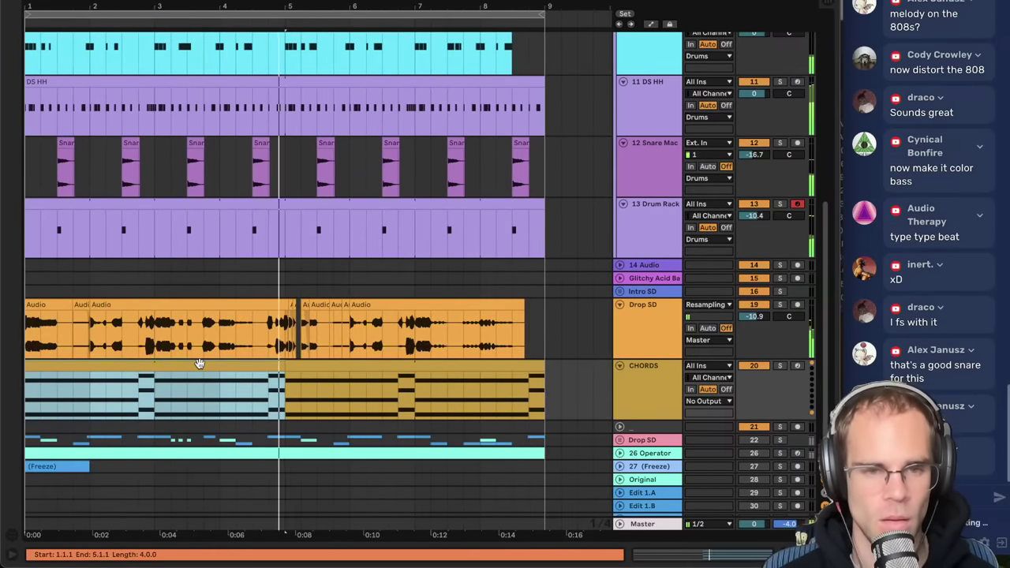
- Try duplicating the first CHORDS clip's loop to four bars with its overlong G3 chord, and undo it
{"action": "double_click", "coordinate": [200, 363]}
{"action": "left_click", "coordinate": [211, 315]}
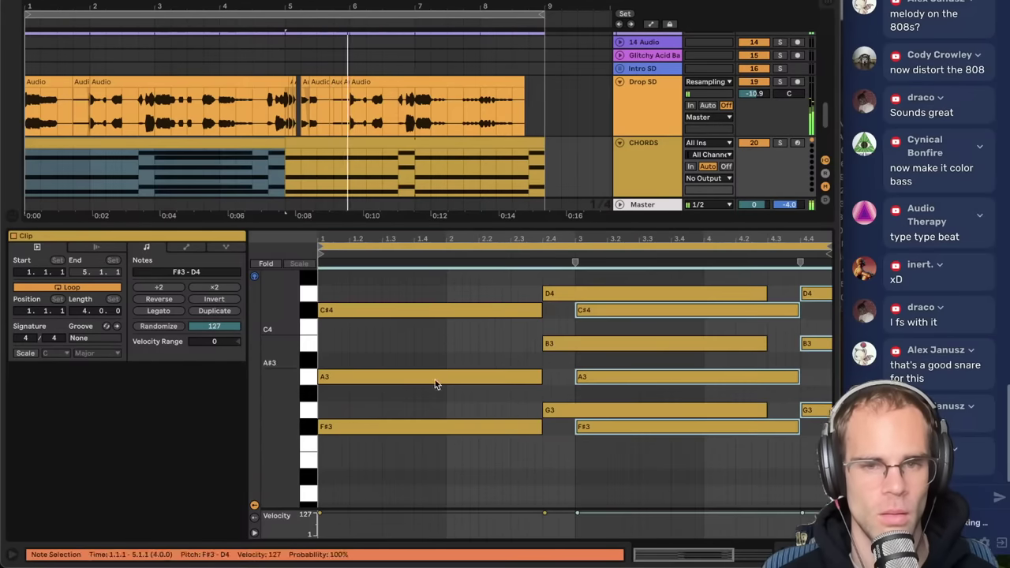
{"action": "left_click", "coordinate": [435, 295]}
{"action": "key", "text": "ctrl+z"}
{"action": "left_click", "coordinate": [367, 286]}
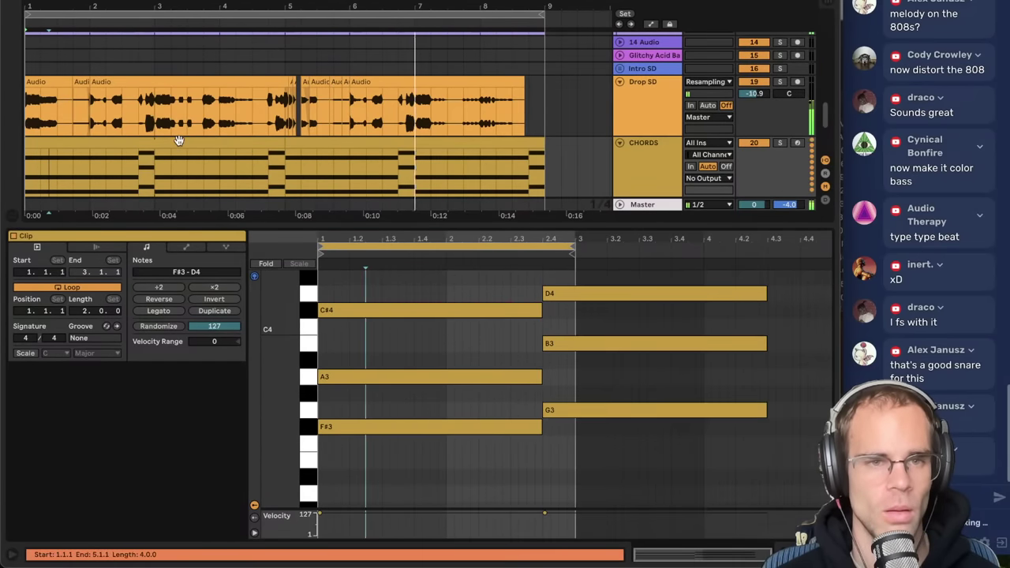
{"action": "scroll", "coordinate": [550, 374], "scroll_direction": "up", "scroll_amount": 2}
{"action": "left_click", "coordinate": [817, 474]}
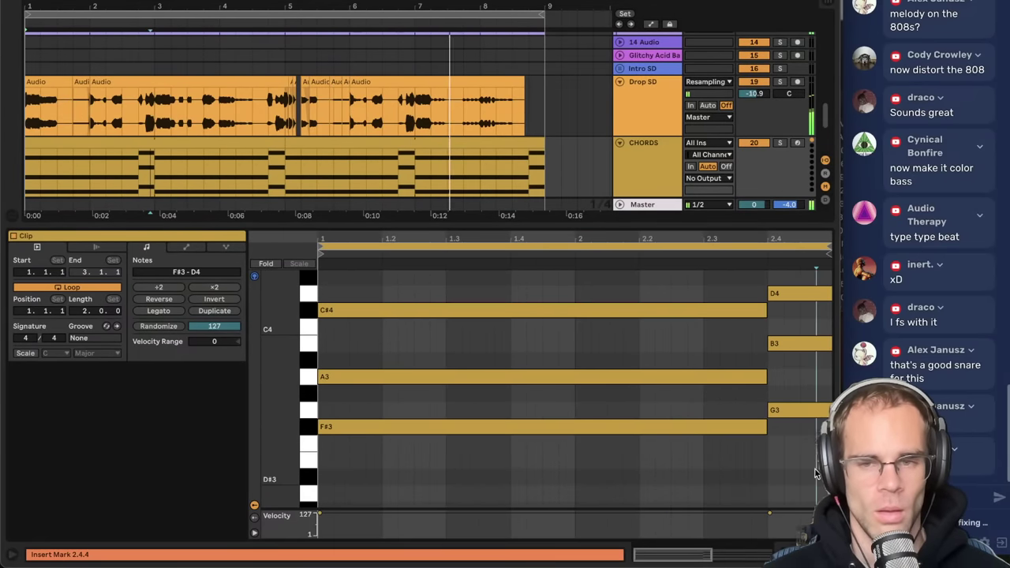
{"action": "left_click", "coordinate": [670, 468]}
{"action": "key", "text": "space"}
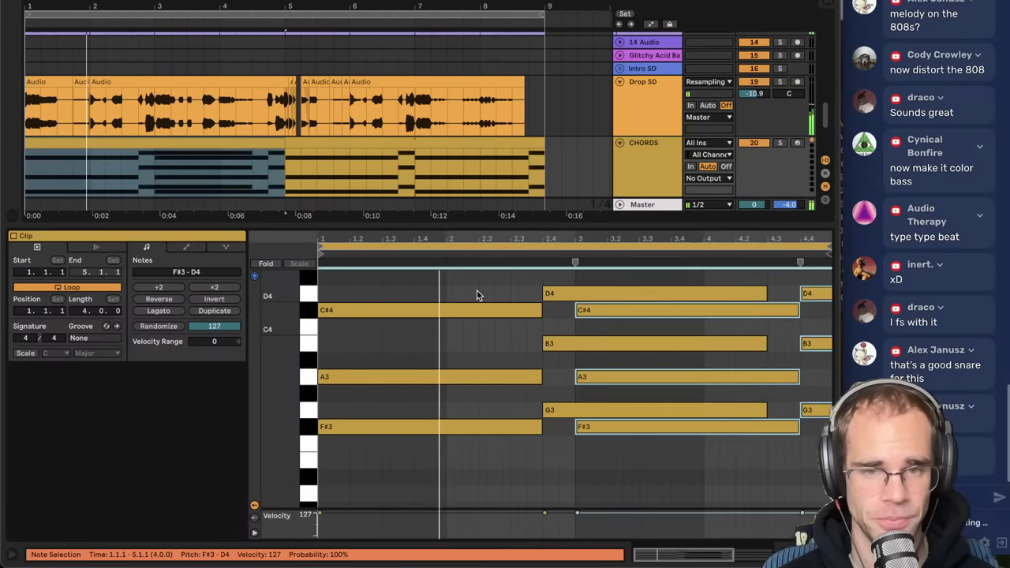
{"action": "scroll", "coordinate": [477, 291], "scroll_direction": "down", "scroll_amount": 2}
- Trim the G3, B3 and D4 notes at 2.4.1 so they end at the start of bar 3
{"action": "left_click_drag", "start_coordinate": [695, 442], "coordinate": [675, 288]}
{"action": "key", "text": "space"}
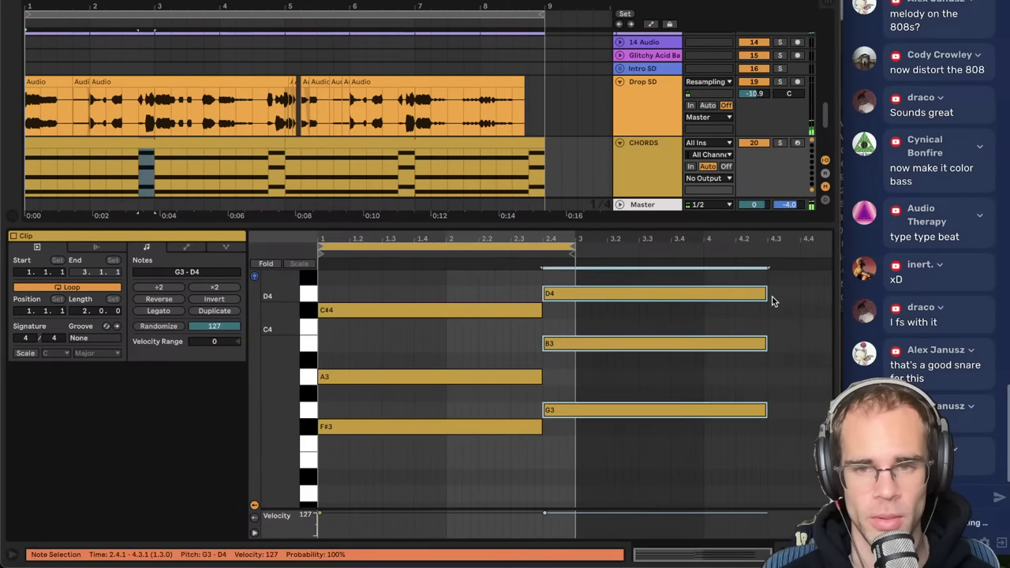
{"action": "key", "text": "space"}
{"action": "left_click_drag", "start_coordinate": [767, 295], "coordinate": [574, 309]}
{"action": "left_click", "coordinate": [615, 319]}
{"action": "key", "text": "space"}
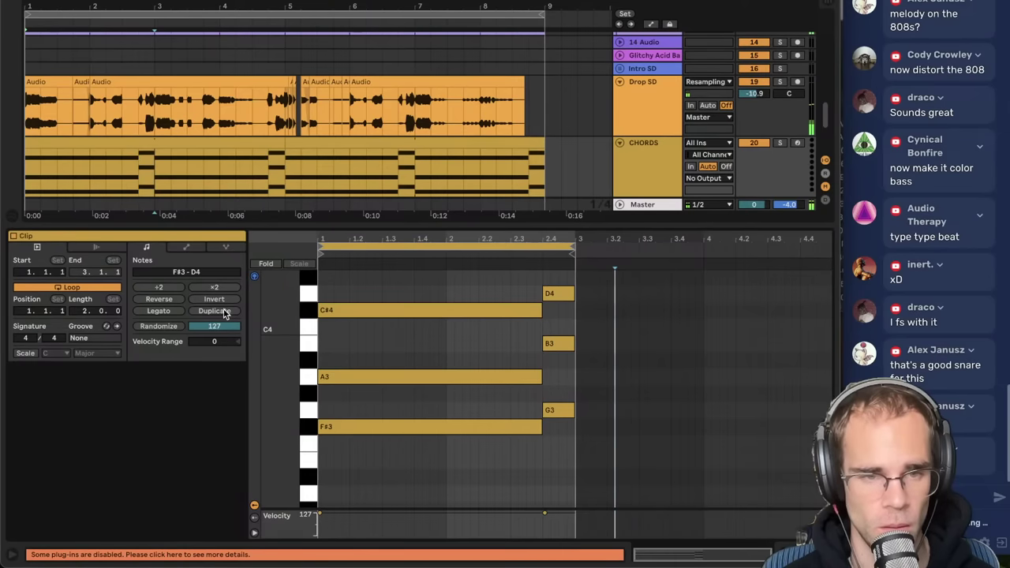
- Duplicate the first CHORDS clip's loop to four bars, replacing the final G3–D4 chord by extending the second F#3–C#4 chord to 5.1.1
{"action": "left_click", "coordinate": [213, 311]}
{"action": "key", "text": "space"}
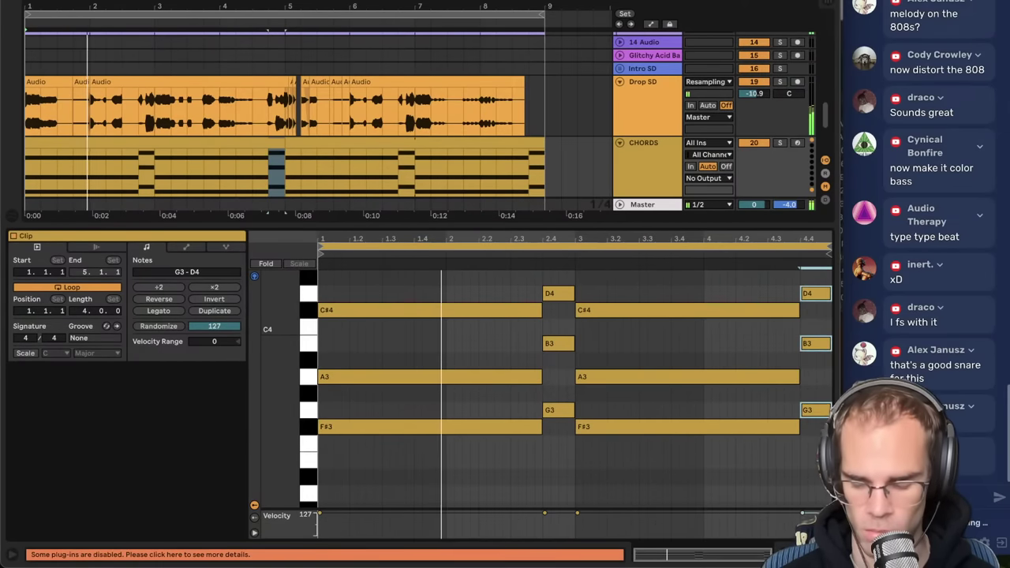
{"action": "key", "text": "Delete"}
{"action": "left_click_drag", "start_coordinate": [777, 452], "coordinate": [815, 320]}
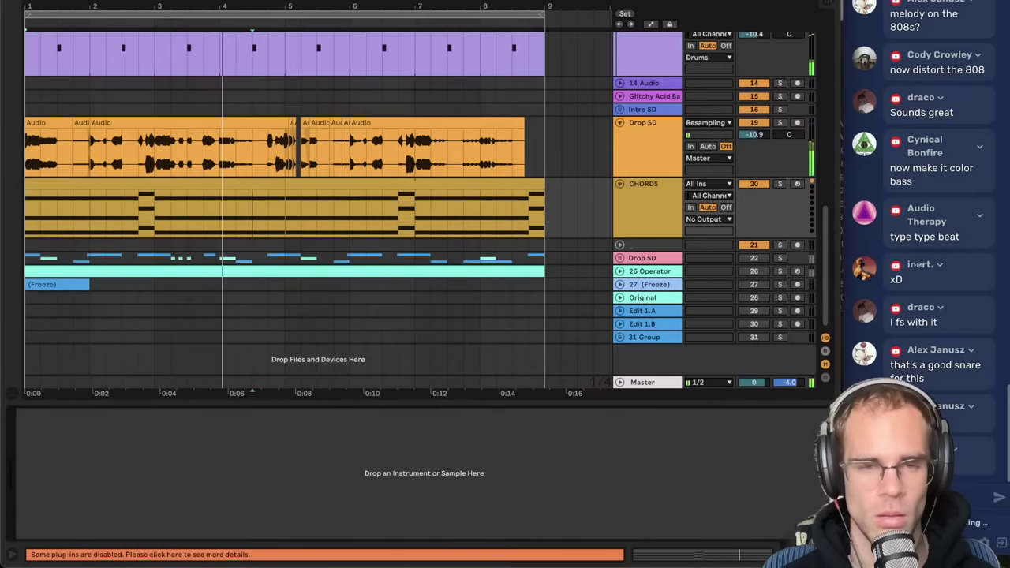
- Open the CHORDS clip at bar 5 and add a D#3 note at its start, below the F#3 chord
{"action": "left_click", "coordinate": [310, 189]}
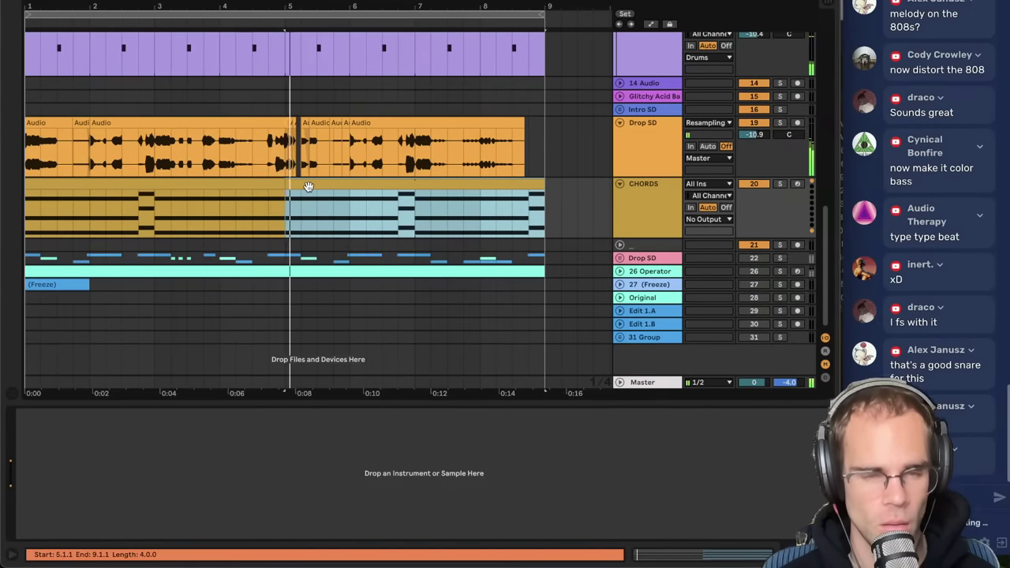
{"action": "double_click", "coordinate": [308, 186]}
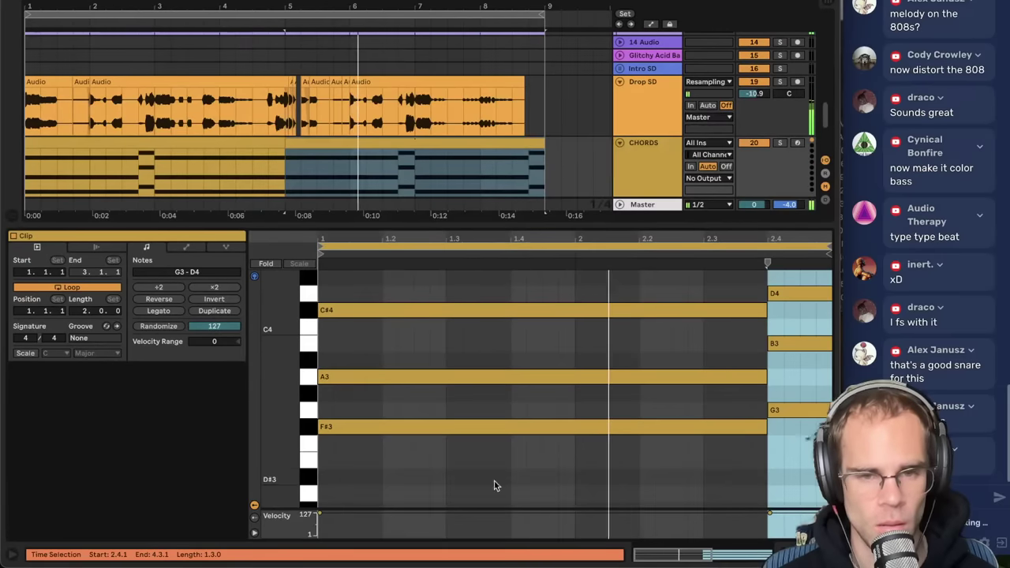
{"action": "scroll", "coordinate": [345, 473], "scroll_direction": "down", "scroll_amount": 1}
{"action": "double_click", "coordinate": [329, 457]}
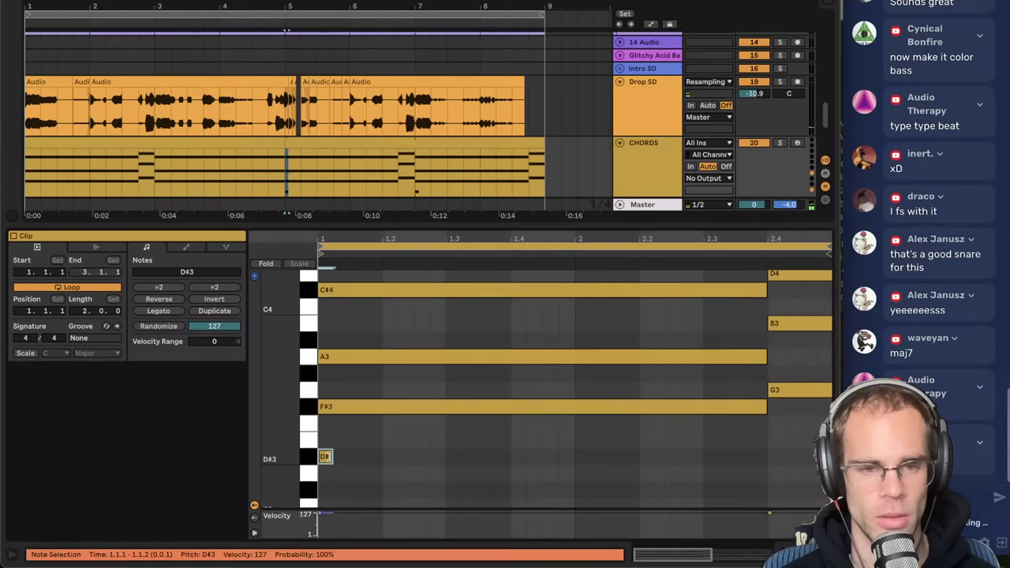
- Stretch the short D#3 note under the bar 5 chord to 2.4.1 and lower it to D3
{"action": "left_click_drag", "start_coordinate": [330, 457], "coordinate": [766, 464]}
{"action": "key", "text": "space"}
{"action": "left_click_drag", "start_coordinate": [495, 457], "coordinate": [493, 473]}
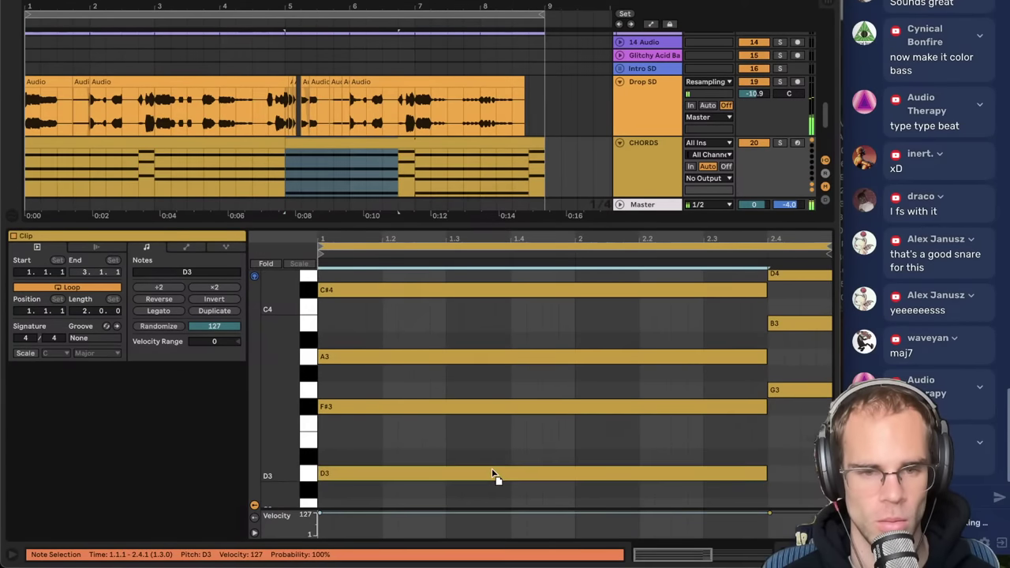
{"action": "left_click", "coordinate": [490, 446]}
{"action": "key", "text": "space"}
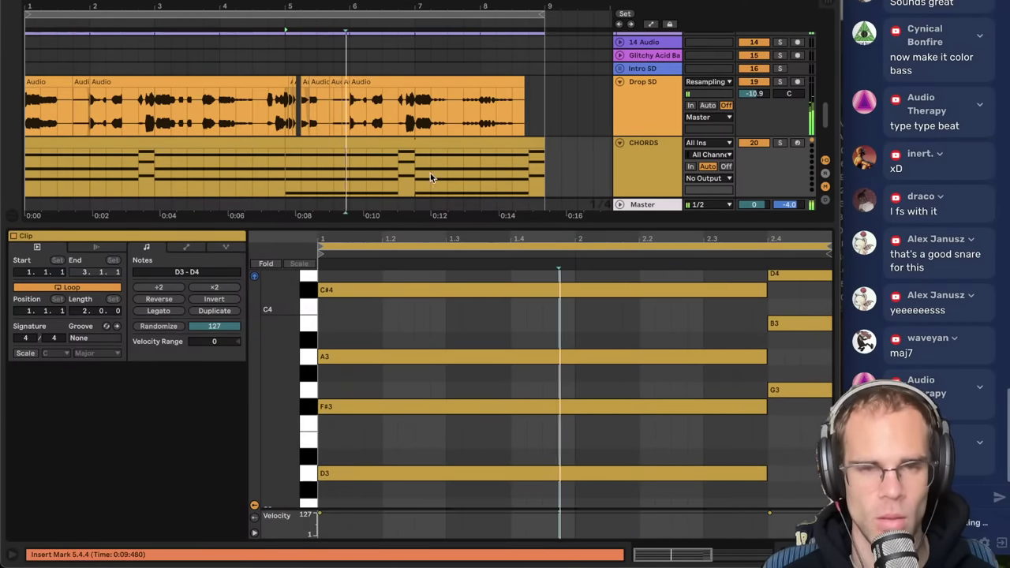
- Delete the G3–B3–D4 chord ending both CHORDS clips in bars 5–8 and extend the D3–C#4 notes to the clip end with Legato
{"action": "left_click", "coordinate": [430, 178]}
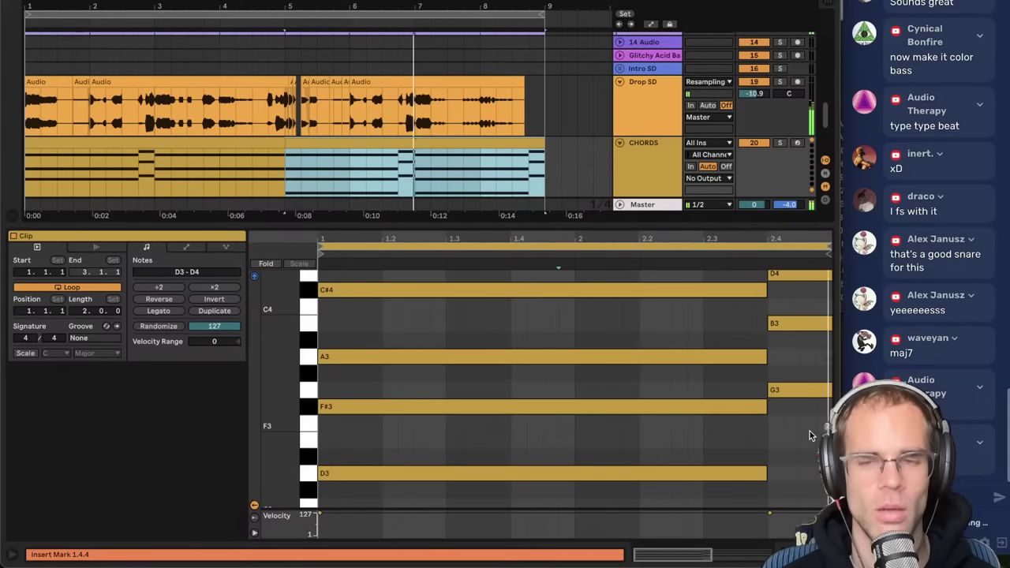
{"action": "left_click_drag", "start_coordinate": [810, 435], "coordinate": [801, 159]}
{"action": "key", "text": "Delete"}
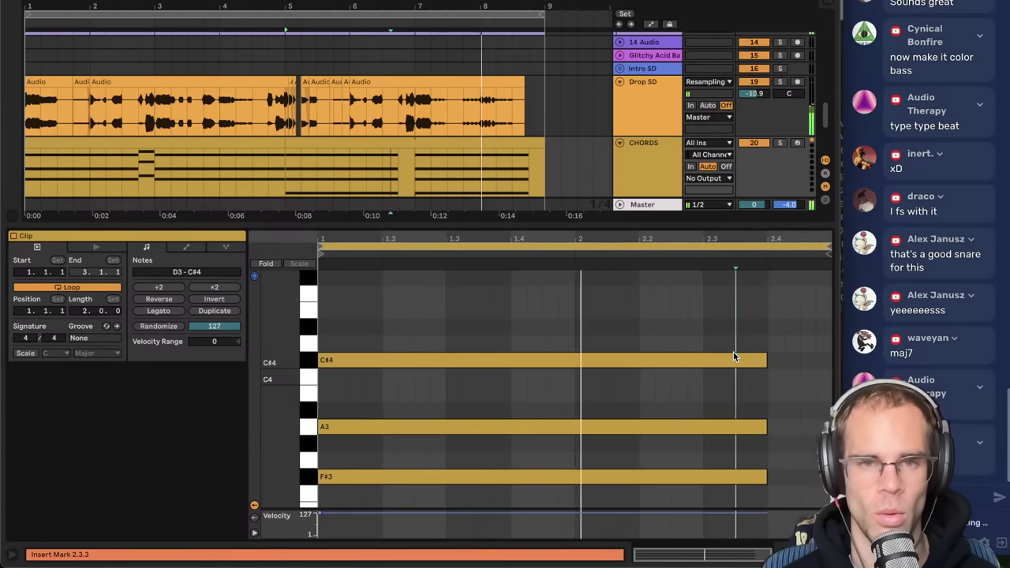
{"action": "key", "text": "ctrl+a"}
{"action": "left_click", "coordinate": [155, 312]}
{"action": "left_click", "coordinate": [637, 284]}
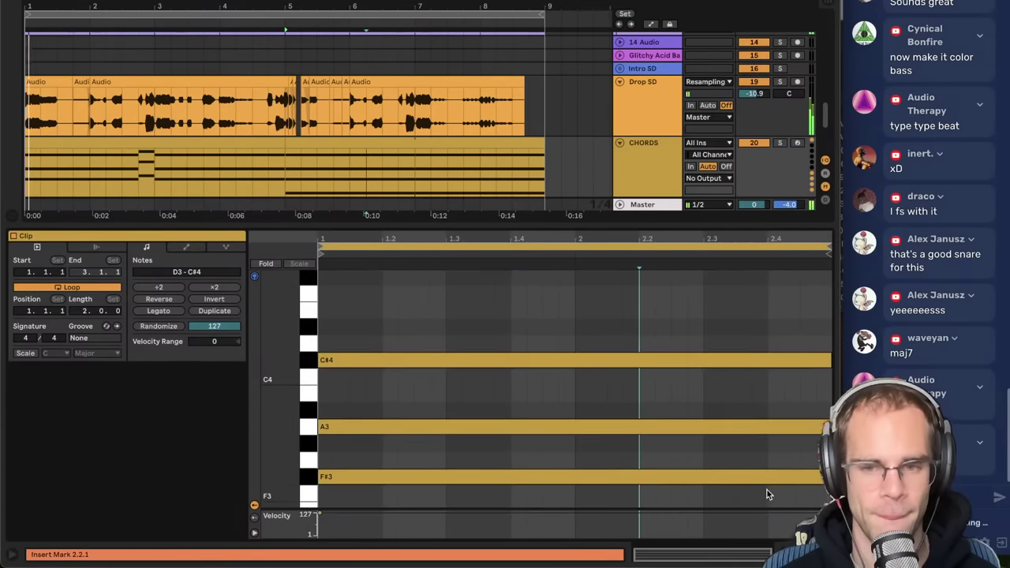
- Add the OTT preset after Spectral Resonator on the orange Drop SD audio track
{"action": "key", "text": "shift+Tab"}
{"action": "left_click", "coordinate": [632, 198]}
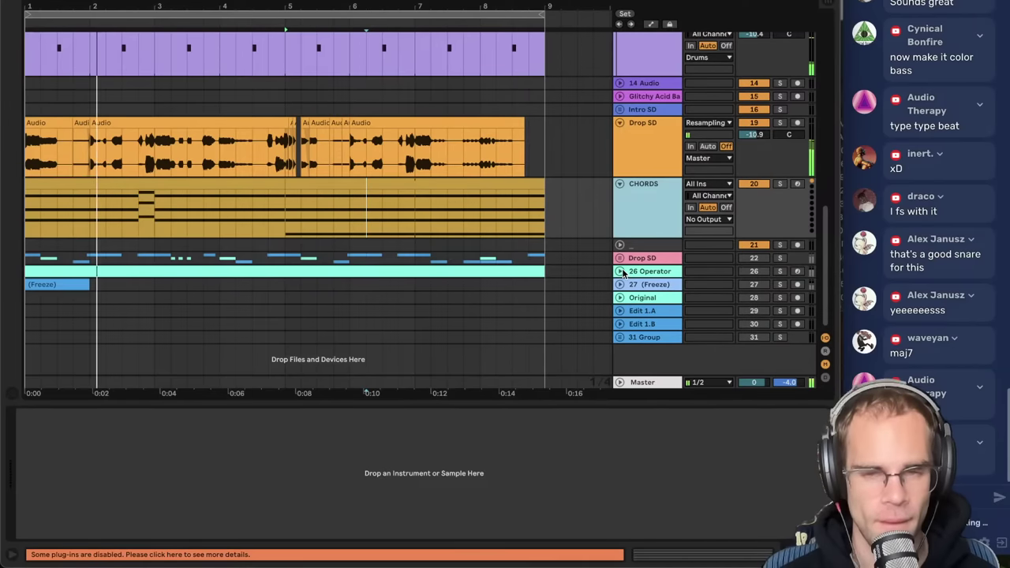
{"action": "left_click", "coordinate": [620, 258]}
{"action": "left_click", "coordinate": [620, 258]}
{"action": "left_click", "coordinate": [628, 161]}
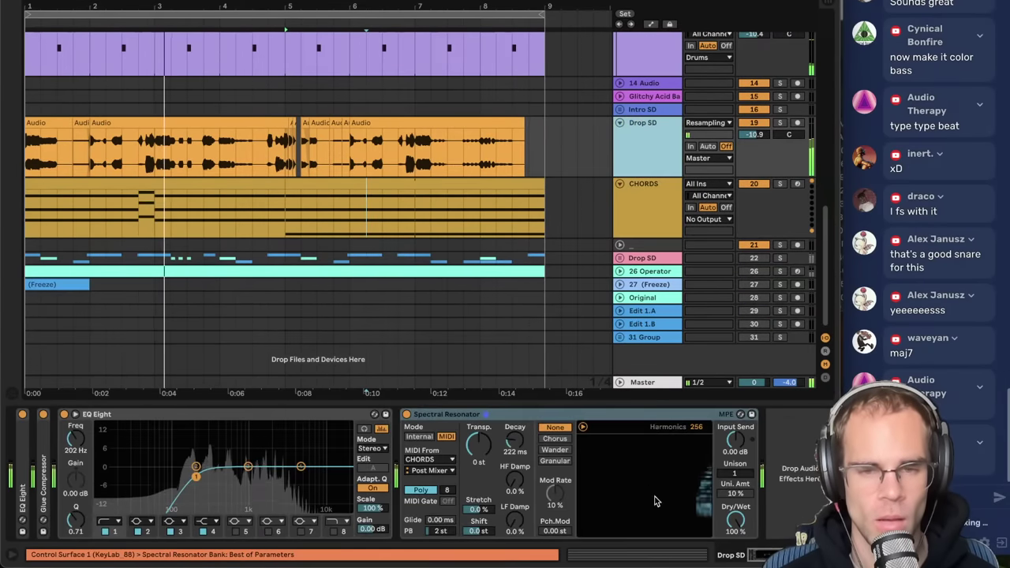
{"action": "key", "text": "ctrl+f"}
{"action": "type", "text": "ott"}
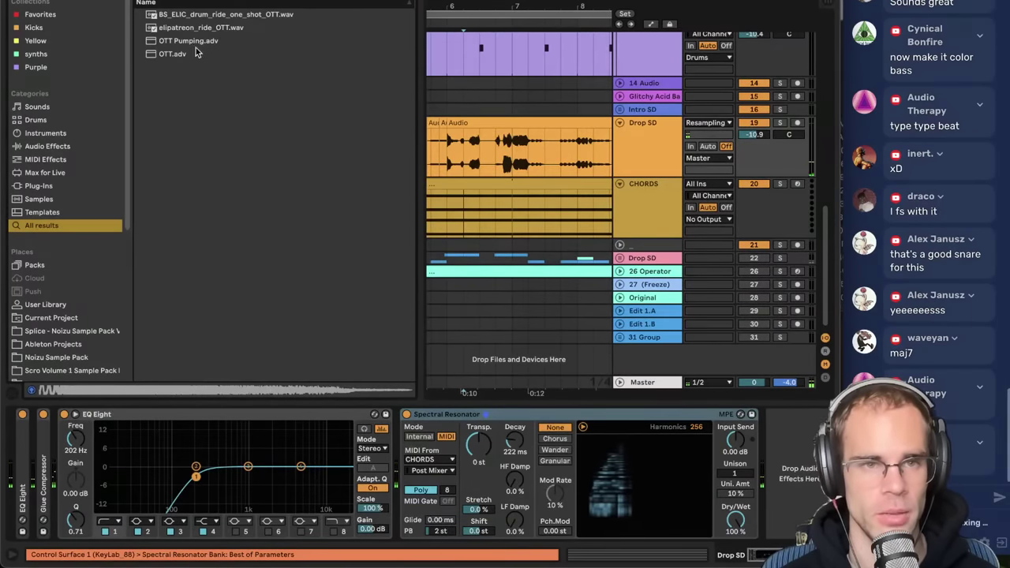
{"action": "double_click", "coordinate": [196, 52]}
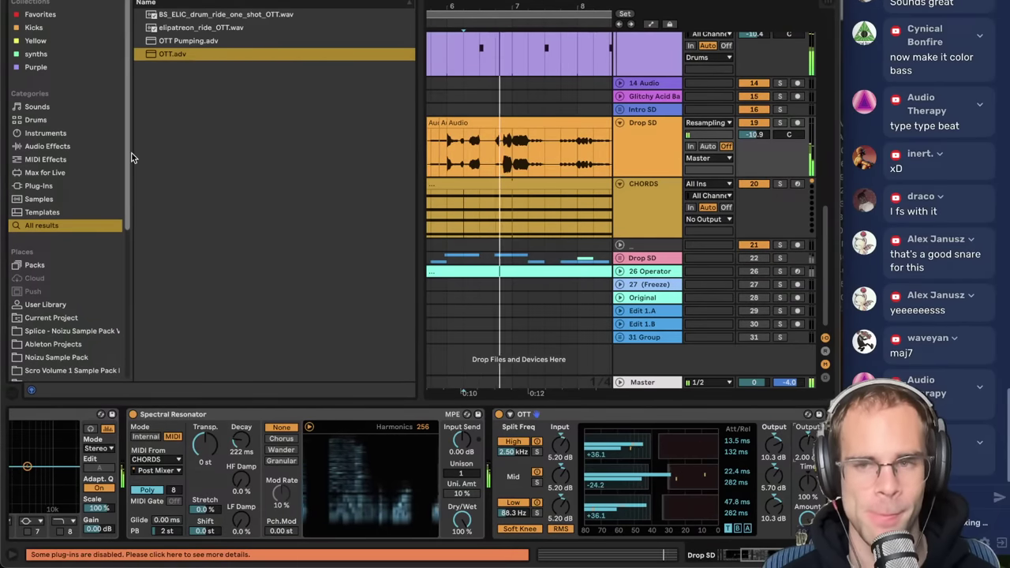
{"action": "key", "text": "ctrl+alt+b"}
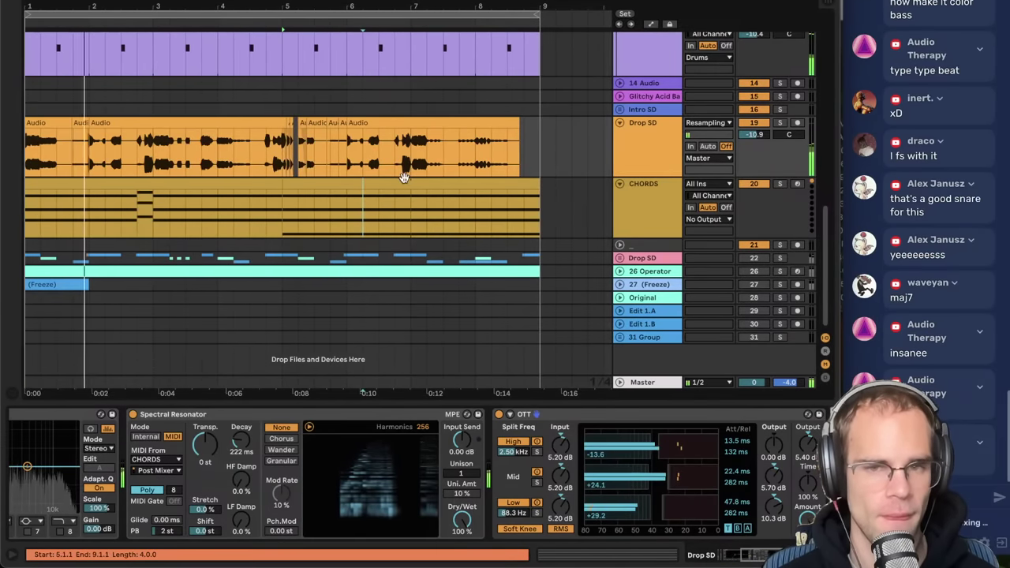
- Examine the snare, hi-hat, kick and 808 tracks and their device chains, from the Drop SD group up to Subs
{"action": "left_click", "coordinate": [662, 257]}
{"action": "scroll", "coordinate": [660, 243], "scroll_direction": "up", "scroll_amount": 5}
{"action": "left_click", "coordinate": [660, 235]}
{"action": "scroll", "coordinate": [661, 227], "scroll_direction": "up", "scroll_amount": 4}
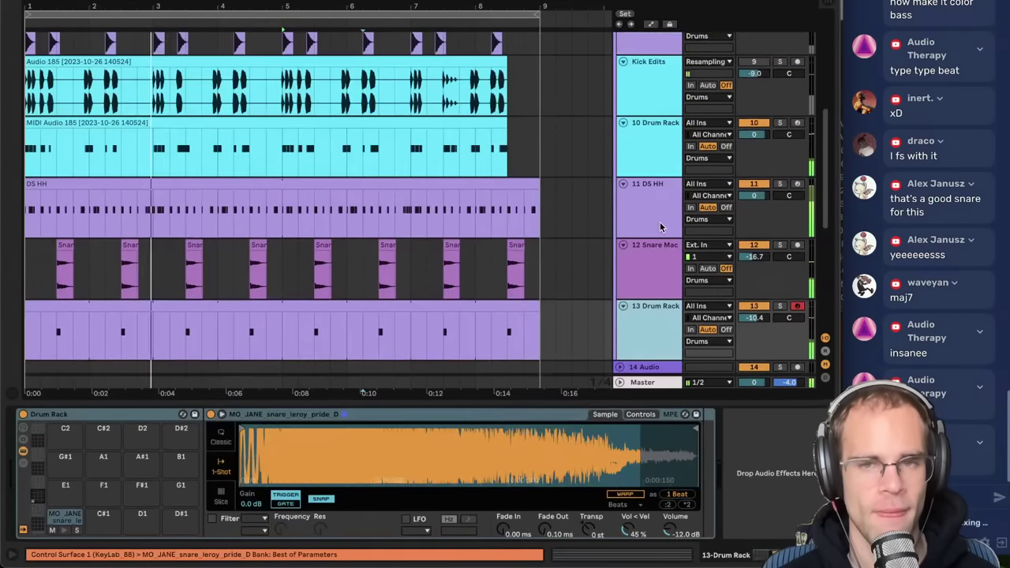
{"action": "left_click", "coordinate": [653, 257]}
{"action": "scroll", "coordinate": [653, 255], "scroll_direction": "up", "scroll_amount": 3}
{"action": "left_click", "coordinate": [652, 255]}
{"action": "scroll", "coordinate": [652, 259], "scroll_direction": "up", "scroll_amount": 3}
{"action": "left_click", "coordinate": [651, 265]}
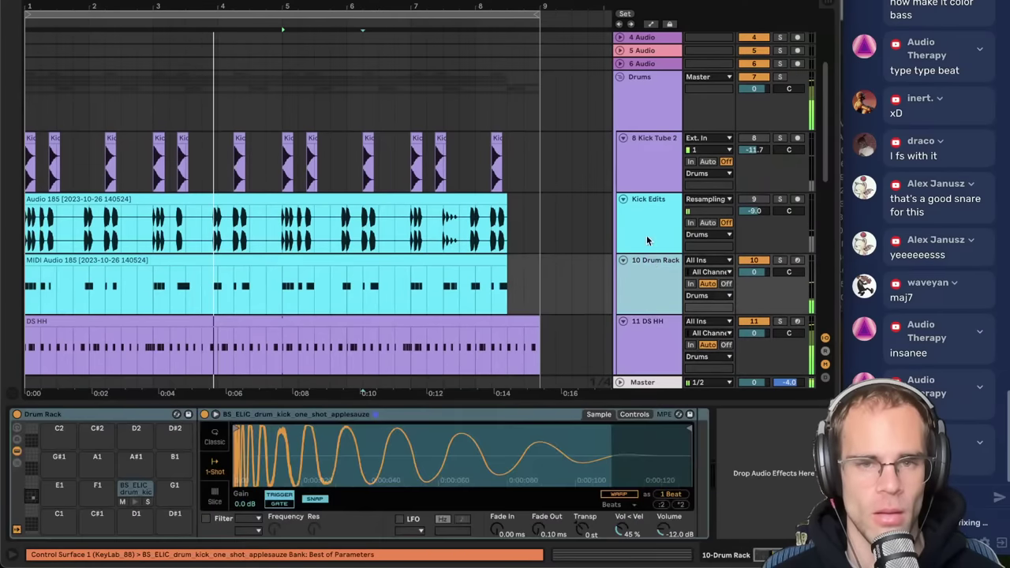
{"action": "left_click", "coordinate": [647, 240]}
{"action": "scroll", "coordinate": [647, 241], "scroll_direction": "up", "scroll_amount": 3}
{"action": "left_click", "coordinate": [639, 201]}
{"action": "left_click", "coordinate": [645, 175]}
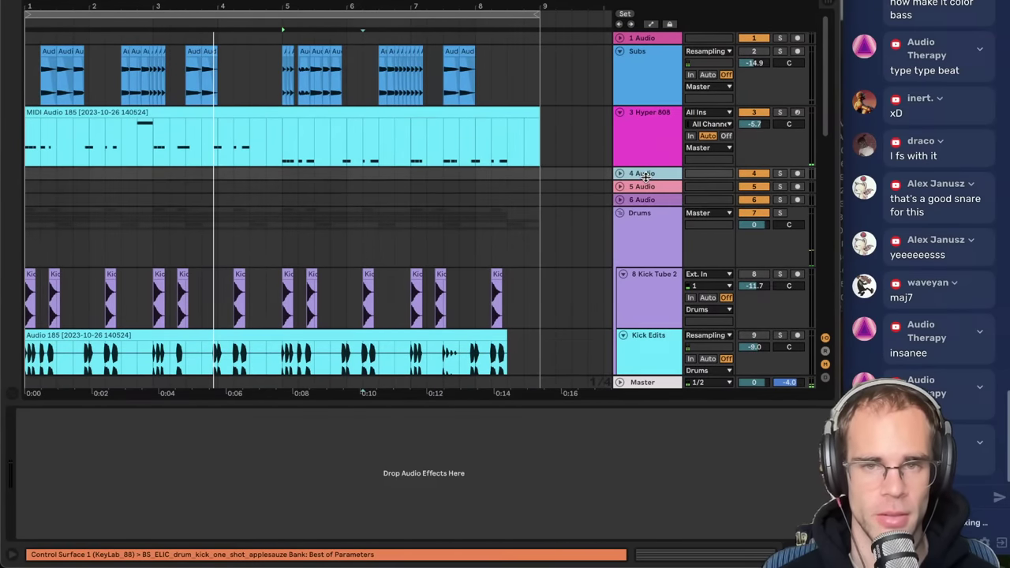
{"action": "scroll", "coordinate": [636, 181], "scroll_direction": "down", "scroll_amount": 10}
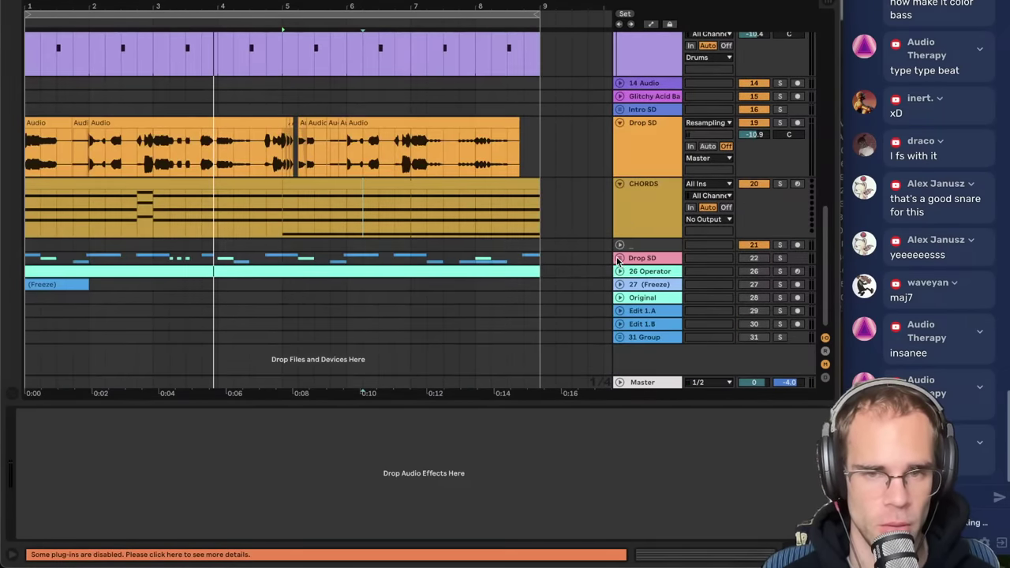
- Unfold the Drop SD group and audition the frozen clips on track 23 in solo
{"action": "left_click", "coordinate": [619, 259]}
{"action": "left_click", "coordinate": [632, 263]}
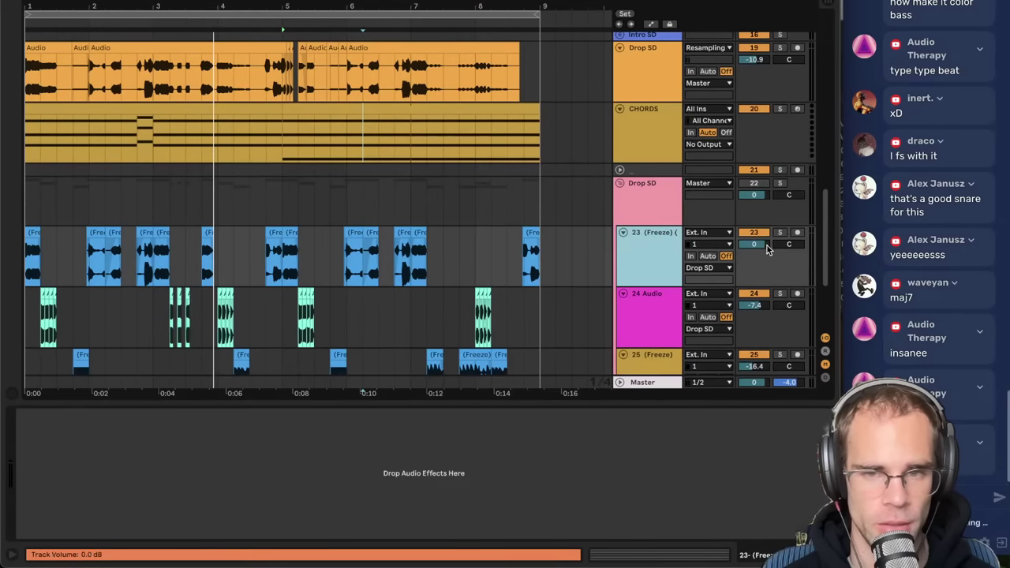
{"action": "key", "text": "super+alt+b"}
{"action": "left_click", "coordinate": [34, 226]}
{"action": "left_click", "coordinate": [451, 232]}
{"action": "key", "text": "space"}
{"action": "left_click", "coordinate": [84, 1]}
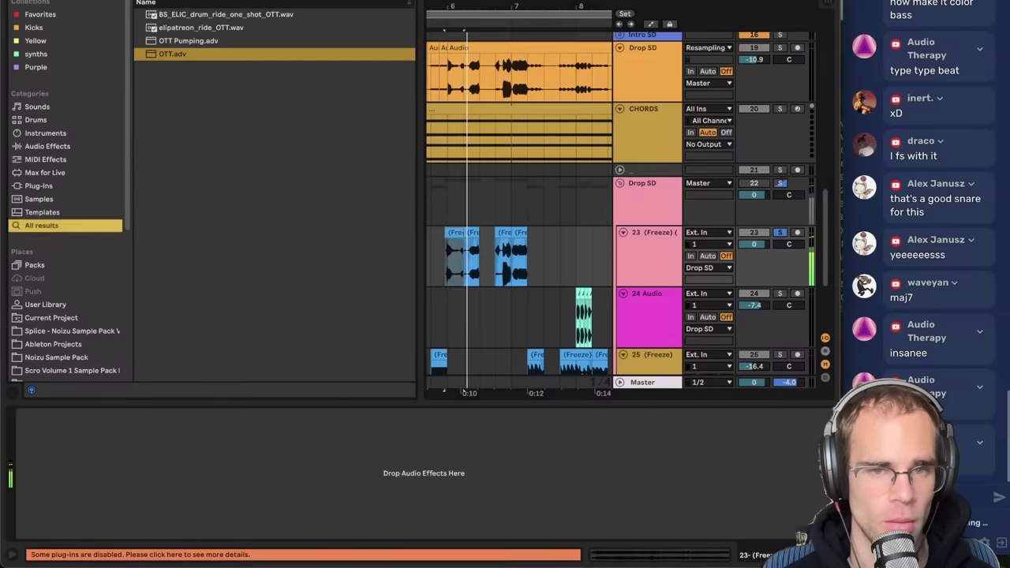
{"action": "key", "text": "super+alt+b"}
{"action": "left_click", "coordinate": [44, 247]}
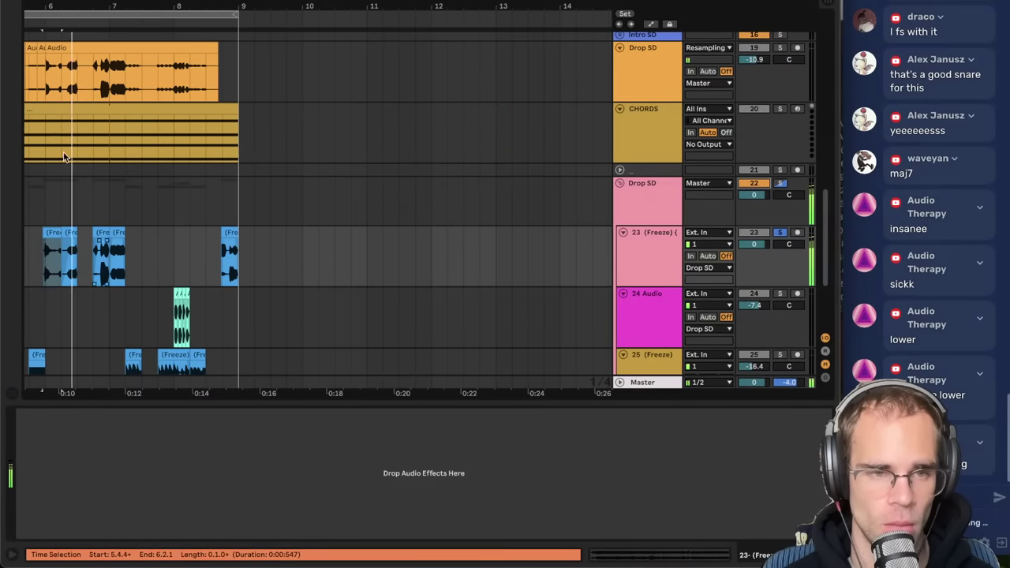
{"action": "left_click_drag", "start_coordinate": [84, 6], "coordinate": [489, 22]}
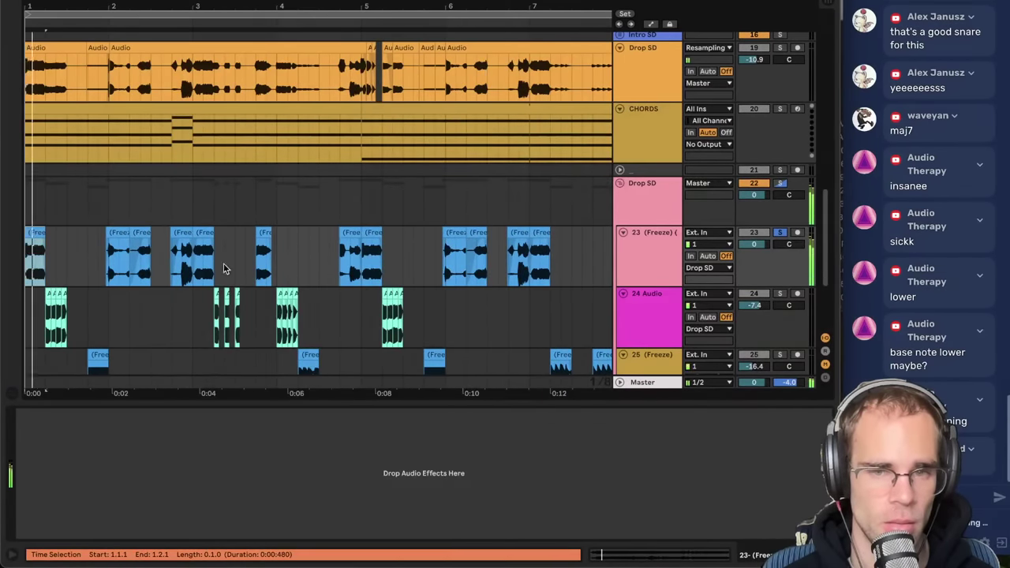
- Copy the first frozen clip of track 23 to a new audio track below the Drop SD group, starting at bar 1
{"action": "scroll", "coordinate": [224, 263], "scroll_direction": "down", "scroll_amount": 3}
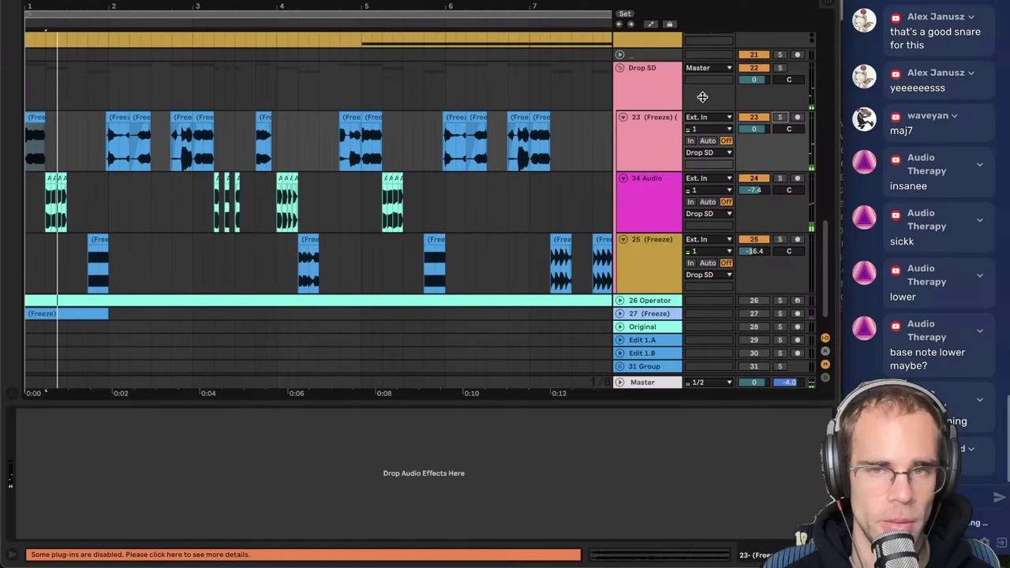
{"action": "scroll", "coordinate": [655, 149], "scroll_direction": "up", "scroll_amount": 1}
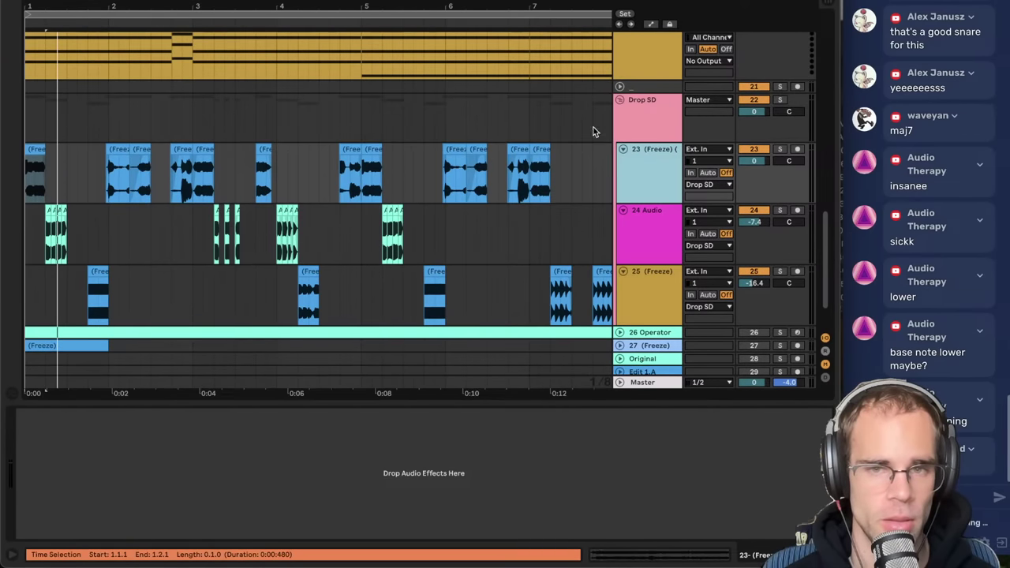
{"action": "left_click", "coordinate": [30, 149]}
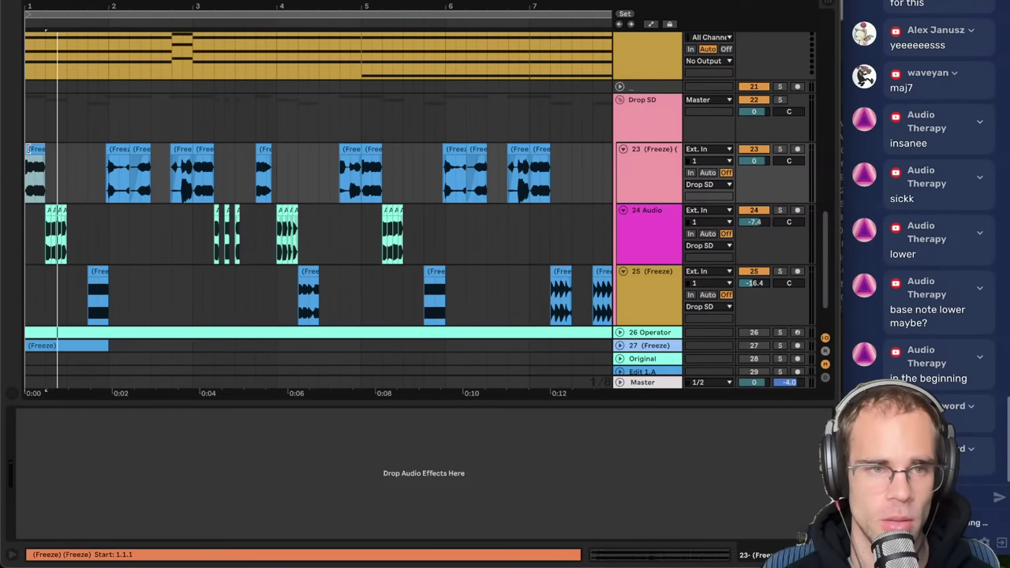
{"action": "left_click", "coordinate": [621, 101]}
{"action": "key", "text": "super+t"}
{"action": "key", "text": "super+v"}
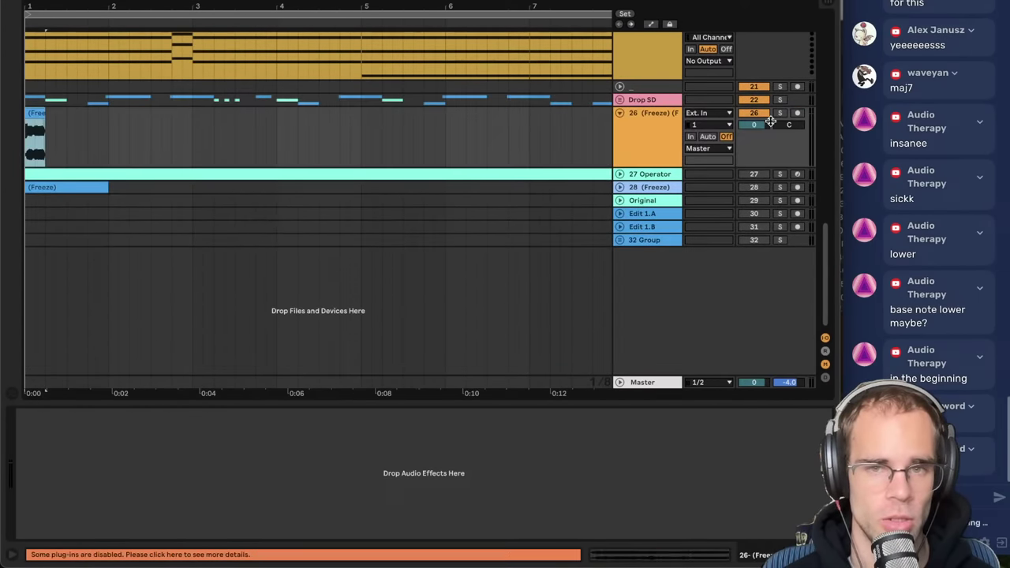
- Add Echo to the new frozen-clip track, with Reverb at 29% and Dry/Wet at 38%
{"action": "left_click", "coordinate": [655, 137]}
{"action": "key", "text": "super+f"}
{"action": "type", "text": "echo"}
{"action": "key", "text": "Down"}
{"action": "key", "text": "Return"}
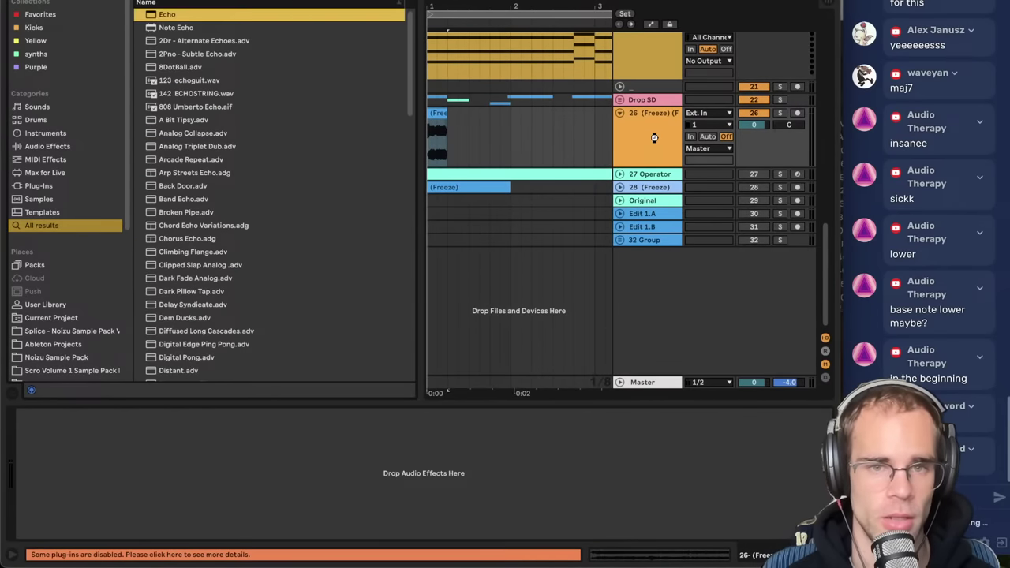
{"action": "key", "text": "Return"}
{"action": "key", "text": "space"}
{"action": "left_click_drag", "start_coordinate": [324, 438], "coordinate": [322, 439]}
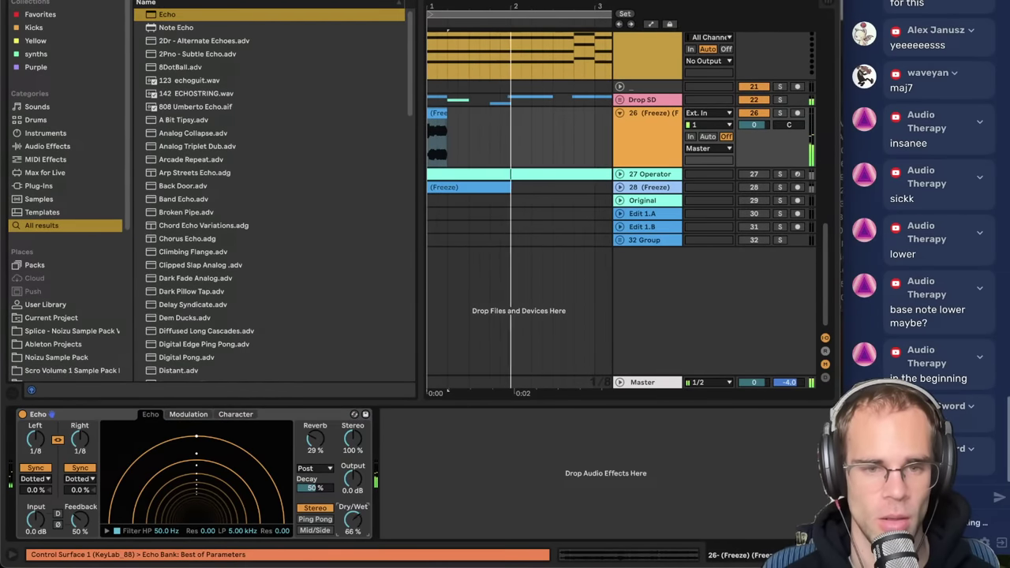
{"action": "left_click", "coordinate": [638, 134]}
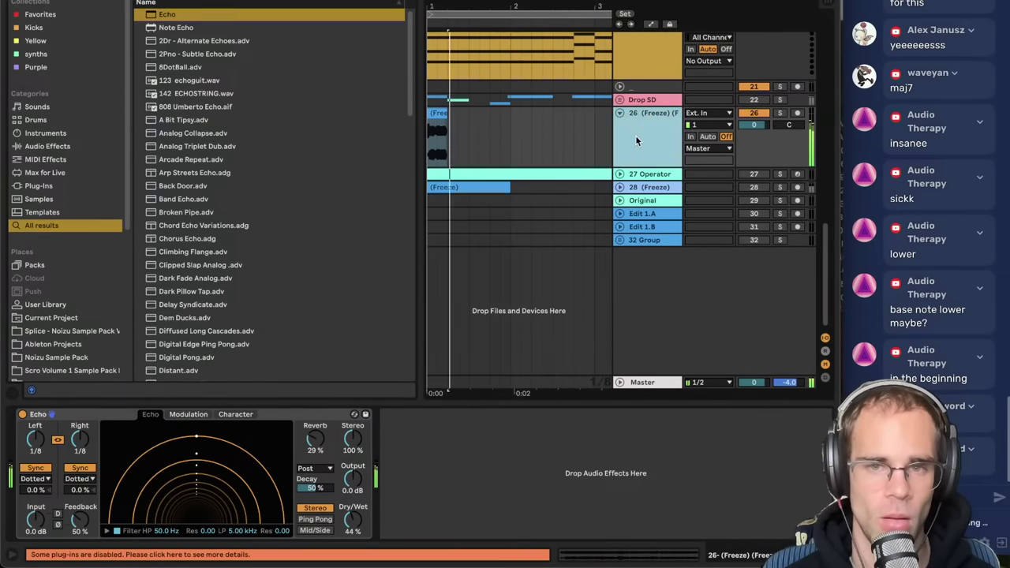
{"action": "left_click", "coordinate": [466, 143]}
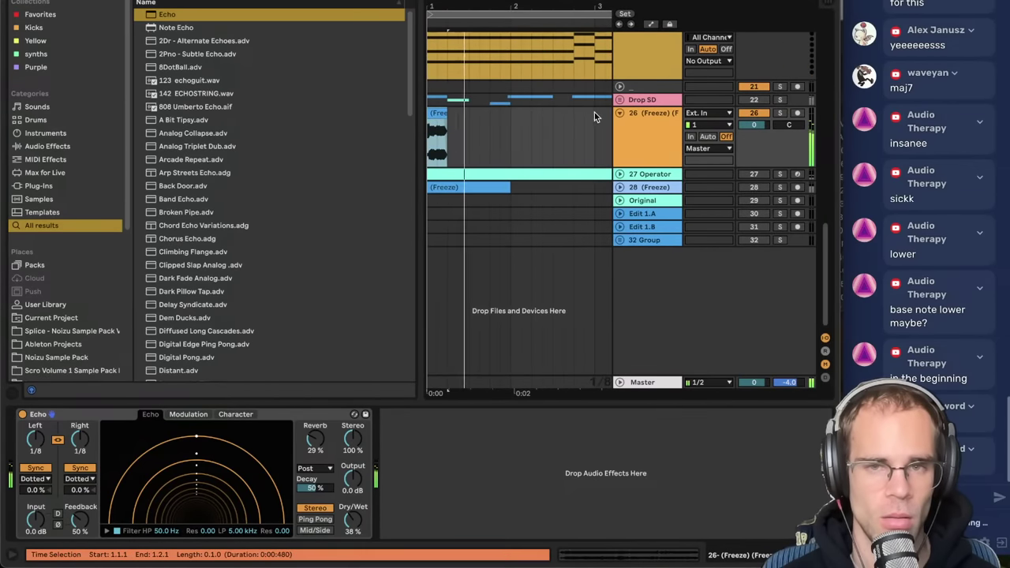
- Copy Spectral Resonator from the orange Drop SD track and paste it after Echo on track 26
{"action": "scroll", "coordinate": [626, 134], "scroll_direction": "up", "scroll_amount": 2}
{"action": "left_click", "coordinate": [637, 134]}
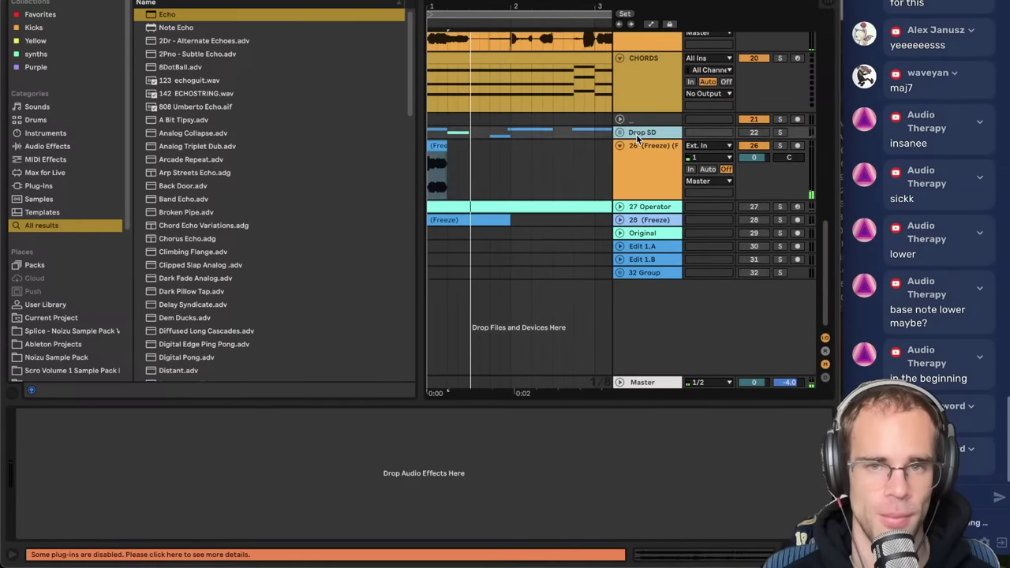
{"action": "left_click", "coordinate": [645, 79]}
{"action": "scroll", "coordinate": [645, 79], "scroll_direction": "up", "scroll_amount": 5}
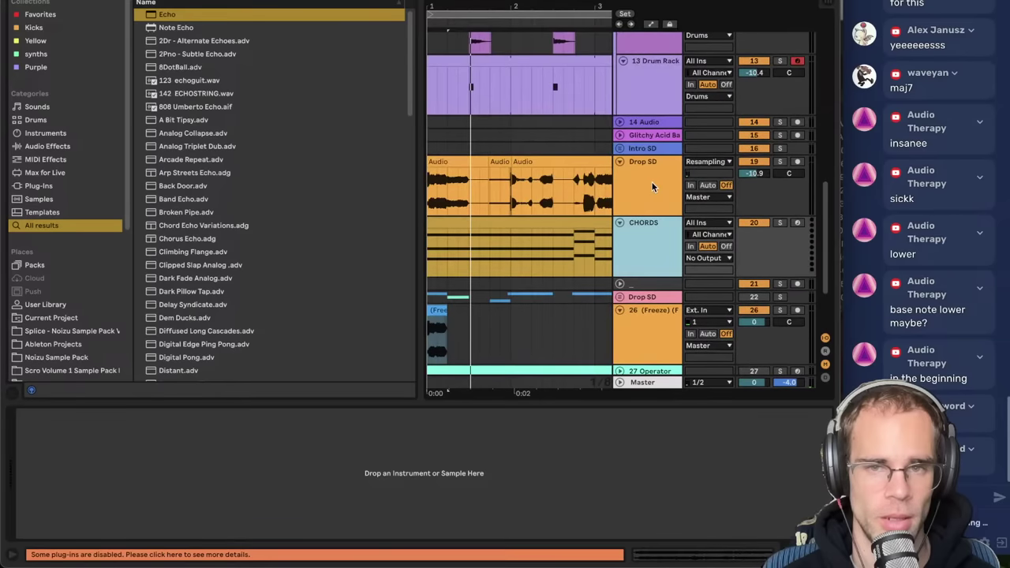
{"action": "left_click", "coordinate": [652, 181]}
{"action": "left_click", "coordinate": [382, 417]}
{"action": "scroll", "coordinate": [630, 311], "scroll_direction": "down", "scroll_amount": 2}
{"action": "left_click", "coordinate": [630, 311]}
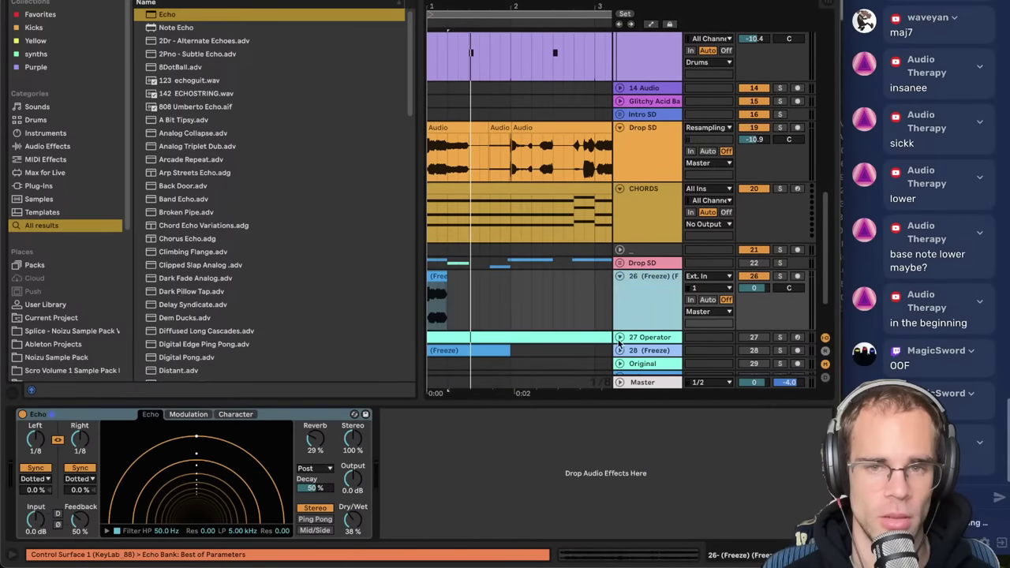
{"action": "left_click", "coordinate": [520, 452]}
{"action": "key", "text": "ctrl+v"}
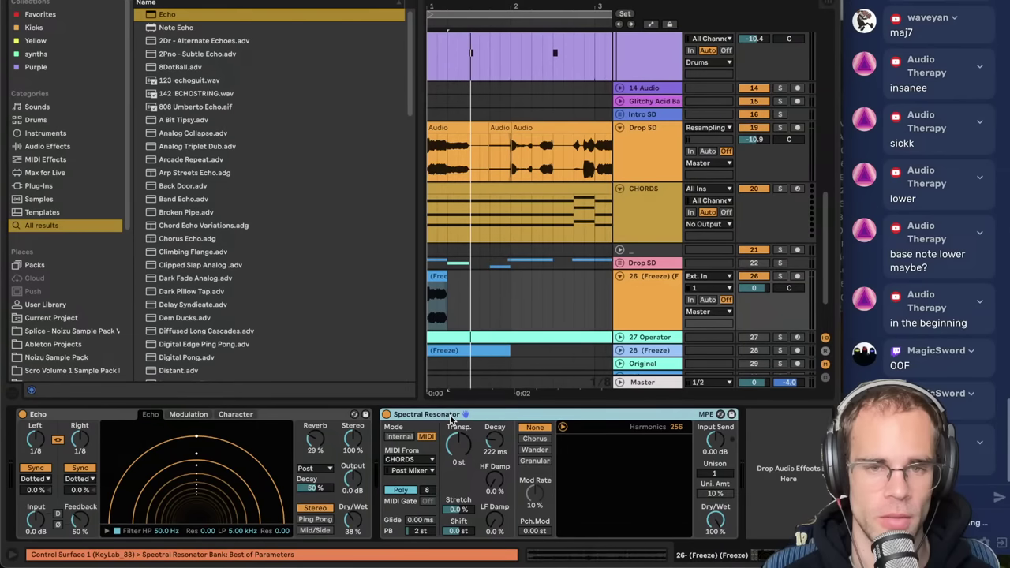
- Audition track 26 with the pasted Spectral Resonator and switch the device off
{"action": "key", "text": "space"}
{"action": "left_click", "coordinate": [668, 296]}
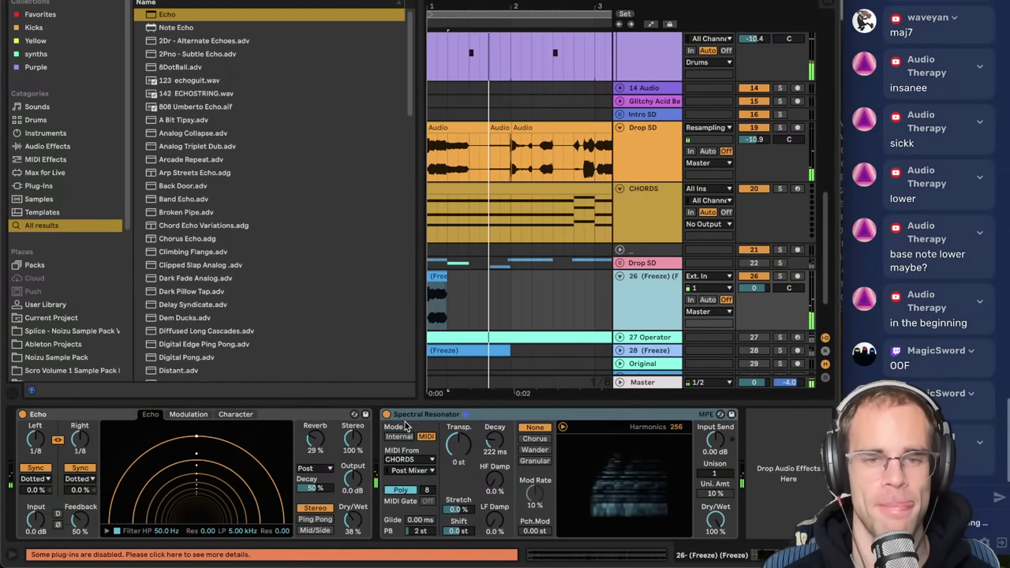
{"action": "left_click", "coordinate": [387, 416]}
- Open the frozen clip on track 26 and raise its pitch to +5 semitones during playback
{"action": "key", "text": "space"}
{"action": "double_click", "coordinate": [444, 279]}
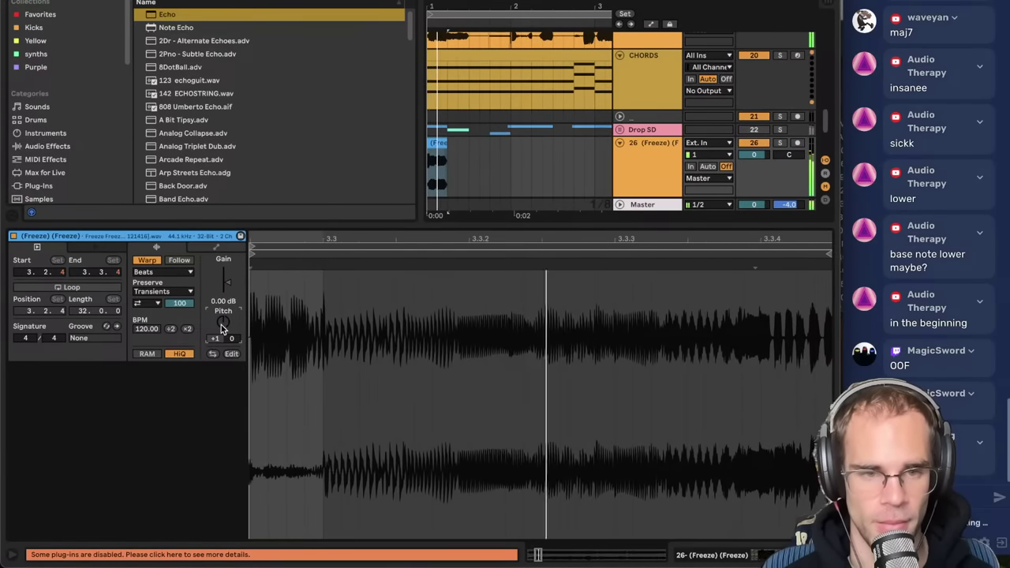
{"action": "scroll", "coordinate": [222, 330], "scroll_direction": "up", "scroll_amount": 2}
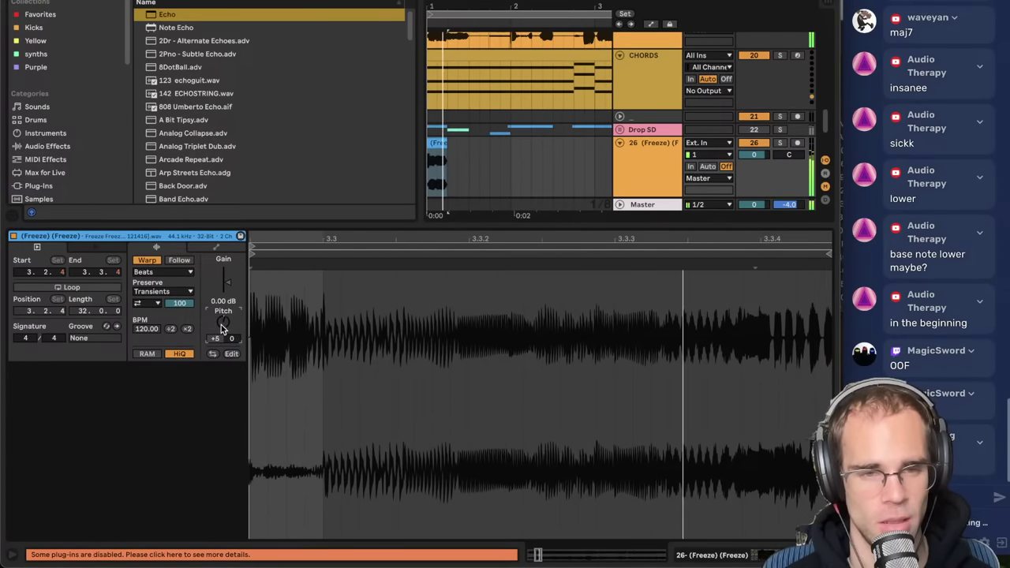
- Add MAutoPitch to the end of track 26's device chain and delete the Spectral Resonator before it
{"action": "key", "text": "shift+Tab"}
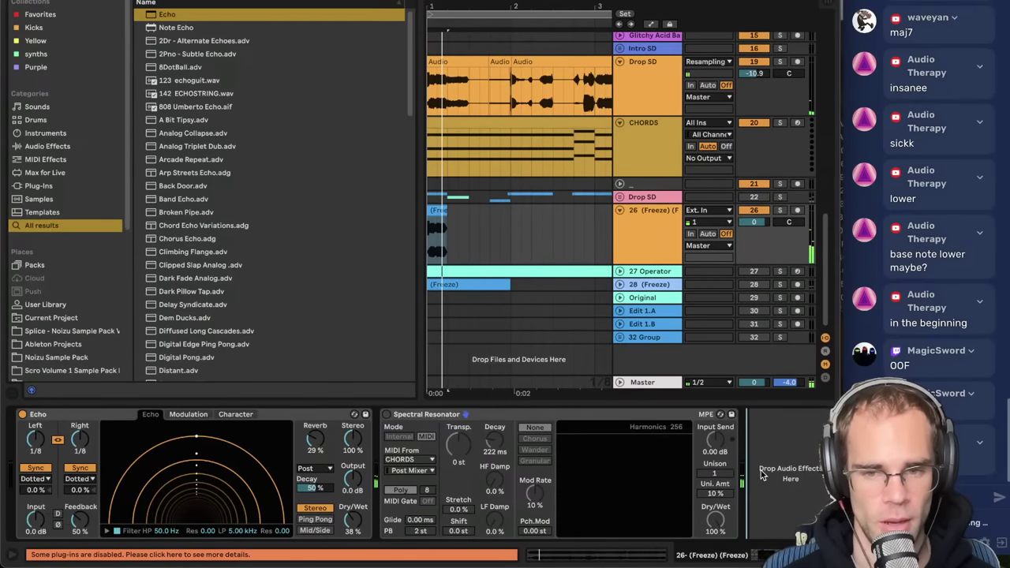
{"action": "key", "text": "ctrl+f"}
{"action": "key", "text": "Down"}
{"action": "key", "text": "Down"}
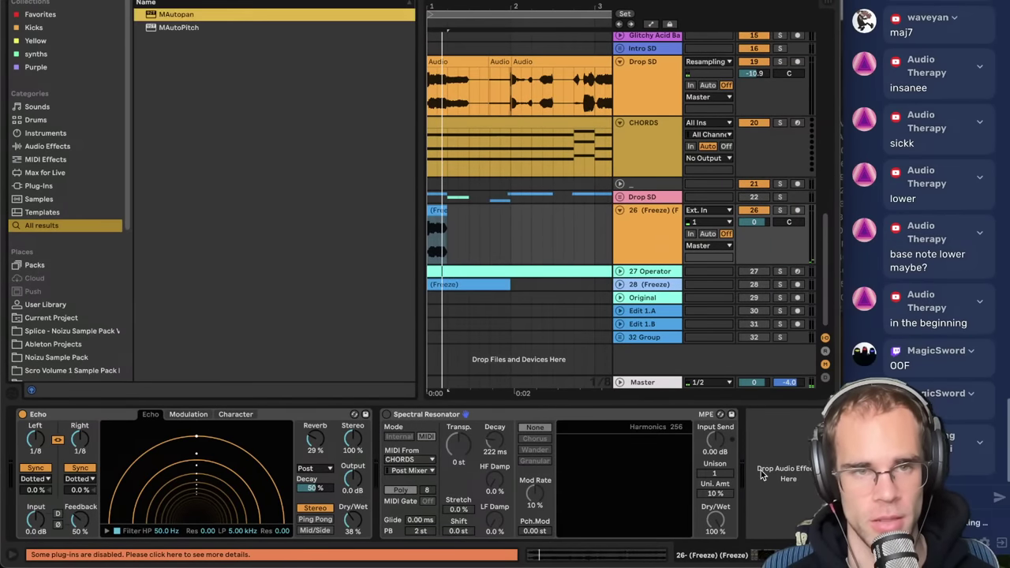
{"action": "key", "text": "Return"}
{"action": "left_click", "coordinate": [475, 415]}
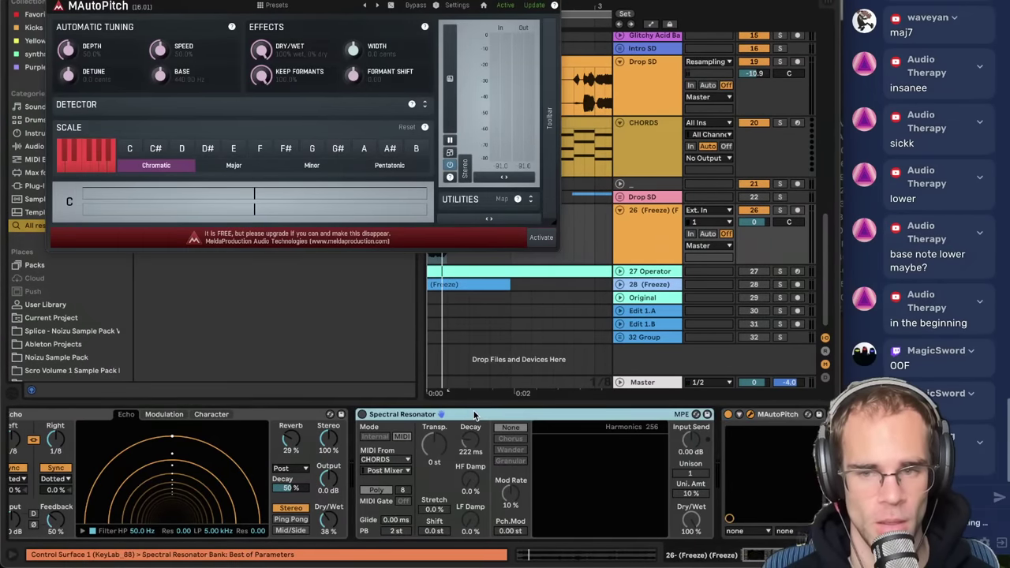
{"action": "key", "text": "Delete"}
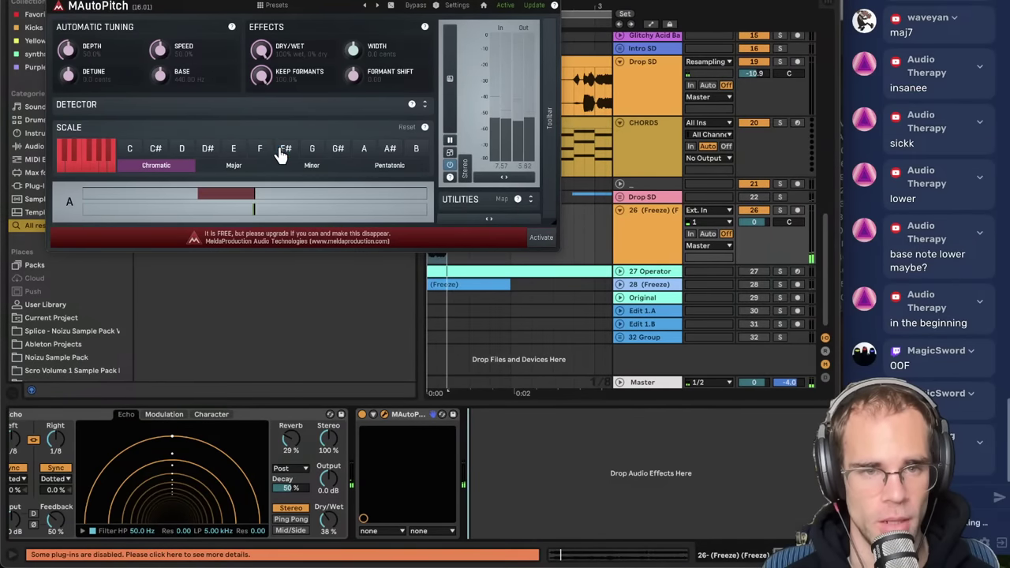
- Set MAutoPitch to the Major scale with Depth at 100%, close its window and start playback
{"action": "left_click", "coordinate": [266, 164]}
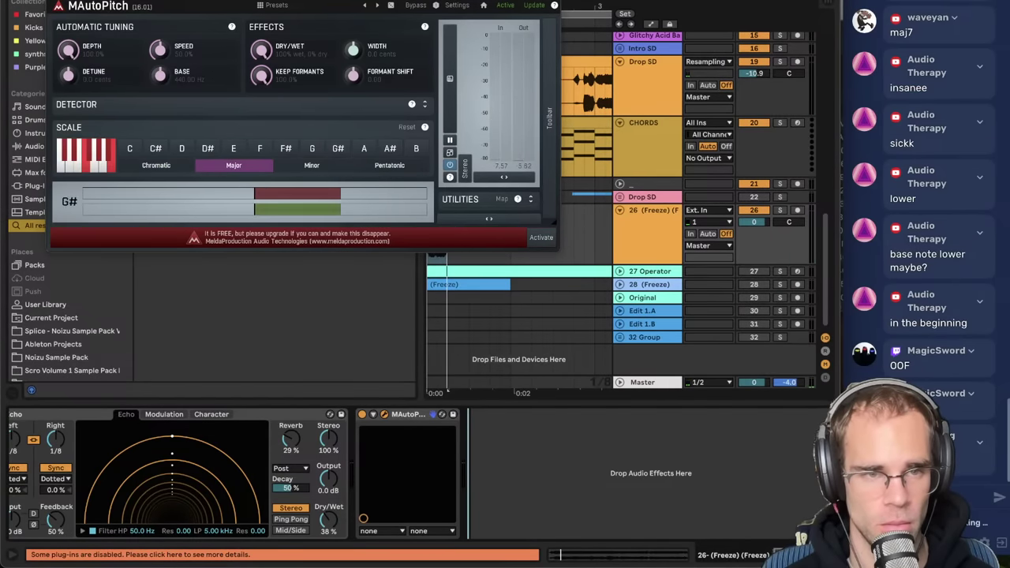
{"action": "key", "text": "space"}
{"action": "key", "text": "super+w"}
- Raise the frozen clip's pitch on track 26 to +29 semitones and lower the track volume to -8.7 dB
{"action": "double_click", "coordinate": [437, 211]}
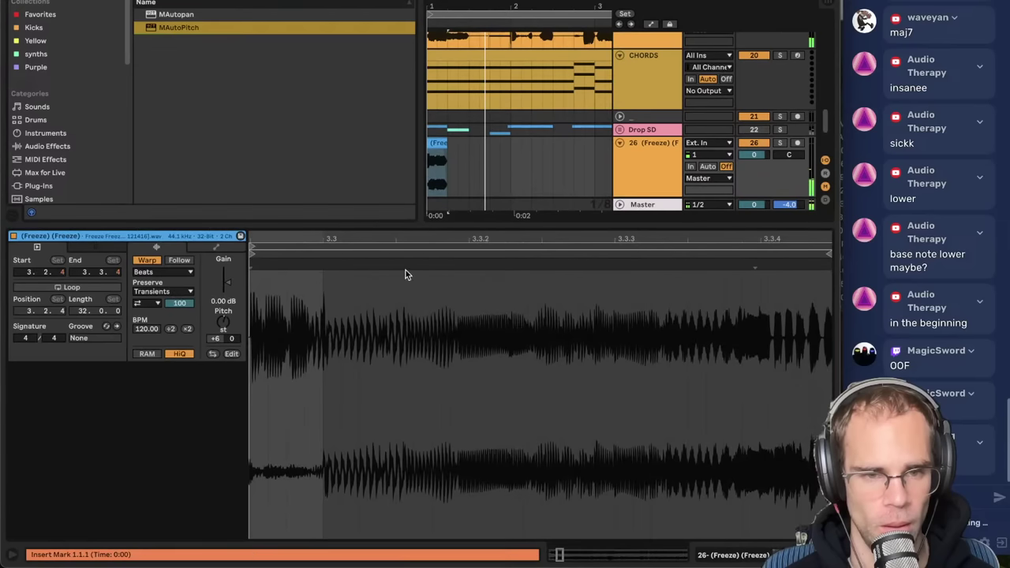
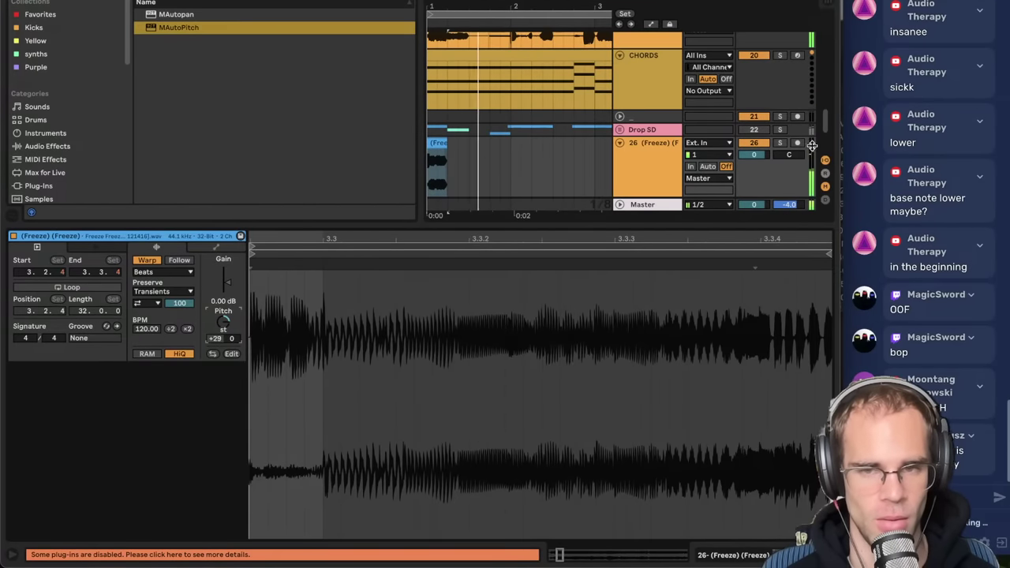
{"action": "left_click", "coordinate": [674, 170]}
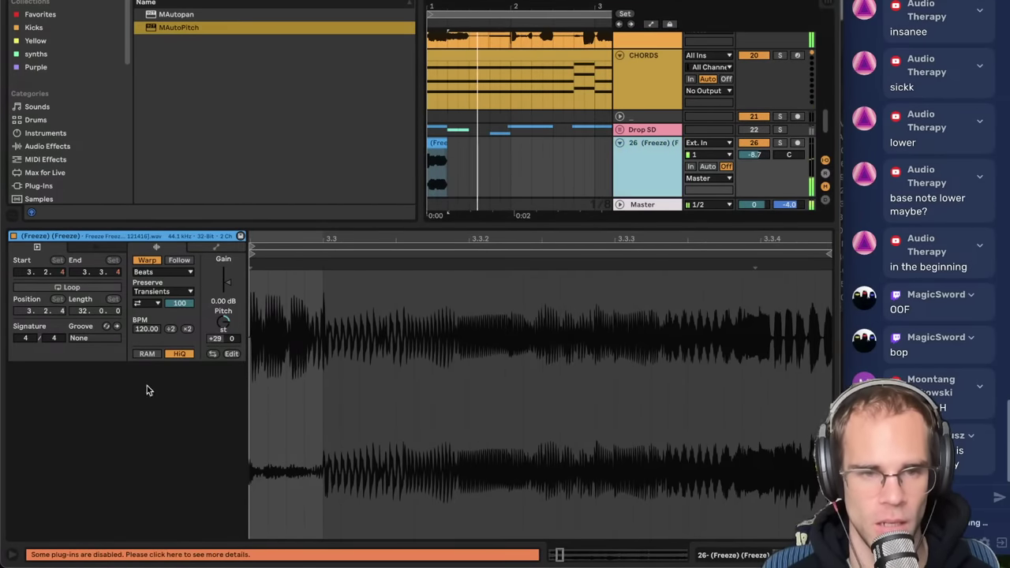
- Set both Echo delay times on track 26 to 1/4 in Notes mode
{"action": "key", "text": "shift+Tab"}
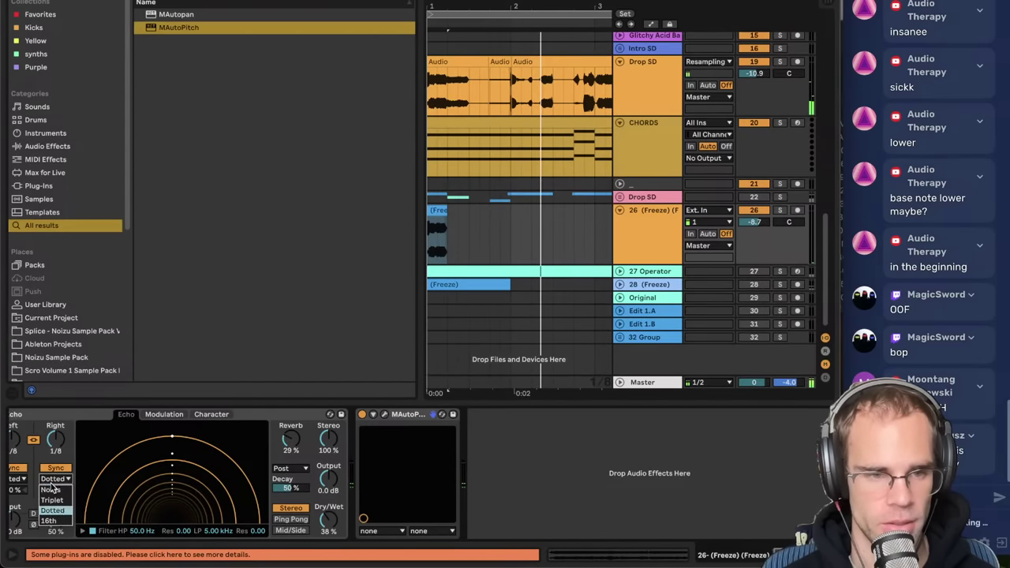
{"action": "left_click", "coordinate": [51, 490]}
{"action": "left_click_drag", "start_coordinate": [69, 439], "coordinate": [69, 431]}
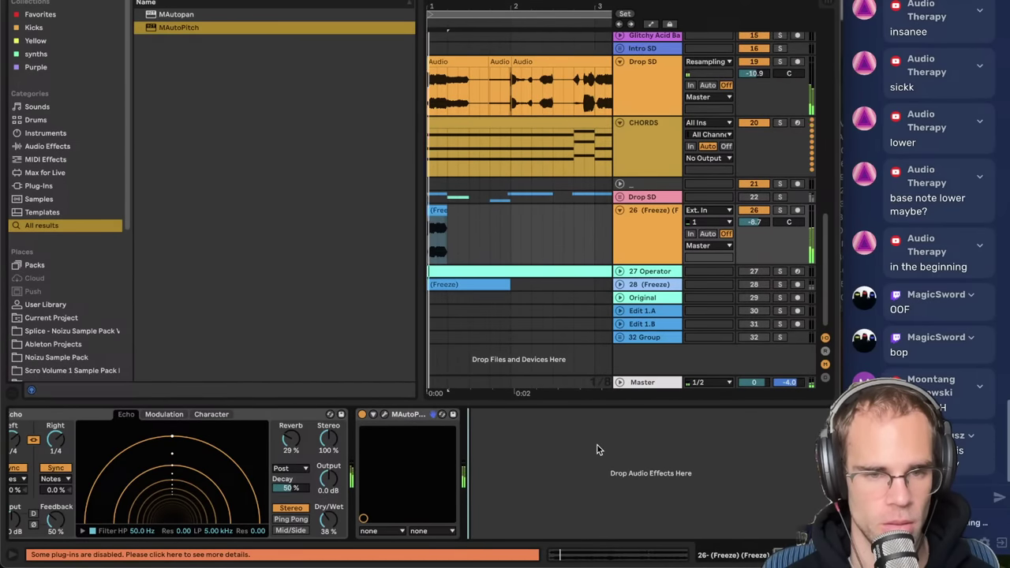
- While the eight bars play, lower track 26 to -11.0 dB and raise Echo's Feedback to 71% and Dry/Wet to 48%
{"action": "left_click", "coordinate": [438, 211]}
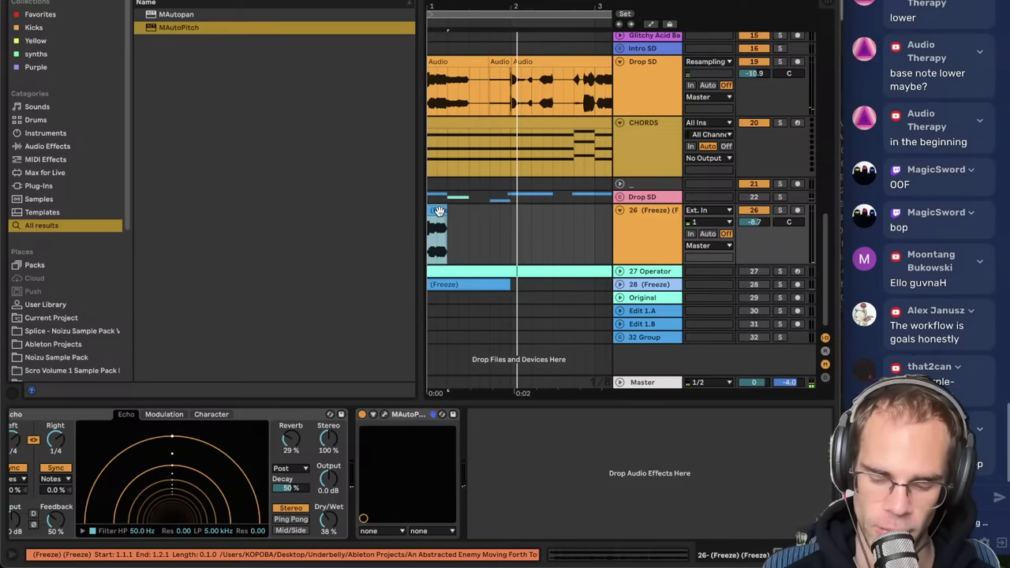
{"action": "key", "text": "super+alt+b"}
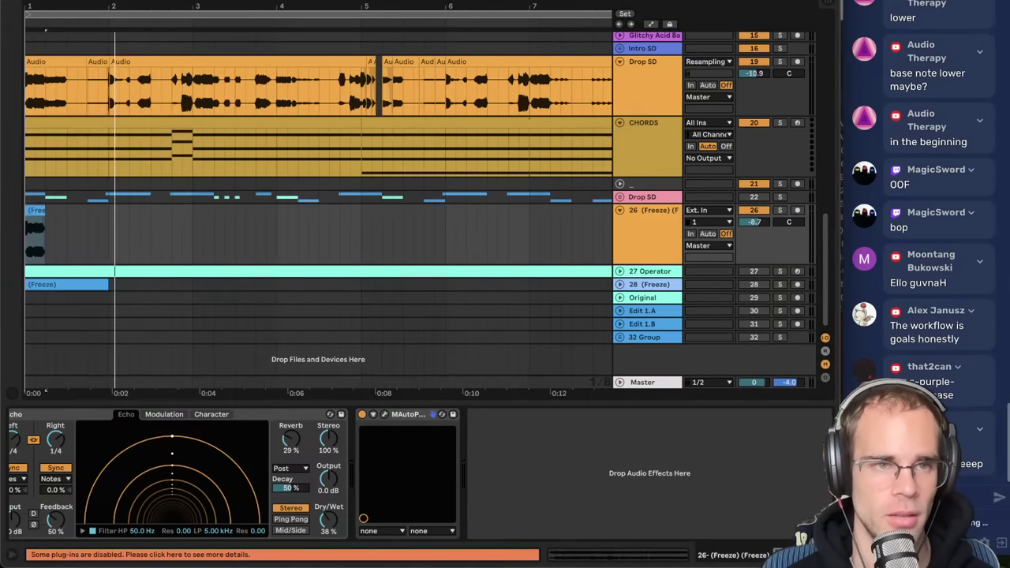
{"action": "scroll", "coordinate": [31, 201], "scroll_direction": "down", "scroll_amount": 3}
{"action": "key", "text": "space"}
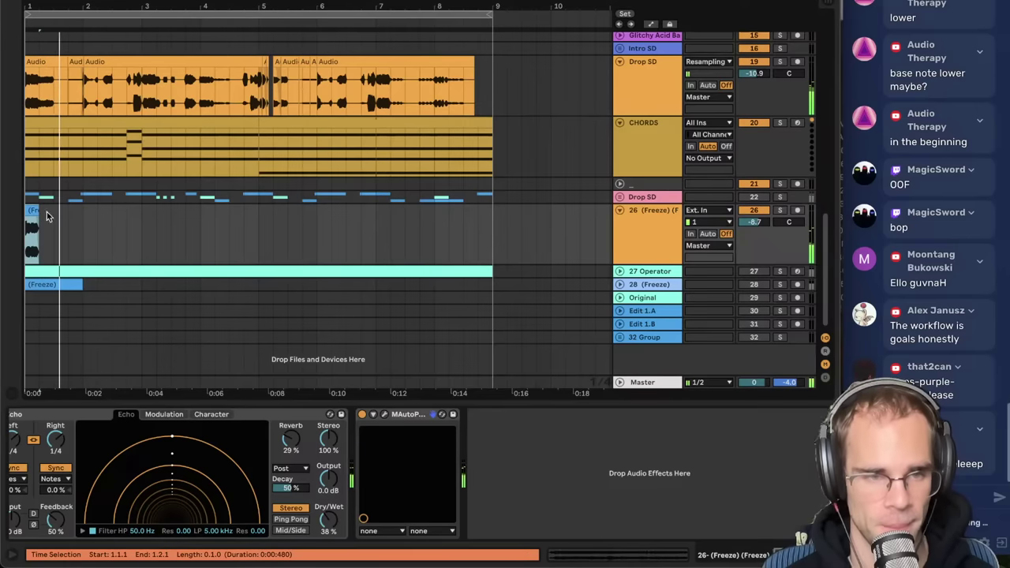
{"action": "left_click", "coordinate": [653, 239]}
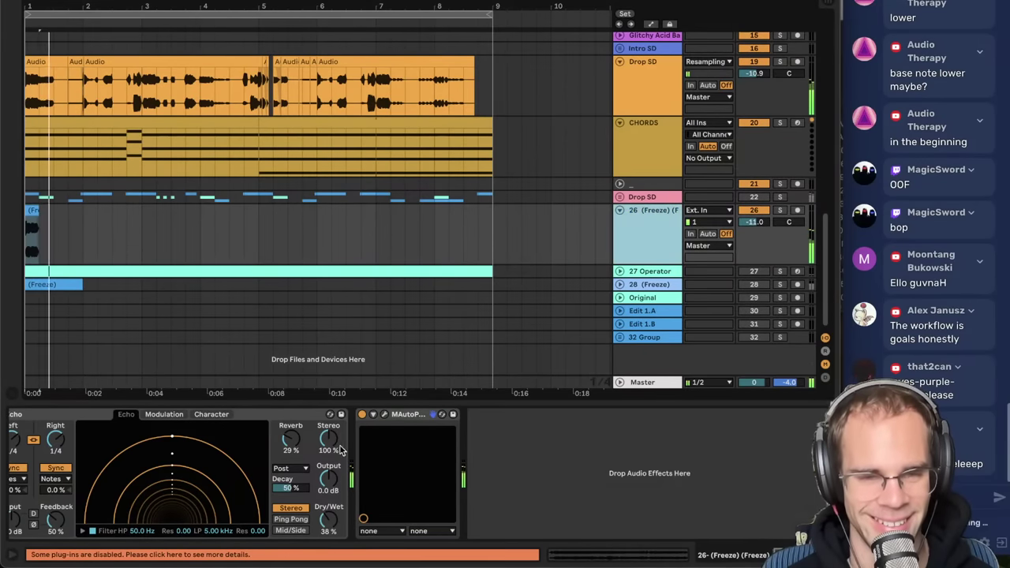
{"action": "left_click_drag", "start_coordinate": [56, 519], "coordinate": [55, 503]}
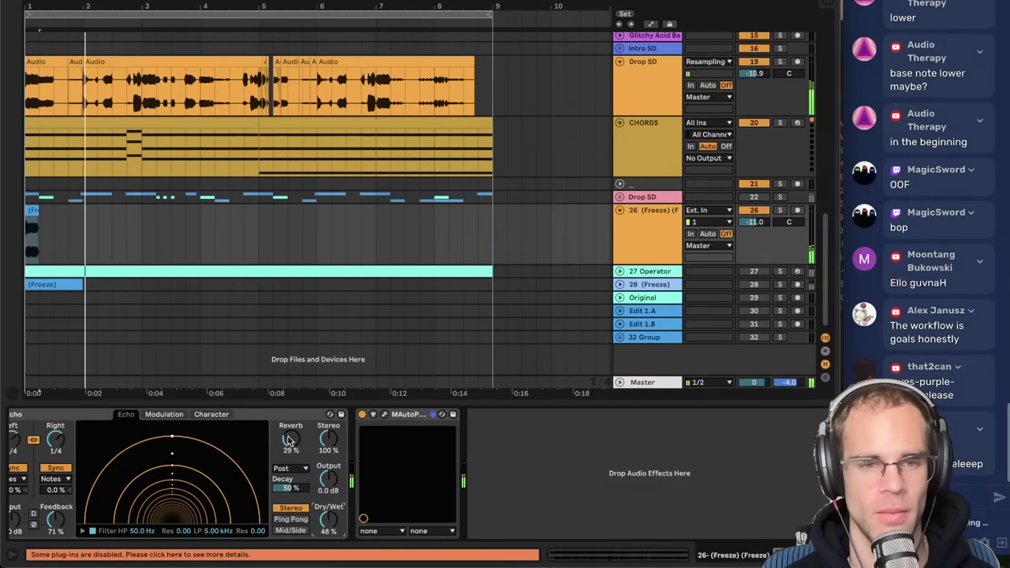
- Duplicate the first two bars of track 26 twice so the frozen clip repeats at bars 3 and 5
{"action": "left_click", "coordinate": [110, 239]}
{"action": "key", "text": "ctrl+d"}
{"action": "key", "text": "ctrl+d"}
{"action": "key", "text": "space"}
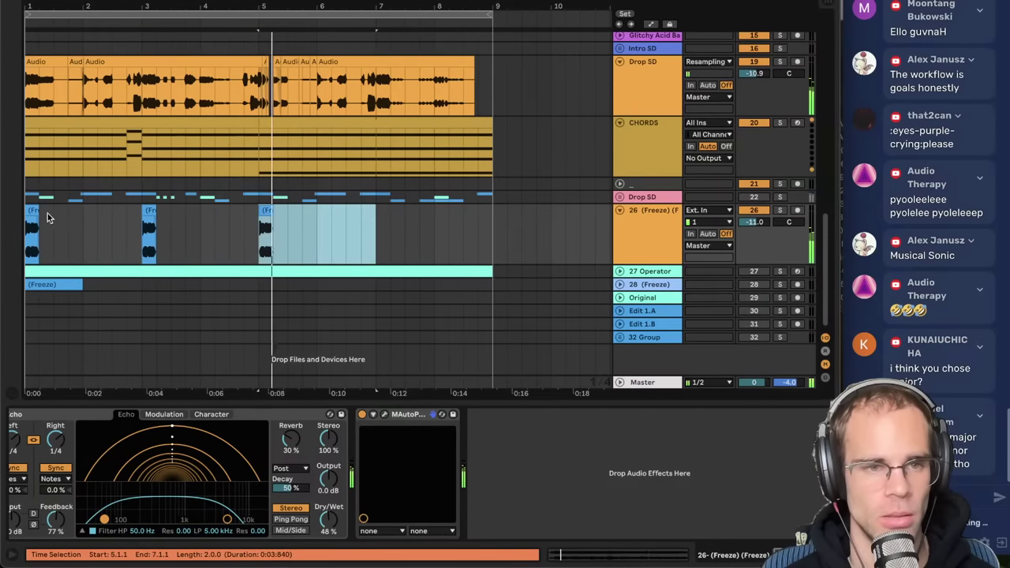
{"action": "left_click", "coordinate": [48, 214]}
- Copy the frozen clip at bar 5 of track 26 and paste it at bar 7
{"action": "left_click", "coordinate": [276, 228]}
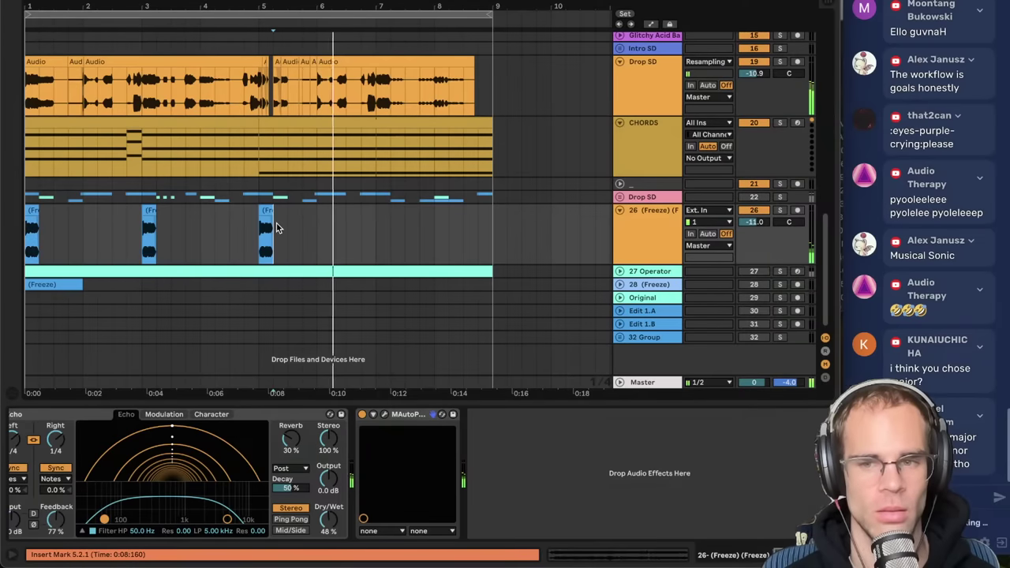
{"action": "left_click_drag", "start_coordinate": [274, 226], "coordinate": [261, 226]}
{"action": "key", "text": "ctrl+c"}
{"action": "left_click", "coordinate": [377, 233]}
{"action": "key", "text": "ctrl+v"}
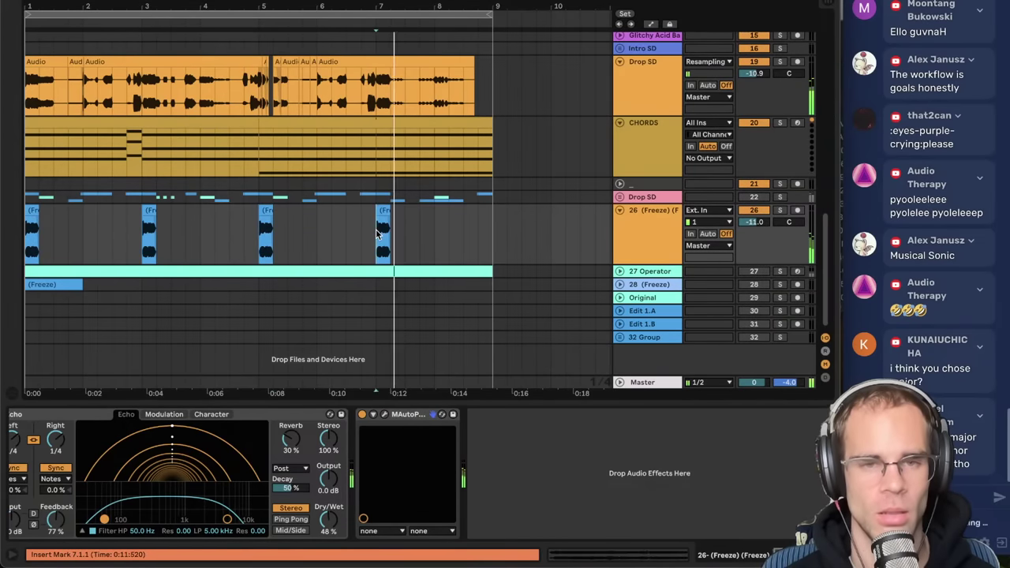
{"action": "left_click", "coordinate": [363, 233]}
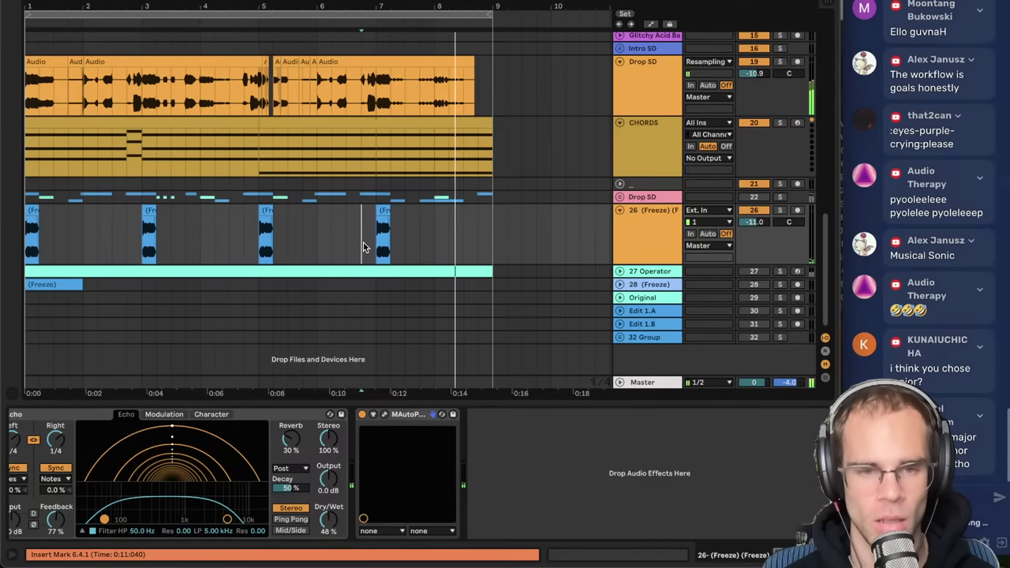
- Switch the MAutoPitch scale on track 26 to Minor during playback and close the plug-in window
{"action": "scroll", "coordinate": [569, 483], "scroll_direction": "left", "scroll_amount": 2}
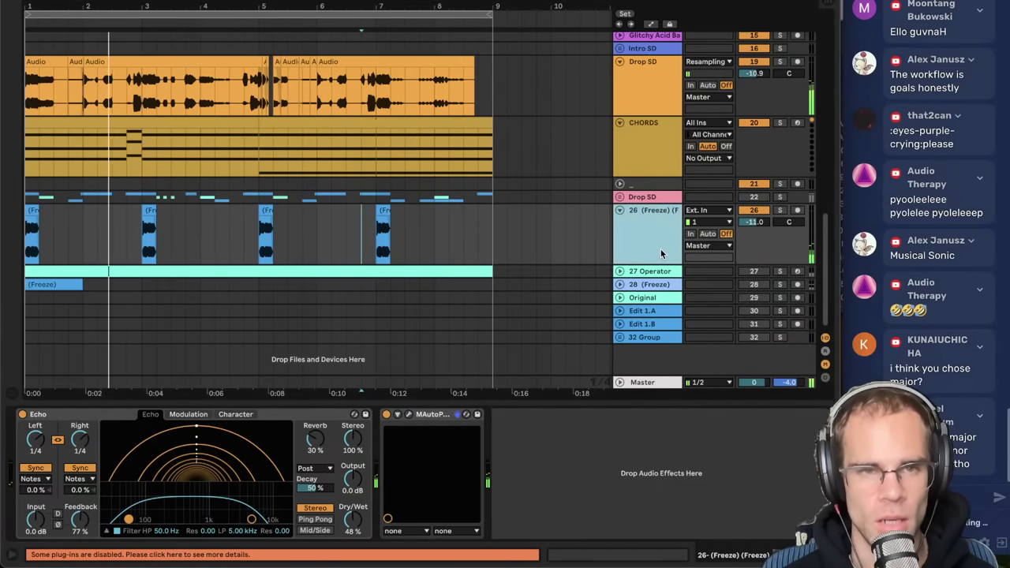
{"action": "left_click", "coordinate": [565, 237]}
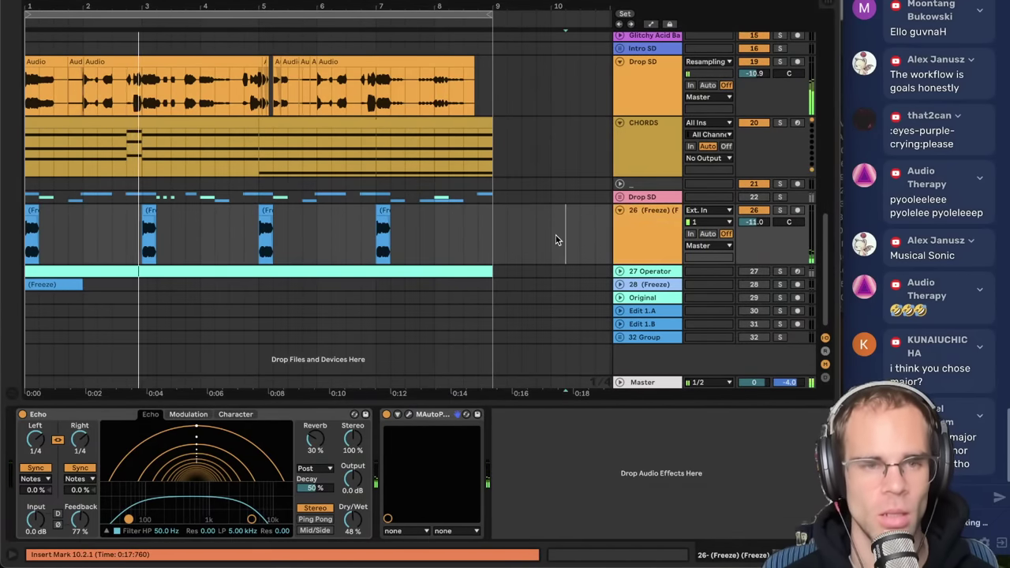
{"action": "left_click", "coordinate": [408, 415]}
{"action": "left_click", "coordinate": [312, 167]}
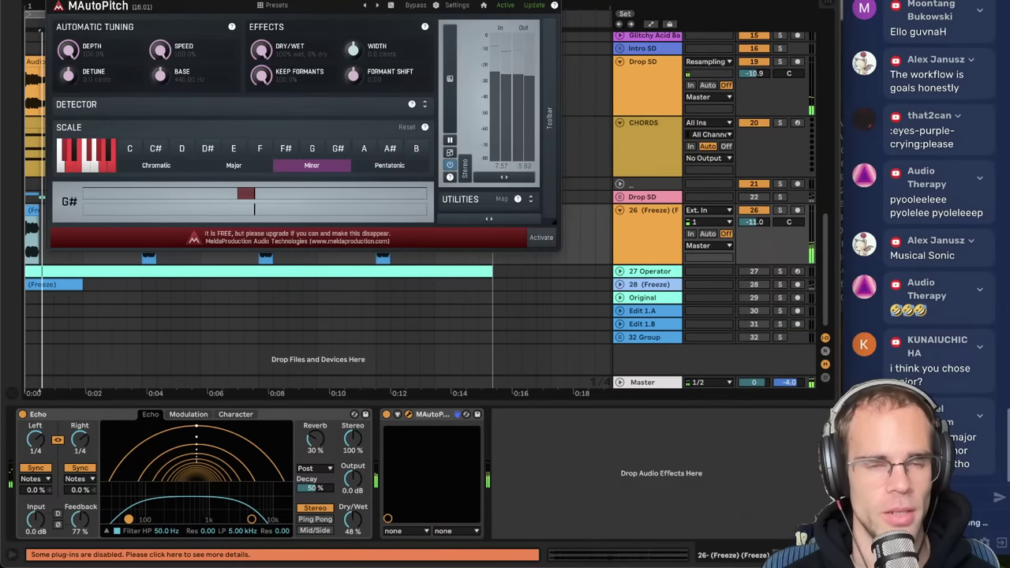
{"action": "left_click", "coordinate": [54, 0]}
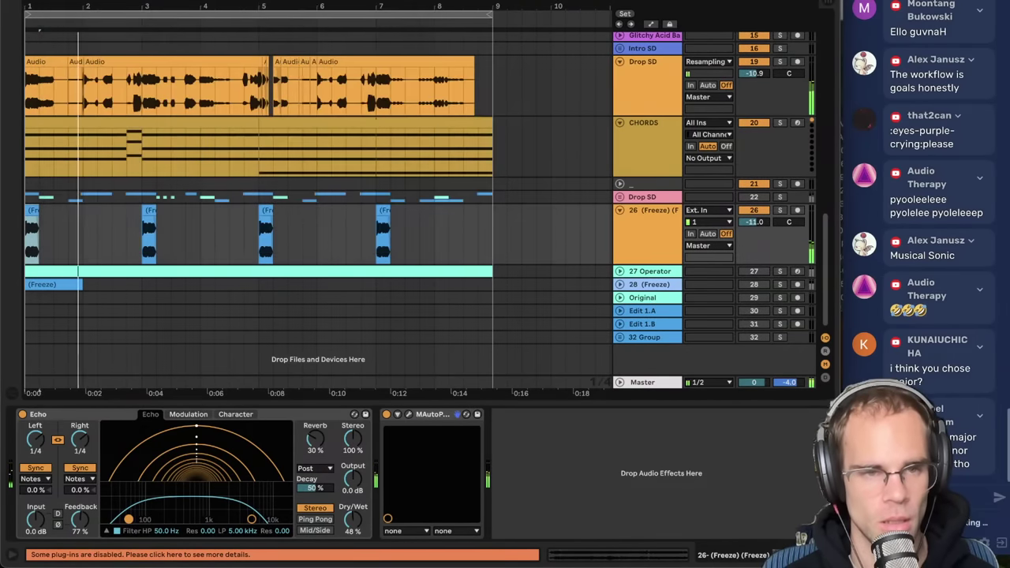
- Unfold the pink Drop SD group and select its 24 Audio track
{"action": "left_click", "coordinate": [113, 197]}
{"action": "left_click", "coordinate": [621, 197]}
{"action": "left_click", "coordinate": [649, 261]}
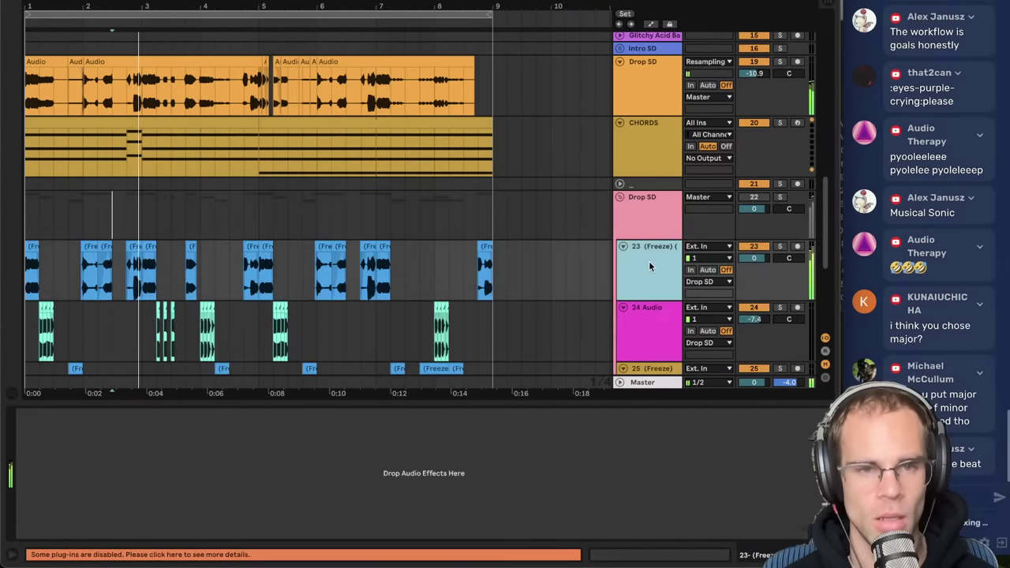
{"action": "scroll", "coordinate": [559, 178], "scroll_direction": "down", "scroll_amount": 3}
{"action": "scroll", "coordinate": [570, 177], "scroll_direction": "down", "scroll_amount": 1}
{"action": "left_click", "coordinate": [657, 175]}
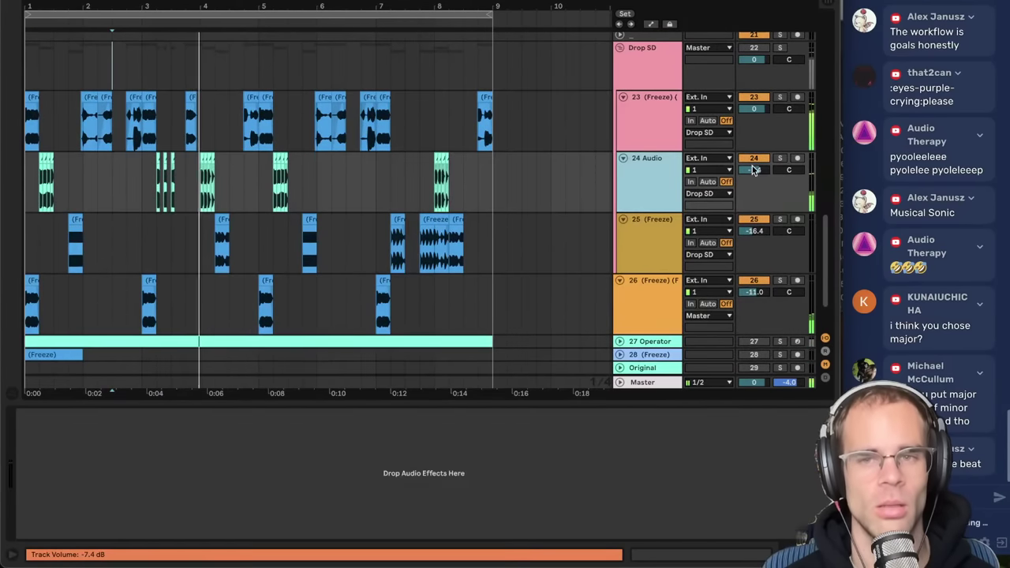
- Solo 24 Audio, activate the pink Drop SD group, audition the short clips from 3.2.1 and open the one at 3.2.3
{"action": "left_click", "coordinate": [780, 161]}
{"action": "left_click", "coordinate": [158, 158]}
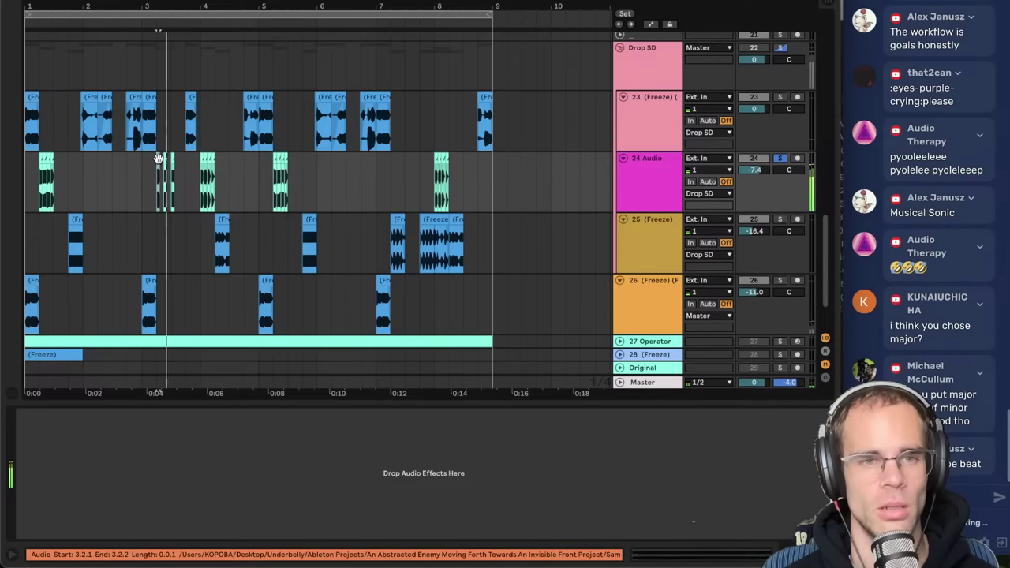
{"action": "left_click", "coordinate": [763, 52]}
{"action": "key", "text": "space"}
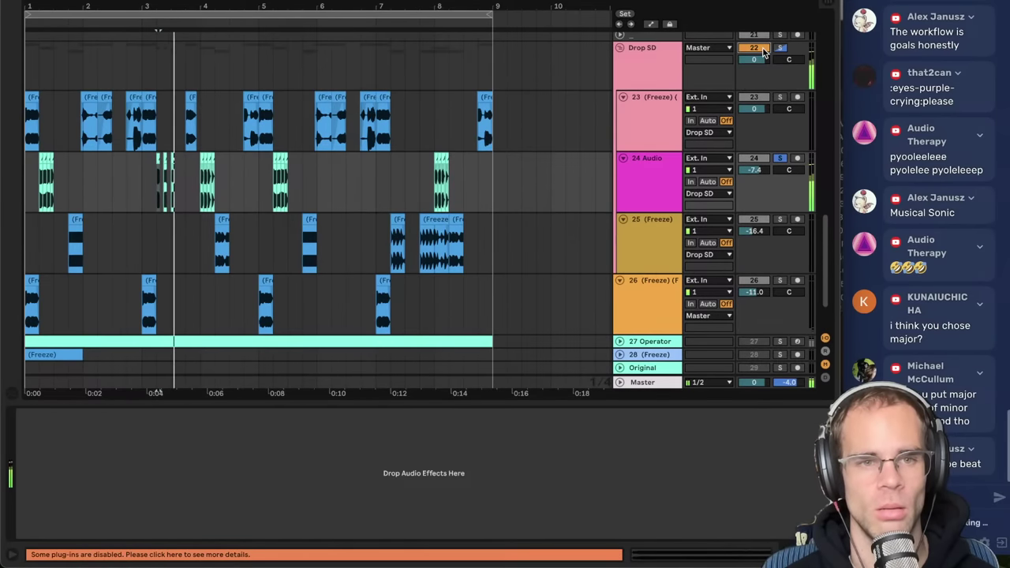
{"action": "double_click", "coordinate": [170, 164]}
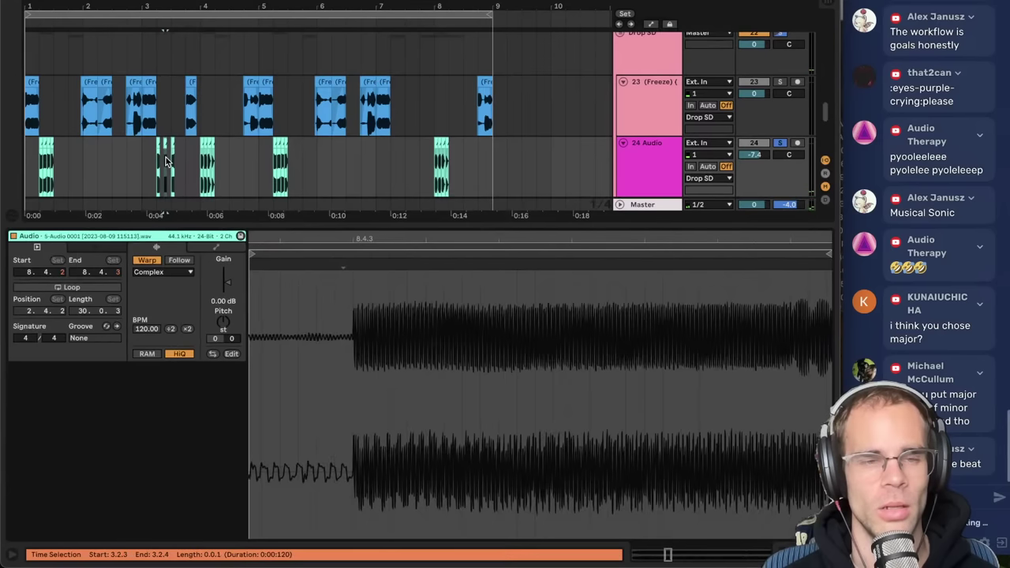
{"action": "scroll", "coordinate": [662, 177], "scroll_direction": "down", "scroll_amount": 3}
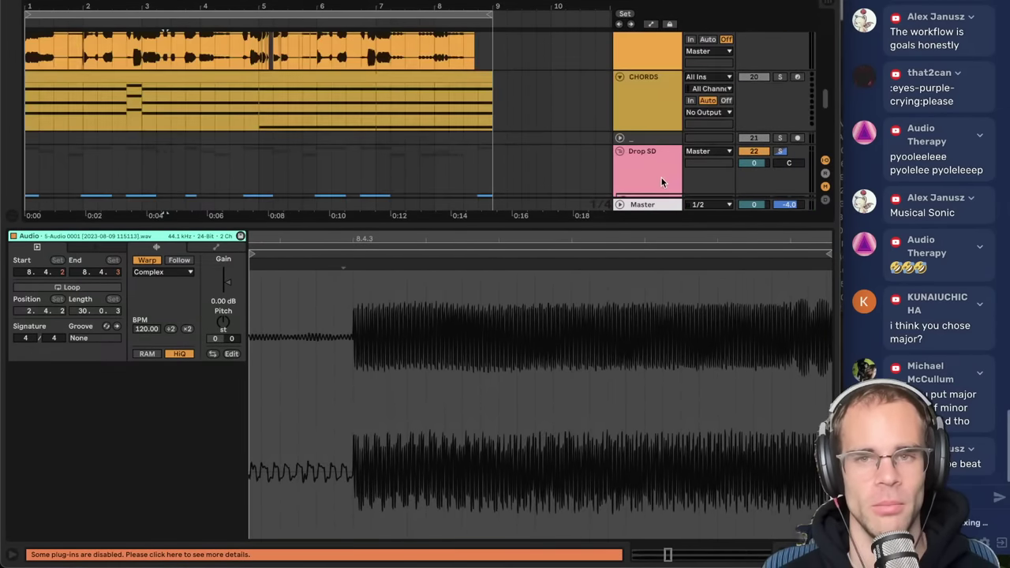
- Insert a MIDI track below the pink Drop SD group and load an empty Simpler on it
{"action": "left_click", "coordinate": [653, 162]}
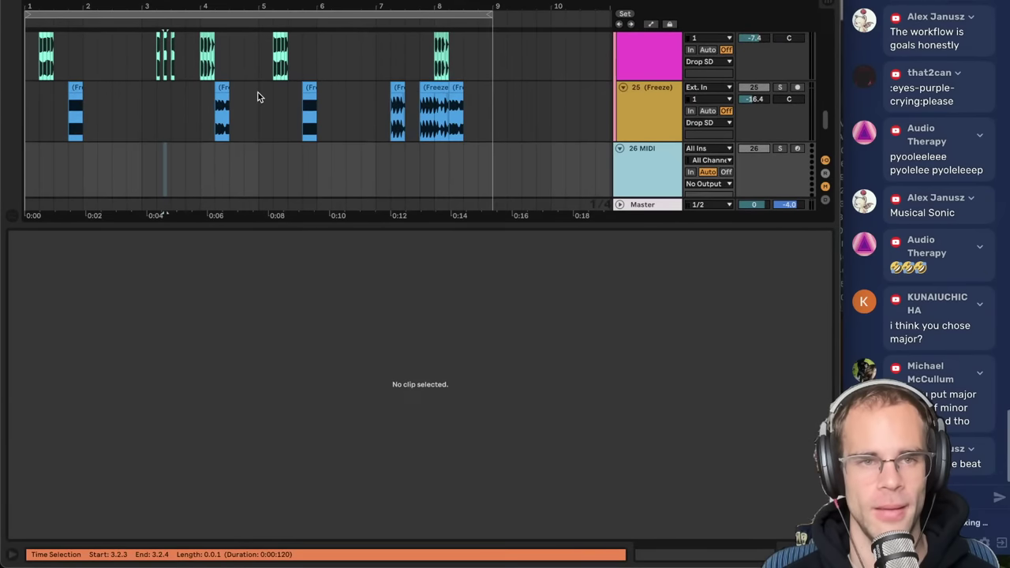
{"action": "key", "text": "super+f"}
{"action": "type", "text": "p"}
{"action": "key", "text": "Down"}
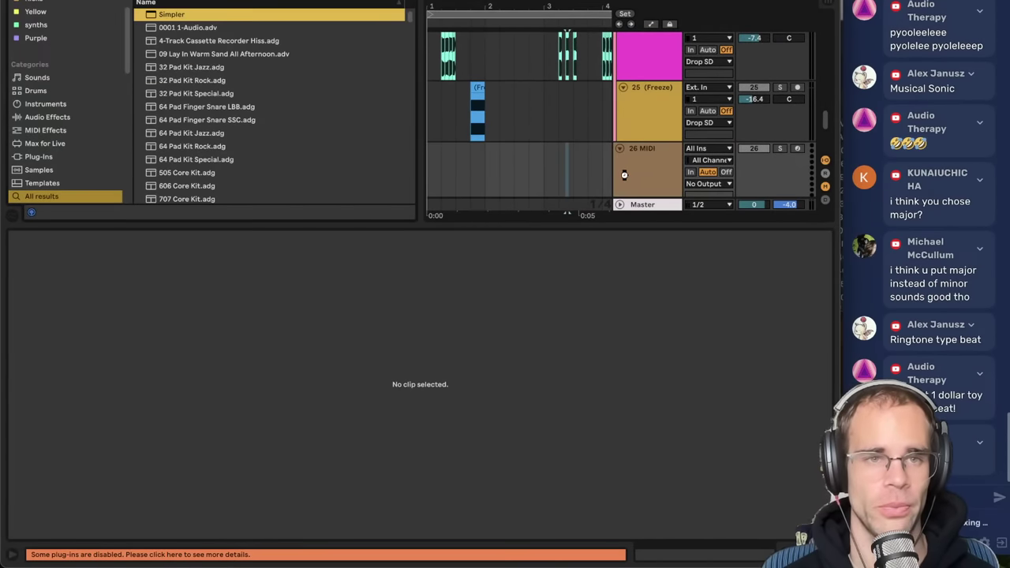
{"action": "key", "text": "Return"}
{"action": "key", "text": "super+alt+b"}
{"action": "scroll", "coordinate": [198, 95], "scroll_direction": "up", "scroll_amount": 2}
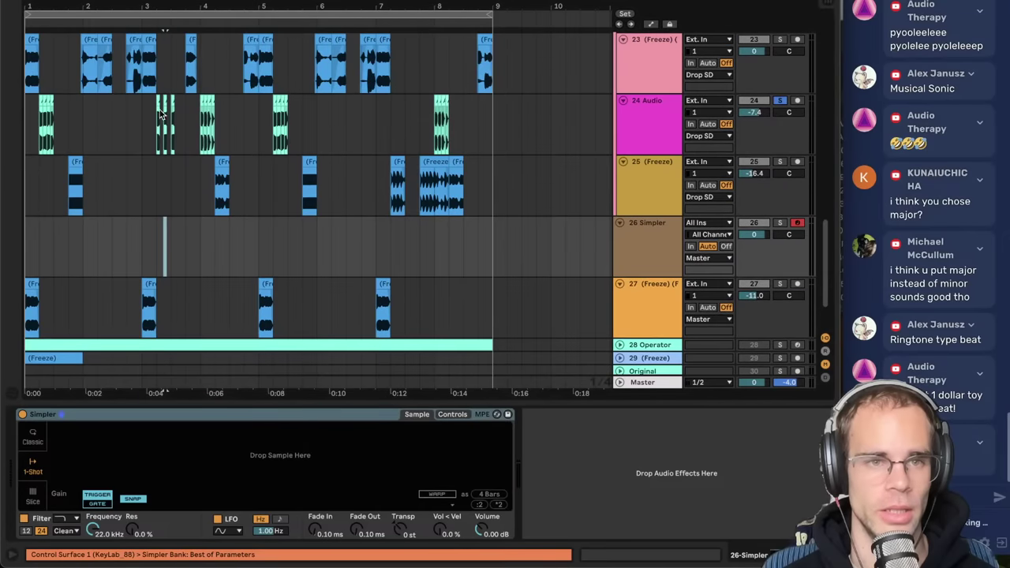
- Load the short 24 Audio clip from 3.2.3 into the new track's Simpler as its sample
{"action": "left_click", "coordinate": [167, 103]}
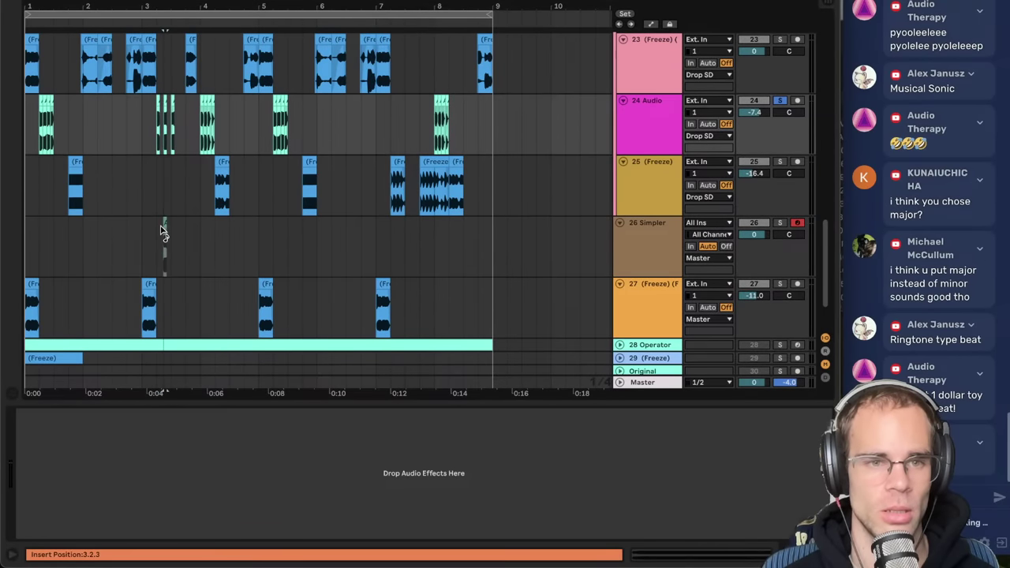
{"action": "left_click", "coordinate": [613, 266]}
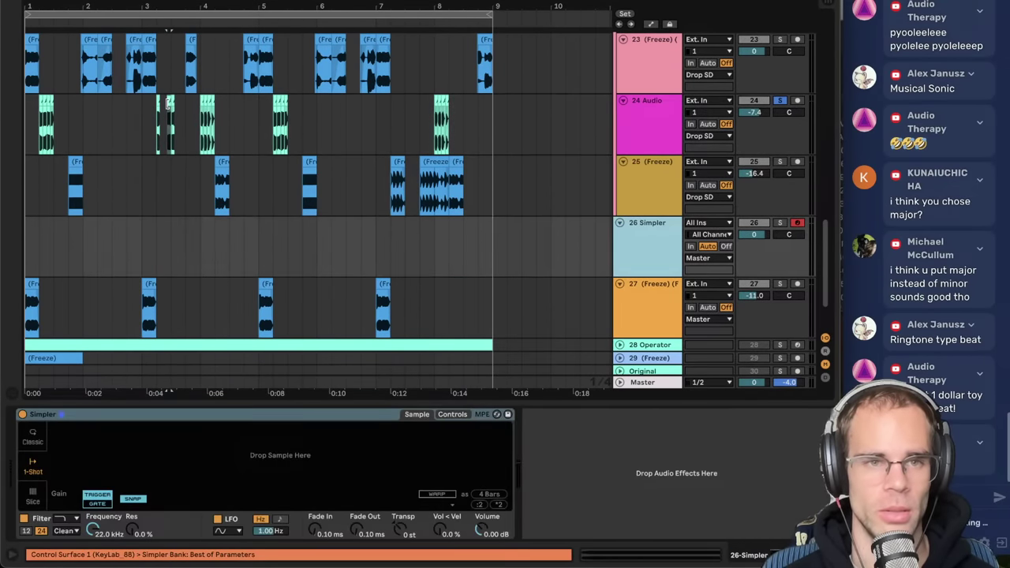
{"action": "mouse_move", "coordinate": [170, 103]}
{"action": "left_mouse_down"}
{"action": "mouse_move", "coordinate": [168, 464]}
{"action": "mouse_move", "coordinate": [209, 482]}
{"action": "mouse_move", "coordinate": [307, 494]}
{"action": "mouse_move", "coordinate": [181, 469]}
{"action": "left_mouse_up"}
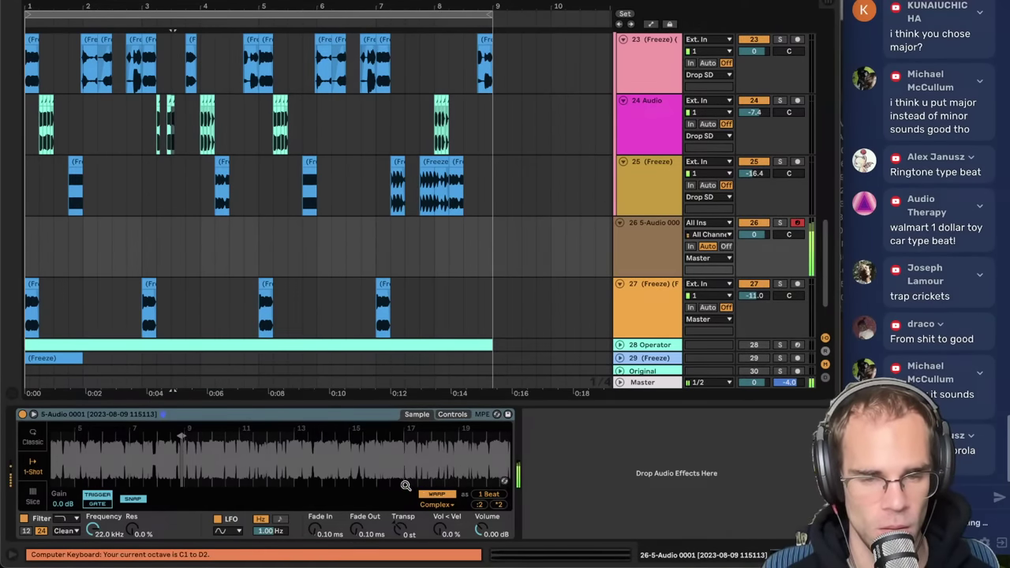
- Turn off Warp in the Simpler and narrow its sample region to a short slice just before 0:16
{"action": "left_click_drag", "start_coordinate": [188, 461], "coordinate": [482, 491]}
{"action": "left_click_drag", "start_coordinate": [370, 437], "coordinate": [344, 440]}
{"action": "key", "text": "z"}
{"action": "left_click", "coordinate": [437, 494]}
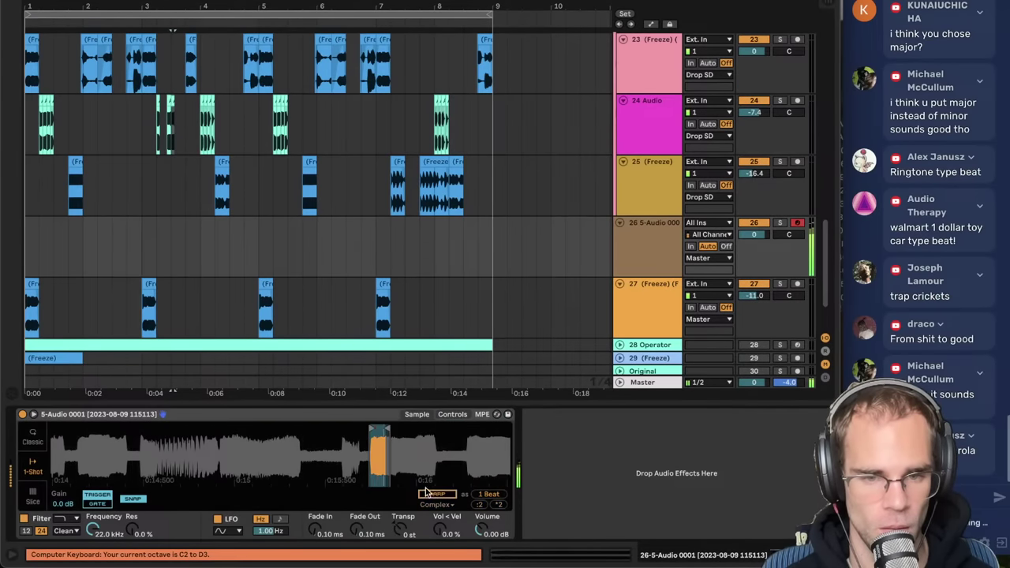
{"action": "mouse_move", "coordinate": [404, 476]}
{"action": "left_mouse_down"}
{"action": "mouse_move", "coordinate": [397, 459]}
{"action": "mouse_move", "coordinate": [423, 439]}
{"action": "mouse_move", "coordinate": [414, 432]}
{"action": "mouse_move", "coordinate": [232, 428]}
{"action": "left_mouse_up"}
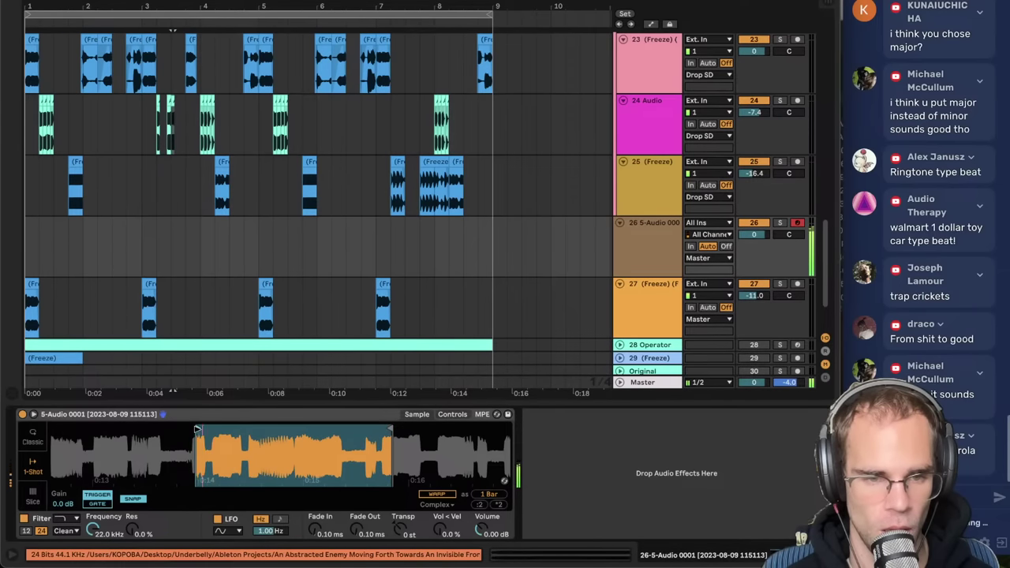
{"action": "mouse_move", "coordinate": [198, 430]}
{"action": "left_mouse_down"}
{"action": "mouse_move", "coordinate": [150, 429]}
{"action": "mouse_move", "coordinate": [370, 434]}
{"action": "left_mouse_up"}
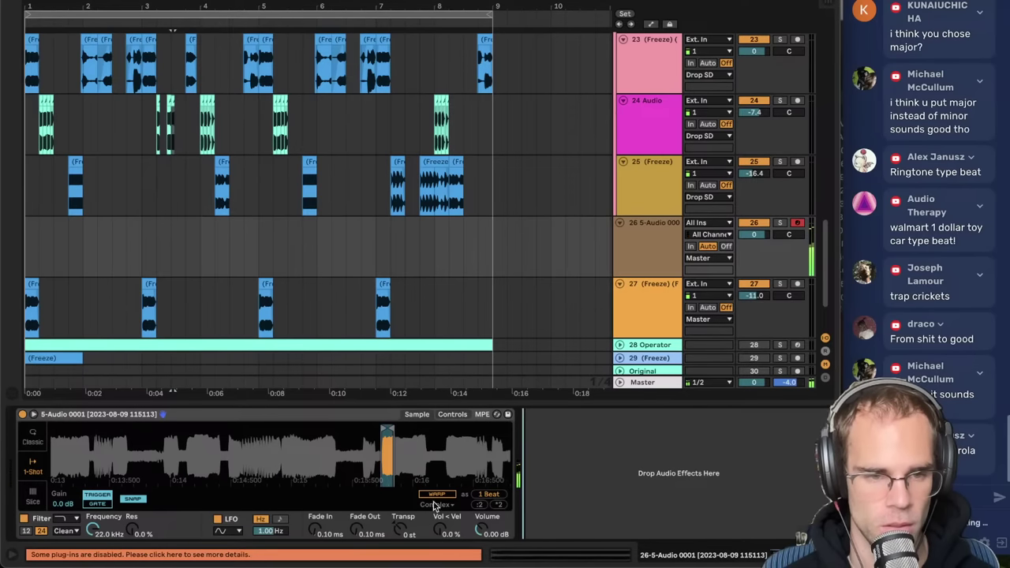
- Add an EQ Eight after the Simpler and raise its band 1 low cut to 856 Hz
{"action": "key", "text": "super+alt+b"}
{"action": "type", "text": "eq"}
{"action": "left_click_drag", "start_coordinate": [173, 28], "coordinate": [647, 426]}
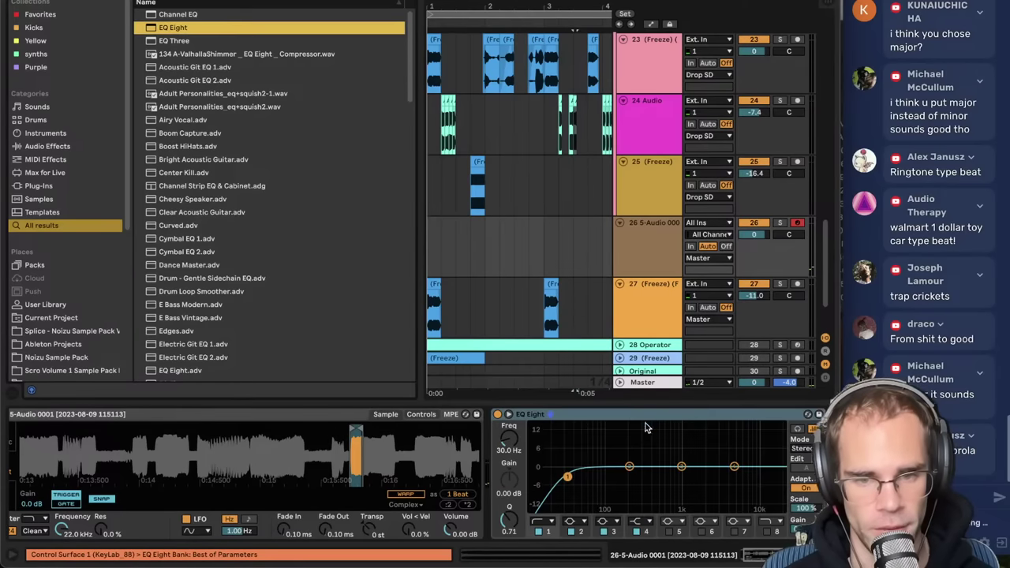
{"action": "left_click_drag", "start_coordinate": [566, 476], "coordinate": [665, 477]}
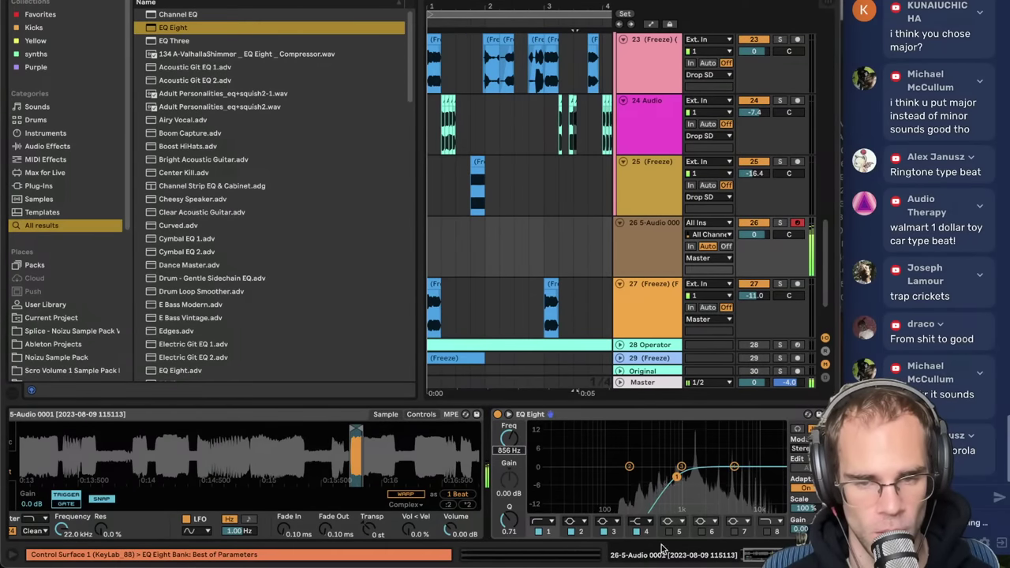
- Find the Echo effect in the browser and load it after the EQ Eight
{"action": "scroll", "coordinate": [786, 518], "scroll_direction": "right", "scroll_amount": 2}
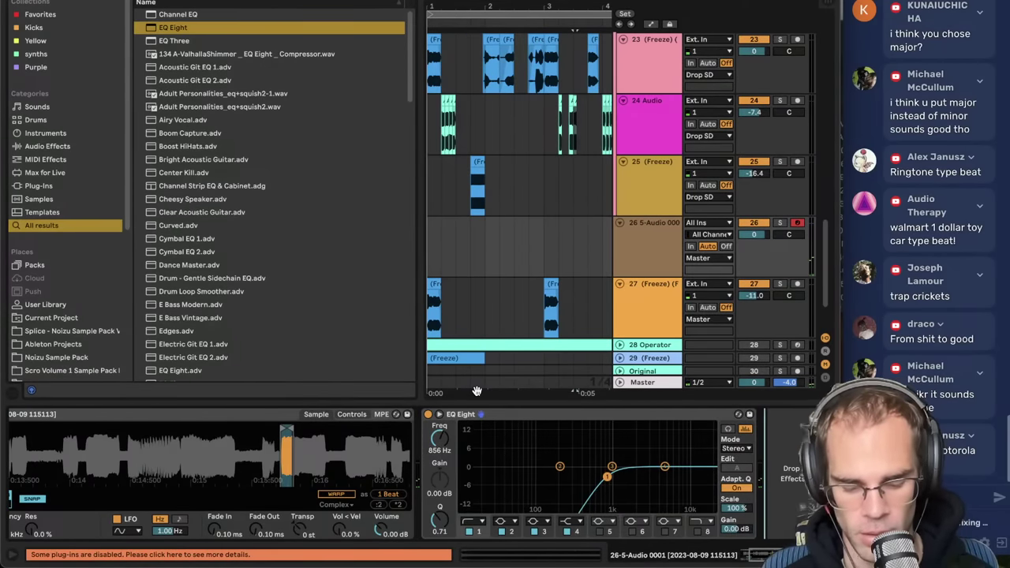
{"action": "key", "text": "super+f"}
{"action": "type", "text": "echo"}
{"action": "key", "text": "Down"}
{"action": "key", "text": "Return"}
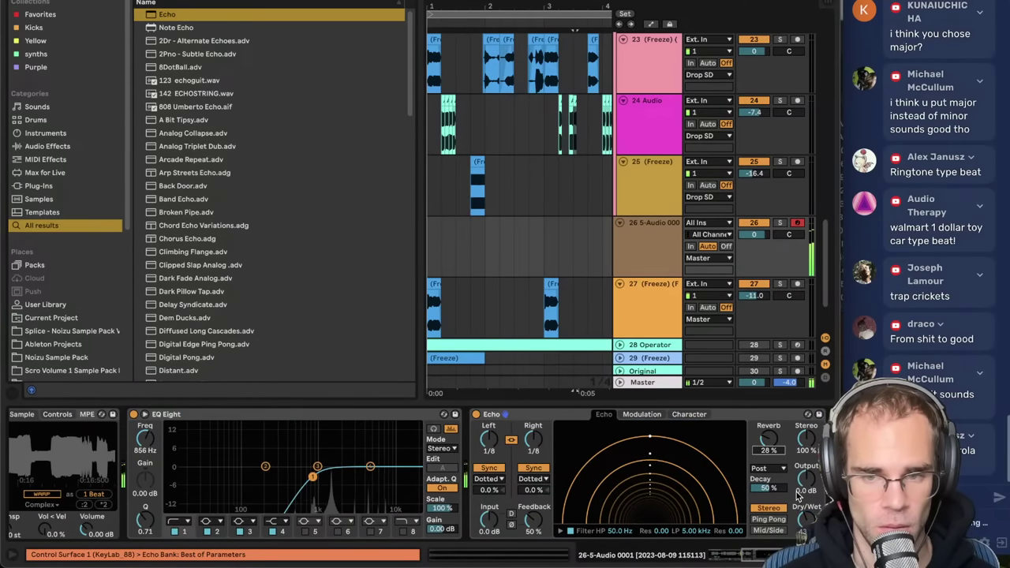
- Find the OTT.adv preset in the browser and load it after the Echo
{"action": "scroll", "coordinate": [805, 515], "scroll_direction": "right", "scroll_amount": 2}
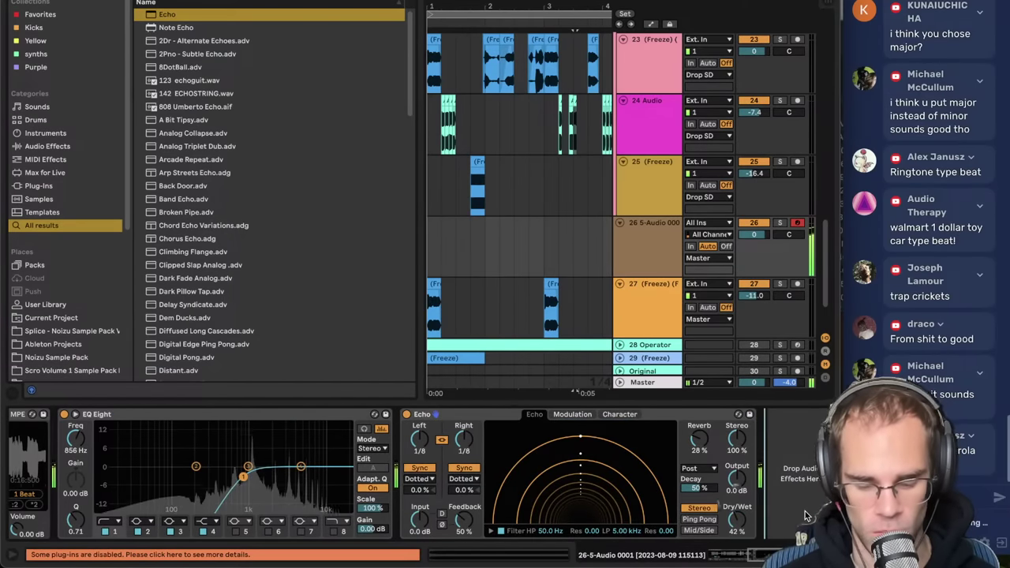
{"action": "key", "text": "super+f"}
{"action": "type", "text": "ott"}
{"action": "key", "text": "Down"}
{"action": "key", "text": "Down"}
{"action": "key", "text": "Down"}
{"action": "key", "text": "Down"}
{"action": "key", "text": "Return"}
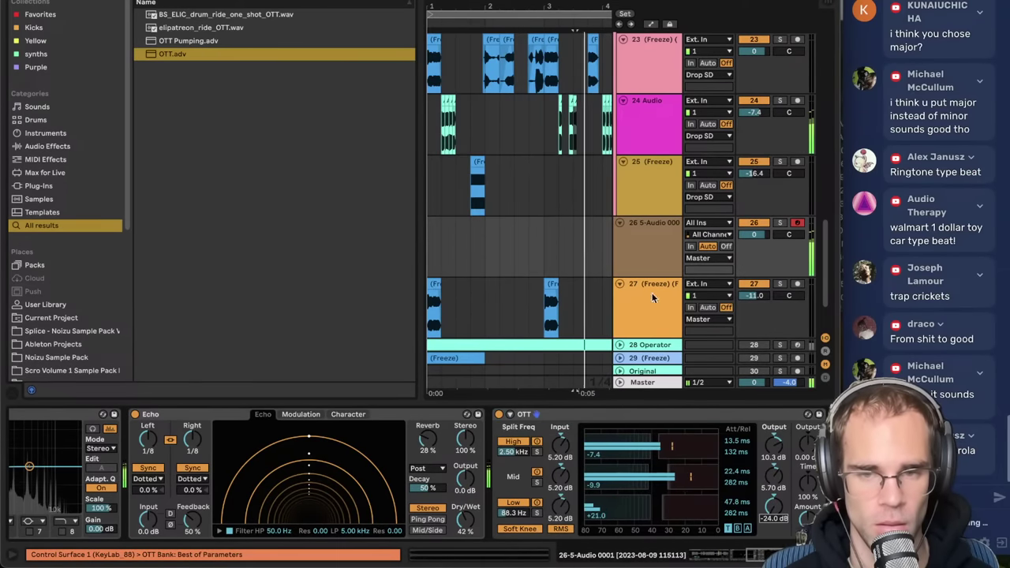
- Lower the volume of the Simpler track 26 to -3.8 dB and hide the browser
{"action": "left_click", "coordinate": [643, 247]}
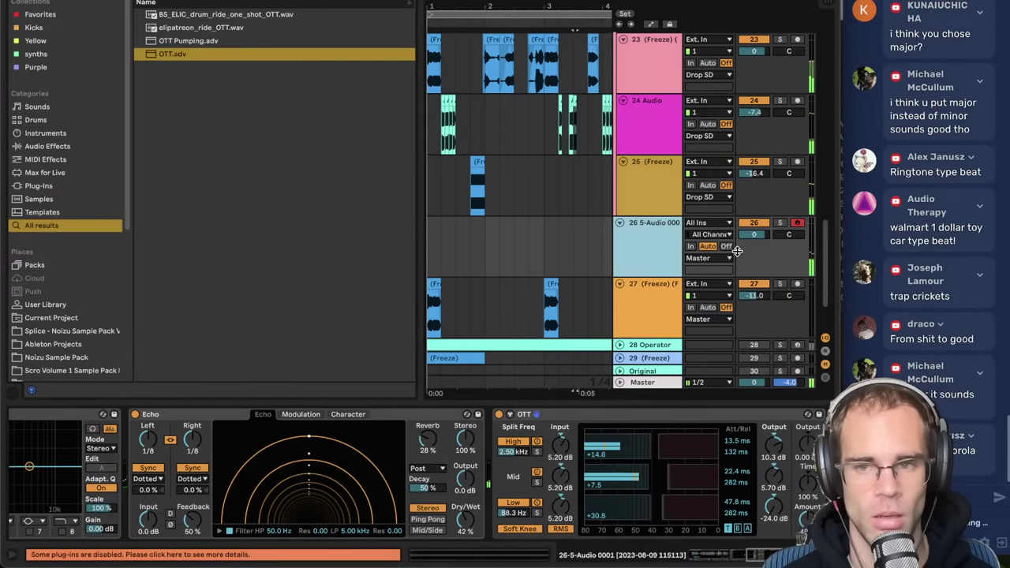
{"action": "left_click_drag", "start_coordinate": [760, 234], "coordinate": [760, 242]}
{"action": "left_click", "coordinate": [666, 247]}
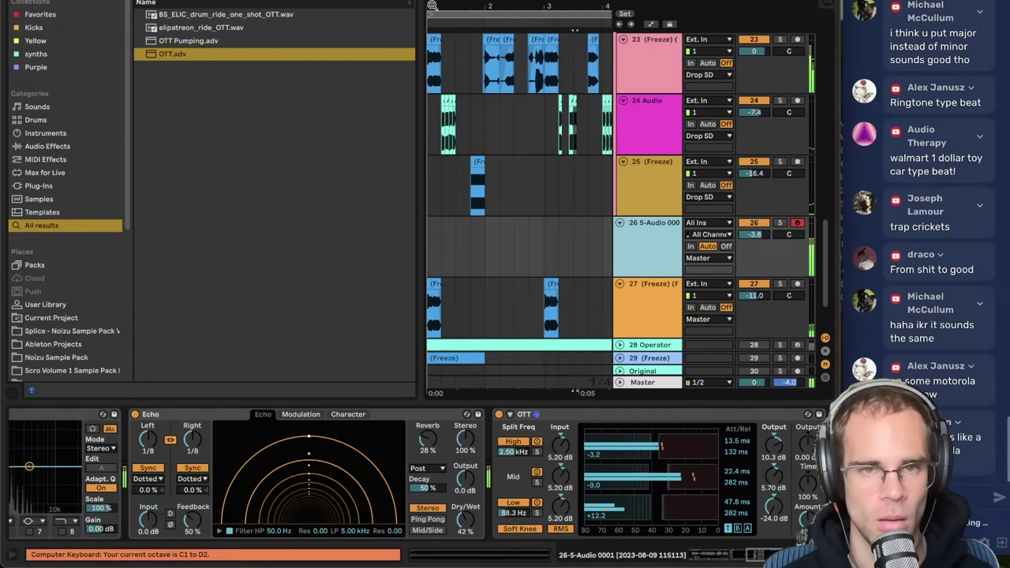
{"action": "left_click_drag", "start_coordinate": [436, 6], "coordinate": [435, 1]}
{"action": "key", "text": "ctrl+alt+b"}
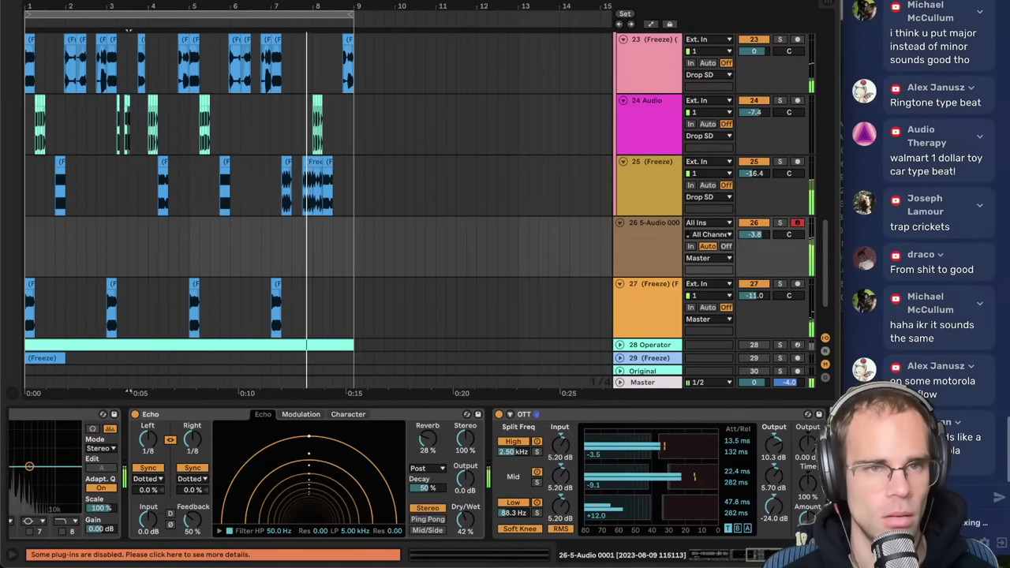
- Record an eight-bar MIDI melody from 1.1.1 on the Simpler track, playing the second half an octave higher
{"action": "key", "text": "minus"}
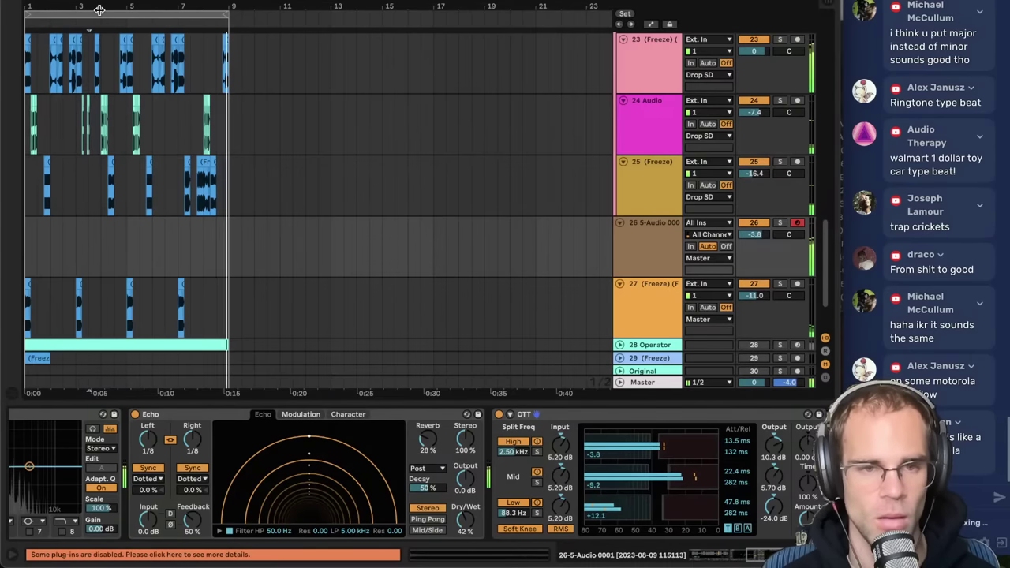
{"action": "key", "text": "z"}
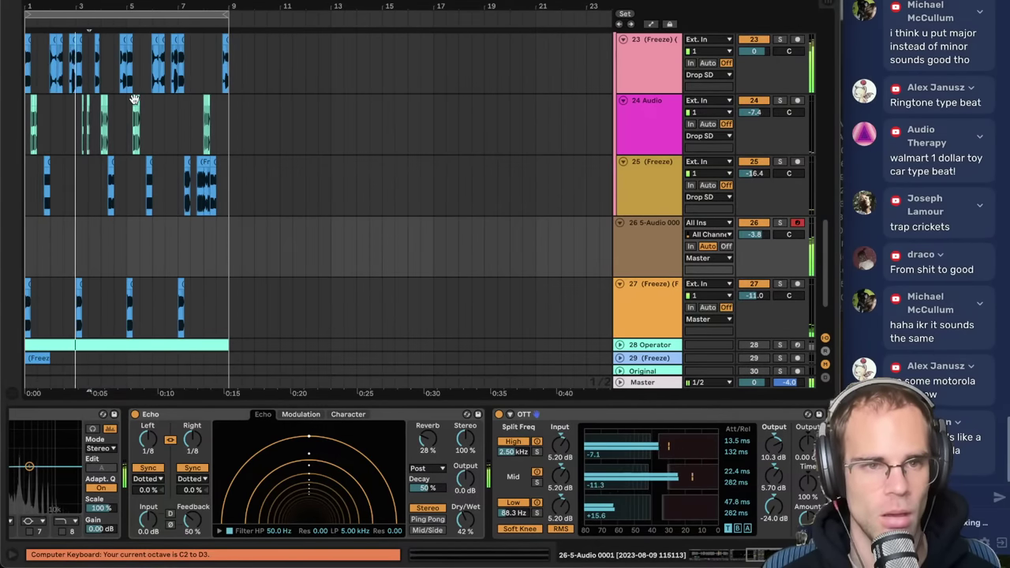
{"action": "left_click", "coordinate": [141, 118]}
{"action": "scroll", "coordinate": [670, 186], "scroll_direction": "up", "scroll_amount": 3}
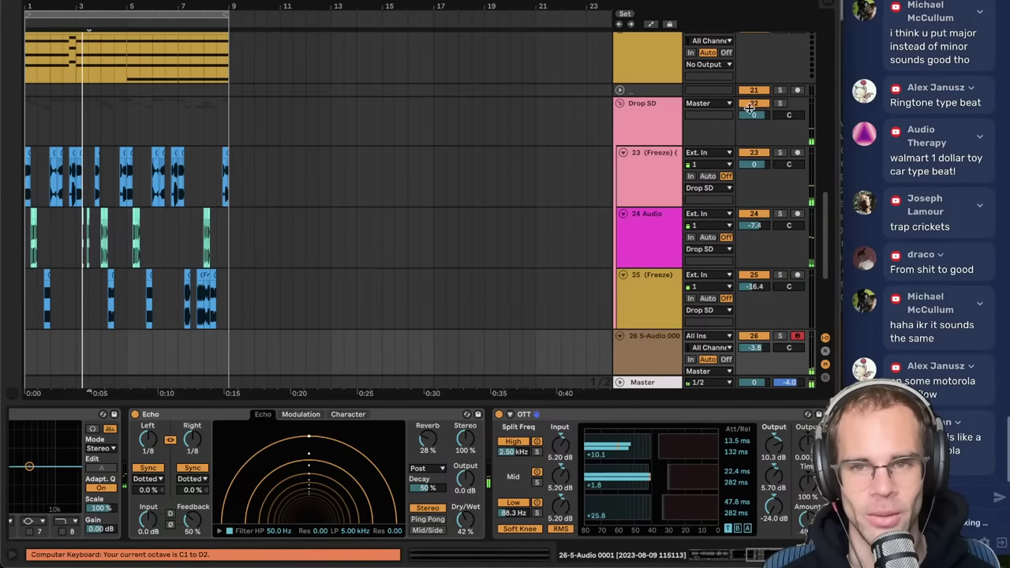
{"action": "left_click", "coordinate": [653, 123]}
{"action": "scroll", "coordinate": [654, 142], "scroll_direction": "down", "scroll_amount": 4}
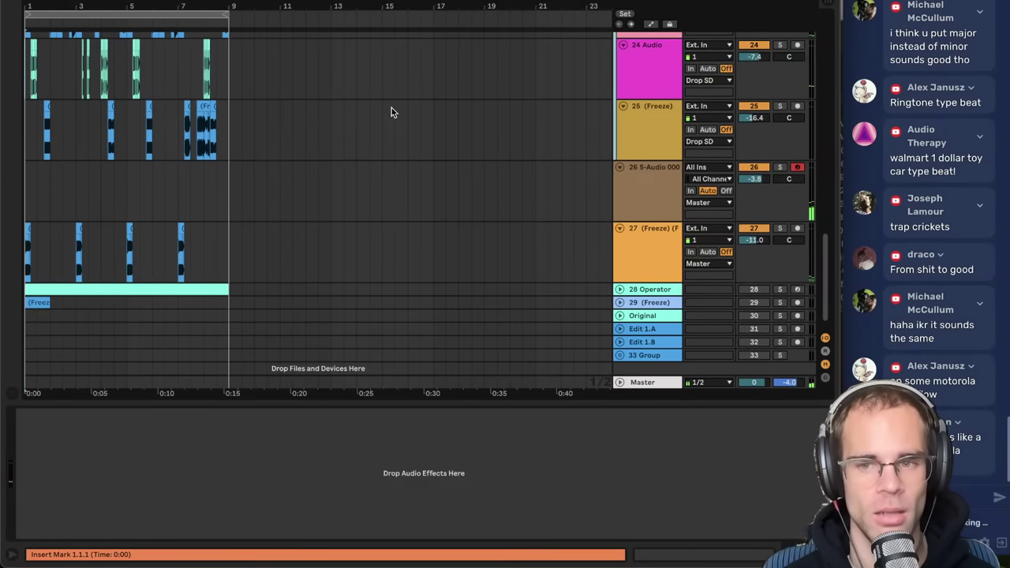
{"action": "key", "text": "F9"}
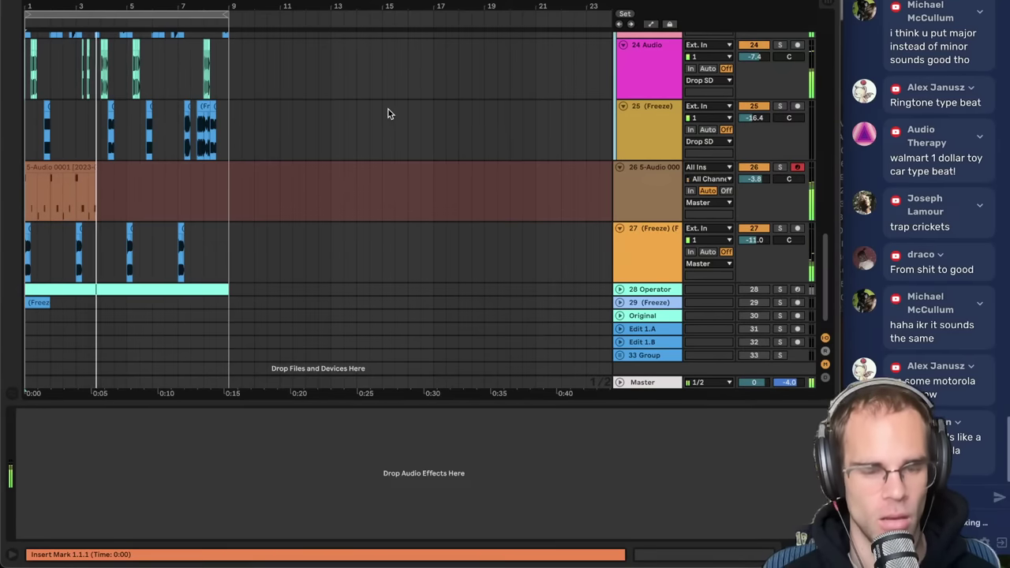
{"action": "key", "text": "z"}
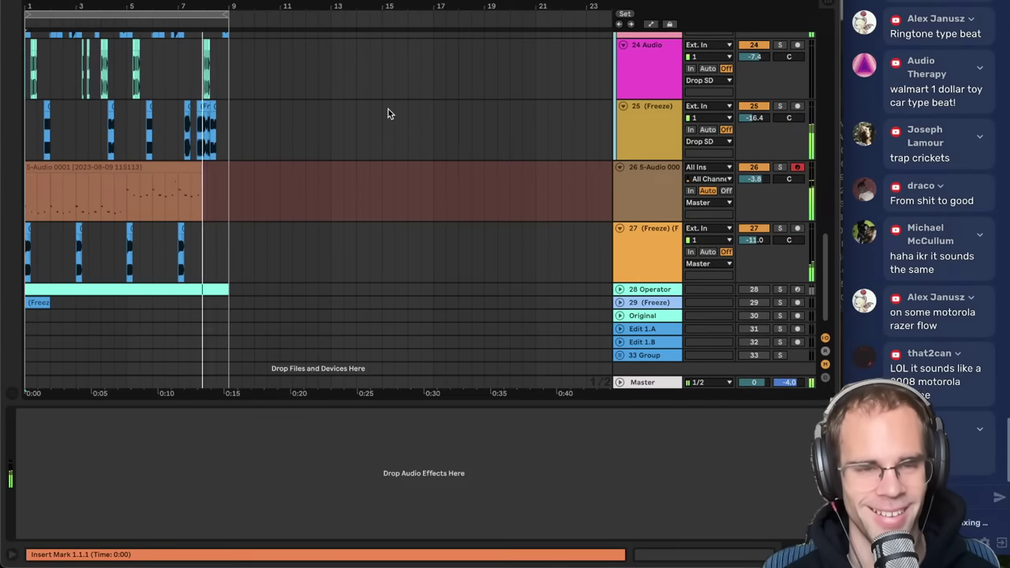
{"action": "key", "text": "space"}
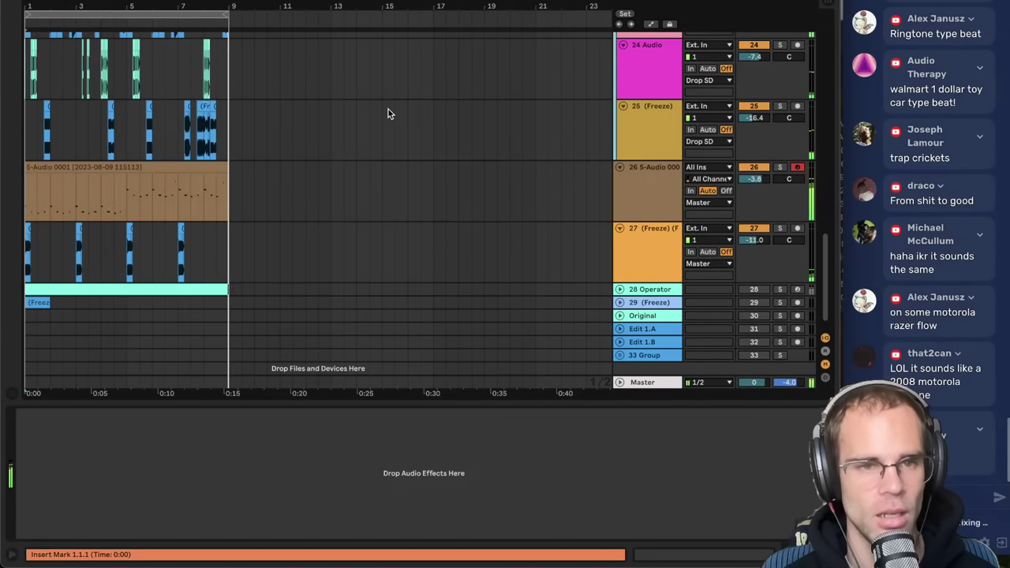
- Open the recorded MIDI clip and lower the high note near the end of bar 6 to G#2
{"action": "double_click", "coordinate": [215, 165]}
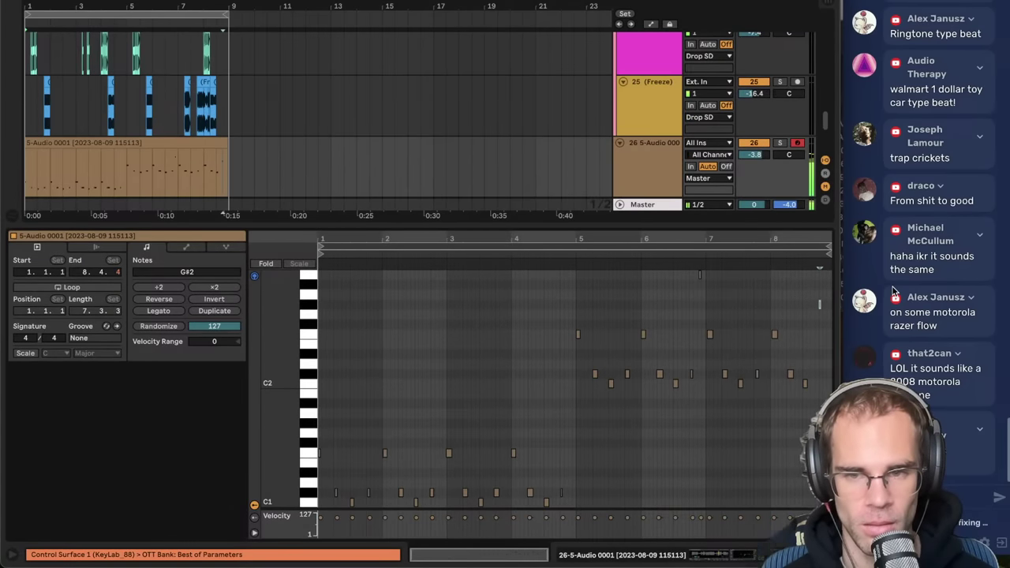
{"action": "left_click_drag", "start_coordinate": [661, 280], "coordinate": [741, 259]}
{"action": "key", "text": "Down"}
{"action": "key", "text": "Down"}
{"action": "key", "text": "Down"}
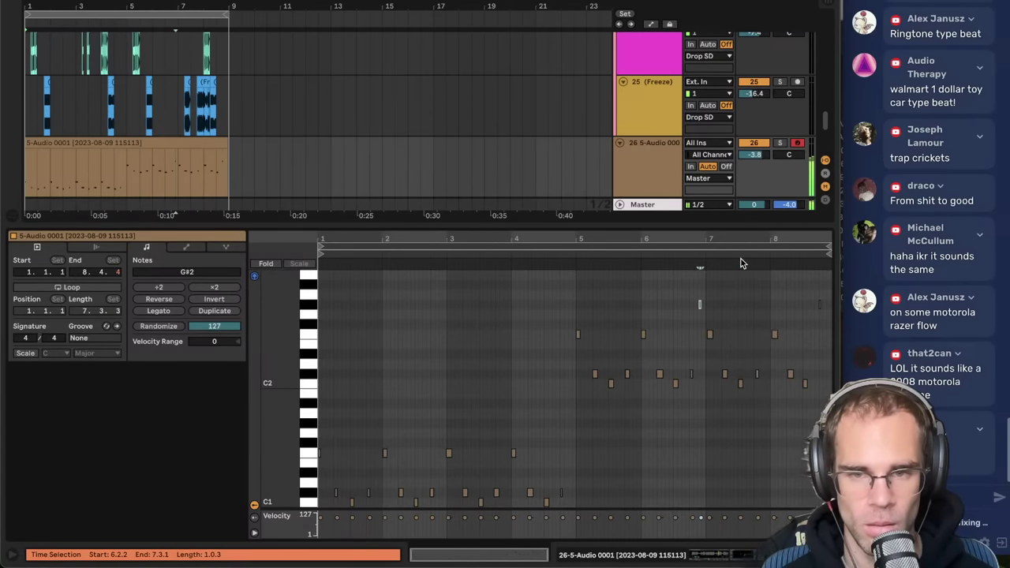
- Audition the recorded clip and quantize all of its notes
{"action": "key", "text": "space"}
{"action": "left_click", "coordinate": [435, 296]}
{"action": "left_click_drag", "start_coordinate": [327, 242], "coordinate": [327, 292]}
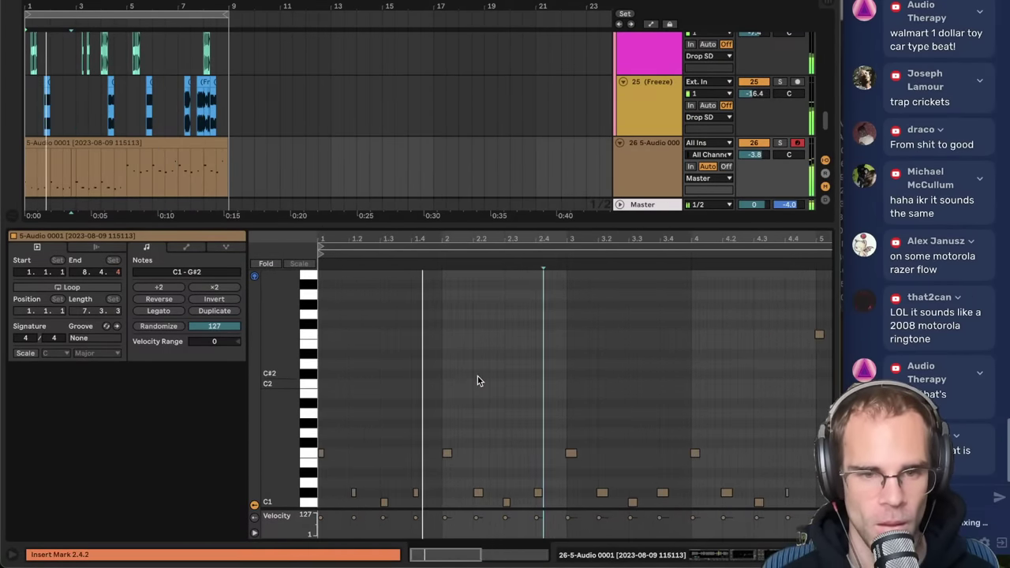
{"action": "left_click", "coordinate": [478, 377]}
{"action": "key", "text": "space"}
{"action": "key", "text": "ctrl+a"}
{"action": "key", "text": "ctrl+u"}
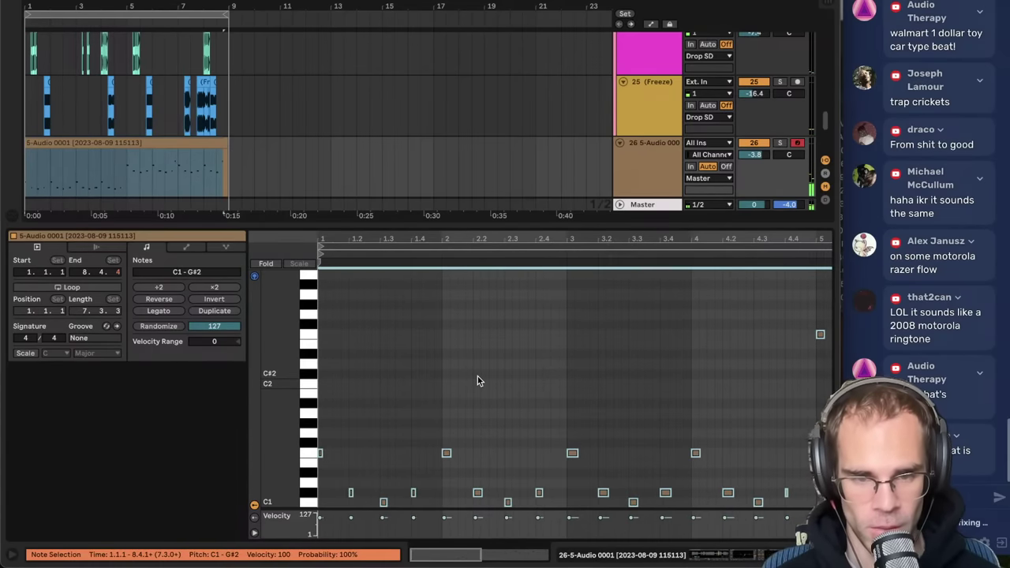
{"action": "left_click", "coordinate": [478, 377]}
- Try a short D#2 note at 2.2.2 in the MIDI clip, audition it and remove it again
{"action": "double_click", "coordinate": [485, 352]}
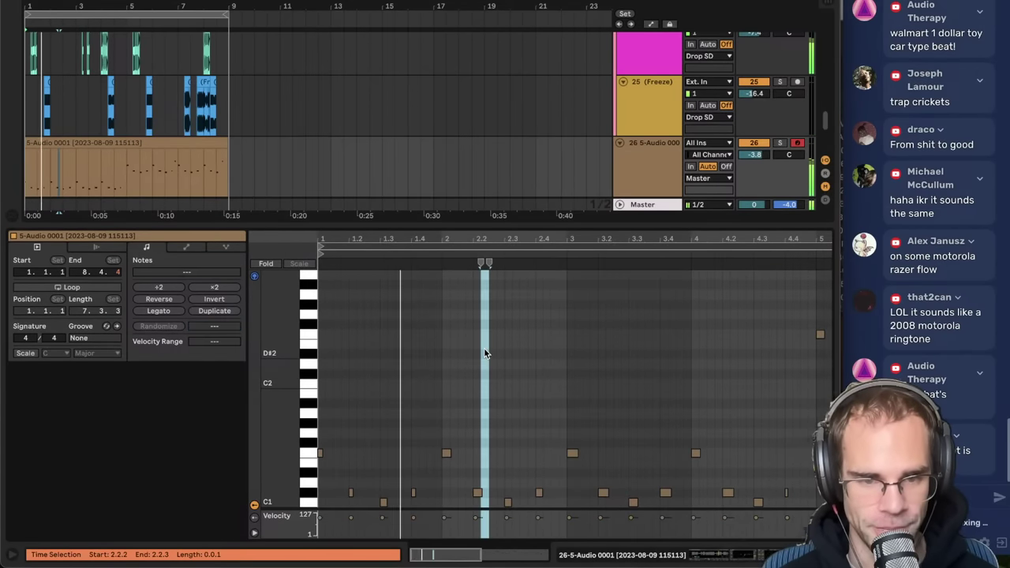
{"action": "key", "text": "space"}
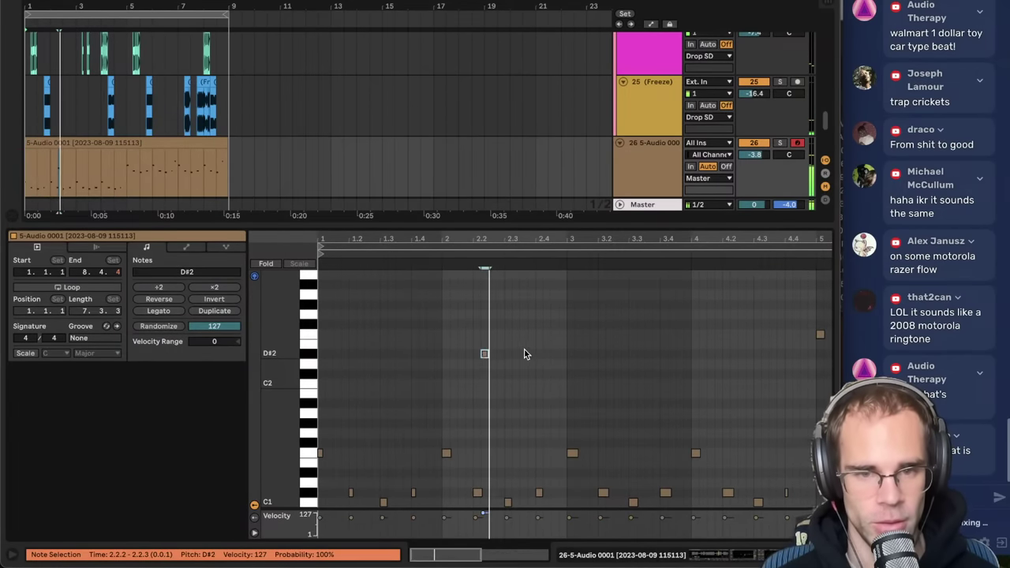
{"action": "left_click", "coordinate": [527, 354]}
{"action": "left_click", "coordinate": [408, 364]}
{"action": "key", "text": "space"}
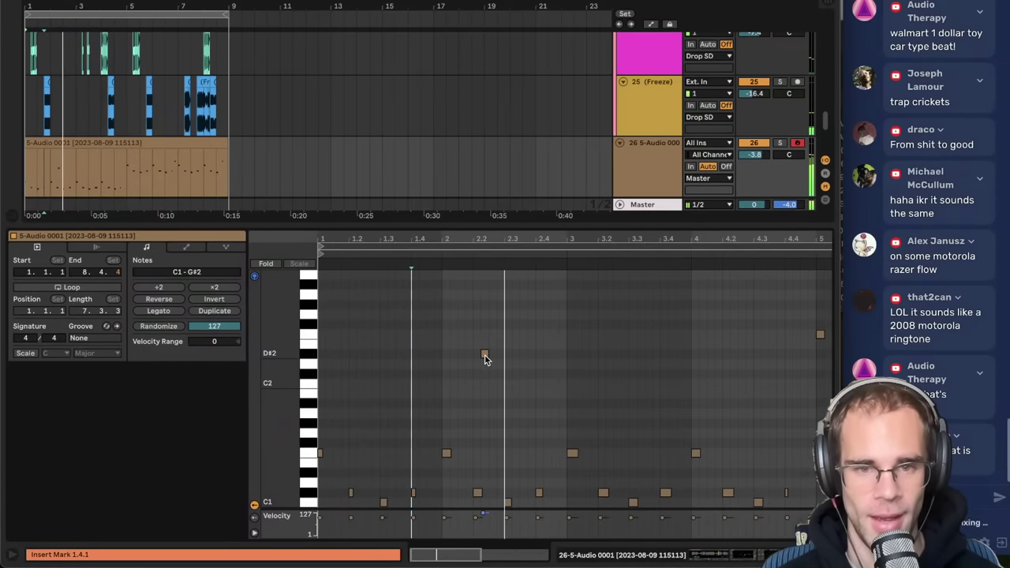
{"action": "left_click", "coordinate": [632, 554]}
{"action": "key", "text": "space"}
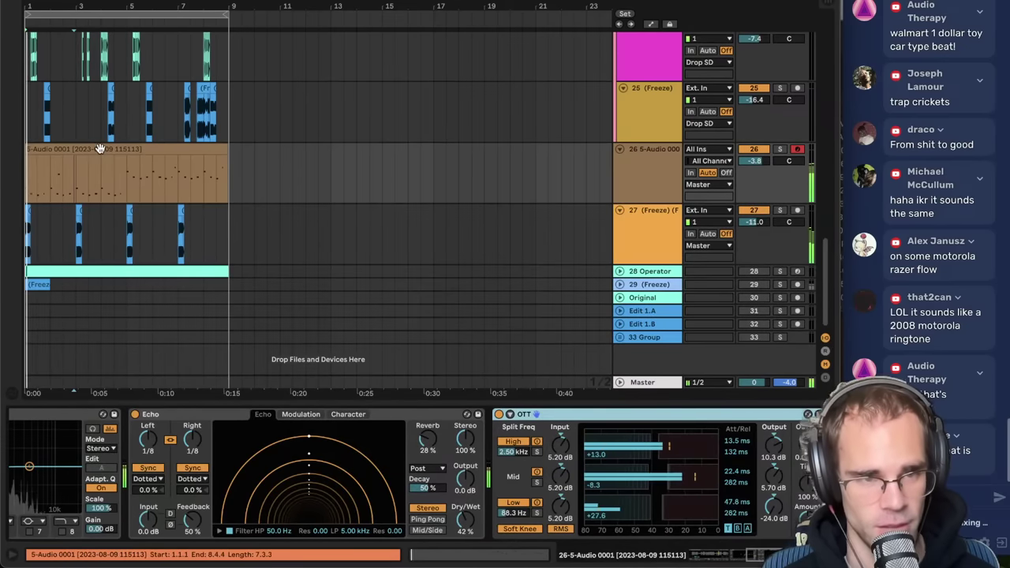
{"action": "double_click", "coordinate": [99, 146]}
{"action": "left_click", "coordinate": [466, 345]}
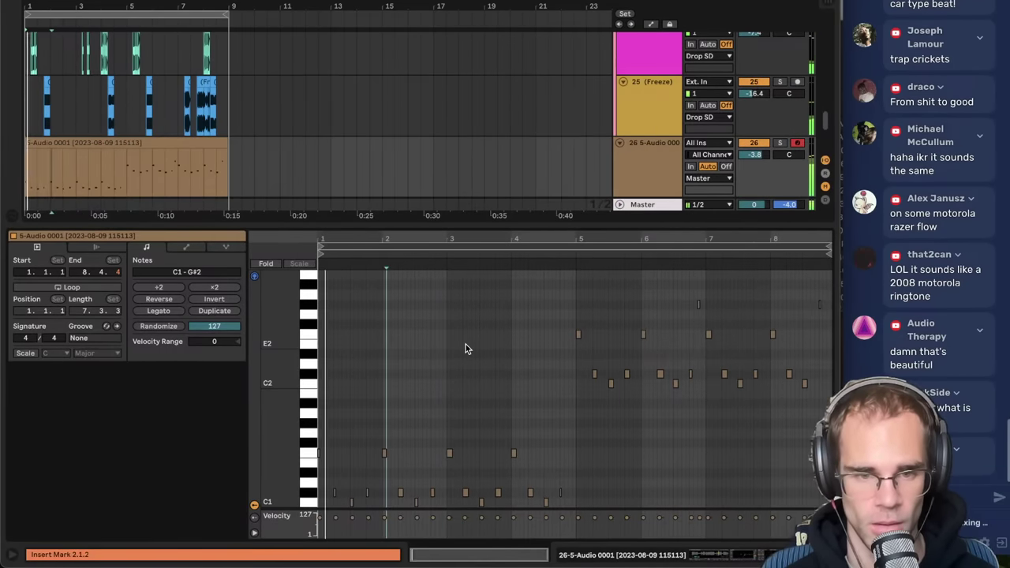
- Lower the Simpler track's volume to -8.7 dB while auditioning it against the rest of the drop
{"action": "left_click", "coordinate": [685, 560]}
{"action": "left_click", "coordinate": [72, 147]}
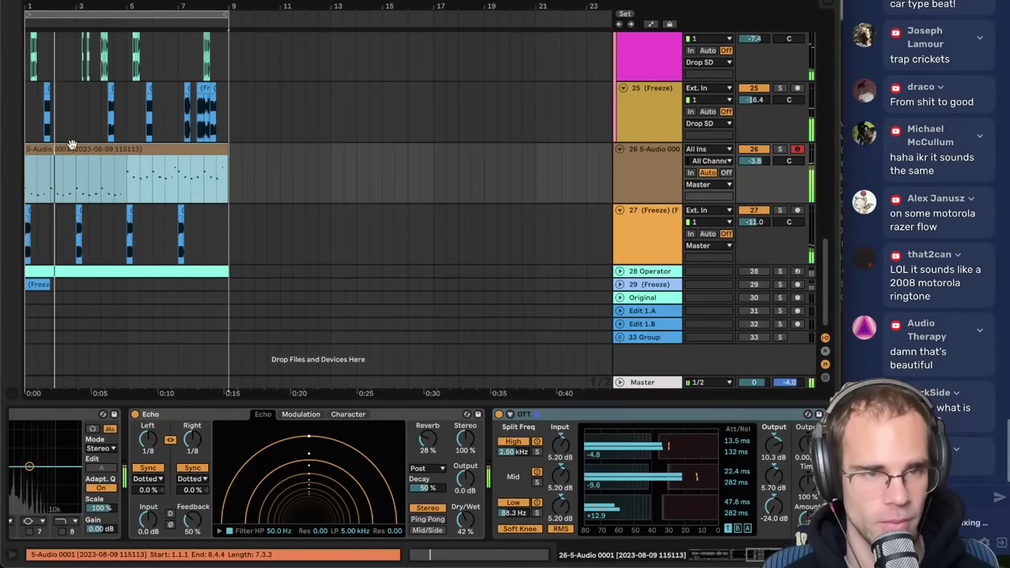
{"action": "left_click", "coordinate": [746, 163]}
{"action": "left_click_drag", "start_coordinate": [745, 165], "coordinate": [746, 171]}
{"action": "left_click", "coordinate": [649, 169]}
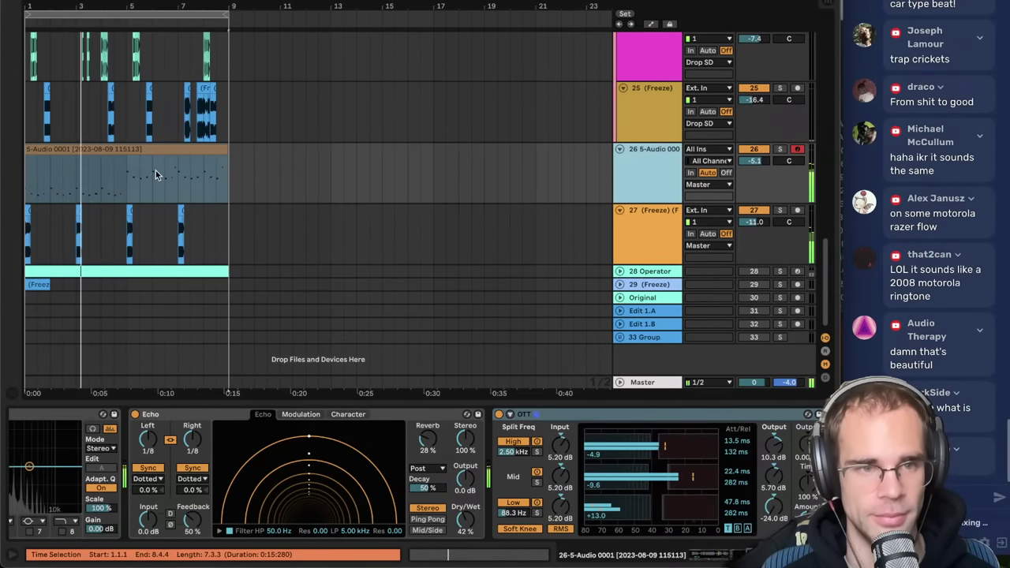
{"action": "left_click", "coordinate": [116, 189]}
{"action": "key", "text": "shift+Tab"}
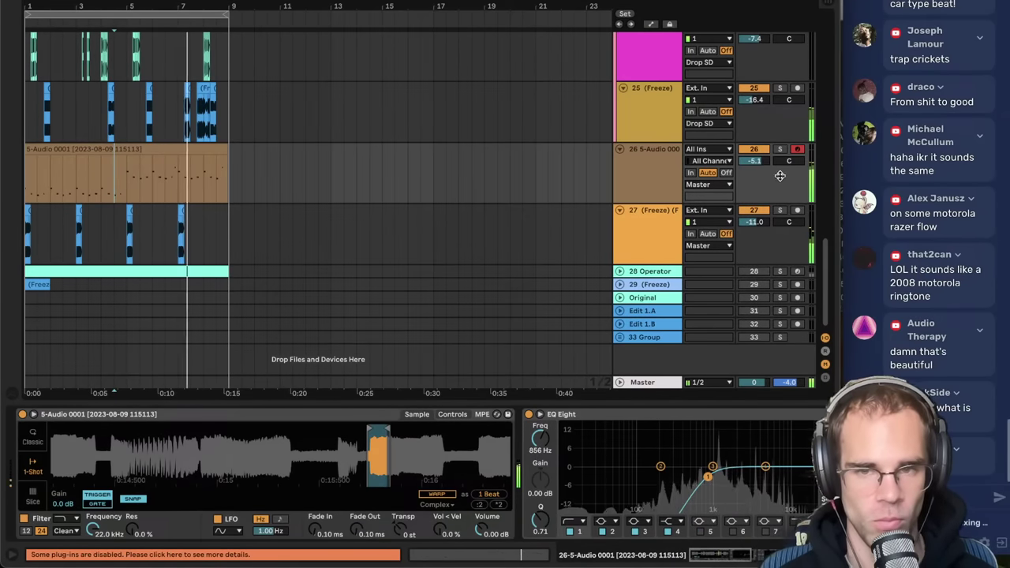
{"action": "left_click_drag", "start_coordinate": [764, 168], "coordinate": [759, 171]}
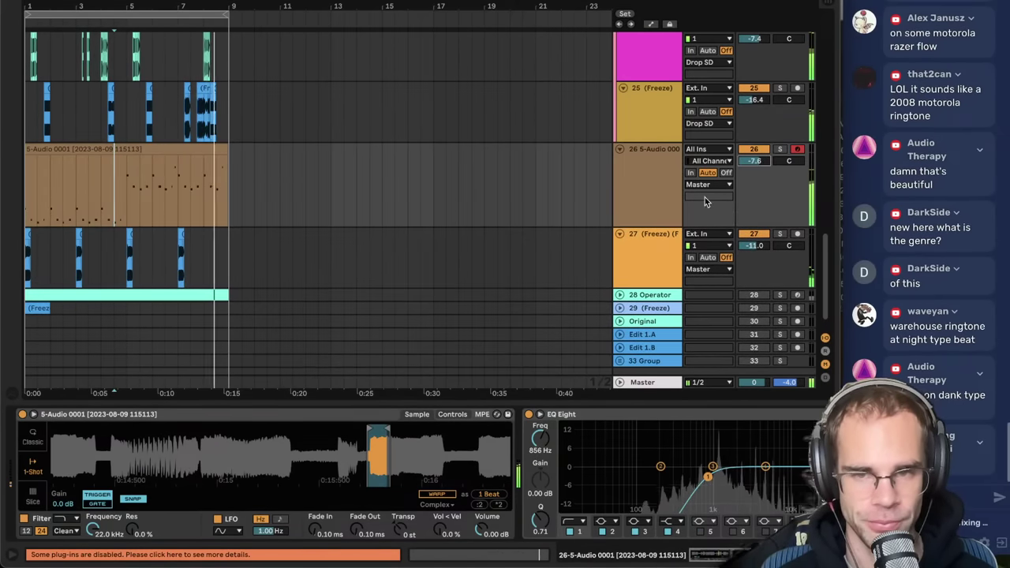
{"action": "left_click_drag", "start_coordinate": [662, 225], "coordinate": [662, 203]}
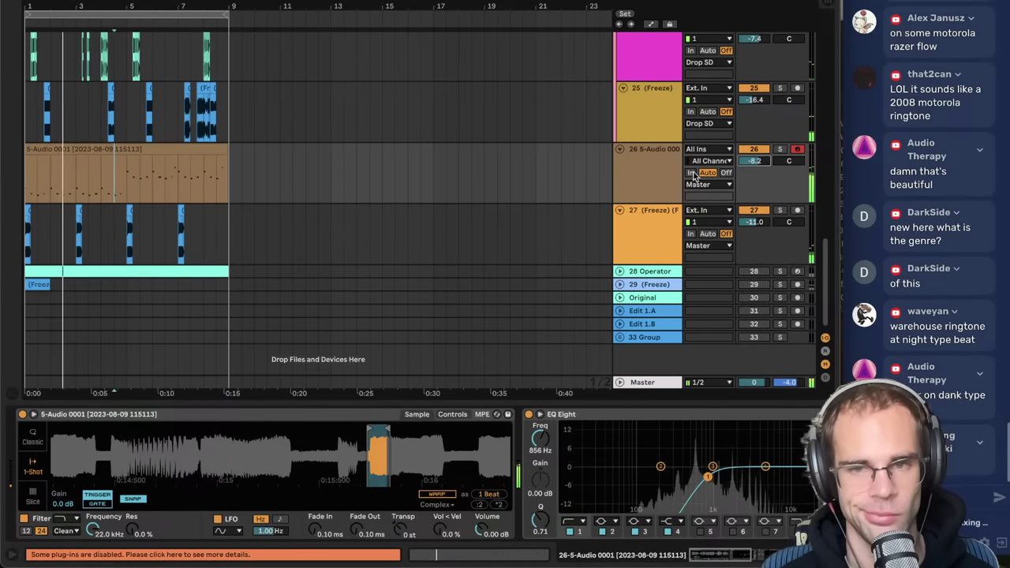
{"action": "scroll", "coordinate": [660, 181], "scroll_direction": "up", "scroll_amount": 2}
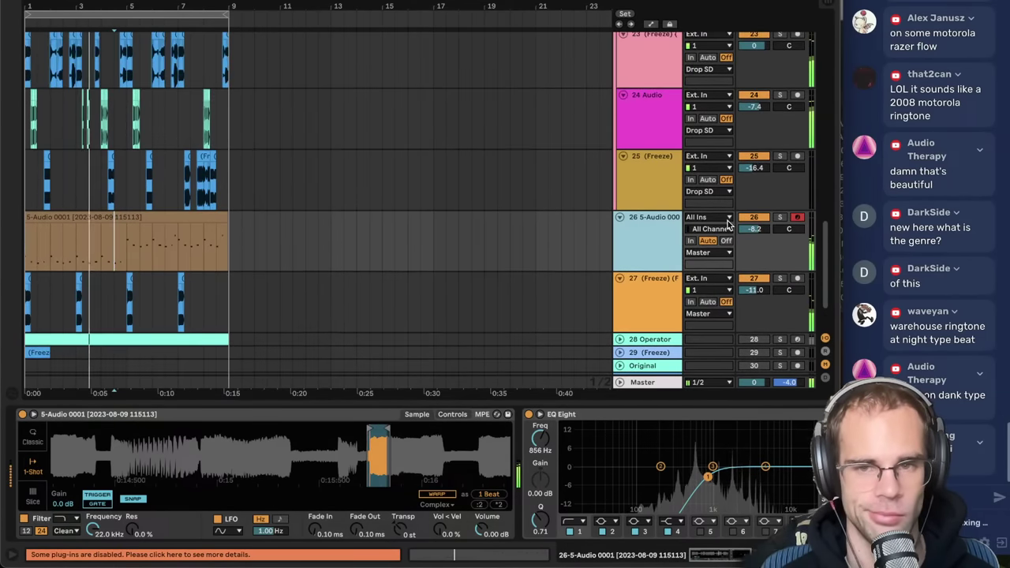
{"action": "left_click_drag", "start_coordinate": [744, 227], "coordinate": [743, 231]}
{"action": "left_click", "coordinate": [655, 242]}
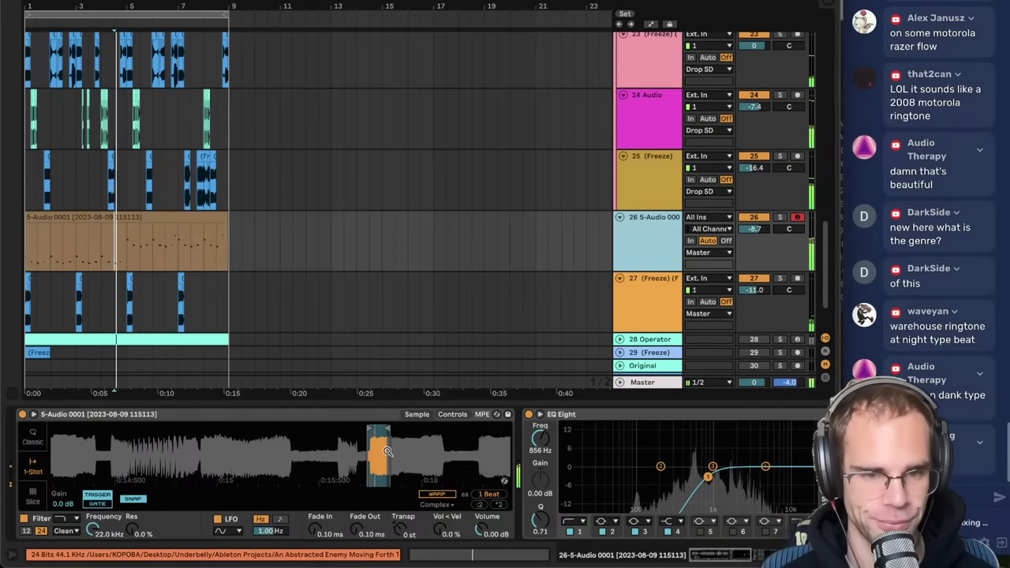
- Fine-tune the start and end of the short slice selected in the Simpler while auditioning the recorded MIDI clip
{"action": "mouse_move", "coordinate": [388, 436]}
{"action": "left_mouse_down"}
{"action": "mouse_move", "coordinate": [385, 452]}
{"action": "mouse_move", "coordinate": [363, 431]}
{"action": "left_mouse_up"}
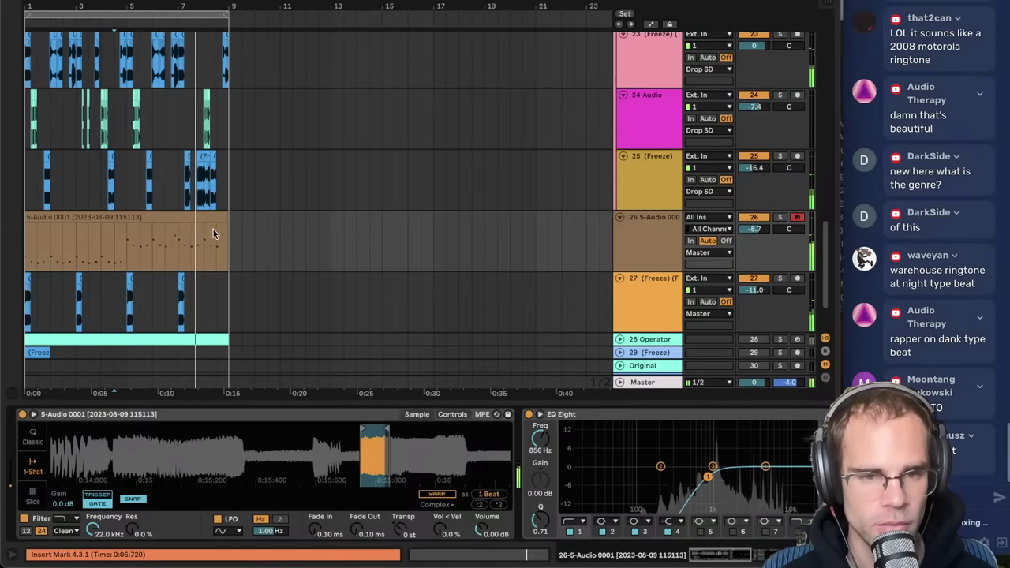
{"action": "left_click", "coordinate": [190, 218]}
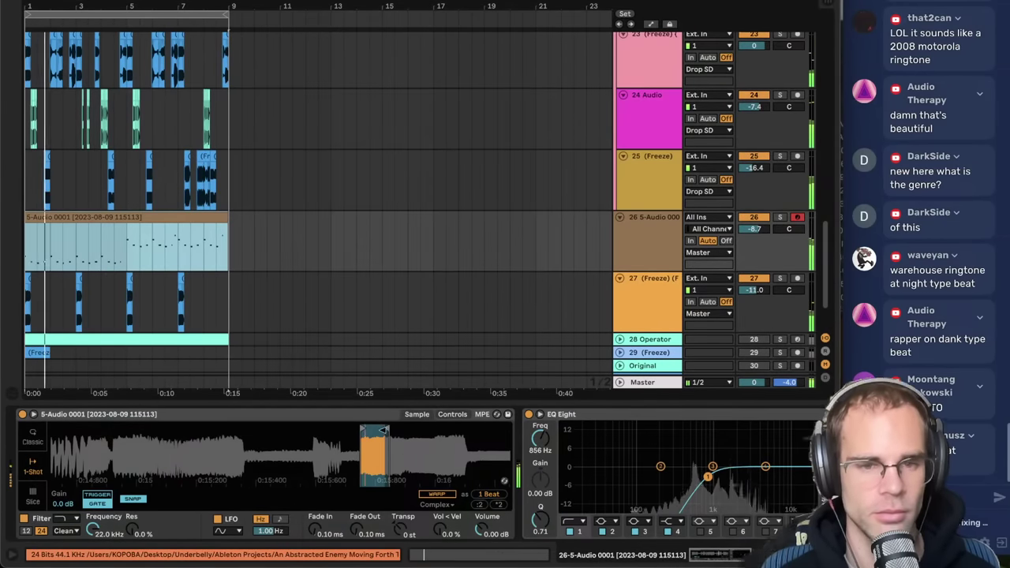
{"action": "left_click_drag", "start_coordinate": [386, 431], "coordinate": [387, 431]}
{"action": "left_click", "coordinate": [135, 217]}
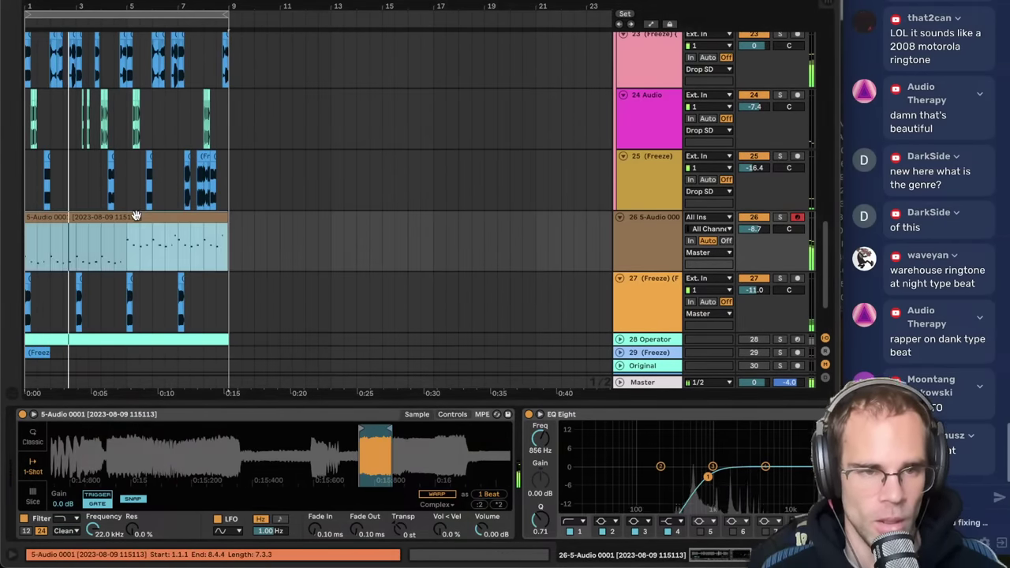
- Review the tracks above the Simpler up to the drums and Hyper 808, briefly checking folded track 21
{"action": "scroll", "coordinate": [123, 221], "scroll_direction": "up", "scroll_amount": 2}
{"action": "scroll", "coordinate": [120, 219], "scroll_direction": "up", "scroll_amount": 6}
{"action": "left_click", "coordinate": [633, 295]}
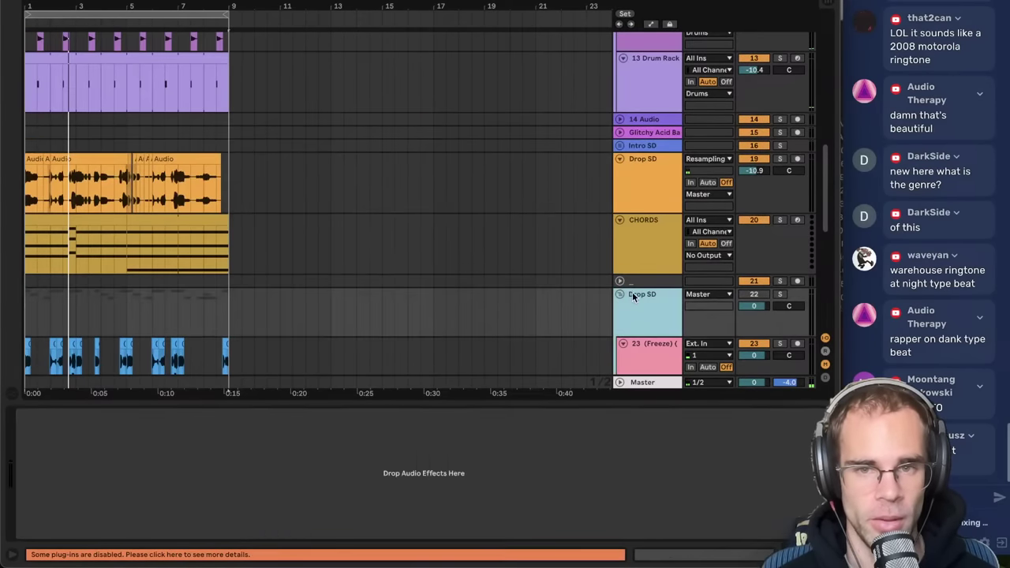
{"action": "left_click", "coordinate": [621, 281]}
{"action": "left_click", "coordinate": [621, 282]}
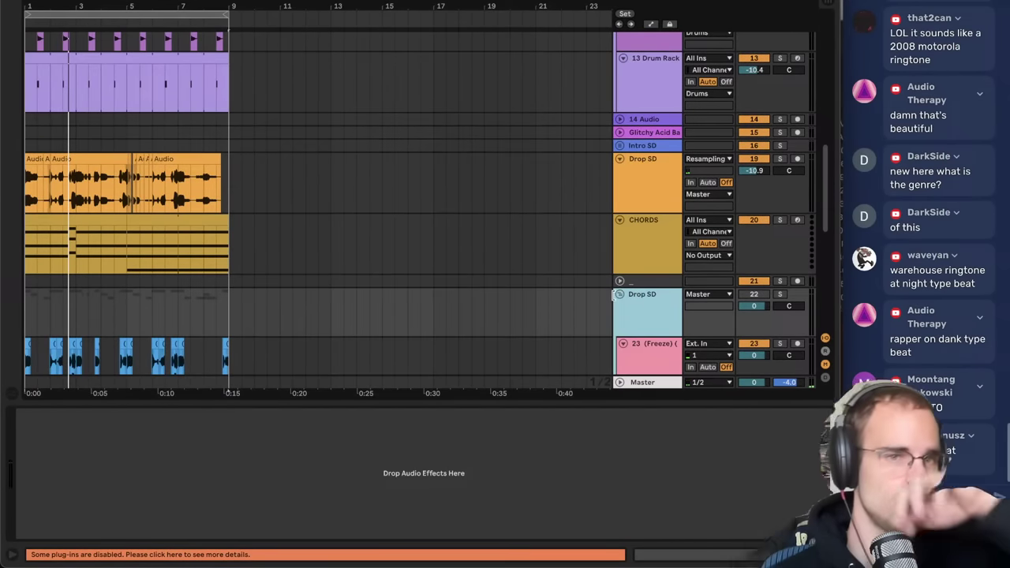
{"action": "scroll", "coordinate": [419, 158], "scroll_direction": "up", "scroll_amount": 5}
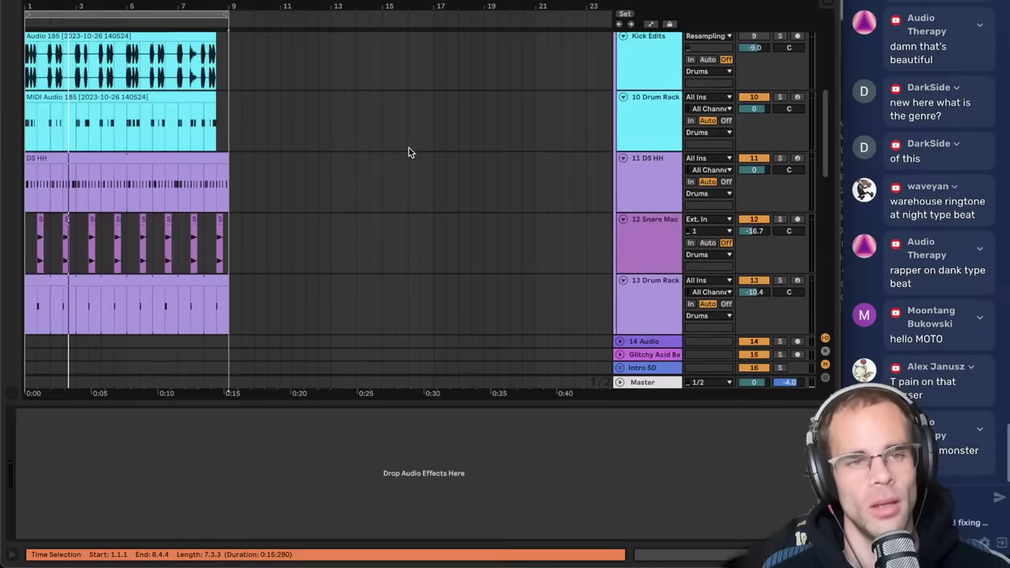
{"action": "scroll", "coordinate": [137, 166], "scroll_direction": "up", "scroll_amount": 4}
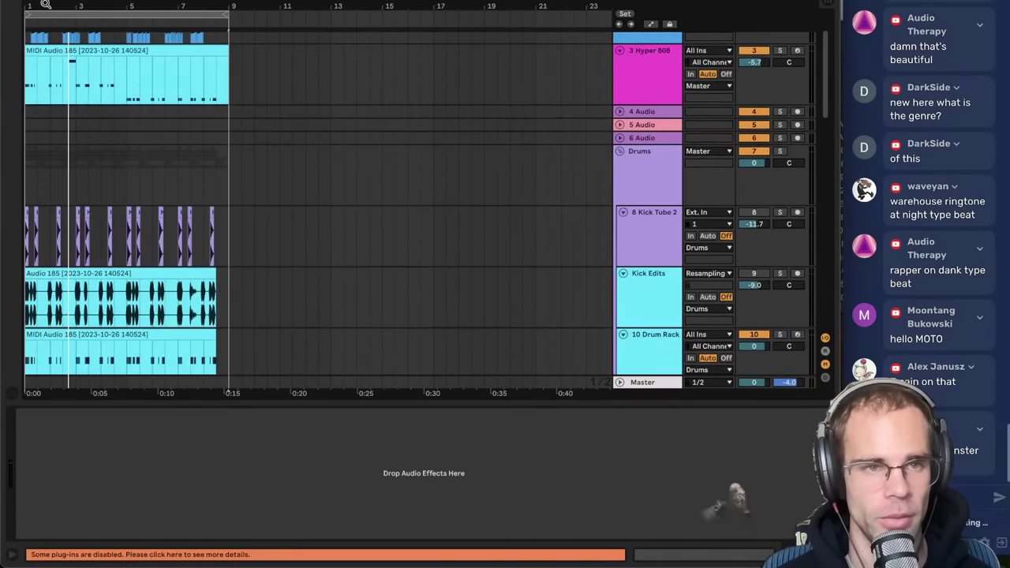
- Play the eight-bar drop from the Hyper 808 clip's start and inspect the Hyper 808 track's devices
{"action": "left_click_drag", "start_coordinate": [45, 5], "coordinate": [103, 12]}
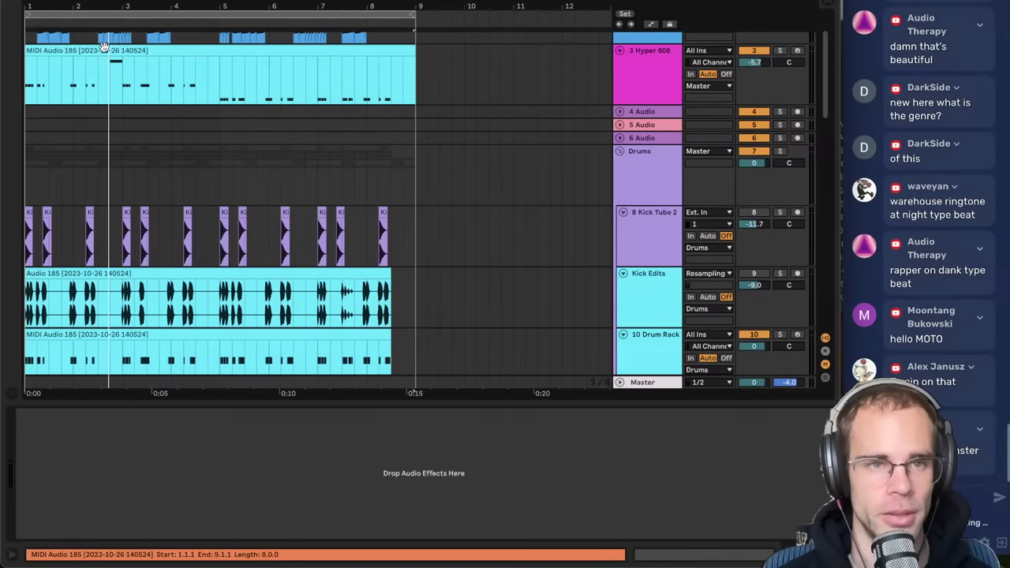
{"action": "left_click", "coordinate": [103, 48]}
{"action": "key", "text": "space"}
{"action": "scroll", "coordinate": [600, 123], "scroll_direction": "up", "scroll_amount": 2}
{"action": "left_click", "coordinate": [650, 145]}
{"action": "scroll", "coordinate": [649, 144], "scroll_direction": "down", "scroll_amount": 4}
{"action": "scroll", "coordinate": [648, 142], "scroll_direction": "down", "scroll_amount": 10}
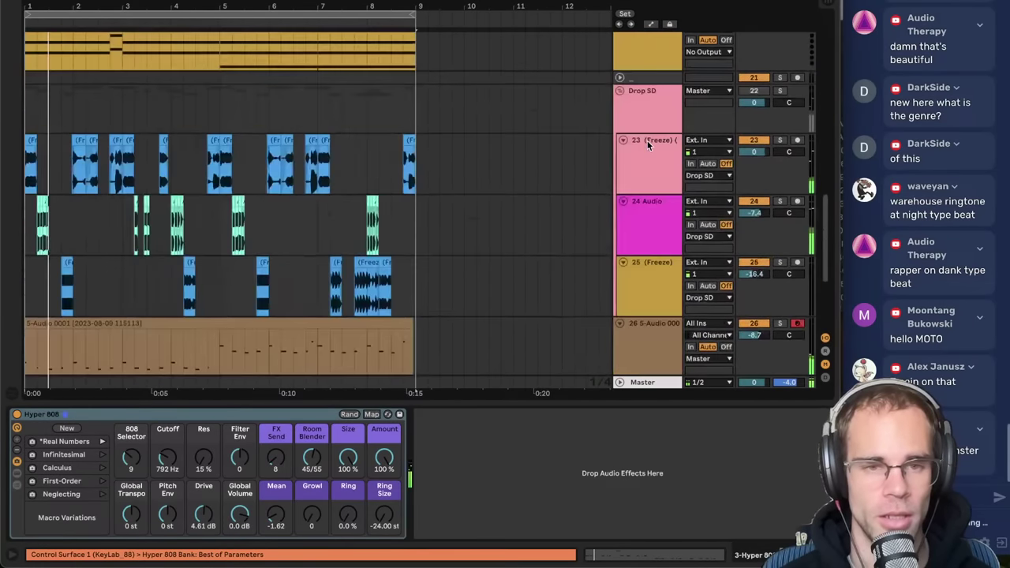
- Unfold track 29 (Freeze), audition its one-bar clip in solo and fold the track again
{"action": "left_click", "coordinate": [621, 285]}
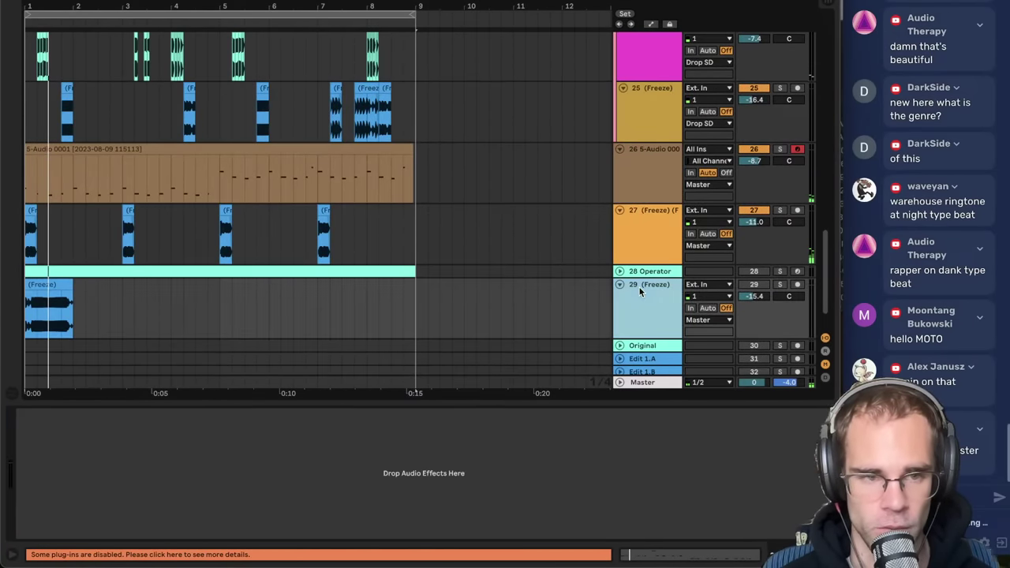
{"action": "left_click", "coordinate": [47, 296]}
{"action": "key", "text": "space"}
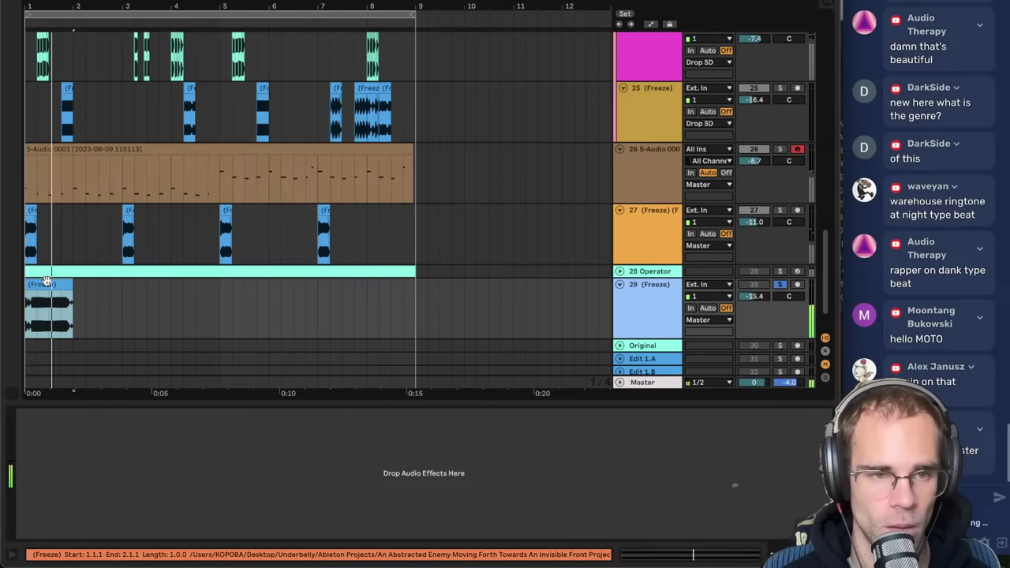
{"action": "left_click", "coordinate": [622, 286]}
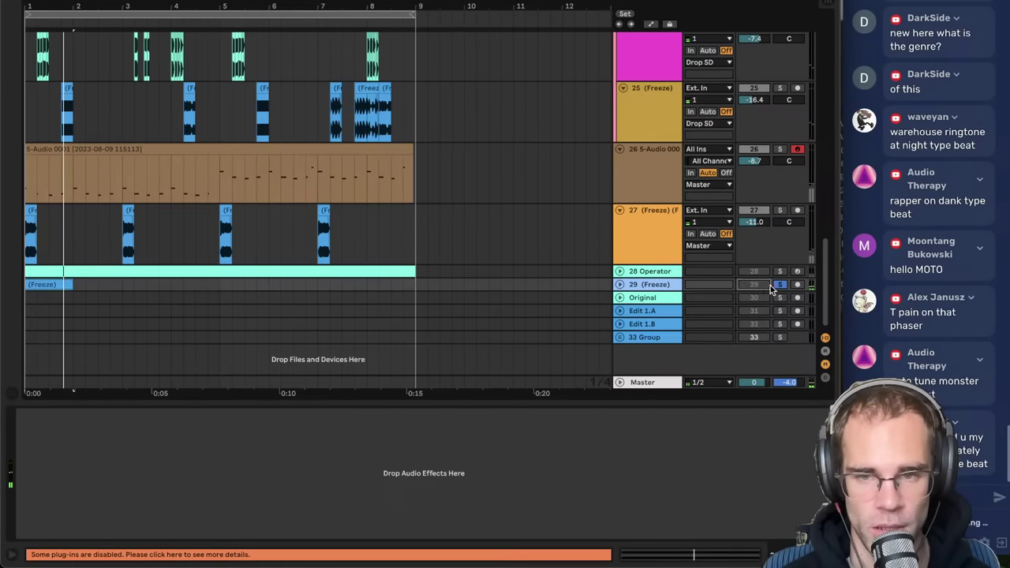
- Unfold the 28 Operator track, audition its melody in solo, fold it again and select 33 Group
{"action": "left_click", "coordinate": [620, 271]}
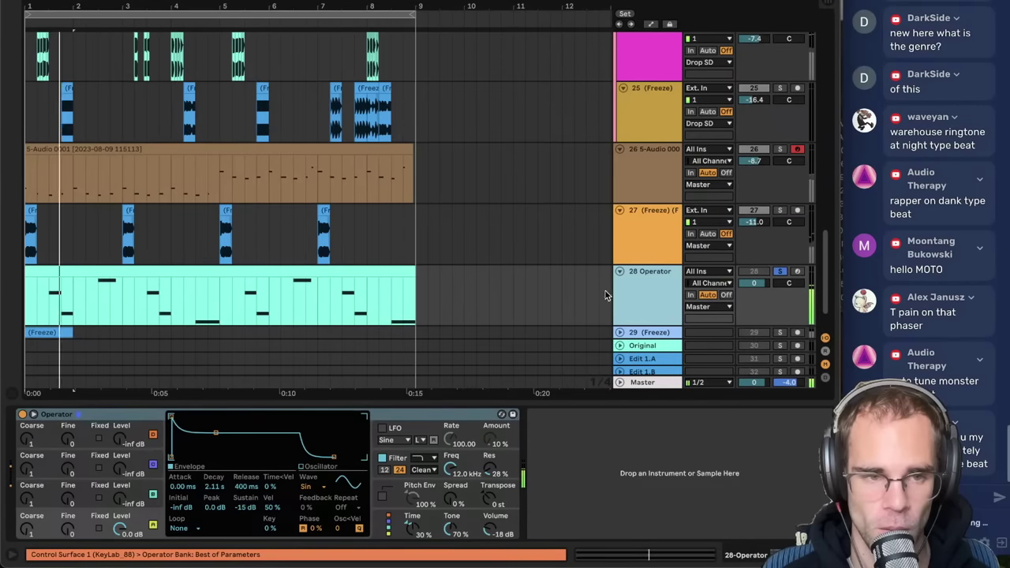
{"action": "left_click", "coordinate": [619, 271]}
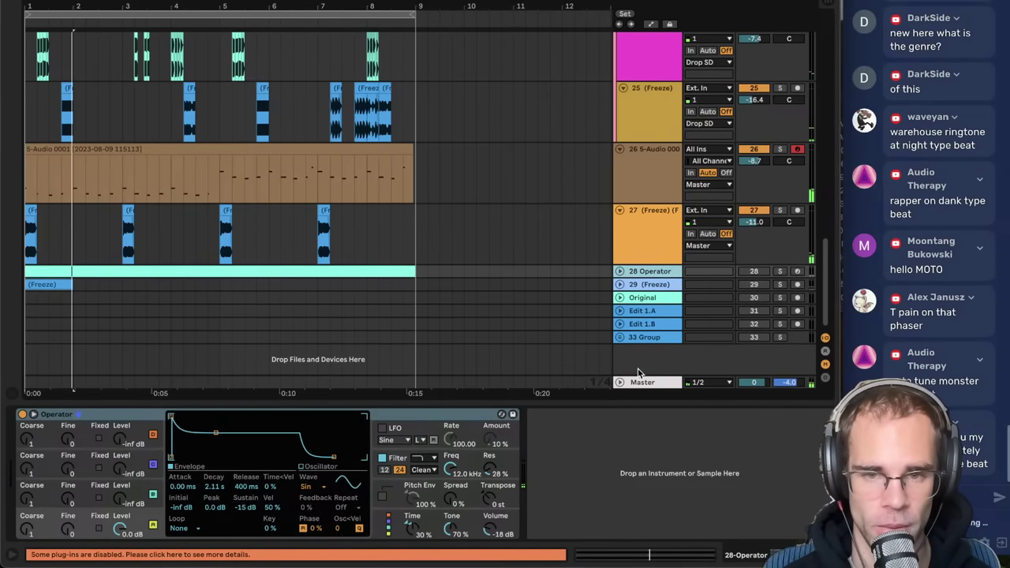
{"action": "left_click", "coordinate": [631, 340]}
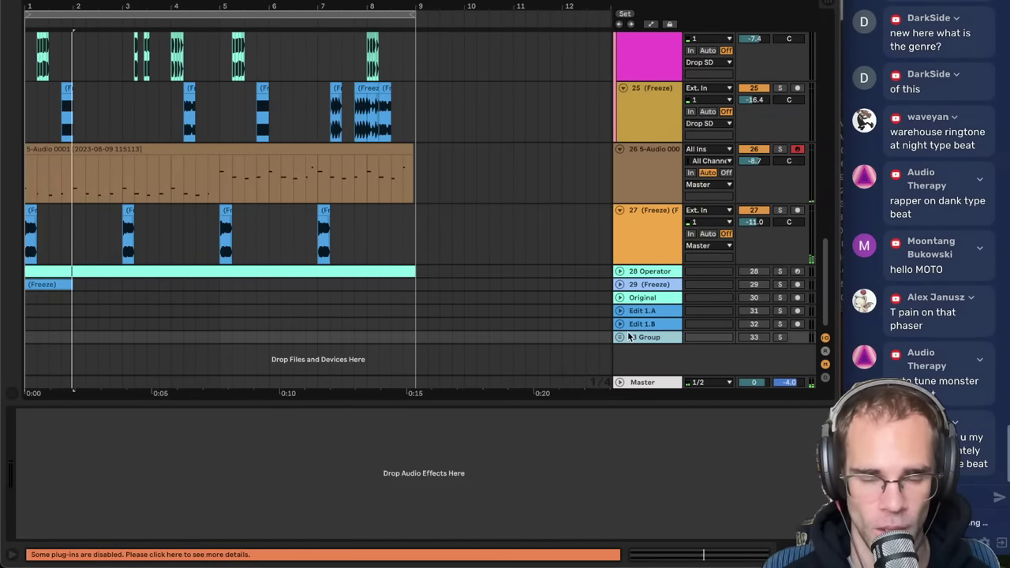
- Add an audio track after the 33 Group, arm it for recording and set its input to Resampling
{"action": "key", "text": "Tab"}
{"action": "key", "text": "Tab"}
{"action": "key", "text": "ctrl+t"}
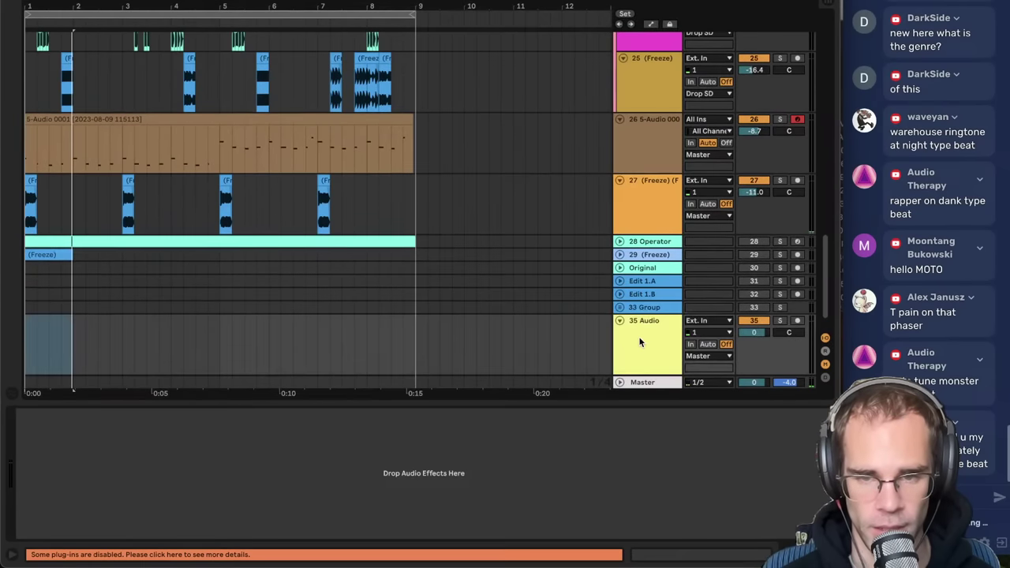
{"action": "left_click", "coordinate": [797, 320]}
{"action": "left_click", "coordinate": [720, 320]}
{"action": "left_click", "coordinate": [720, 322]}
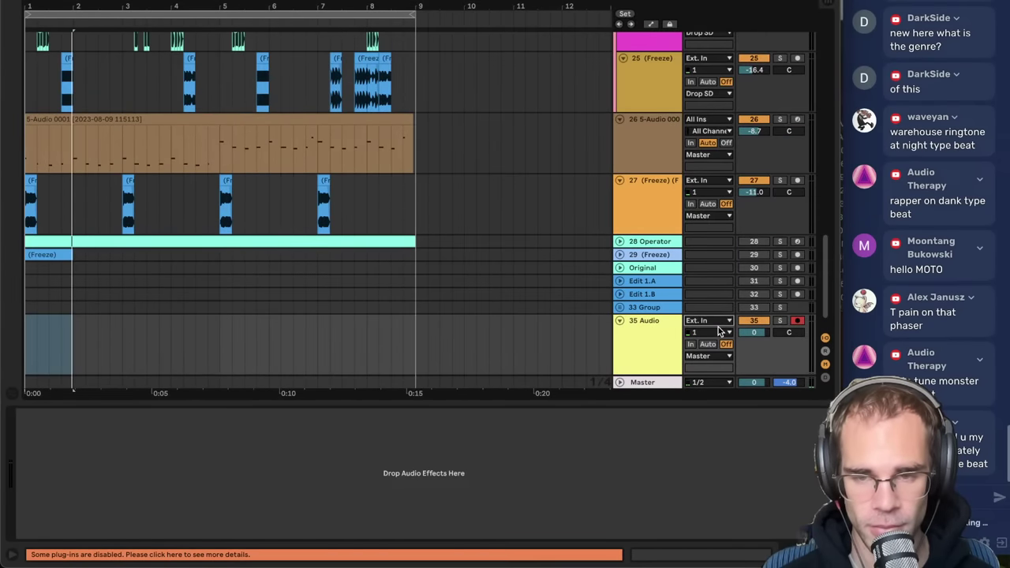
{"action": "left_click", "coordinate": [710, 321]}
{"action": "left_click", "coordinate": [698, 0]}
{"action": "left_click", "coordinate": [644, 352]}
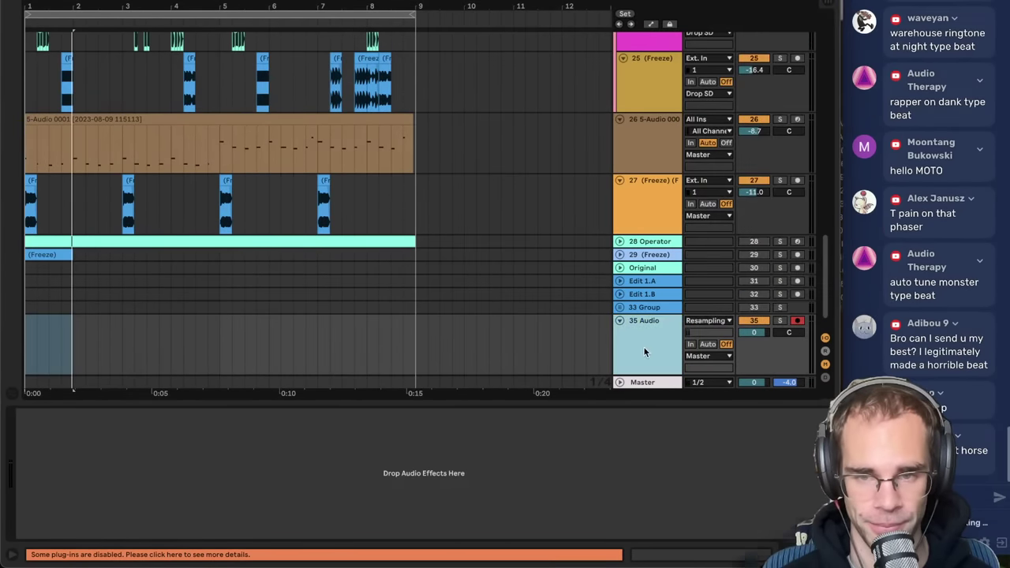
- Record the full loop from bar 1 onto the resampling track and move the recorded clip to start at bar 9
{"action": "key", "text": "Home"}
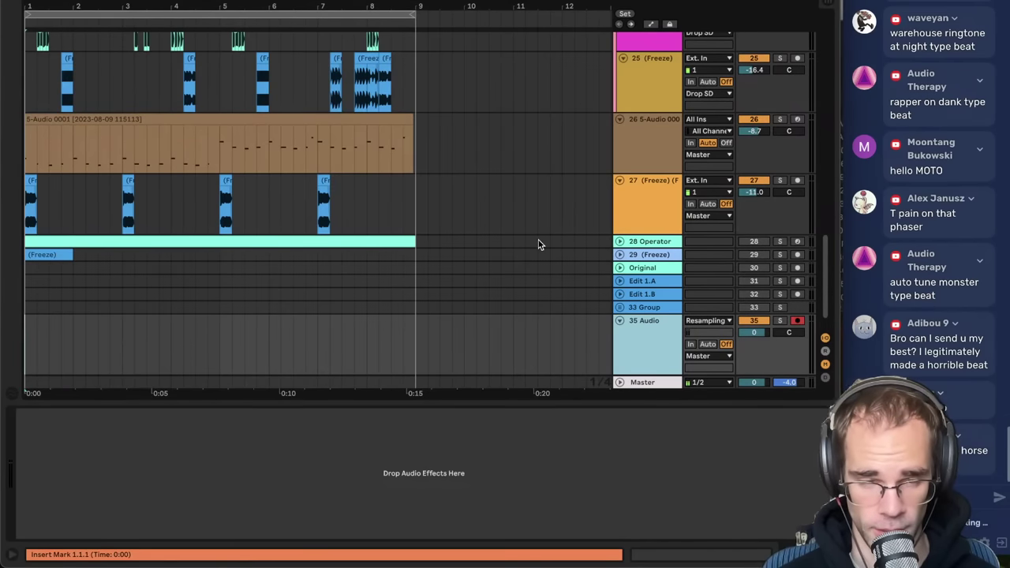
{"action": "key", "text": "F9"}
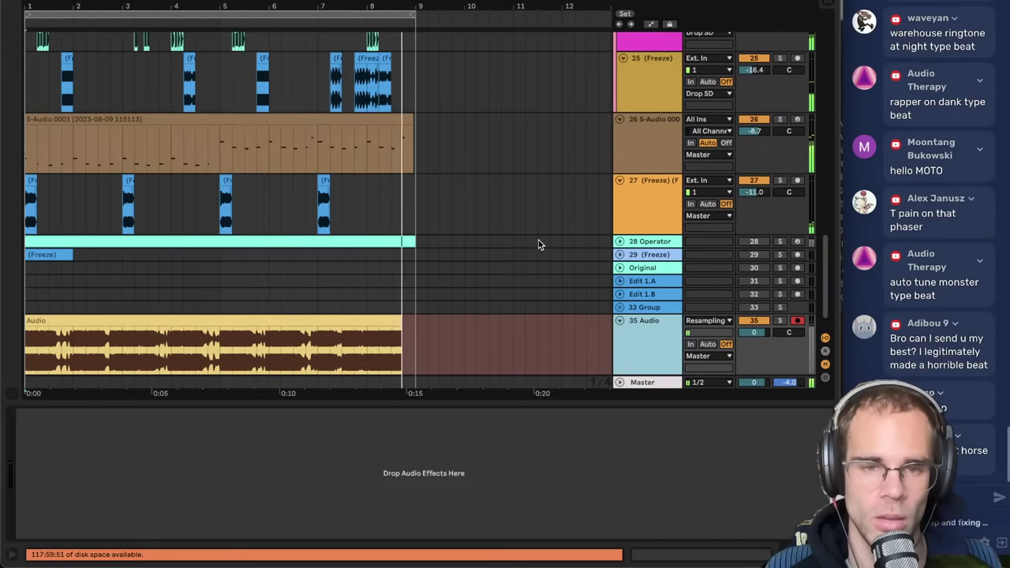
{"action": "left_click", "coordinate": [84, 322]}
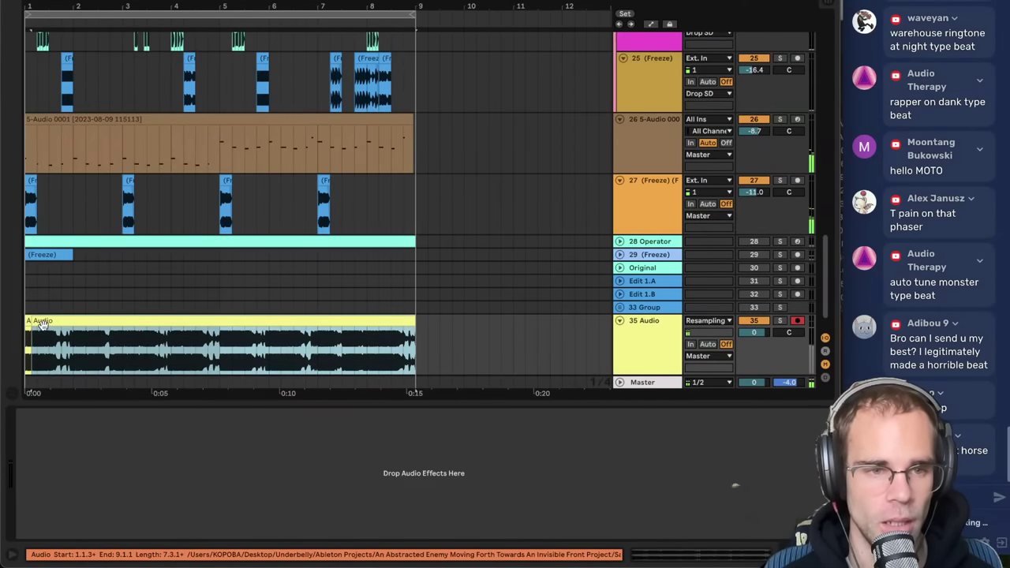
{"action": "left_click_drag", "start_coordinate": [75, 323], "coordinate": [459, 347]}
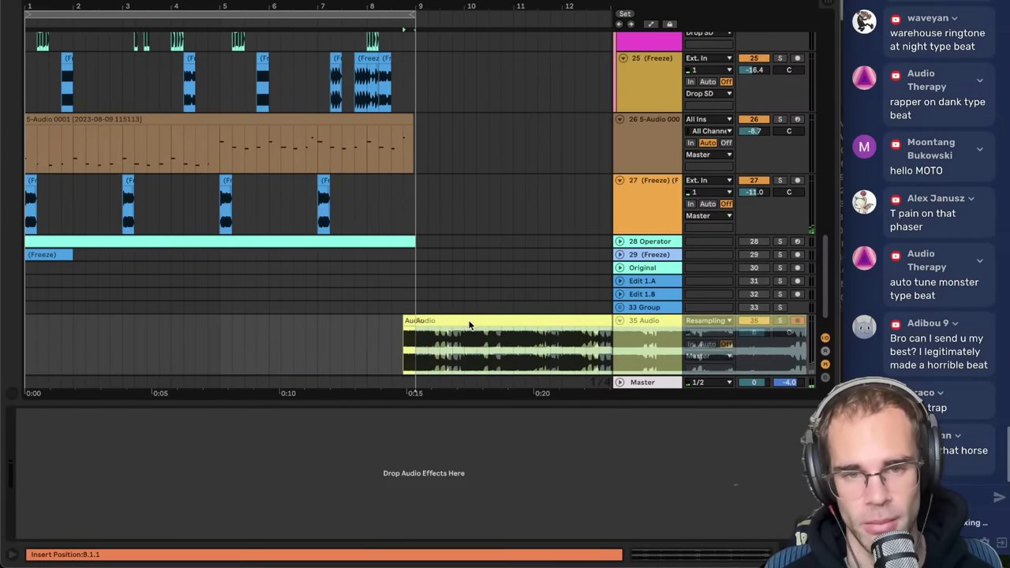
- Unwarp the resampled clip and transpose it by -5 semitones, and loop playback over its full length
{"action": "double_click", "coordinate": [469, 324]}
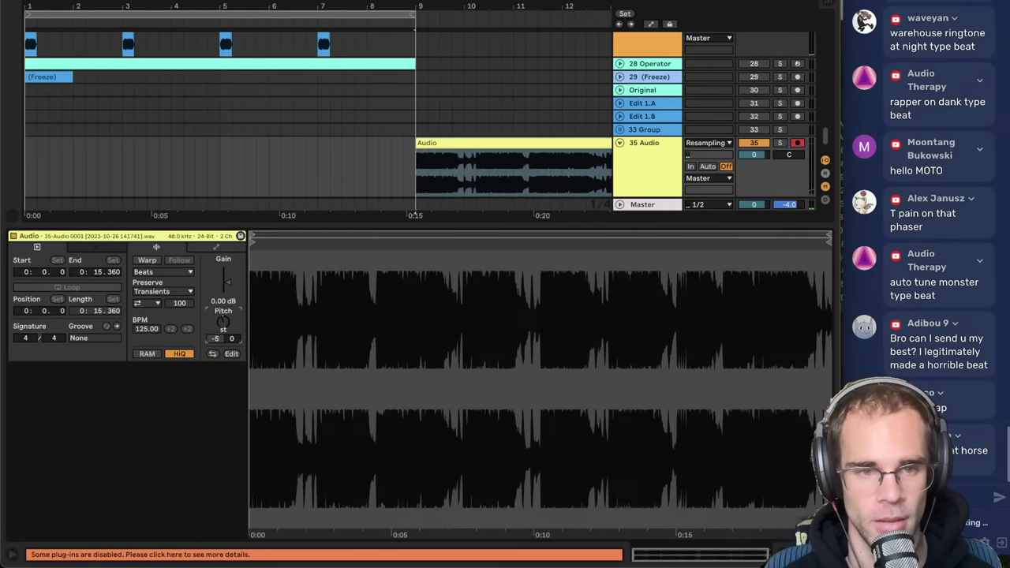
{"action": "left_click", "coordinate": [353, 171]}
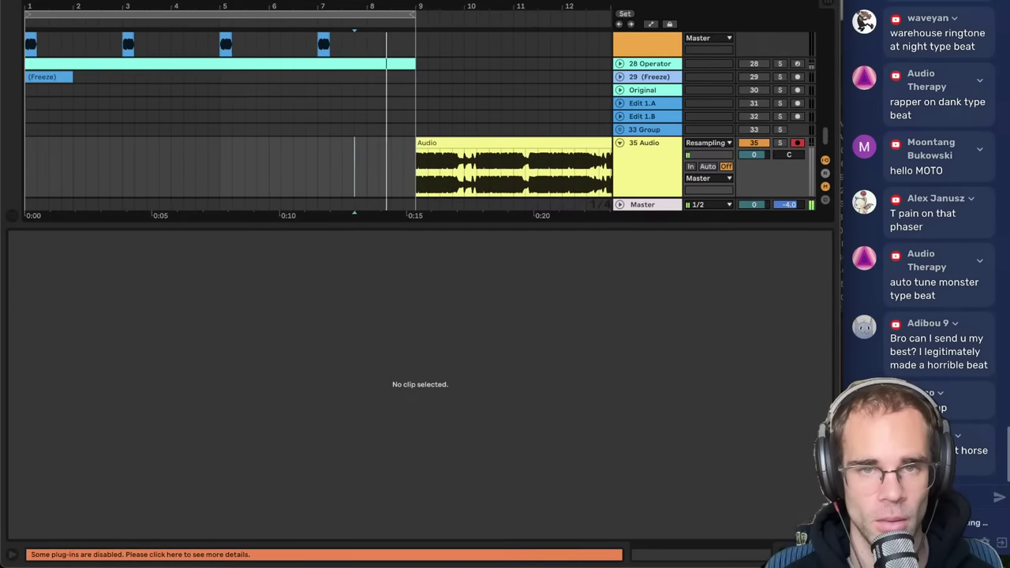
{"action": "left_click", "coordinate": [435, 142]}
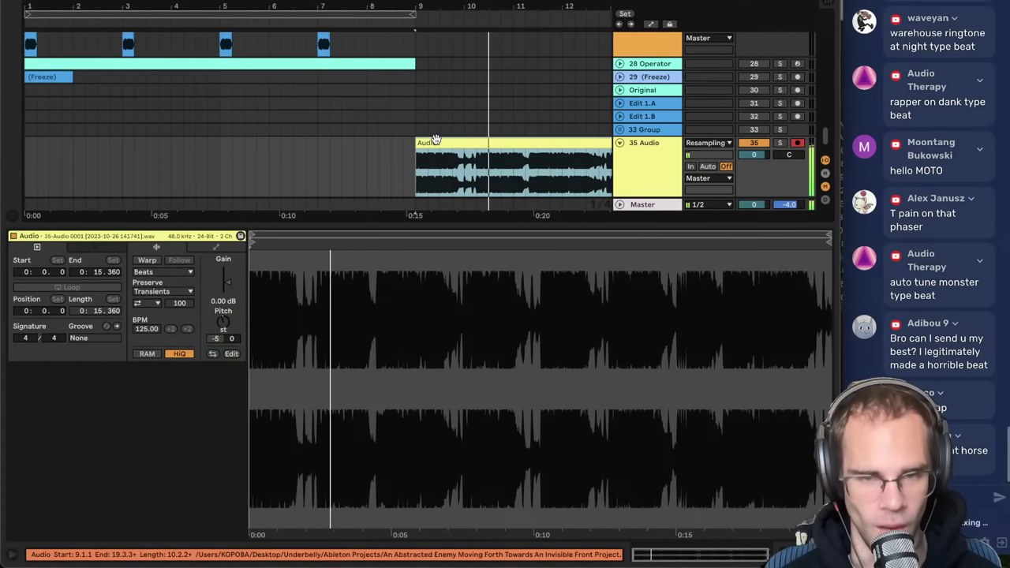
{"action": "key", "text": "minus"}
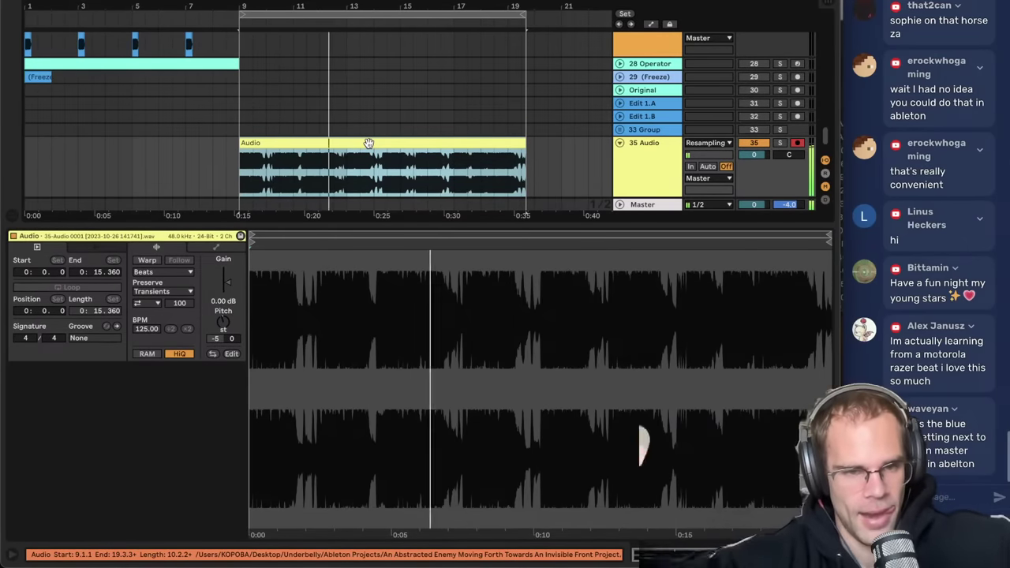
- Set the Master track's cue volume to 0 and play the resampled clip
{"action": "left_click", "coordinate": [157, 160]}
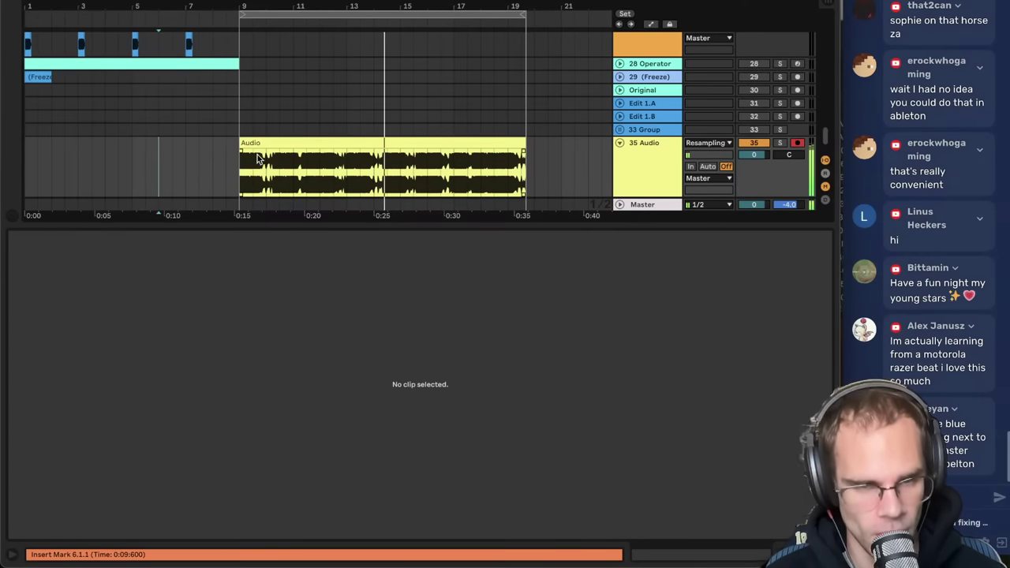
{"action": "left_click", "coordinate": [294, 143]}
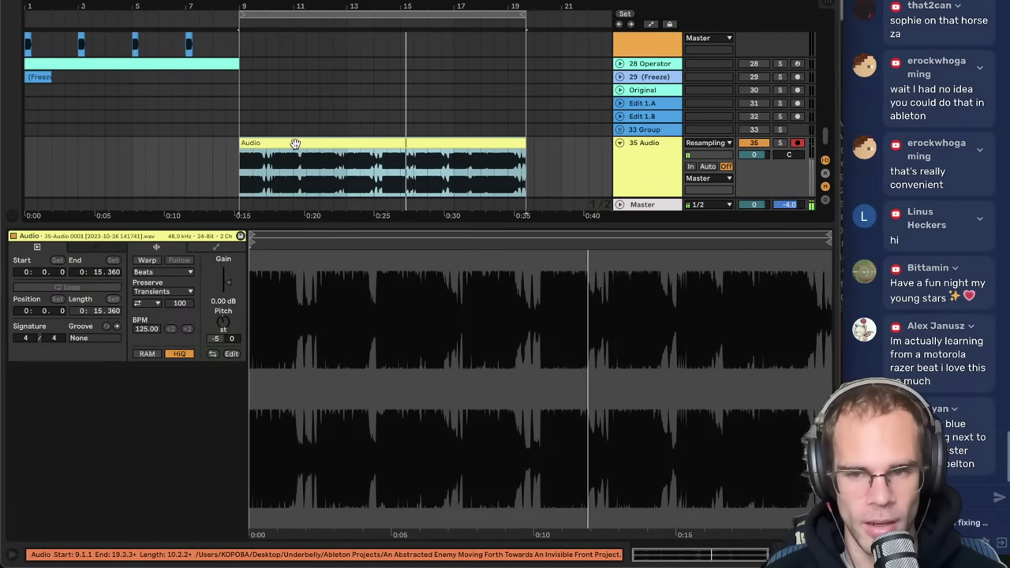
{"action": "left_click_drag", "start_coordinate": [789, 205], "coordinate": [789, 208]}
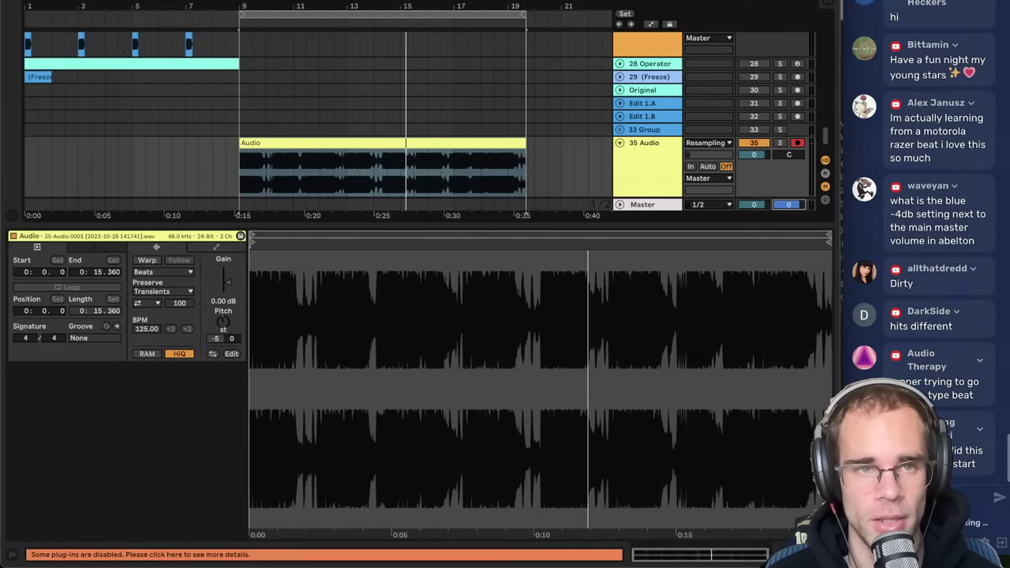
{"action": "key", "text": "space"}
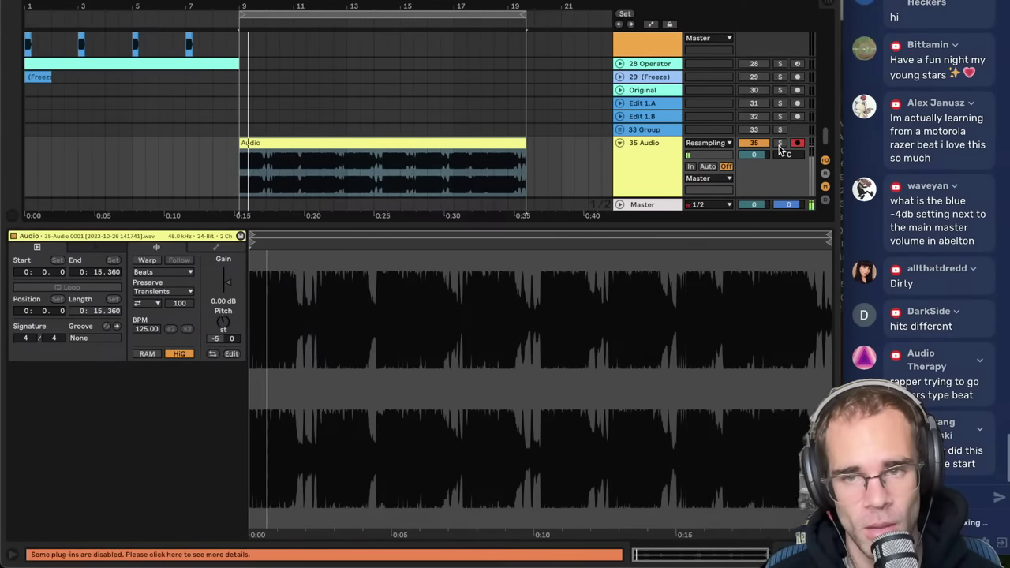
{"action": "mouse_move", "coordinate": [783, 205]}
{"action": "left_mouse_down"}
{"action": "mouse_move", "coordinate": [783, 228]}
{"action": "mouse_move", "coordinate": [783, 208]}
{"action": "left_mouse_up"}
{"action": "key", "text": "Delete"}
- Preview elipatreon_ride_OTT.wav from the browser with the cue volume lowered to -11.8, and reset the cue volume to 0
{"action": "key", "text": "ctrl+alt+b"}
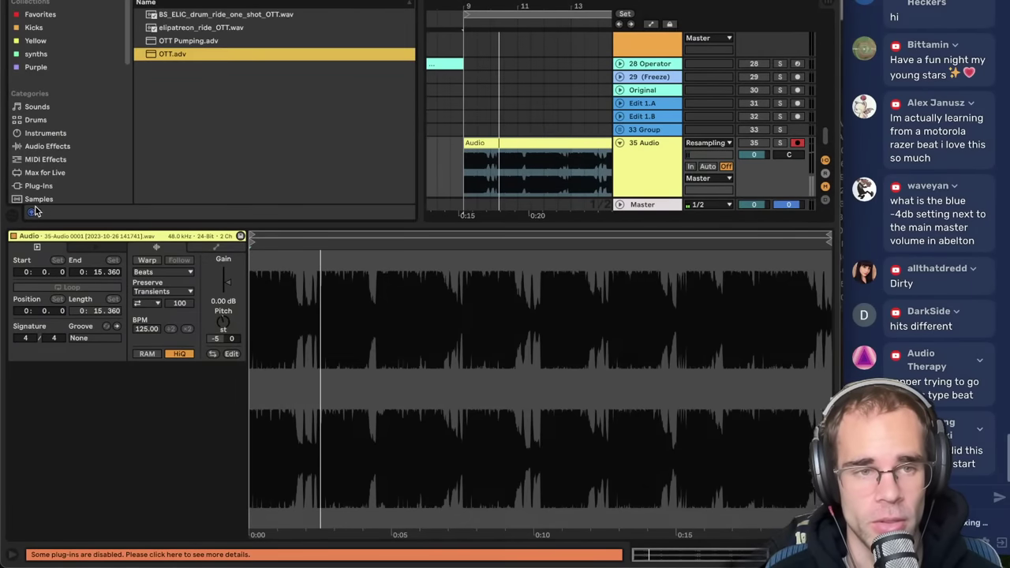
{"action": "left_click", "coordinate": [215, 28]}
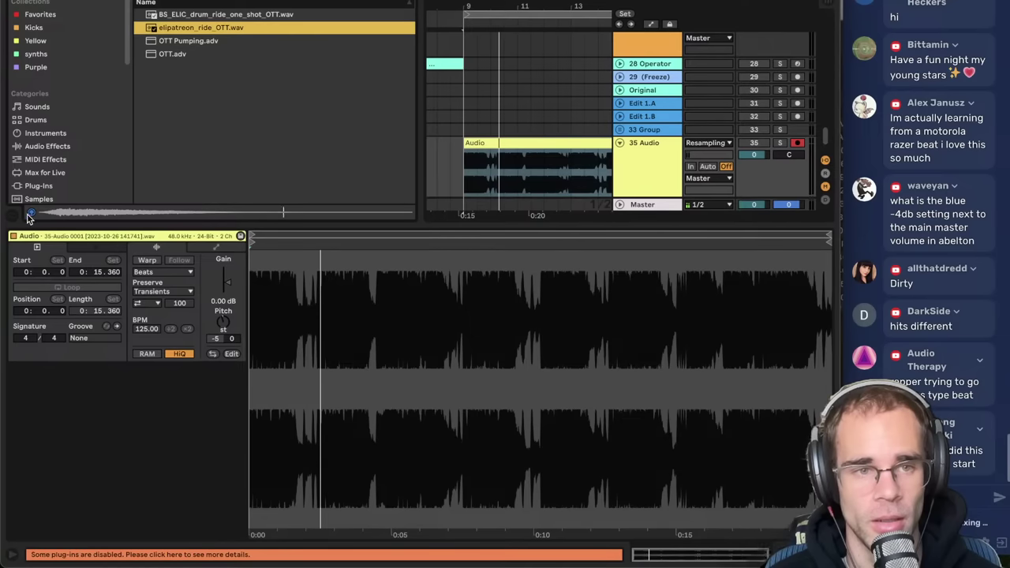
{"action": "left_click_drag", "start_coordinate": [801, 205], "coordinate": [800, 207]}
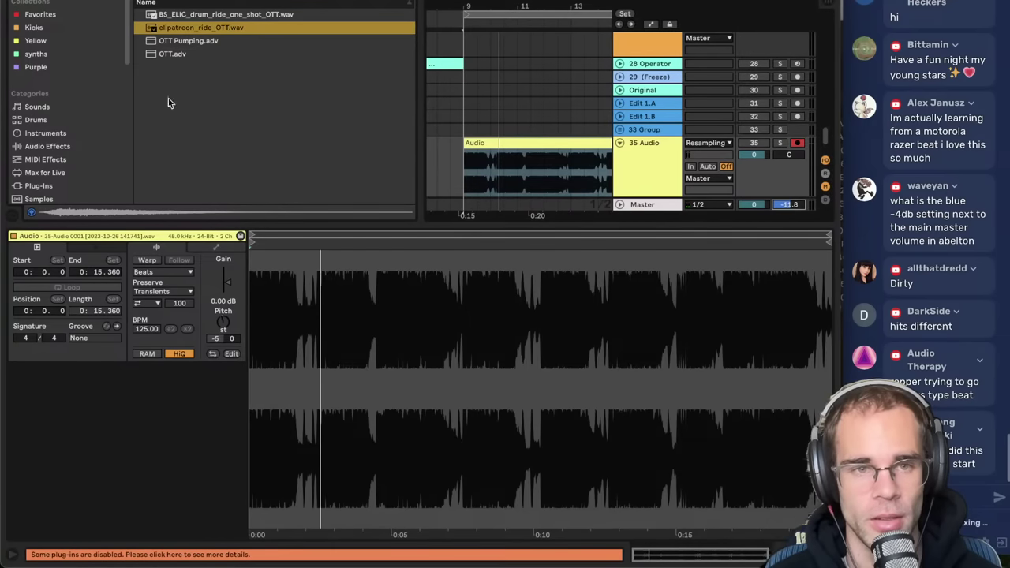
{"action": "left_click", "coordinate": [199, 29]}
{"action": "double_click", "coordinate": [792, 202]}
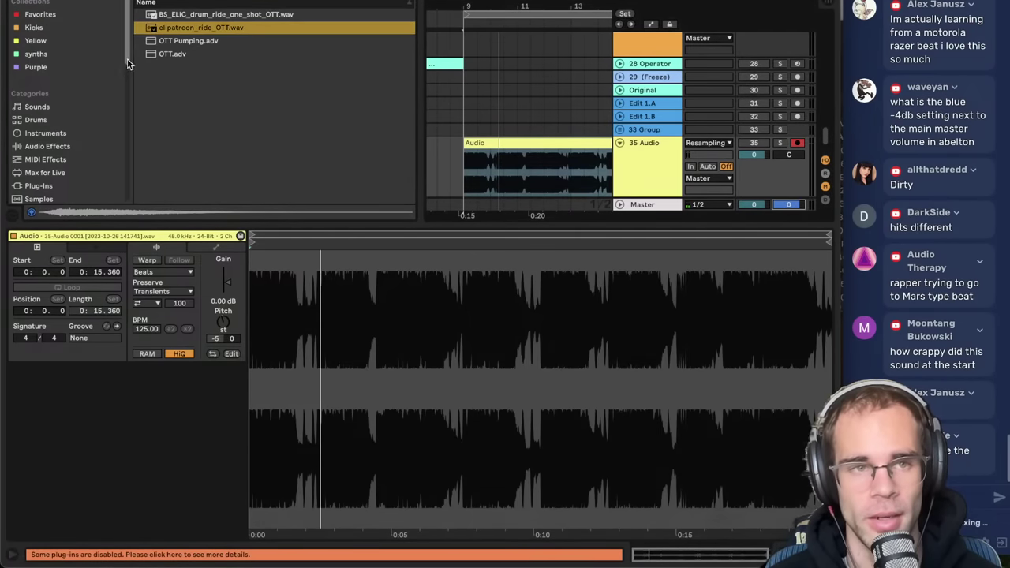
{"action": "key", "text": "ctrl+alt+b"}
- Hide the clip details and listen to the arrangement from bar 1 with track 35 muted, stopping at bar 6
{"action": "key", "text": "Escape"}
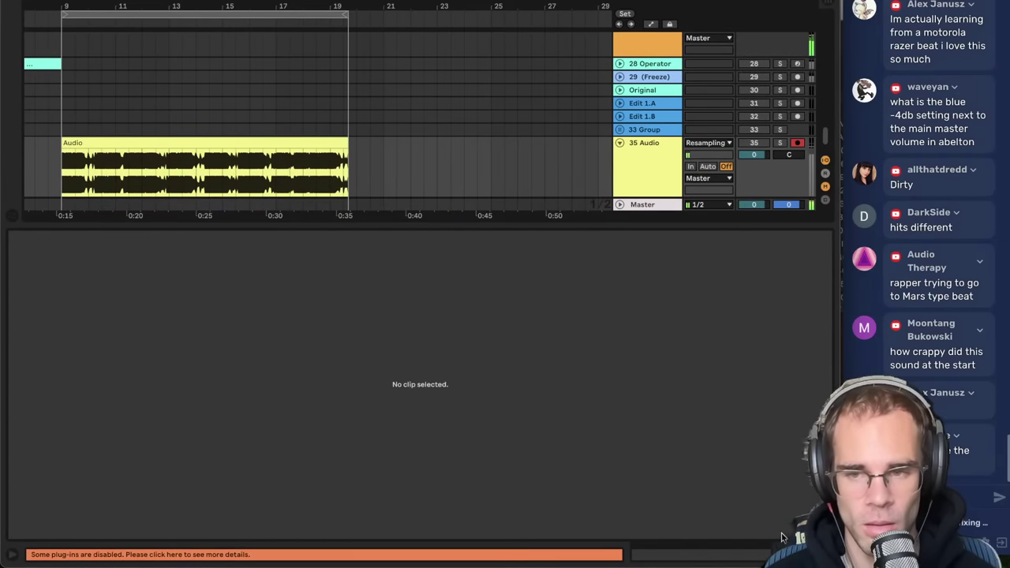
{"action": "key", "text": "ctrl+alt+l"}
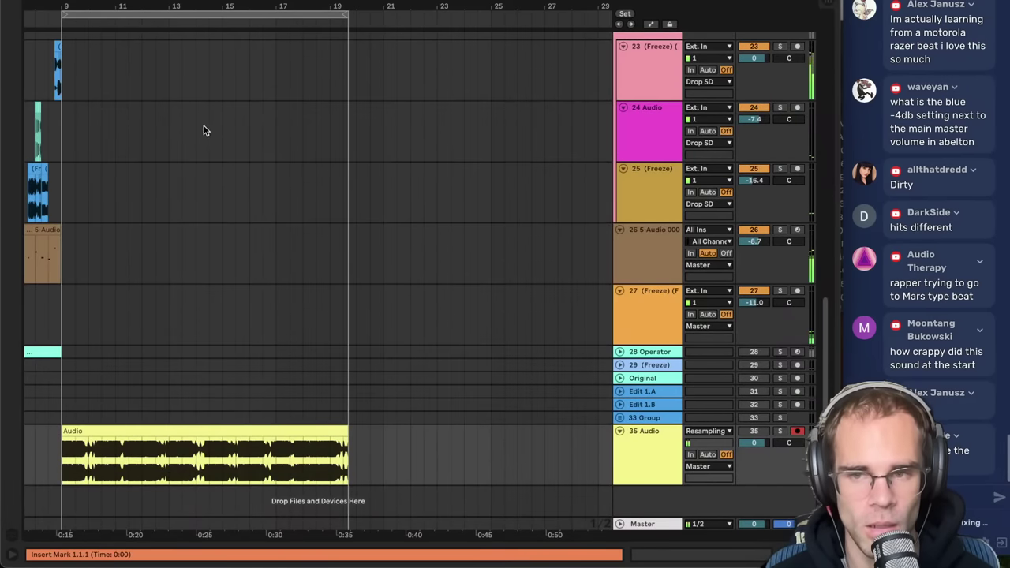
{"action": "key", "text": "Home"}
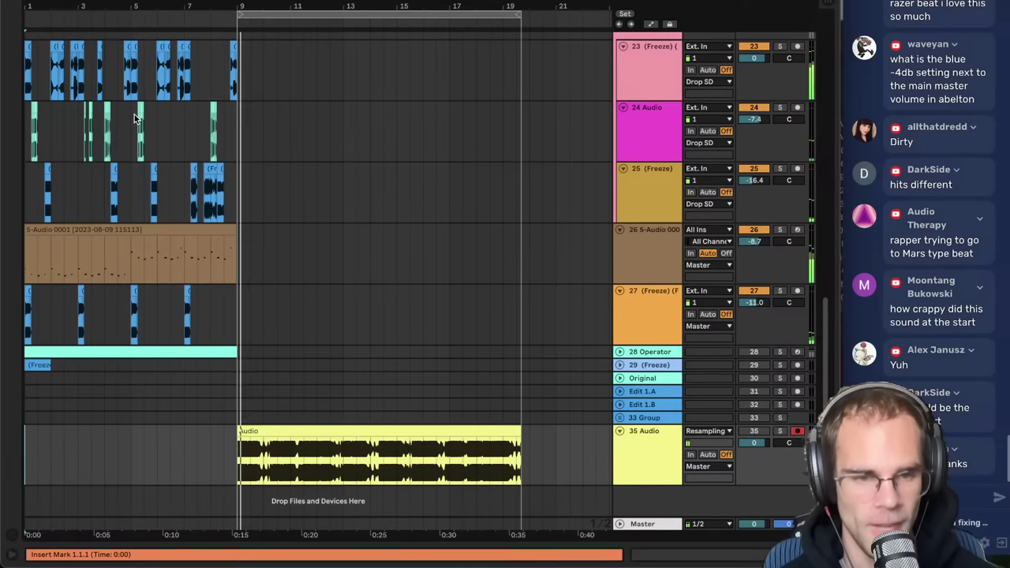
{"action": "left_click", "coordinate": [158, 462]}
{"action": "key", "text": "space"}
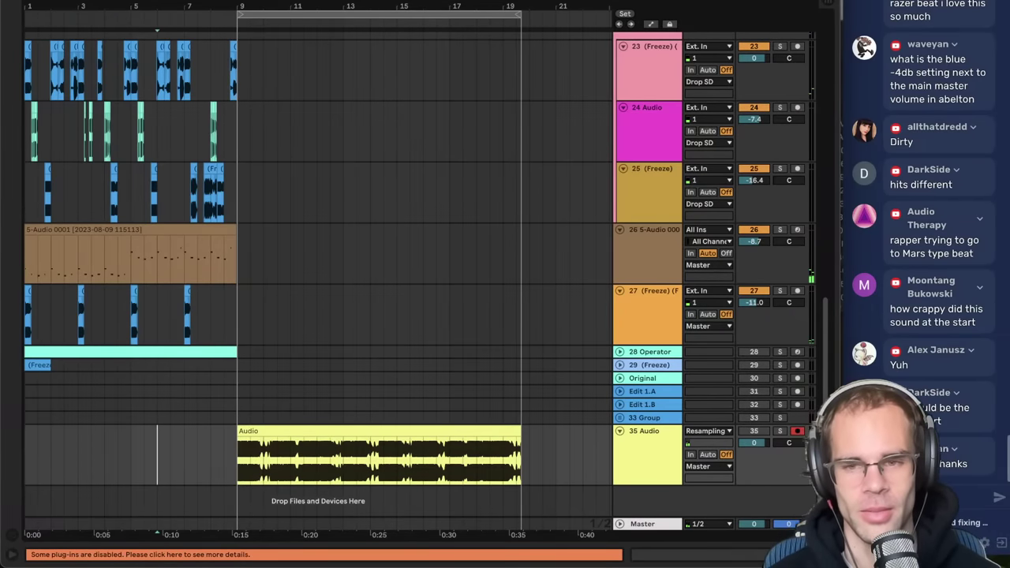
- Reactivate track 35, play the arrangement from bar 6 into the resampled clip and stop playback
{"action": "left_click", "coordinate": [755, 432]}
{"action": "key", "text": "space"}
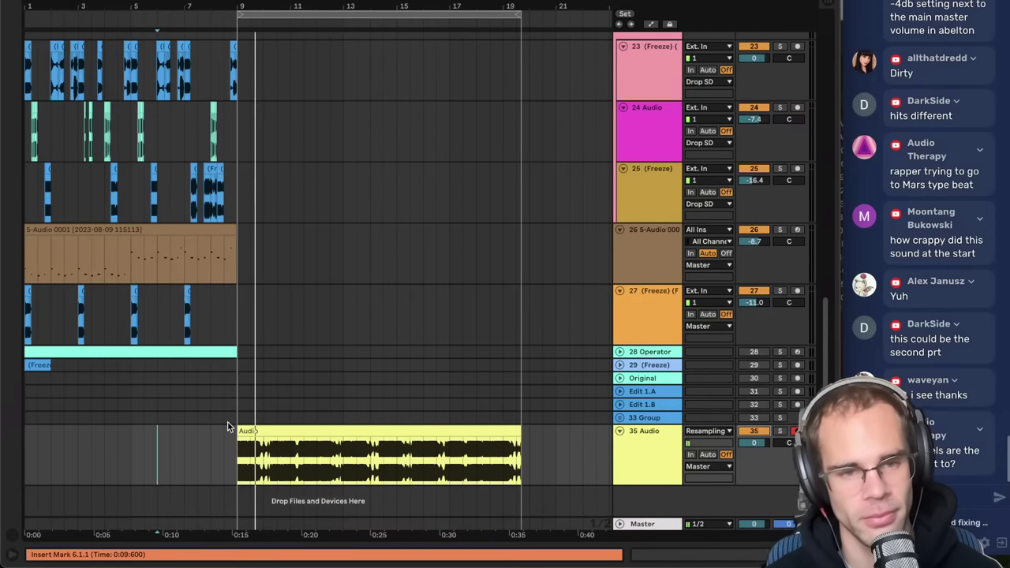
{"action": "left_click", "coordinate": [226, 379]}
{"action": "key", "text": "space"}
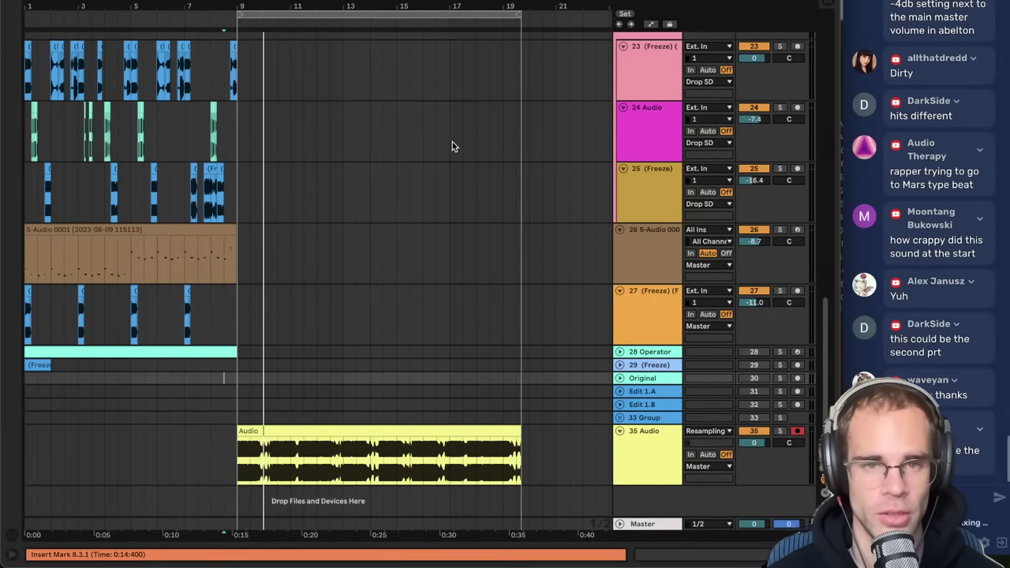
- Save the Live Set under the new name "An Abstracted Enemy Moving Forth Towards A Motorola Razer"
{"action": "key", "text": "super+shift+s"}
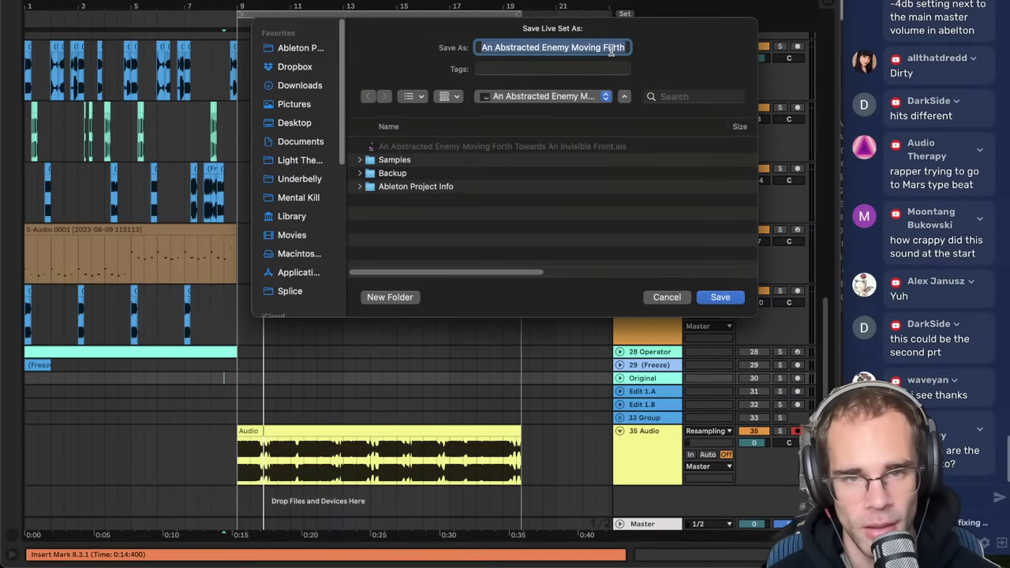
{"action": "left_click", "coordinate": [617, 47]}
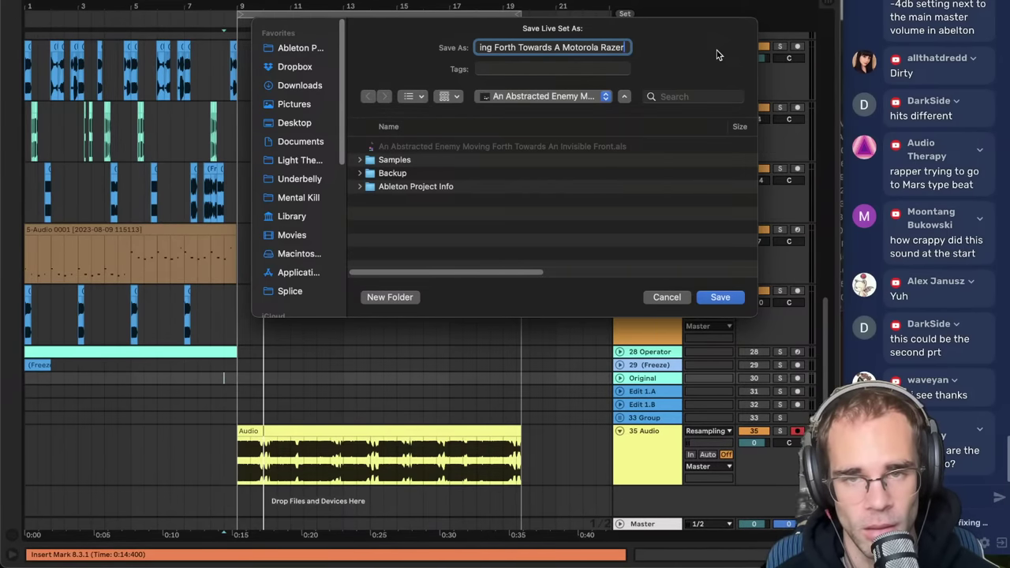
{"action": "key", "text": "Return"}
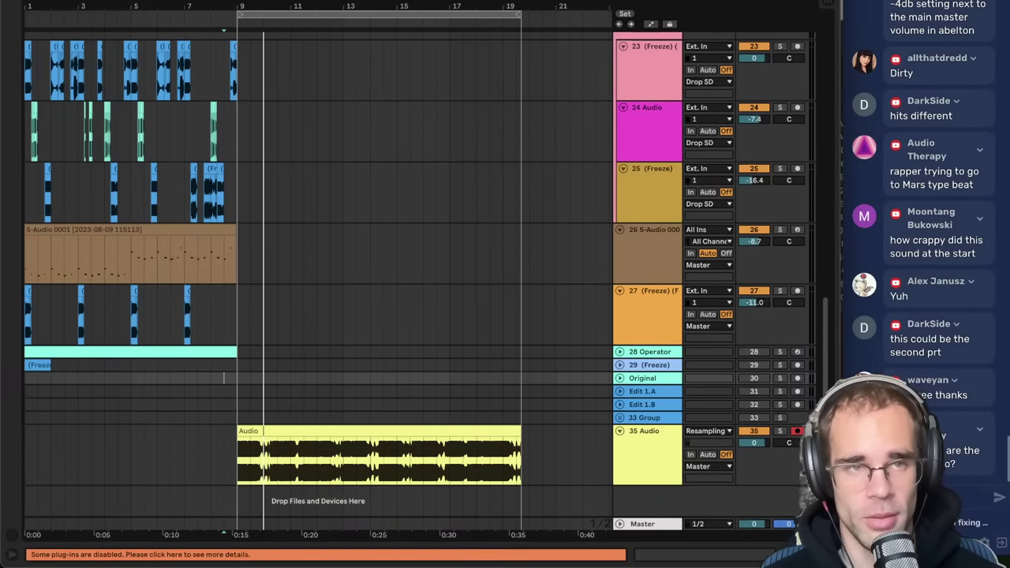
- Open another existing Live Set, the one with the DRUMS and INST groups
{"action": "left_click", "coordinate": [72, 0]}
{"action": "mouse_move", "coordinate": [102, 1]}
{"action": "left_click", "coordinate": [356, 6]}
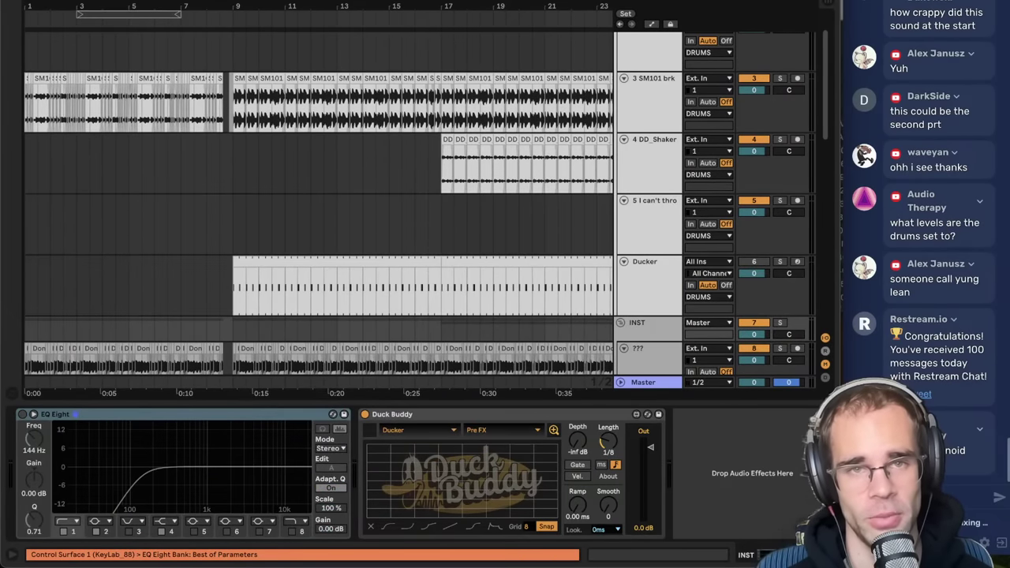
- Inspect the Master track's effect devices, hide the device details and play the whole arrangement from bar 1
{"action": "scroll", "coordinate": [319, 205], "scroll_direction": "down", "scroll_amount": 4}
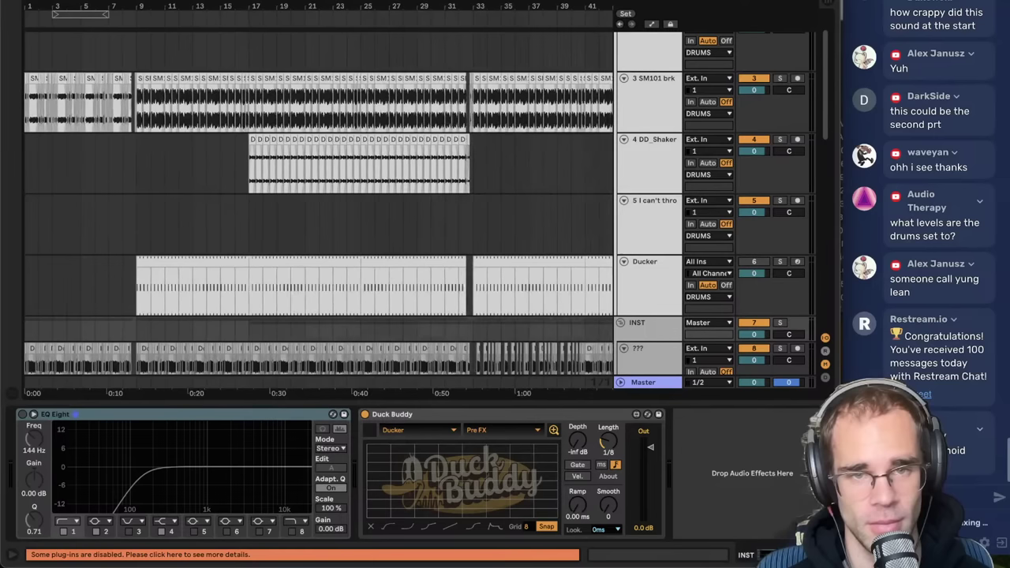
{"action": "left_click", "coordinate": [228, 98]}
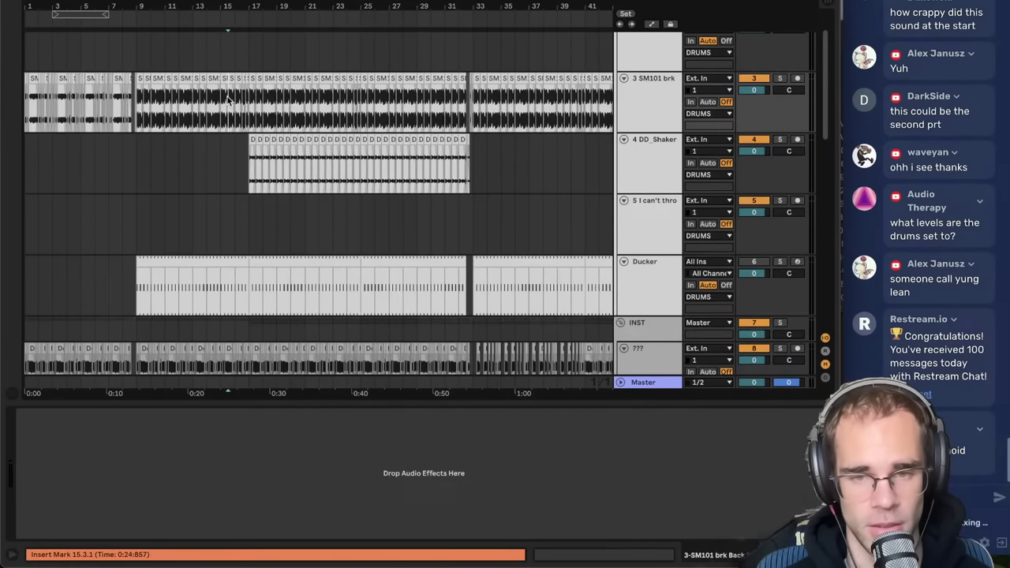
{"action": "left_click", "coordinate": [624, 381]}
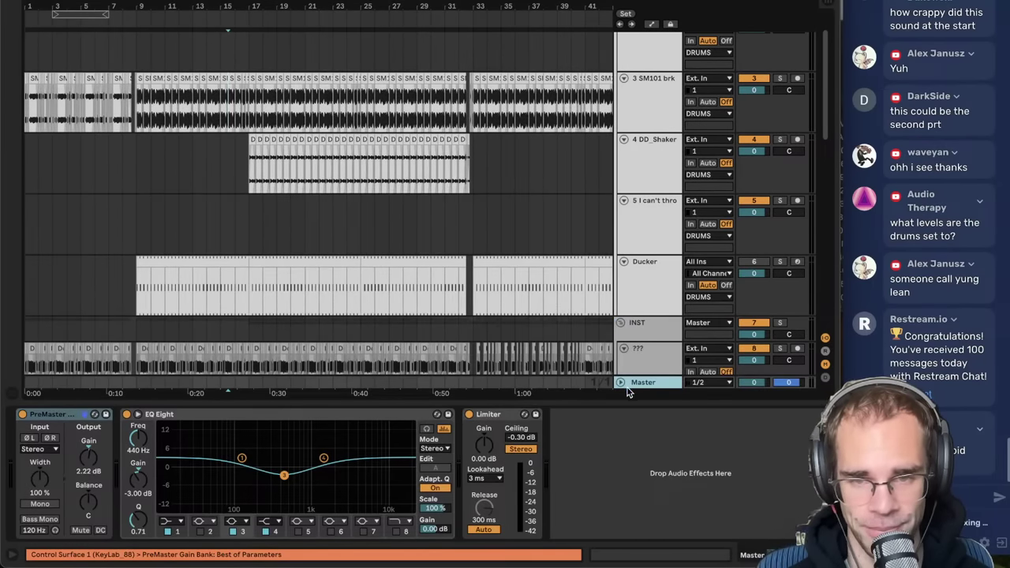
{"action": "key", "text": "ctrl+alt+l"}
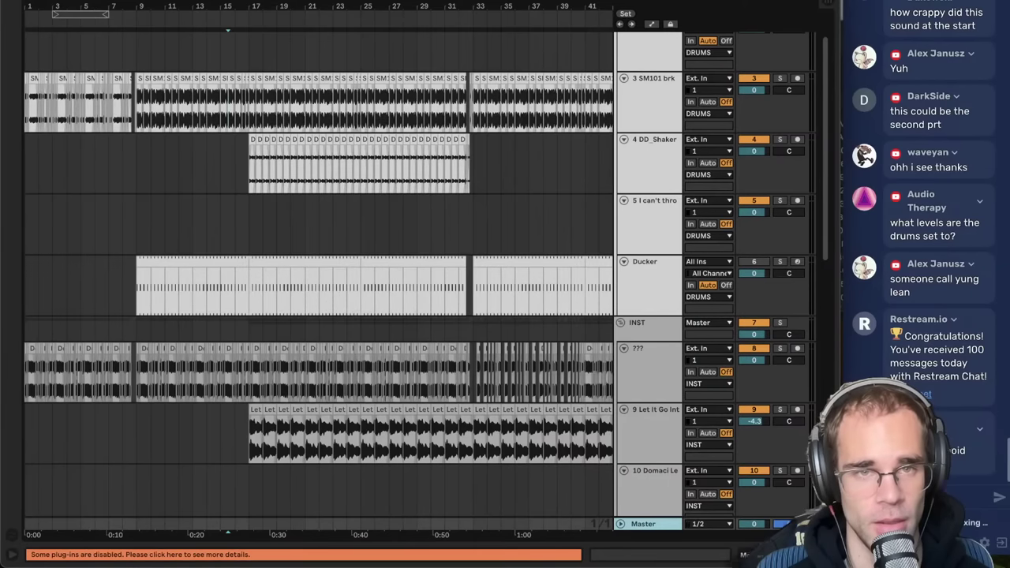
{"action": "left_click_drag", "start_coordinate": [301, 8], "coordinate": [300, 5]}
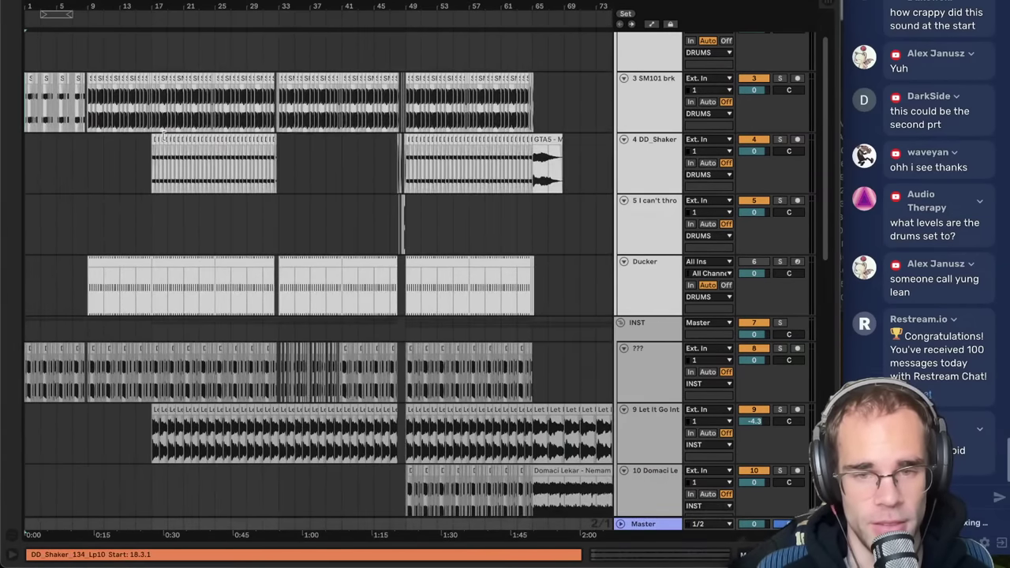
{"action": "key", "text": "space"}
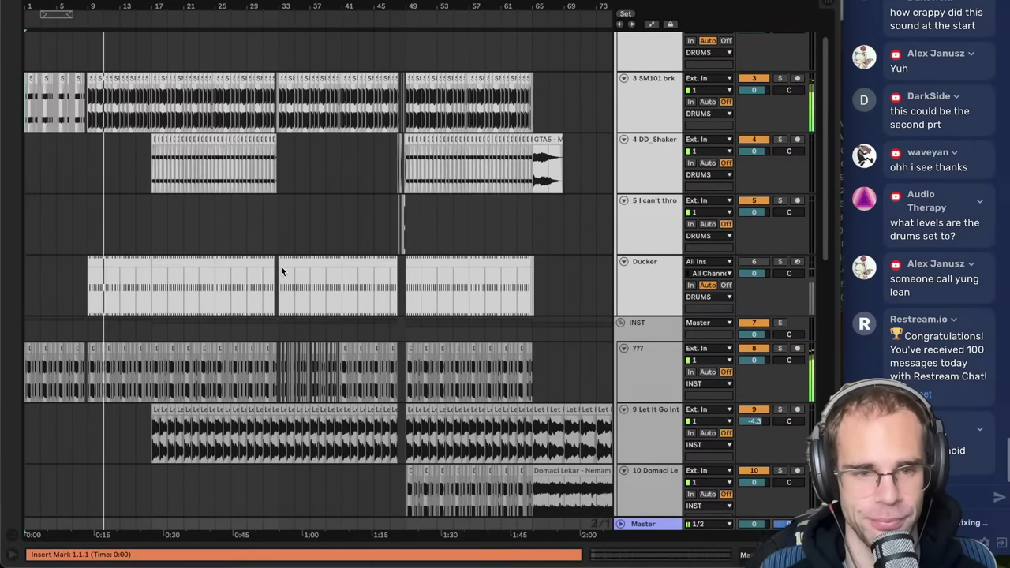
- Show the VOX group's effect devices and delete the missing DD DeEsser plug-in from the chain
{"action": "scroll", "coordinate": [290, 278], "scroll_direction": "down", "scroll_amount": 8}
{"action": "scroll", "coordinate": [301, 286], "scroll_direction": "down", "scroll_amount": 5}
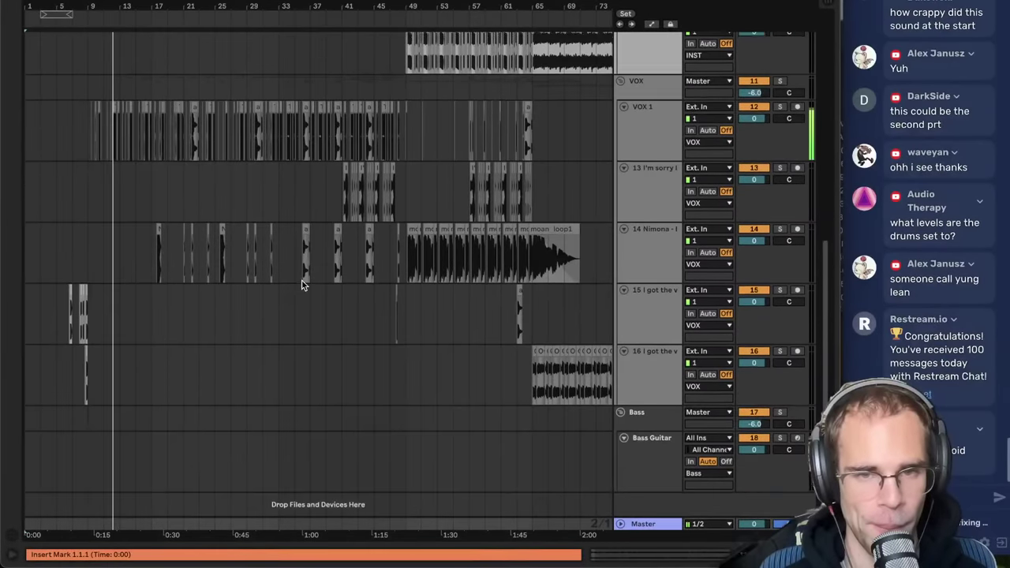
{"action": "scroll", "coordinate": [594, 206], "scroll_direction": "up", "scroll_amount": 5}
{"action": "left_click", "coordinate": [647, 185]}
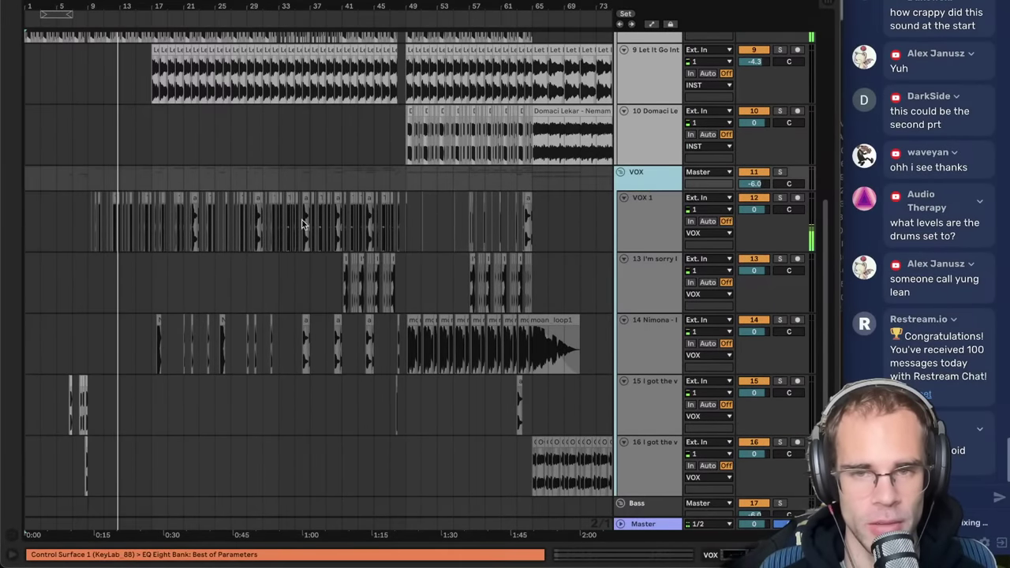
{"action": "double_click", "coordinate": [665, 171]}
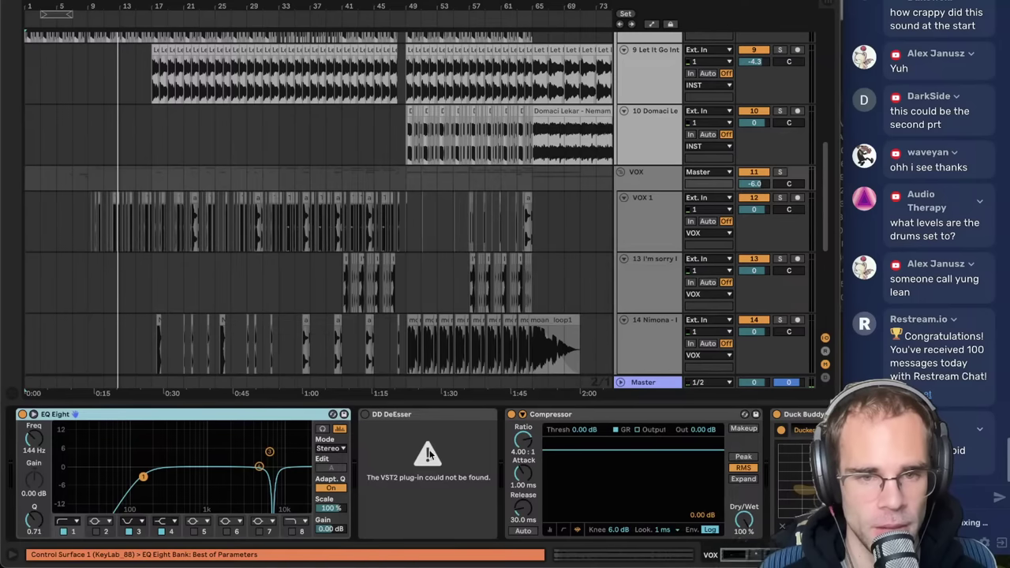
{"action": "left_click_drag", "start_coordinate": [732, 557], "coordinate": [715, 545]}
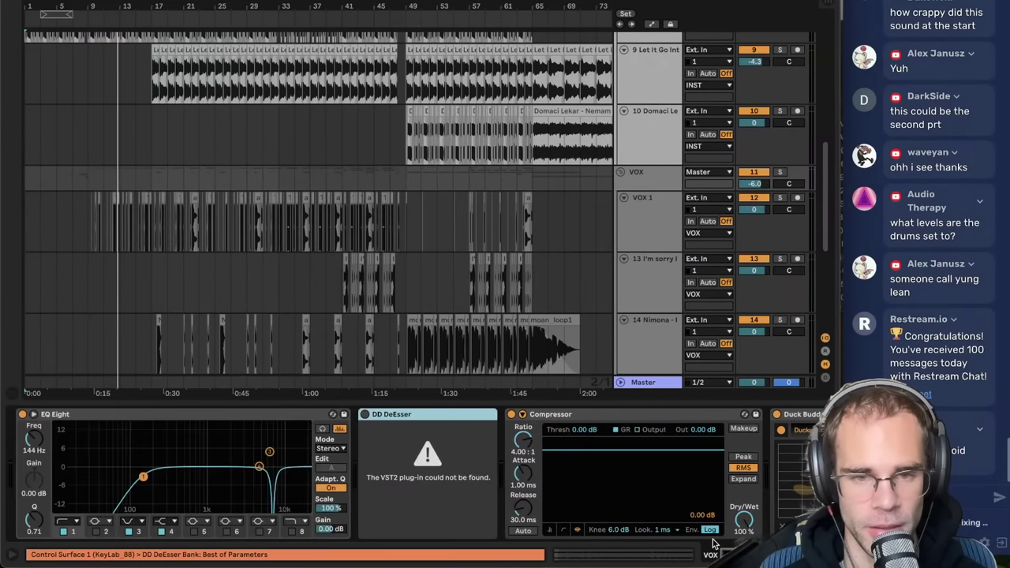
{"action": "key", "text": "Delete"}
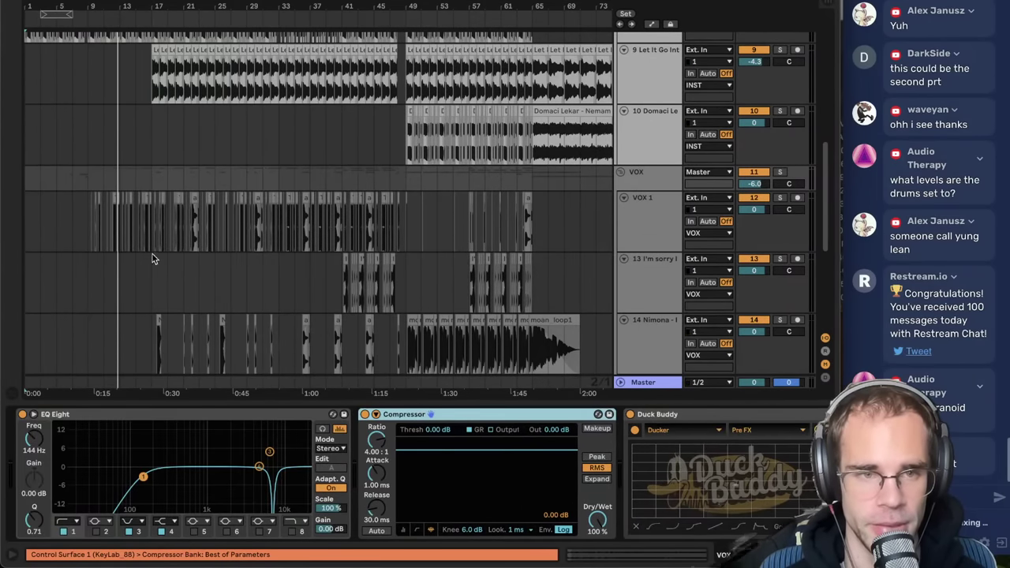
- Audition the vocal clips around bars 7 and 9, solo track 14 and play its first clip from 17.3.3
{"action": "key", "text": "space"}
{"action": "left_click", "coordinate": [89, 171]}
{"action": "scroll", "coordinate": [90, 174], "scroll_direction": "down", "scroll_amount": 4}
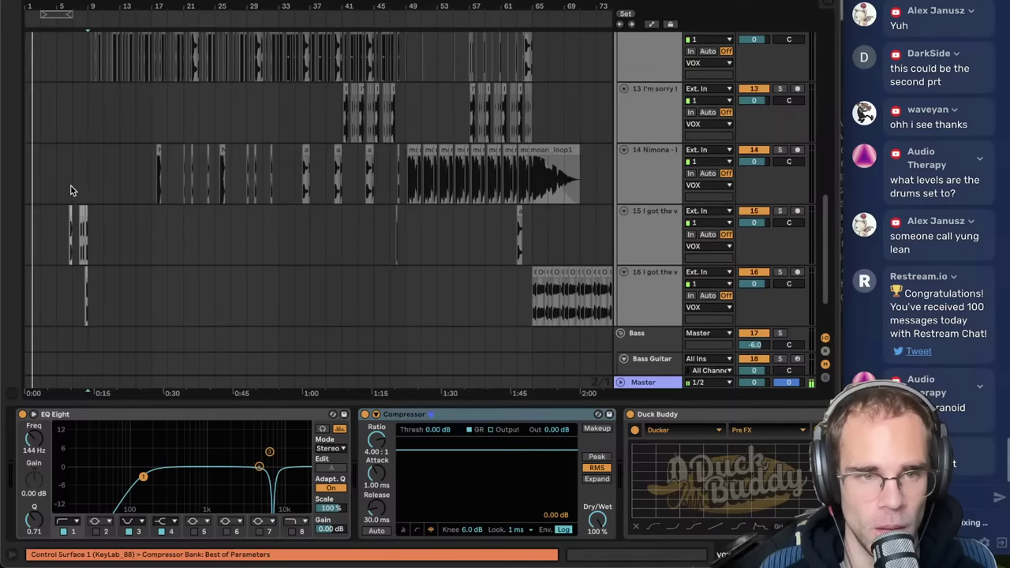
{"action": "left_click", "coordinate": [71, 191]}
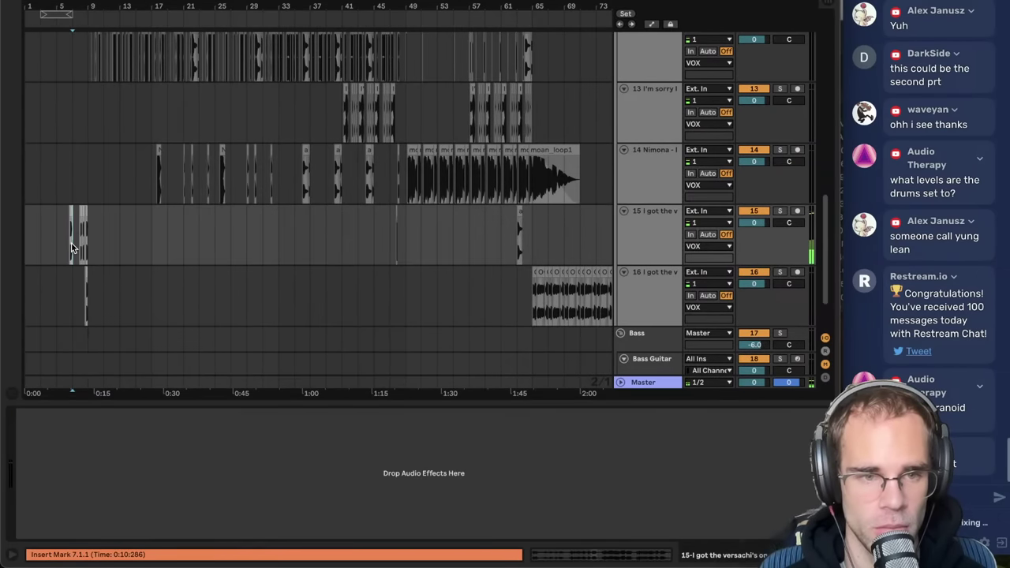
{"action": "key", "text": "space"}
{"action": "left_click", "coordinate": [83, 176]}
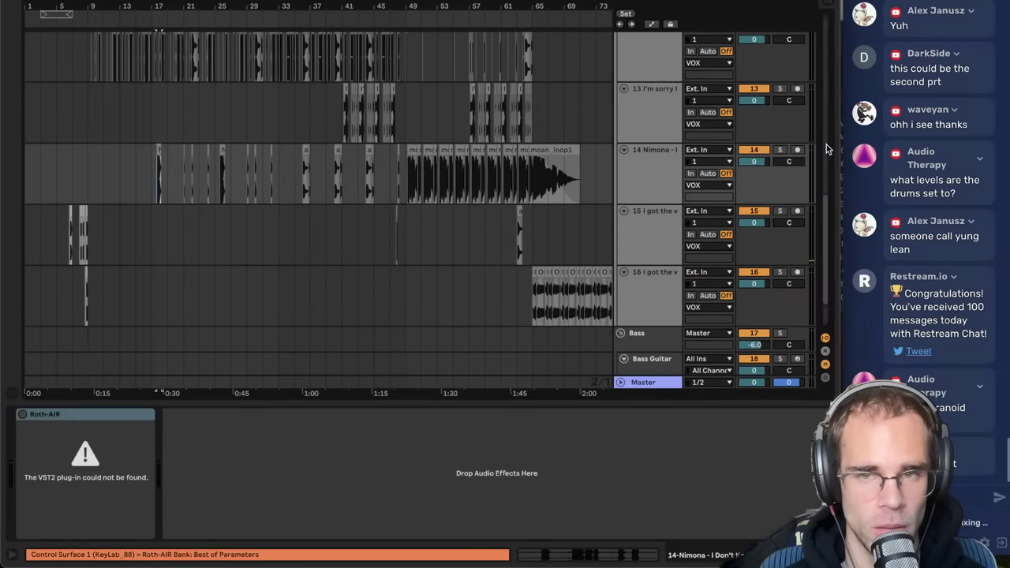
{"action": "left_click", "coordinate": [777, 153]}
{"action": "key", "text": "space"}
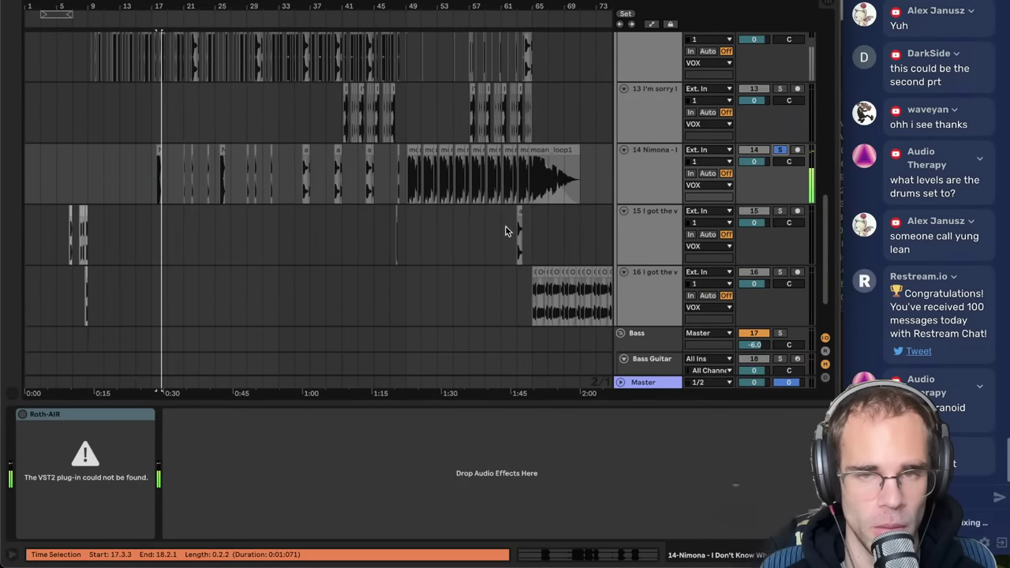
- Delete the Duck Buddy device from the VOX group's effect chain
{"action": "scroll", "coordinate": [506, 230], "scroll_direction": "up", "scroll_amount": 8}
{"action": "left_click", "coordinate": [659, 300]}
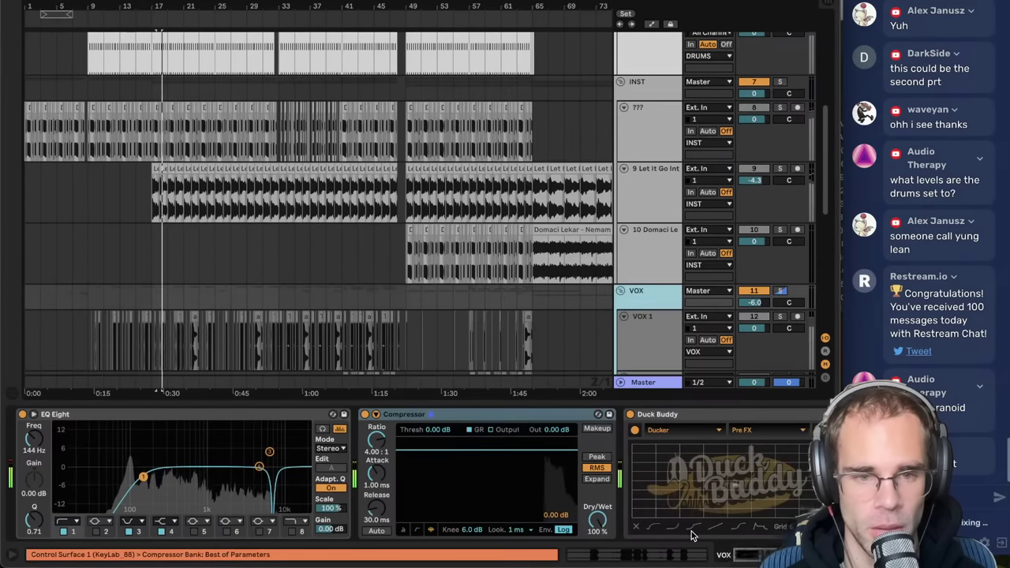
{"action": "left_click_drag", "start_coordinate": [749, 555], "coordinate": [780, 555]}
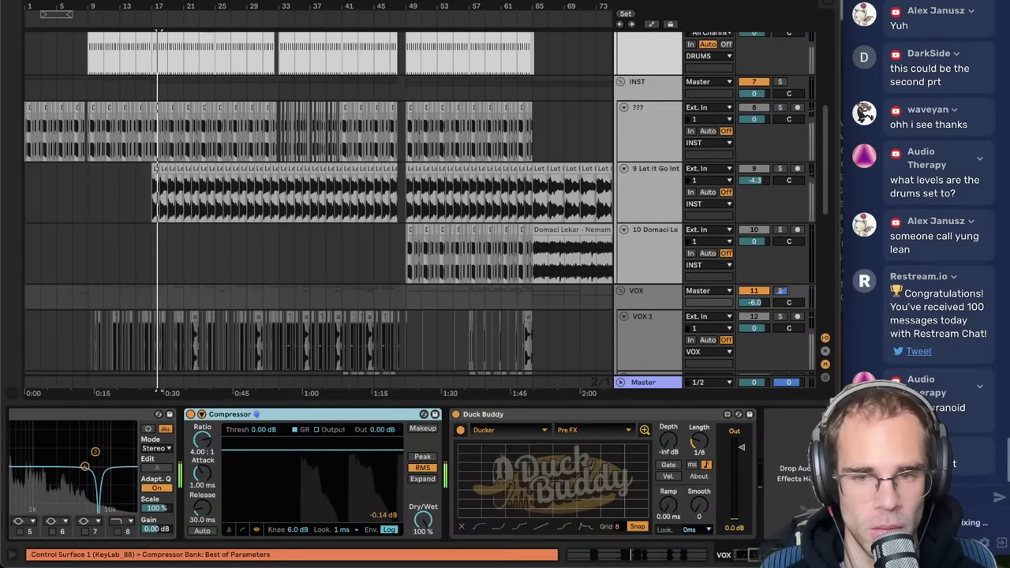
{"action": "left_click", "coordinate": [570, 411]}
{"action": "key", "text": "Delete"}
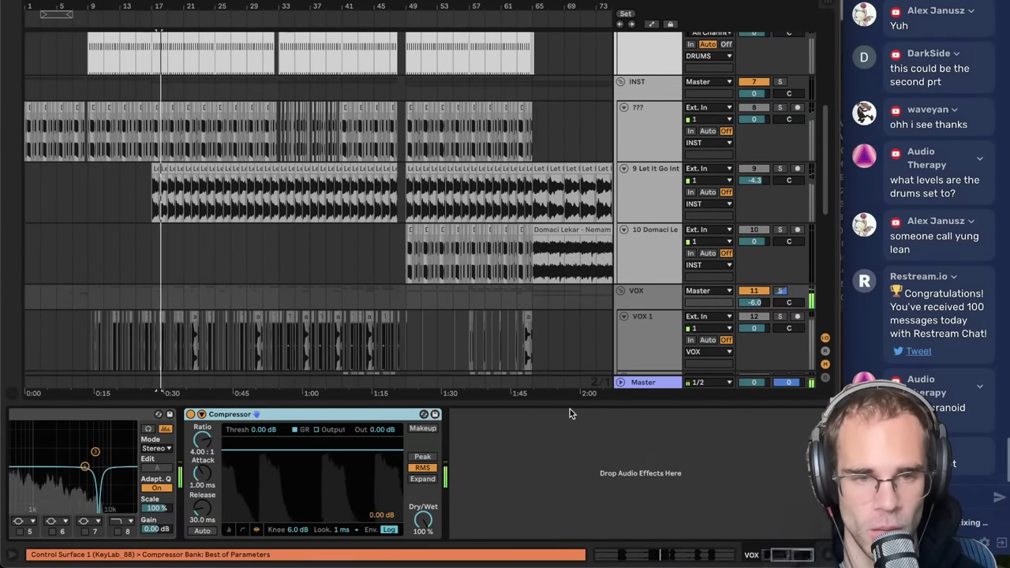
- Turn off the vocal solo and play the arrangement from bar 9 and again from bar 1
{"action": "left_click", "coordinate": [657, 296]}
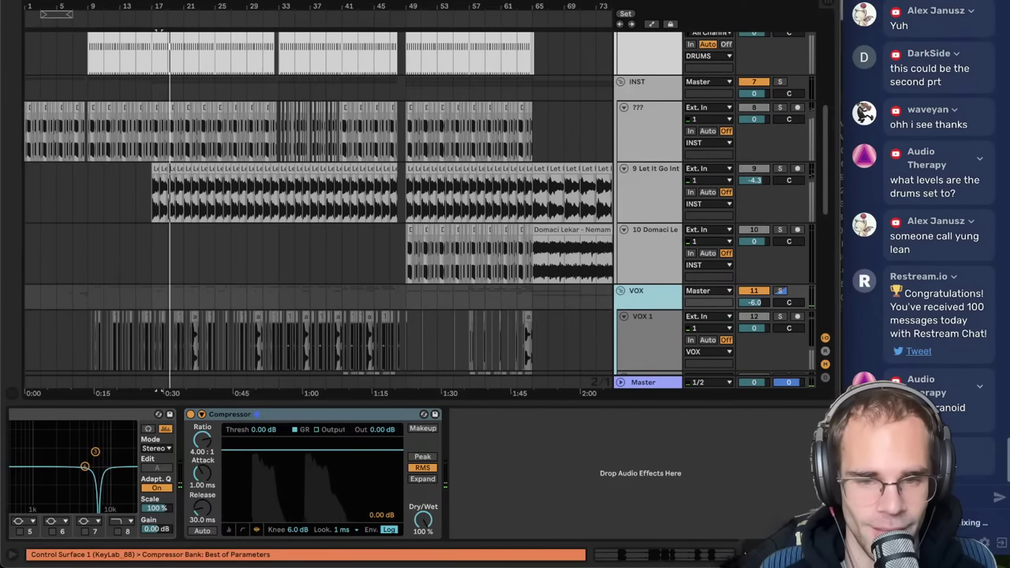
{"action": "left_click", "coordinate": [289, 248]}
{"action": "scroll", "coordinate": [289, 248], "scroll_direction": "down", "scroll_amount": 2}
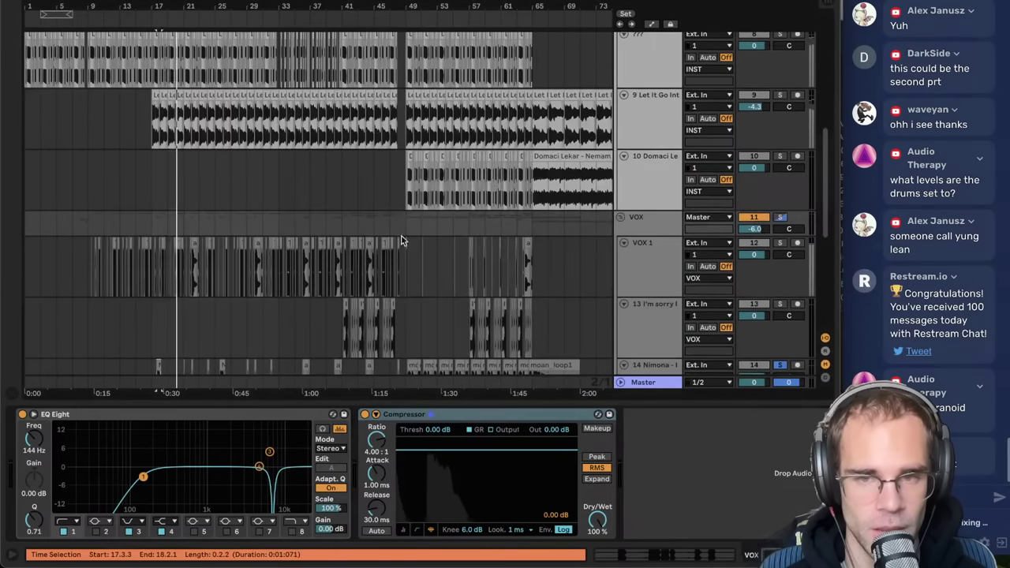
{"action": "left_click", "coordinate": [783, 217]}
{"action": "left_click", "coordinate": [89, 225]}
{"action": "scroll", "coordinate": [136, 82], "scroll_direction": "down", "scroll_amount": 5}
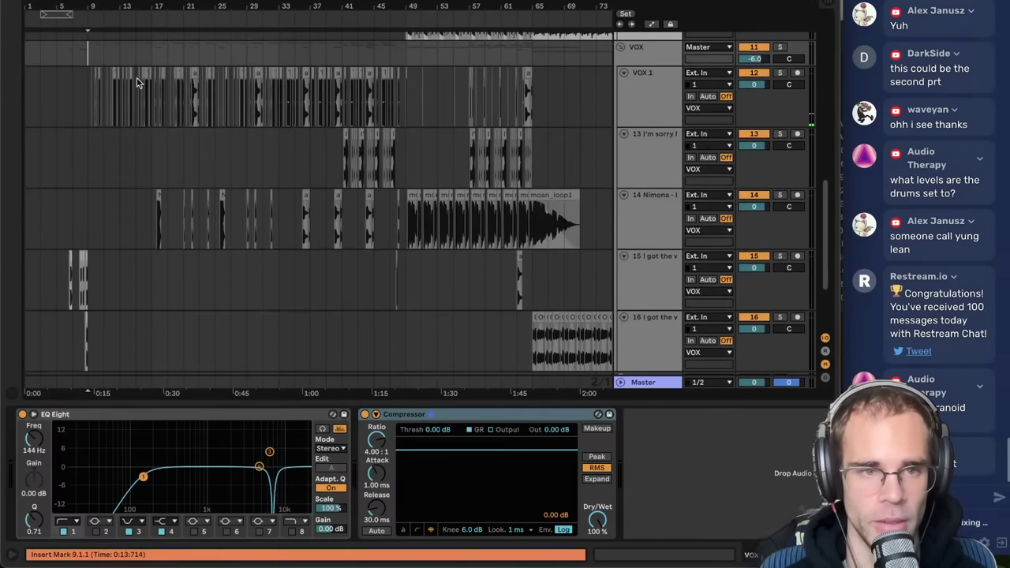
{"action": "scroll", "coordinate": [253, 148], "scroll_direction": "up", "scroll_amount": 5}
{"action": "key", "text": "Home"}
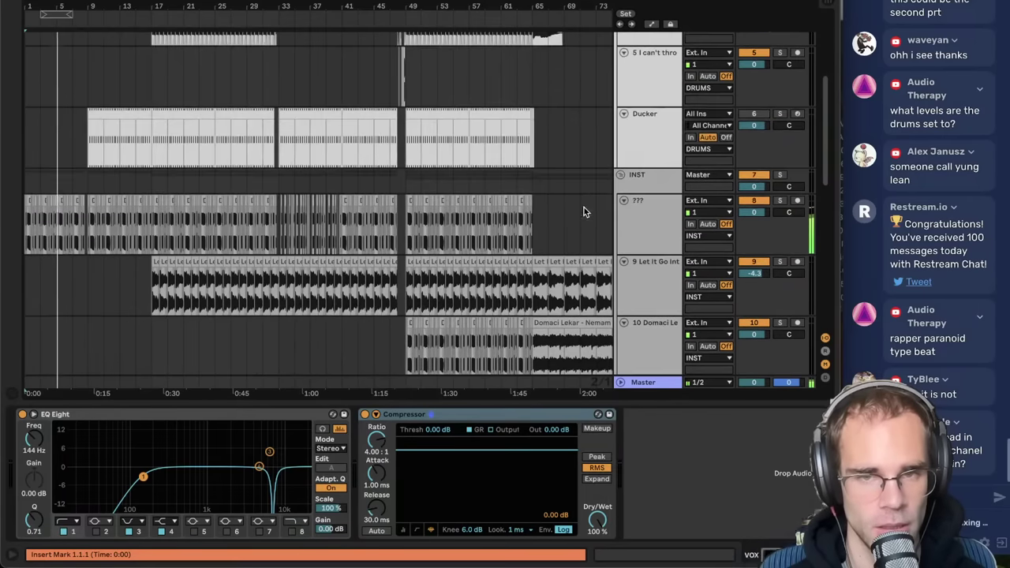
- Examine the devices on the Ducker track and the DRUMS group, hide the device details and look over all tracks during playback
{"action": "scroll", "coordinate": [584, 210], "scroll_direction": "up", "scroll_amount": 10}
{"action": "left_click", "coordinate": [635, 308]}
{"action": "scroll", "coordinate": [637, 132], "scroll_direction": "up", "scroll_amount": 1}
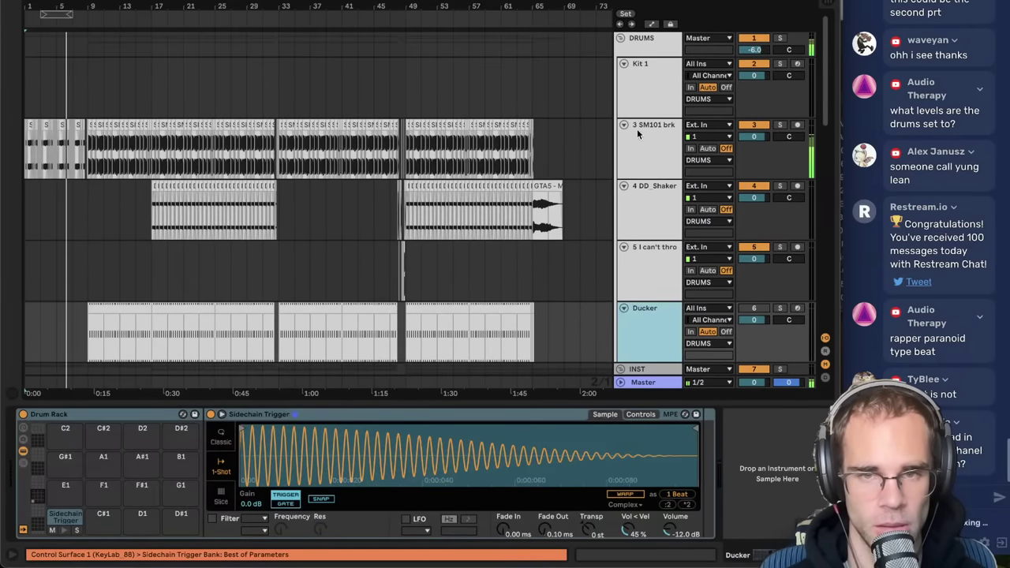
{"action": "left_click", "coordinate": [645, 51]}
{"action": "scroll", "coordinate": [645, 197], "scroll_direction": "down", "scroll_amount": 10}
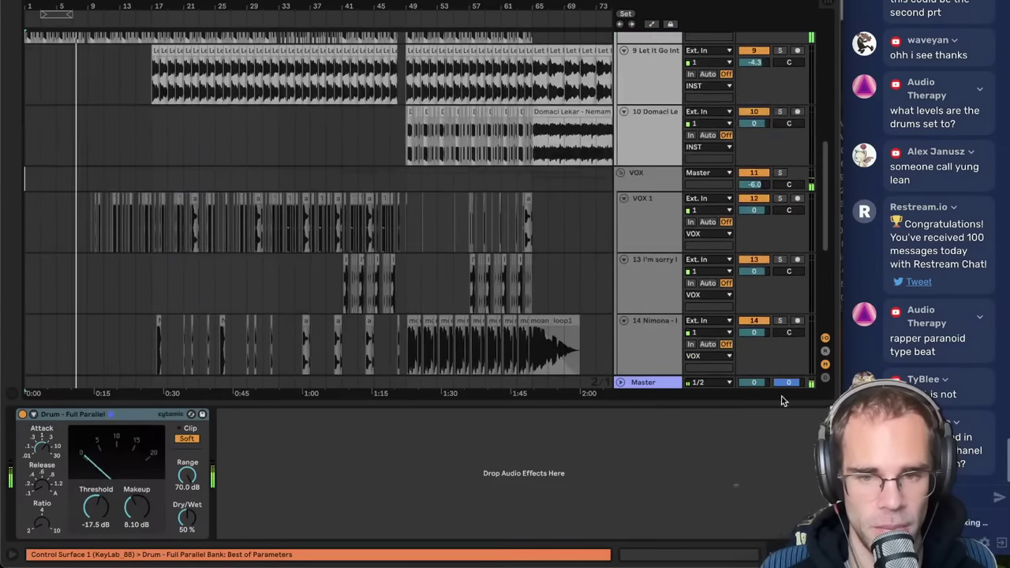
{"action": "key", "text": "super+alt+l"}
{"action": "scroll", "coordinate": [68, 55], "scroll_direction": "down", "scroll_amount": 4}
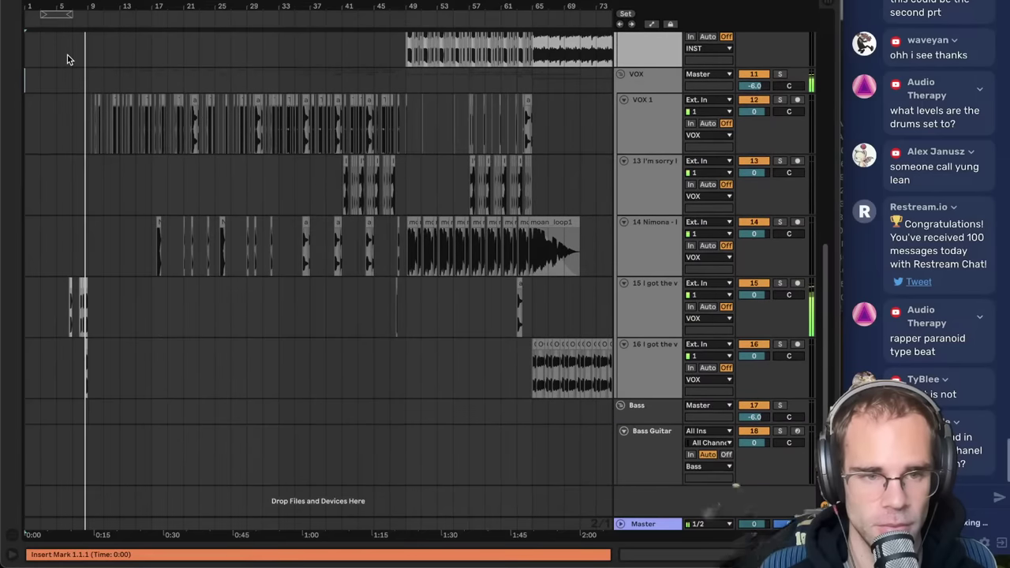
{"action": "scroll", "coordinate": [75, 66], "scroll_direction": "up", "scroll_amount": 12}
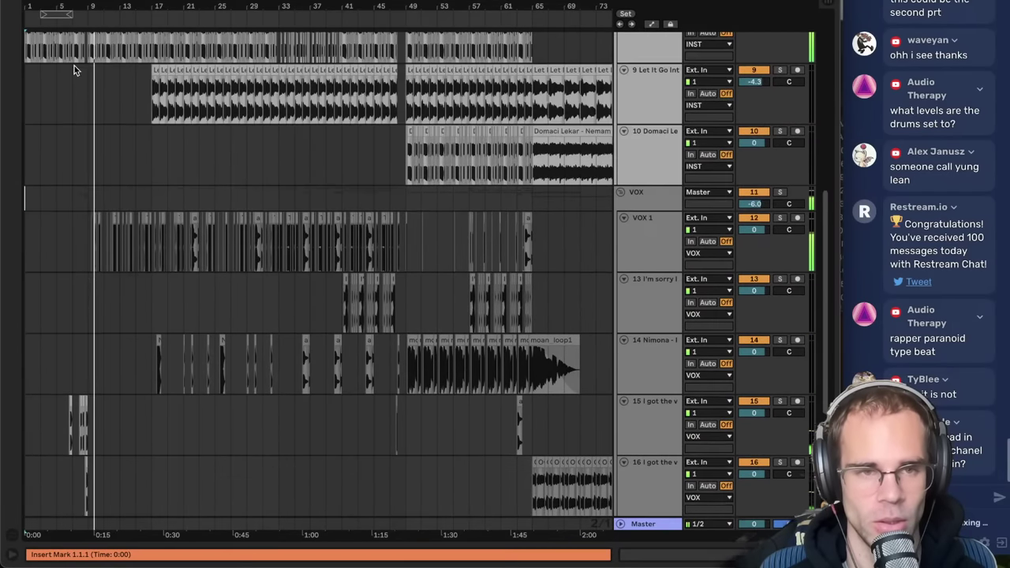
{"action": "scroll", "coordinate": [75, 66], "scroll_direction": "up", "scroll_amount": 2}
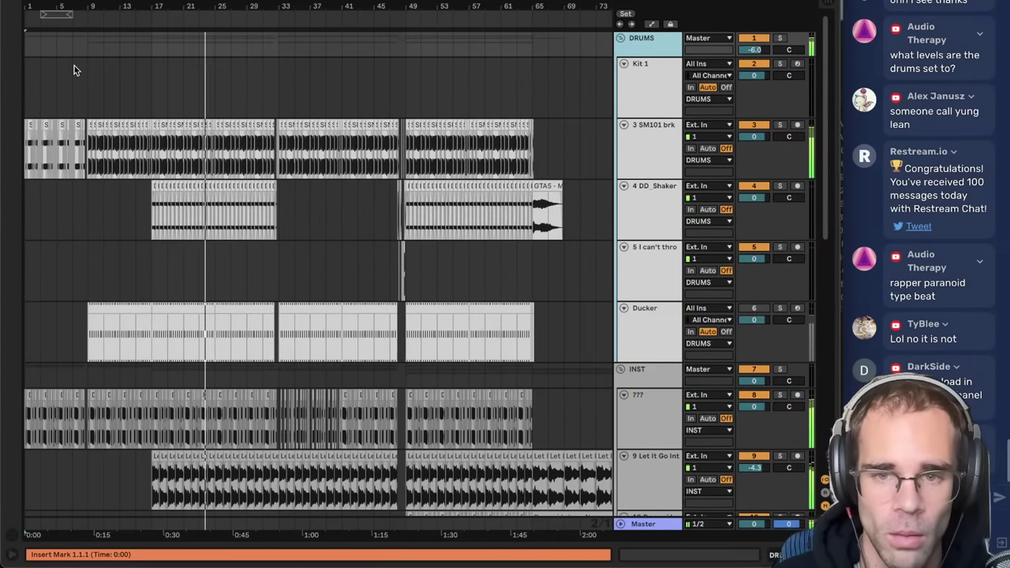
- Insert a new MIDI track directly below the ??? track in the INST group
{"action": "scroll", "coordinate": [651, 288], "scroll_direction": "down", "scroll_amount": 3}
{"action": "left_click", "coordinate": [650, 296]}
{"action": "key", "text": "ctrl+shift+t"}
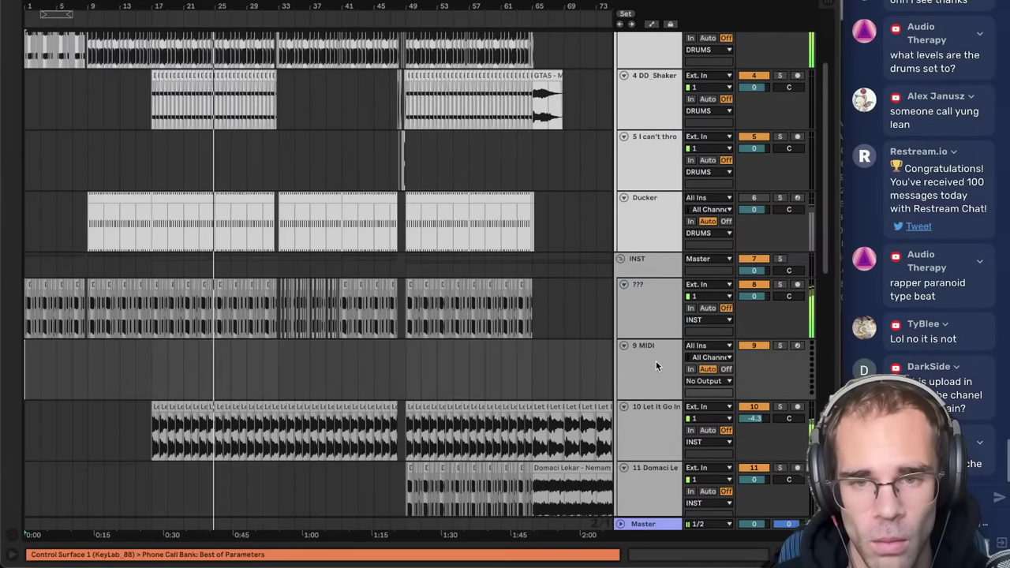
- Find the punkbass.adg preset in the browser and load it onto the new MIDI track
{"action": "key", "text": "ctrl+alt+b"}
{"action": "type", "text": "bass"}
{"action": "key", "text": "Down"}
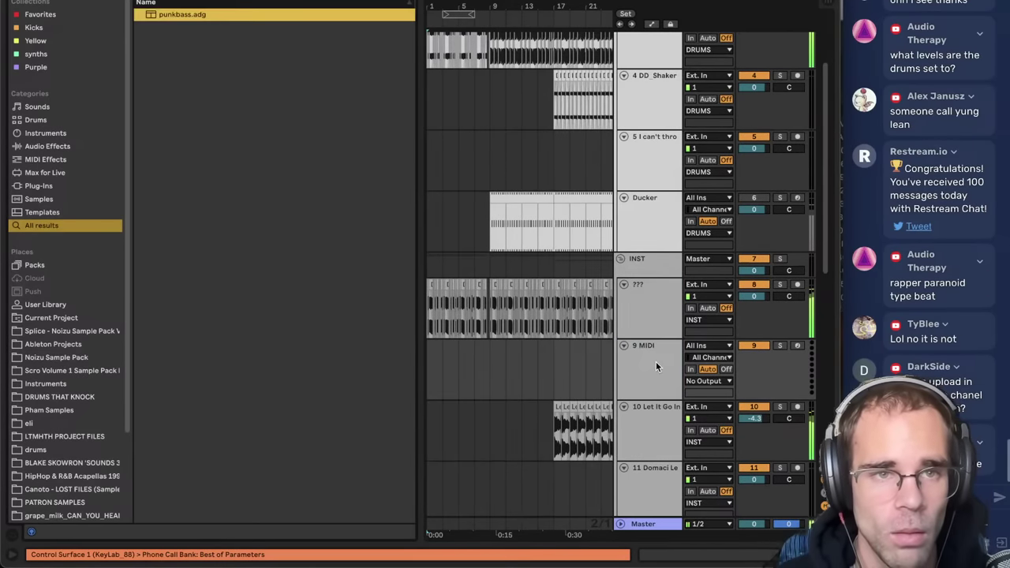
{"action": "key", "text": "Return"}
{"action": "key", "text": "Return"}
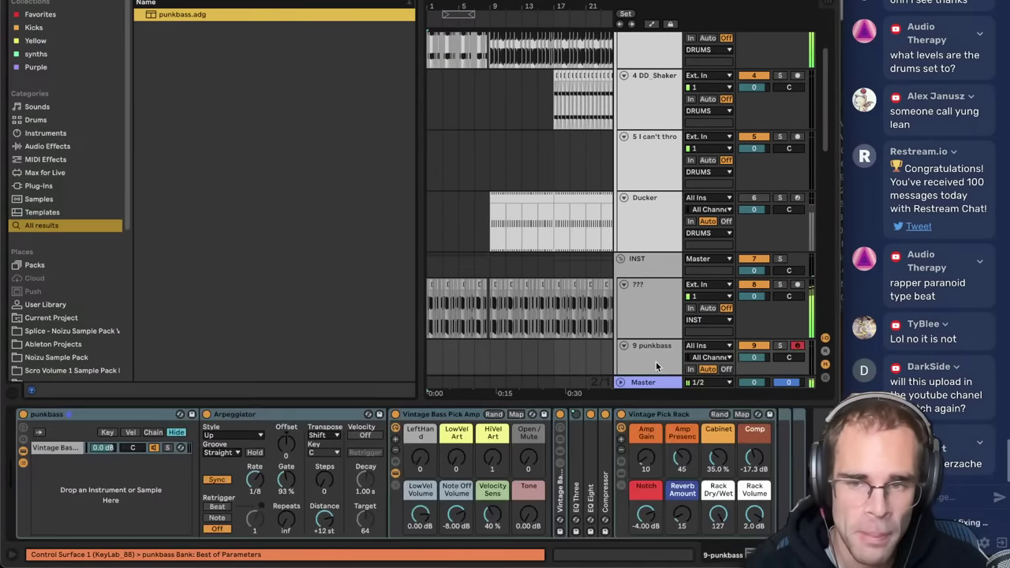
- Extend the key zone of the punkbass rack's Vintage Bass chain to the upper end of the keyboard and check its remaining devices
{"action": "scroll", "coordinate": [644, 324], "scroll_direction": "down", "scroll_amount": 3}
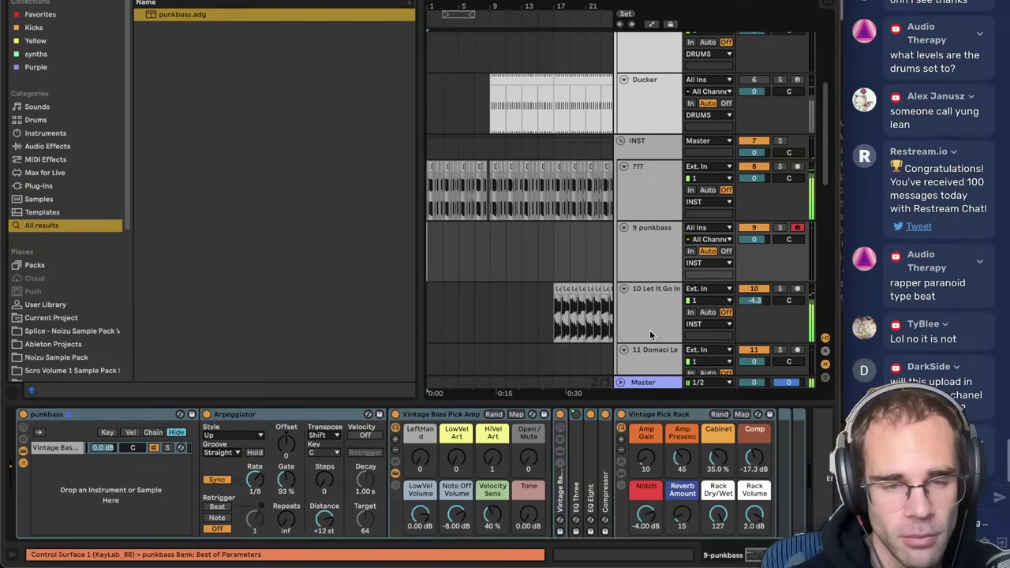
{"action": "left_click", "coordinate": [110, 433]}
{"action": "left_click_drag", "start_coordinate": [332, 450], "coordinate": [550, 450]}
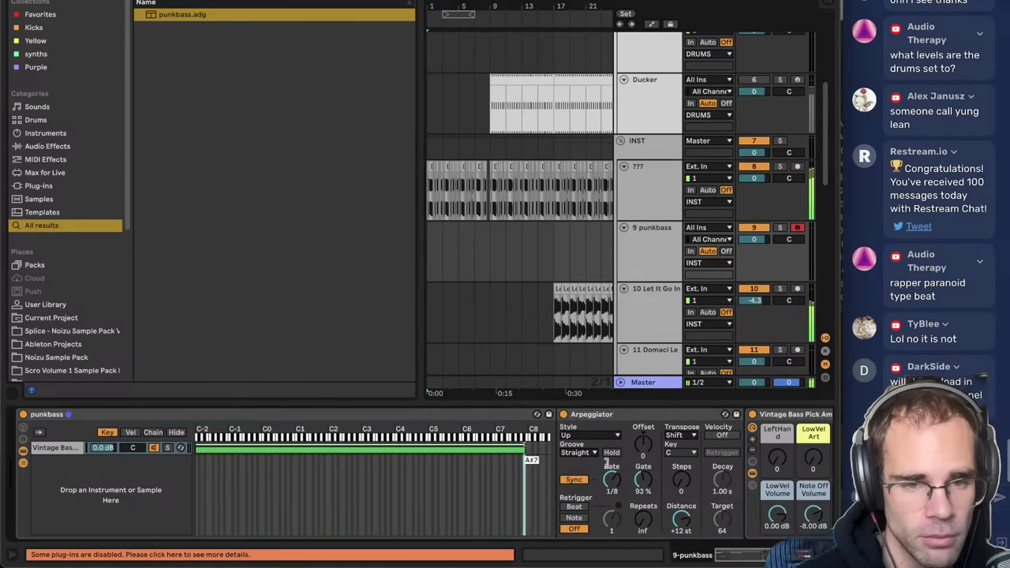
{"action": "left_click", "coordinate": [635, 251]}
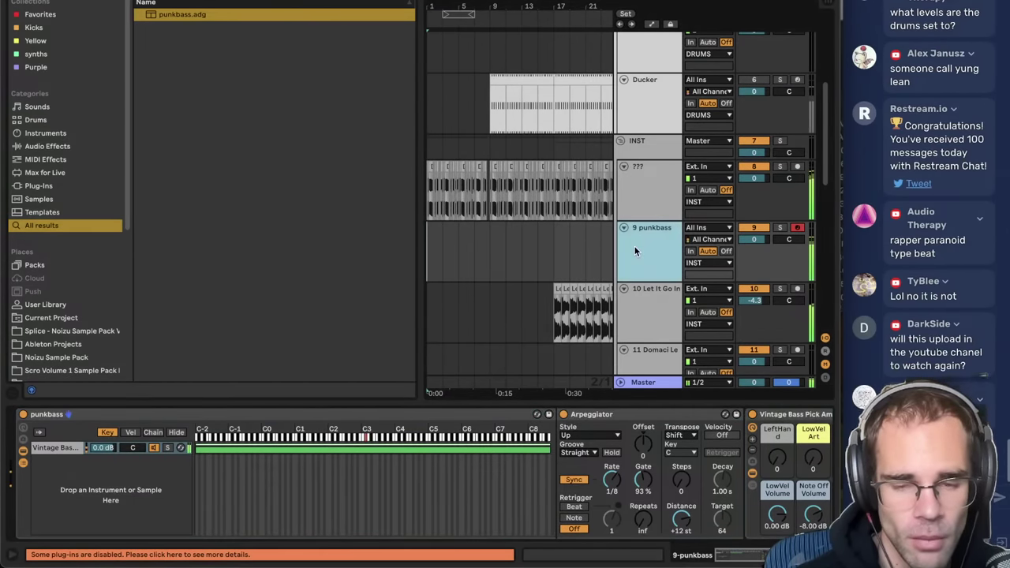
{"action": "left_click", "coordinate": [789, 556]}
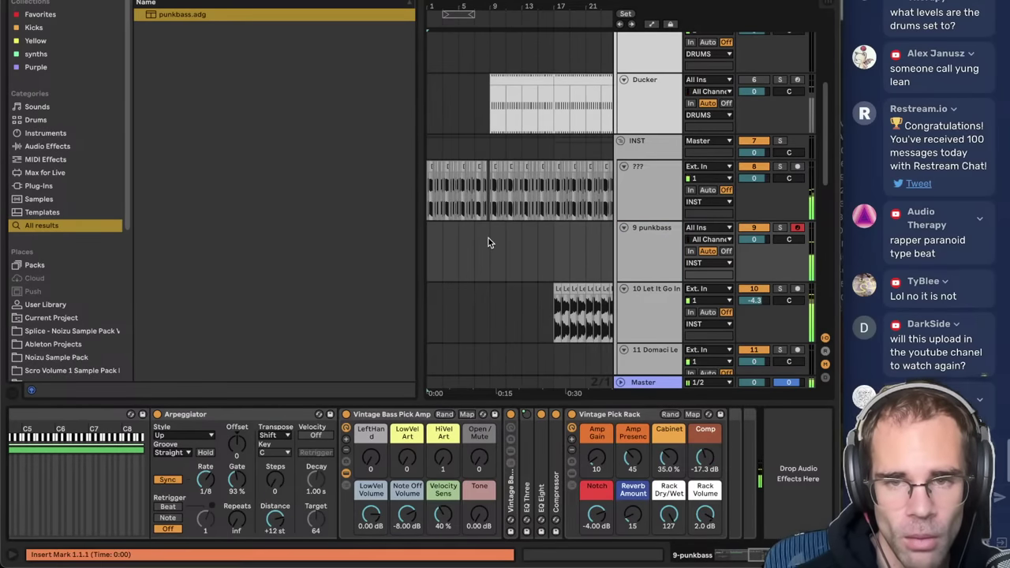
- Hide the browser, delete the Duck Buddy device from the INST group and place the insert marker at bar 17
{"action": "left_click", "coordinate": [549, 142]}
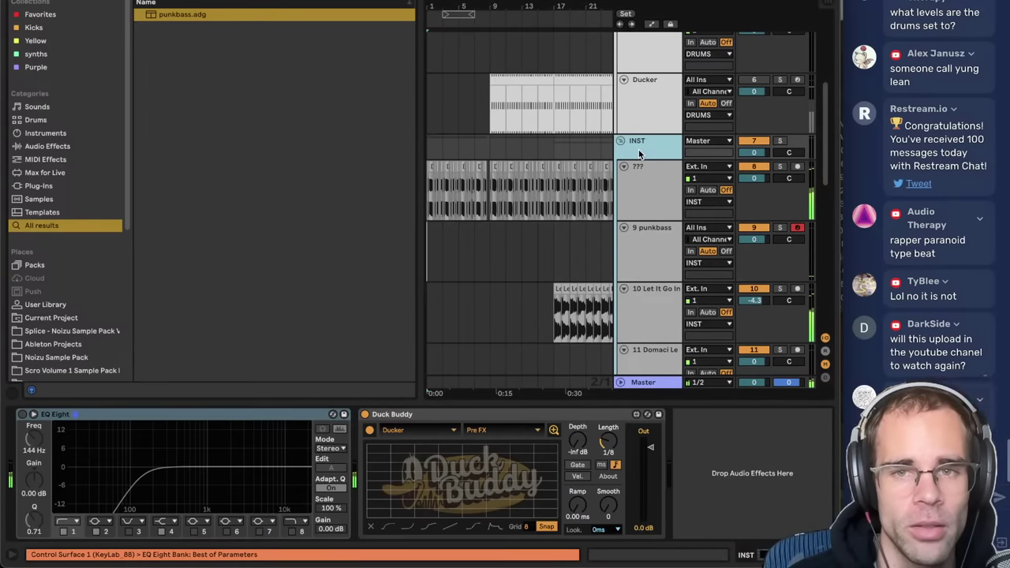
{"action": "key", "text": "ctrl+alt+b"}
{"action": "left_click", "coordinate": [436, 416]}
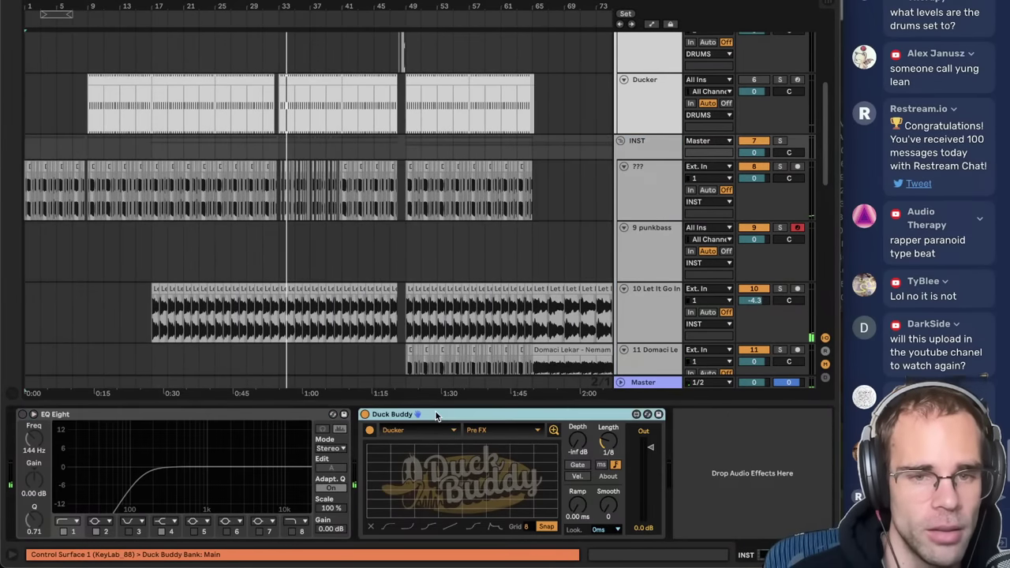
{"action": "key", "text": "Delete"}
{"action": "left_click", "coordinate": [149, 143]}
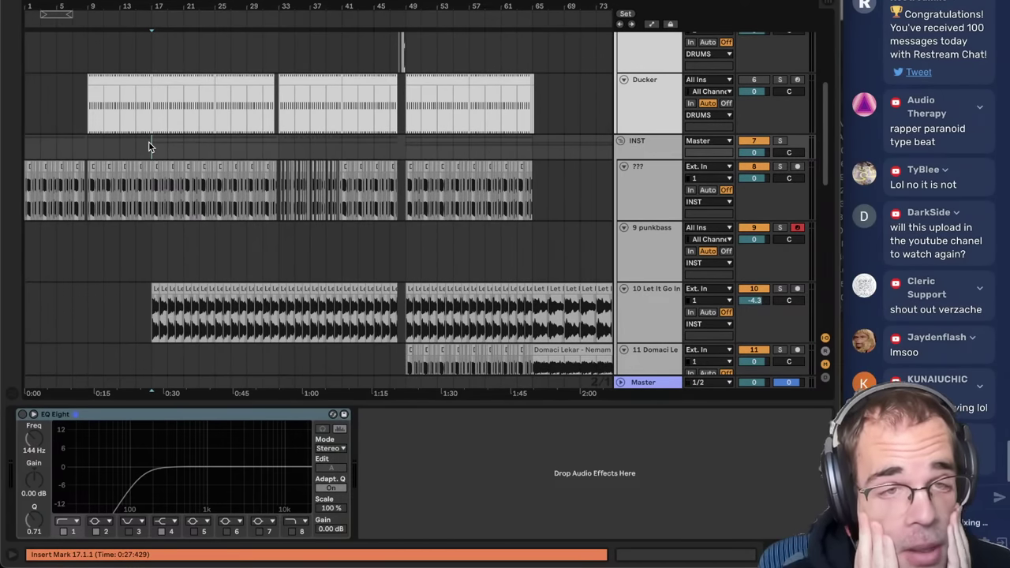
- Play the arrangement from bar 1, hide the device details and look over the instrument and vocal tracks
{"action": "scroll", "coordinate": [697, 229], "scroll_direction": "up", "scroll_amount": 5}
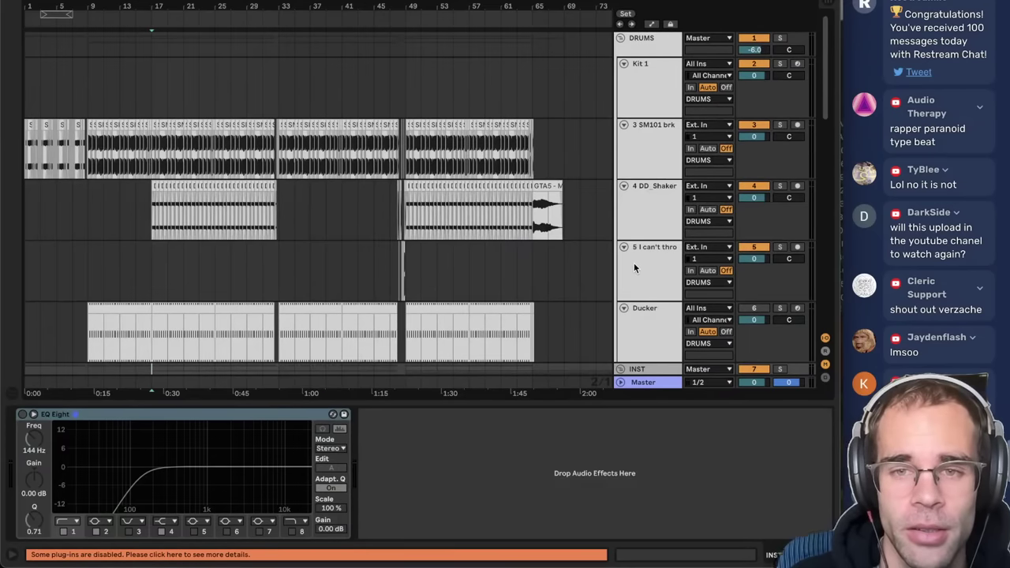
{"action": "scroll", "coordinate": [634, 268], "scroll_direction": "down", "scroll_amount": 4}
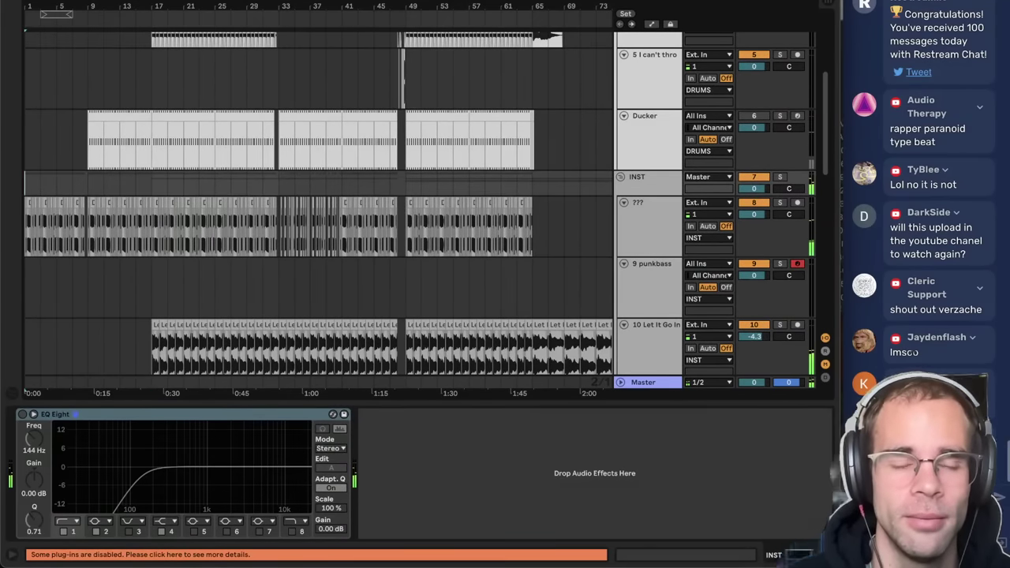
{"action": "left_click_drag", "start_coordinate": [51, 6], "coordinate": [51, 23]}
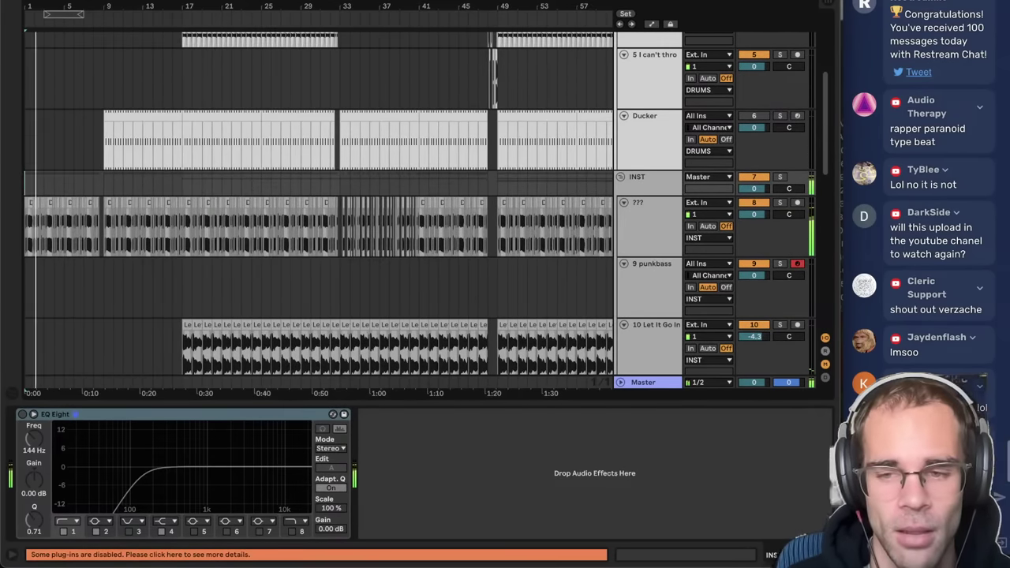
{"action": "left_click", "coordinate": [827, 555]}
{"action": "scroll", "coordinate": [563, 361], "scroll_direction": "down", "scroll_amount": 4}
{"action": "scroll", "coordinate": [491, 349], "scroll_direction": "up", "scroll_amount": 2}
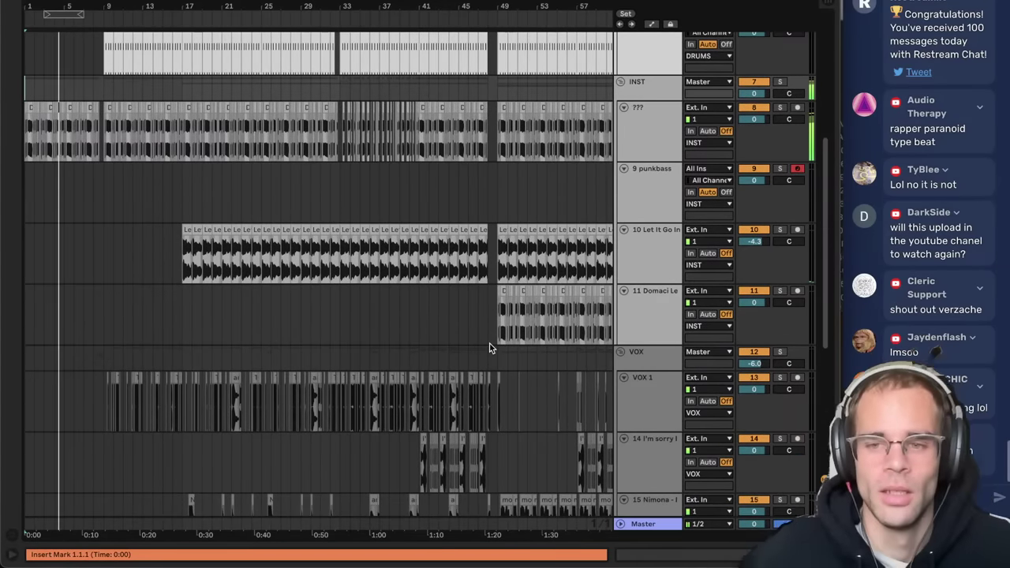
- Inspect the instrument on the Bass Guitar track in the Bass group and hide its device details
{"action": "scroll", "coordinate": [491, 347], "scroll_direction": "down", "scroll_amount": 8}
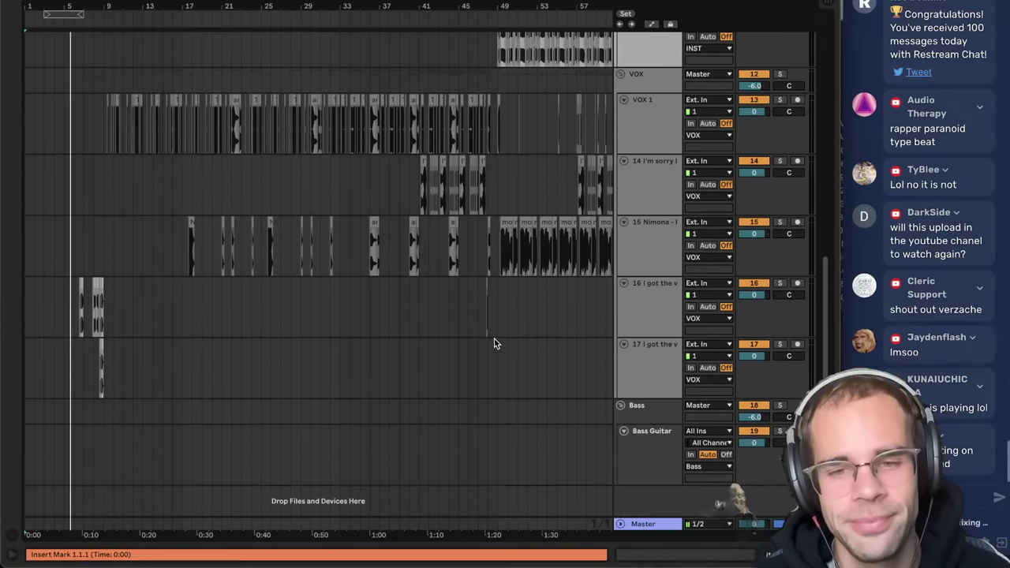
{"action": "left_click", "coordinate": [657, 405]}
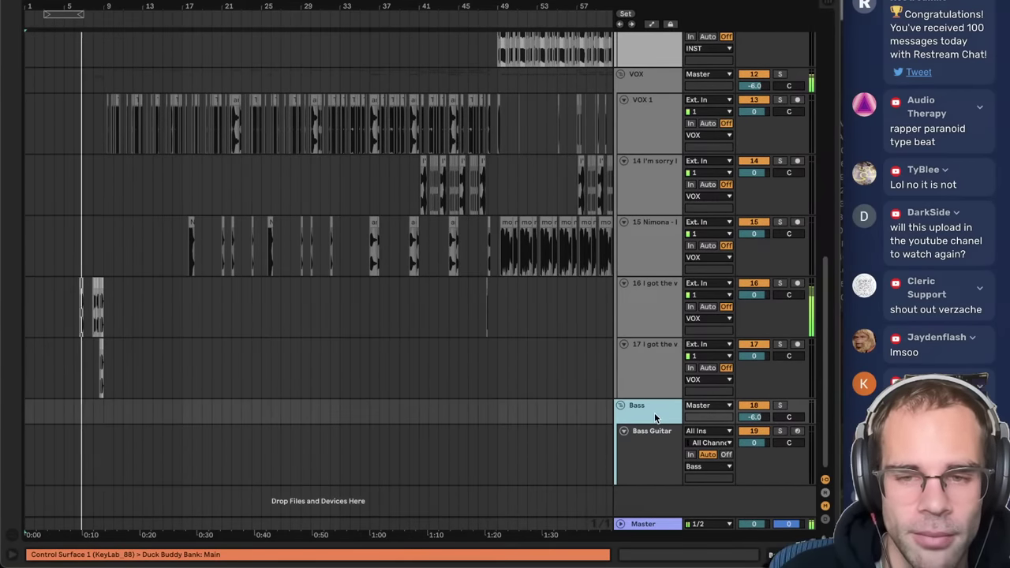
{"action": "left_click", "coordinate": [656, 438]}
{"action": "double_click", "coordinate": [656, 444]}
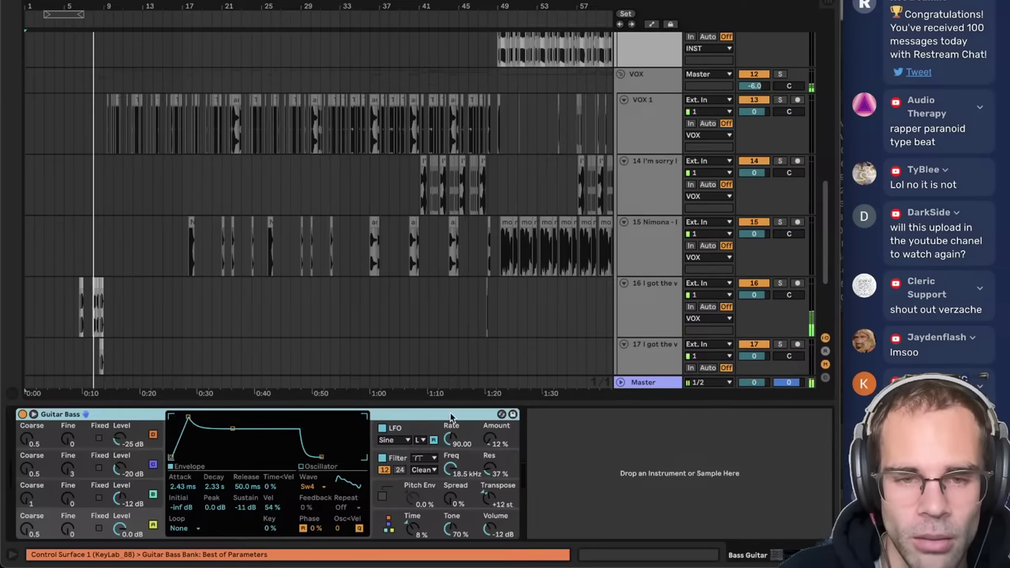
{"action": "scroll", "coordinate": [497, 269], "scroll_direction": "up", "scroll_amount": 8}
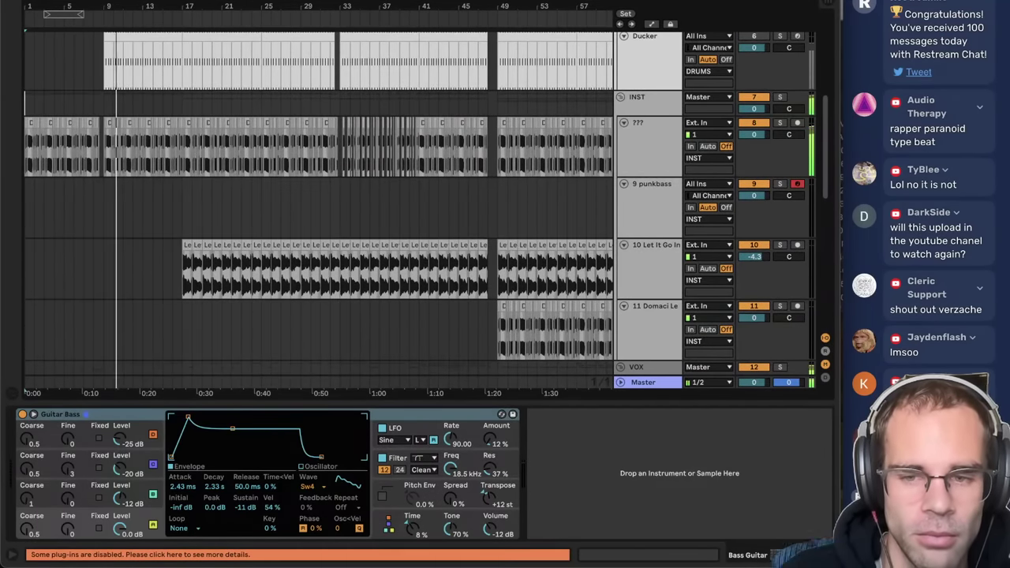
{"action": "left_click", "coordinate": [825, 555]}
- Look over the drum, instrument, vocal and bass tracks while the arrangement plays, with the punkbass track selected
{"action": "scroll", "coordinate": [473, 254], "scroll_direction": "up", "scroll_amount": 3}
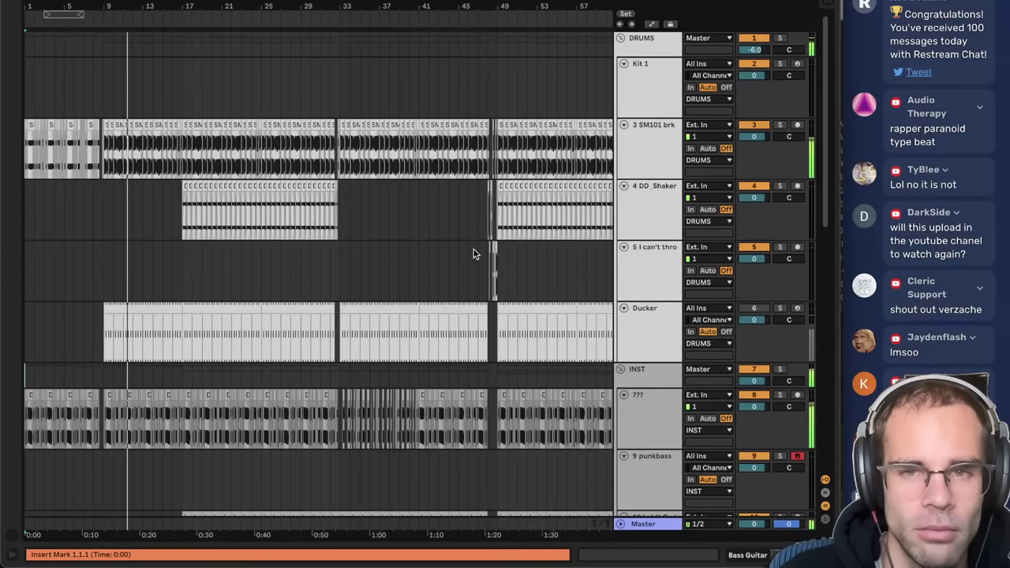
{"action": "scroll", "coordinate": [474, 253], "scroll_direction": "down", "scroll_amount": 15}
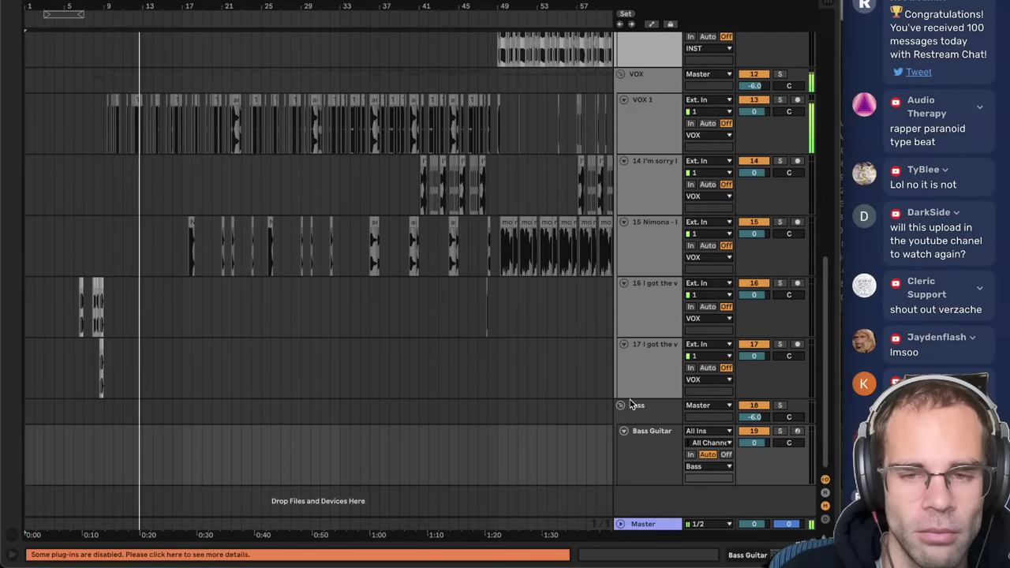
{"action": "scroll", "coordinate": [473, 254], "scroll_direction": "up", "scroll_amount": 10}
{"action": "scroll", "coordinate": [517, 329], "scroll_direction": "up", "scroll_amount": 5}
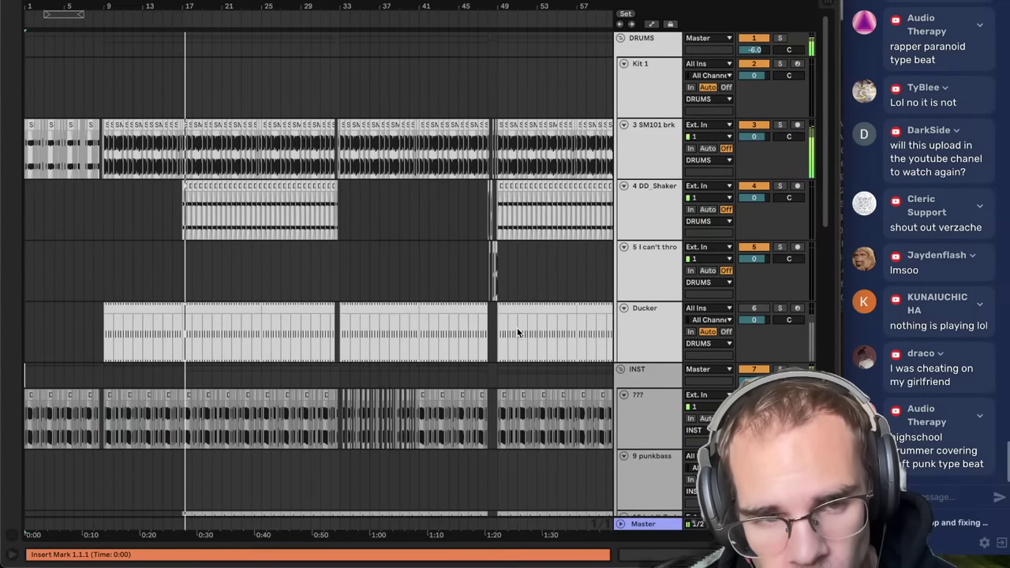
{"action": "scroll", "coordinate": [517, 332], "scroll_direction": "down", "scroll_amount": 5}
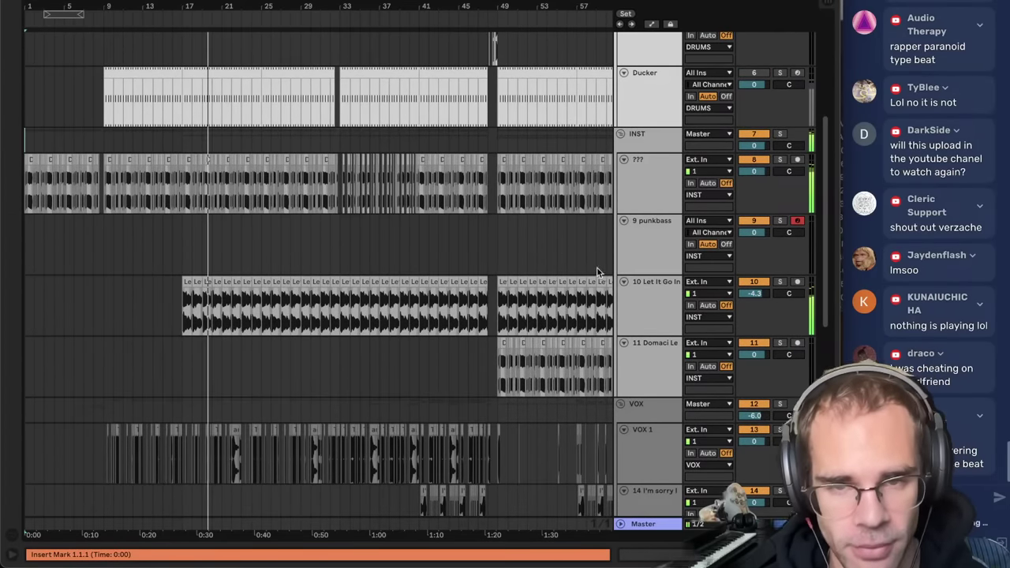
{"action": "left_click", "coordinate": [648, 229]}
{"action": "scroll", "coordinate": [590, 226], "scroll_direction": "down", "scroll_amount": 3}
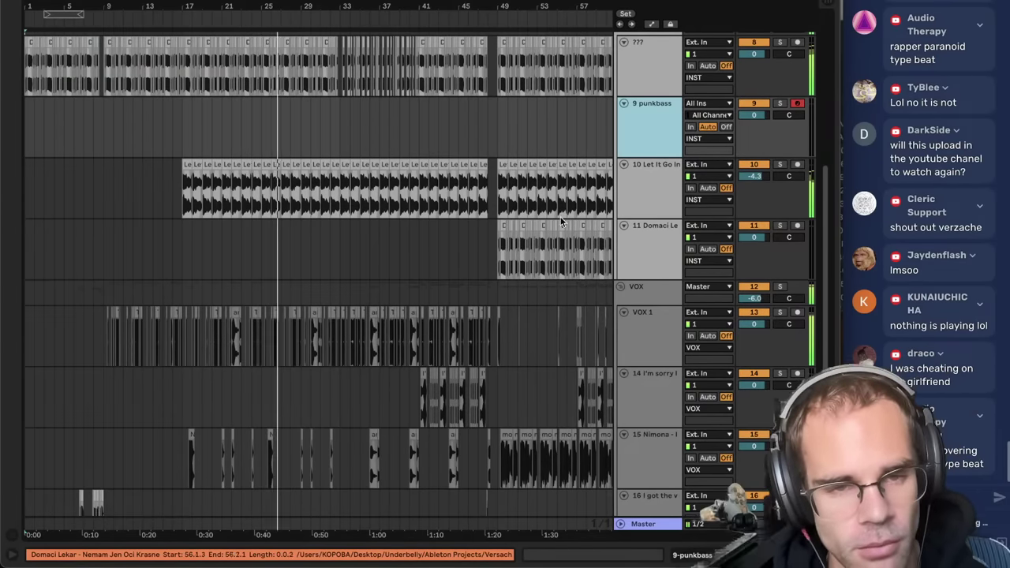
{"action": "scroll", "coordinate": [561, 217], "scroll_direction": "up", "scroll_amount": 5}
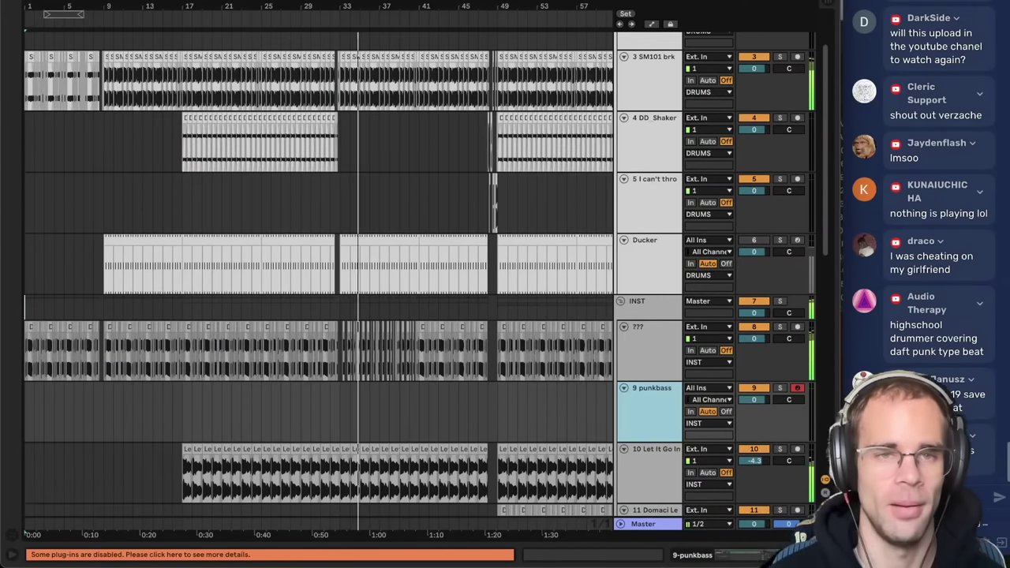
- Play the arrangement from bar 49 and examine the tracks in its closing section
{"action": "scroll", "coordinate": [442, 135], "scroll_direction": "right", "scroll_amount": 10}
{"action": "scroll", "coordinate": [336, 51], "scroll_direction": "down", "scroll_amount": 5}
{"action": "scroll", "coordinate": [336, 51], "scroll_direction": "down", "scroll_amount": 5}
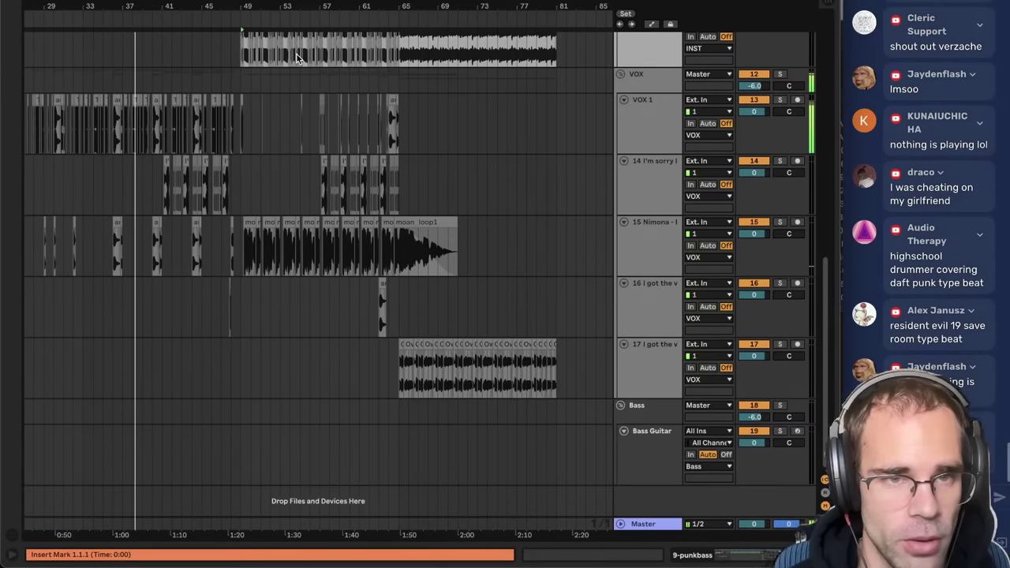
{"action": "left_click", "coordinate": [240, 15]}
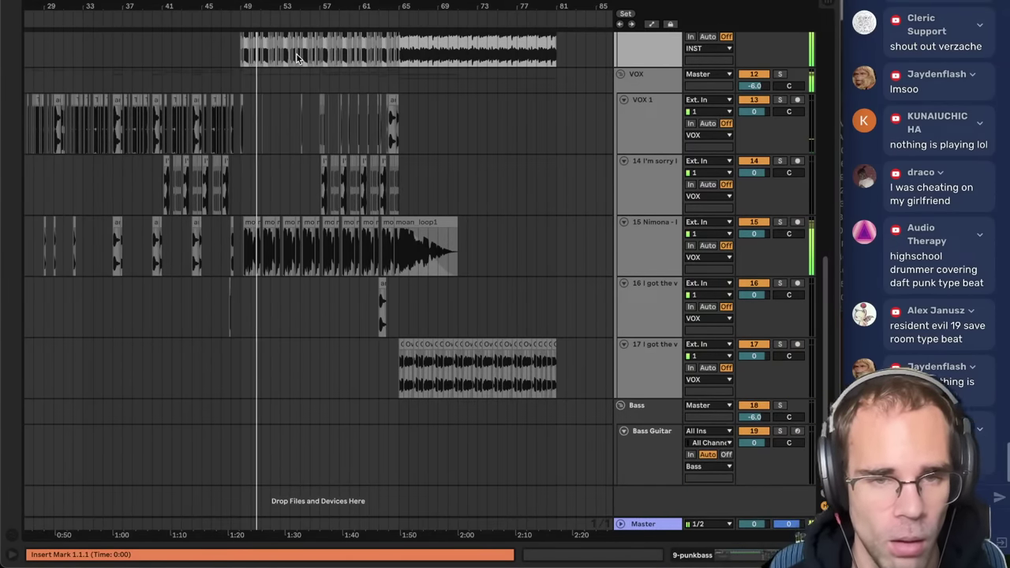
{"action": "scroll", "coordinate": [296, 108], "scroll_direction": "up", "scroll_amount": 5}
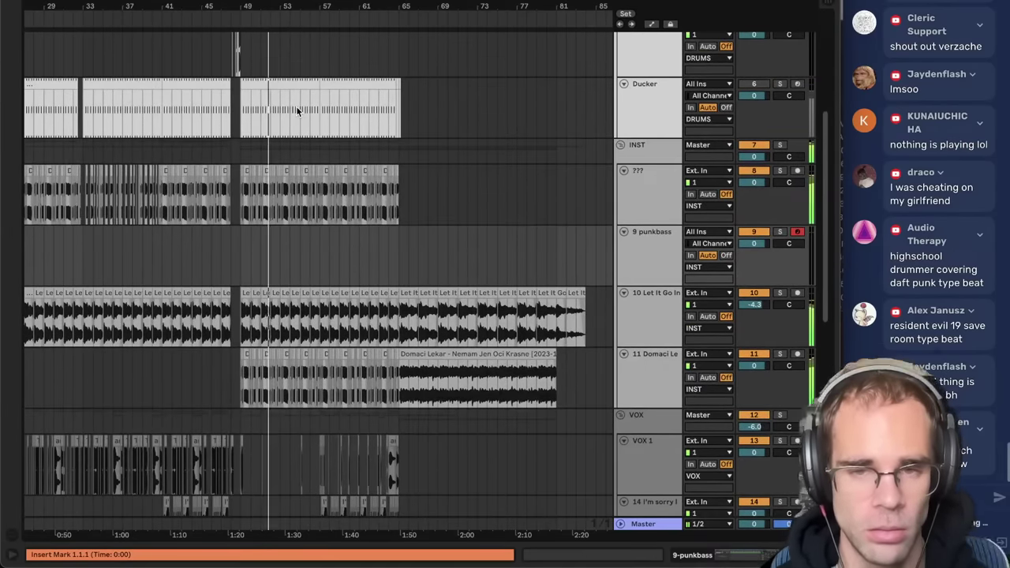
{"action": "scroll", "coordinate": [308, 109], "scroll_direction": "up", "scroll_amount": 3}
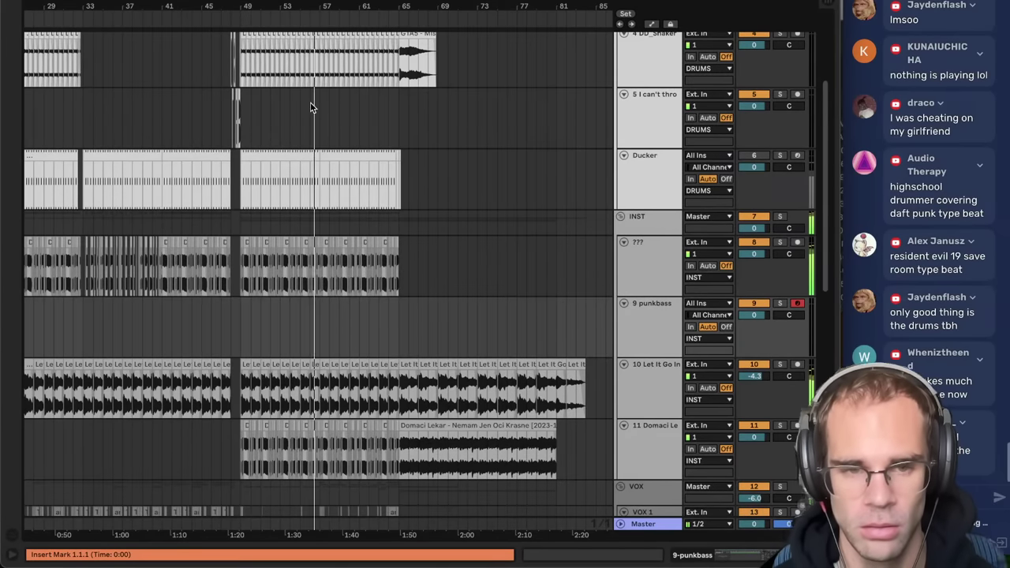
{"action": "left_click_drag", "start_coordinate": [308, 7], "coordinate": [365, 2]}
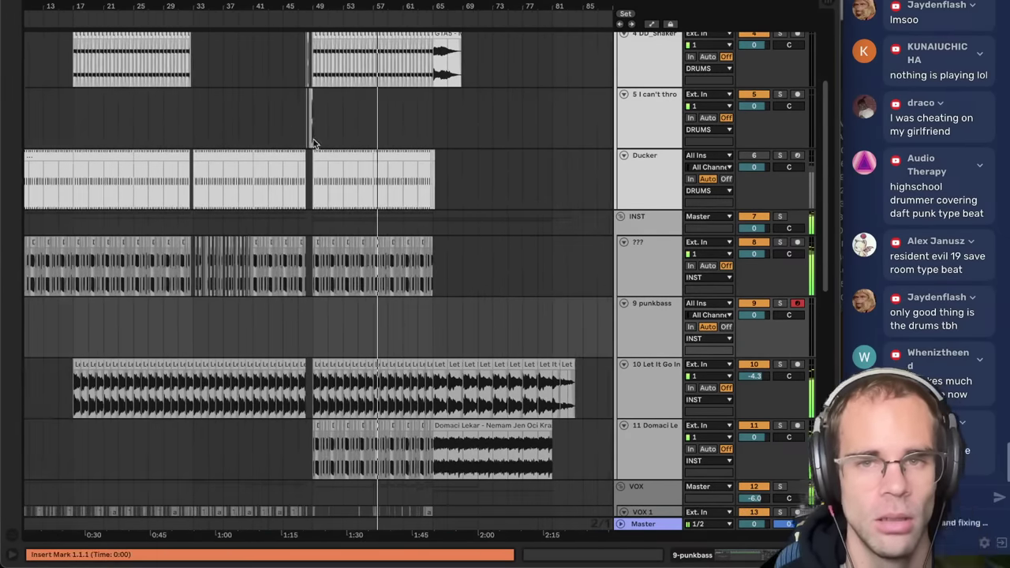
{"action": "scroll", "coordinate": [351, 200], "scroll_direction": "up", "scroll_amount": 6}
{"action": "scroll", "coordinate": [357, 199], "scroll_direction": "down", "scroll_amount": 4}
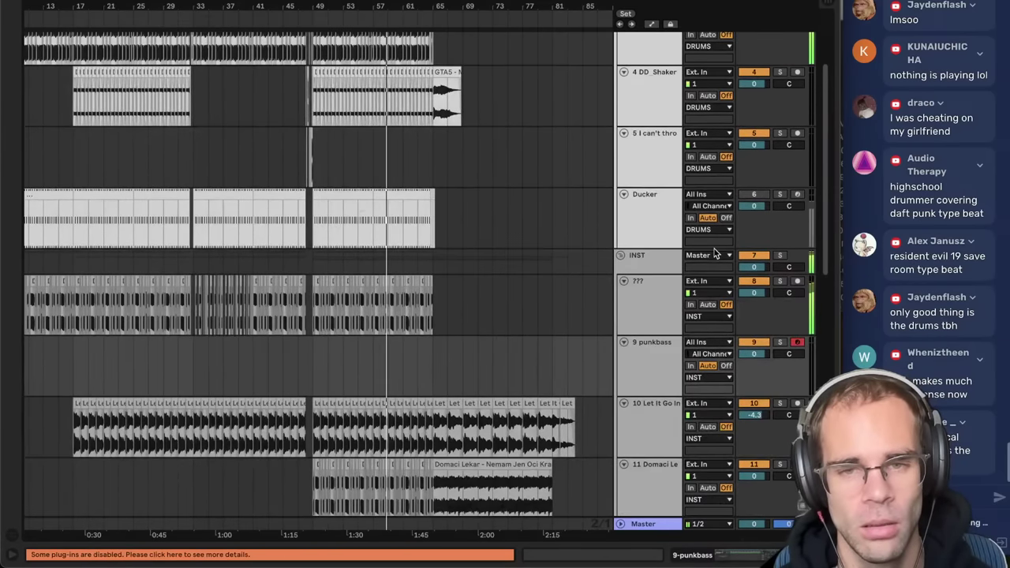
- Place the insert marker at bar 49 on the punkbass track and play along from there
{"action": "left_click", "coordinate": [637, 231]}
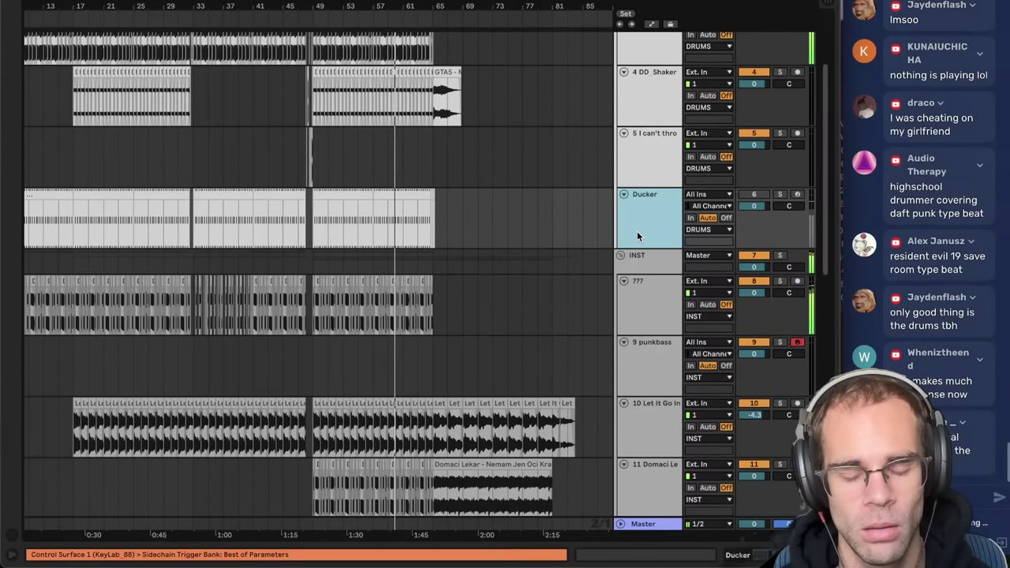
{"action": "left_click", "coordinate": [323, 330]}
{"action": "left_click", "coordinate": [328, 347]}
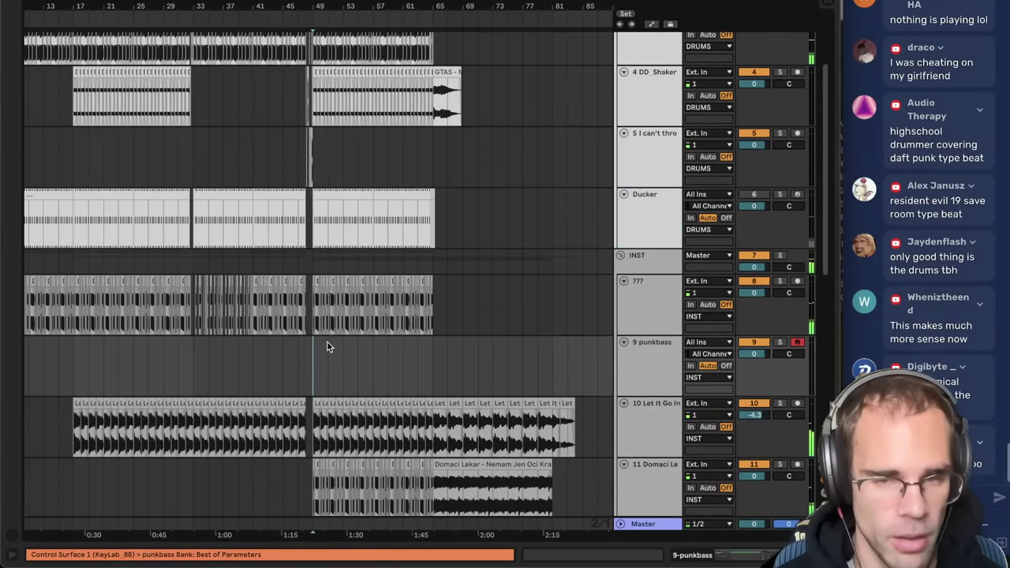
{"action": "left_click", "coordinate": [654, 365]}
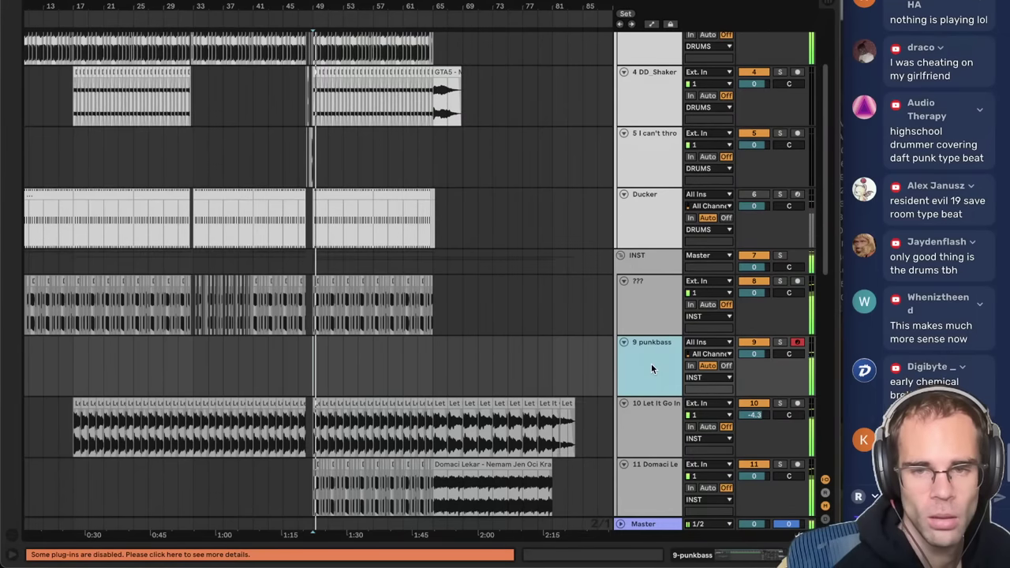
- Raise the punkbass track's volume to 0.5 dB and switch off the Arpeggiator in its rack
{"action": "left_click_drag", "start_coordinate": [756, 355], "coordinate": [757, 351]}
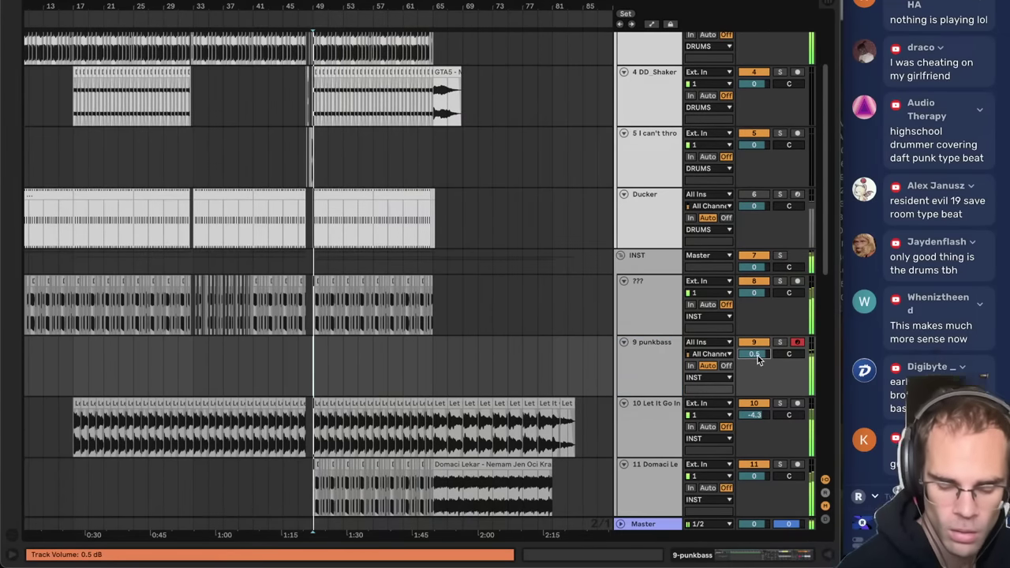
{"action": "double_click", "coordinate": [636, 378]}
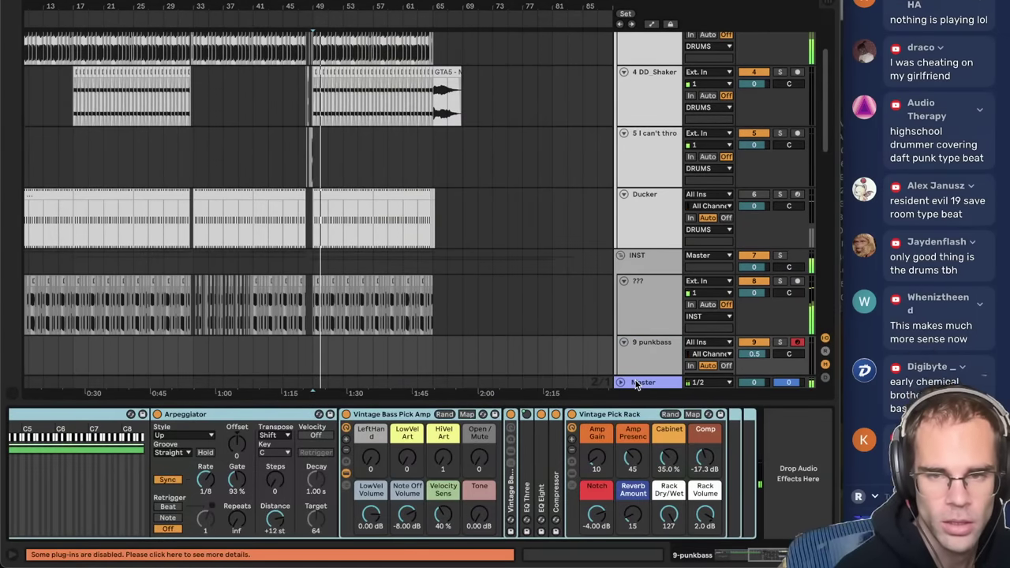
{"action": "left_click", "coordinate": [644, 356]}
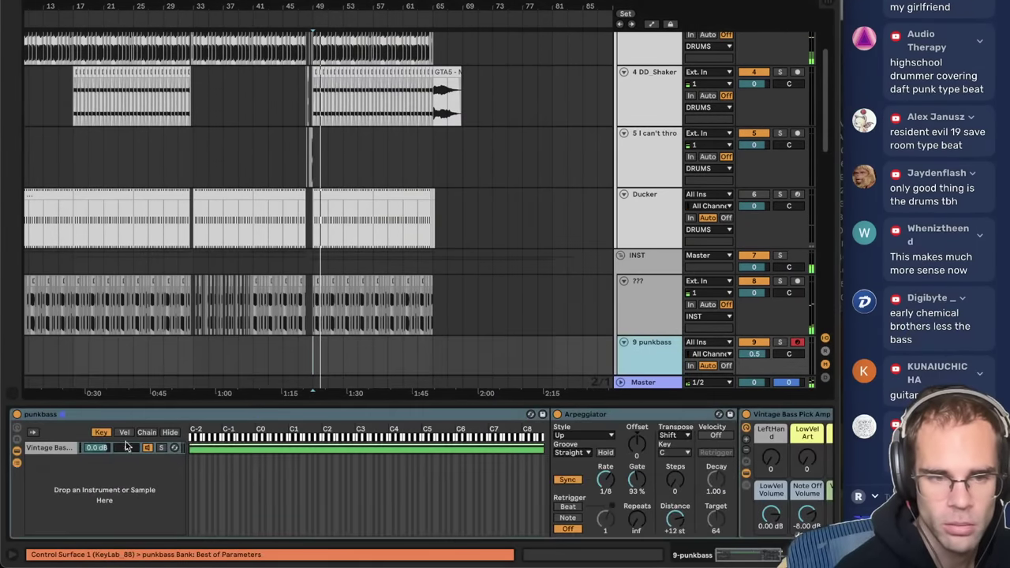
{"action": "left_click", "coordinate": [557, 415]}
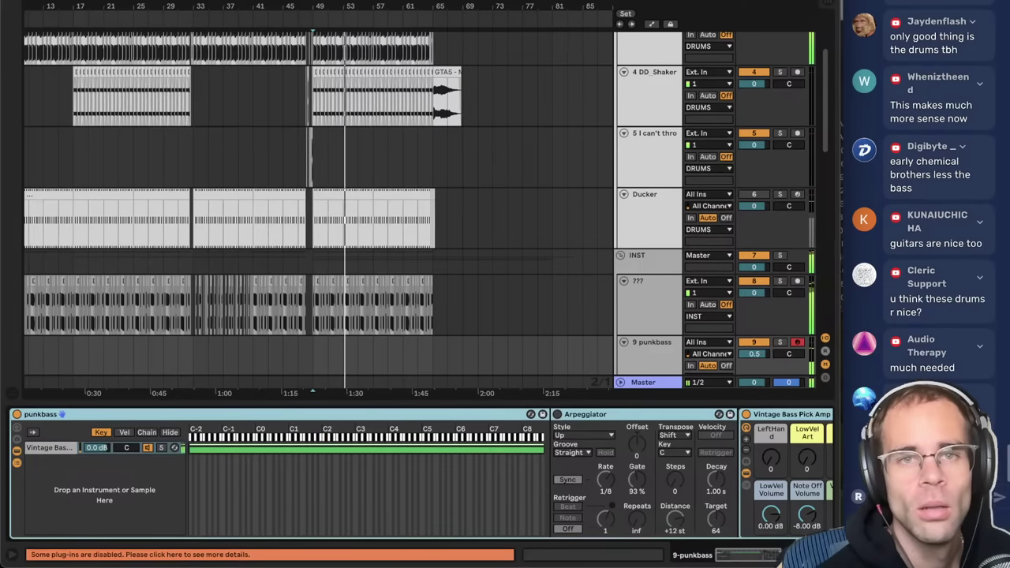
- Capture the played bass line as a four-bar MIDI clip at bar 49 on the punkbass track and raise its volume to 6 dB
{"action": "key", "text": "super+shift+c"}
{"action": "scroll", "coordinate": [335, 333], "scroll_direction": "down", "scroll_amount": 1}
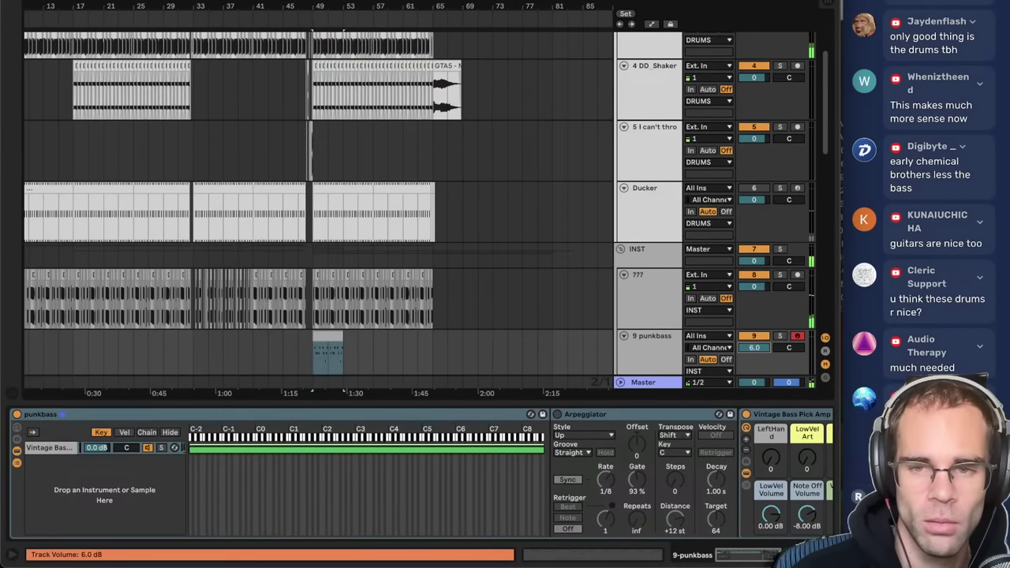
{"action": "left_click", "coordinate": [673, 352]}
{"action": "left_click", "coordinate": [644, 241]}
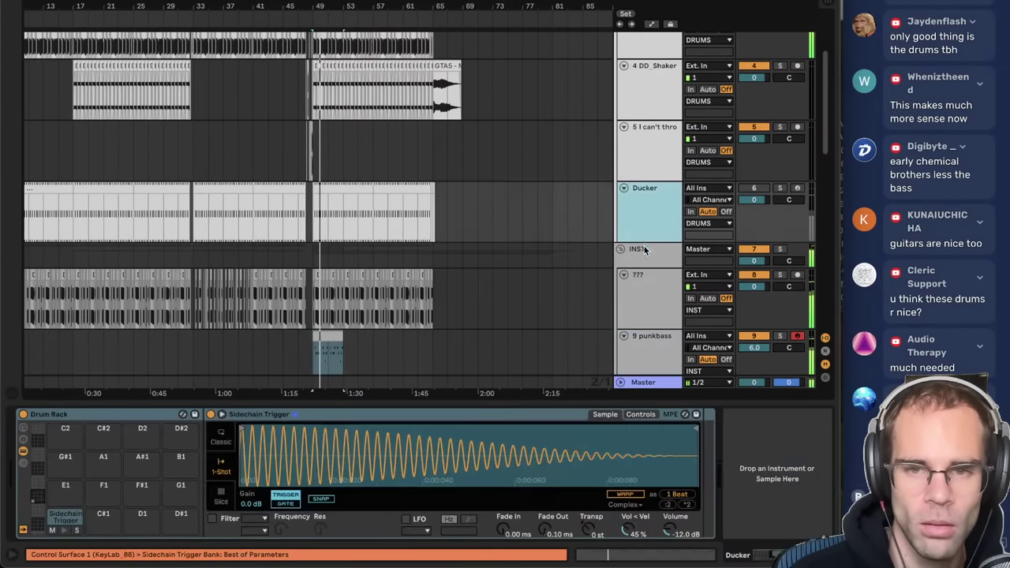
{"action": "left_click", "coordinate": [644, 245]}
{"action": "scroll", "coordinate": [655, 331], "scroll_direction": "down", "scroll_amount": 1}
{"action": "left_click", "coordinate": [656, 332]}
{"action": "scroll", "coordinate": [655, 331], "scroll_direction": "down", "scroll_amount": 1}
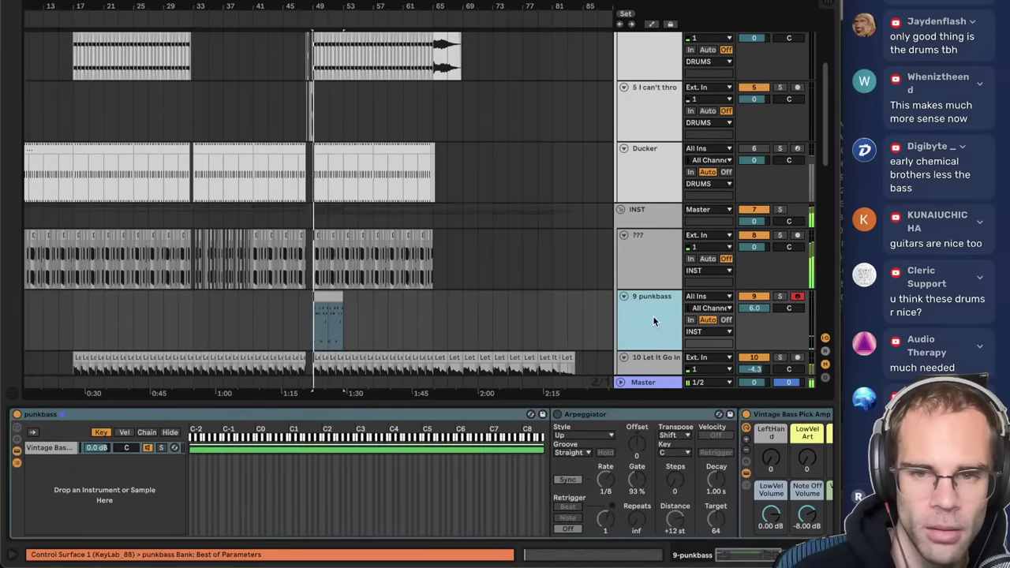
{"action": "scroll", "coordinate": [660, 307], "scroll_direction": "down", "scroll_amount": 2}
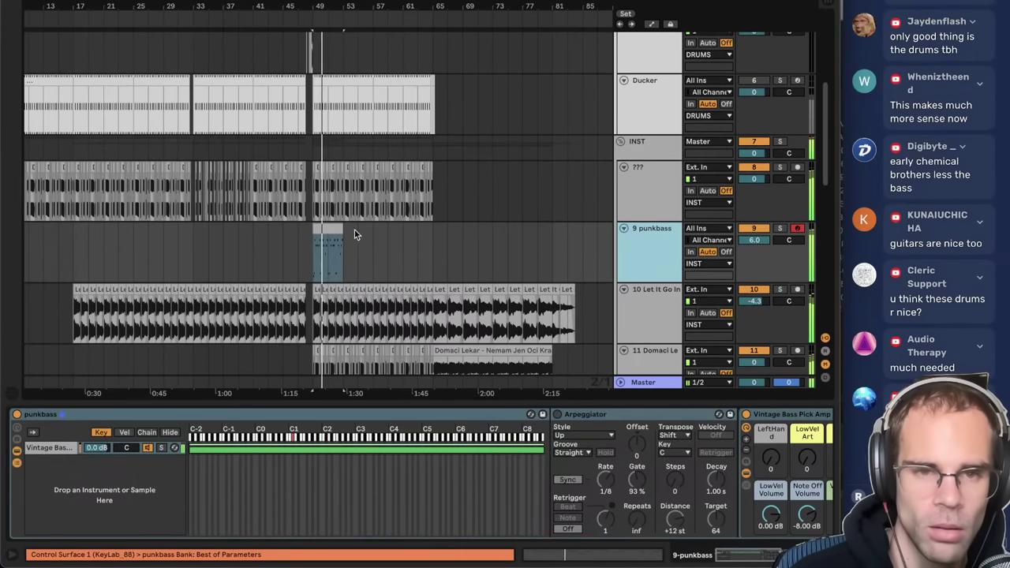
- Solo the punkbass track and open its captured clip in the note editor
{"action": "left_click", "coordinate": [335, 229]}
{"action": "left_click", "coordinate": [780, 229]}
{"action": "left_click", "coordinate": [332, 240]}
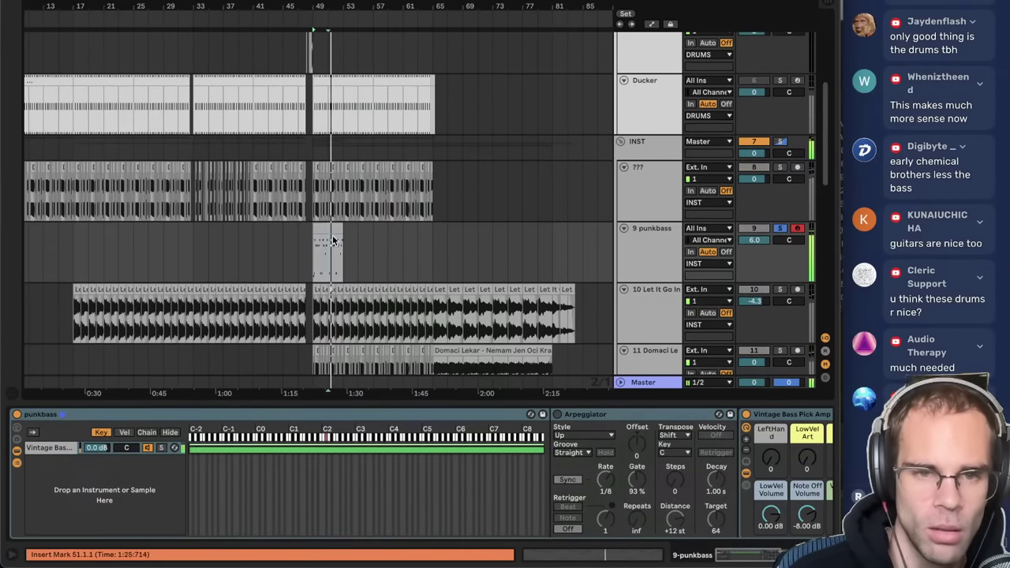
{"action": "double_click", "coordinate": [333, 239]}
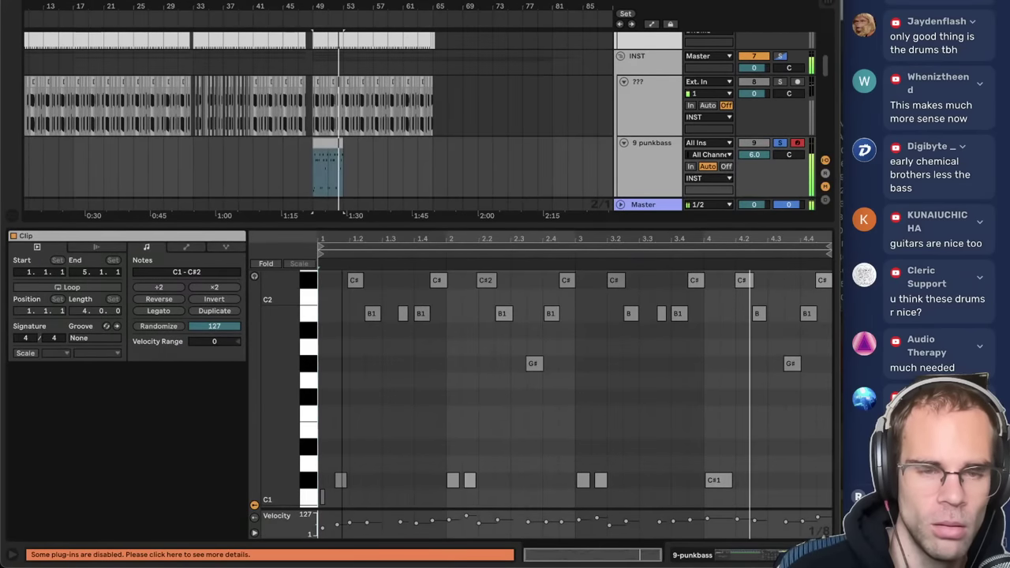
- Move the first note of the punkbass clip up to C#1, quantize the clip's notes and play it back
{"action": "left_click", "coordinate": [320, 496]}
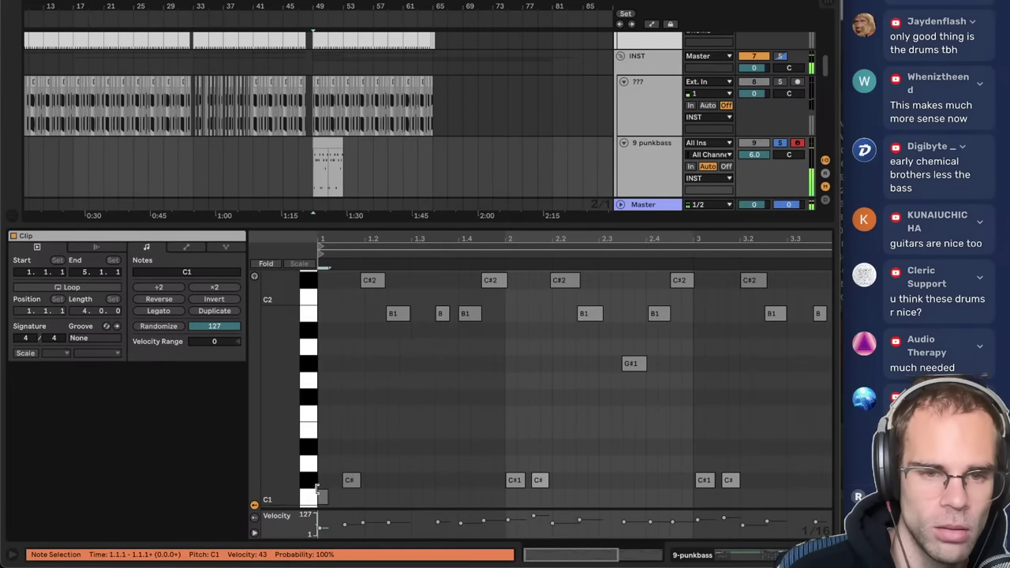
{"action": "left_click_drag", "start_coordinate": [322, 501], "coordinate": [326, 483]}
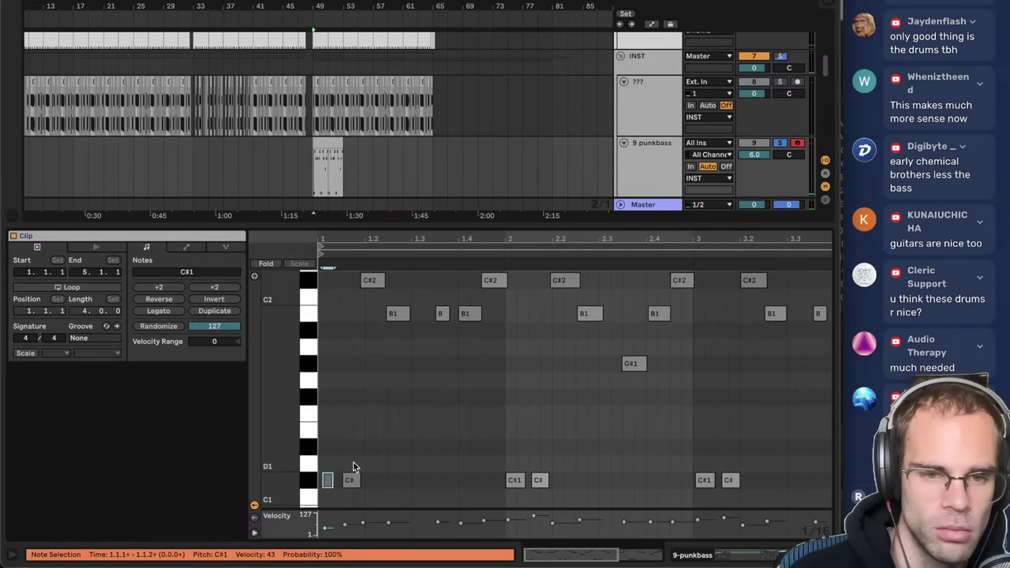
{"action": "left_click", "coordinate": [353, 464]}
{"action": "key", "text": "space"}
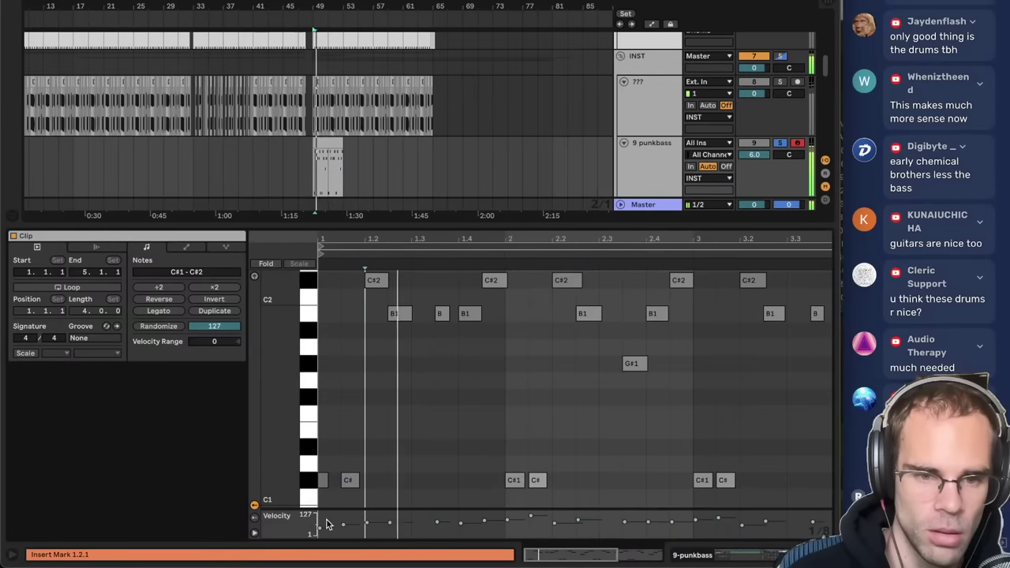
{"action": "left_click", "coordinate": [381, 468]}
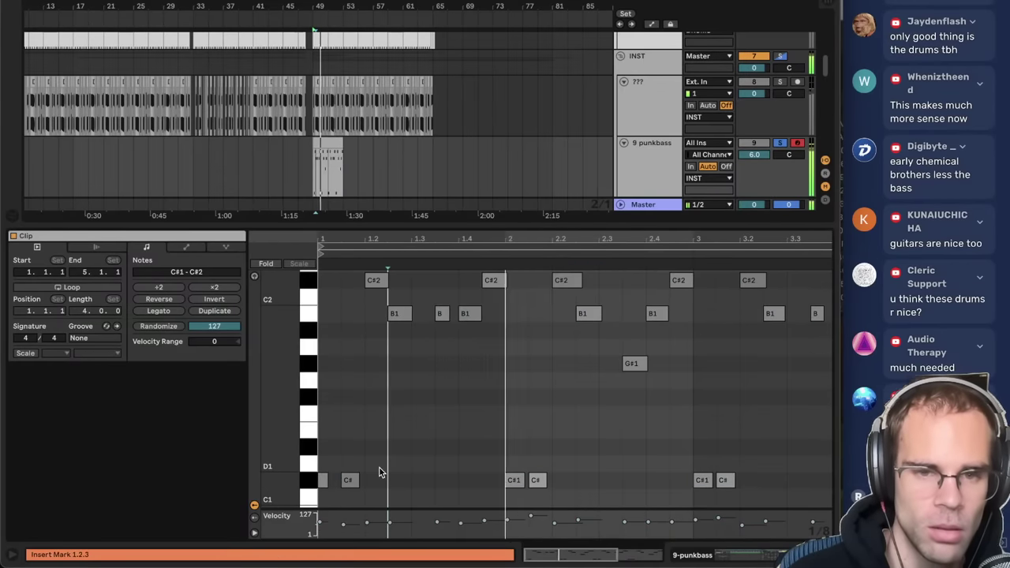
- Move the short B1 note at 1.3.3 of the punkbass clip down to G#1
{"action": "left_click", "coordinate": [442, 313]}
{"action": "scroll", "coordinate": [466, 442], "scroll_direction": "down", "scroll_amount": 5}
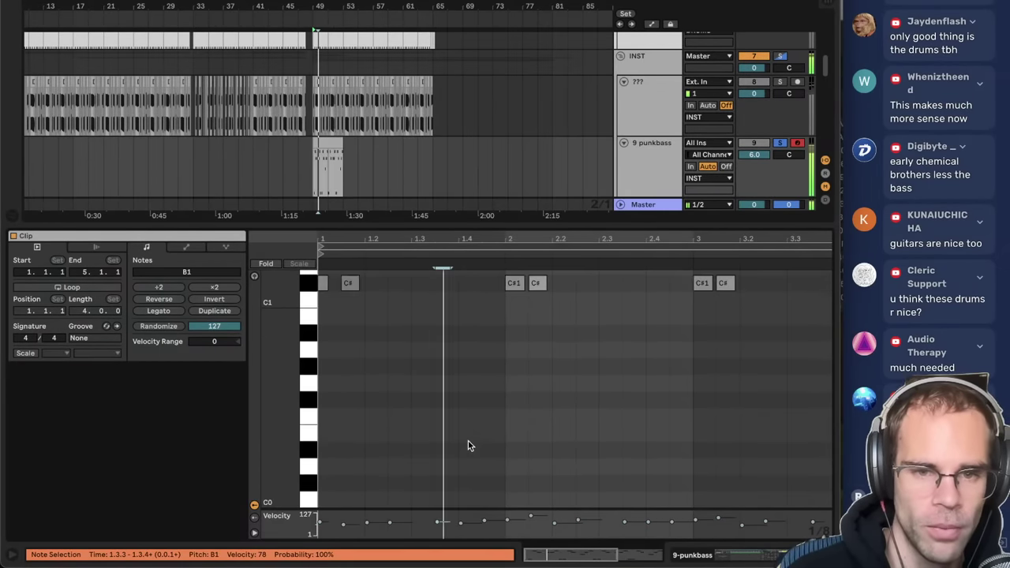
{"action": "scroll", "coordinate": [468, 446], "scroll_direction": "up", "scroll_amount": 5}
{"action": "left_click_drag", "start_coordinate": [444, 294], "coordinate": [455, 343]}
{"action": "left_click", "coordinate": [472, 397]}
{"action": "left_click", "coordinate": [443, 377]}
{"action": "left_click", "coordinate": [462, 426]}
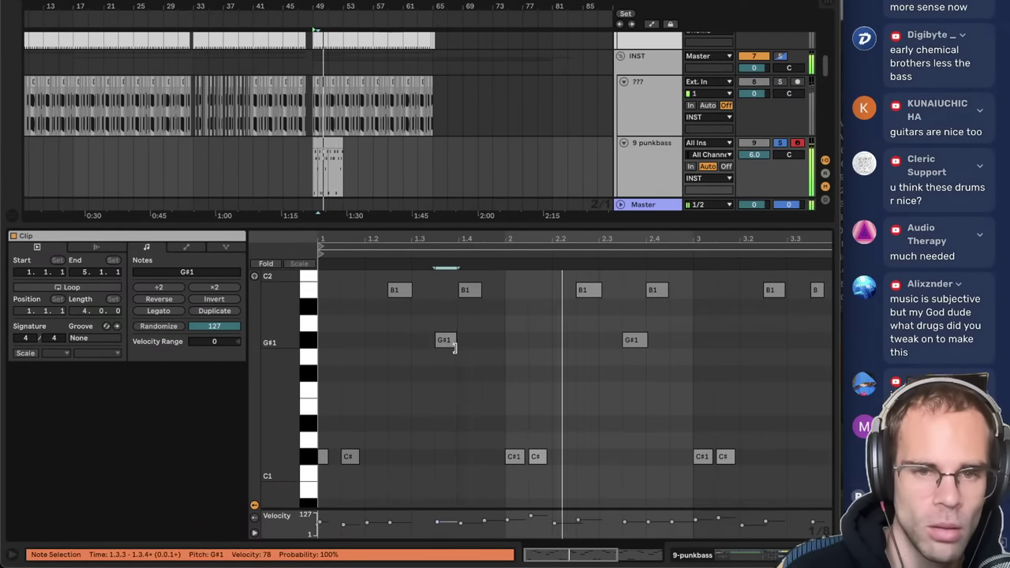
- Shorten the punkbass clip's loop to its first two bars and switch looping on
{"action": "left_click", "coordinate": [491, 393]}
{"action": "scroll", "coordinate": [628, 379], "scroll_direction": "up", "scroll_amount": 4}
{"action": "scroll", "coordinate": [626, 395], "scroll_direction": "down", "scroll_amount": 4}
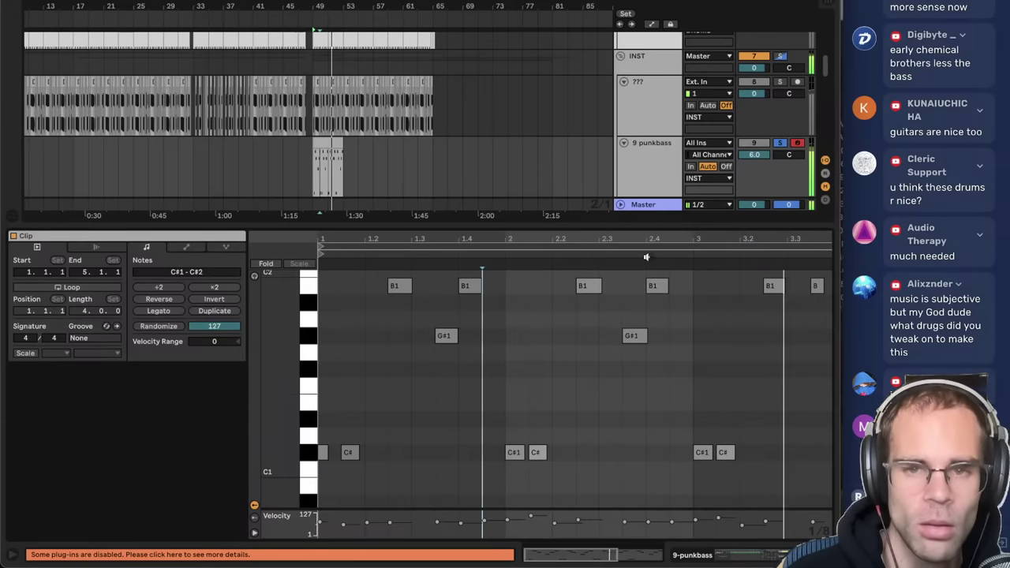
{"action": "left_click_drag", "start_coordinate": [645, 240], "coordinate": [643, 207]}
{"action": "scroll", "coordinate": [590, 360], "scroll_direction": "up", "scroll_amount": 4}
{"action": "scroll", "coordinate": [585, 376], "scroll_direction": "down", "scroll_amount": 2}
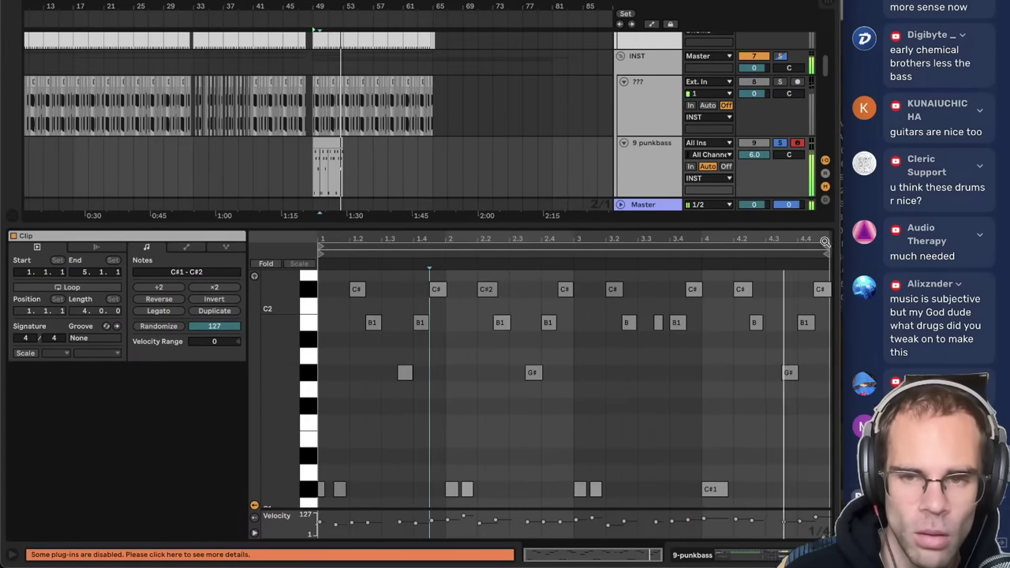
{"action": "key", "text": "ctrl+a"}
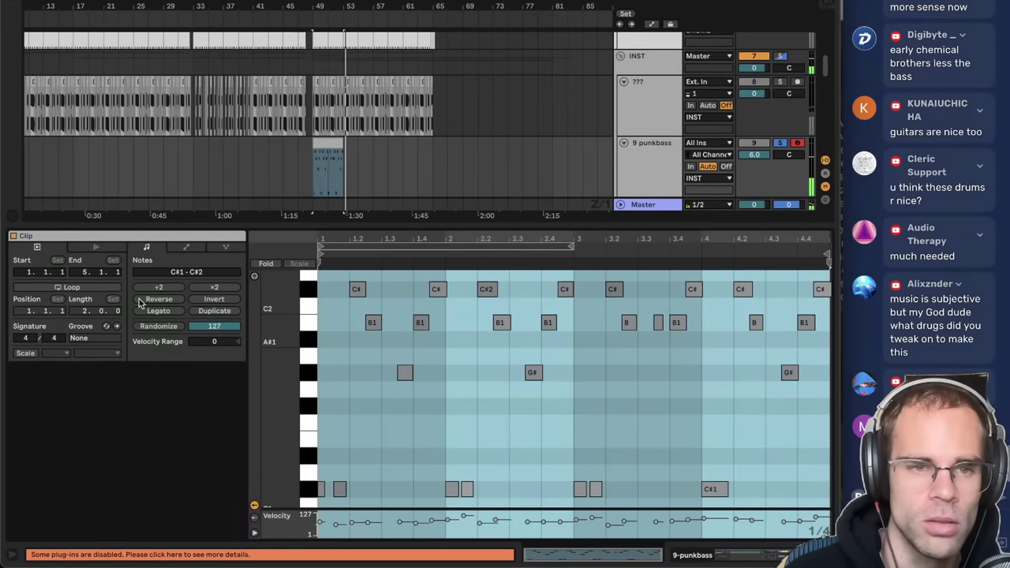
{"action": "left_click", "coordinate": [92, 288]}
{"action": "left_click", "coordinate": [542, 405]}
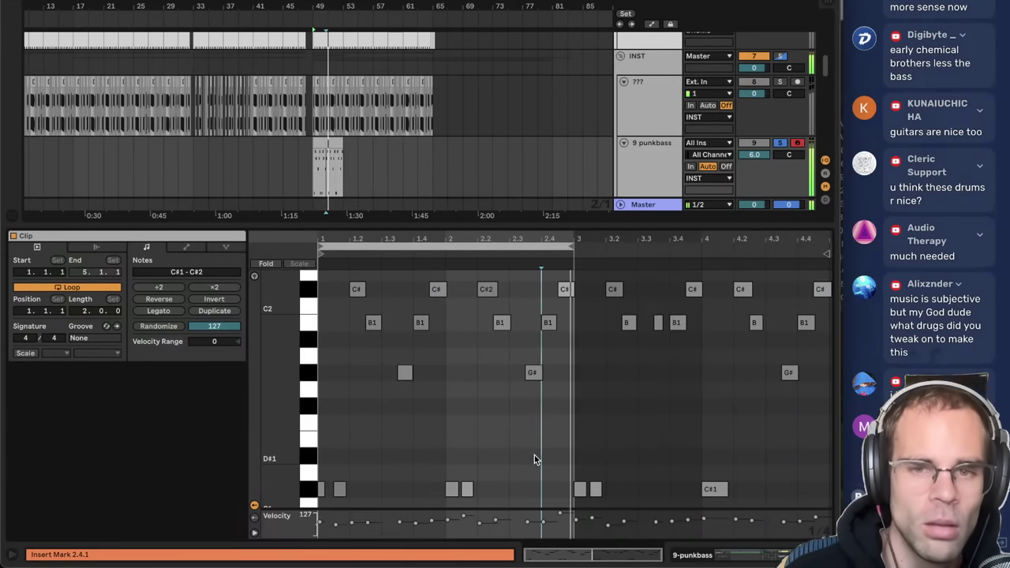
- Clear the solo on the punkbass track and show the INST group's devices
{"action": "left_click", "coordinate": [733, 555]}
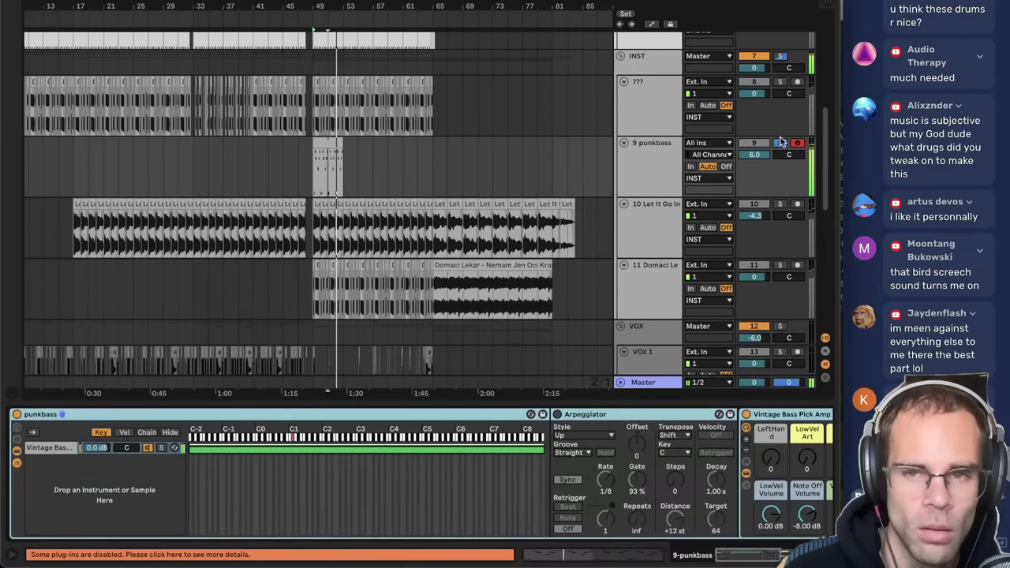
{"action": "scroll", "coordinate": [579, 215], "scroll_direction": "up", "scroll_amount": 3}
{"action": "left_click", "coordinate": [652, 269]}
{"action": "left_click", "coordinate": [648, 176]}
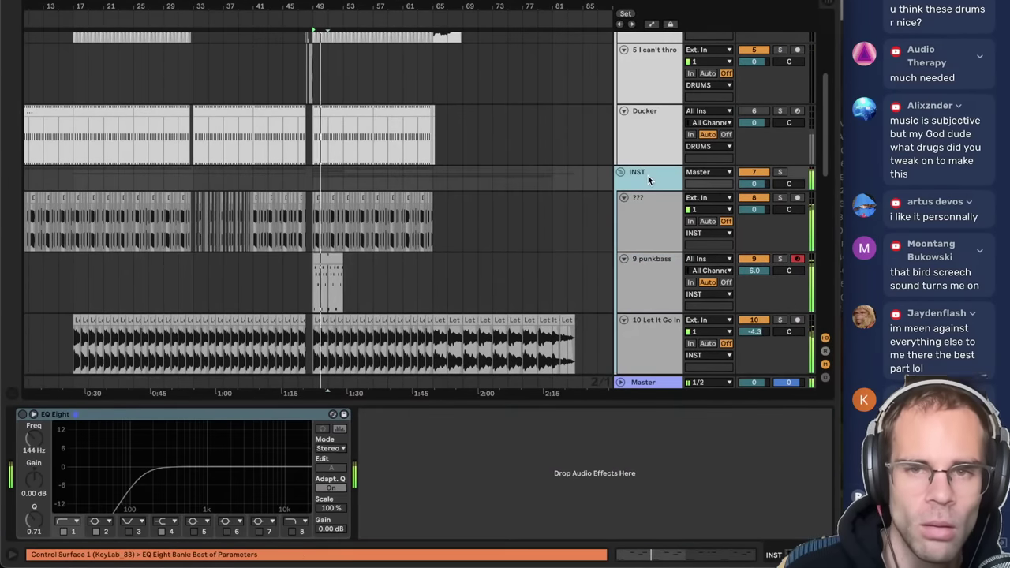
- Delete the PreMaster, EQ Eight and Limiter devices from the Master track
{"action": "scroll", "coordinate": [648, 175], "scroll_direction": "up", "scroll_amount": 3}
{"action": "scroll", "coordinate": [657, 192], "scroll_direction": "down", "scroll_amount": 4}
{"action": "left_click", "coordinate": [643, 382]}
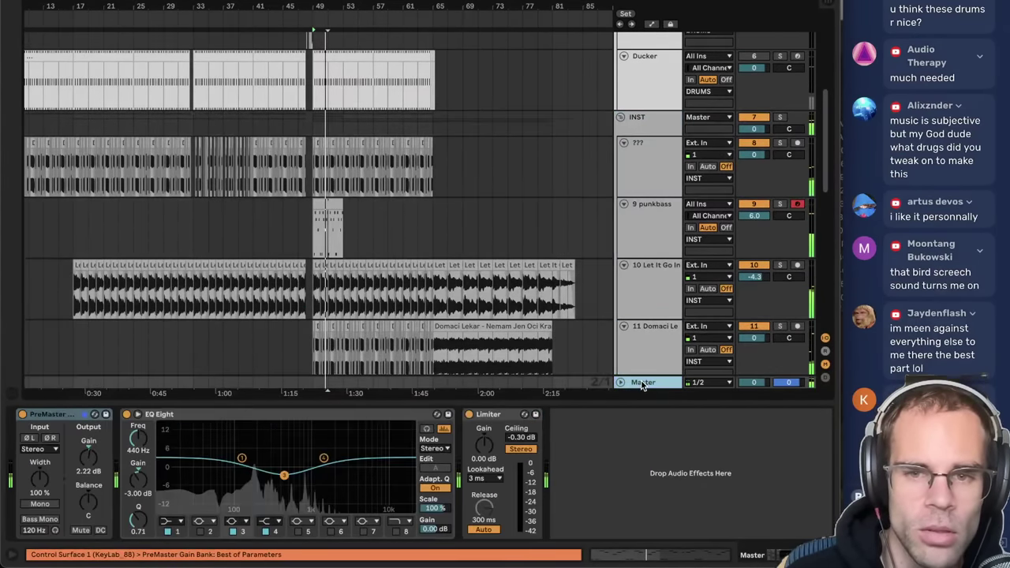
{"action": "left_click", "coordinate": [57, 415]}
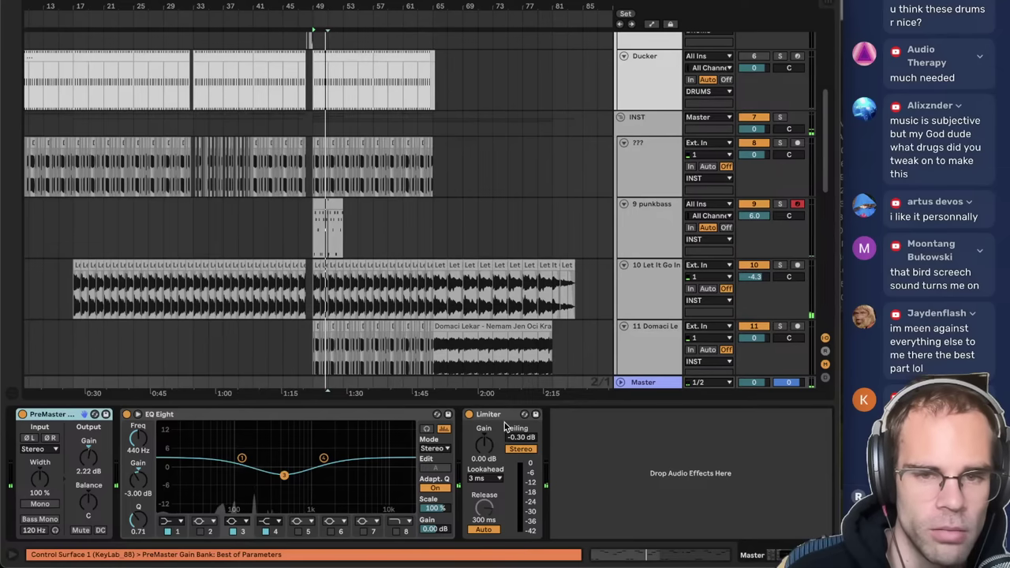
{"action": "left_click", "coordinate": [509, 416], "text": "shift"}
{"action": "key", "text": "Delete"}
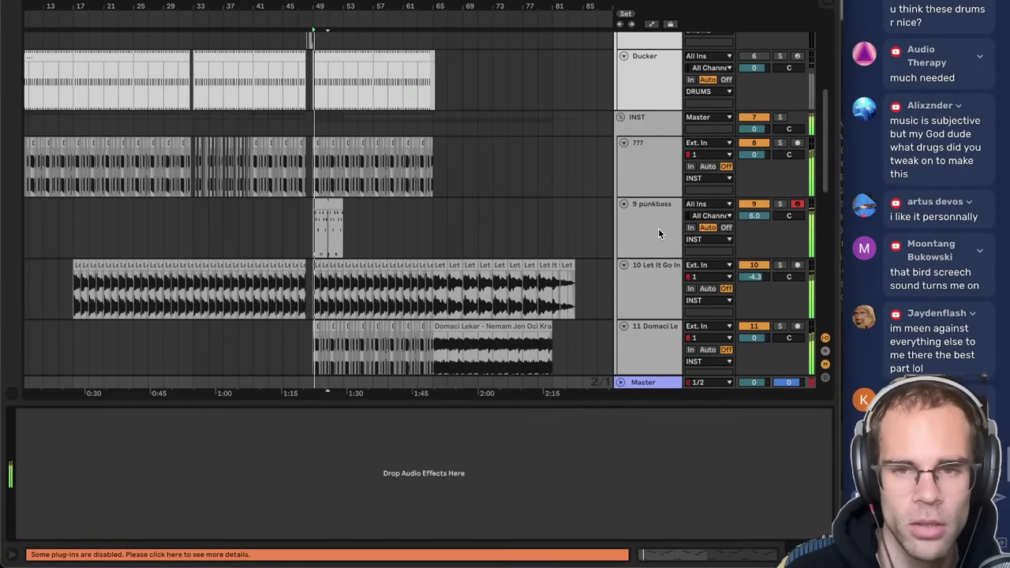
- Ungroup the INST and DRUMS track groups
{"action": "scroll", "coordinate": [659, 228], "scroll_direction": "up", "scroll_amount": 5}
{"action": "scroll", "coordinate": [661, 285], "scroll_direction": "down", "scroll_amount": 3}
{"action": "left_click", "coordinate": [648, 200]}
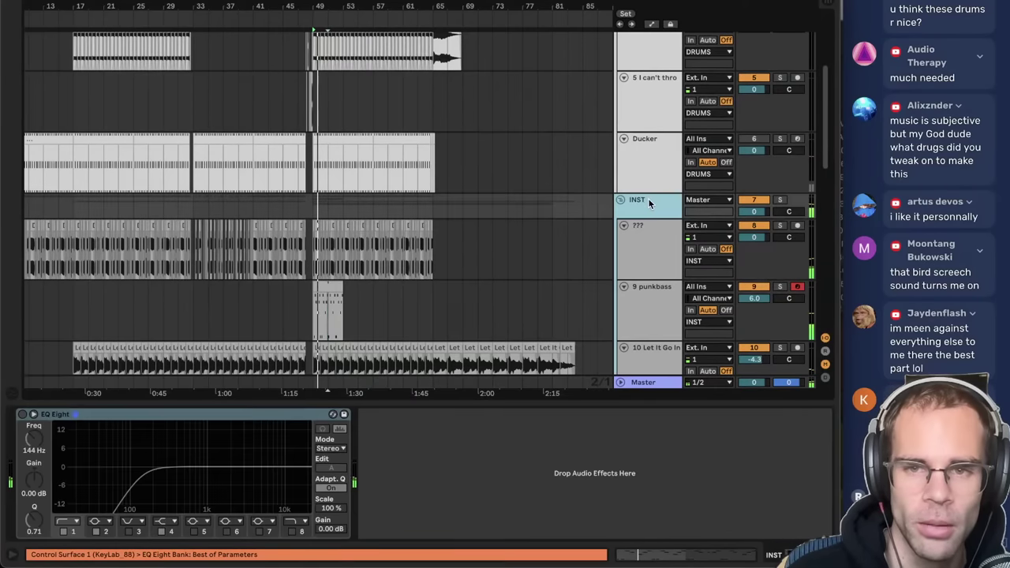
{"action": "key", "text": "Down"}
{"action": "scroll", "coordinate": [648, 203], "scroll_direction": "up", "scroll_amount": 5}
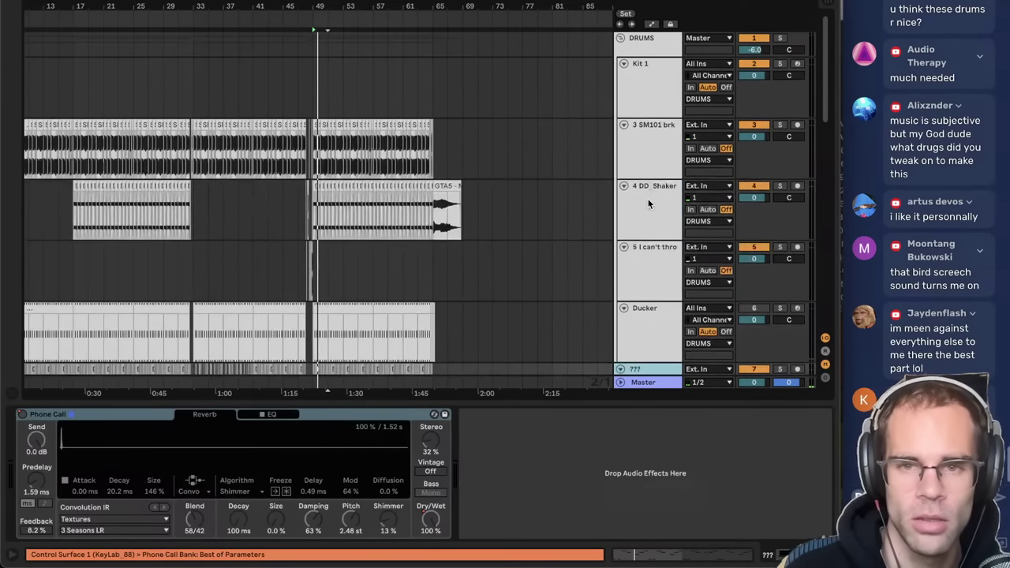
{"action": "left_click", "coordinate": [648, 44]}
{"action": "key", "text": "Down"}
- Ungroup the VOX track group
{"action": "scroll", "coordinate": [660, 132], "scroll_direction": "down", "scroll_amount": 10}
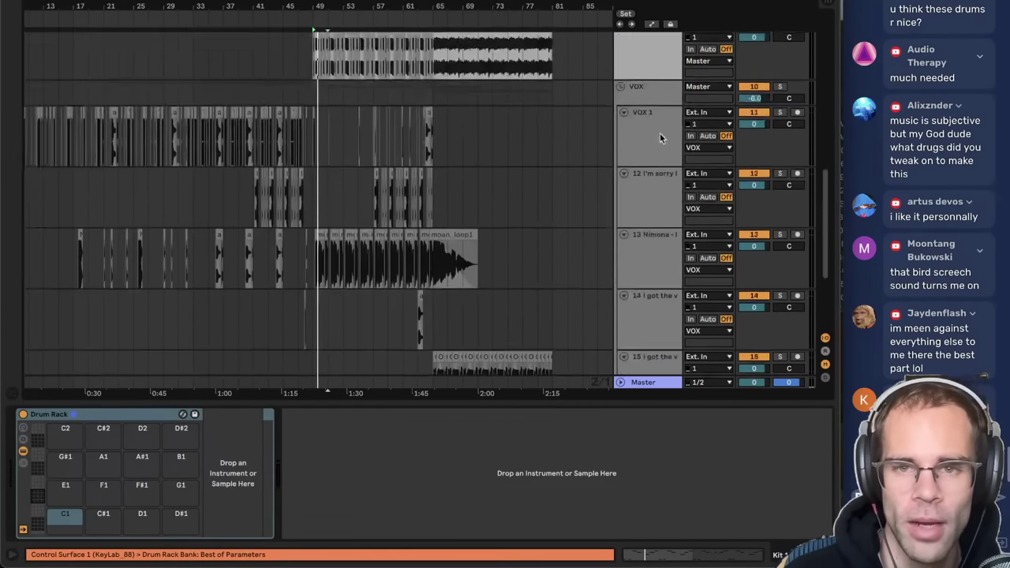
{"action": "scroll", "coordinate": [660, 138], "scroll_direction": "up", "scroll_amount": 5}
{"action": "left_click", "coordinate": [653, 248]}
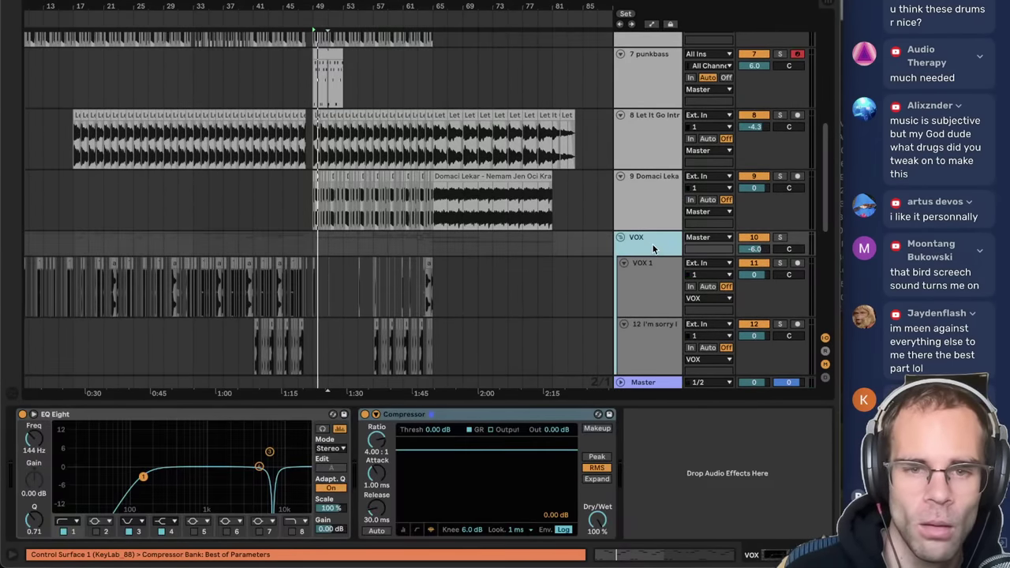
{"action": "key", "text": "Down"}
- Delete the Bass group, including its Bass Guitar track, from the end of the track list
{"action": "scroll", "coordinate": [652, 244], "scroll_direction": "down", "scroll_amount": 4}
{"action": "left_click", "coordinate": [652, 244]}
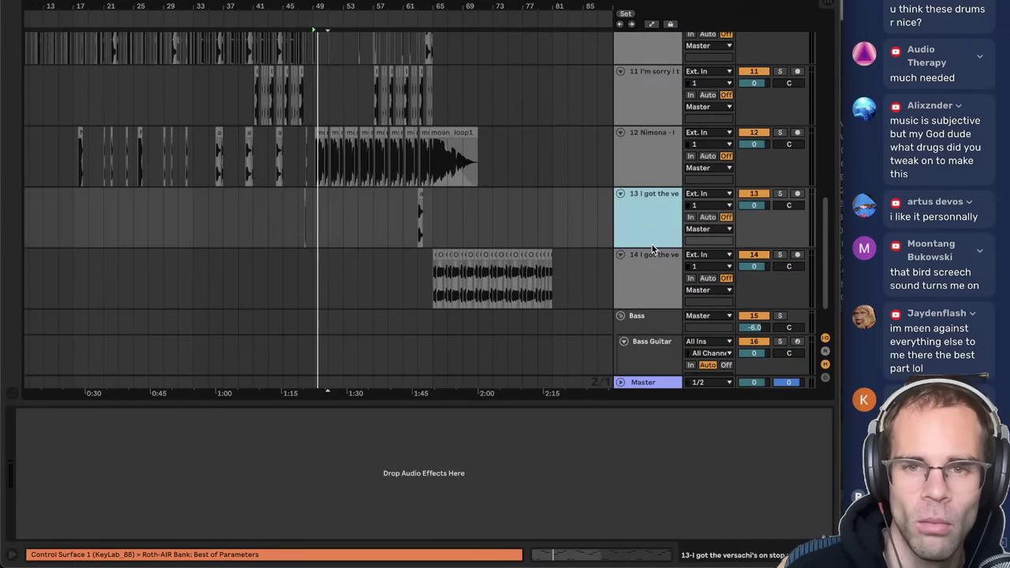
{"action": "scroll", "coordinate": [657, 244], "scroll_direction": "down", "scroll_amount": 3}
{"action": "left_click", "coordinate": [658, 270]}
{"action": "key", "text": "Delete"}
- Select all tracks and lower their volumes together by 6 dB during playback
{"action": "key", "text": "super+a"}
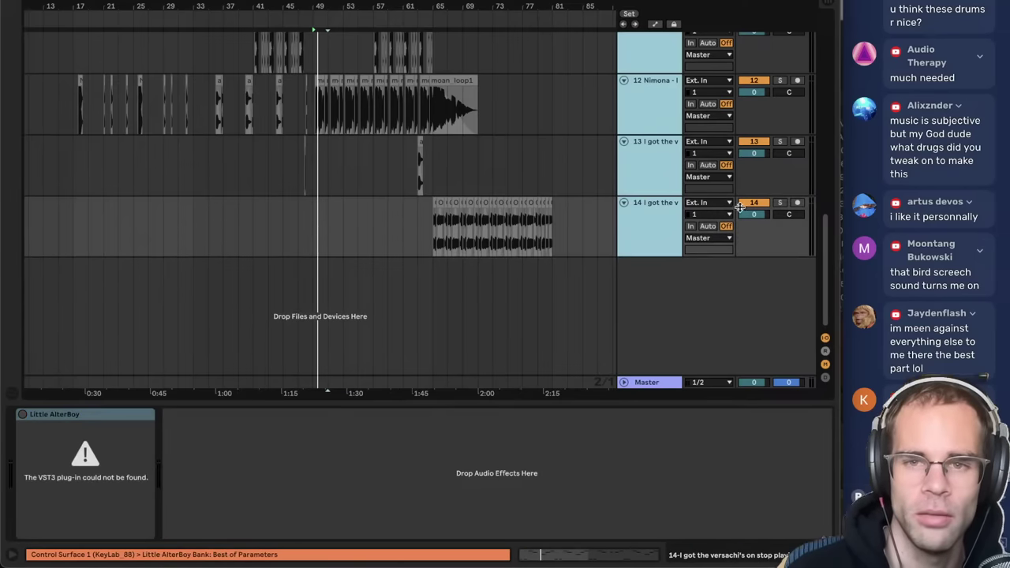
{"action": "key", "text": "space"}
{"action": "mouse_move", "coordinate": [757, 213]}
{"action": "left_mouse_down"}
{"action": "mouse_move", "coordinate": [758, 243]}
{"action": "mouse_move", "coordinate": [757, 221]}
{"action": "left_mouse_up"}
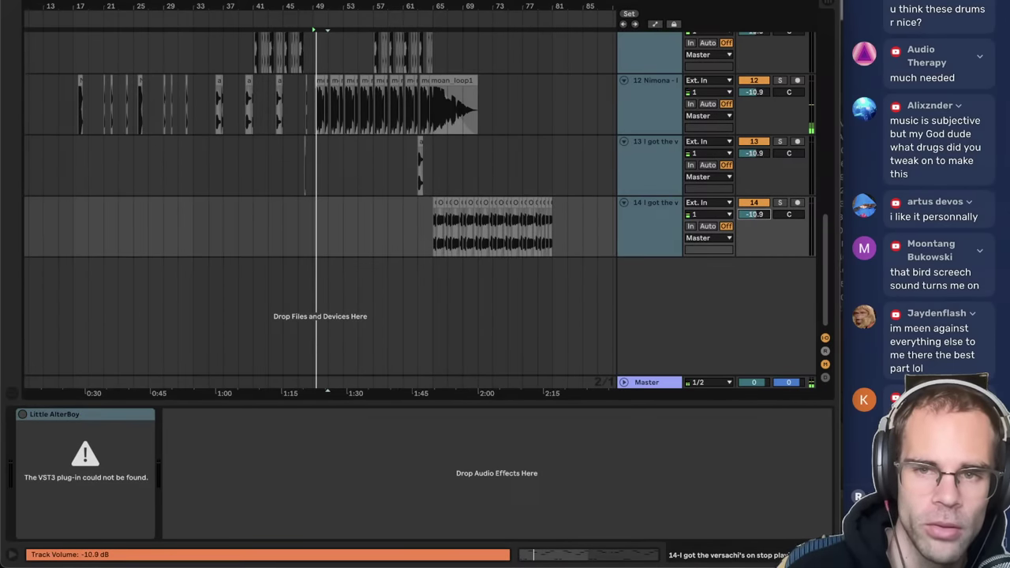
{"action": "scroll", "coordinate": [447, 216], "scroll_direction": "up", "scroll_amount": 3}
{"action": "left_click", "coordinate": [446, 217]}
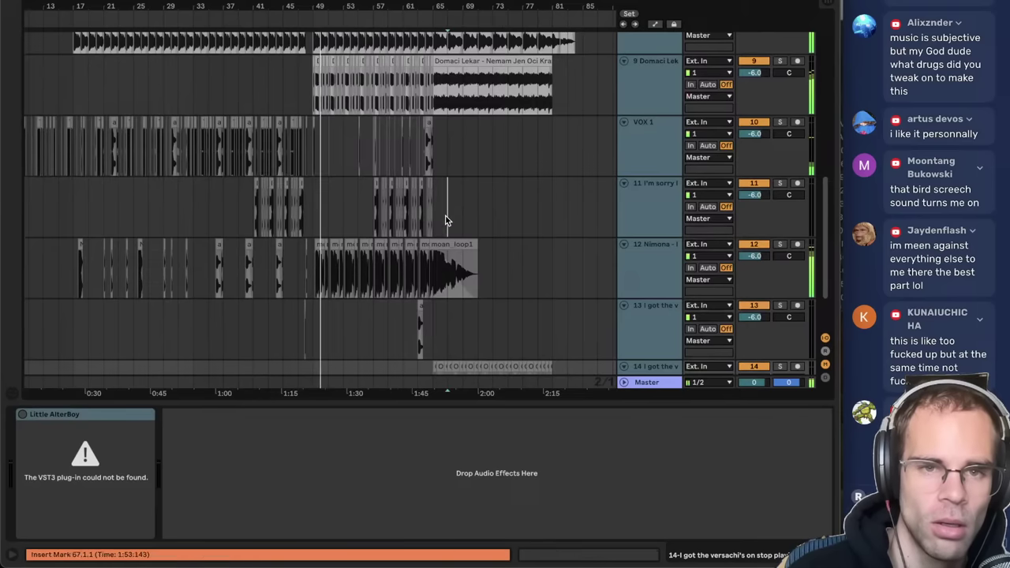
- Extend the looped punkbass clip from bar 49 to about bar 59
{"action": "scroll", "coordinate": [465, 228], "scroll_direction": "up", "scroll_amount": 3}
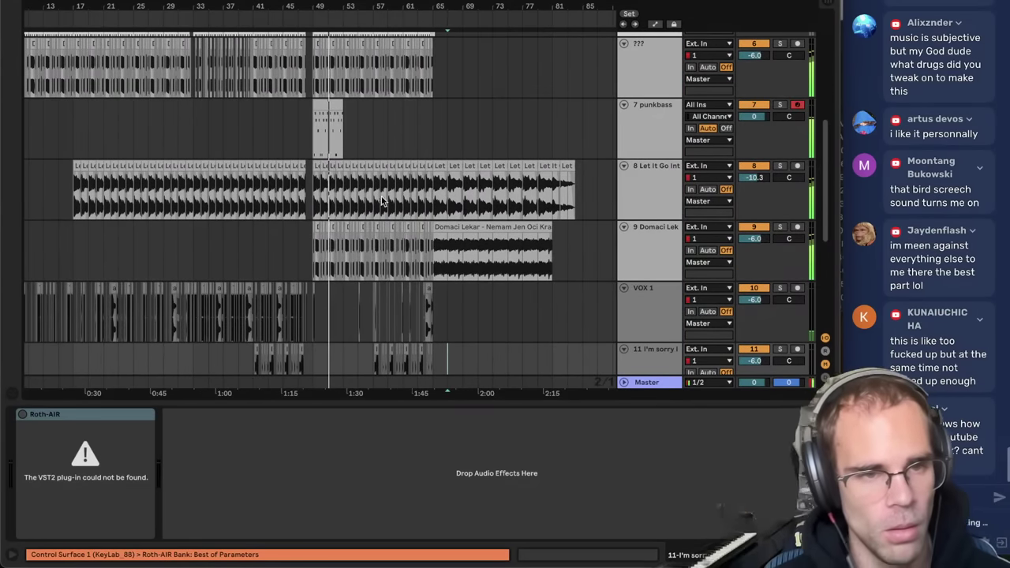
{"action": "scroll", "coordinate": [361, 186], "scroll_direction": "up", "scroll_amount": 2}
{"action": "left_click", "coordinate": [337, 187]}
{"action": "left_click", "coordinate": [338, 187]}
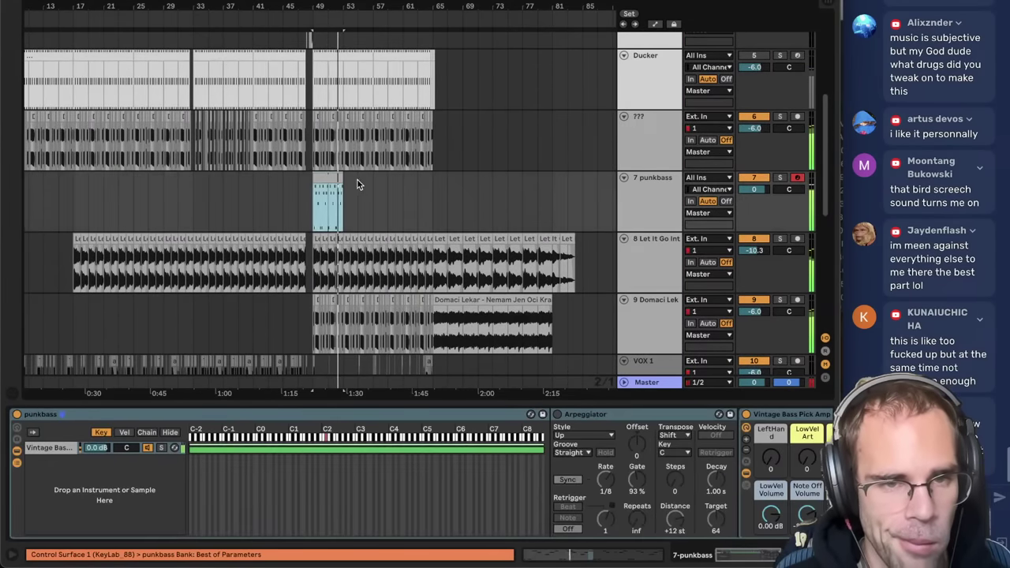
{"action": "left_click_drag", "start_coordinate": [339, 179], "coordinate": [387, 180]}
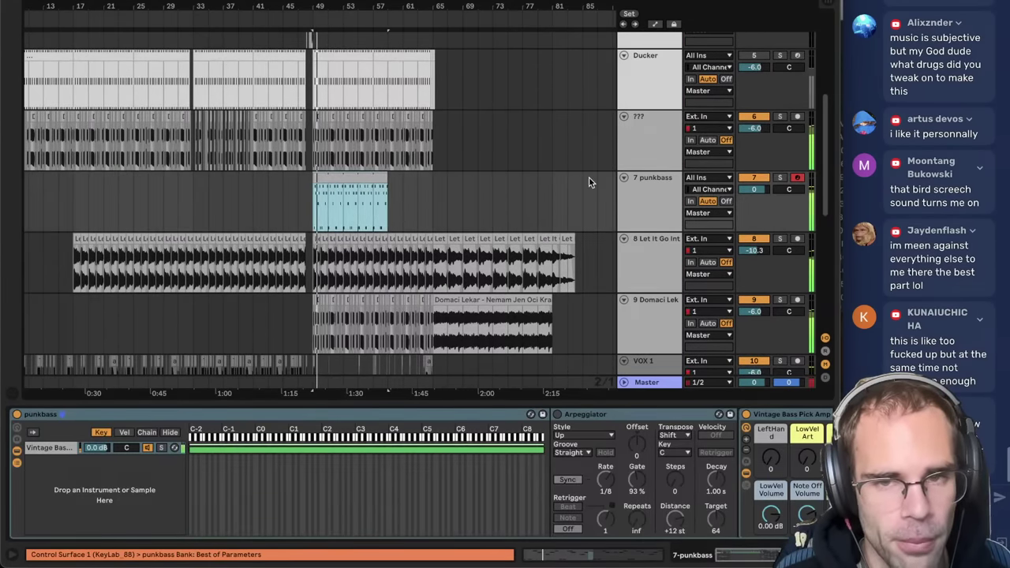
- Check the instrument and vocal tracks during playback, briefly soloing the Domaci Lekar track
{"action": "left_click", "coordinate": [642, 154]}
{"action": "scroll", "coordinate": [515, 243], "scroll_direction": "down", "scroll_amount": 5}
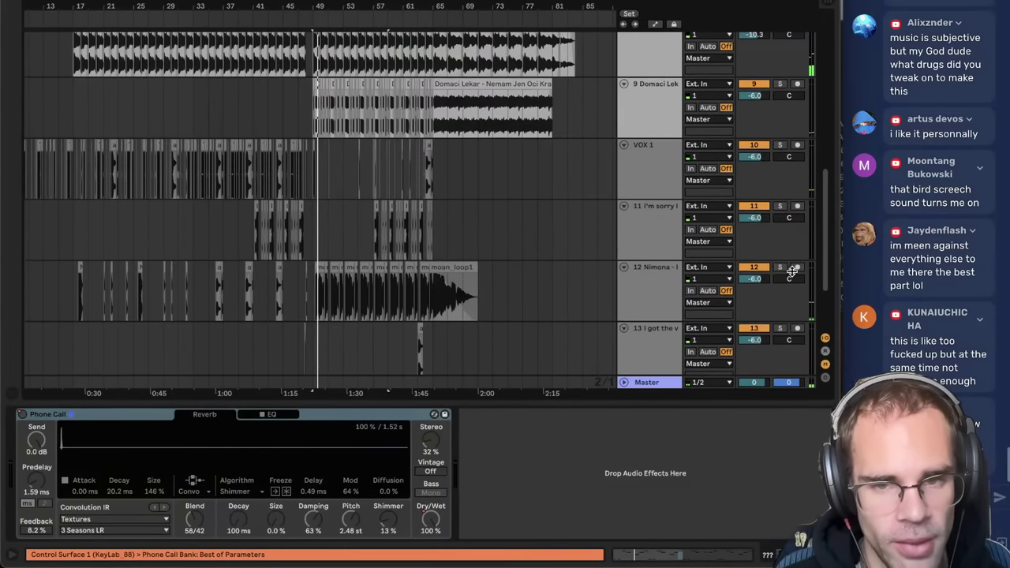
{"action": "scroll", "coordinate": [777, 266], "scroll_direction": "down", "scroll_amount": 3}
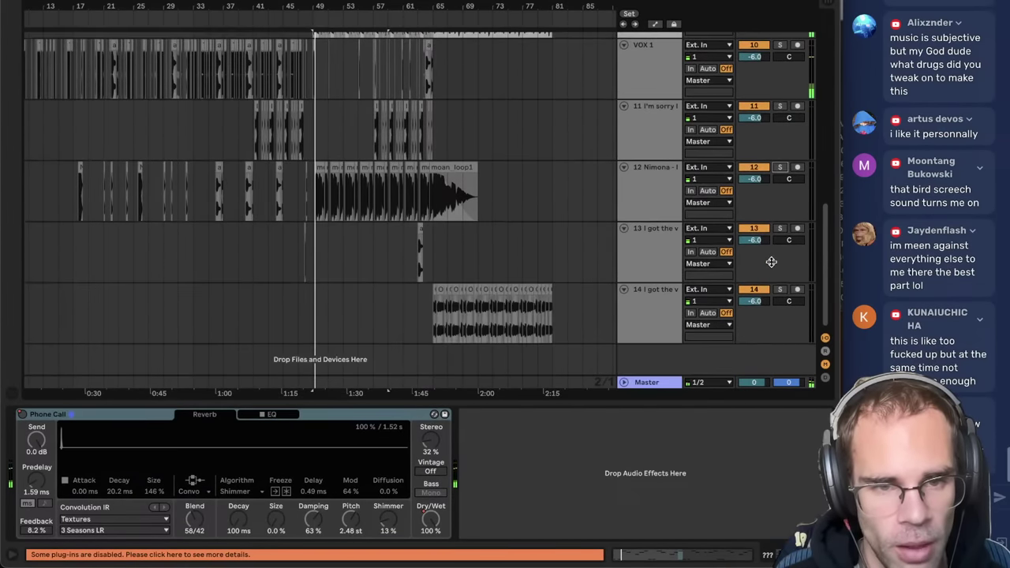
{"action": "scroll", "coordinate": [778, 231], "scroll_direction": "up", "scroll_amount": 4}
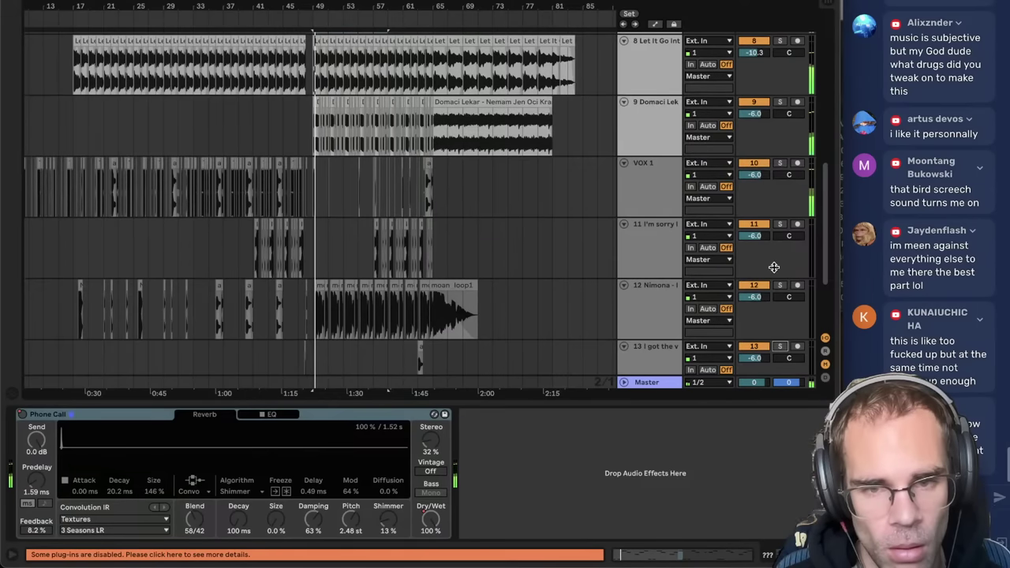
{"action": "left_click", "coordinate": [780, 103]}
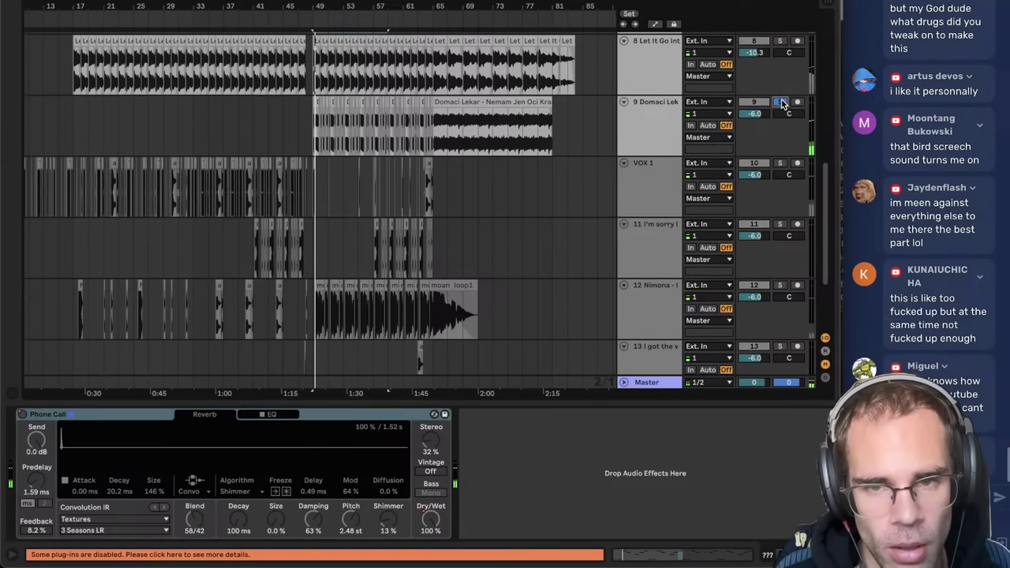
{"action": "left_click", "coordinate": [780, 103]}
{"action": "scroll", "coordinate": [680, 180], "scroll_direction": "down", "scroll_amount": 2}
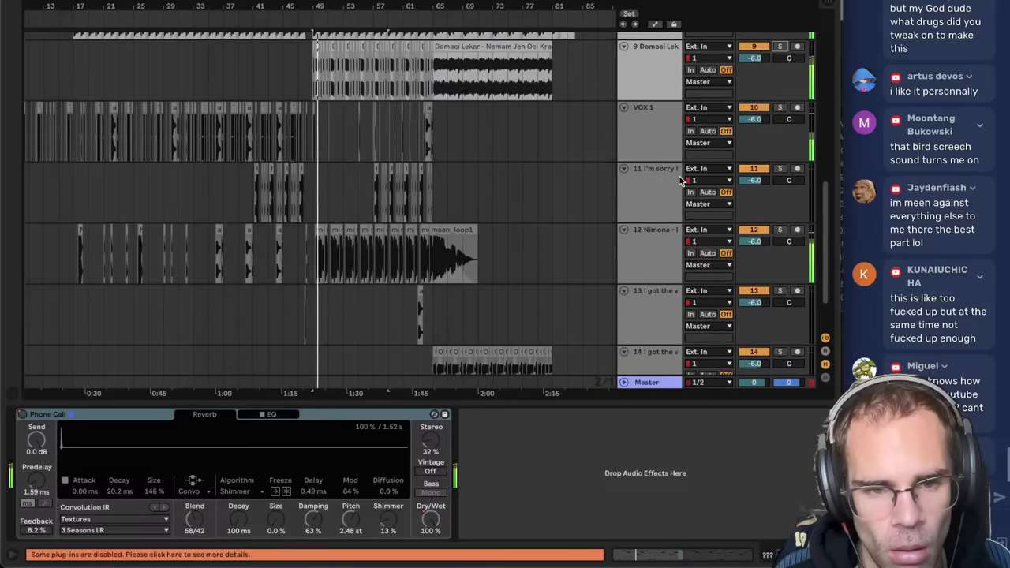
- Mute the VOX 1 and Nimona tracks and select tracks 11 through 14
{"action": "scroll", "coordinate": [680, 180], "scroll_direction": "up", "scroll_amount": 2}
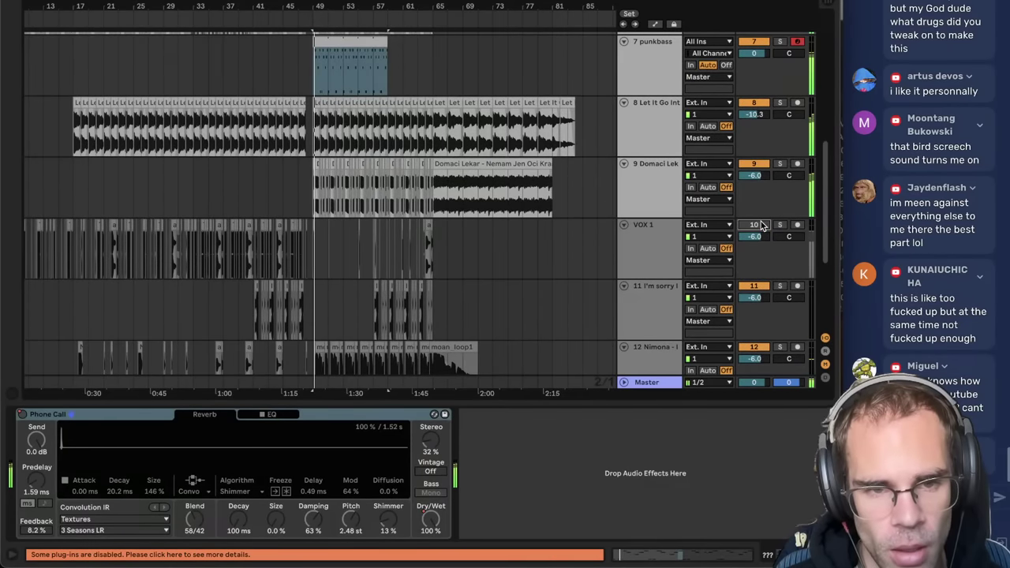
{"action": "left_click", "coordinate": [633, 211]}
{"action": "scroll", "coordinate": [643, 286], "scroll_direction": "down", "scroll_amount": 1}
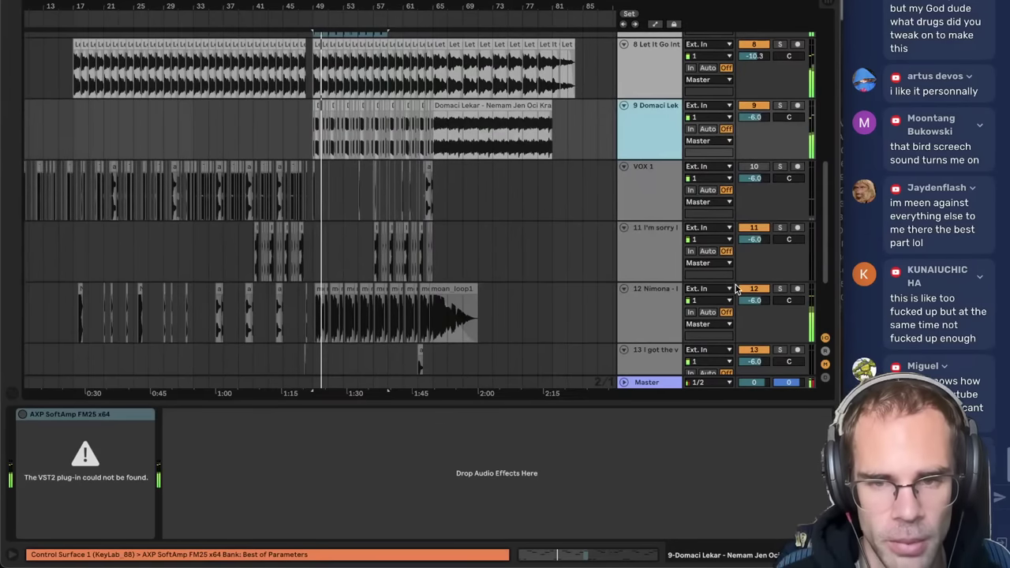
{"action": "left_click", "coordinate": [662, 251]}
{"action": "scroll", "coordinate": [660, 184], "scroll_direction": "down", "scroll_amount": 2}
{"action": "left_click", "coordinate": [642, 326], "text": "shift"}
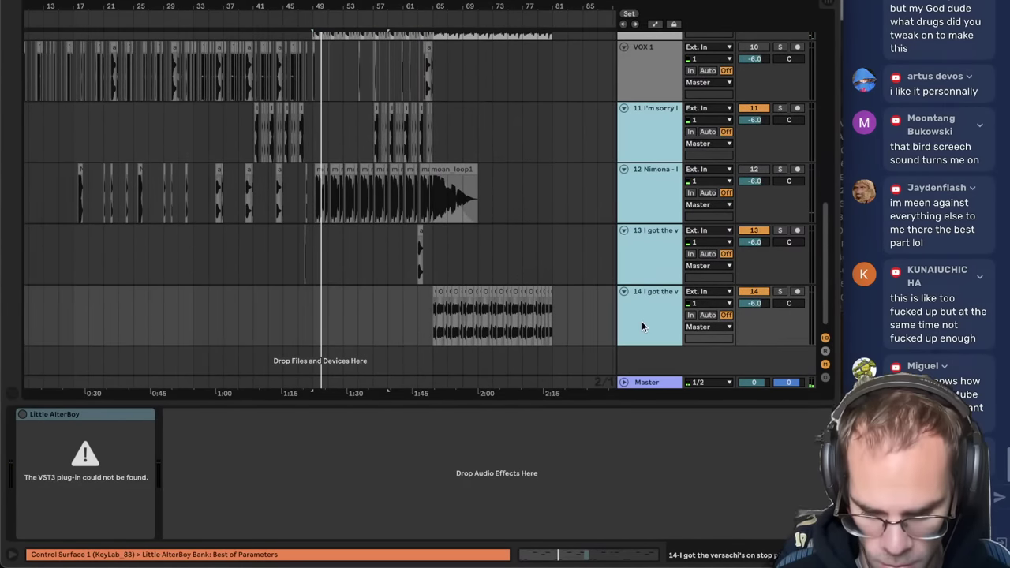
{"action": "scroll", "coordinate": [533, 293], "scroll_direction": "up", "scroll_amount": 4}
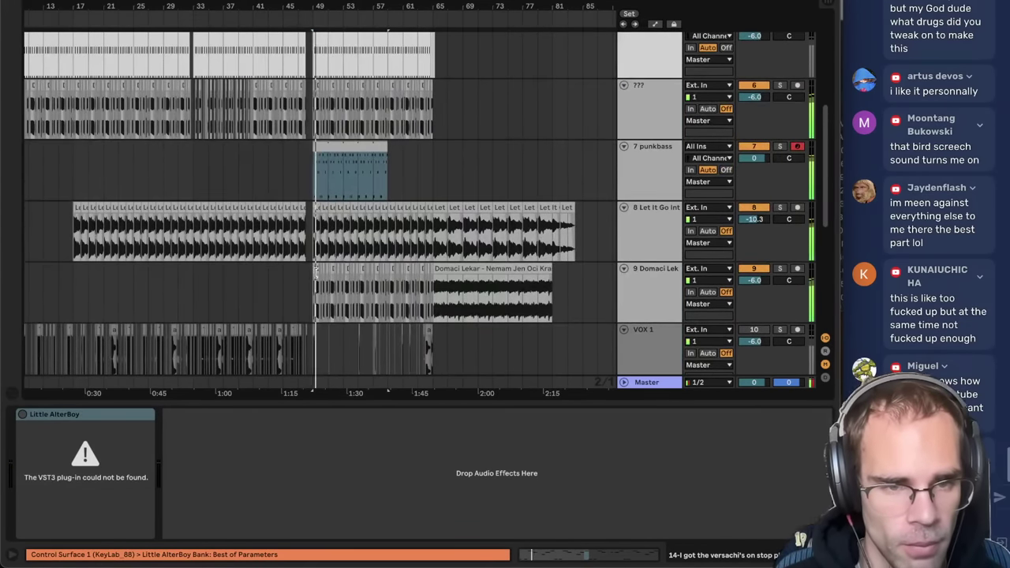
- Solo the Domaci Lekar track and play it on its own
{"action": "left_click", "coordinate": [384, 293]}
{"action": "left_click", "coordinate": [659, 227]}
{"action": "left_click", "coordinate": [653, 292]}
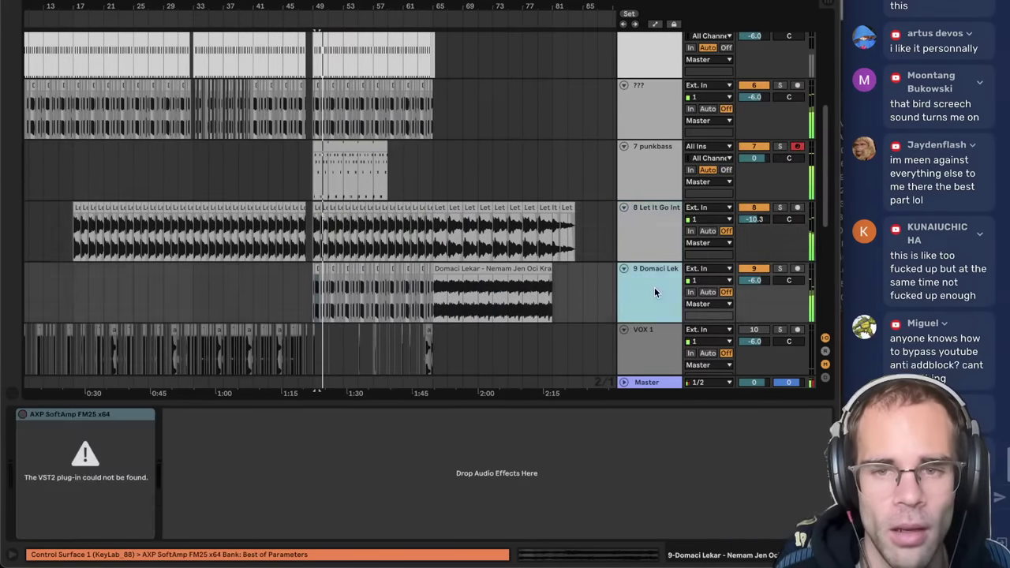
{"action": "key", "text": "space"}
{"action": "left_click", "coordinate": [780, 269]}
{"action": "left_click", "coordinate": [650, 274]}
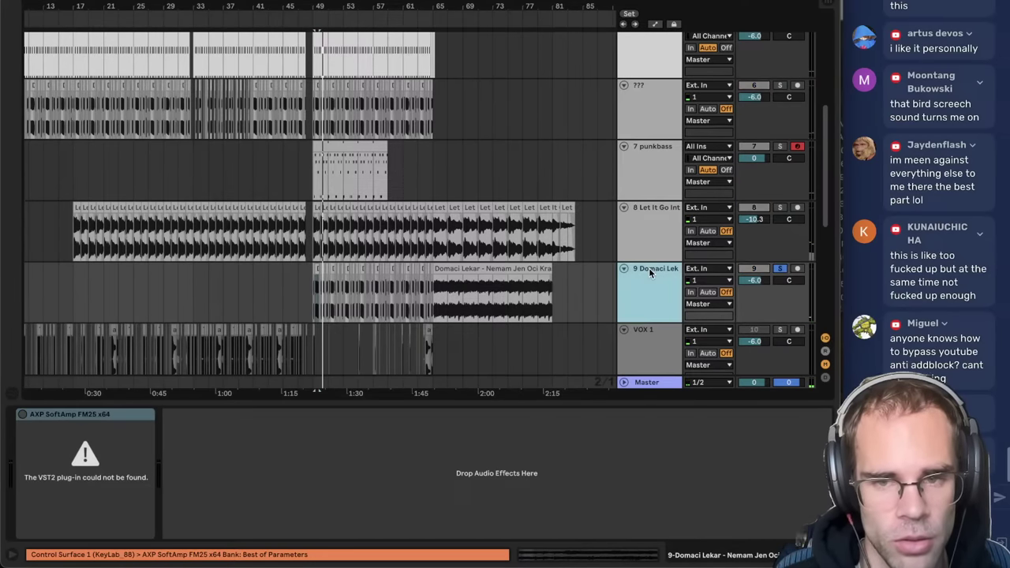
{"action": "key", "text": "space"}
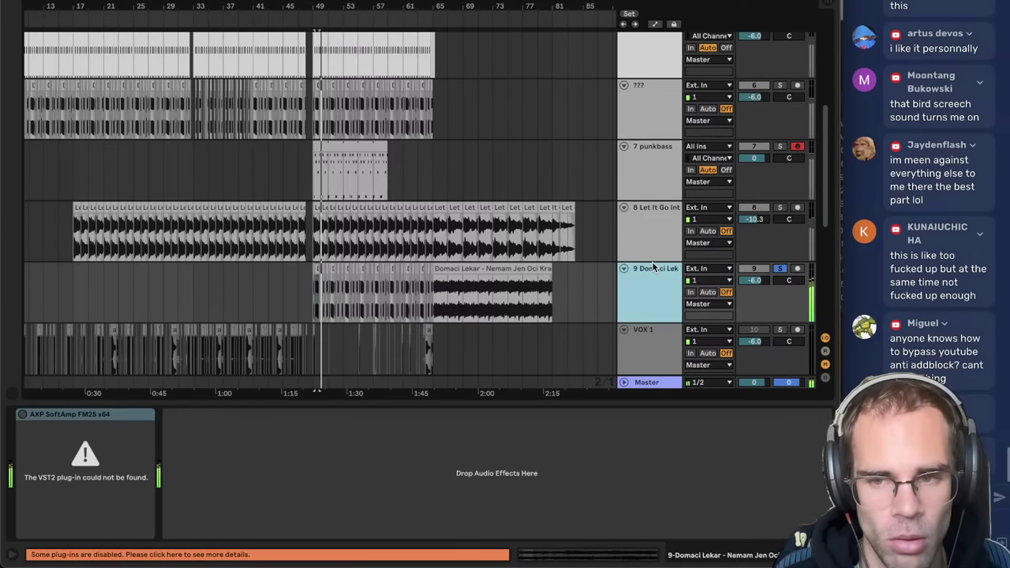
- Switch the solo to the Let It Go Intro track and listen to it
{"action": "left_click", "coordinate": [652, 251]}
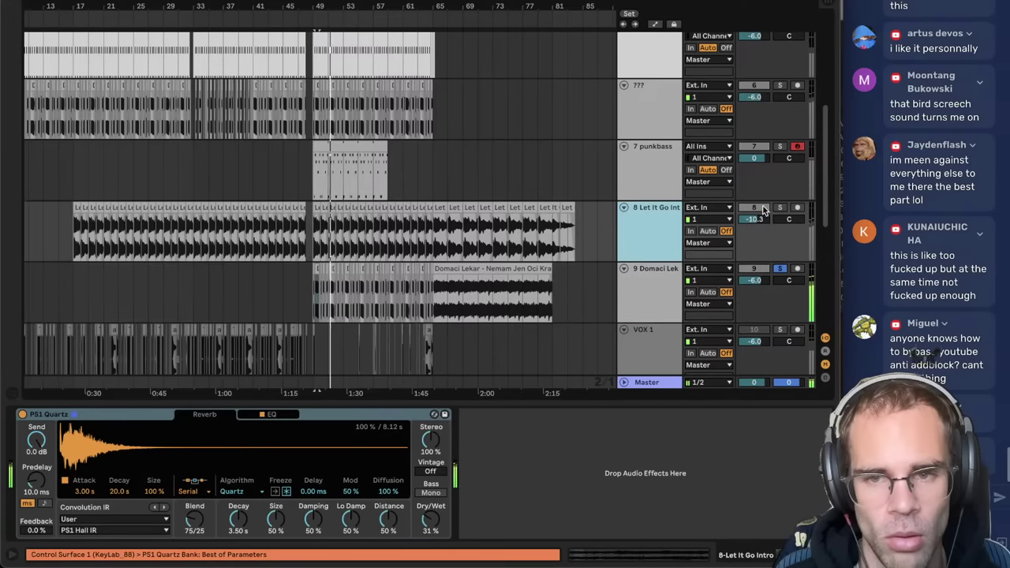
{"action": "key", "text": "s"}
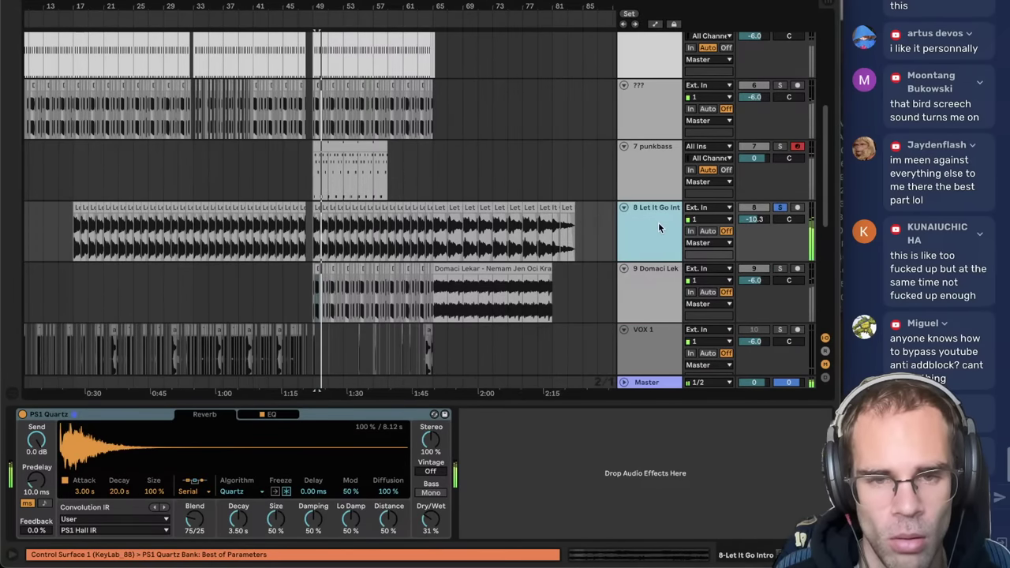
{"action": "scroll", "coordinate": [658, 221], "scroll_direction": "up", "scroll_amount": 3}
{"action": "scroll", "coordinate": [652, 284], "scroll_direction": "up", "scroll_amount": 1}
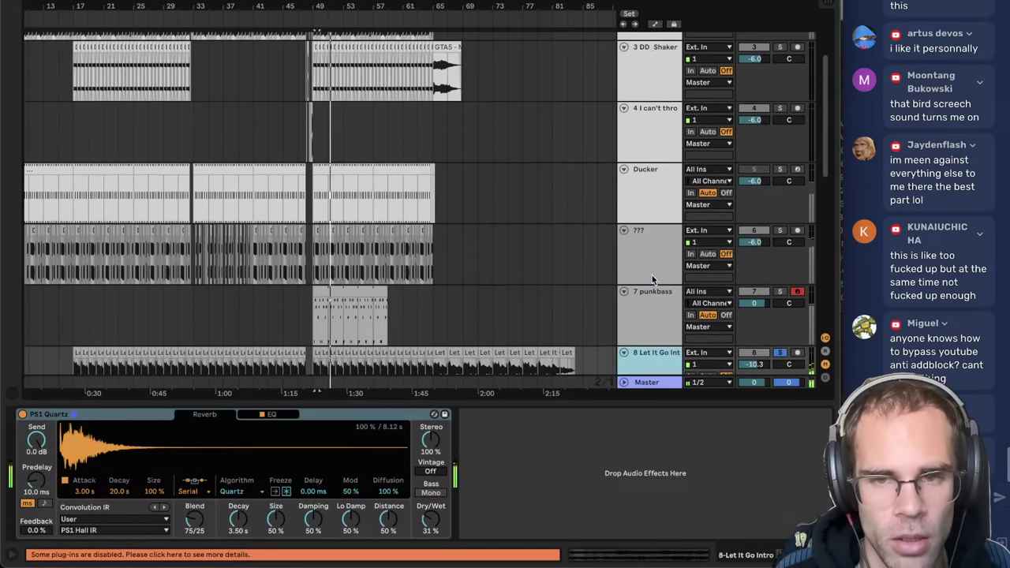
- Move the solo to the SM101 brk drum track
{"action": "left_click", "coordinate": [652, 275]}
{"action": "scroll", "coordinate": [652, 269], "scroll_direction": "up", "scroll_amount": 3}
{"action": "left_click", "coordinate": [656, 128]}
{"action": "left_click", "coordinate": [780, 101]}
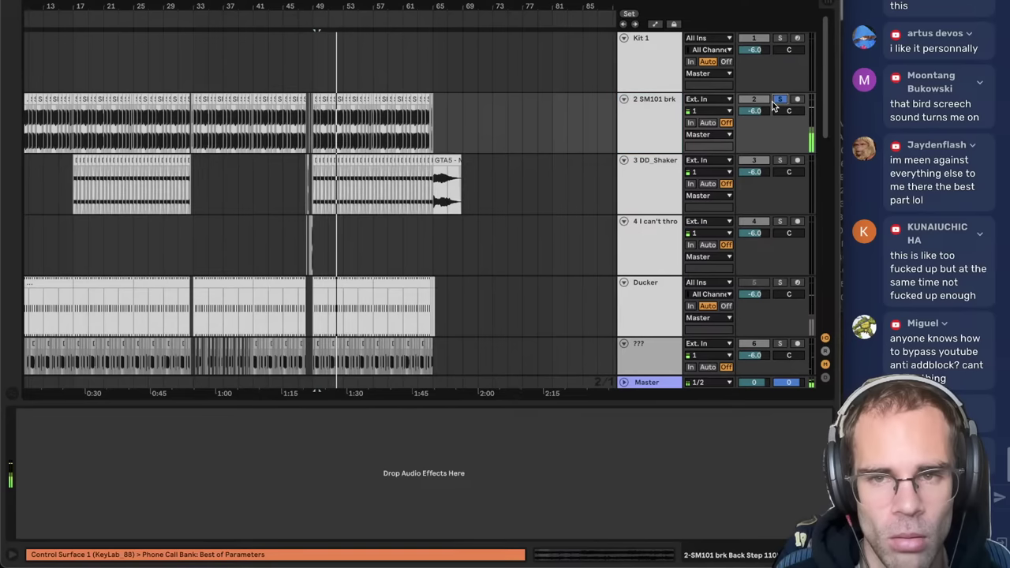
- Search the browser for Drum Buss and load it onto the SM101 brk track
{"action": "left_click", "coordinate": [668, 71]}
{"action": "left_click", "coordinate": [649, 105]}
{"action": "left_click", "coordinate": [467, 453]}
{"action": "key", "text": "ctrl+alt+b"}
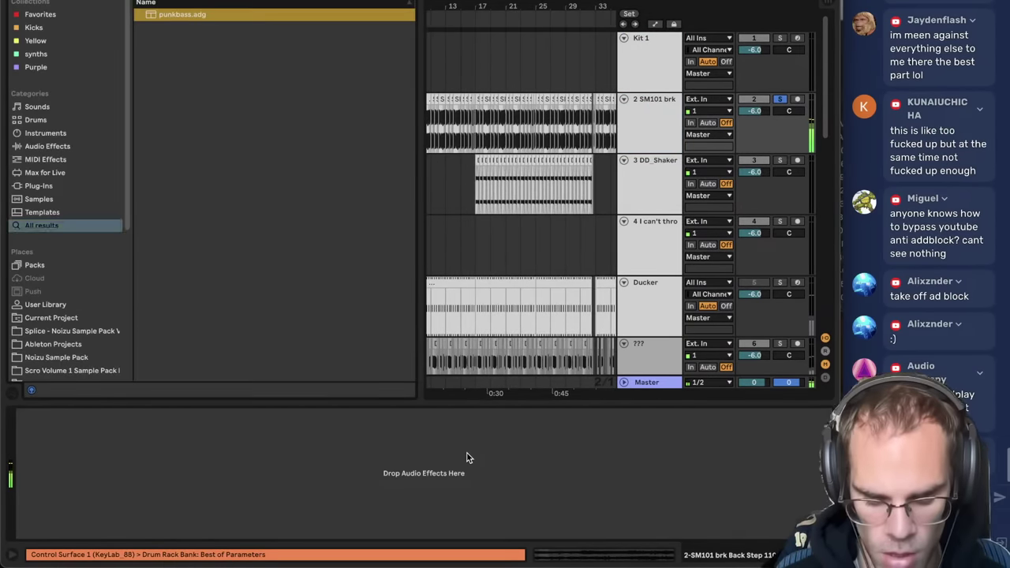
{"action": "type", "text": "drum bus"}
{"action": "key", "text": "Down"}
{"action": "key", "text": "Return"}
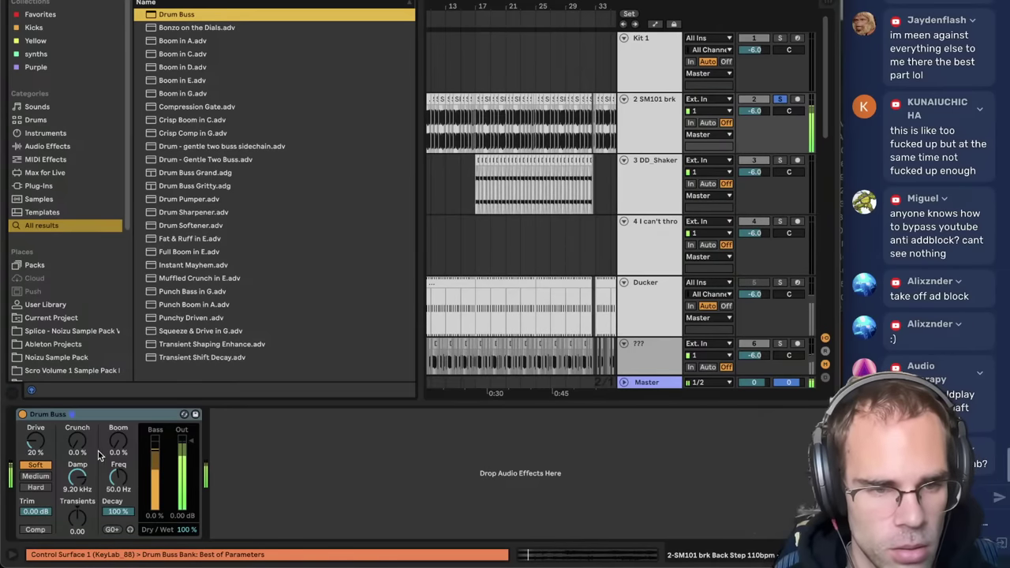
- Set Drum Buss to Boom 53%, Damp 20 kHz, Decay 58% and compression on, and lower the SM101 brk track's volume to -7.2 dB
{"action": "left_click_drag", "start_coordinate": [117, 443], "coordinate": [117, 401]}
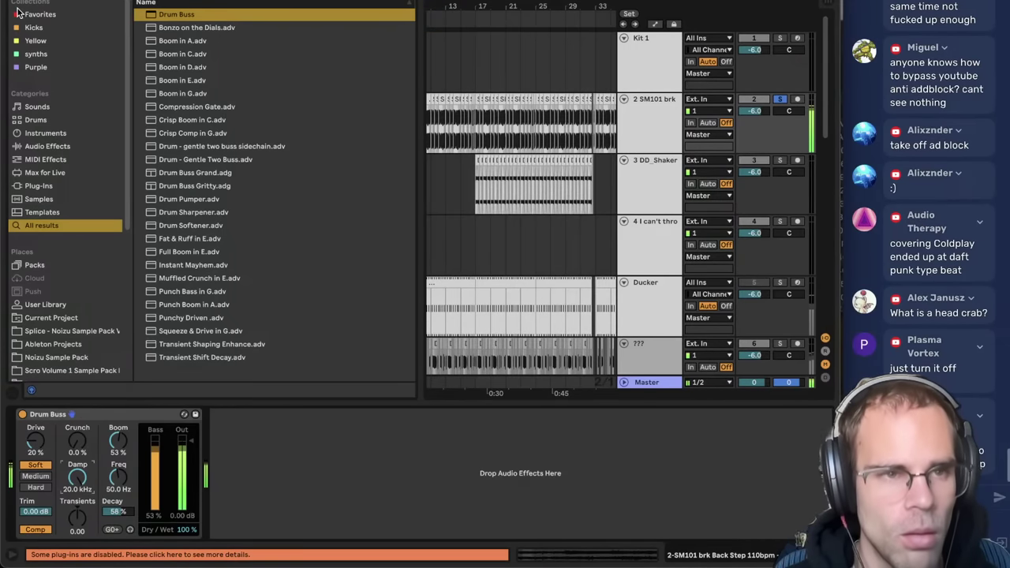
{"action": "key", "text": "ctrl+alt+b"}
{"action": "left_click", "coordinate": [752, 115]}
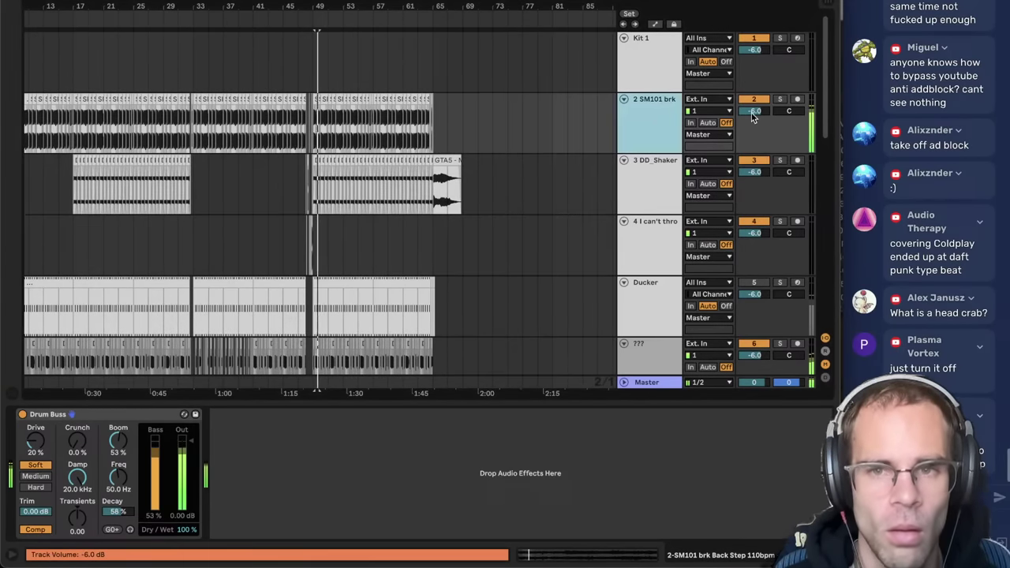
{"action": "left_click_drag", "start_coordinate": [752, 115], "coordinate": [752, 125]}
{"action": "left_click", "coordinate": [666, 131]}
- Move the punkbass track up so it sits directly below the SM101 brk track
{"action": "scroll", "coordinate": [666, 132], "scroll_direction": "down", "scroll_amount": 4}
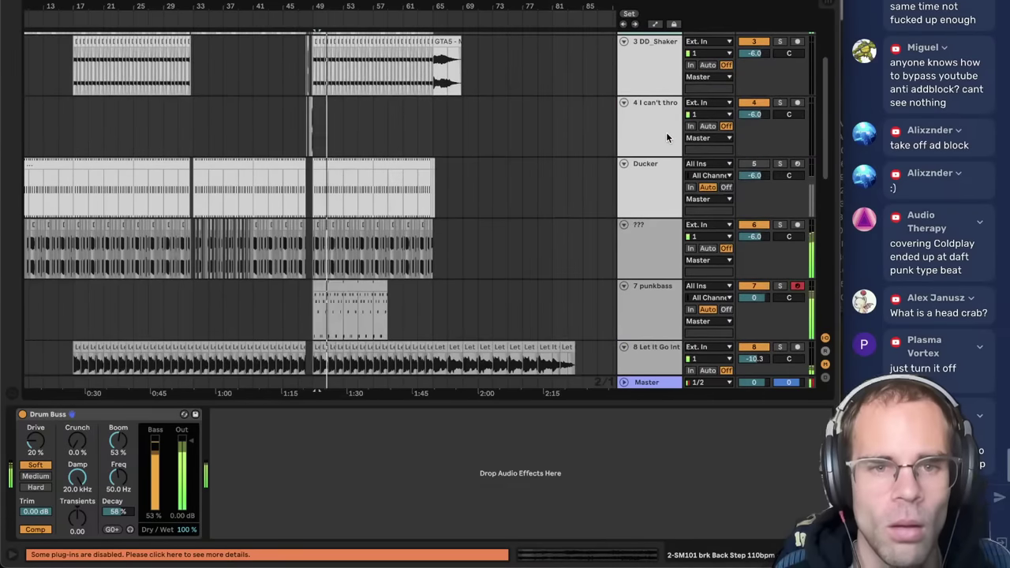
{"action": "scroll", "coordinate": [667, 132], "scroll_direction": "up", "scroll_amount": 1}
{"action": "left_click_drag", "start_coordinate": [671, 314], "coordinate": [659, 92]}
- Group the ???, Let It Go Intro and Domaci Lekar tracks and solo the group
{"action": "scroll", "coordinate": [662, 105], "scroll_direction": "down", "scroll_amount": 1}
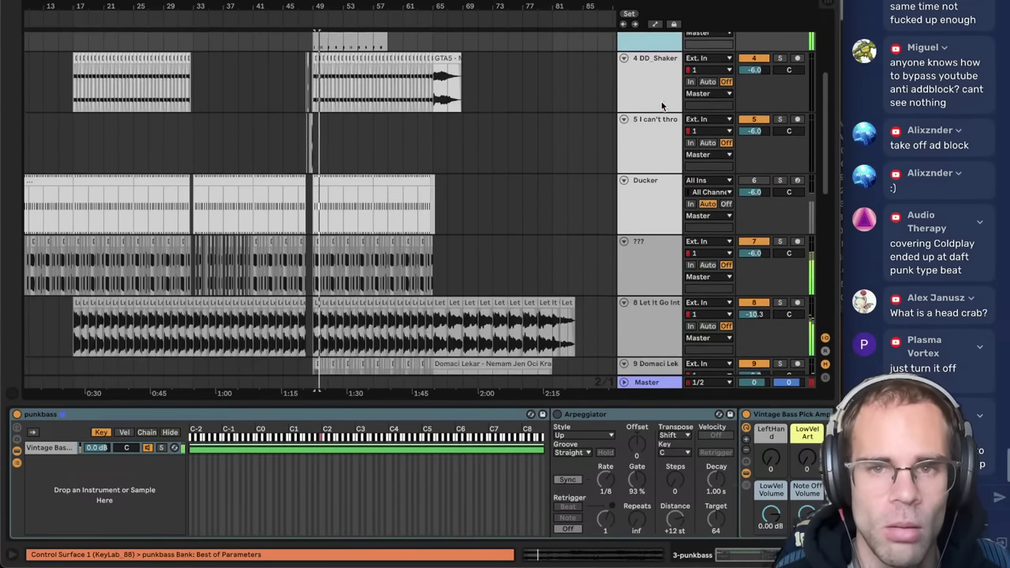
{"action": "scroll", "coordinate": [653, 215], "scroll_direction": "down", "scroll_amount": 1}
{"action": "left_click", "coordinate": [653, 206]}
{"action": "scroll", "coordinate": [653, 206], "scroll_direction": "down", "scroll_amount": 2}
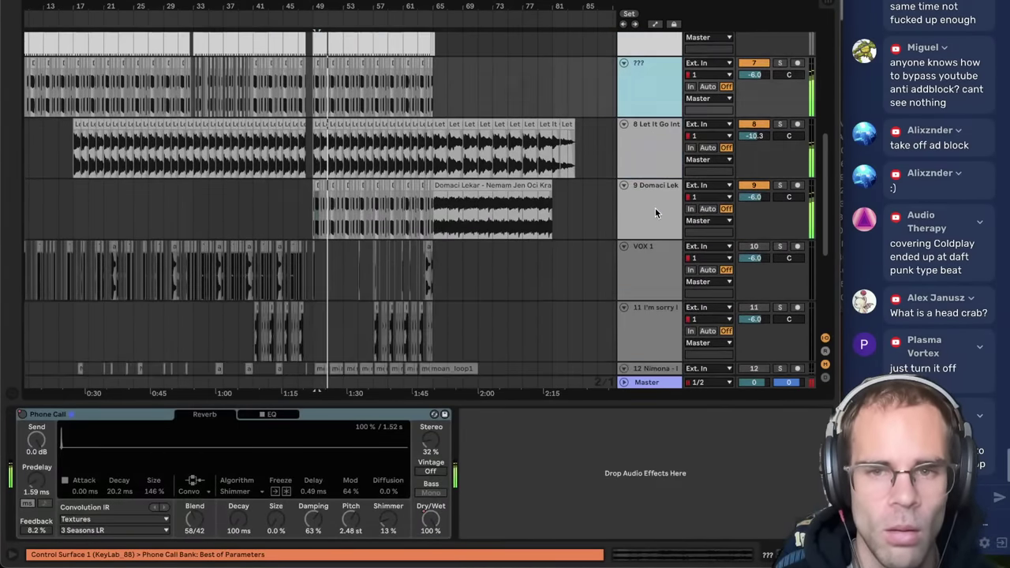
{"action": "left_click", "coordinate": [657, 208], "text": "shift"}
{"action": "key", "text": "ctrl+g"}
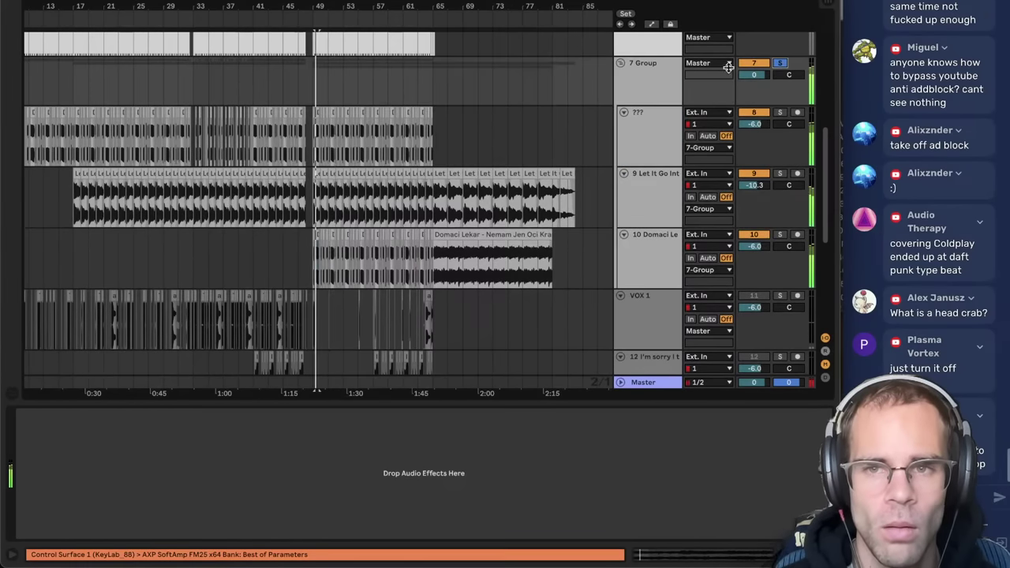
- Load EQ Eight onto the melodic group and set its low-cut band to 212 Hz
{"action": "key", "text": "ctrl+f"}
{"action": "type", "text": "eq"}
{"action": "double_click", "coordinate": [175, 30]}
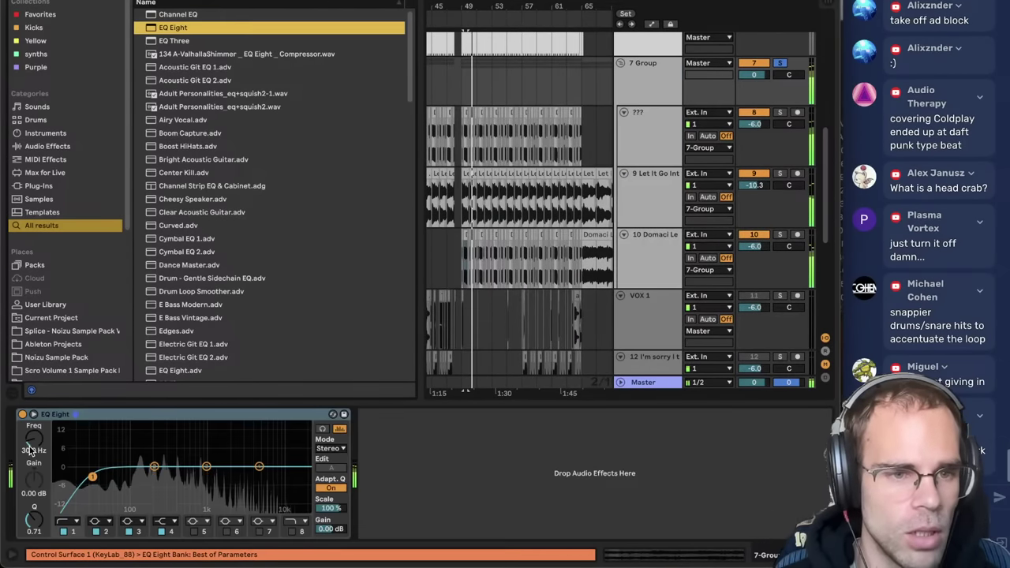
{"action": "mouse_move", "coordinate": [33, 441]}
{"action": "left_mouse_down"}
{"action": "mouse_move", "coordinate": [33, 402]}
{"action": "mouse_move", "coordinate": [33, 445]}
{"action": "left_mouse_up"}
{"action": "key", "text": "space"}
{"action": "key", "text": "space"}
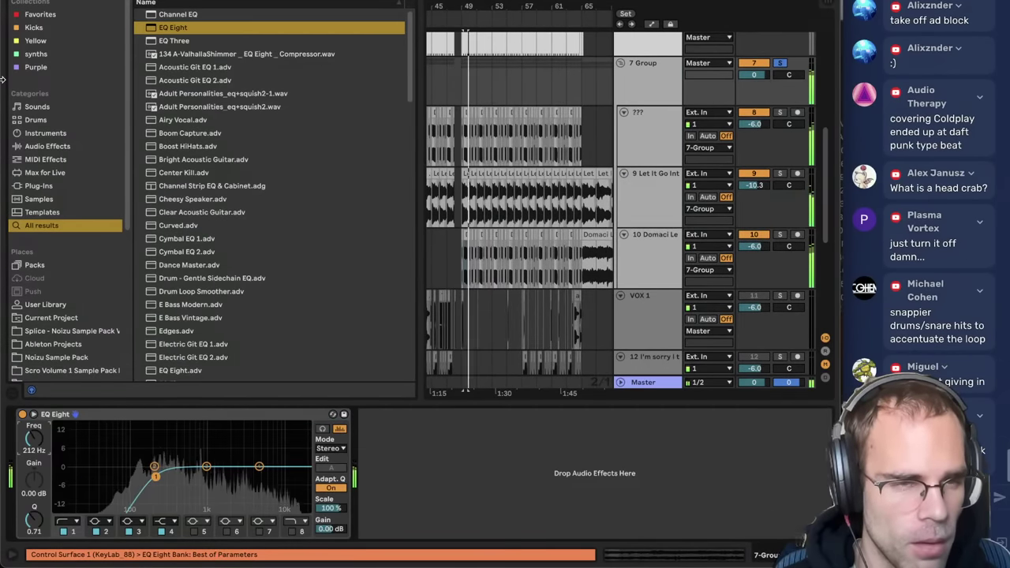
{"action": "key", "text": "ctrl+alt+b"}
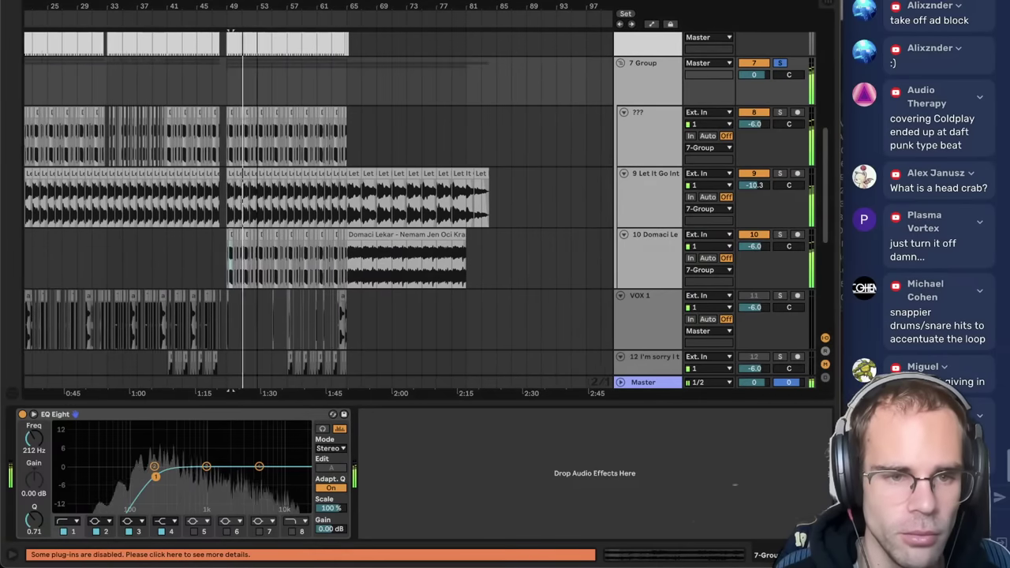
- Play the full mix with the group unsoloed and look over the tracks from the drums to the vocals
{"action": "scroll", "coordinate": [438, 162], "scroll_direction": "up", "scroll_amount": 3}
{"action": "left_click", "coordinate": [644, 157]}
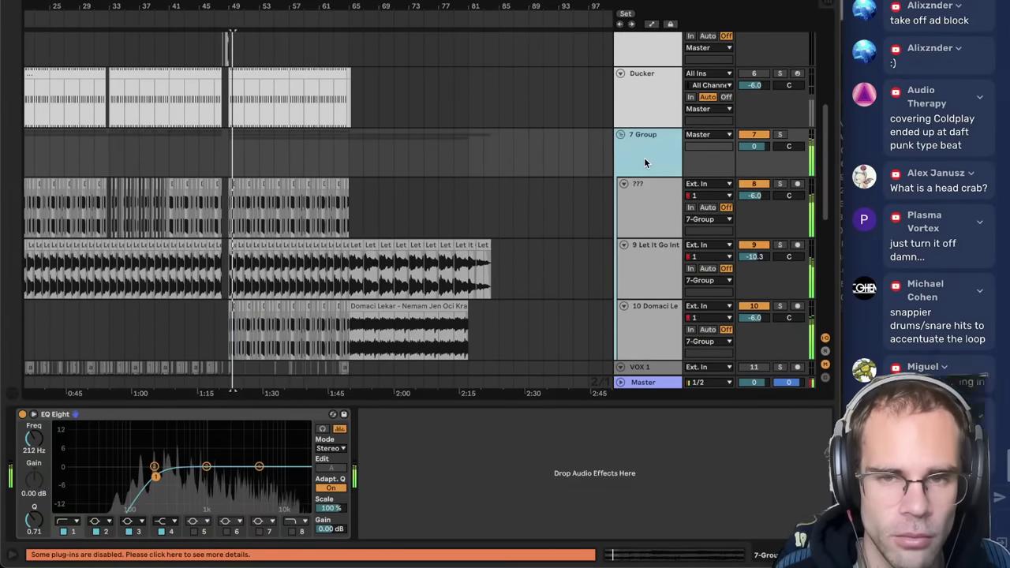
{"action": "scroll", "coordinate": [652, 162], "scroll_direction": "up", "scroll_amount": 5}
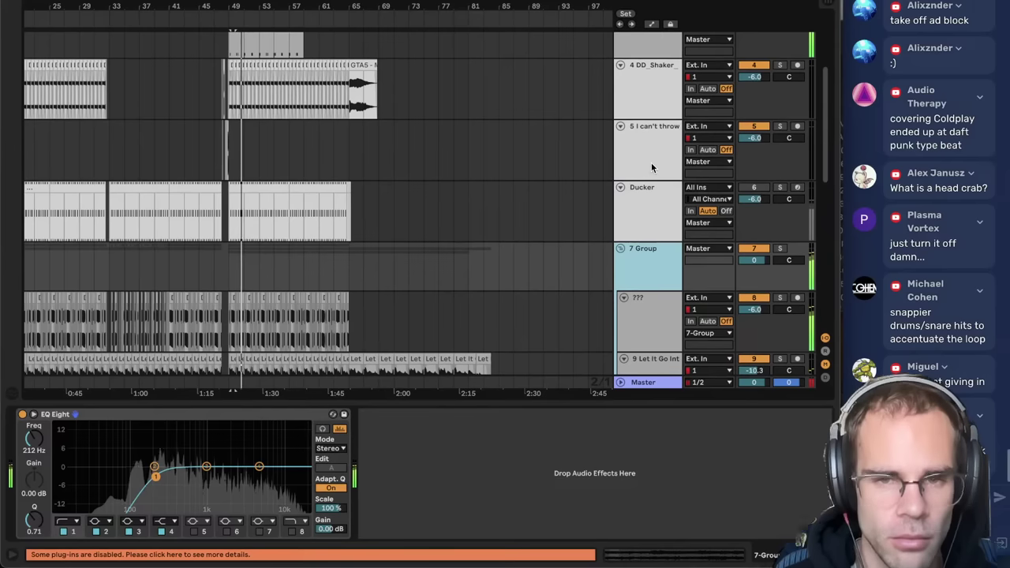
{"action": "scroll", "coordinate": [638, 231], "scroll_direction": "down", "scroll_amount": 1}
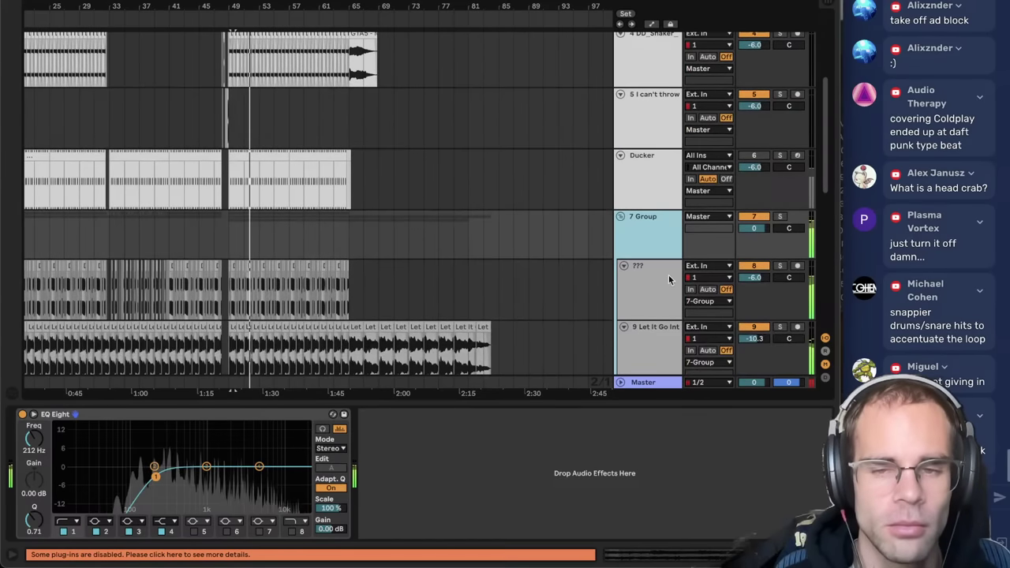
{"action": "key", "text": "super+alt+l"}
{"action": "scroll", "coordinate": [592, 273], "scroll_direction": "down", "scroll_amount": 5}
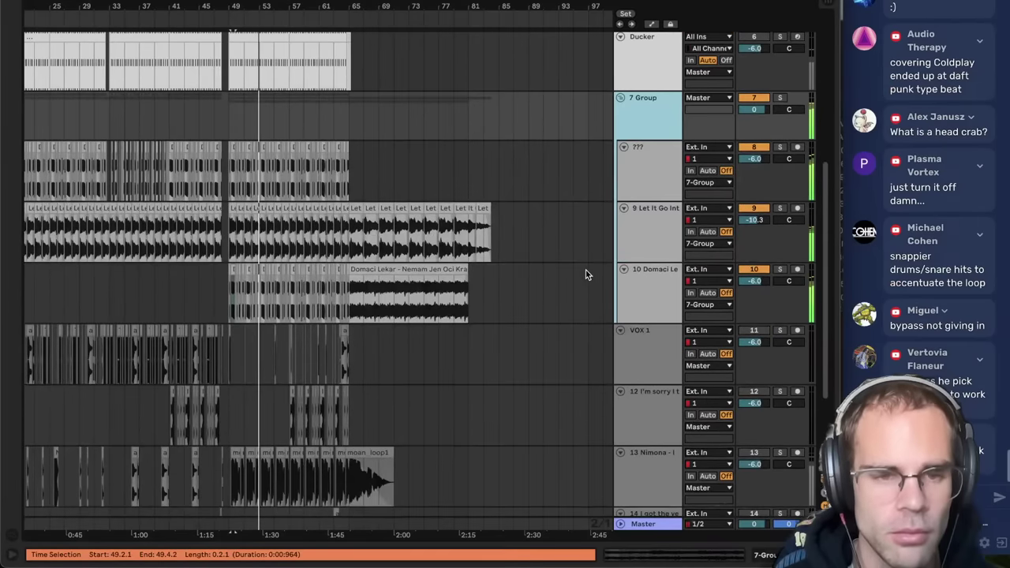
{"action": "scroll", "coordinate": [586, 275], "scroll_direction": "down", "scroll_amount": 5}
{"action": "left_click", "coordinate": [662, 237]}
{"action": "scroll", "coordinate": [660, 247], "scroll_direction": "up", "scroll_amount": 7}
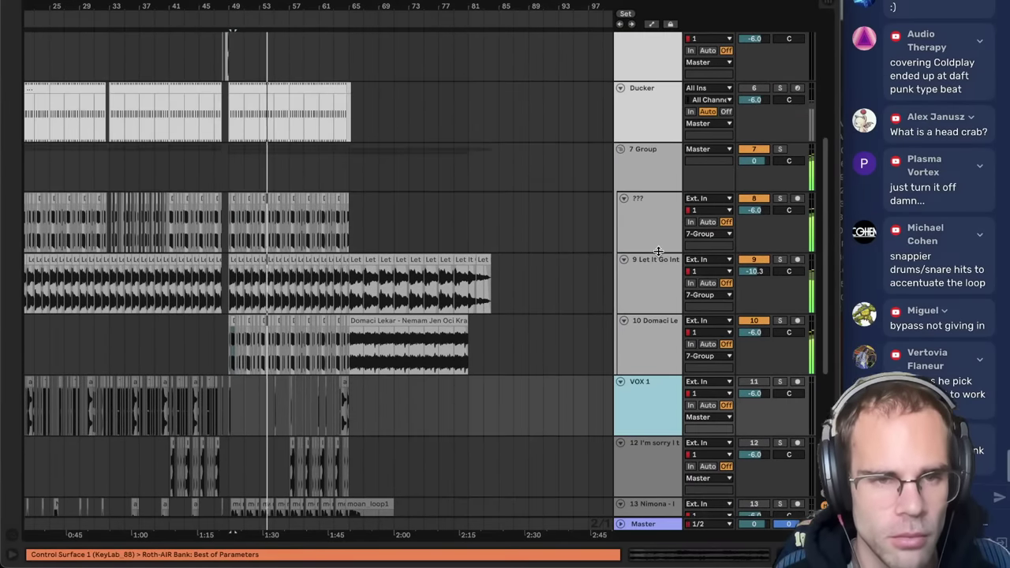
{"action": "left_click", "coordinate": [660, 268]}
{"action": "scroll", "coordinate": [660, 266], "scroll_direction": "up", "scroll_amount": 10}
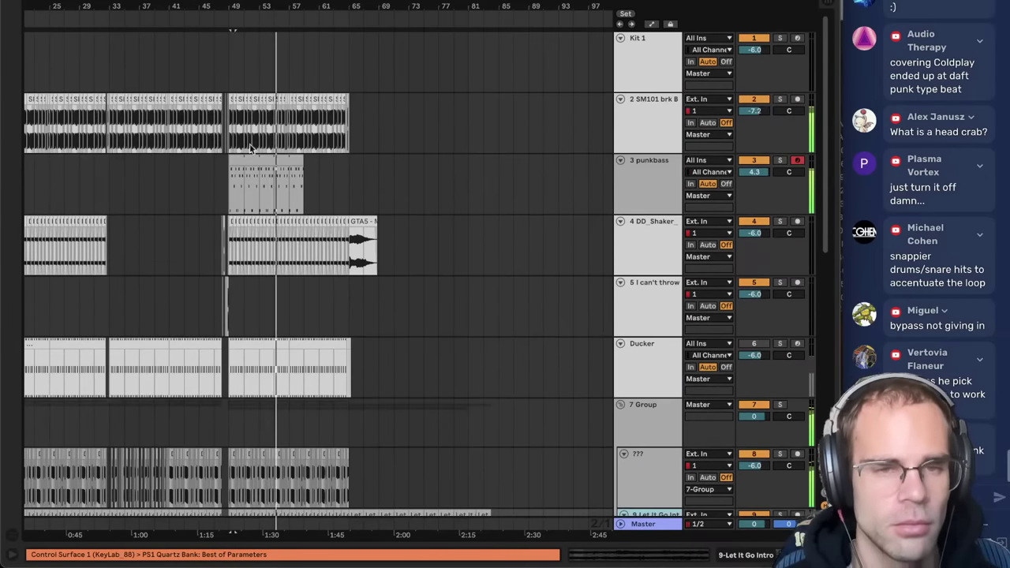
- Remove Duck Buddy from the DD_Shaker track and reset the track's volume to 0 dB
{"action": "left_click", "coordinate": [665, 246]}
{"action": "double_click", "coordinate": [664, 238]}
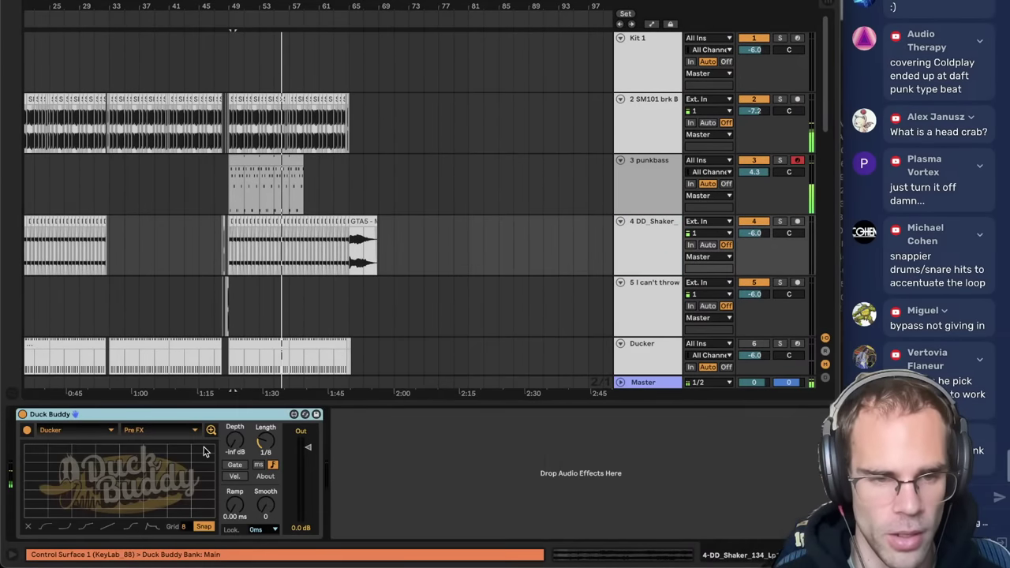
{"action": "key", "text": "Delete"}
{"action": "key", "text": "space"}
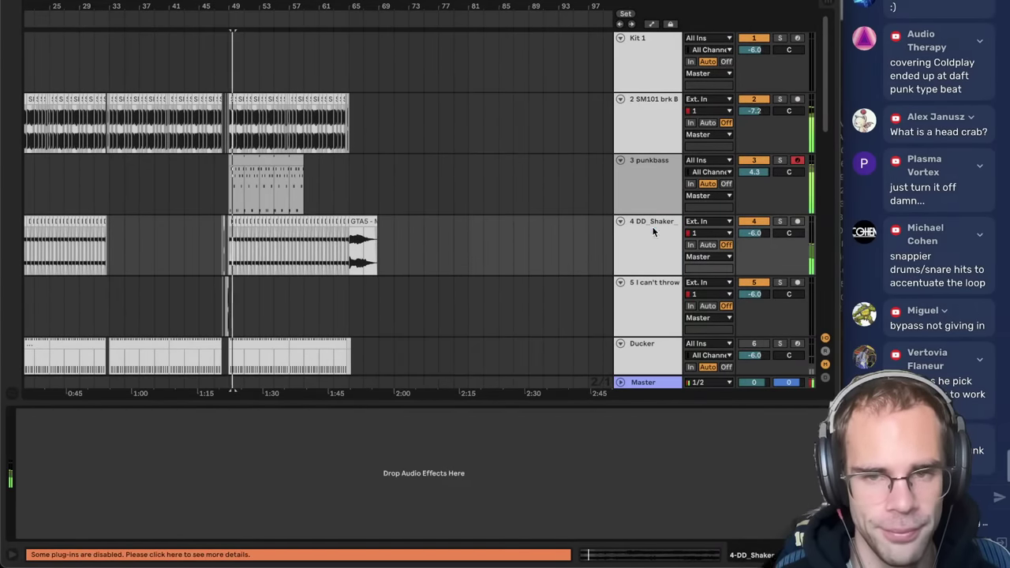
{"action": "left_click", "coordinate": [654, 233]}
{"action": "double_click", "coordinate": [756, 233]}
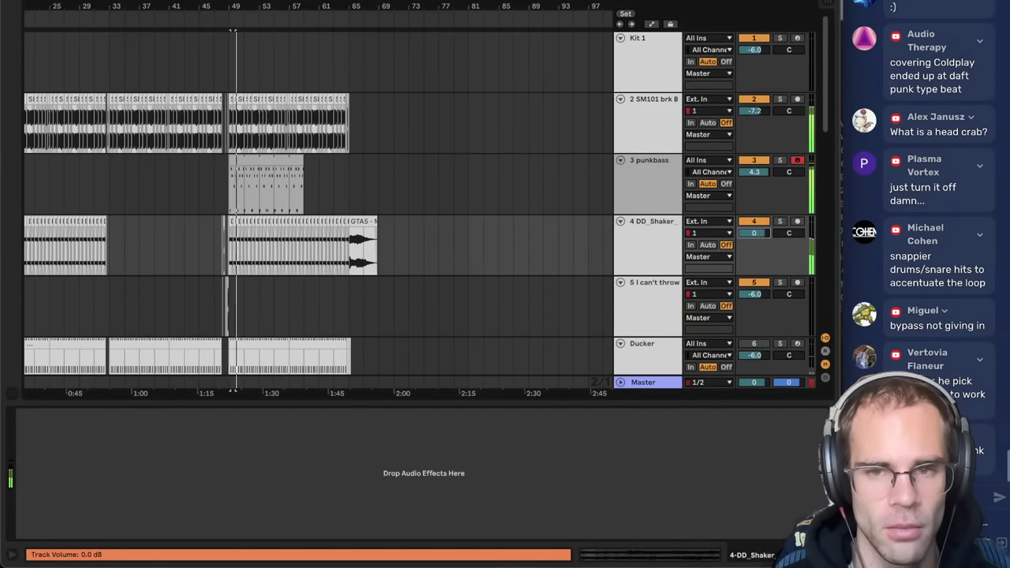
- Move the punkbass track above SM101 brk and delete the Ducker track
{"action": "left_click_drag", "start_coordinate": [660, 179], "coordinate": [650, 78]}
{"action": "left_click", "coordinate": [658, 177]}
{"action": "scroll", "coordinate": [658, 177], "scroll_direction": "down", "scroll_amount": 3}
{"action": "left_click", "coordinate": [648, 232]}
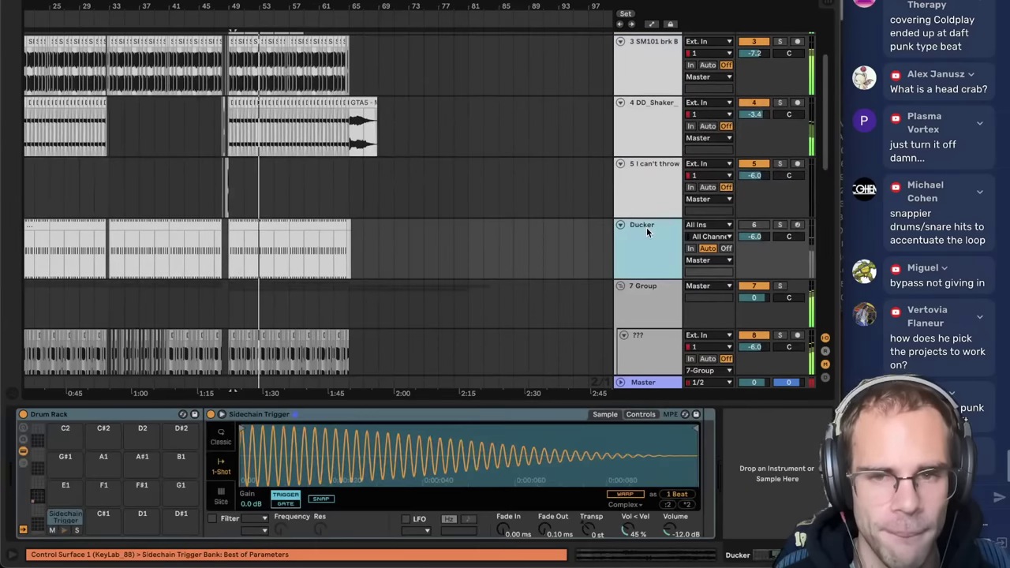
{"action": "key", "text": "Delete"}
{"action": "left_click", "coordinate": [641, 207]}
- Loop the arrangement over the ??? track's clips from bar 49 to bar 65
{"action": "scroll", "coordinate": [492, 181], "scroll_direction": "up", "scroll_amount": 3}
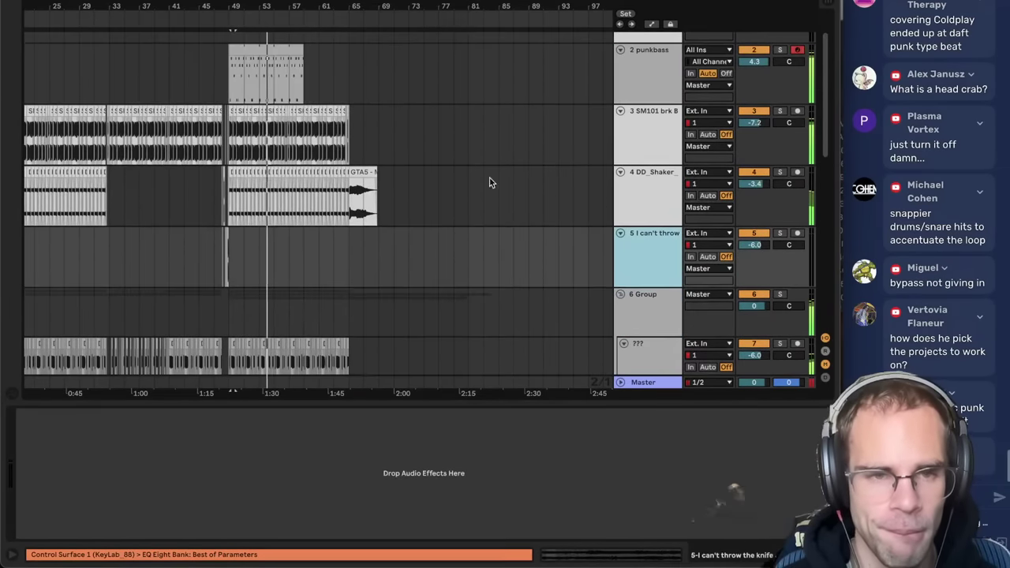
{"action": "left_click_drag", "start_coordinate": [136, 3], "coordinate": [129, 4]}
{"action": "scroll", "coordinate": [213, 123], "scroll_direction": "down", "scroll_amount": 4}
{"action": "left_click_drag", "start_coordinate": [308, 207], "coordinate": [403, 209]}
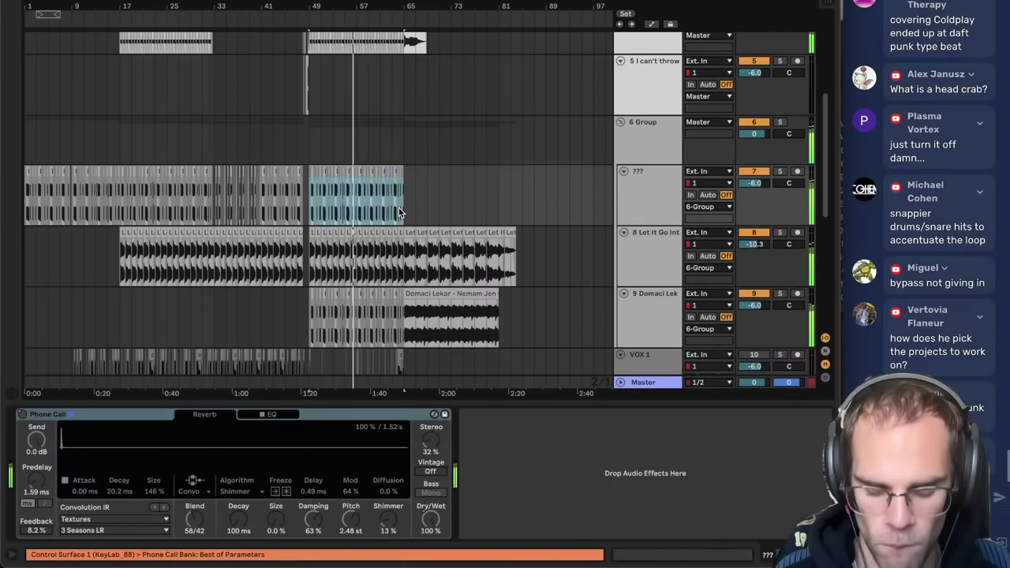
{"action": "key", "text": "ctrl+l"}
- Activate and solo the Nimona track and delete its missing Roth-AIR plug-in
{"action": "scroll", "coordinate": [398, 207], "scroll_direction": "down", "scroll_amount": 3}
{"action": "left_click", "coordinate": [660, 308]}
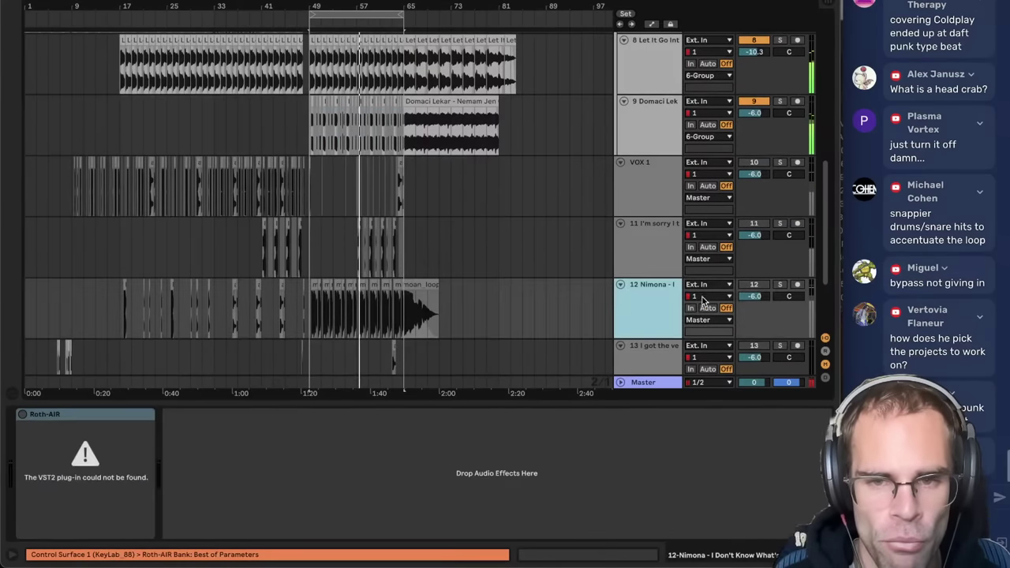
{"action": "key", "text": "space"}
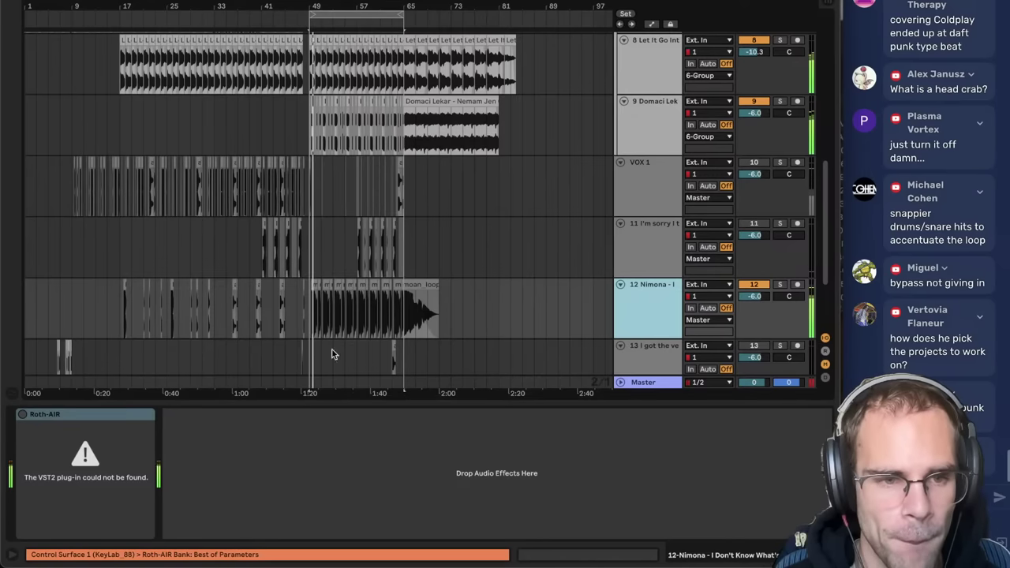
{"action": "left_click", "coordinate": [780, 285]}
{"action": "left_click", "coordinate": [61, 417]}
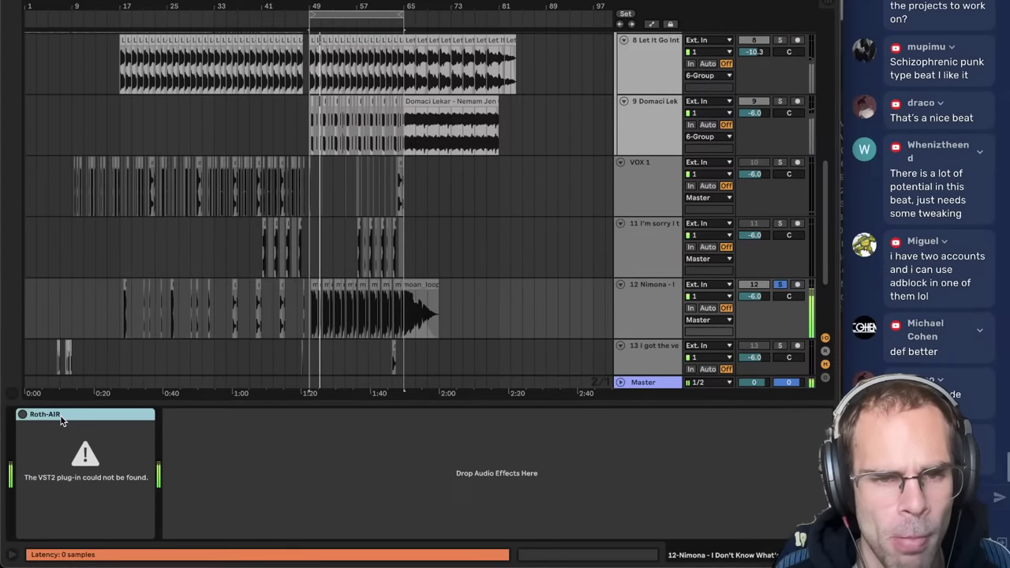
{"action": "key", "text": "Delete"}
- Search the browser for Spectral Resonator and load it onto the Nimona track
{"action": "left_click", "coordinate": [667, 316]}
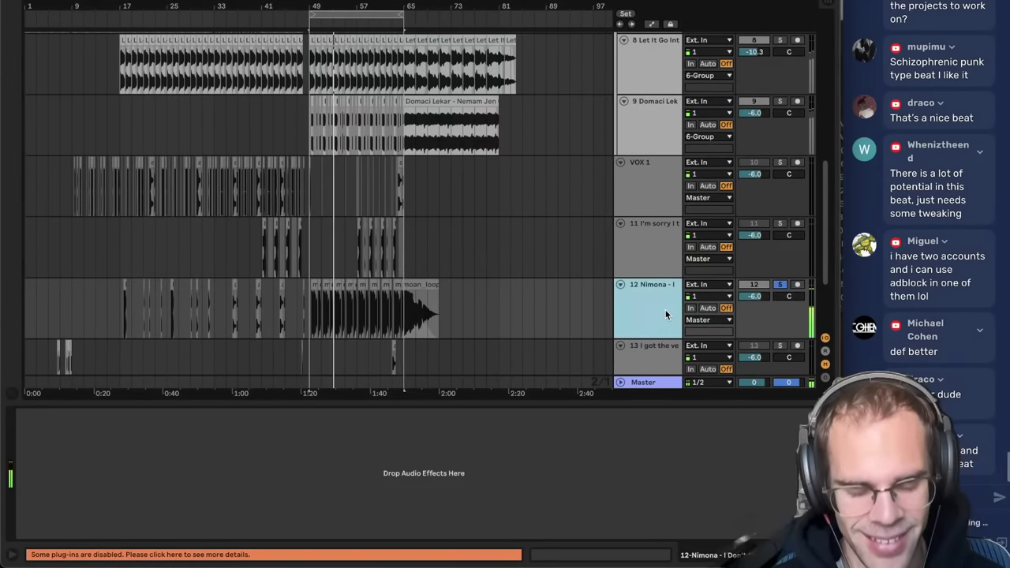
{"action": "key", "text": "ctrl+alt+b"}
{"action": "type", "text": "al re"}
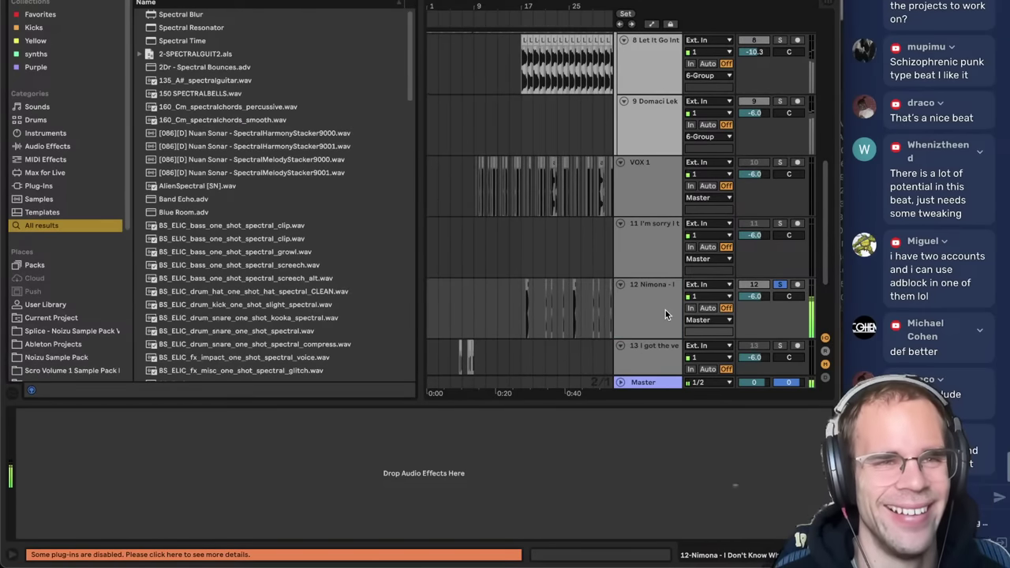
{"action": "key", "text": "Down"}
{"action": "key", "text": "Return"}
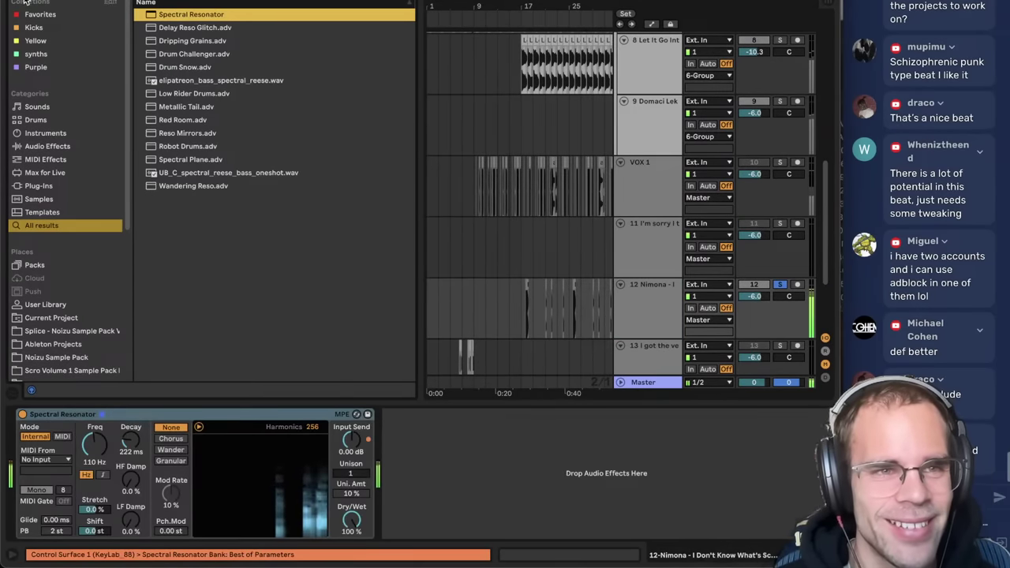
{"action": "key", "text": "ctrl+alt+b"}
- Reset the pitch of the Nimona track's moan_loop1 clips to 0 st, and unsolo the track with Spectral Resonator deactivated
{"action": "double_click", "coordinate": [315, 284]}
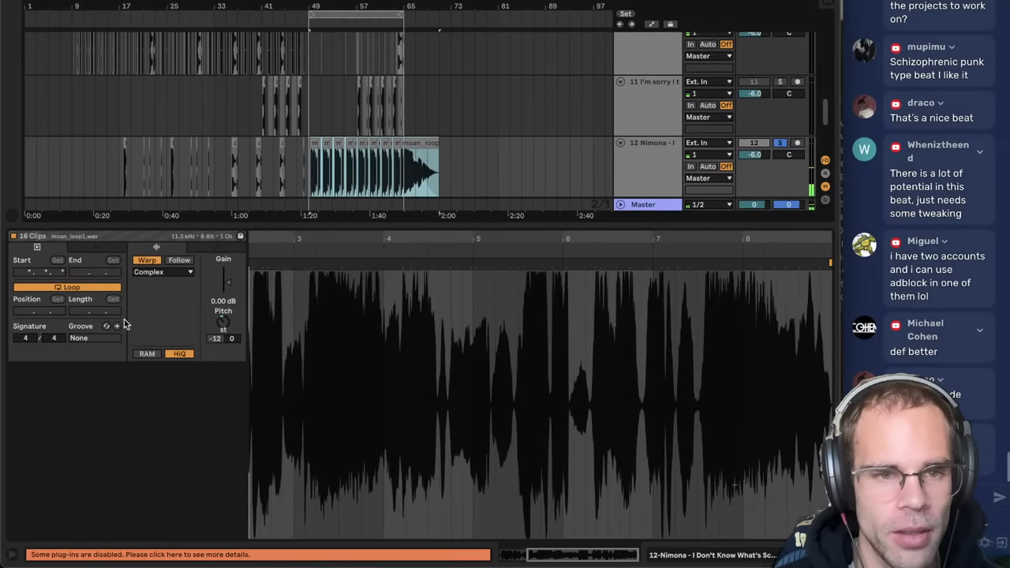
{"action": "double_click", "coordinate": [221, 326]}
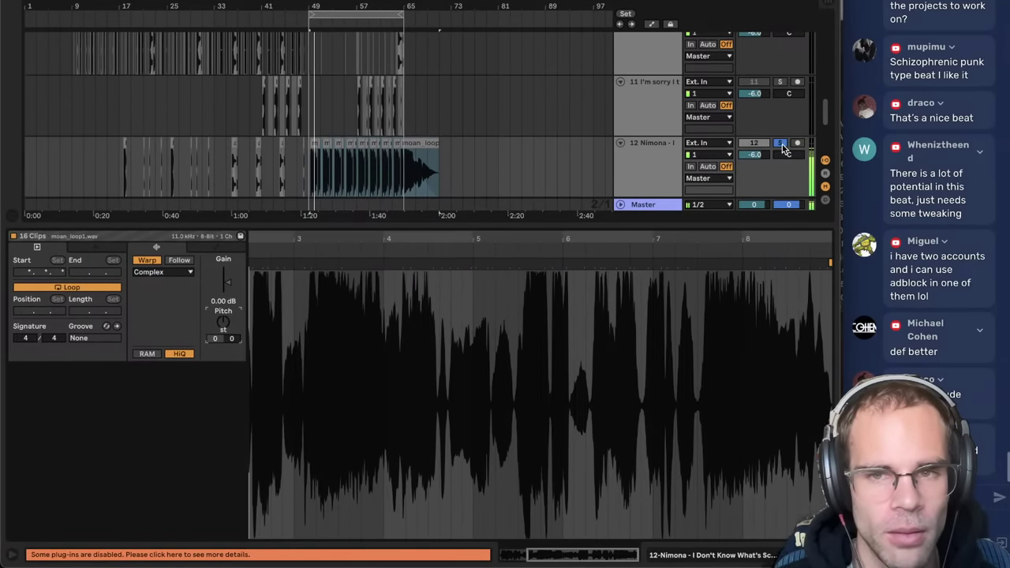
{"action": "left_click", "coordinate": [670, 155]}
{"action": "key", "text": "0"}
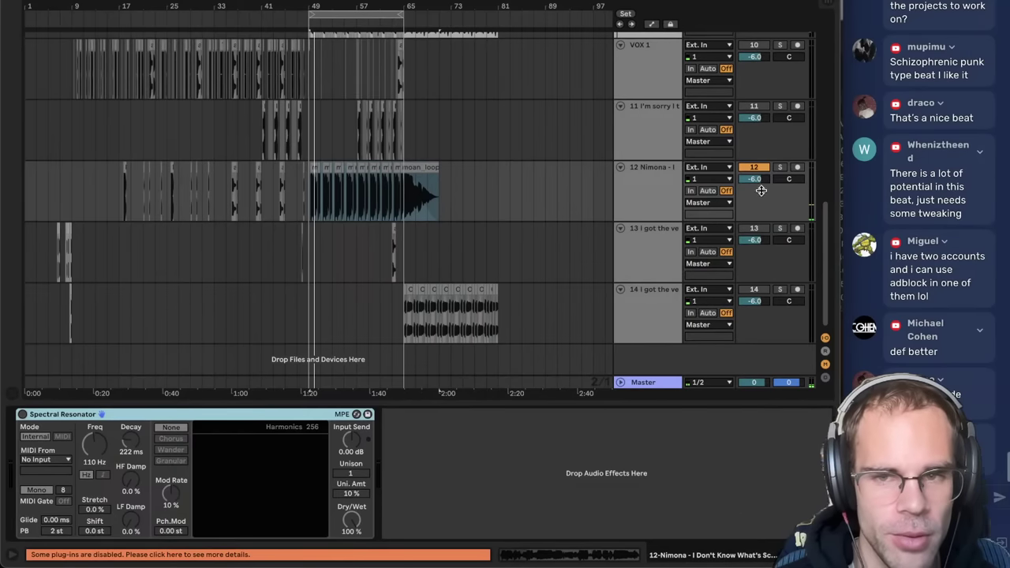
- Briefly solo the Nimona track without the effect, and switch Spectral Resonator back on
{"action": "left_click", "coordinate": [780, 167]}
{"action": "left_click", "coordinate": [663, 193]}
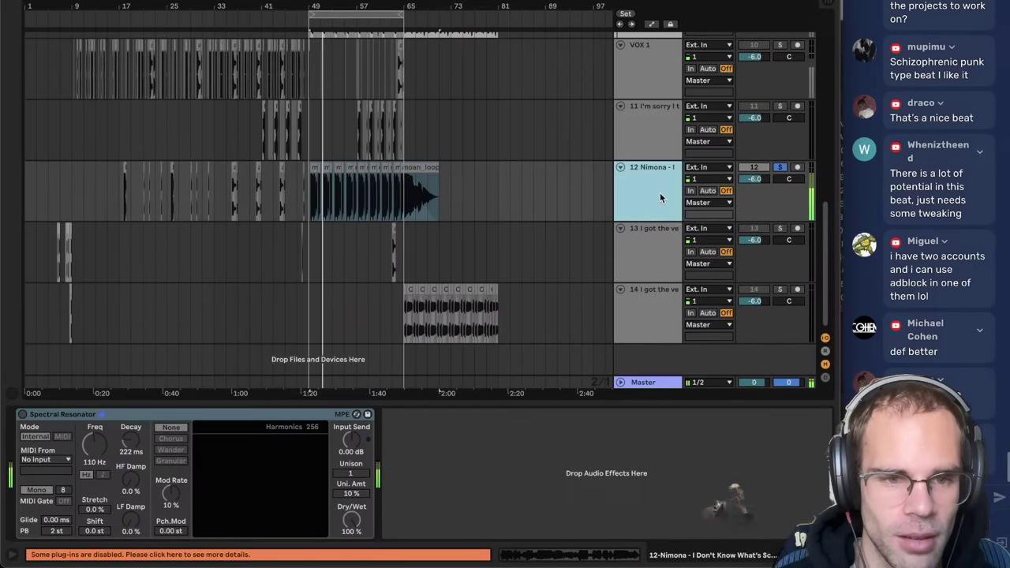
{"action": "left_click", "coordinate": [780, 168]}
{"action": "left_click", "coordinate": [755, 168]}
{"action": "left_click", "coordinate": [639, 204]}
{"action": "left_click", "coordinate": [23, 414]}
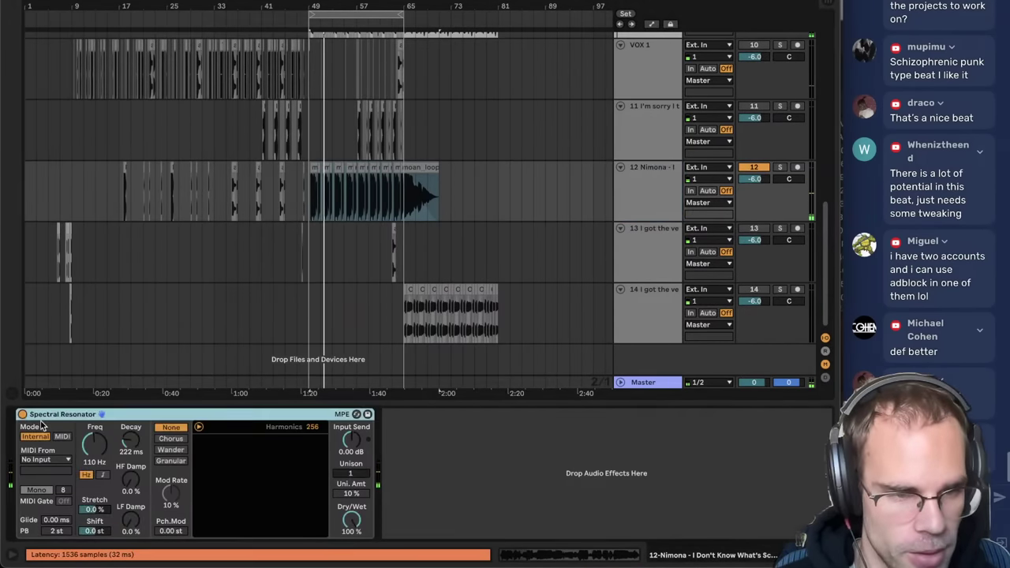
- Switch Spectral Resonator's frequency on the Nimona track from hertz to note values and set it to G#2
{"action": "left_click", "coordinate": [103, 474]}
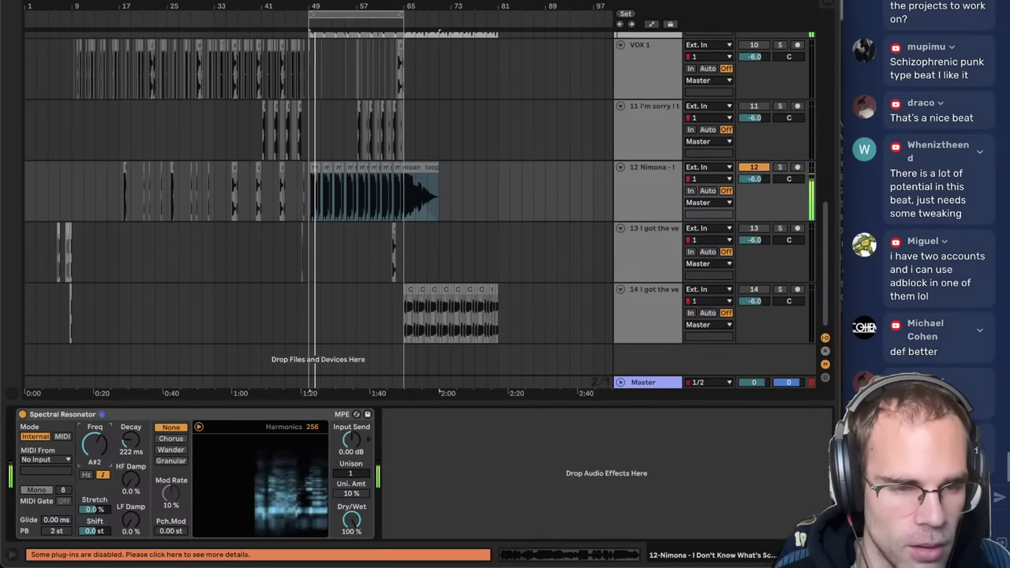
{"action": "left_click_drag", "start_coordinate": [93, 454], "coordinate": [93, 448]}
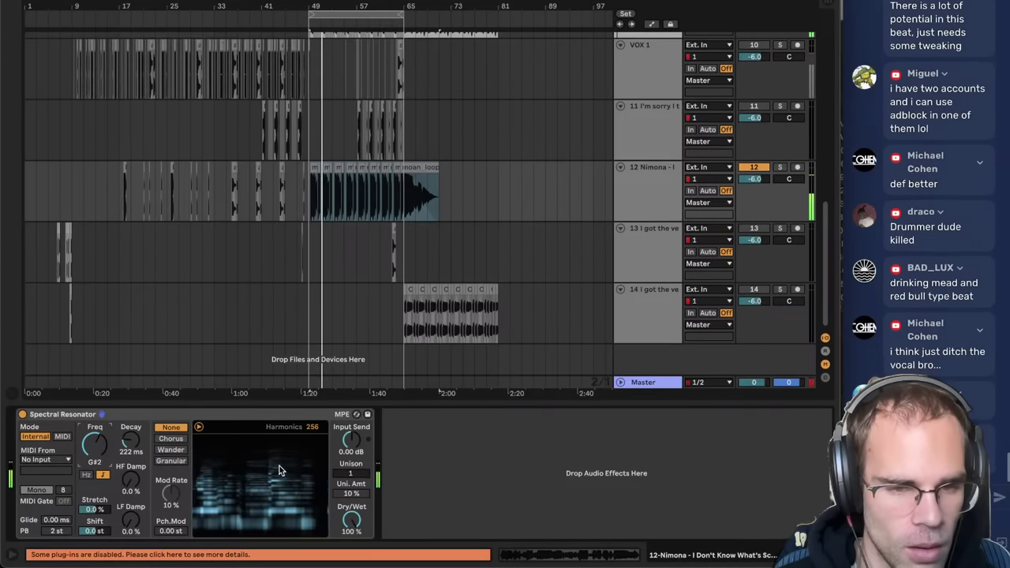
- Search the browser for OTT, load it after Spectral Resonator, and set its amount to 62% and output to 7.70 dB
{"action": "left_click", "coordinate": [623, 196]}
{"action": "key", "text": "ctrl+f"}
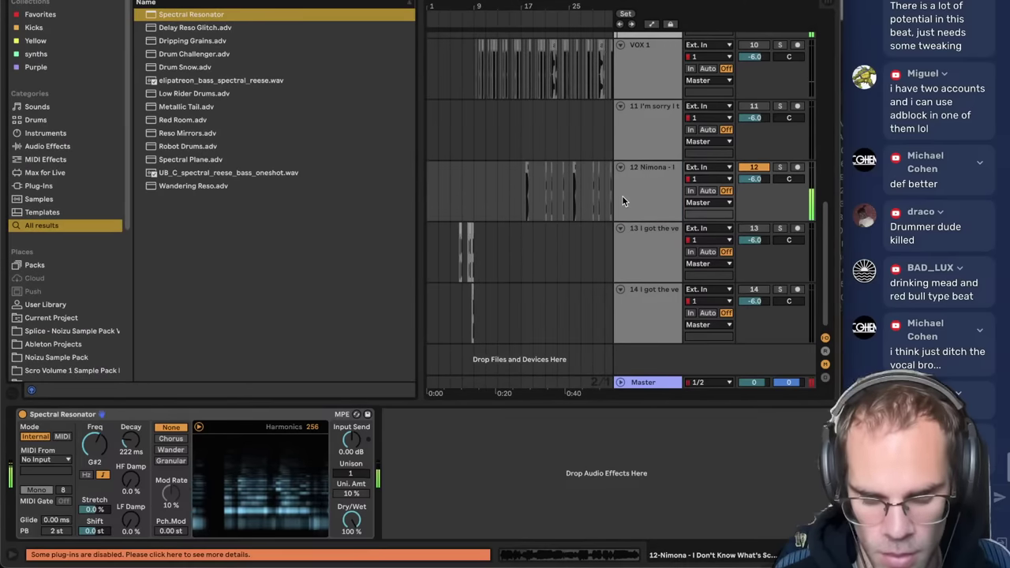
{"action": "type", "text": "ott"}
{"action": "double_click", "coordinate": [165, 53]}
{"action": "left_click_drag", "start_coordinate": [697, 520], "coordinate": [697, 551]}
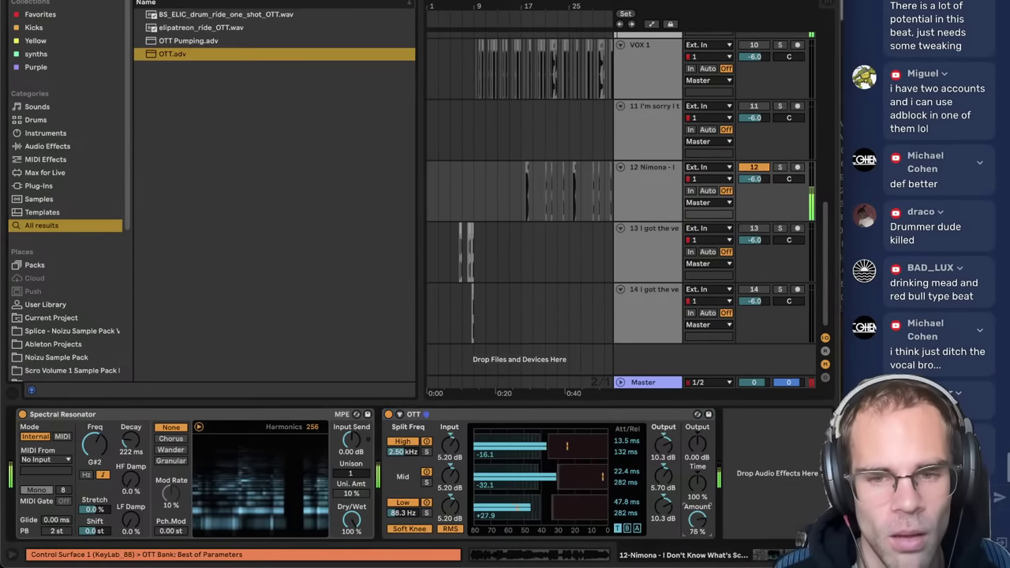
{"action": "left_click", "coordinate": [697, 444]}
{"action": "left_click_drag", "start_coordinate": [697, 445], "coordinate": [697, 432]}
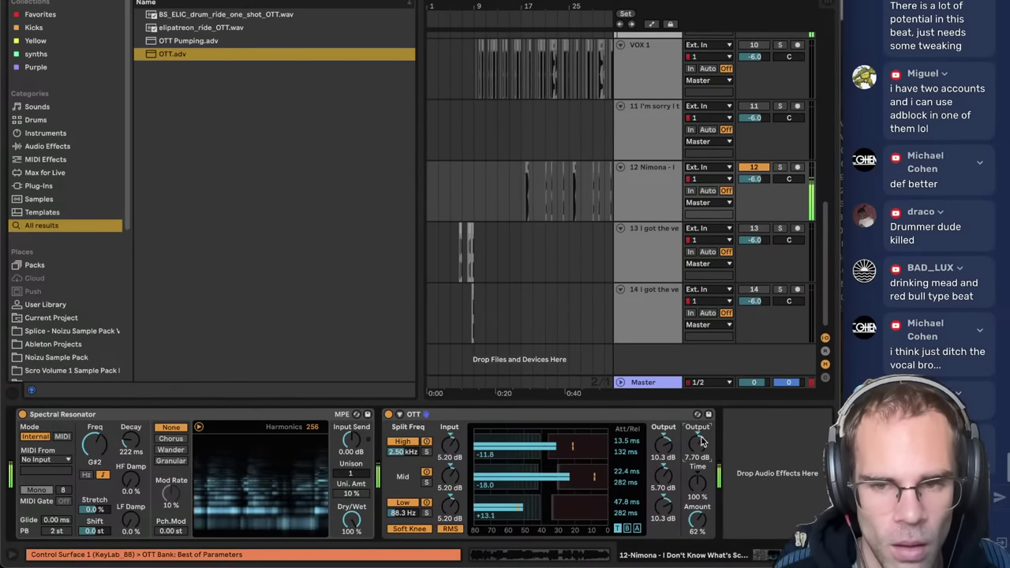
- Lower the volume of all tracks together so the vocal tracks sit at -9.0 dB, and raise OTT's output to 9.80 dB
{"action": "left_click", "coordinate": [744, 192]}
{"action": "key", "text": "super+a"}
{"action": "left_click_drag", "start_coordinate": [763, 179], "coordinate": [762, 189]}
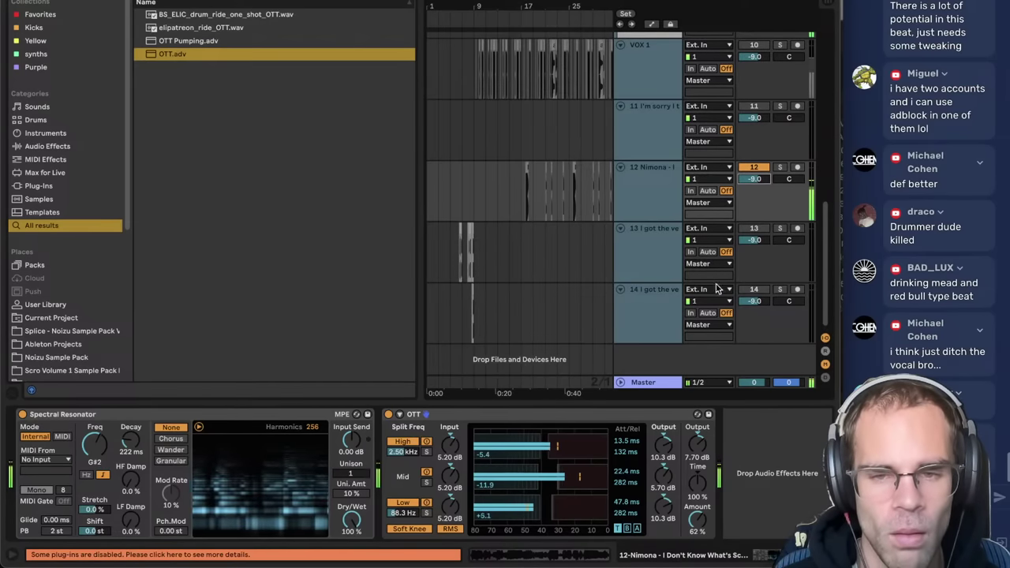
{"action": "left_click_drag", "start_coordinate": [699, 448], "coordinate": [699, 433]}
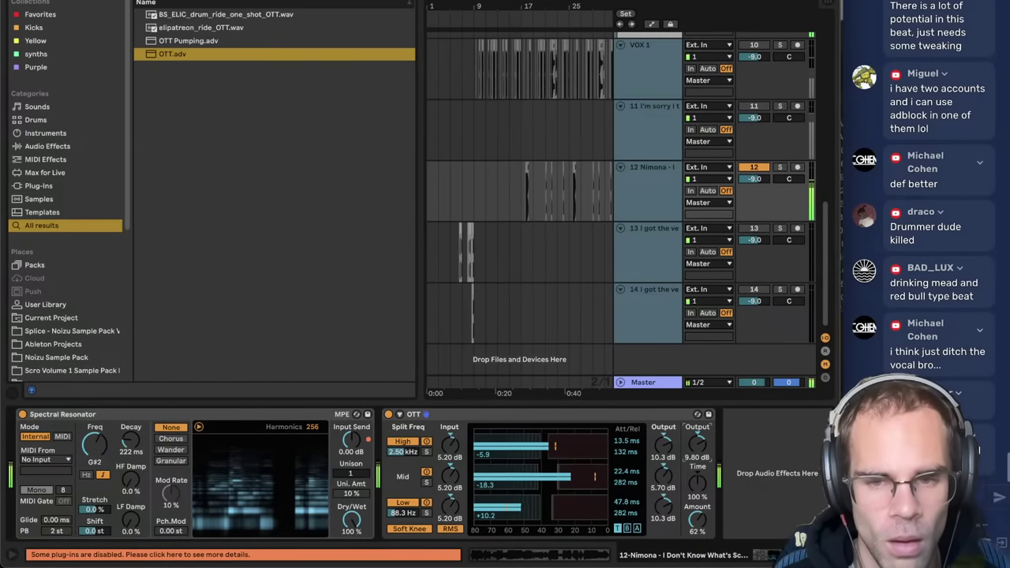
{"action": "left_click", "coordinate": [665, 167]}
{"action": "key", "text": "ctrl+alt+b"}
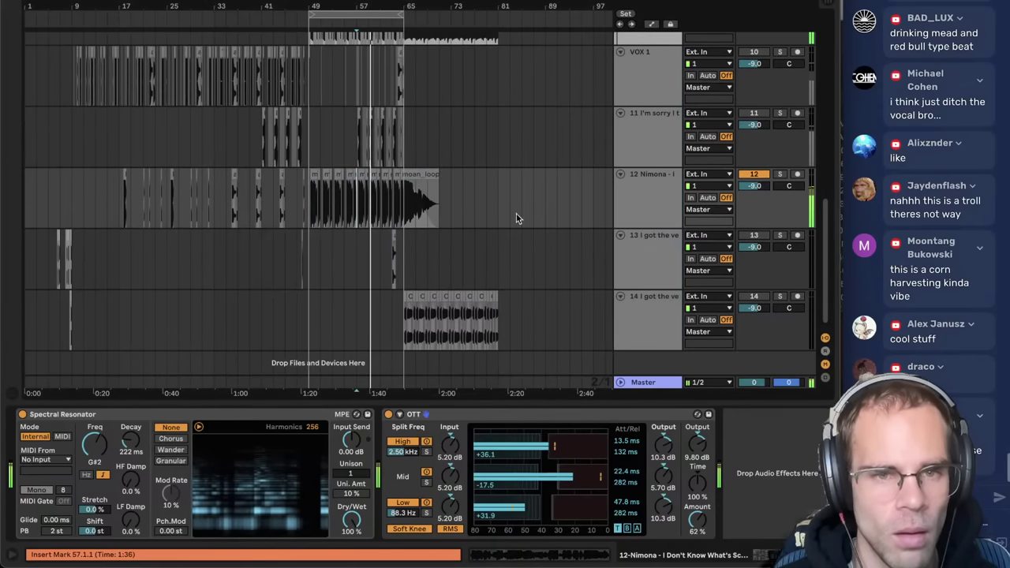
- Extend the punkbass clip so that it fills the looped section up to bar 65
{"action": "left_click", "coordinate": [661, 197]}
{"action": "scroll", "coordinate": [336, 198], "scroll_direction": "up", "scroll_amount": 10}
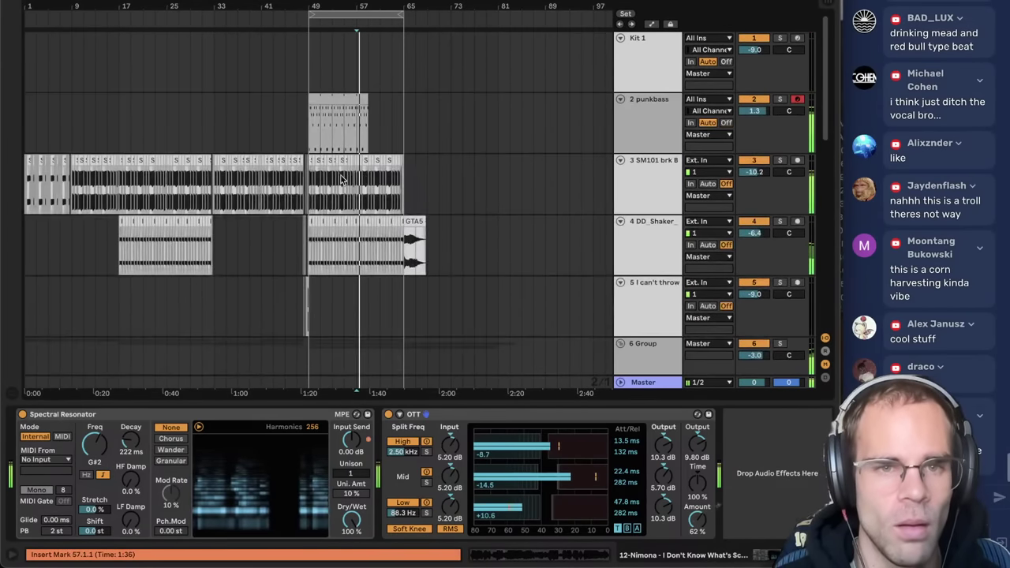
{"action": "left_click", "coordinate": [336, 100]}
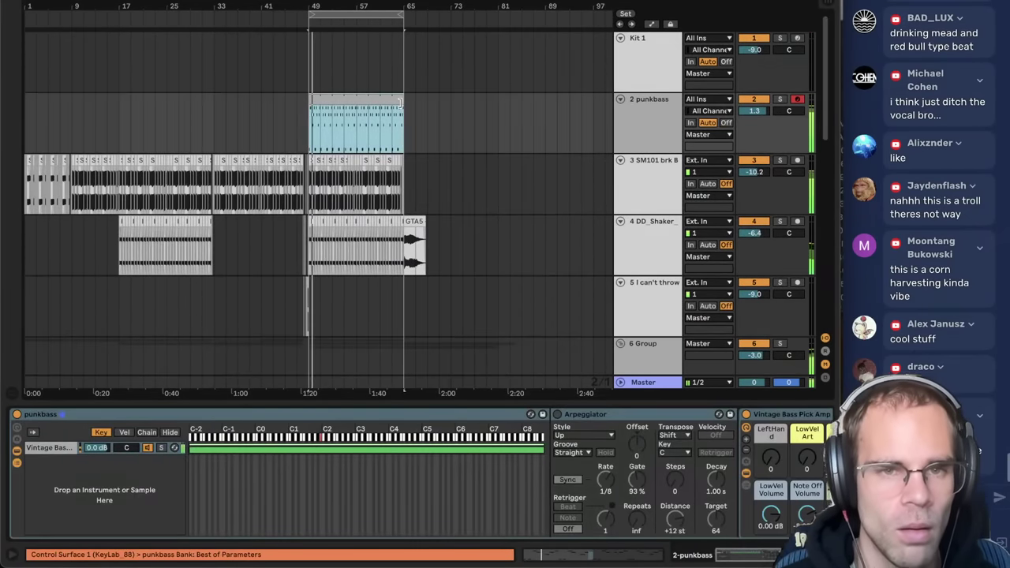
{"action": "scroll", "coordinate": [542, 153], "scroll_direction": "down", "scroll_amount": 7}
{"action": "scroll", "coordinate": [542, 153], "scroll_direction": "down", "scroll_amount": 1}
- Set the Nimona track's volume to -7.4 dB and Spectral Resonator's frequency to A1, and stop playback
{"action": "left_click", "coordinate": [665, 253]}
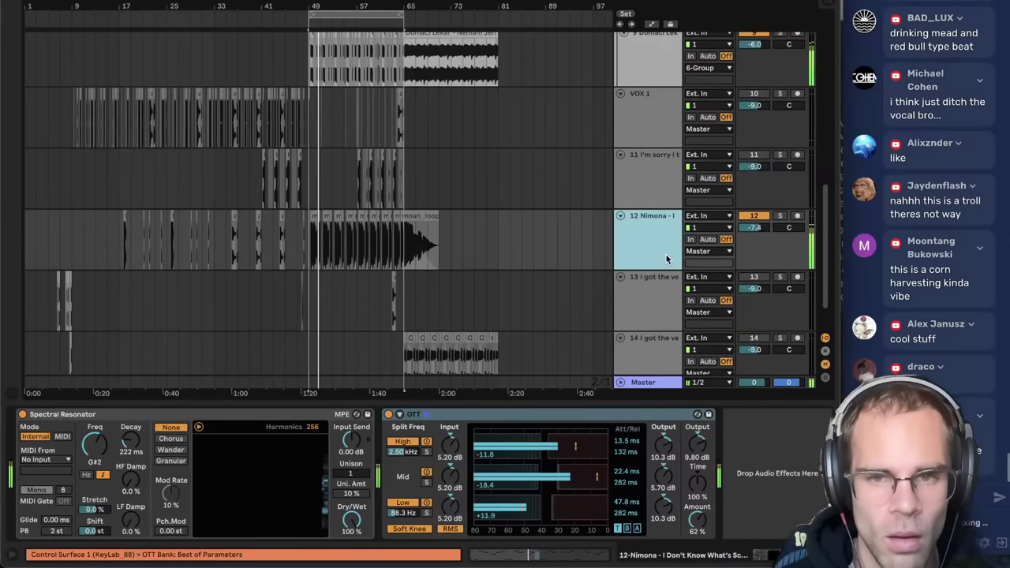
{"action": "mouse_move", "coordinate": [95, 445]}
{"action": "left_mouse_down"}
{"action": "mouse_move", "coordinate": [95, 436]}
{"action": "mouse_move", "coordinate": [95, 446]}
{"action": "left_mouse_up"}
{"action": "key", "text": "space"}
- Insert a new MIDI track below the Nimona track and rename it moanmelody
{"action": "left_click", "coordinate": [645, 254]}
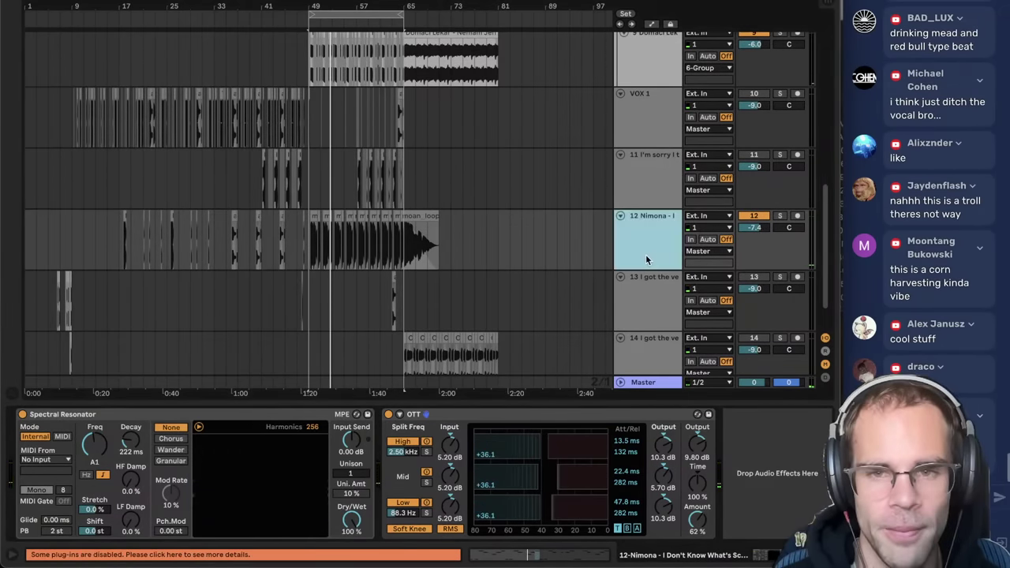
{"action": "key", "text": "ctrl+shift+t"}
{"action": "left_click", "coordinate": [798, 277]}
{"action": "left_click", "coordinate": [654, 323]}
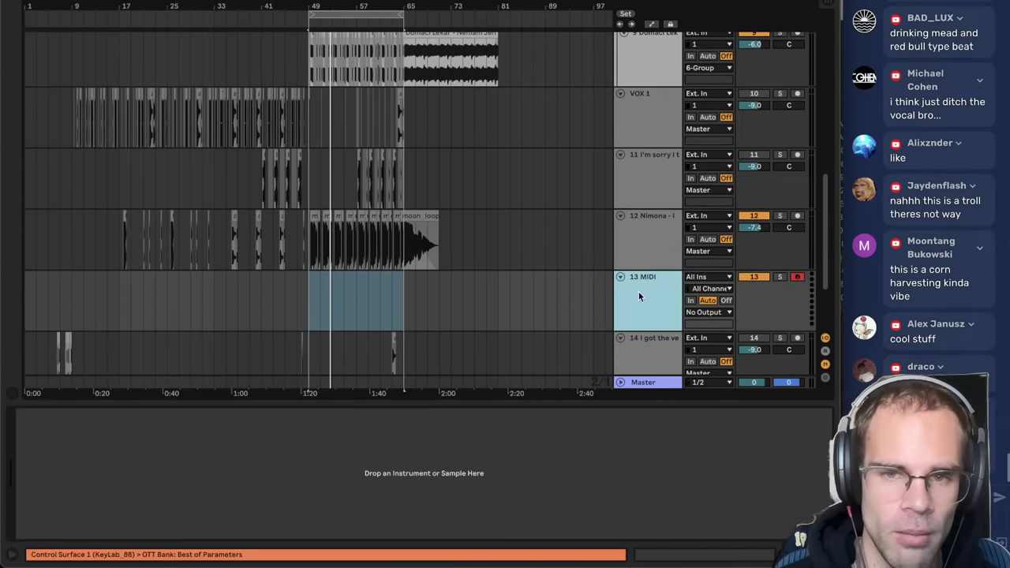
{"action": "left_click", "coordinate": [657, 257]}
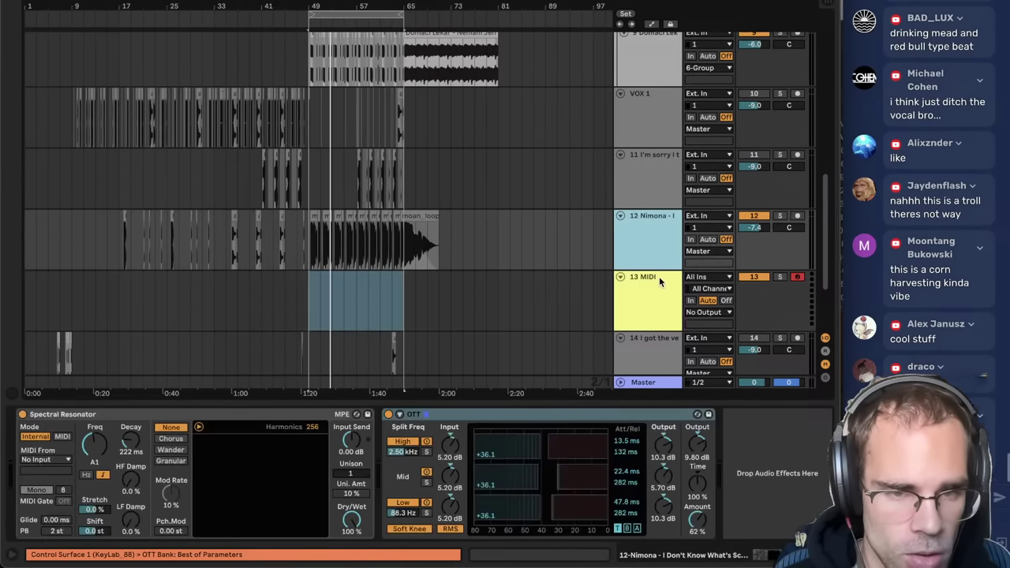
{"action": "left_click", "coordinate": [659, 281]}
{"action": "key", "text": "ctrl+f"}
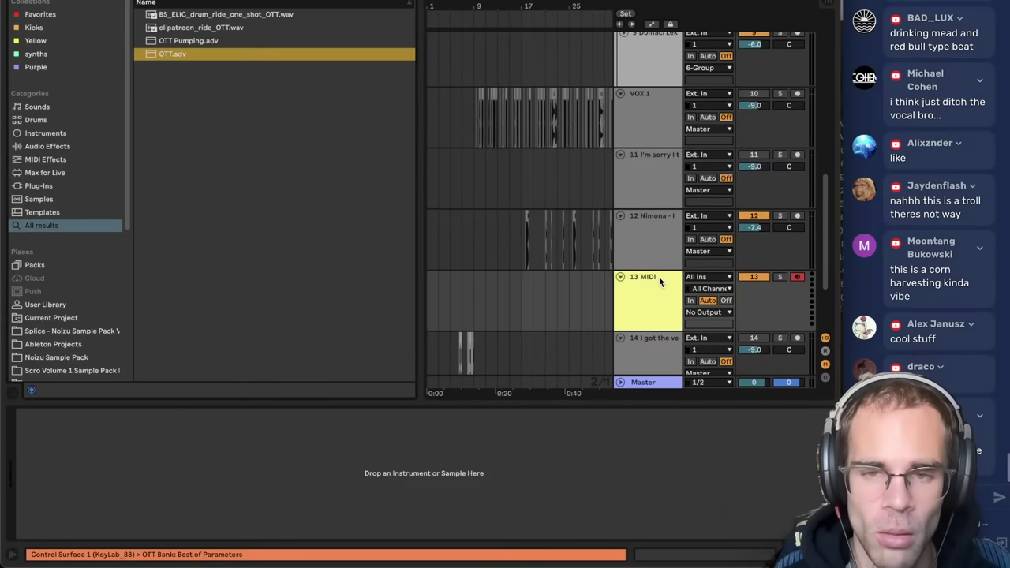
{"action": "key", "text": "ctrl+r"}
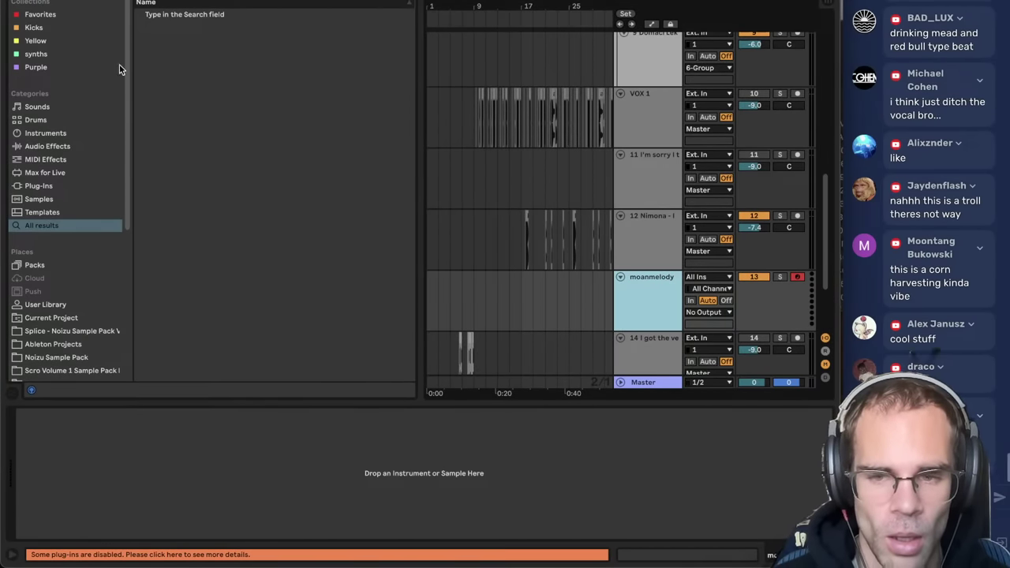
{"action": "key", "text": "ctrl+alt+b"}
{"action": "left_click", "coordinate": [672, 302]}
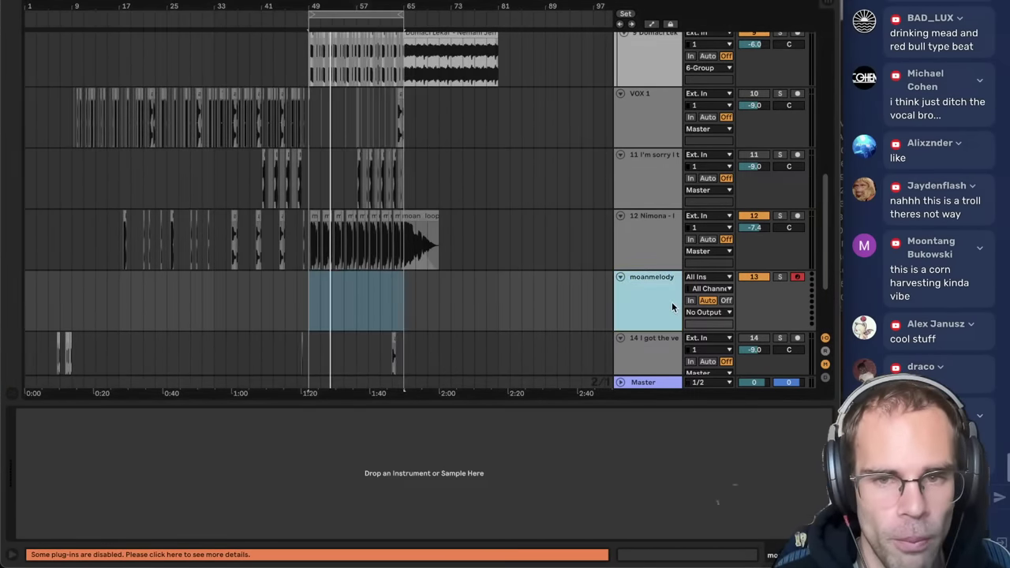
- Set the Nimona track's Spectral Resonator to MIDI mode, taking notes from moanmelody in Mono
{"action": "left_click", "coordinate": [657, 223]}
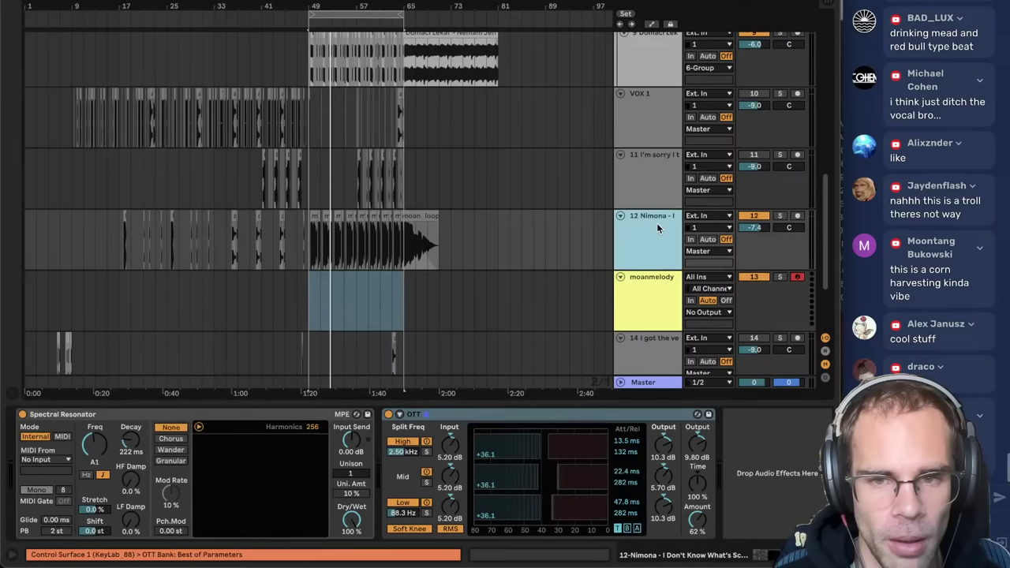
{"action": "left_click", "coordinate": [62, 437]}
{"action": "left_click", "coordinate": [49, 460]}
{"action": "left_click", "coordinate": [48, 493]}
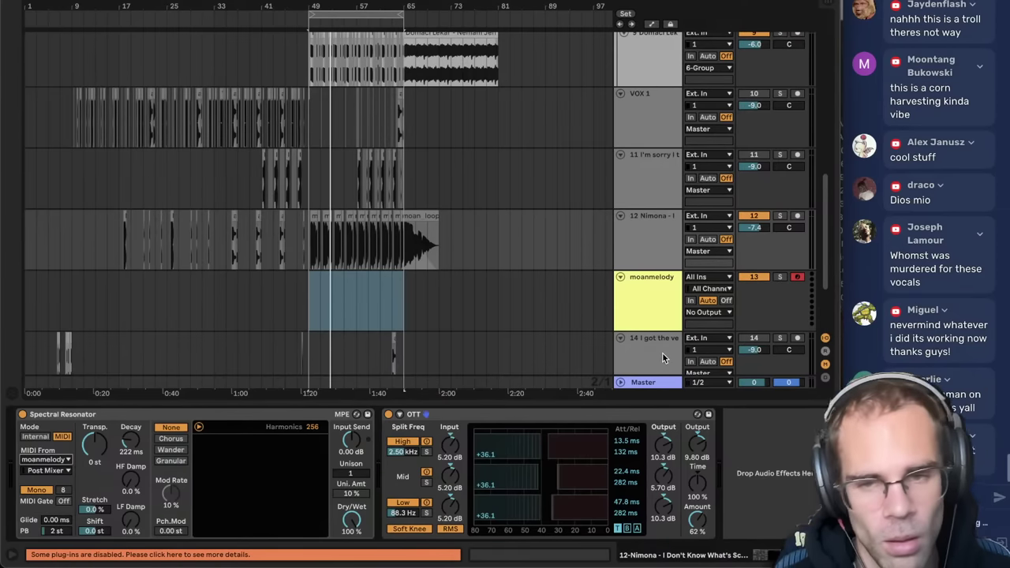
- During playback, set the Nimona track's volume to 0 dB and Spectral Resonator's glide to 78.1 ms
{"action": "key", "text": "space"}
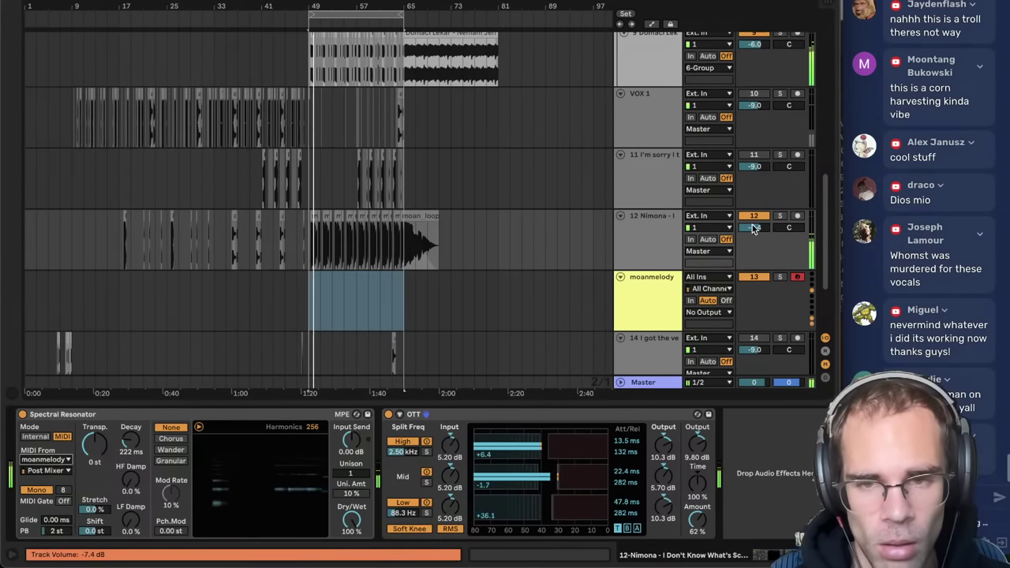
{"action": "left_click", "coordinate": [657, 239]}
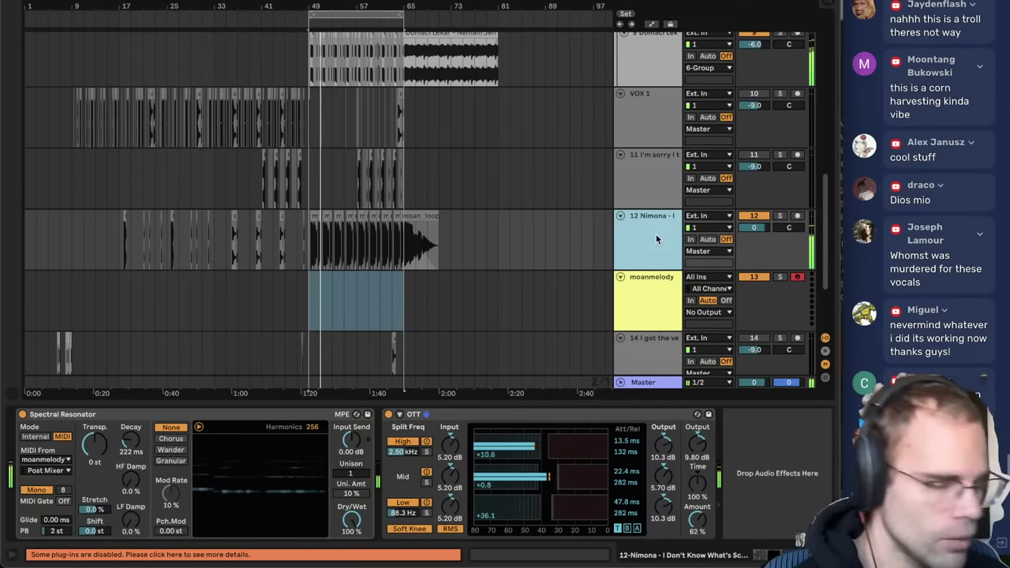
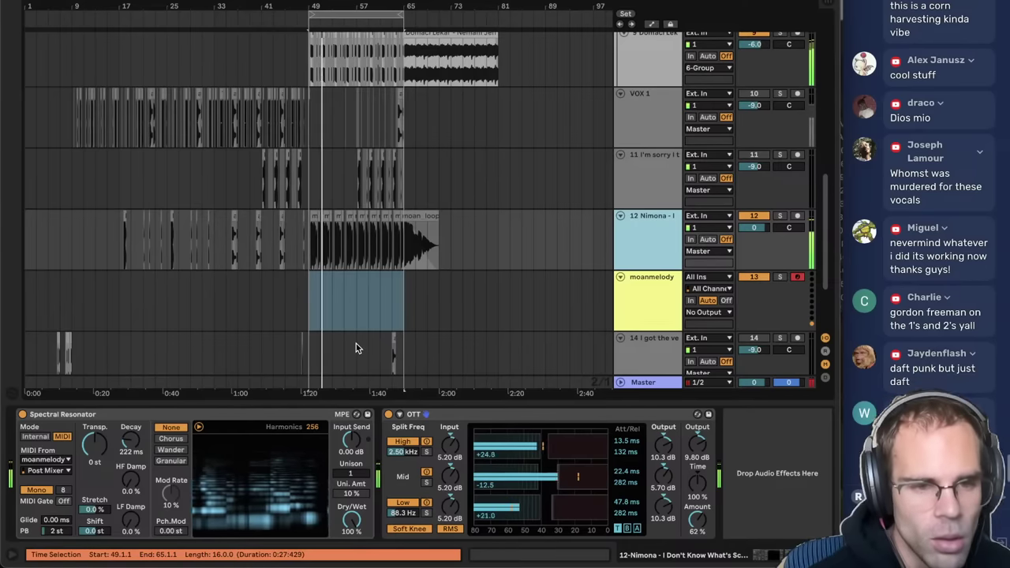
{"action": "left_click_drag", "start_coordinate": [57, 520], "coordinate": [57, 513]}
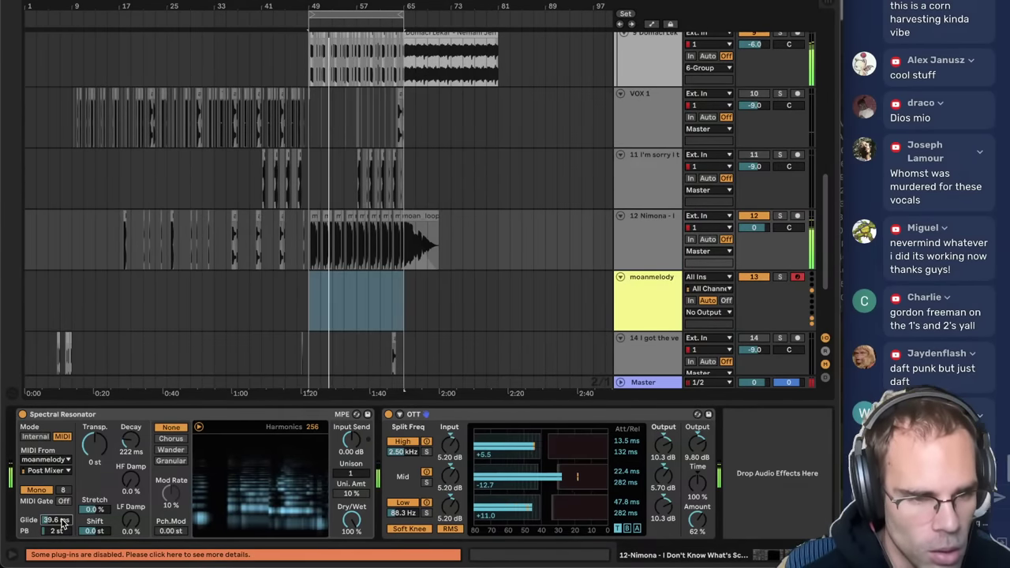
{"action": "scroll", "coordinate": [63, 523], "scroll_direction": "up", "scroll_amount": 3}
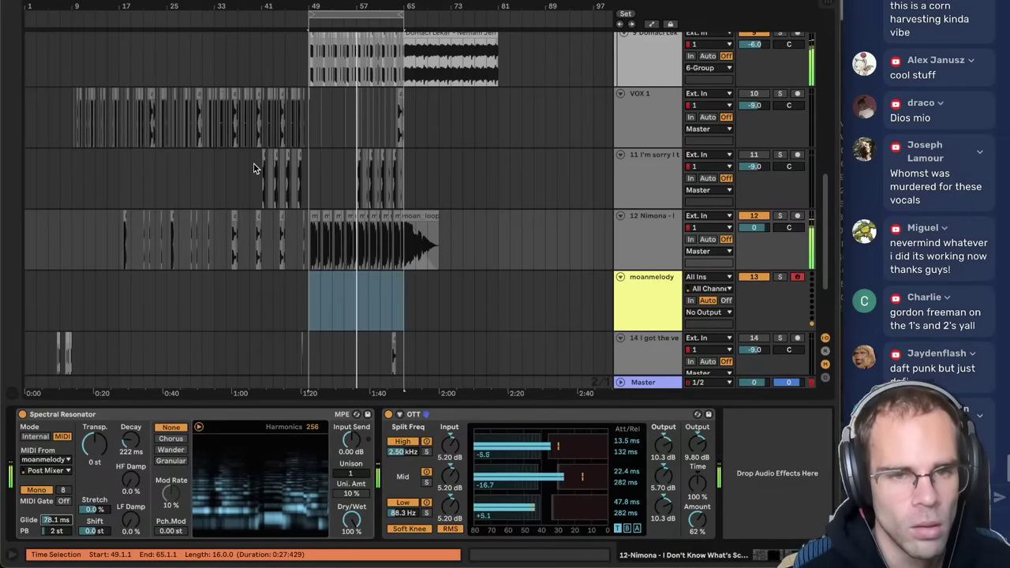
- Record a MIDI melody on the moanmelody track from bar 49 and fit the clip to four bars
{"action": "left_click", "coordinate": [310, 293]}
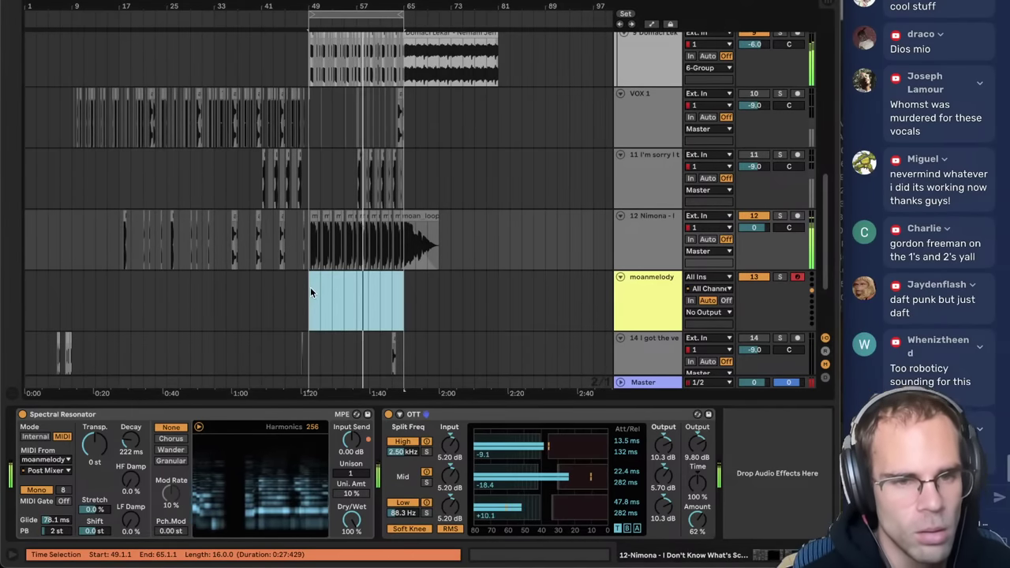
{"action": "key", "text": "Delete"}
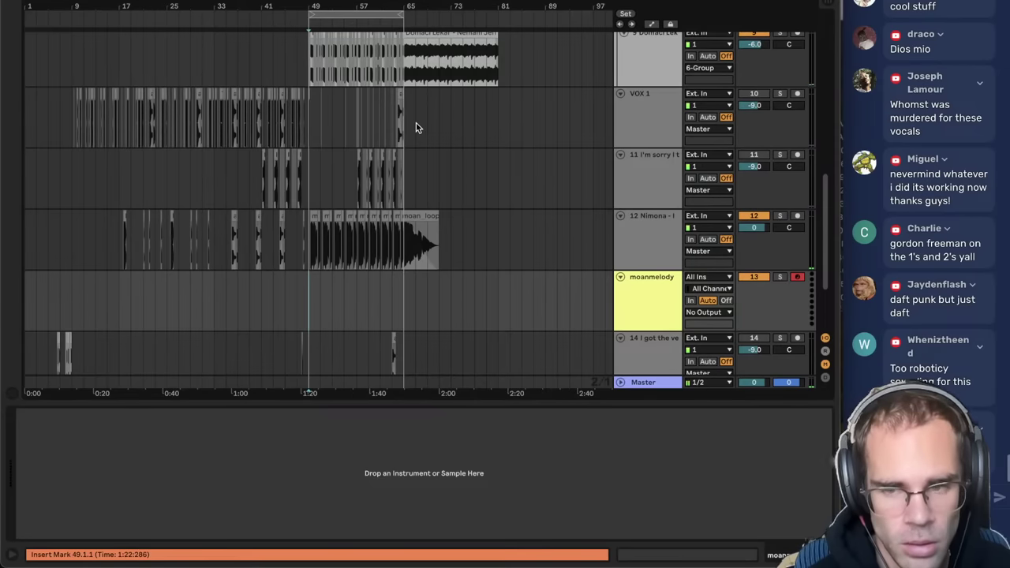
{"action": "key", "text": "F9"}
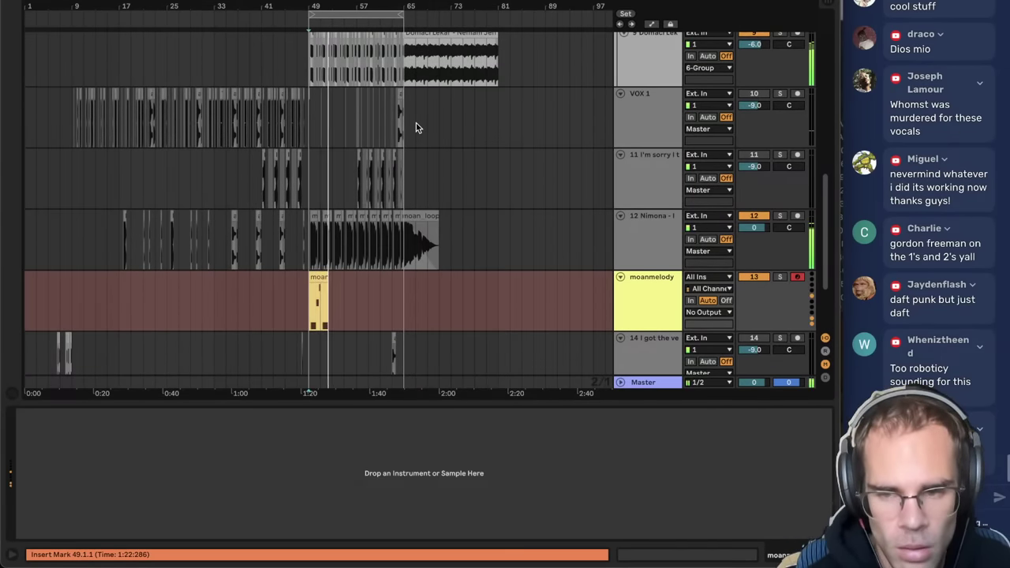
{"action": "key", "text": "space"}
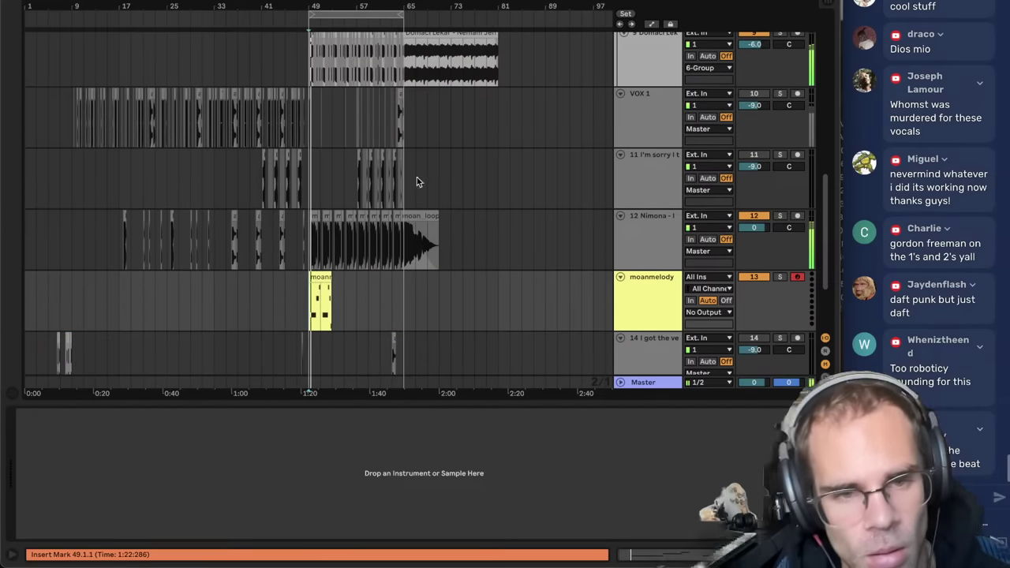
{"action": "left_click_drag", "start_coordinate": [330, 277], "coordinate": [333, 277]}
- In the moanmelody clip, lengthen the final F#2 note past the clip end and move its start to 4.4.1
{"action": "double_click", "coordinate": [326, 277]}
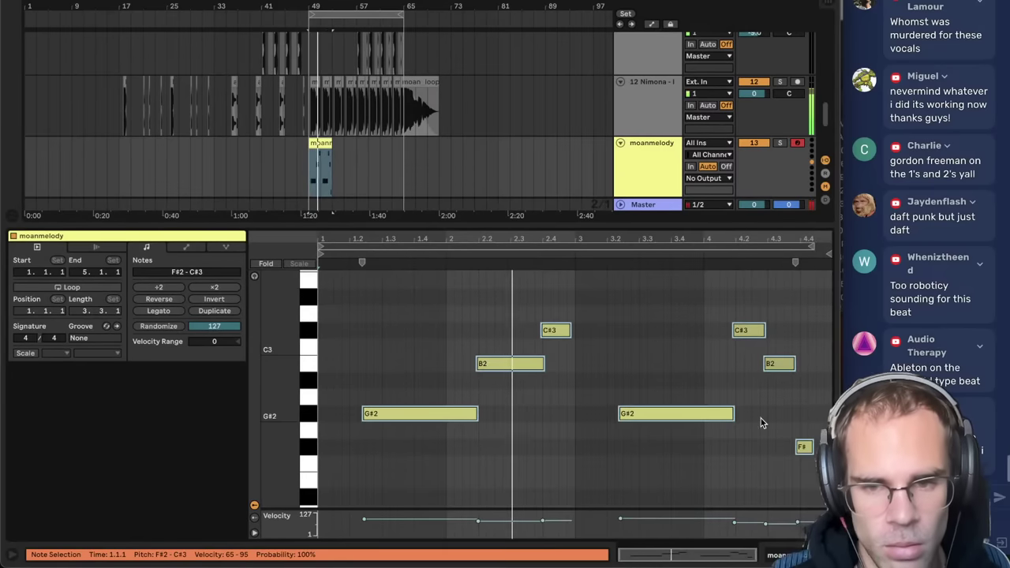
{"action": "left_click", "coordinate": [761, 423]}
{"action": "left_click_drag", "start_coordinate": [816, 447], "coordinate": [846, 447]}
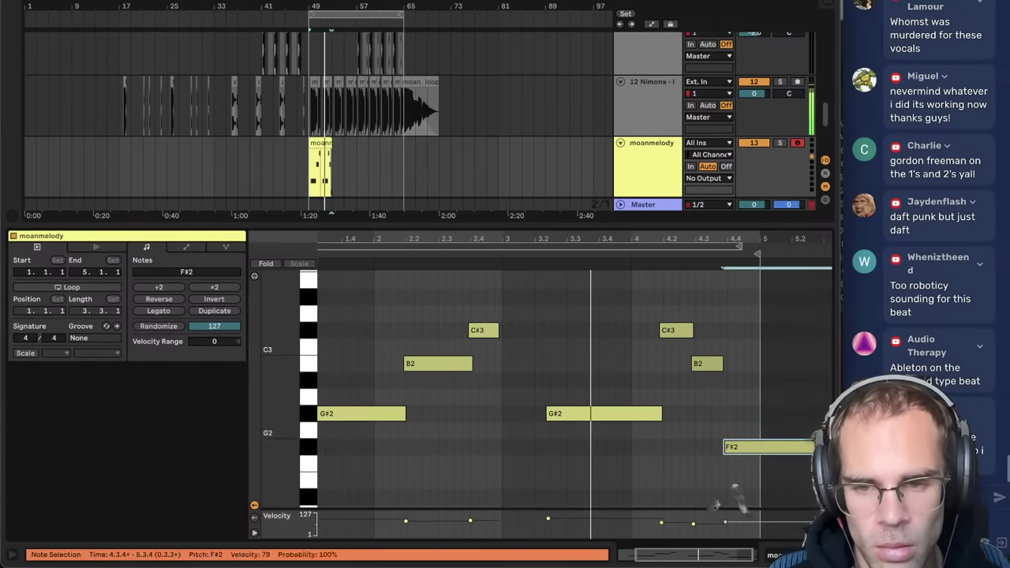
{"action": "left_click", "coordinate": [695, 414]}
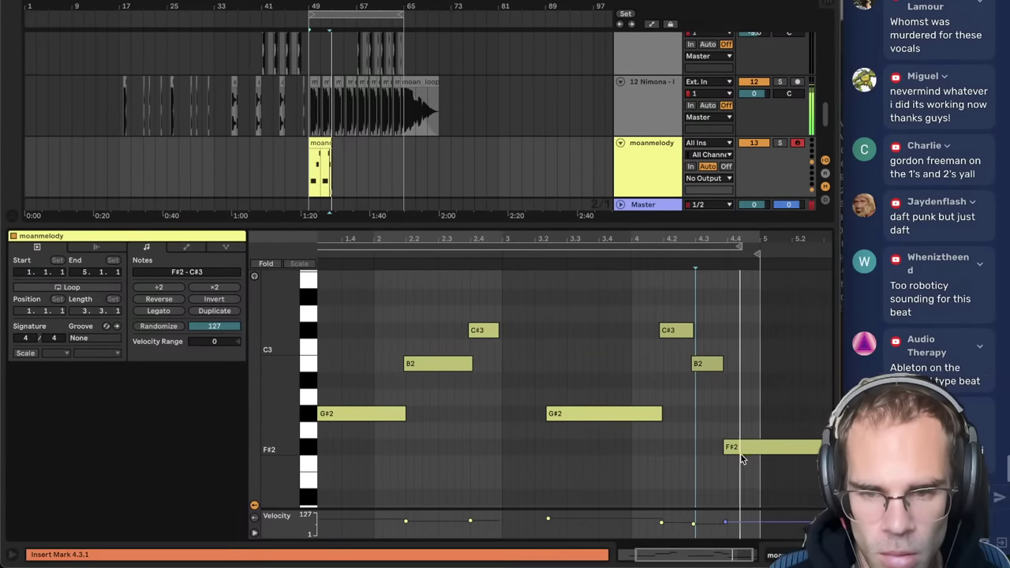
{"action": "left_click_drag", "start_coordinate": [740, 452], "coordinate": [751, 453]}
{"action": "left_click", "coordinate": [726, 394]}
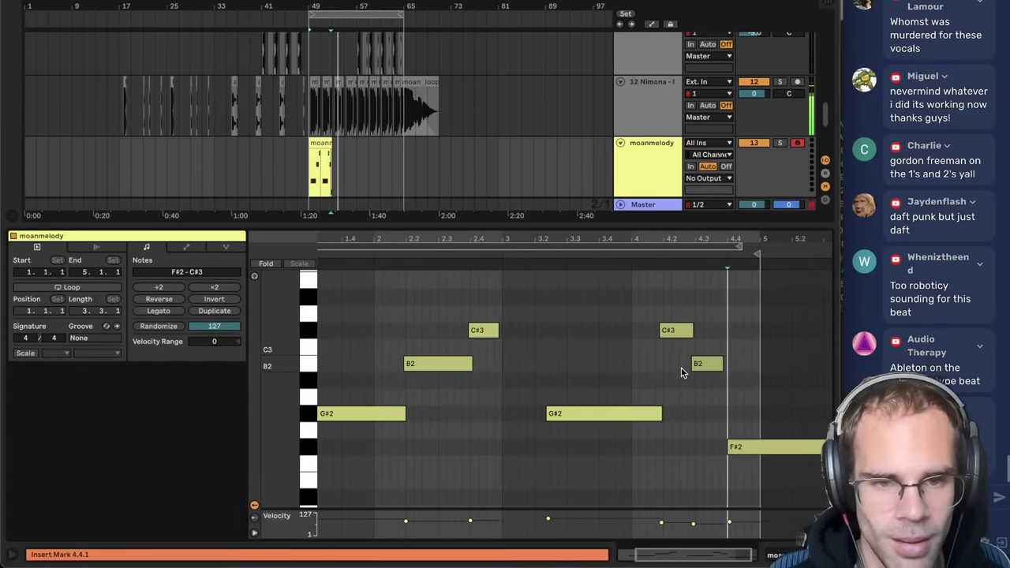
- Quantize the start of every note in the moanmelody clip to the grid and restart playback
{"action": "key", "text": "ctrl+a"}
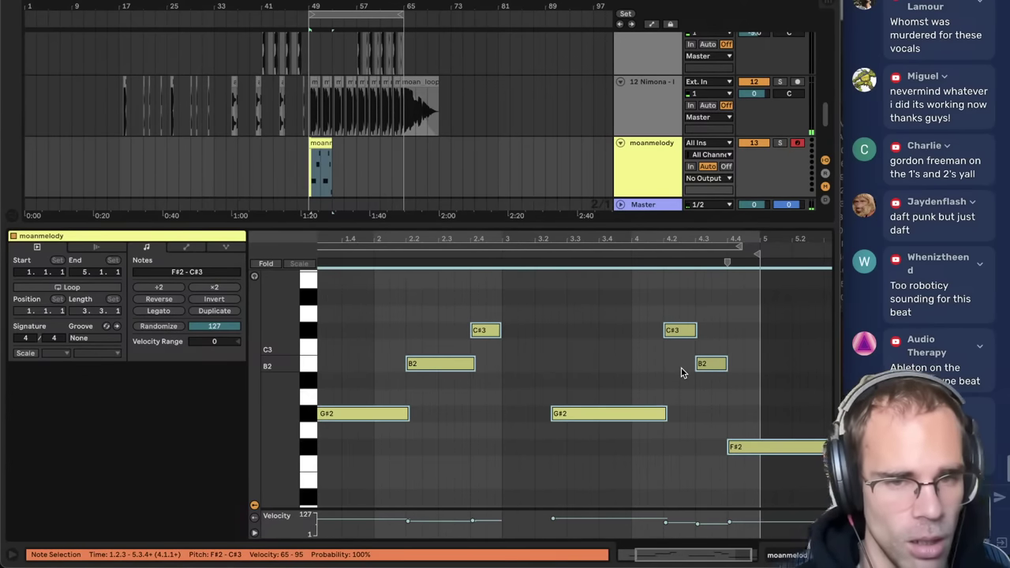
{"action": "left_click", "coordinate": [693, 379]}
{"action": "left_click_drag", "start_coordinate": [401, 239], "coordinate": [473, 239]}
{"action": "left_click", "coordinate": [395, 337]}
{"action": "key", "text": "space"}
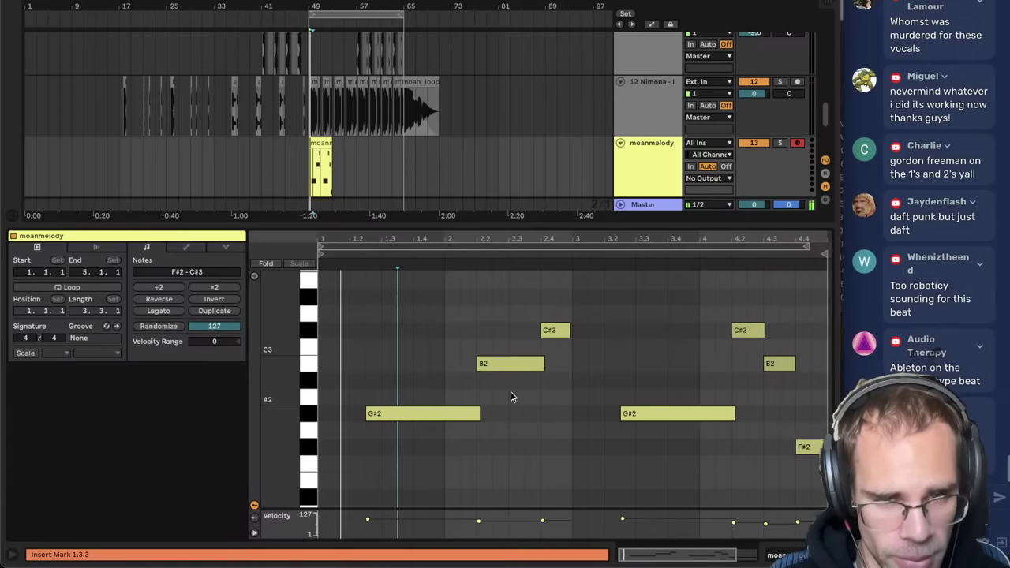
- Lengthen all notes in the moanmelody clip very slightly at their ends
{"action": "left_click", "coordinate": [508, 407]}
{"action": "key", "text": "ctrl+a"}
{"action": "left_click_drag", "start_coordinate": [479, 414], "coordinate": [480, 414]}
{"action": "left_click", "coordinate": [495, 435]}
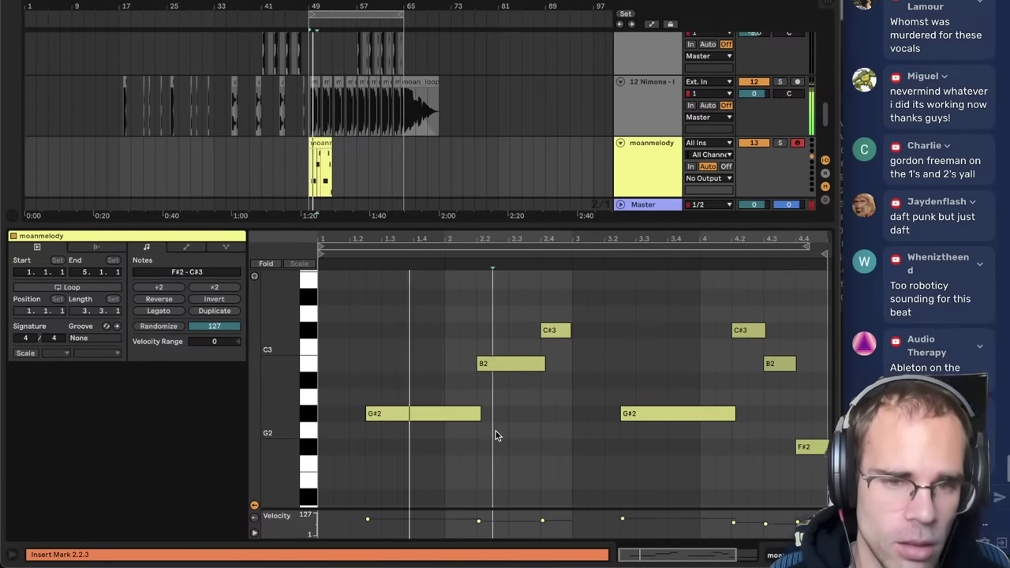
- Loop the moanmelody clip over its full four bars and extend it in the arrangement to bar 65
{"action": "scroll", "coordinate": [497, 430], "scroll_direction": "down", "scroll_amount": 3}
{"action": "scroll", "coordinate": [505, 397], "scroll_direction": "up", "scroll_amount": 4}
{"action": "left_click", "coordinate": [635, 408]}
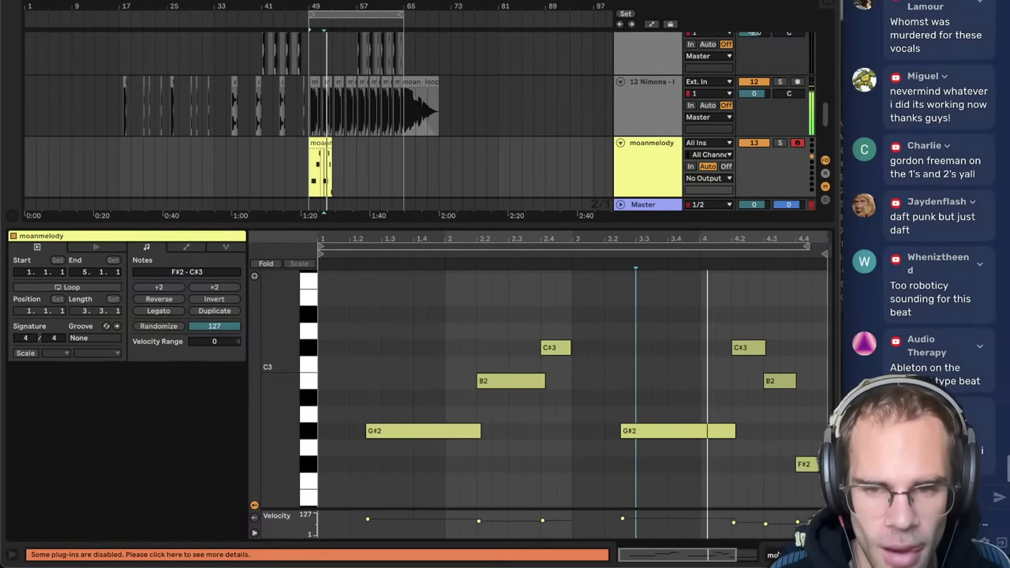
{"action": "key", "text": "shift+Tab"}
{"action": "left_click", "coordinate": [324, 167]}
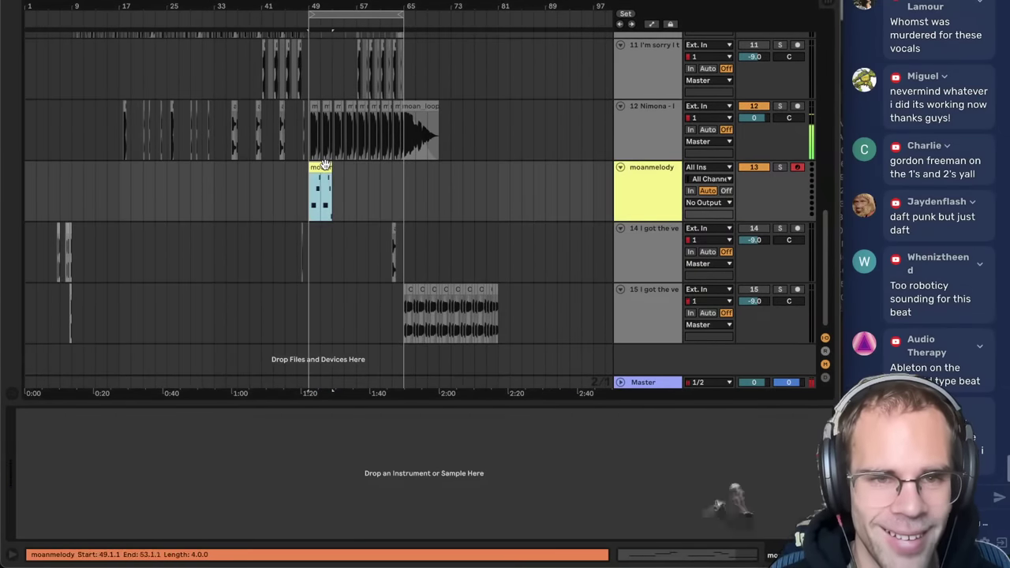
{"action": "key", "text": "shift+Tab"}
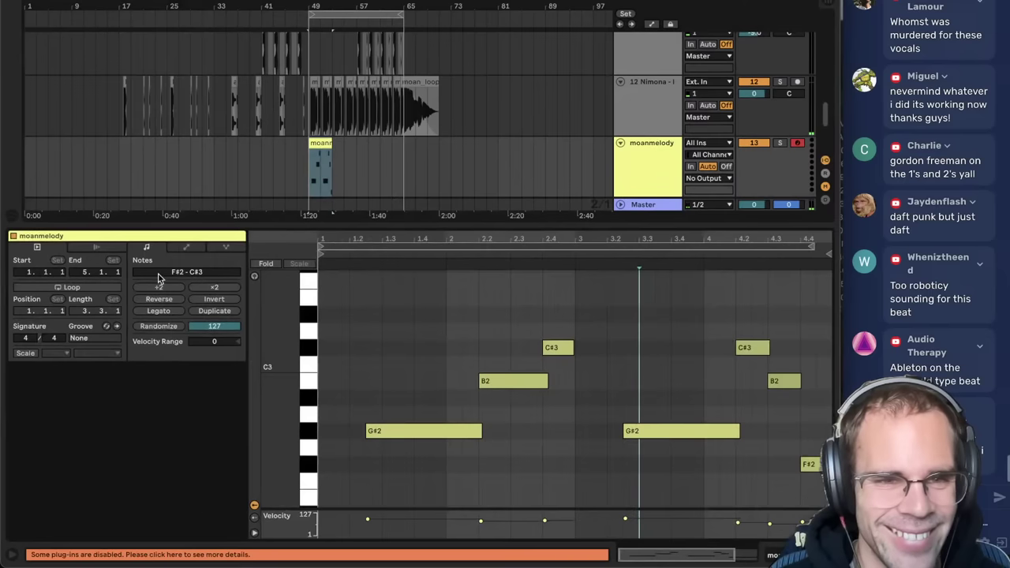
{"action": "left_click", "coordinate": [57, 289]}
{"action": "left_click", "coordinate": [625, 285]}
{"action": "key", "text": "space"}
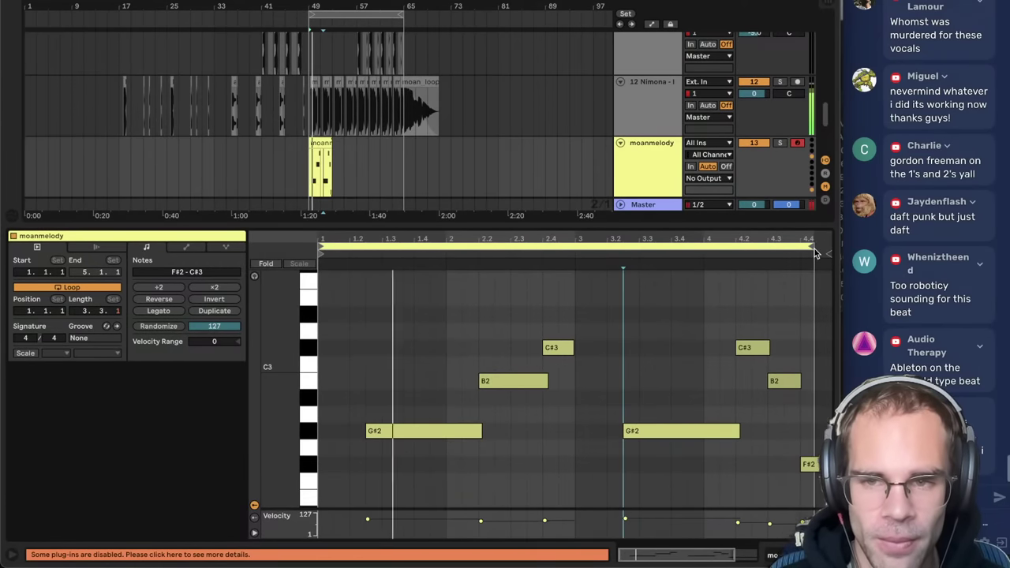
{"action": "left_click_drag", "start_coordinate": [813, 248], "coordinate": [680, 269]}
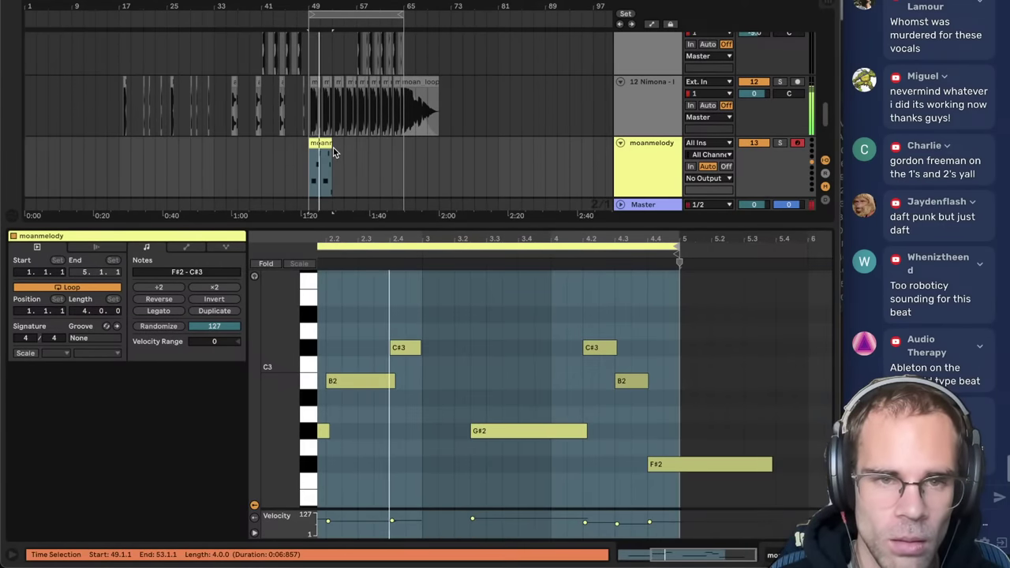
{"action": "left_click_drag", "start_coordinate": [335, 145], "coordinate": [404, 145]}
- Set the Nimona track's volume to -3.0 dB and its Spectral Resonator to 100 % Stretch, 6.8 st Shift, Chorus modulation and 394 ms Decay
{"action": "left_click", "coordinate": [642, 171]}
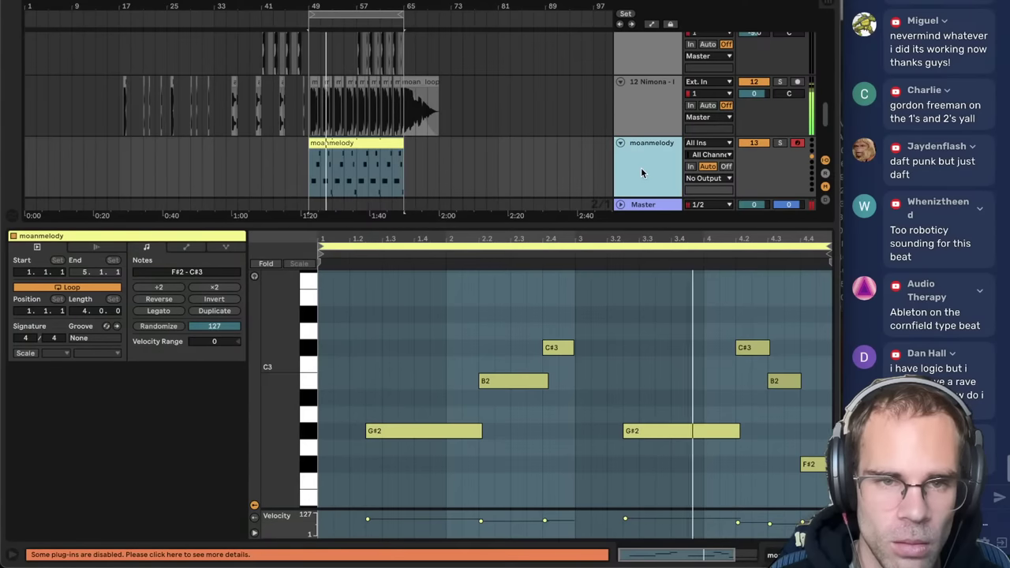
{"action": "left_click", "coordinate": [601, 171]}
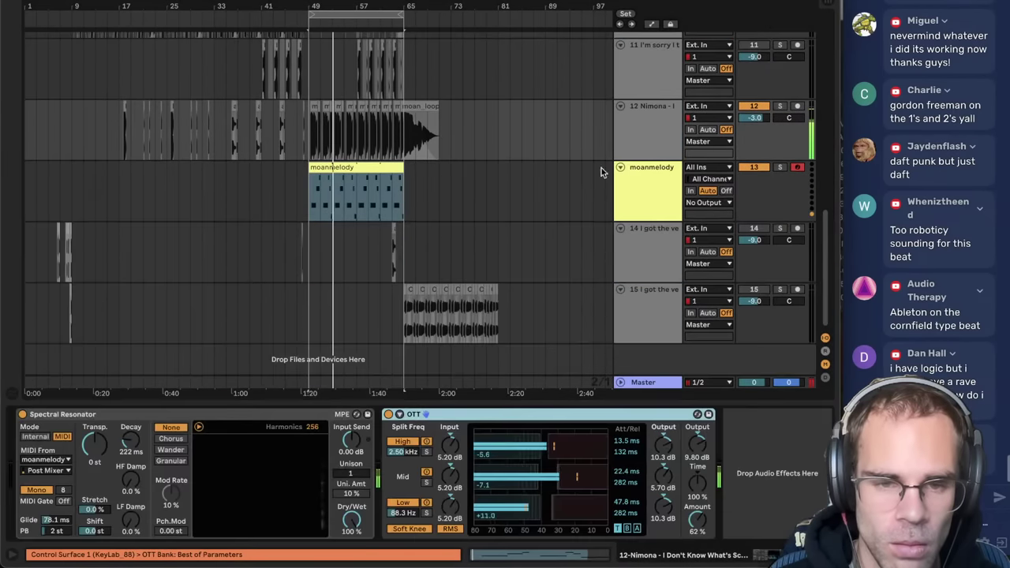
{"action": "left_click", "coordinate": [88, 511]}
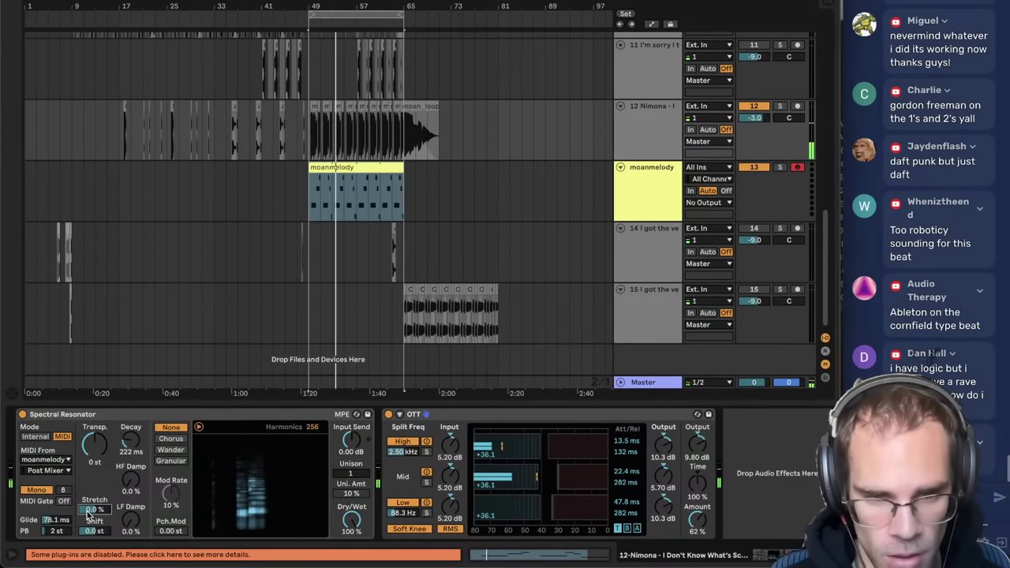
{"action": "key", "text": "space"}
{"action": "left_click_drag", "start_coordinate": [95, 512], "coordinate": [95, 458]}
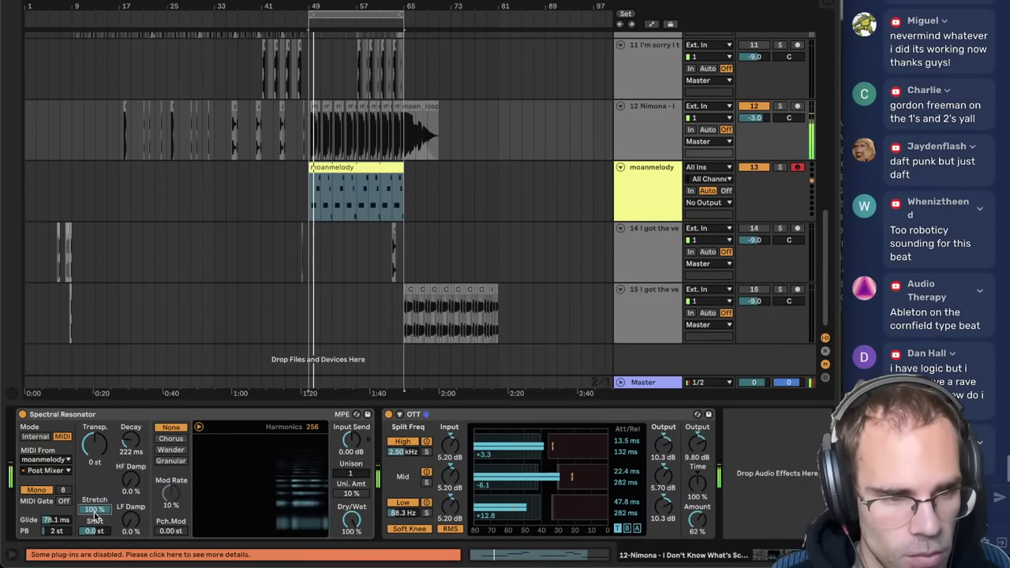
{"action": "mouse_move", "coordinate": [99, 534]}
{"action": "left_mouse_down"}
{"action": "mouse_move", "coordinate": [99, 505]}
{"action": "mouse_move", "coordinate": [96, 540]}
{"action": "mouse_move", "coordinate": [97, 529]}
{"action": "left_mouse_up"}
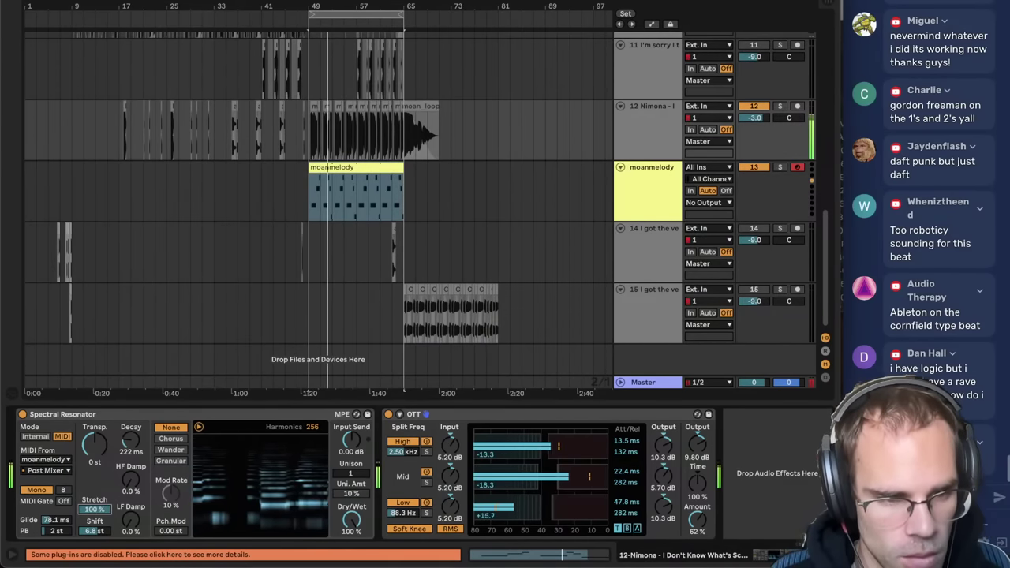
{"action": "left_click", "coordinate": [170, 440]}
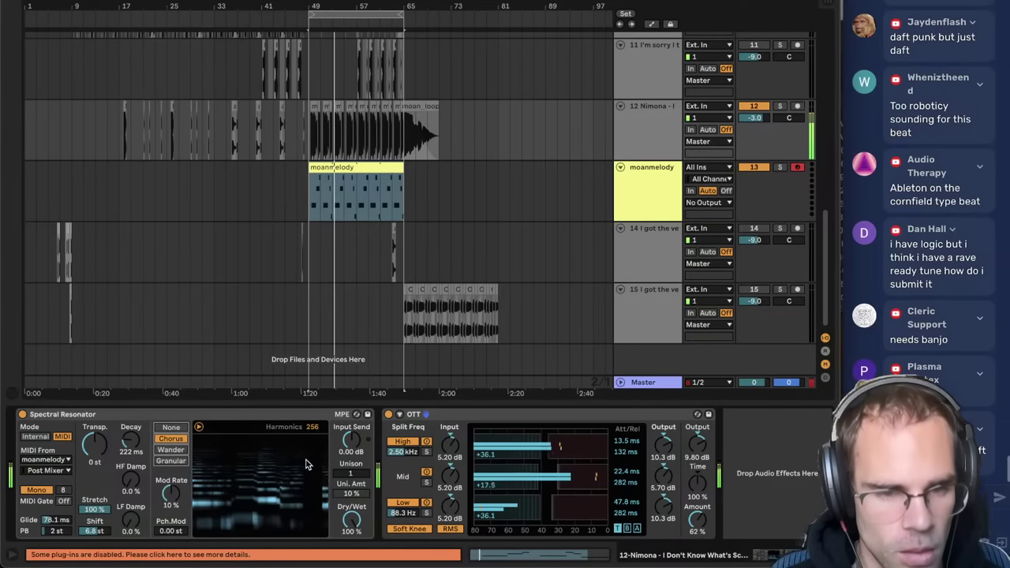
{"action": "left_click_drag", "start_coordinate": [131, 441], "coordinate": [131, 444]}
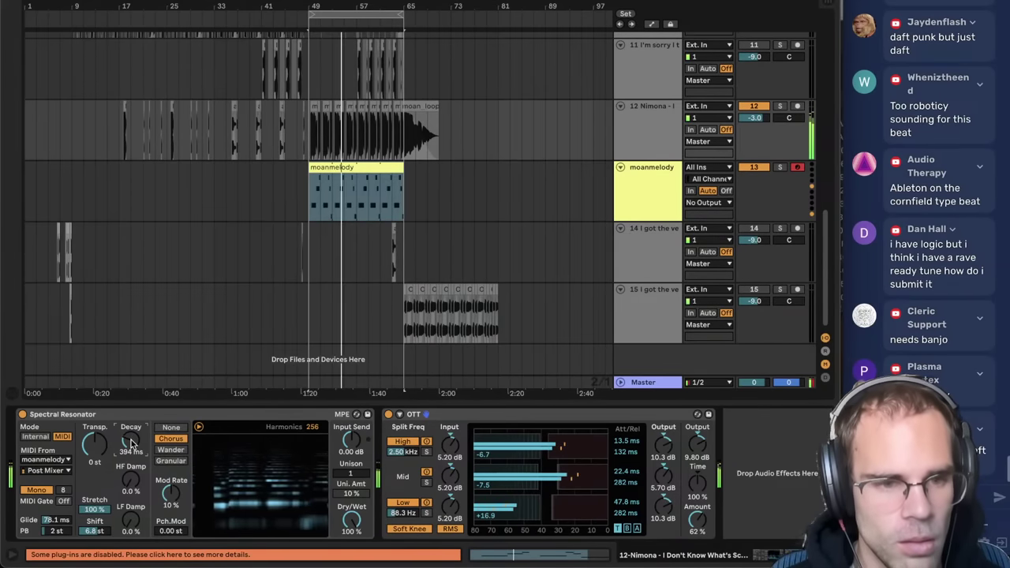
- Insert ValhallaShimmer between Spectral Resonator and OTT, load the ConcertHall preset with mix at 0.22, and lower the Nimona track to -4.9 dB
{"action": "key", "text": "super+f"}
{"action": "type", "text": "shimmer"}
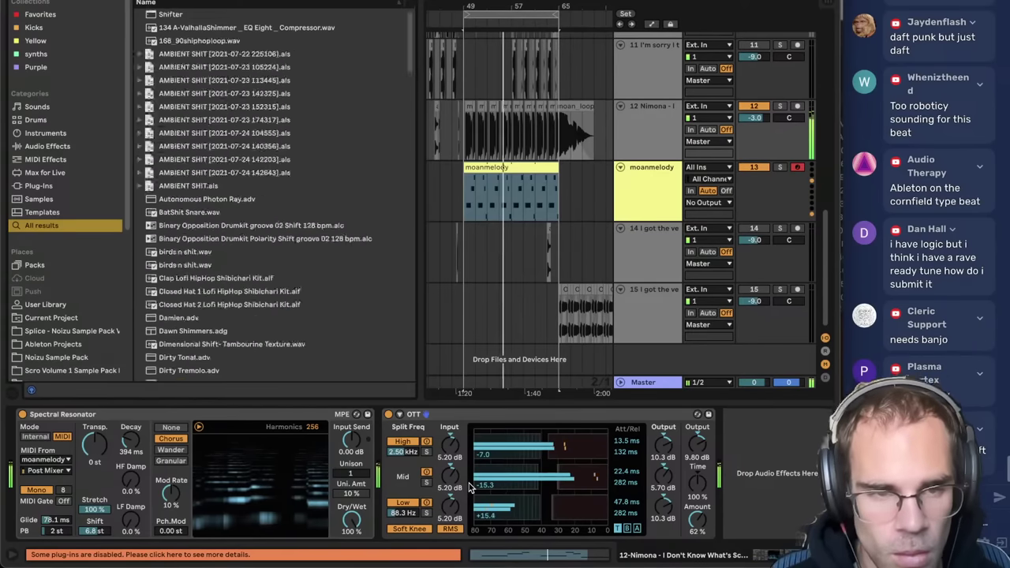
{"action": "double_click", "coordinate": [187, 225]}
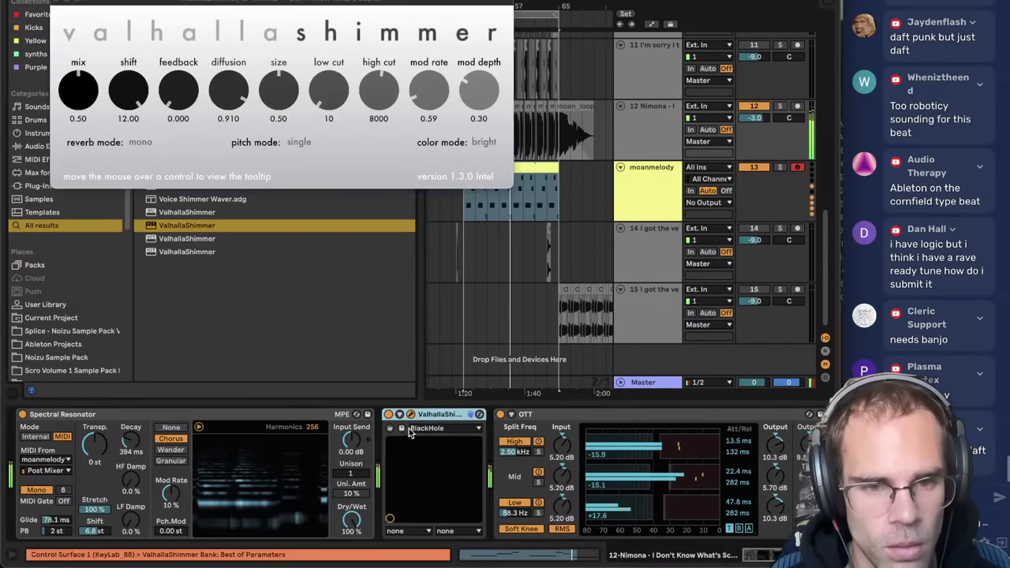
{"action": "left_click", "coordinate": [431, 428]}
{"action": "left_click", "coordinate": [430, 450]}
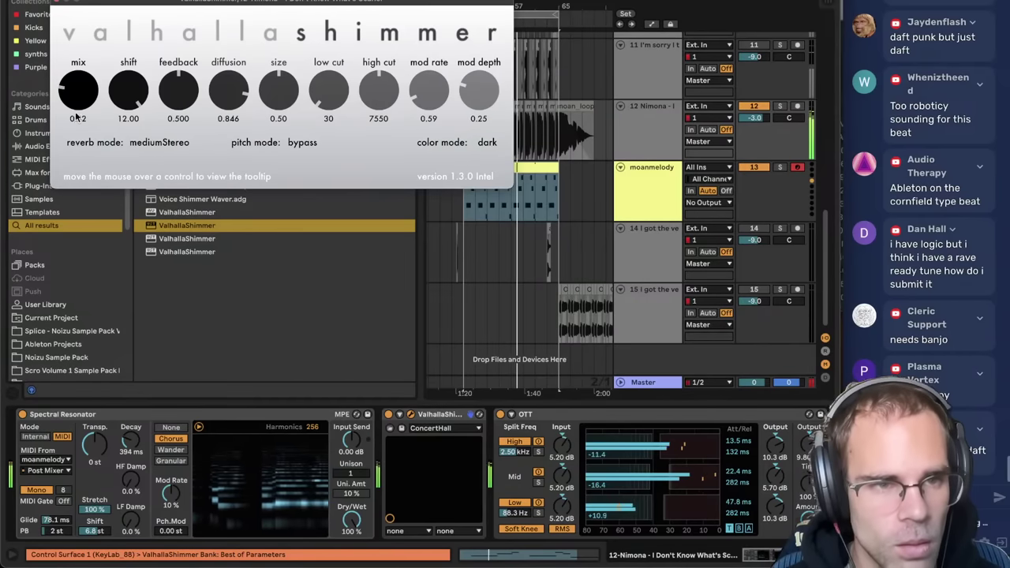
{"action": "left_click", "coordinate": [59, 3]}
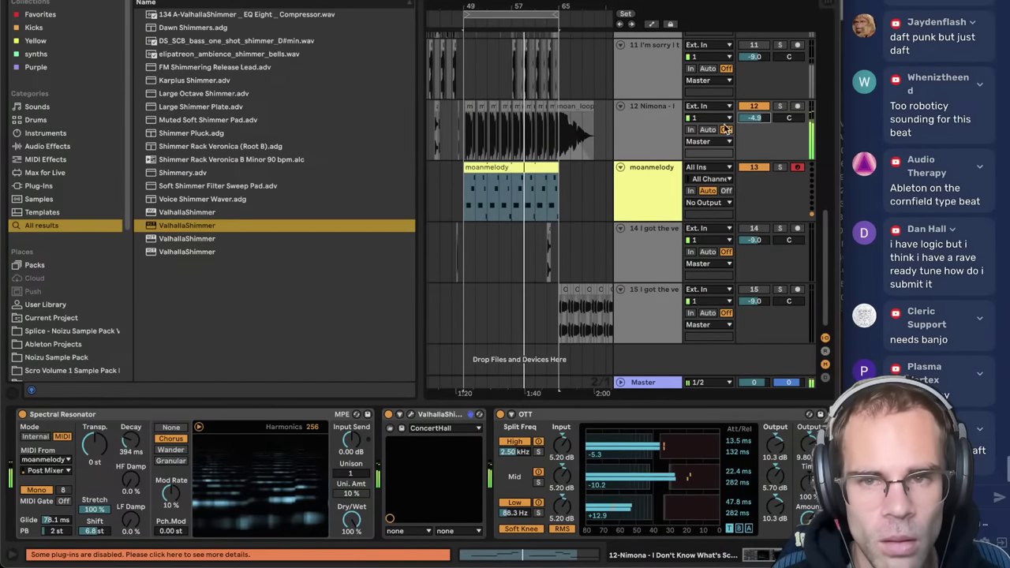
- Reset Spectral Resonator's Stretch to 0 %, compare the Nimona track on and off, and lower its volume to -6.0 dB
{"action": "double_click", "coordinate": [94, 509]}
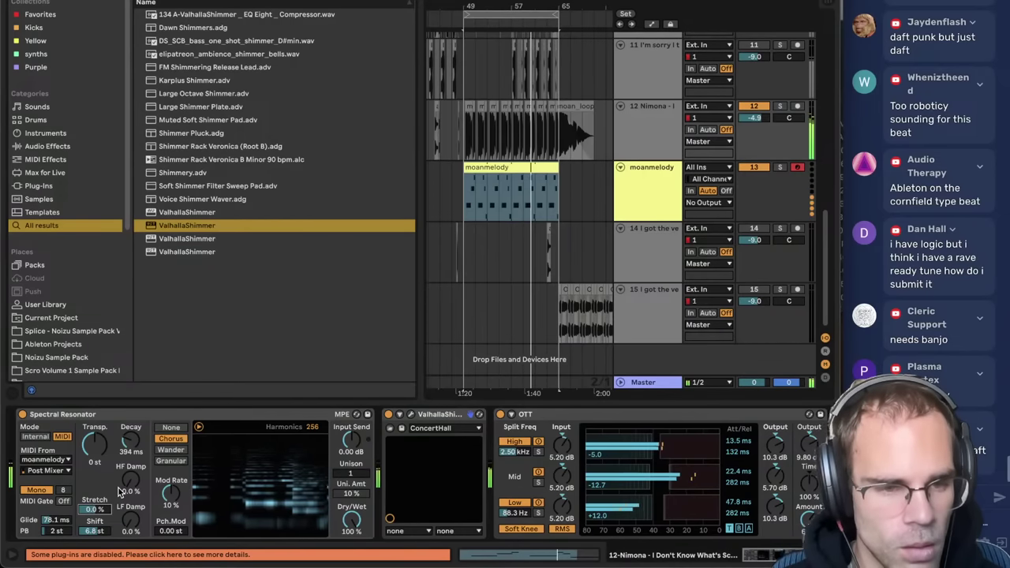
{"action": "left_click", "coordinate": [754, 106]}
{"action": "left_click", "coordinate": [754, 106]}
{"action": "left_click", "coordinate": [754, 106]}
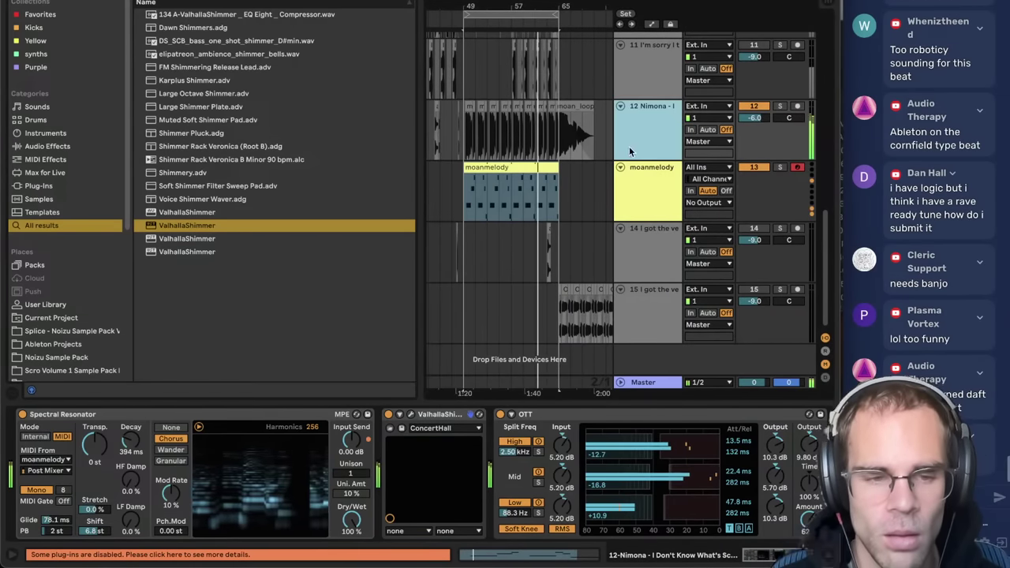
- Set OTT's High output to 0.00 dB, Low output to -24.0 dB and Amount to 47 %, and the Nimona track's volume to -5.2 dB
{"action": "left_click", "coordinate": [410, 414]}
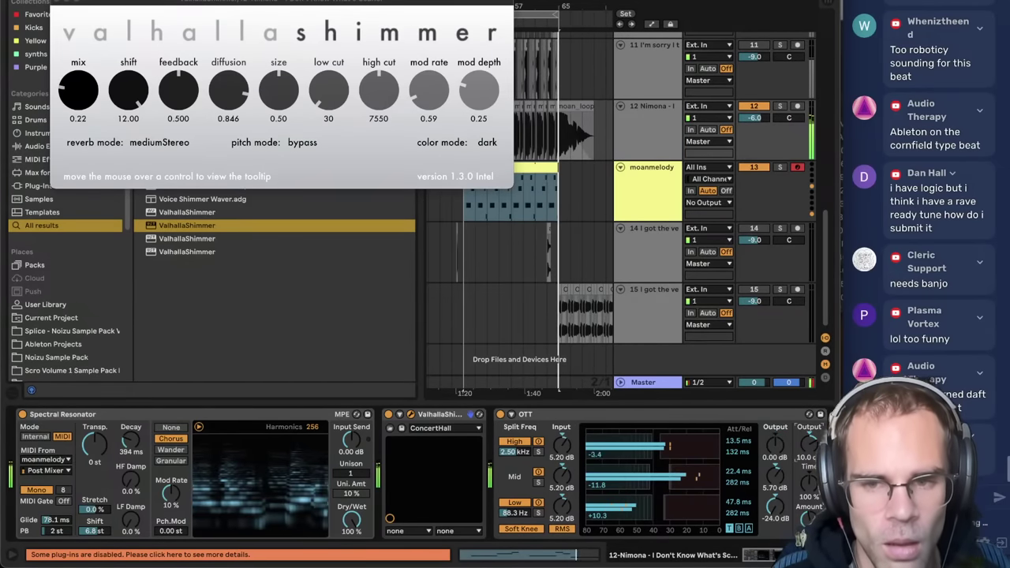
{"action": "left_click", "coordinate": [638, 118]}
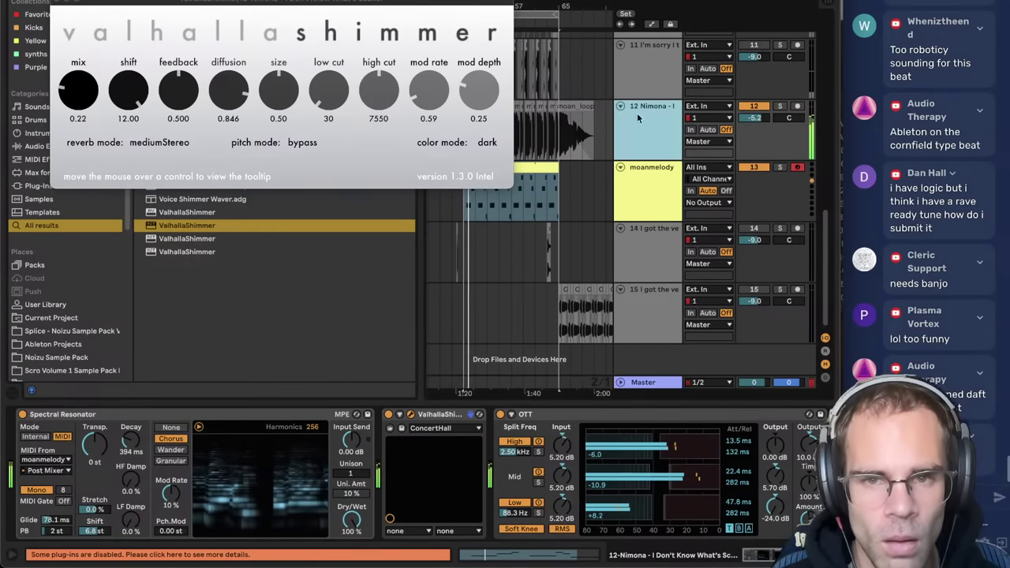
{"action": "left_click", "coordinate": [55, 4]}
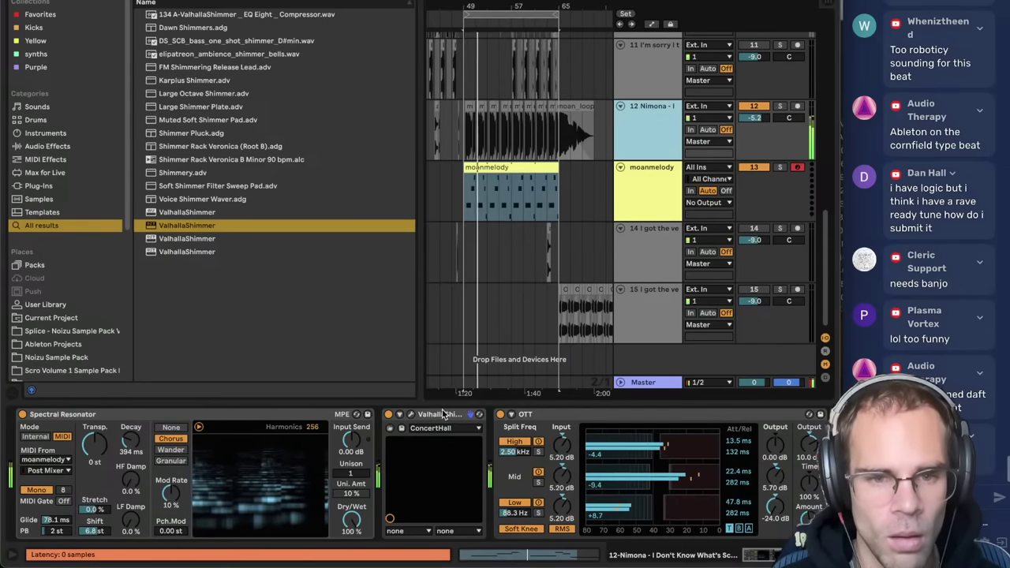
{"action": "left_click", "coordinate": [411, 416]}
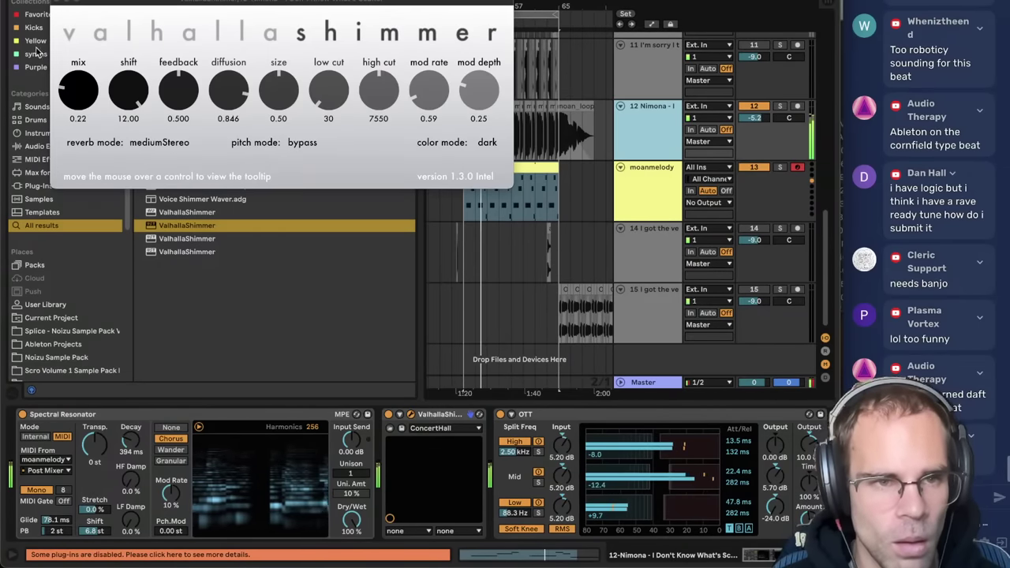
{"action": "left_click", "coordinate": [55, 3]}
- Insert SketchCassette II at the end of the Nimona chain, test its NR Comp. switch, adjust saturation and output, and set the track to -6.2 dB
{"action": "key", "text": "super+f"}
{"action": "type", "text": "sketch"}
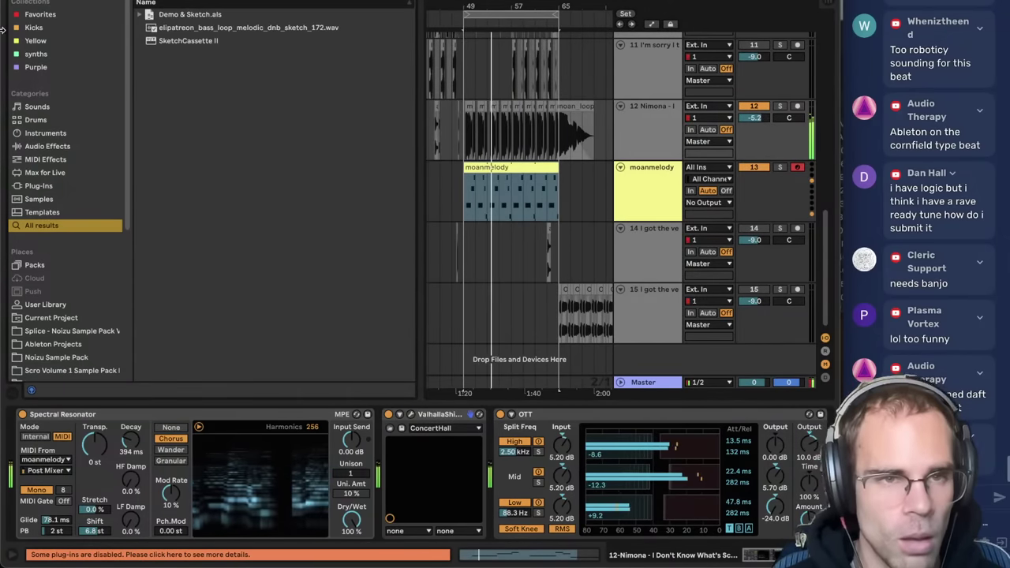
{"action": "left_click", "coordinate": [167, 44]}
{"action": "double_click", "coordinate": [167, 42]}
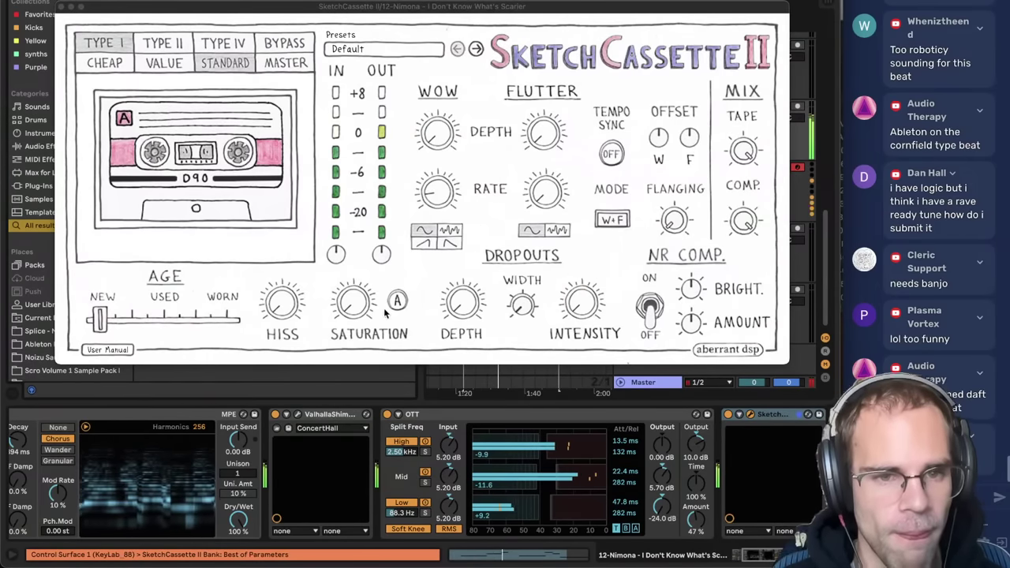
{"action": "left_click", "coordinate": [653, 312]}
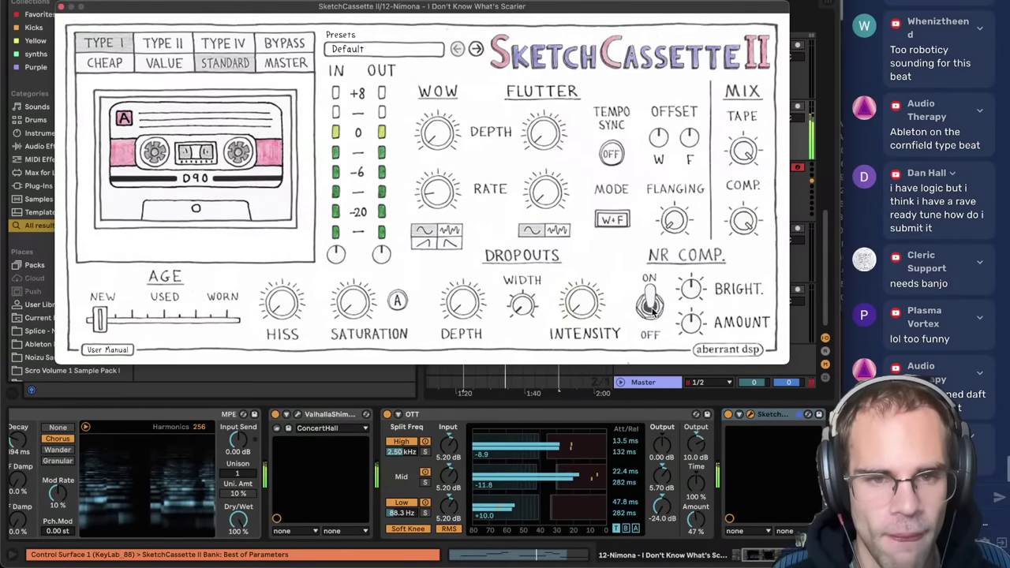
{"action": "left_click", "coordinate": [652, 310]}
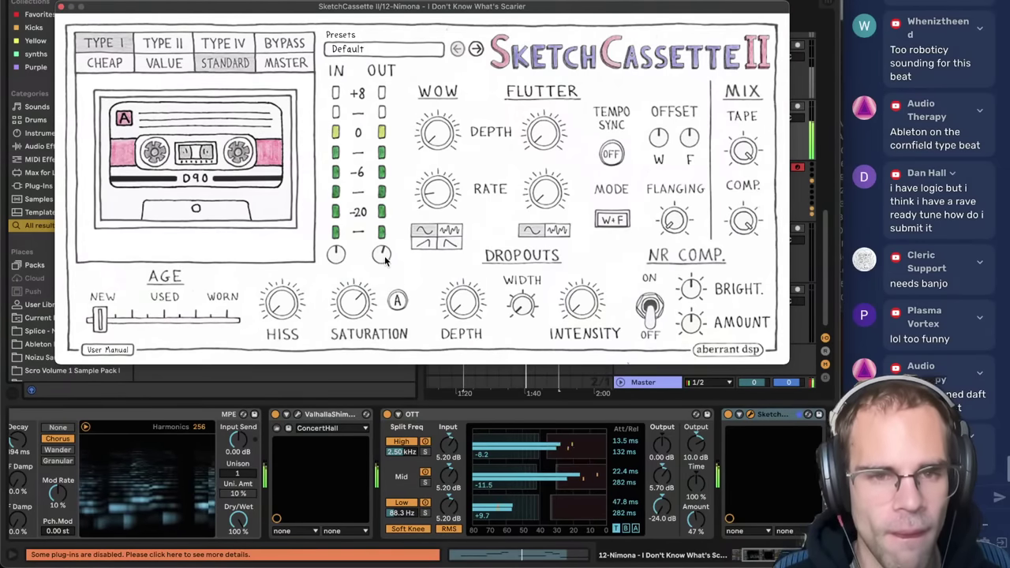
{"action": "left_click", "coordinate": [62, 7]}
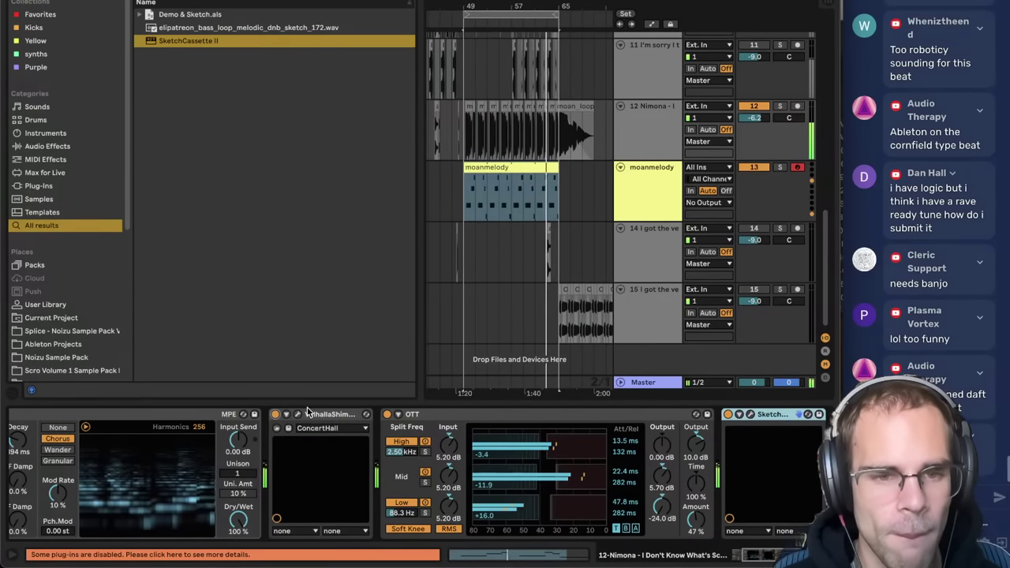
- Move ValhallaShimmer to between OTT and SketchCassette II, lower its mix to 0.20, and hide the browser
{"action": "left_click_drag", "start_coordinate": [308, 412], "coordinate": [644, 416]}
{"action": "left_click", "coordinate": [638, 415]}
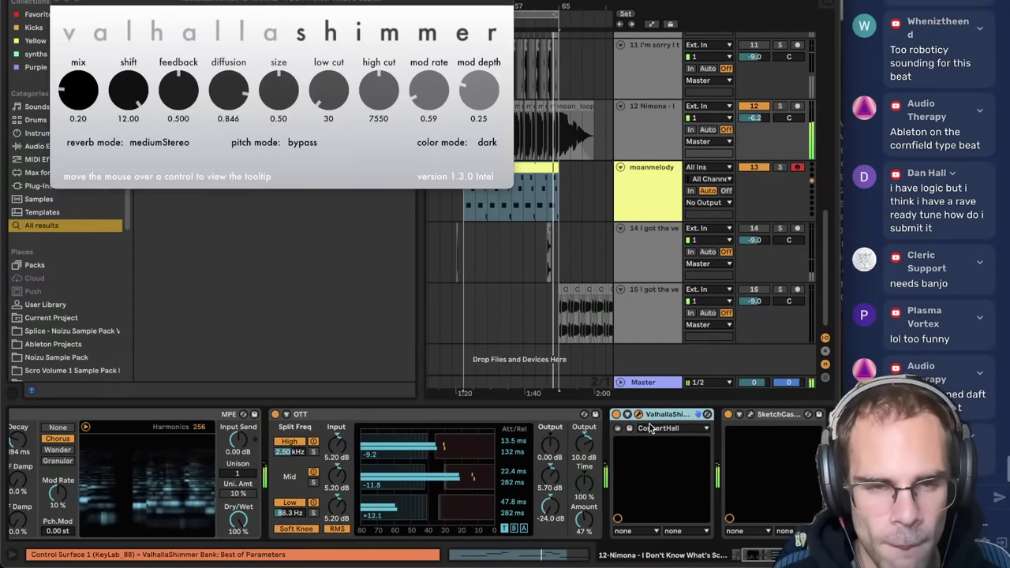
{"action": "left_click", "coordinate": [56, 2]}
{"action": "key", "text": "super+alt+b"}
- Lower the Nimona track's volume to -6.8 dB against the rest of the mix
{"action": "scroll", "coordinate": [253, 199], "scroll_direction": "left", "scroll_amount": 5}
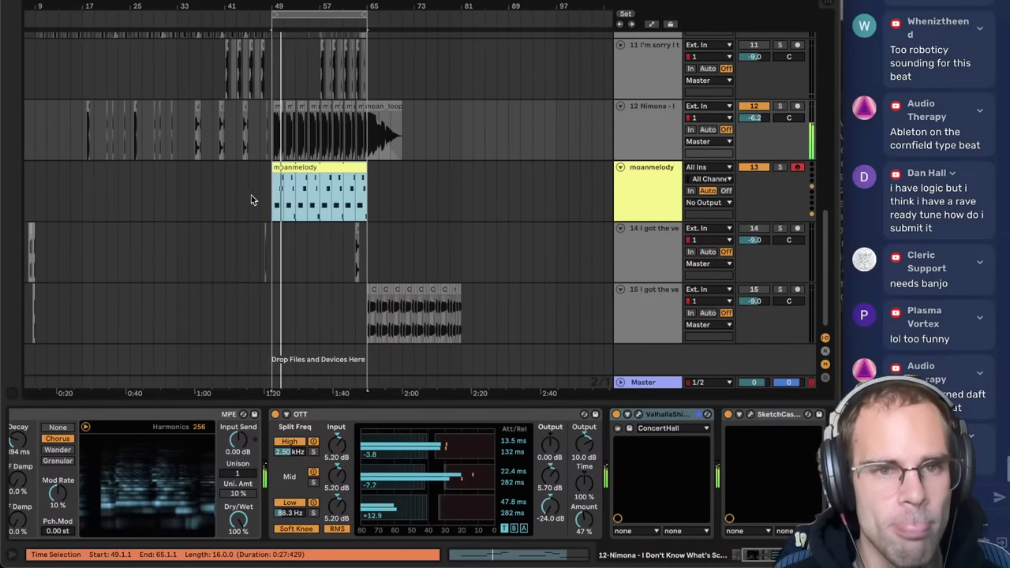
{"action": "left_click", "coordinate": [315, 168]}
{"action": "scroll", "coordinate": [316, 169], "scroll_direction": "up", "scroll_amount": 5}
{"action": "left_click", "coordinate": [745, 293]}
{"action": "left_click_drag", "start_coordinate": [749, 288], "coordinate": [748, 291]}
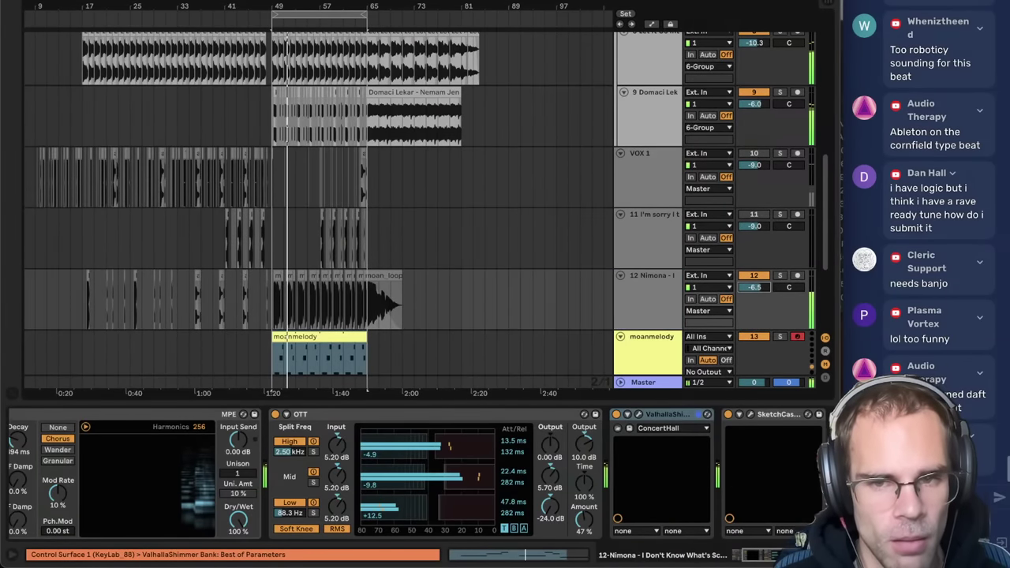
{"action": "left_click", "coordinate": [655, 314]}
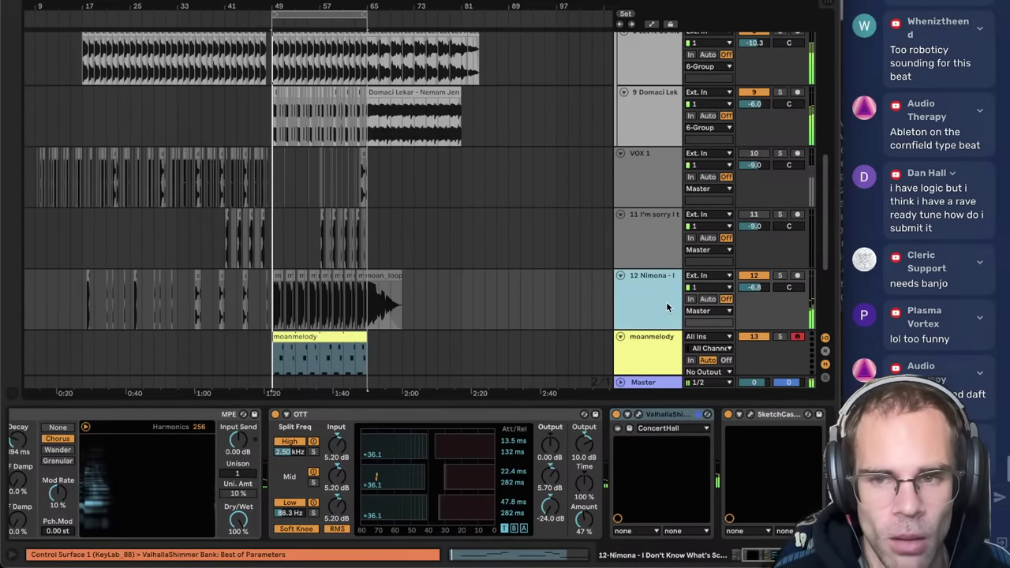
- Examine the device chains of the Domaci Lekar, VOX 1 and "I'm sorry I tried to trick you" tracks
{"action": "scroll", "coordinate": [655, 314], "scroll_direction": "up", "scroll_amount": 1}
{"action": "left_click", "coordinate": [628, 137]}
{"action": "left_click", "coordinate": [632, 185]}
{"action": "left_click", "coordinate": [633, 238]}
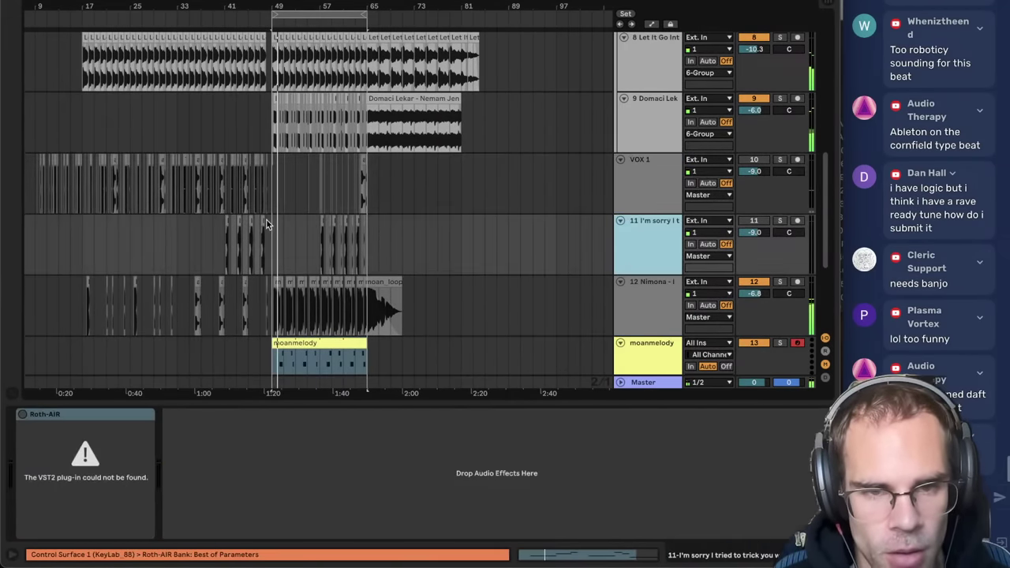
- Place the insert marker at bar 57, widen the track headers to show longer names, and select track 11
{"action": "left_click", "coordinate": [321, 243]}
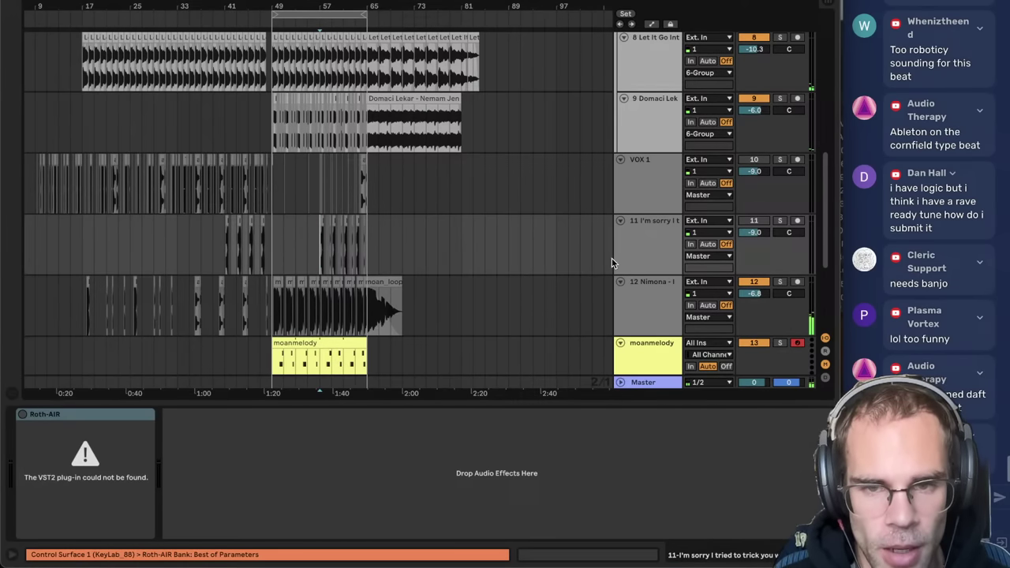
{"action": "left_click_drag", "start_coordinate": [613, 259], "coordinate": [484, 261]}
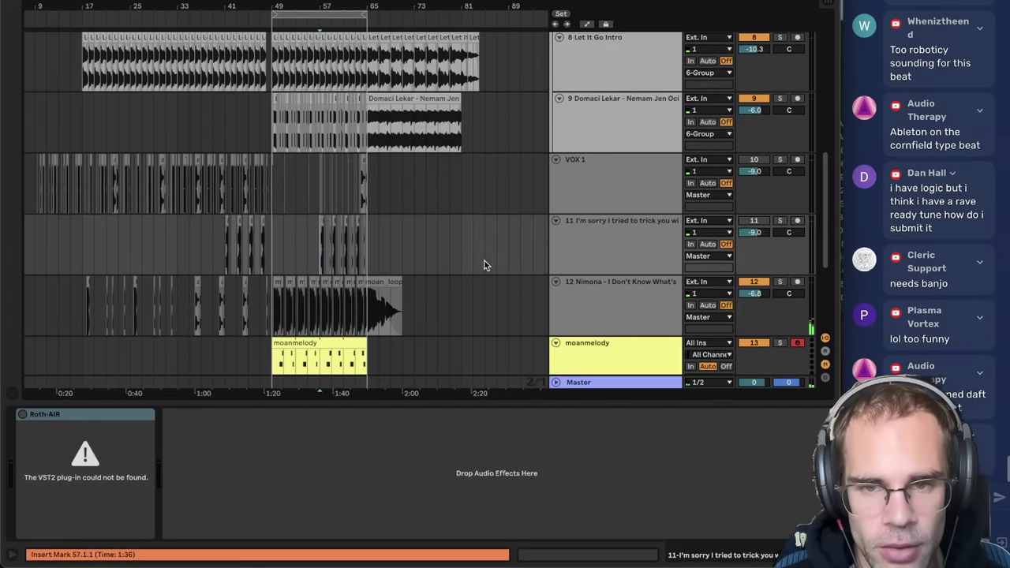
{"action": "left_click", "coordinate": [653, 240]}
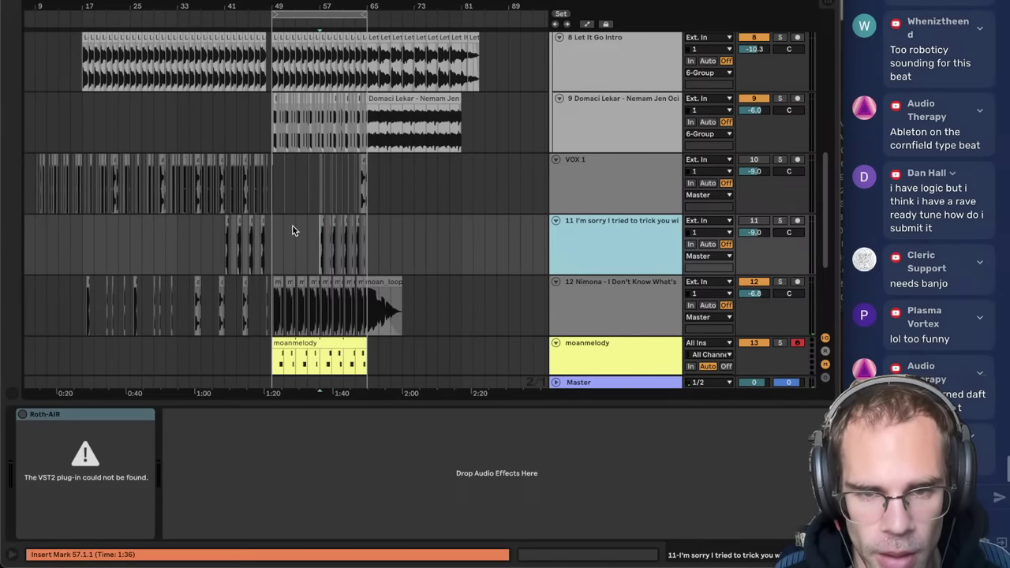
- Widen track 11 in the Session View mixer to read its full name, and return to the Arrangement View
{"action": "left_click", "coordinate": [414, 240]}
{"action": "key", "text": "space"}
{"action": "key", "text": "Tab"}
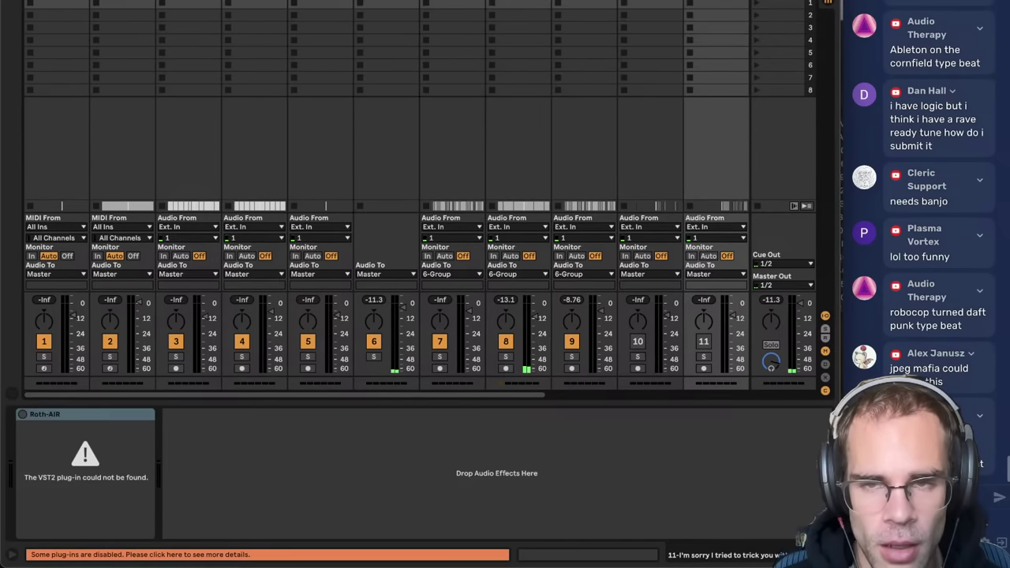
{"action": "left_click_drag", "start_coordinate": [508, 395], "coordinate": [594, 401]}
{"action": "left_click_drag", "start_coordinate": [685, 1], "coordinate": [739, 1]}
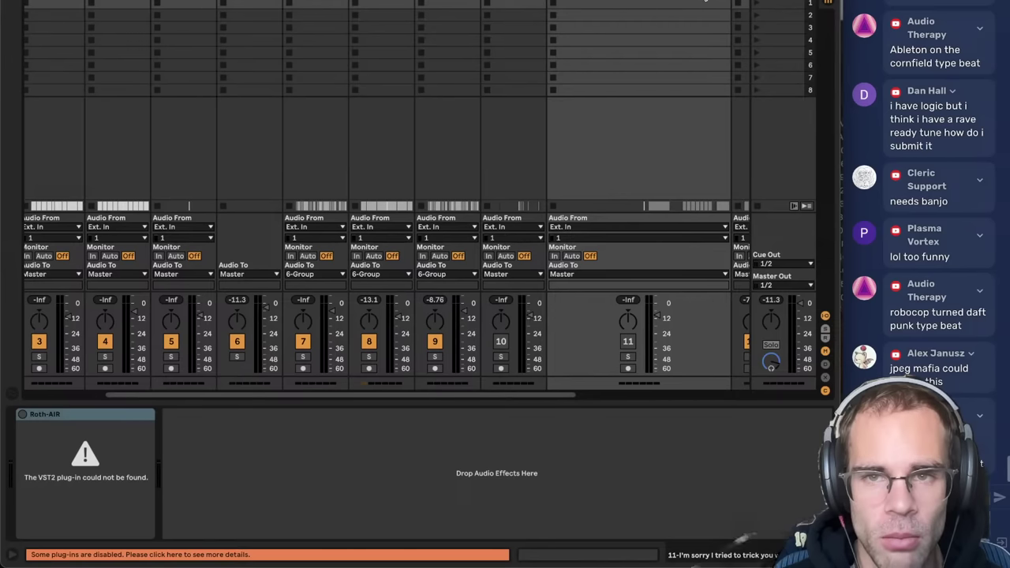
{"action": "left_click", "coordinate": [701, 3]}
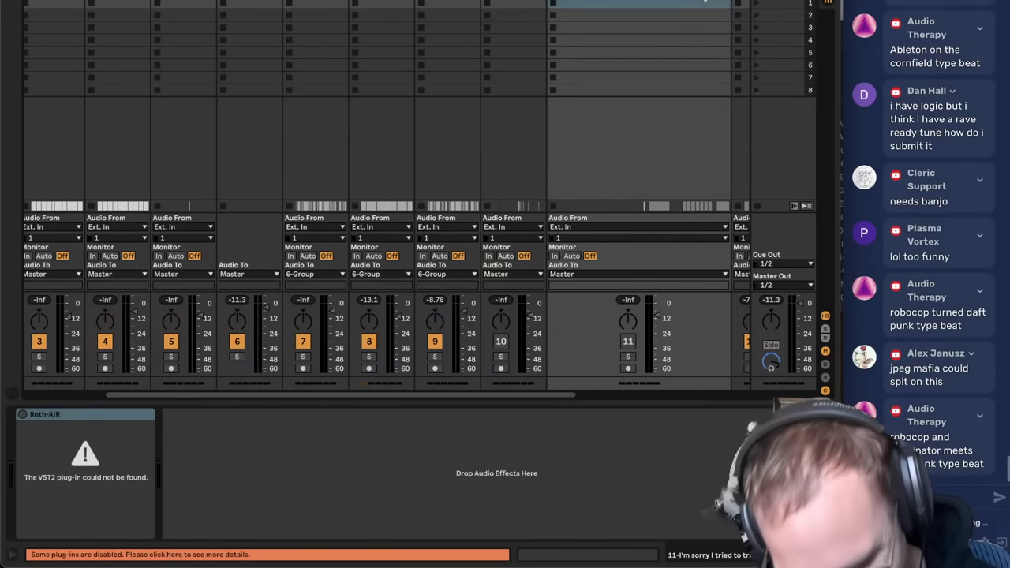
{"action": "key", "text": "Tab"}
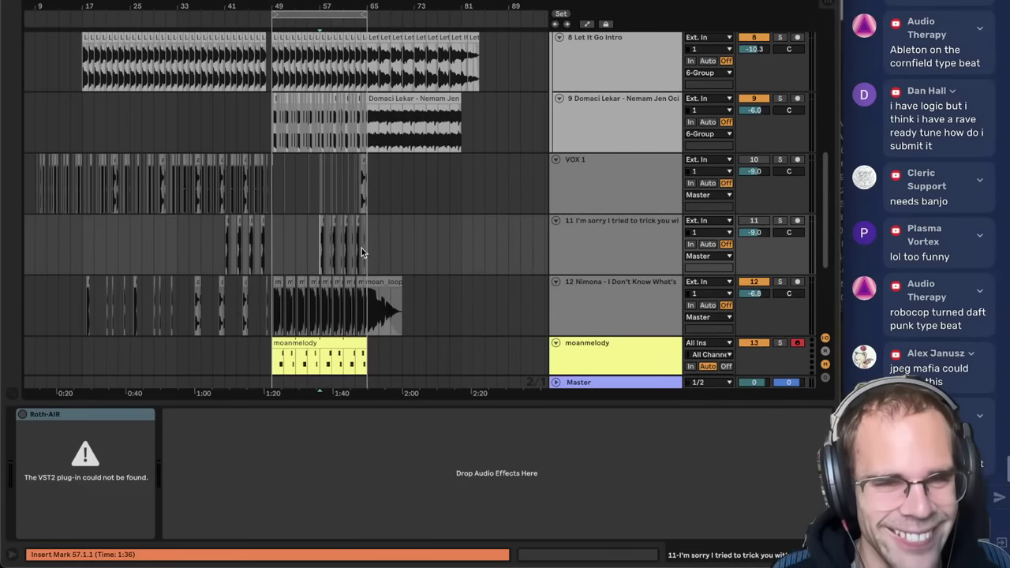
- Solo the "I'm sorry I tried to trick you" track and listen to its clips from bar 57
{"action": "left_click", "coordinate": [781, 222]}
{"action": "key", "text": "space"}
{"action": "left_click", "coordinate": [644, 249]}
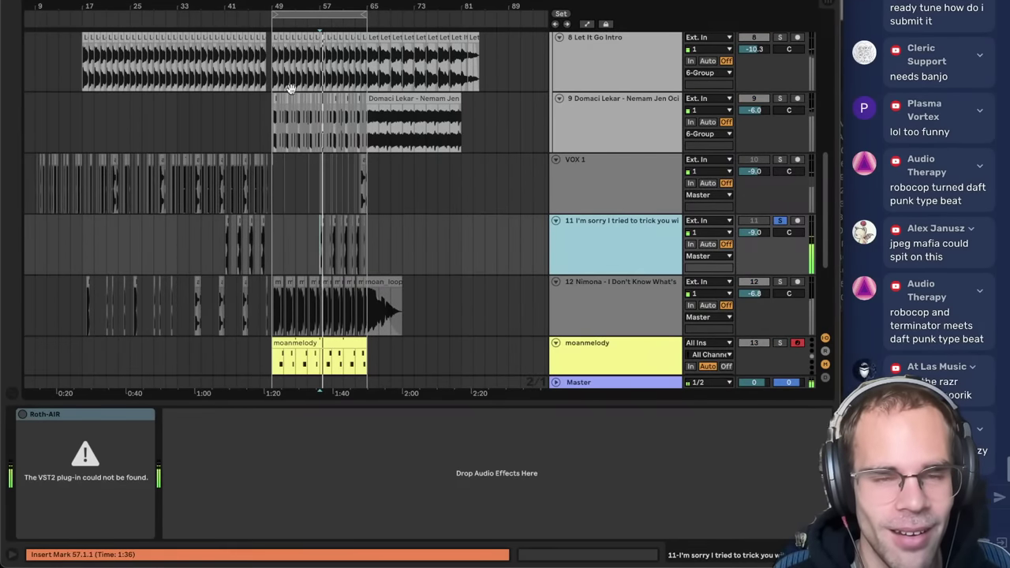
{"action": "left_click_drag", "start_coordinate": [320, 6], "coordinate": [197, 56]}
{"action": "scroll", "coordinate": [500, 239], "scroll_direction": "left", "scroll_amount": 5}
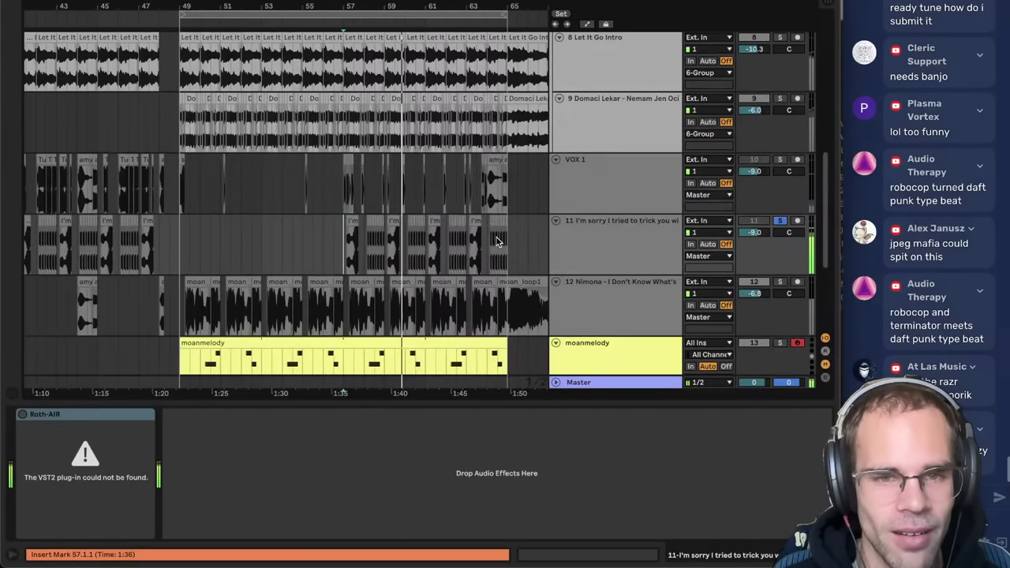
{"action": "left_click", "coordinate": [574, 243]}
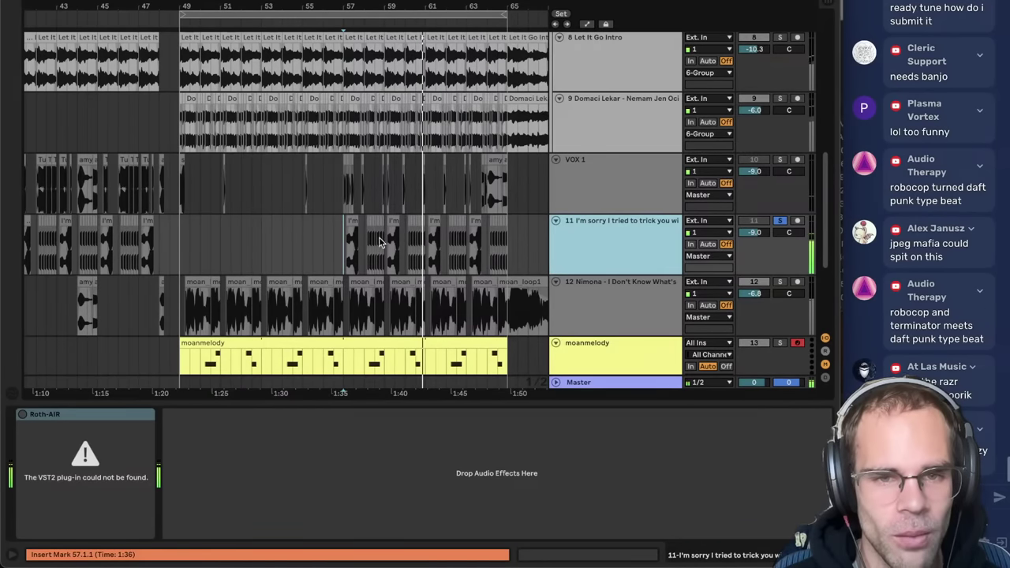
- Extend the "I'm sorry I tried to trick you" clip at bar 57 over about three bars and move it to bar 49
{"action": "key", "text": "space"}
{"action": "left_click_drag", "start_coordinate": [359, 228], "coordinate": [513, 224]}
{"action": "key", "text": "space"}
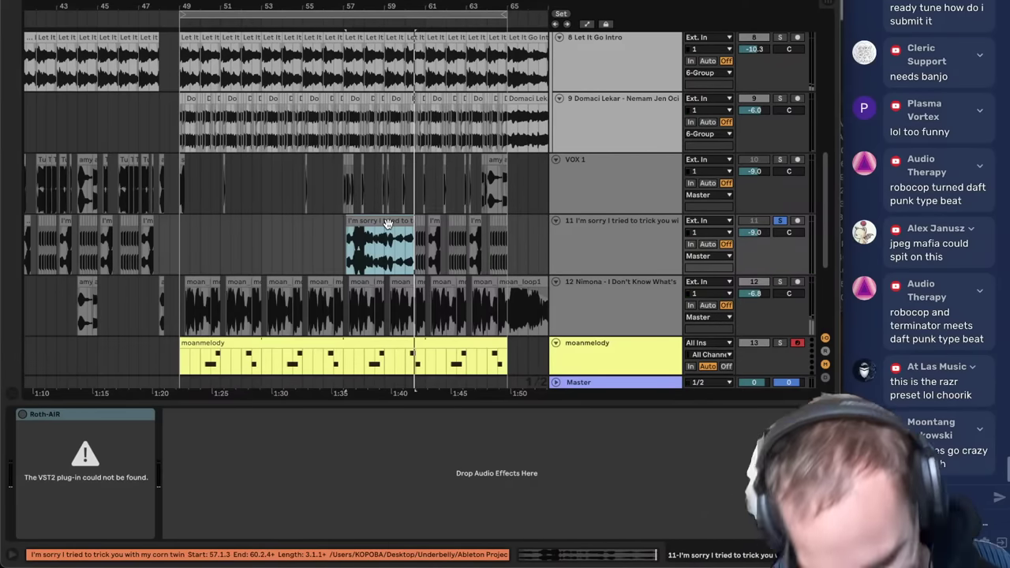
{"action": "left_click_drag", "start_coordinate": [375, 224], "coordinate": [219, 225]}
- Take the "I'm sorry I tried to trick you" track out of solo and play the full mix from bar 49
{"action": "scroll", "coordinate": [664, 233], "scroll_direction": "down", "scroll_amount": 3}
{"action": "left_click", "coordinate": [777, 153]}
{"action": "left_click", "coordinate": [602, 289]}
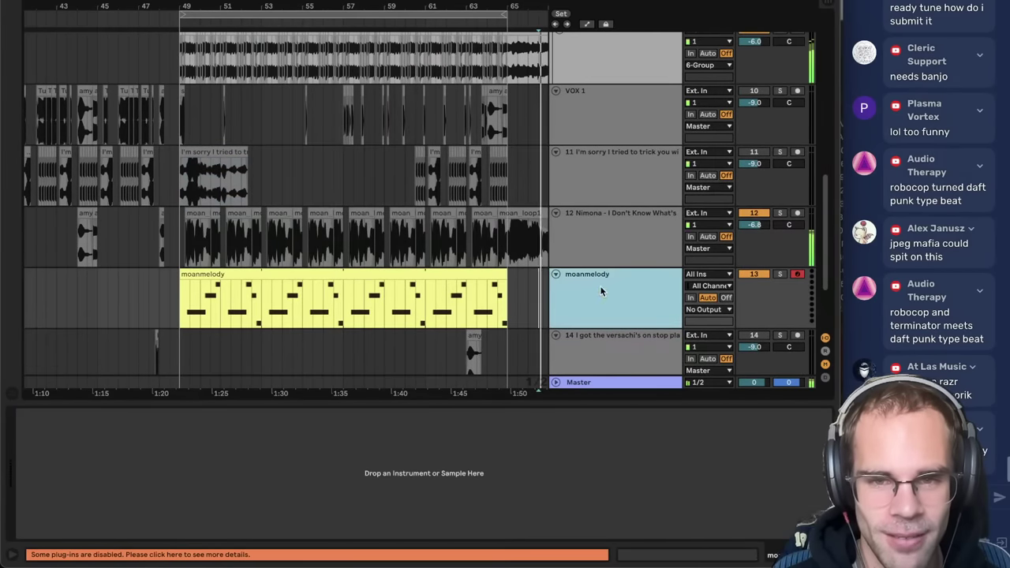
{"action": "left_click", "coordinate": [598, 240]}
{"action": "left_click", "coordinate": [184, 214]}
{"action": "left_click", "coordinate": [181, 215]}
{"action": "key", "text": "space"}
{"action": "key", "text": "space"}
- Check the SketchCassette II settings on the Nimona track and lower the track's volume to -7.2 dB
{"action": "left_click", "coordinate": [620, 259]}
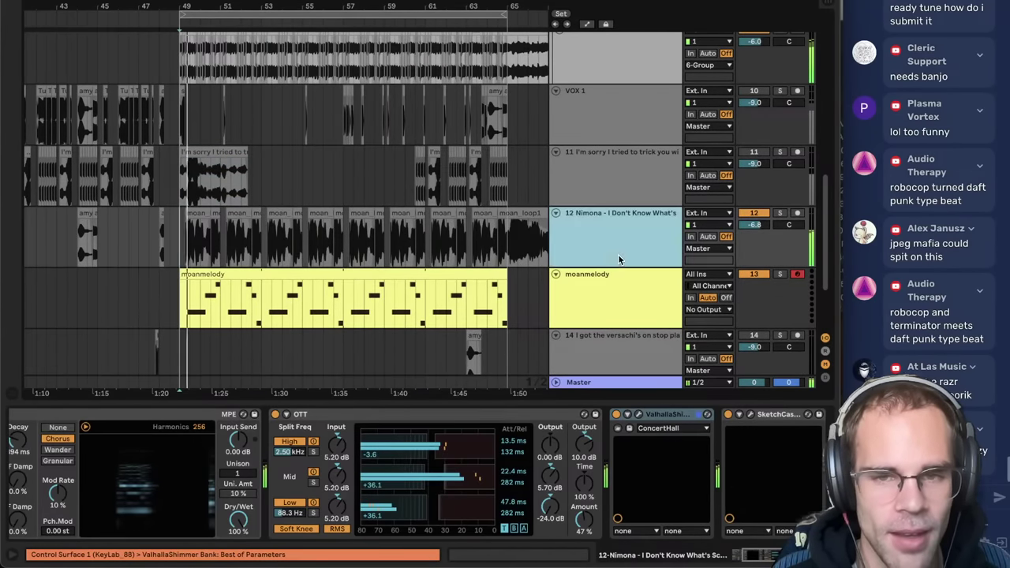
{"action": "left_click", "coordinate": [640, 288]}
{"action": "left_click", "coordinate": [705, 249]}
{"action": "left_click", "coordinate": [653, 289]}
{"action": "left_click", "coordinate": [636, 250]}
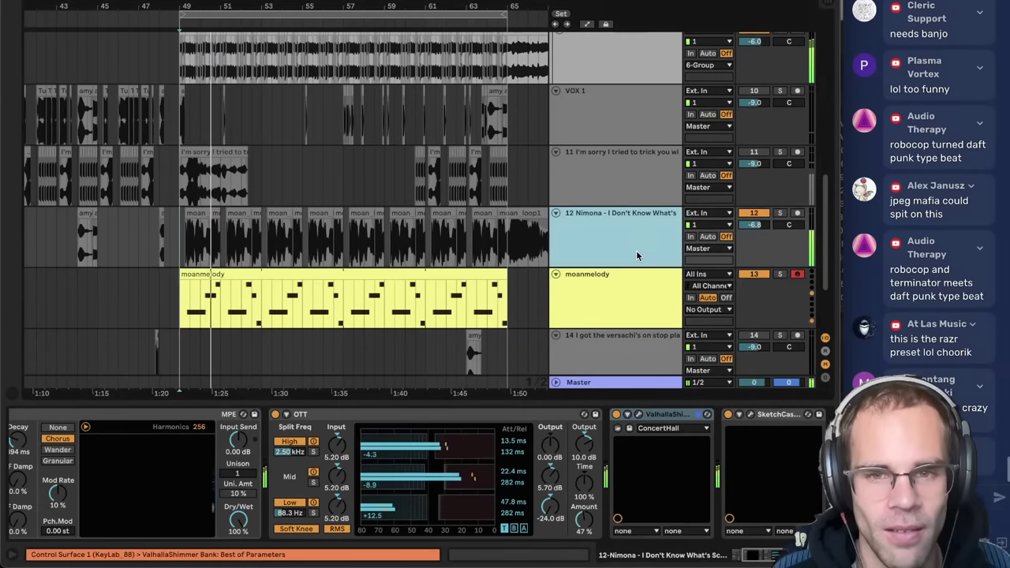
{"action": "left_click", "coordinate": [749, 416]}
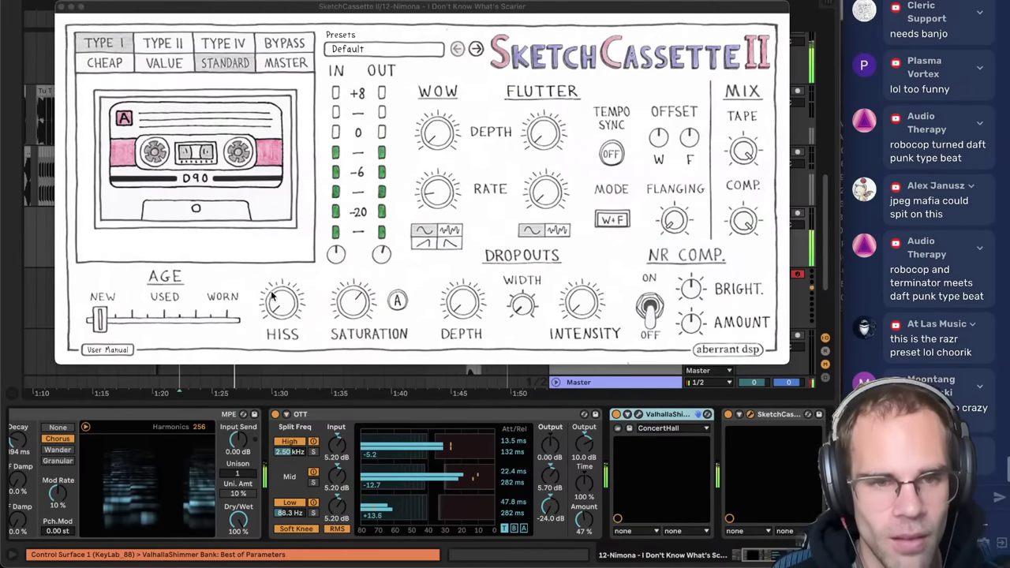
{"action": "left_click", "coordinate": [61, 6]}
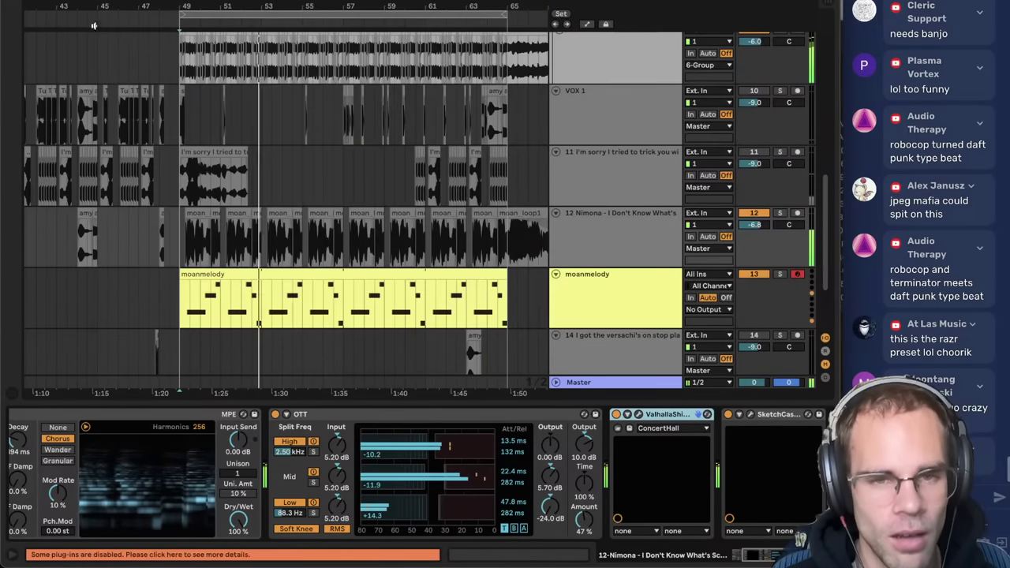
{"action": "left_click", "coordinate": [638, 240]}
{"action": "left_click_drag", "start_coordinate": [756, 225], "coordinate": [756, 229]}
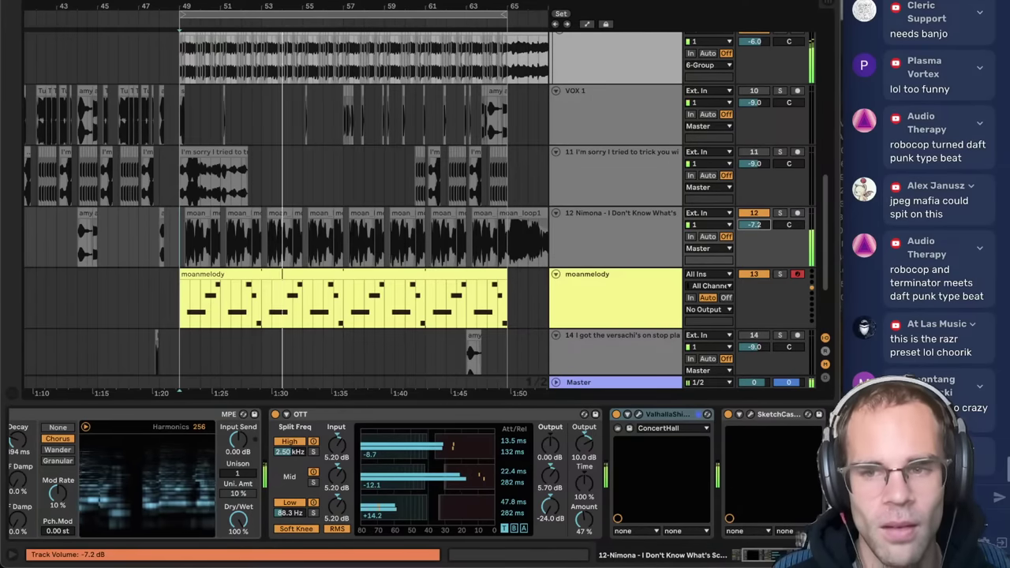
- Activate the "I'm sorry I tried to trick you" track and raise its volume to -5.3 dB against the mix
{"action": "left_click", "coordinate": [588, 241]}
{"action": "scroll", "coordinate": [579, 245], "scroll_direction": "up", "scroll_amount": 1}
{"action": "left_click", "coordinate": [588, 230]}
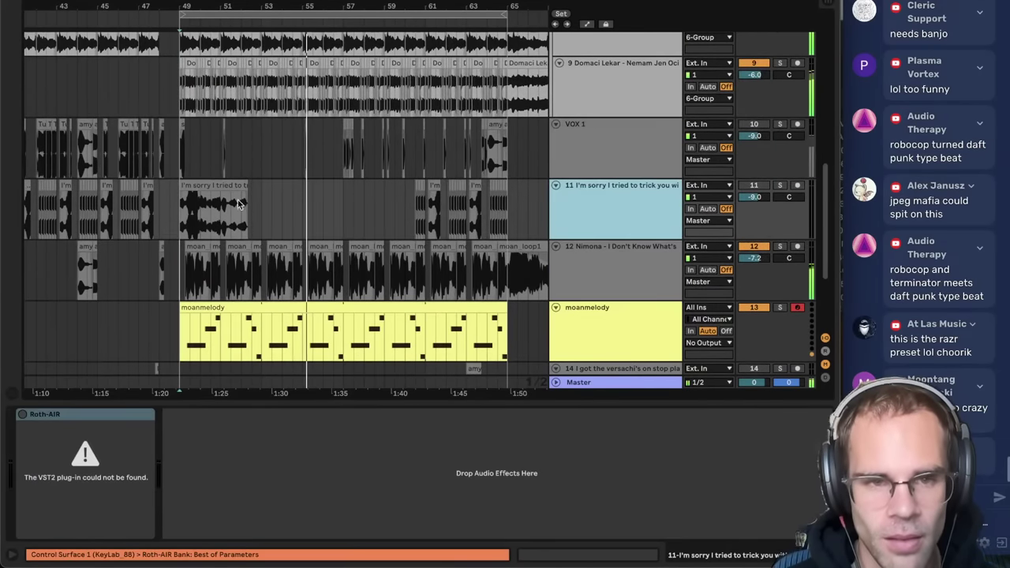
{"action": "left_click", "coordinate": [211, 181]}
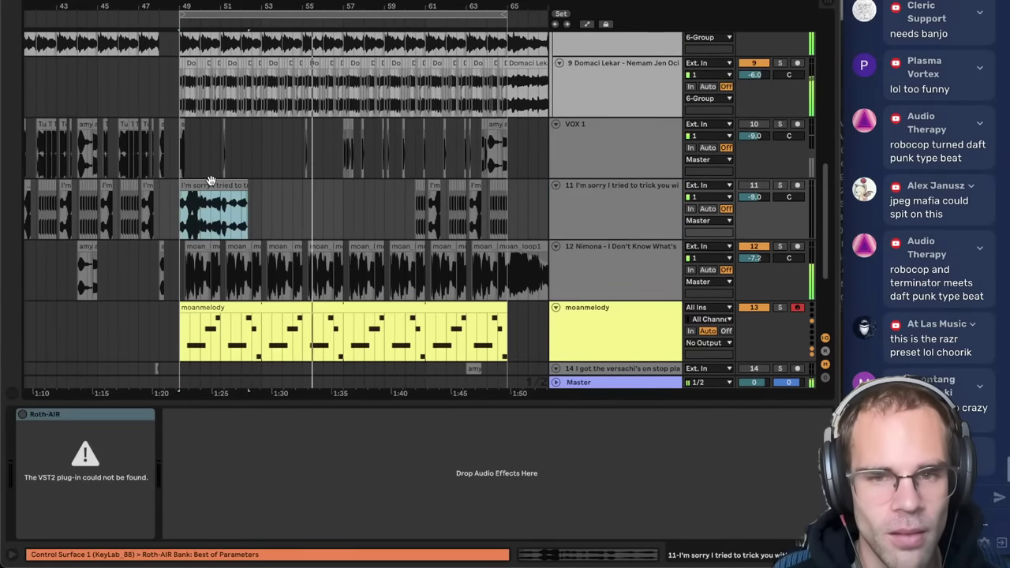
{"action": "left_click", "coordinate": [616, 218]}
{"action": "key", "text": "space"}
{"action": "left_click", "coordinate": [758, 186]}
{"action": "left_click", "coordinate": [625, 204]}
{"action": "key", "text": "space"}
{"action": "left_click_drag", "start_coordinate": [756, 198], "coordinate": [750, 202]}
{"action": "left_click", "coordinate": [647, 214]}
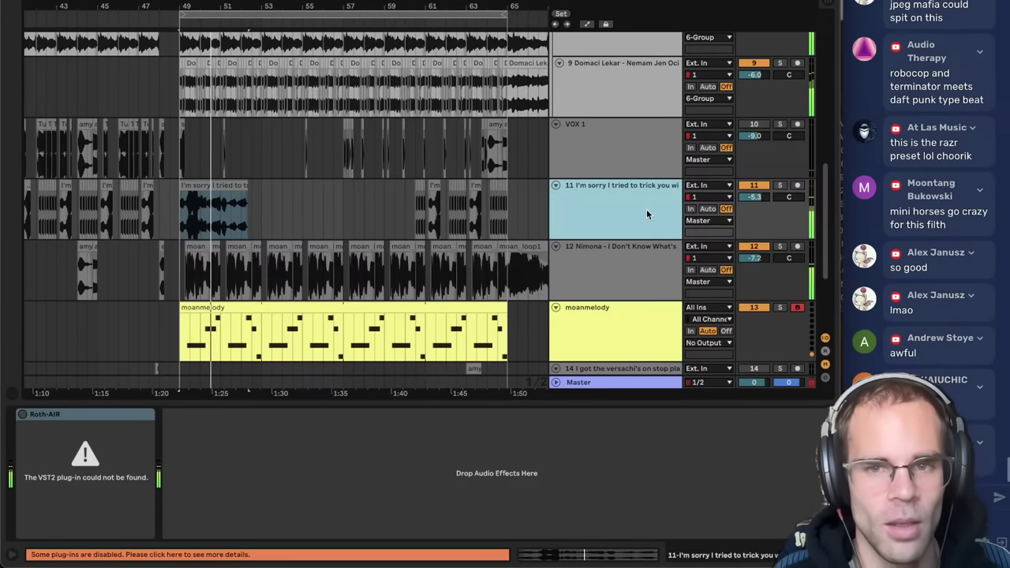
- Solo the "I'm sorry I tried to trick you" track, add MAutoPitch to its device chain, and hide the browser
{"action": "key", "text": "ctrl+alt+b"}
{"action": "left_click", "coordinate": [781, 186]}
{"action": "left_click", "coordinate": [640, 221]}
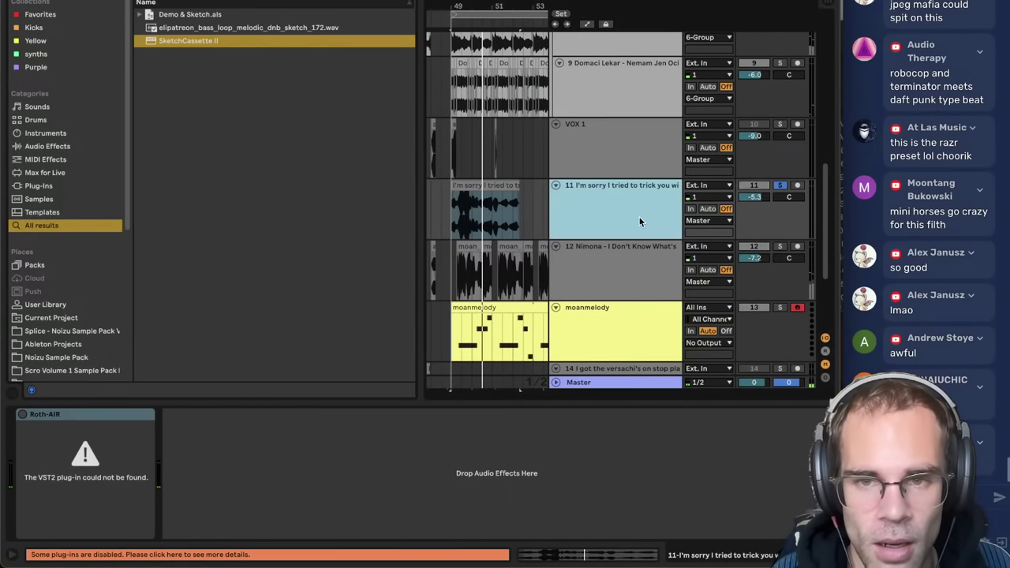
{"action": "key", "text": "super+f"}
{"action": "type", "text": "mauto"}
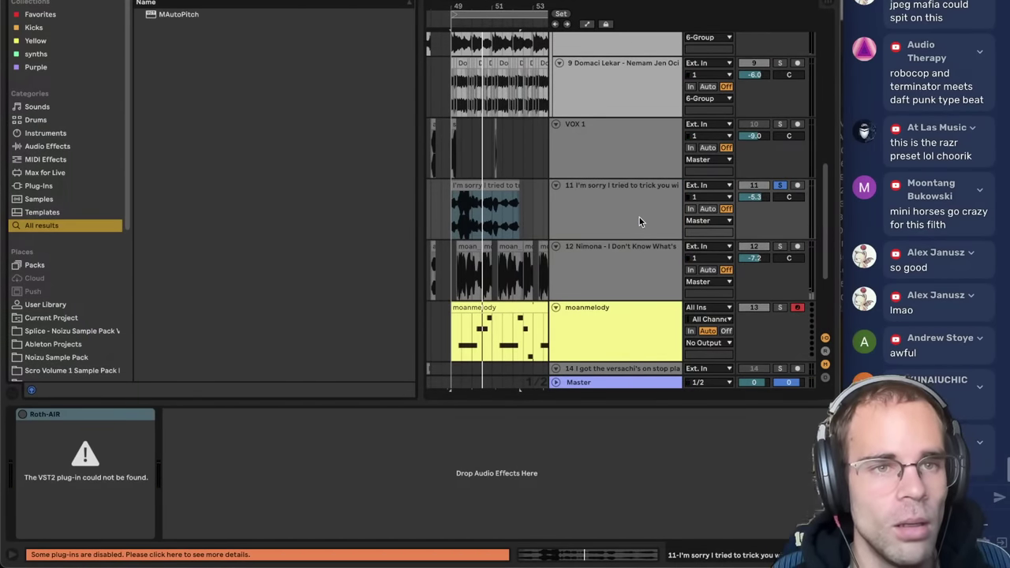
{"action": "key", "text": "Down"}
{"action": "key", "text": "Return"}
{"action": "key", "text": "super+alt+b"}
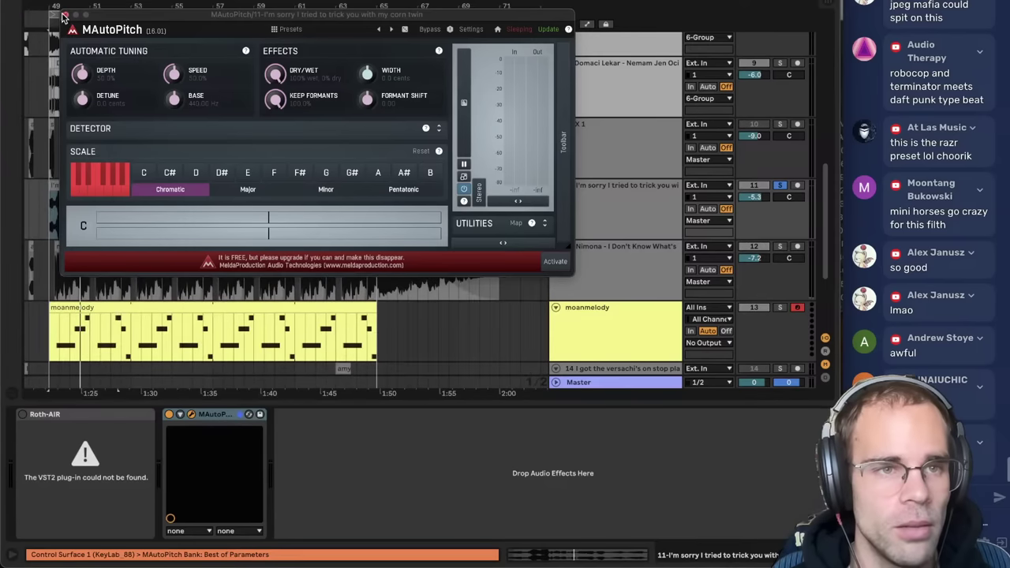
{"action": "left_click", "coordinate": [65, 14]}
- Inspect the punkbass part across bars 49 to 65, and return to the vocal track's device chain
{"action": "scroll", "coordinate": [158, 145], "scroll_direction": "up", "scroll_amount": 10}
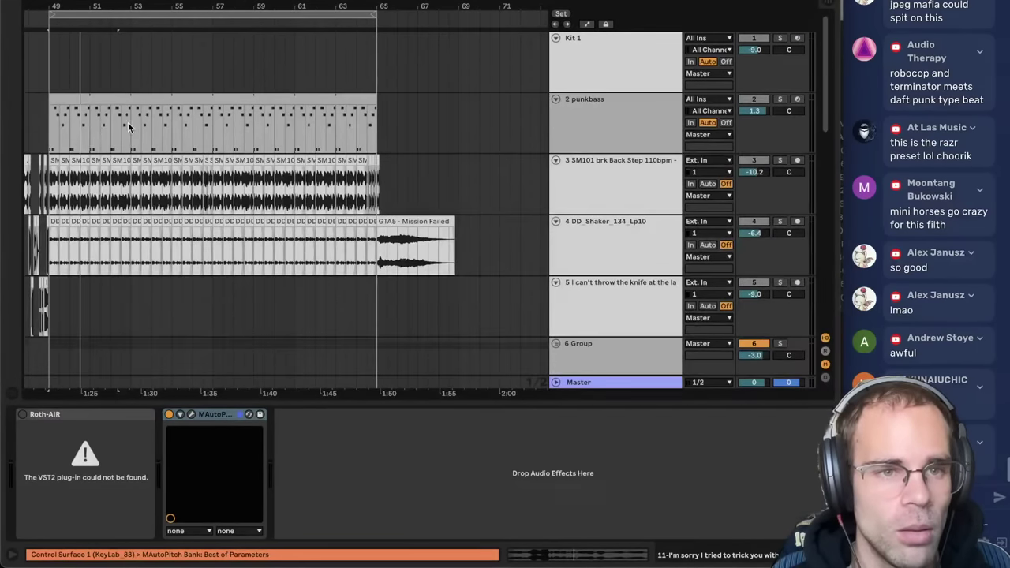
{"action": "double_click", "coordinate": [129, 126]}
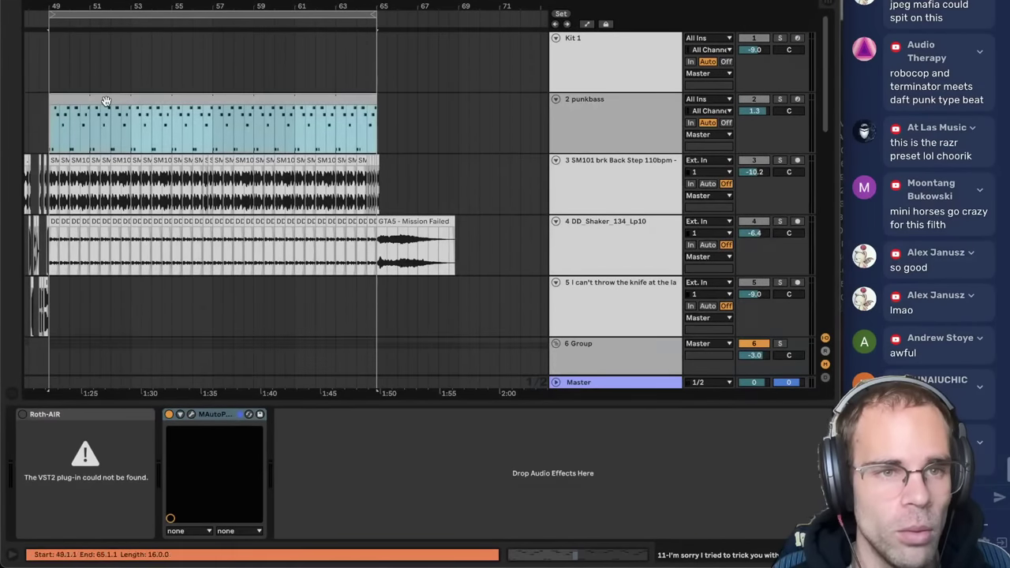
{"action": "key", "text": "shift+Tab"}
{"action": "scroll", "coordinate": [301, 296], "scroll_direction": "down", "scroll_amount": 10}
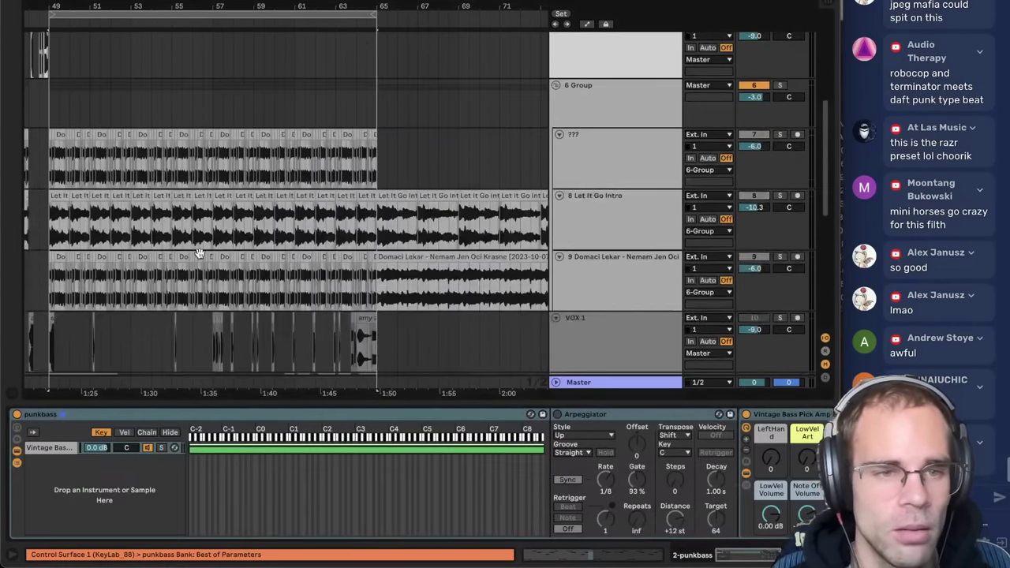
{"action": "left_click", "coordinate": [222, 243]}
{"action": "left_click", "coordinate": [227, 427]}
- Set MAutoPitch to the Pentatonic scale with a tuning depth of 100%, and close its window
{"action": "left_click", "coordinate": [191, 415]}
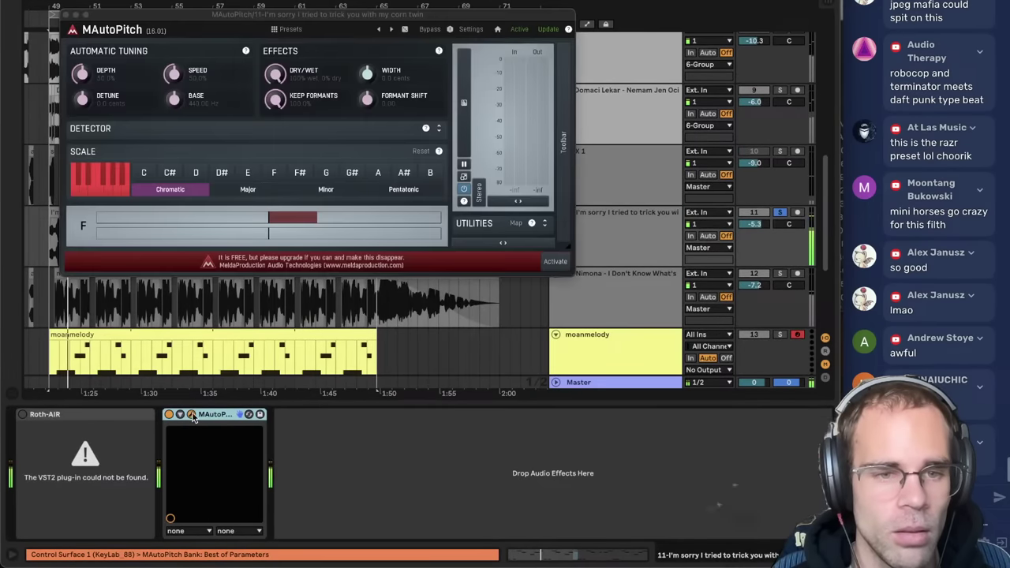
{"action": "left_click", "coordinate": [402, 194]}
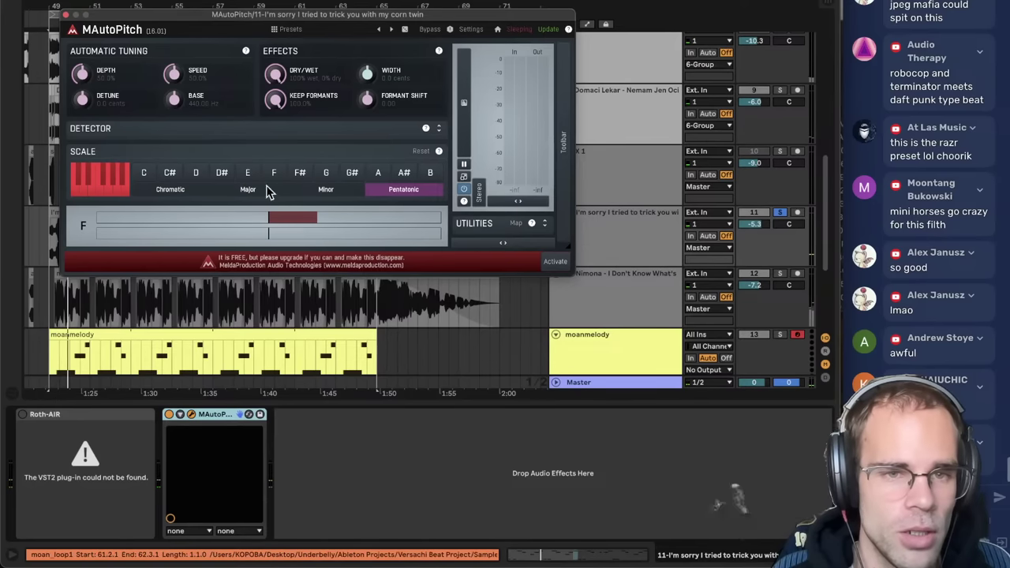
{"action": "key", "text": "space"}
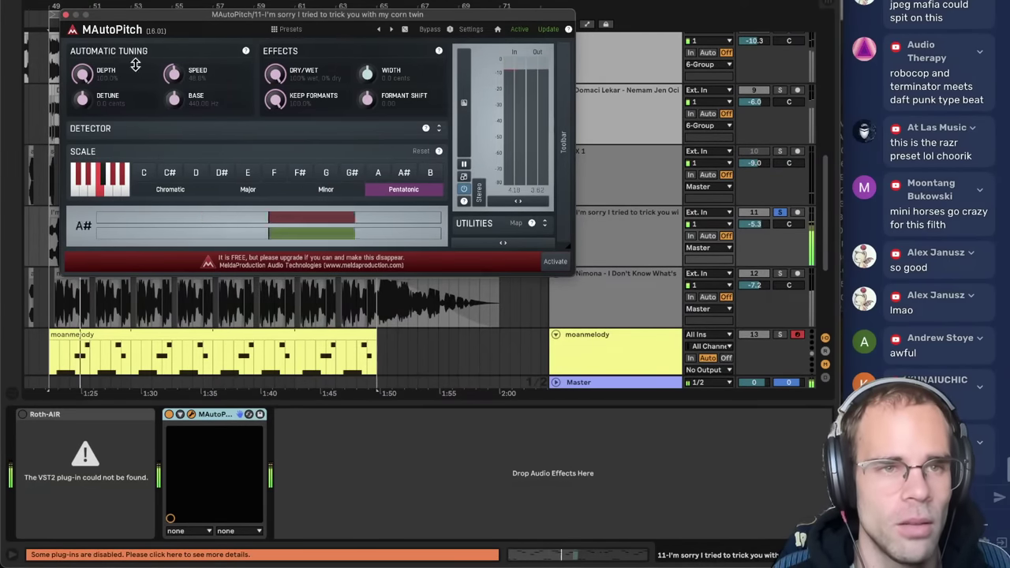
{"action": "left_click", "coordinate": [67, 16]}
- Turn off warping for the "I'm sorry I tried to trick you" clip at bar 49, and return to the track's devices
{"action": "double_click", "coordinate": [91, 229]}
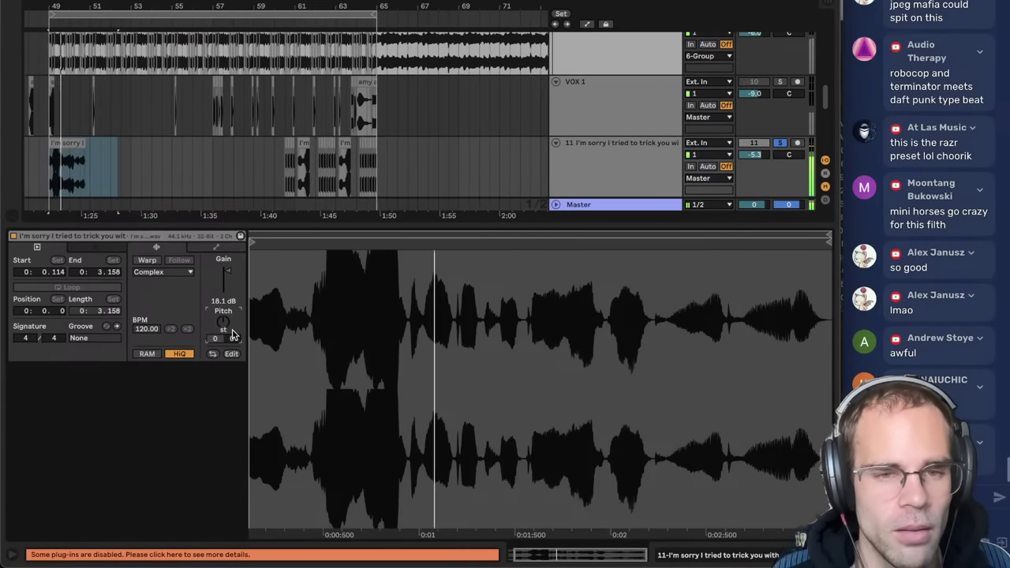
{"action": "key", "text": "shift+Tab"}
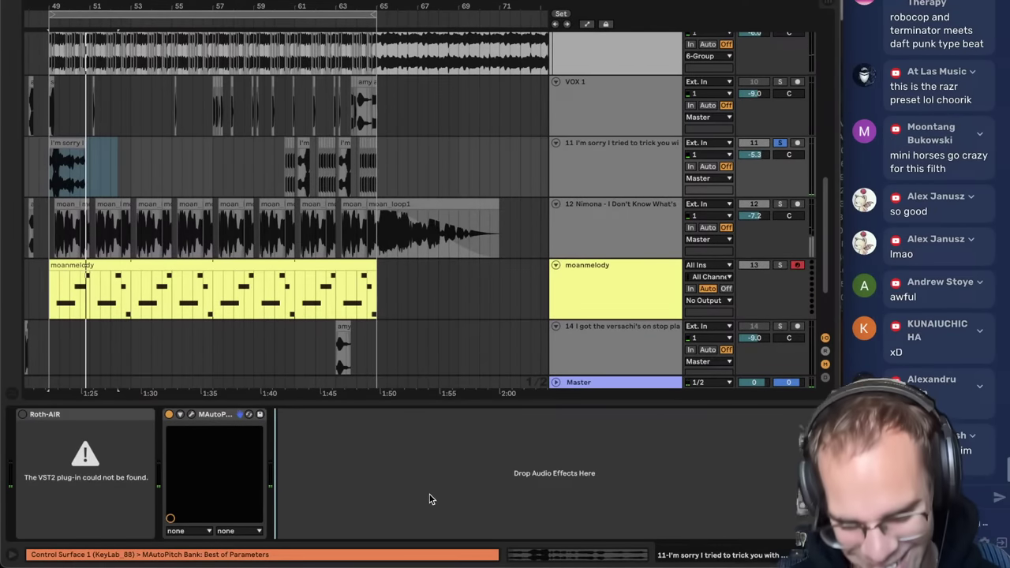
- Insert ValhallaShimmer before MAutoPitch on the vocal track and delete the missing Roth-AIR plug-in
{"action": "key", "text": "super+alt+b"}
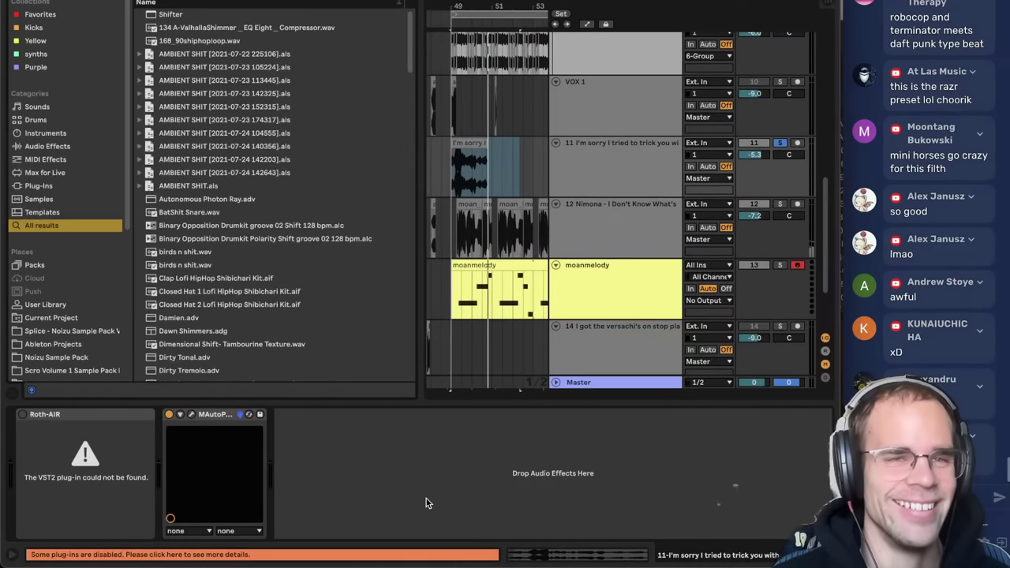
{"action": "left_click_drag", "start_coordinate": [158, 229], "coordinate": [147, 478]}
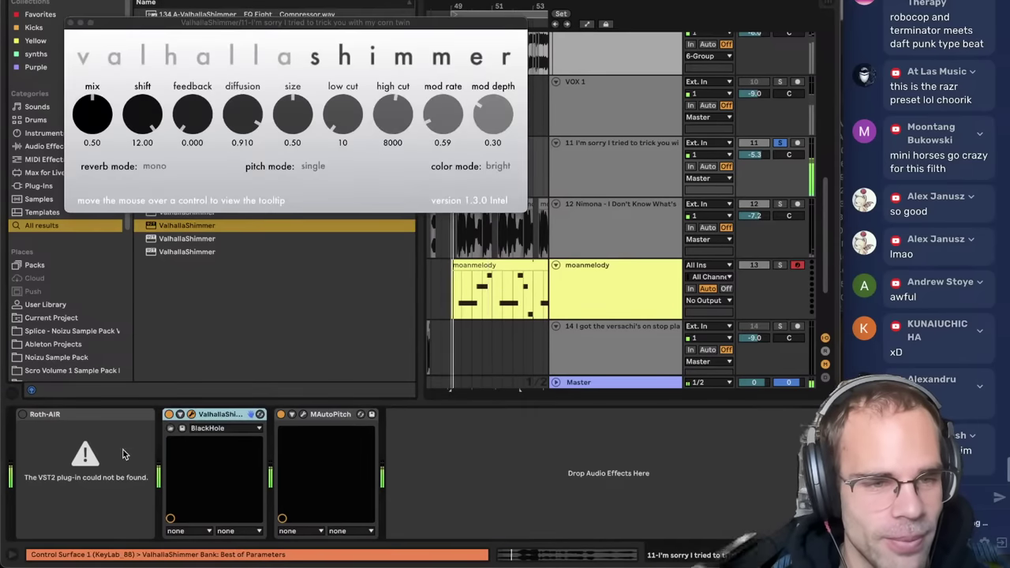
{"action": "left_click", "coordinate": [91, 418]}
{"action": "key", "text": "Delete"}
- Load the ConcertHall preset in the vocal track's ValhallaShimmer and close the plug-in window
{"action": "left_click", "coordinate": [82, 428]}
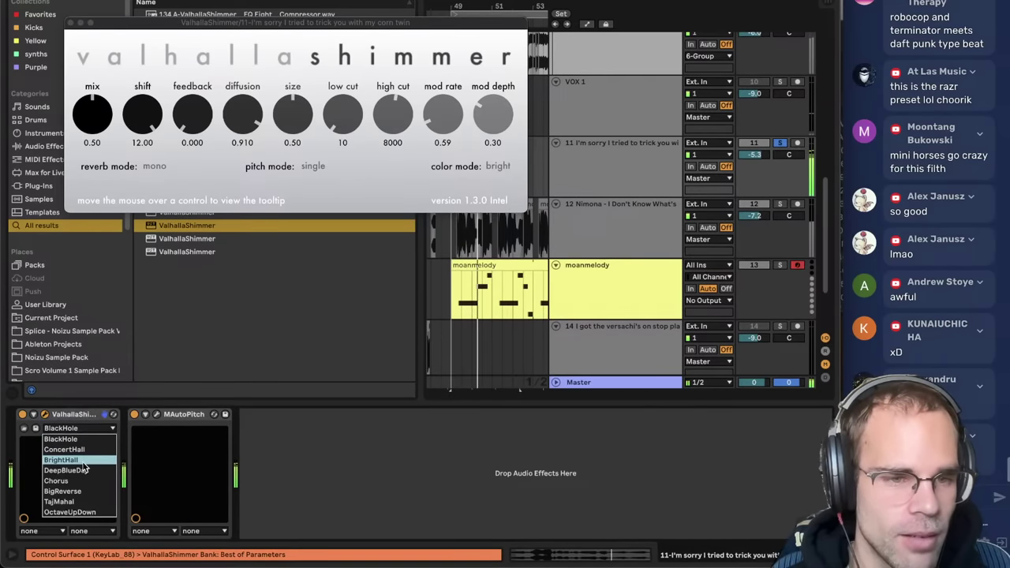
{"action": "left_click", "coordinate": [79, 458]}
{"action": "left_click", "coordinate": [70, 23]}
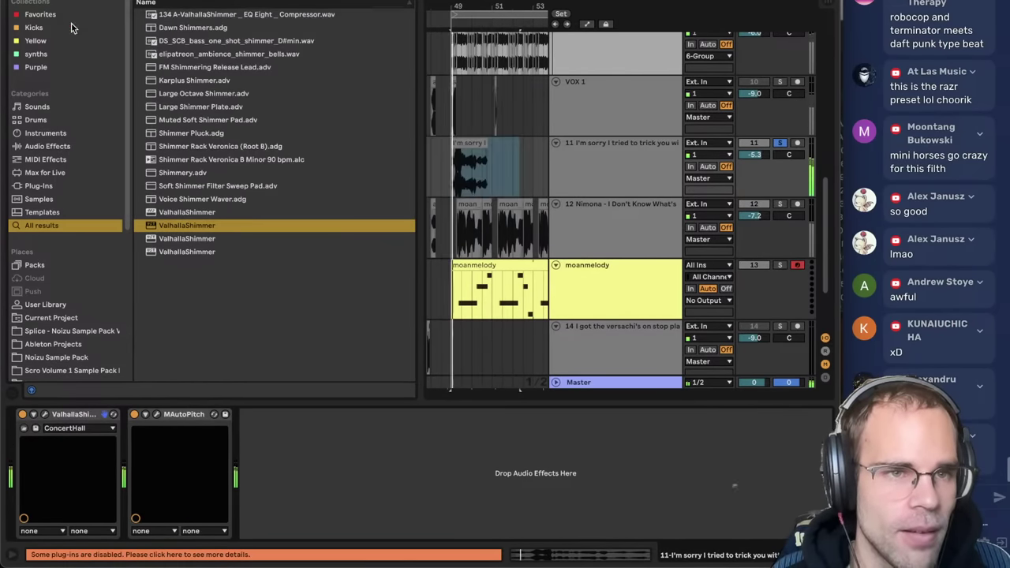
- Add OTT after MAutoPitch, set its amount to 55% and its low-band output to -20.4 dB
{"action": "left_click", "coordinate": [390, 492]}
{"action": "key", "text": "super+f"}
{"action": "type", "text": "ott"}
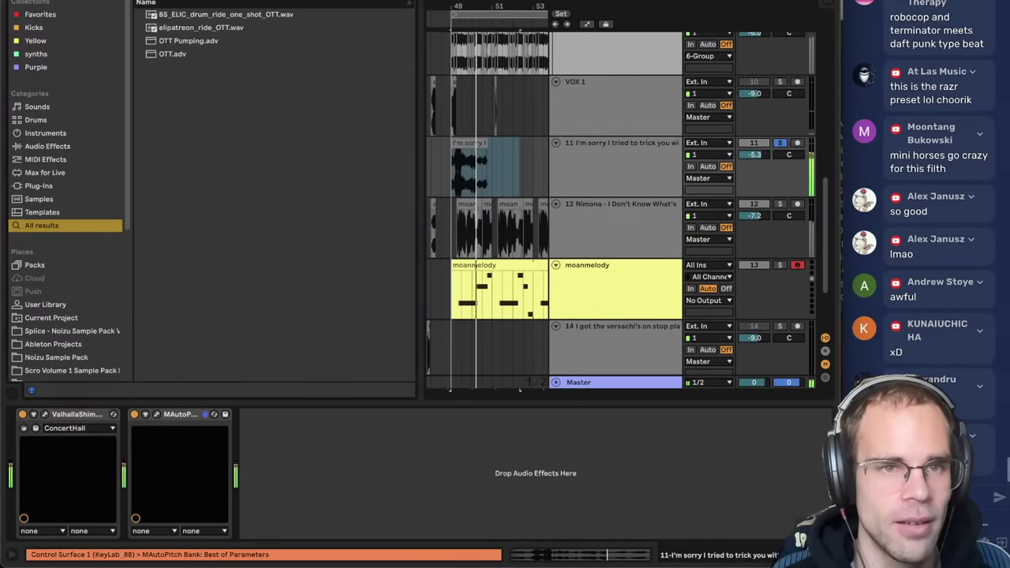
{"action": "double_click", "coordinate": [203, 52]}
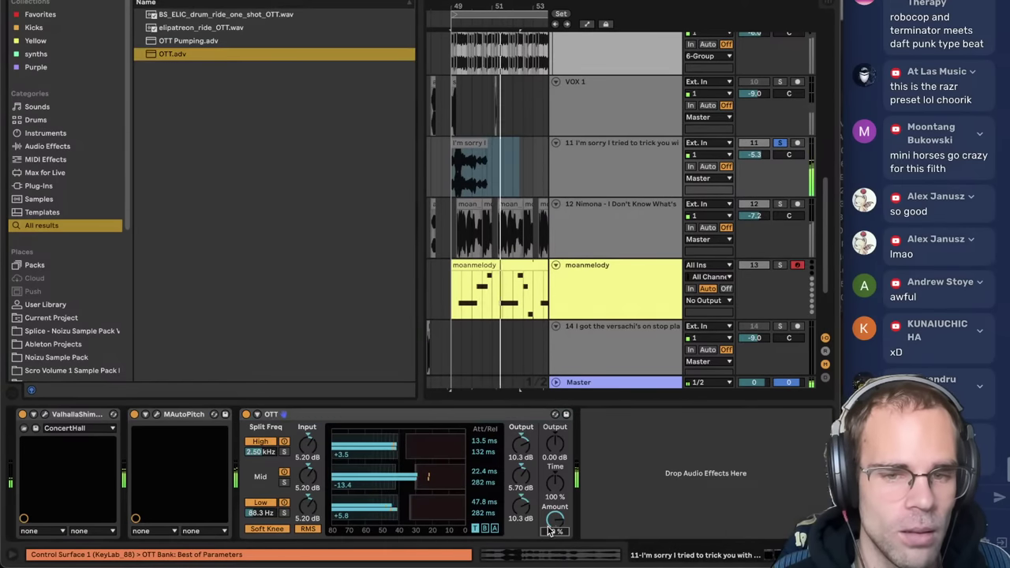
{"action": "left_click_drag", "start_coordinate": [555, 519], "coordinate": [555, 541]}
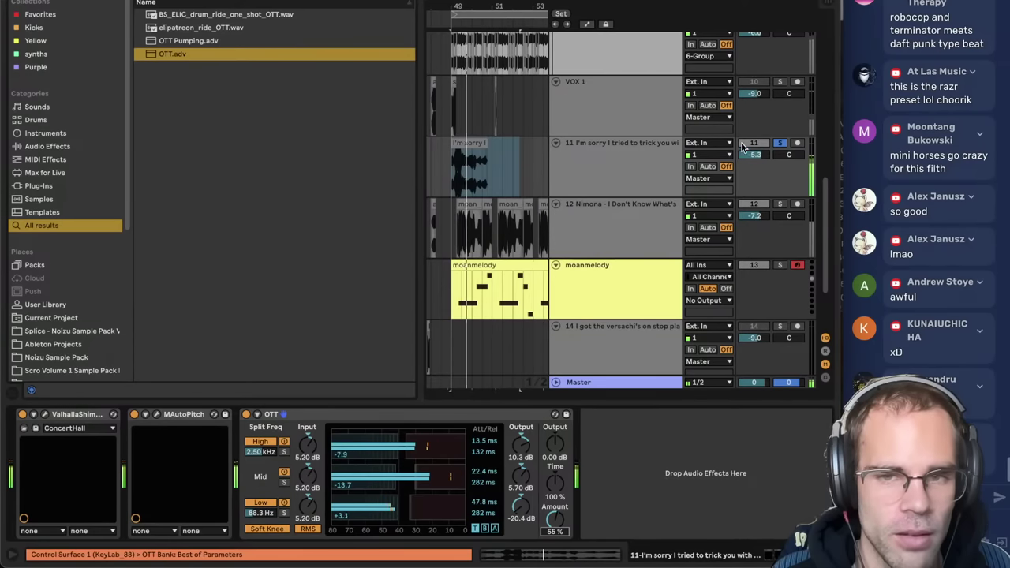
- Take the "I'm sorry I tried to trick you" track out of solo with its volume at 0, and hide the browser
{"action": "left_click", "coordinate": [778, 135]}
{"action": "left_click", "coordinate": [608, 164]}
{"action": "key", "text": "ctrl+alt+b"}
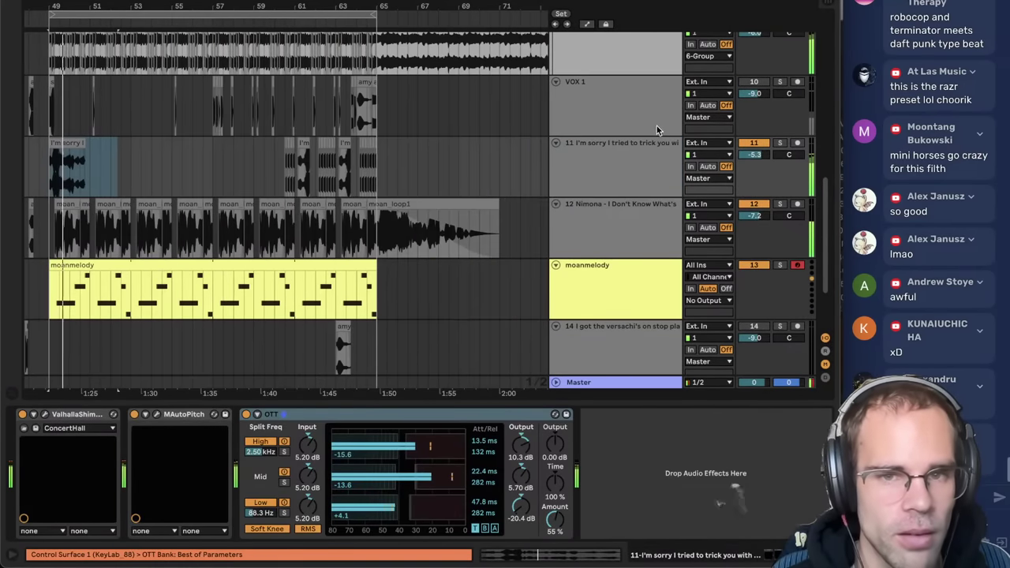
{"action": "left_click", "coordinate": [67, 144]}
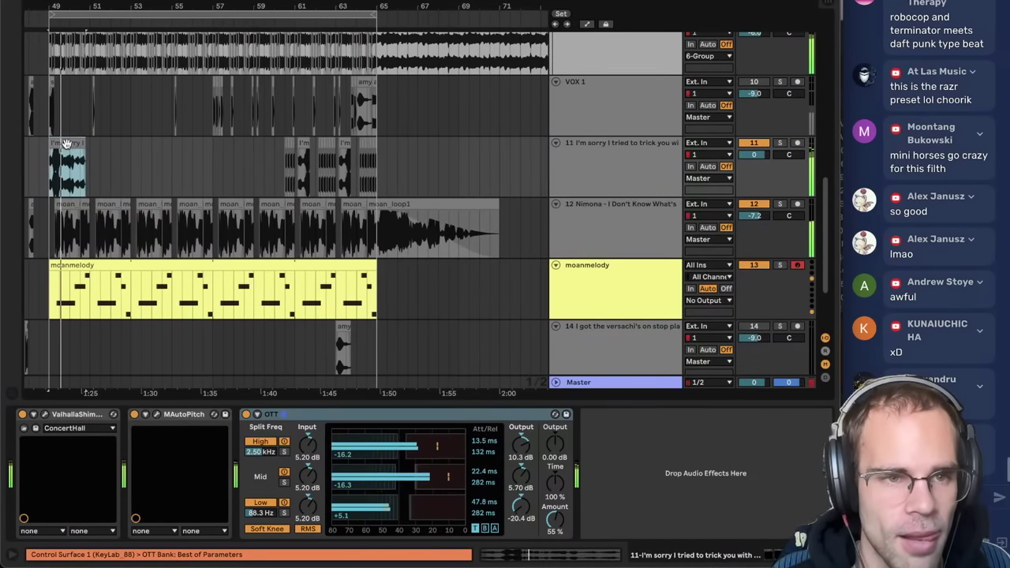
{"action": "key", "text": "z"}
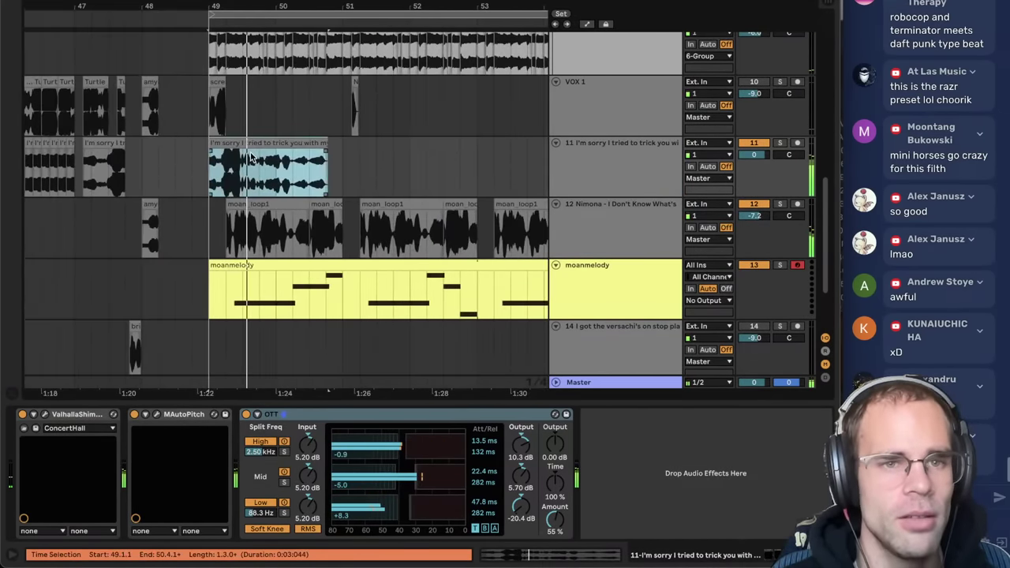
- Move the vocal clip at bar 49 one beat earlier to start at 48.4.1, and play it against the beat
{"action": "left_click", "coordinate": [176, 147]}
{"action": "key", "text": "space"}
{"action": "key", "text": "space"}
{"action": "left_click", "coordinate": [222, 143]}
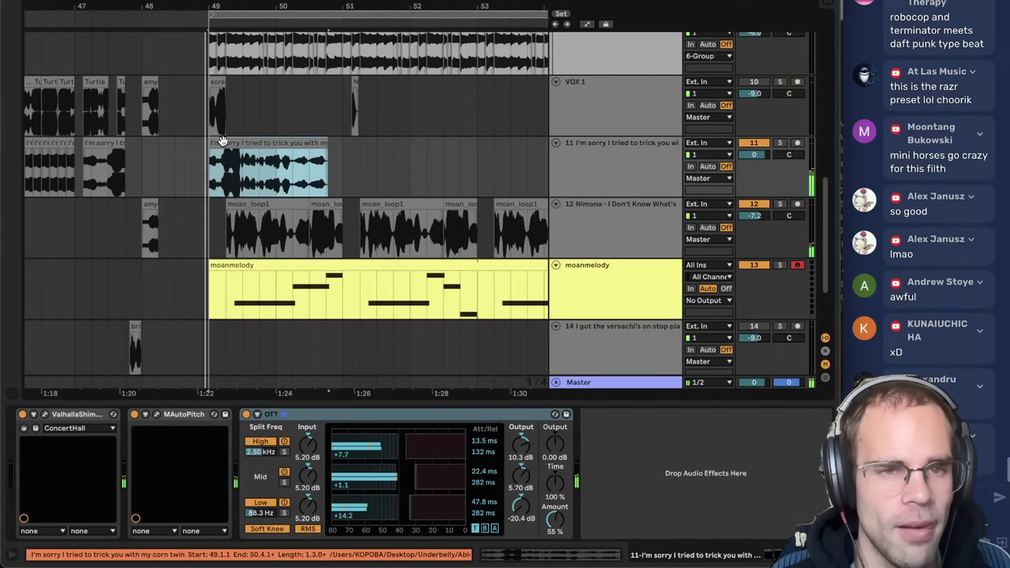
{"action": "left_click_drag", "start_coordinate": [250, 145], "coordinate": [236, 146]}
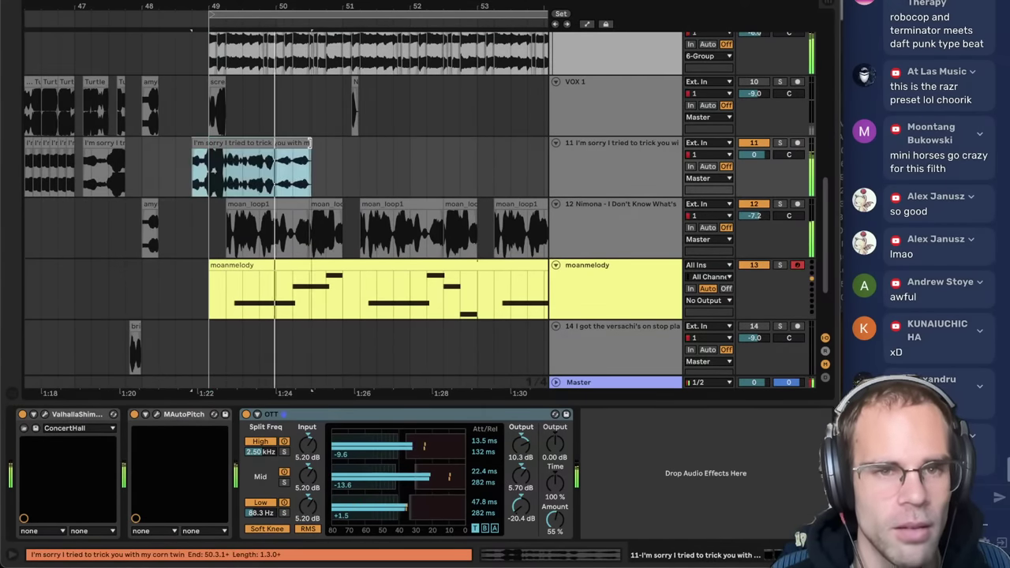
{"action": "key", "text": "space"}
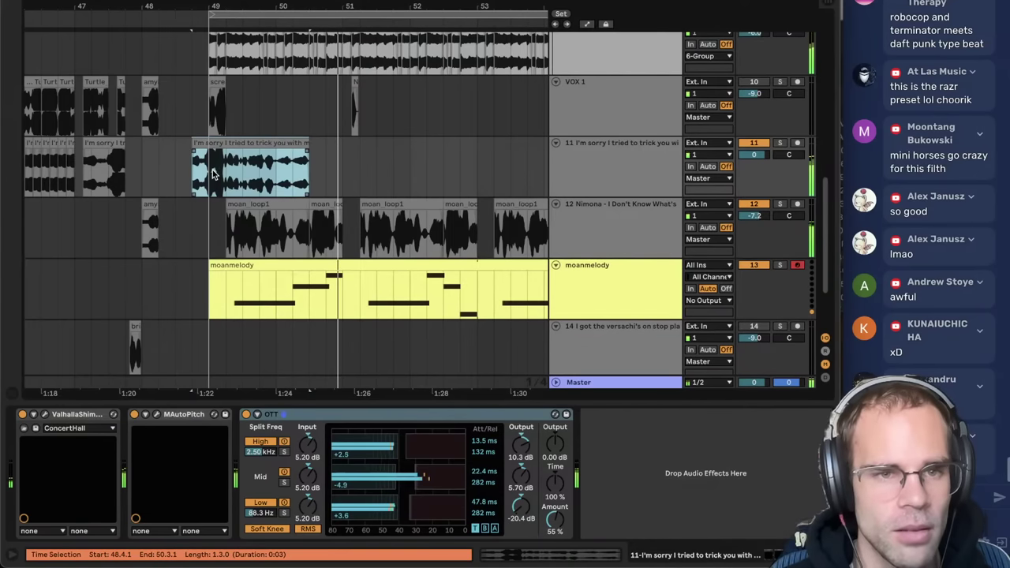
- Copy the vocal clip's portion from 49.1.1 to 50.3.1 and paste it at 51.1.1
{"action": "left_click_drag", "start_coordinate": [213, 175], "coordinate": [290, 175]}
{"action": "key", "text": "ctrl+c"}
{"action": "left_click", "coordinate": [337, 163]}
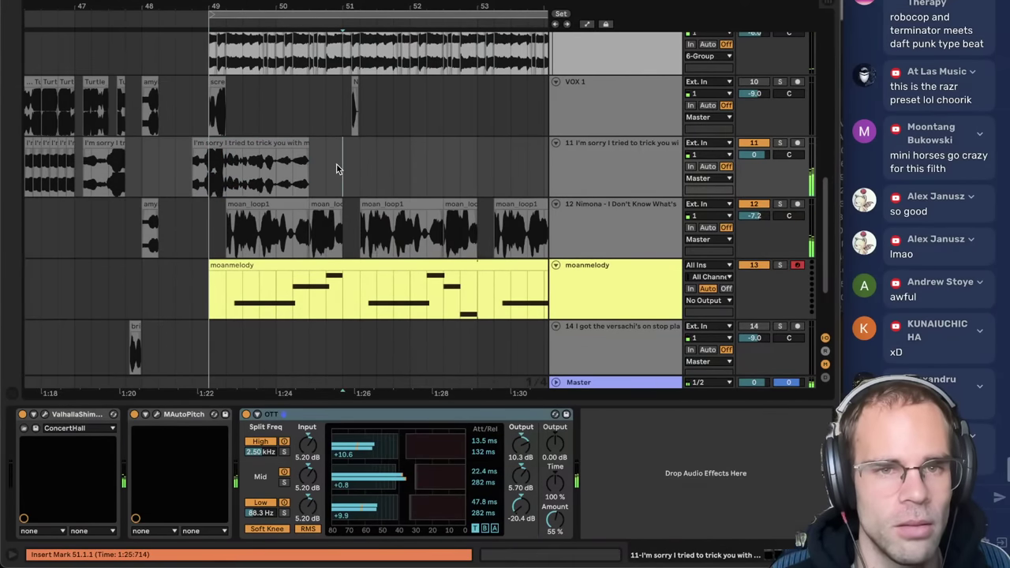
{"action": "key", "text": "ctrl+v"}
{"action": "key", "text": "space"}
- Move ValhallaShimmer to the end of the vocal track's device chain, after OTT, and play the result
{"action": "left_click", "coordinate": [629, 169]}
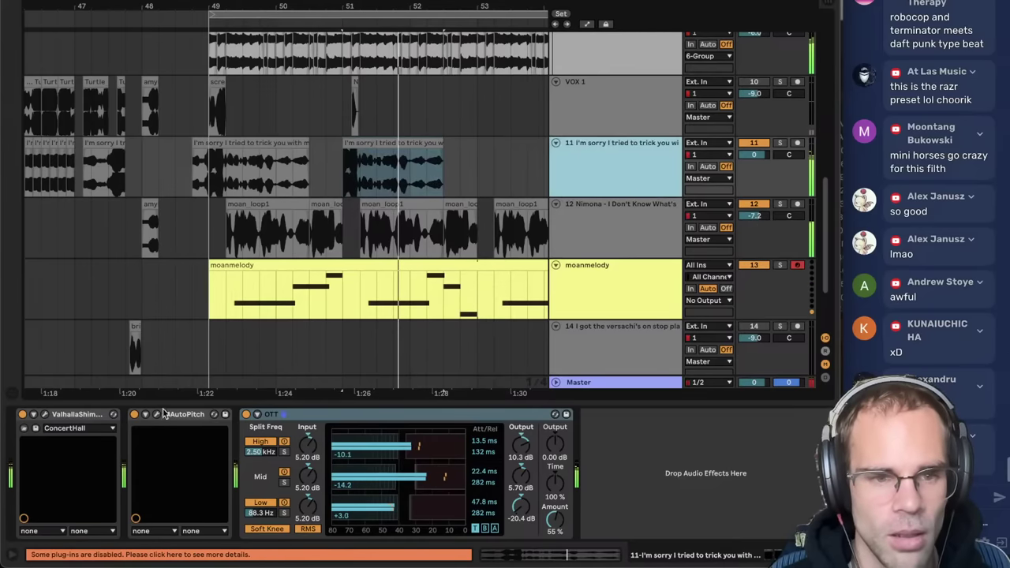
{"action": "left_click_drag", "start_coordinate": [100, 416], "coordinate": [138, 421]}
{"action": "left_click_drag", "start_coordinate": [581, 473], "coordinate": [582, 474]}
{"action": "key", "text": "space"}
{"action": "key", "text": "space"}
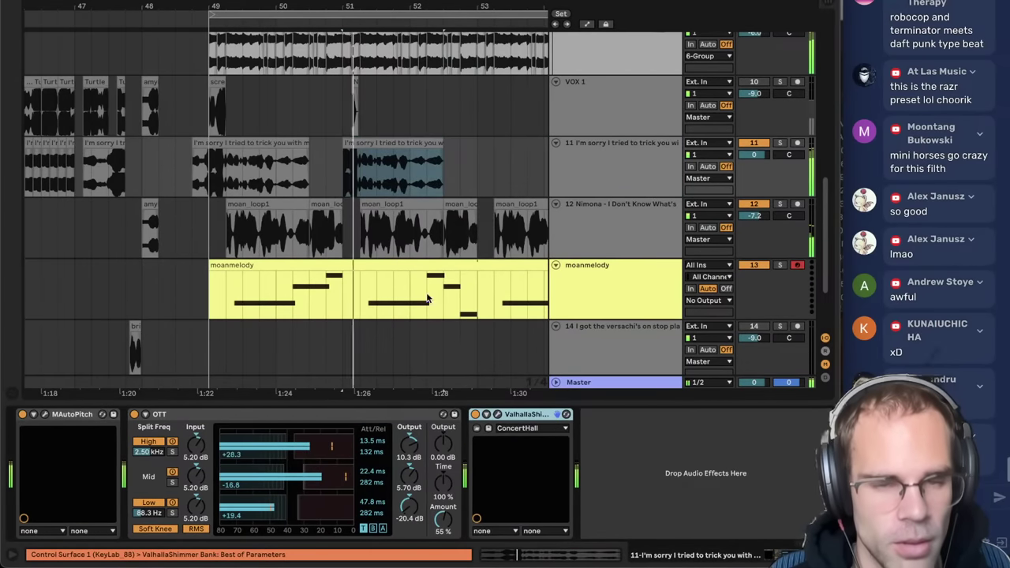
- Check the ValhallaShimmer settings, and set the vocal track's OTT amount to 100% and overall output to 7.30 dB
{"action": "left_click", "coordinate": [566, 413]}
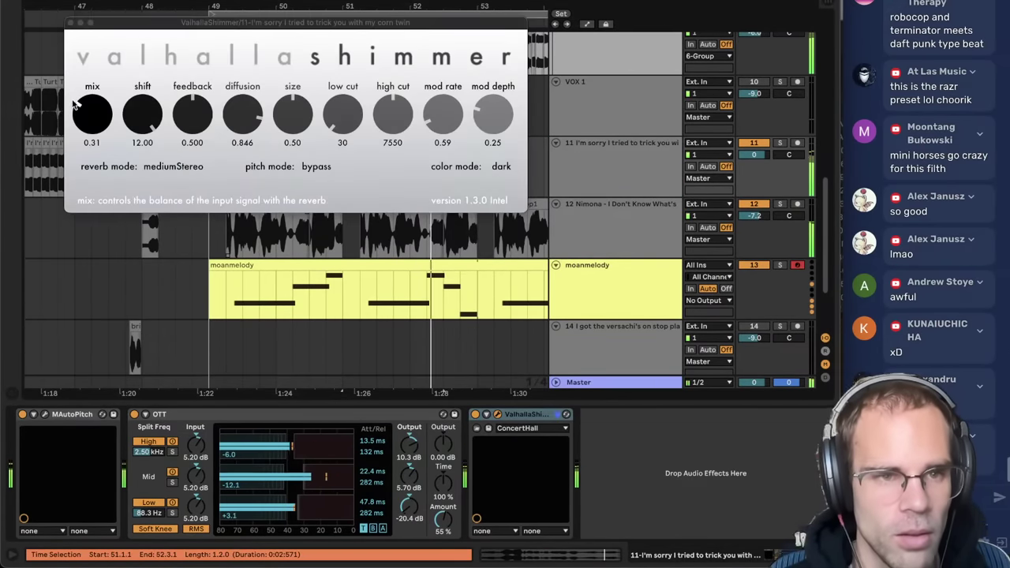
{"action": "left_click", "coordinate": [70, 22]}
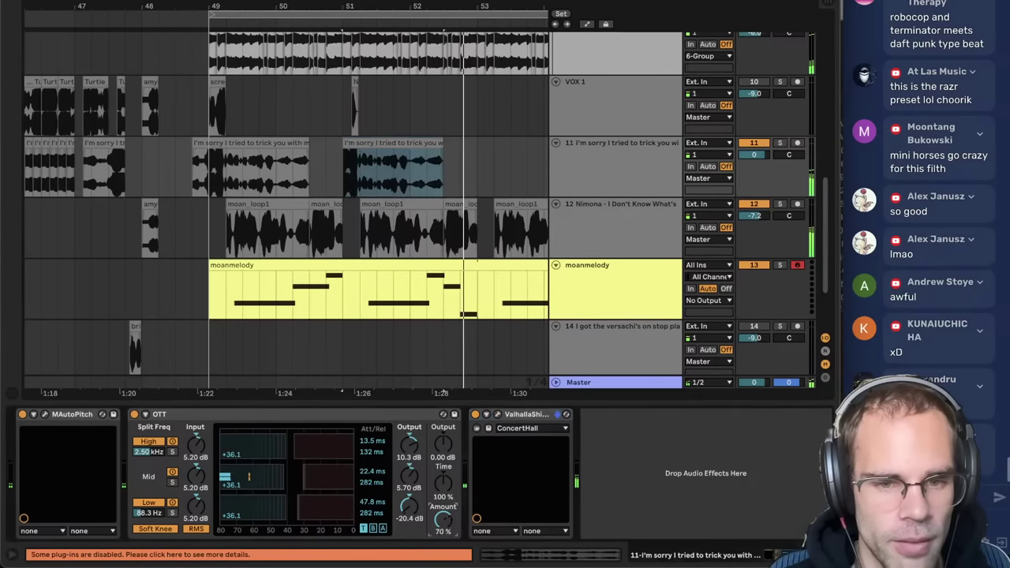
{"action": "key", "text": "space"}
{"action": "left_click_drag", "start_coordinate": [451, 450], "coordinate": [451, 420]}
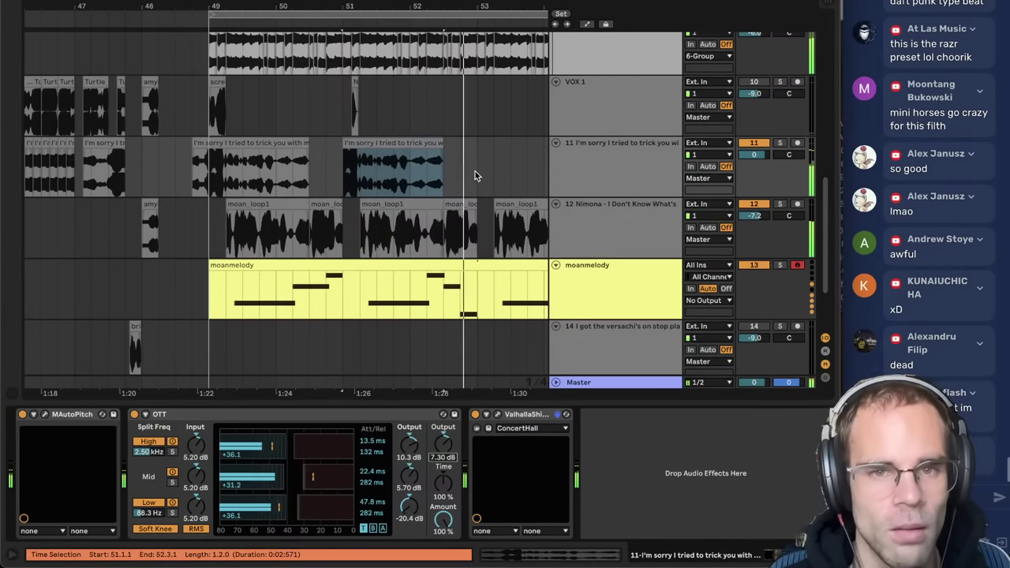
- Duplicate the vocal track's clips from bars 49 to 53 into the bars that directly follow
{"action": "left_click_drag", "start_coordinate": [478, 171], "coordinate": [212, 181]}
{"action": "left_click", "coordinate": [579, 126]}
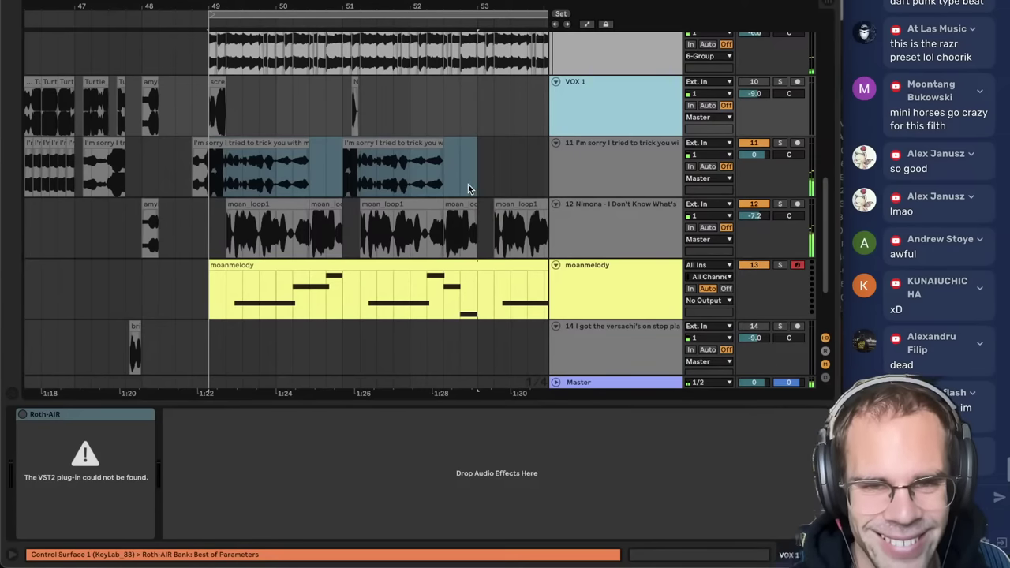
{"action": "left_click_drag", "start_coordinate": [476, 188], "coordinate": [216, 185]}
{"action": "key", "text": "ctrl+d"}
{"action": "left_click", "coordinate": [242, 184]}
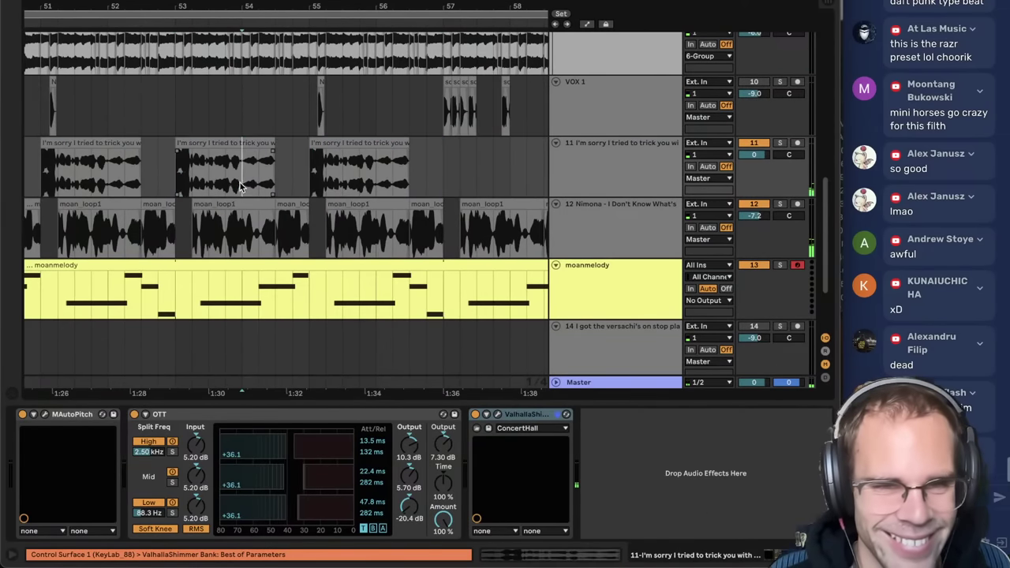
- Extend the start of the vocal clip at bar 55 back to 54.4.1, and play the duplicated vocals
{"action": "left_click_drag", "start_coordinate": [310, 146], "coordinate": [293, 145]}
{"action": "key", "text": "space"}
{"action": "left_click", "coordinate": [106, 143]}
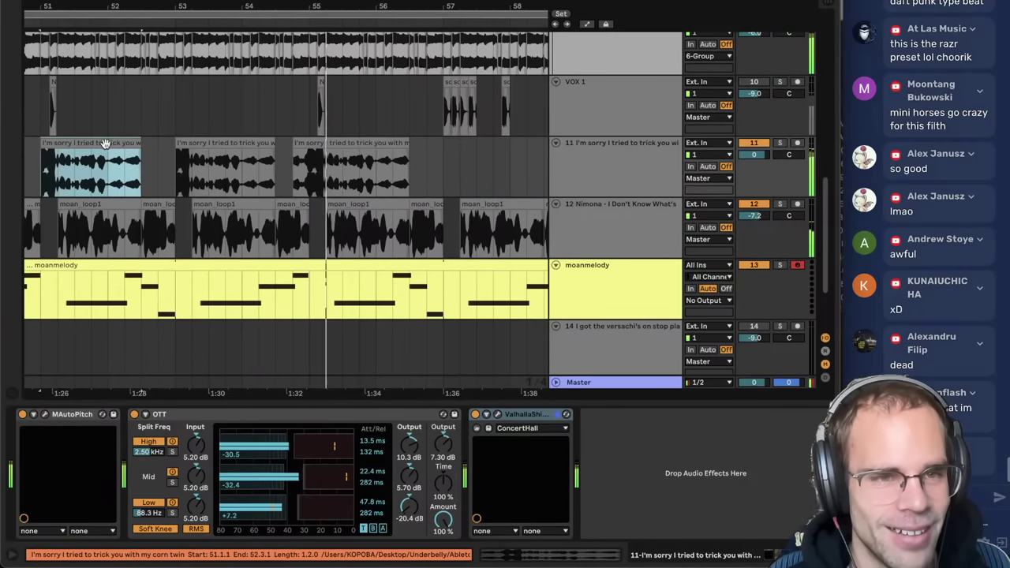
{"action": "scroll", "coordinate": [413, 158], "scroll_direction": "down", "scroll_amount": 5}
{"action": "key", "text": "space"}
- Split the vocal clip that starts at 54.4.1 at bar 56 and open the second piece's clip settings
{"action": "left_click", "coordinate": [402, 143]}
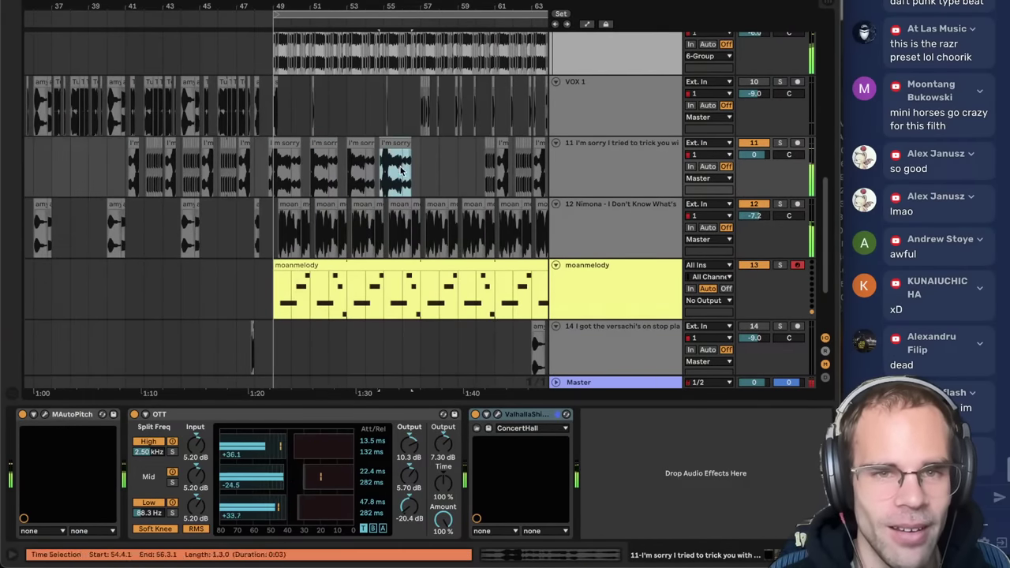
{"action": "left_click", "coordinate": [403, 158]}
{"action": "key", "text": "super+e"}
{"action": "double_click", "coordinate": [404, 144]}
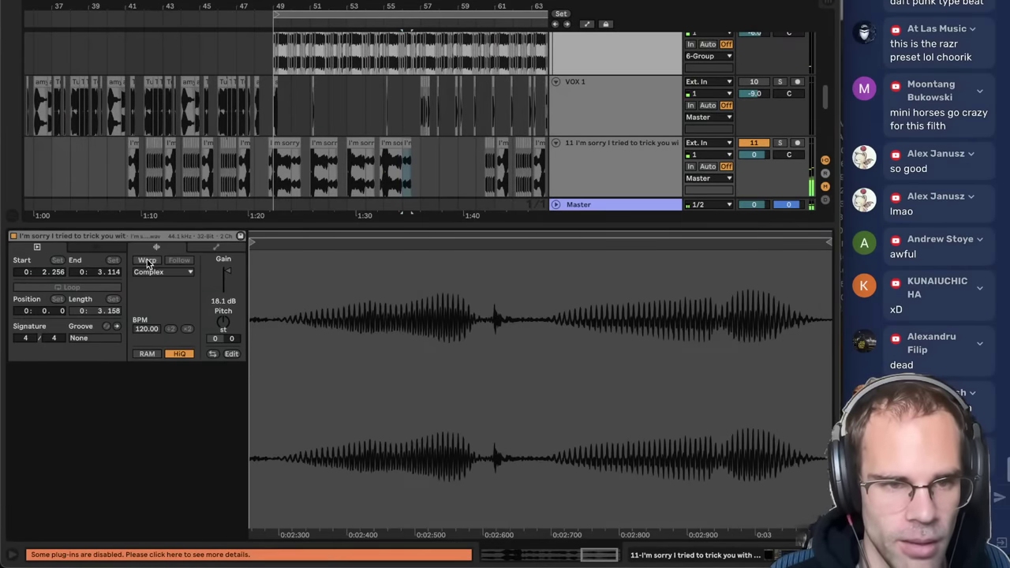
- Turn on warping for the piece at bar 56 in Complex Pro mode and transpose it up 4 semitones
{"action": "left_click", "coordinate": [146, 261]}
{"action": "key", "text": "space"}
{"action": "key", "text": "Up"}
{"action": "key", "text": "space"}
{"action": "key", "text": "space"}
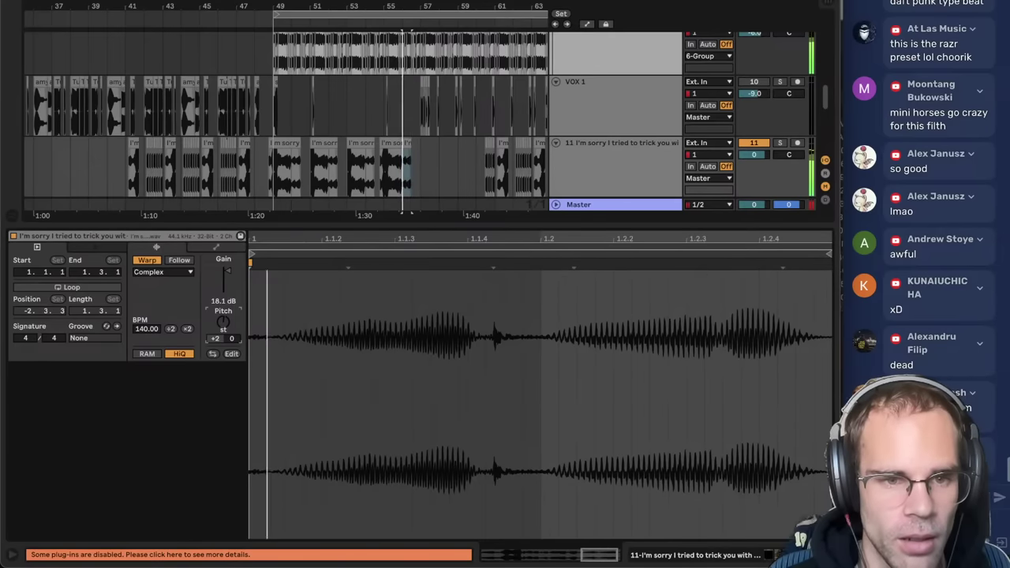
{"action": "left_click", "coordinate": [181, 274]}
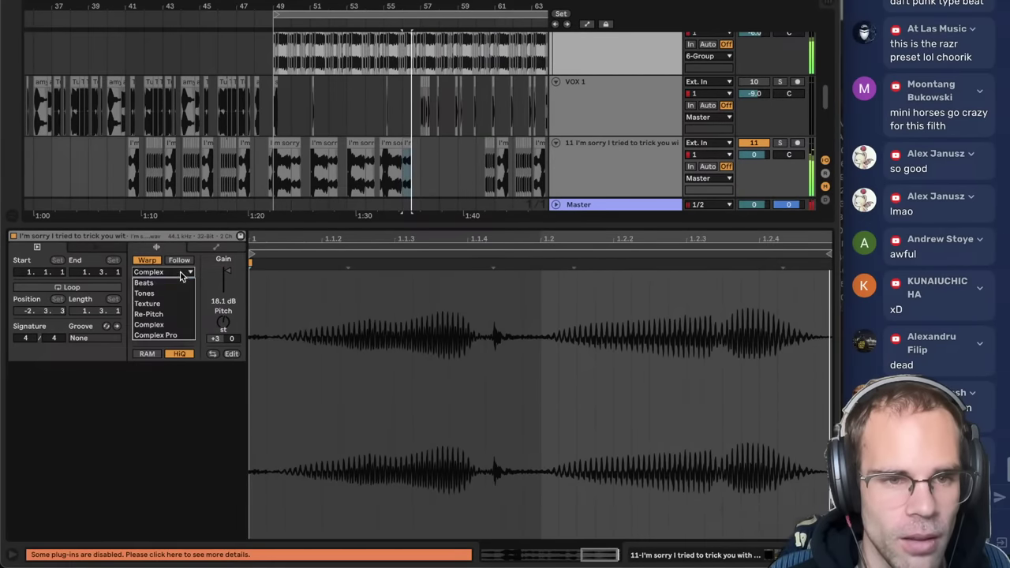
{"action": "left_click", "coordinate": [175, 335]}
{"action": "key", "text": "Up"}
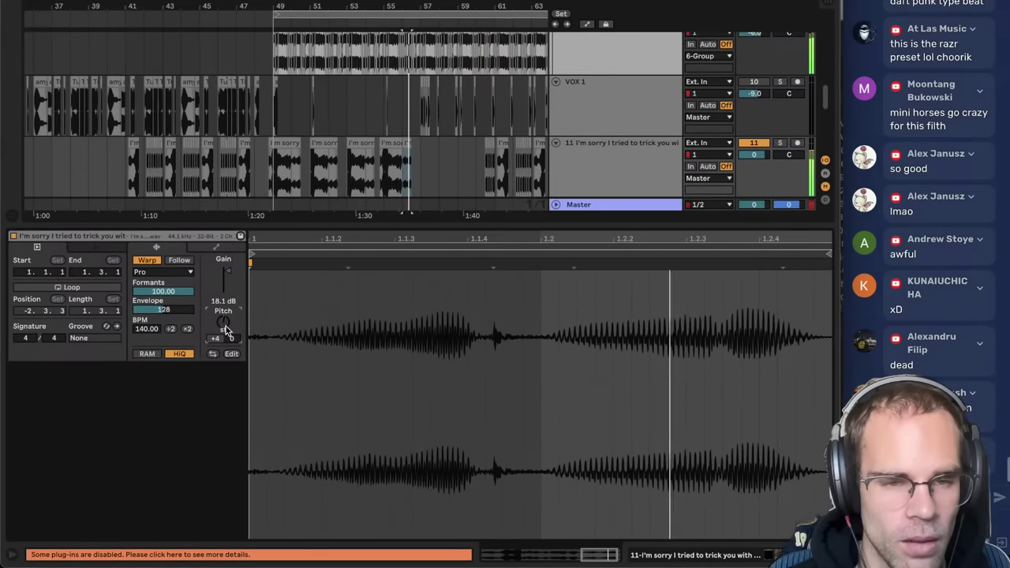
{"action": "key", "text": "space"}
{"action": "key", "text": "space"}
- Solo the vocal track and play it from its clip around bar 49
{"action": "left_click", "coordinate": [278, 146]}
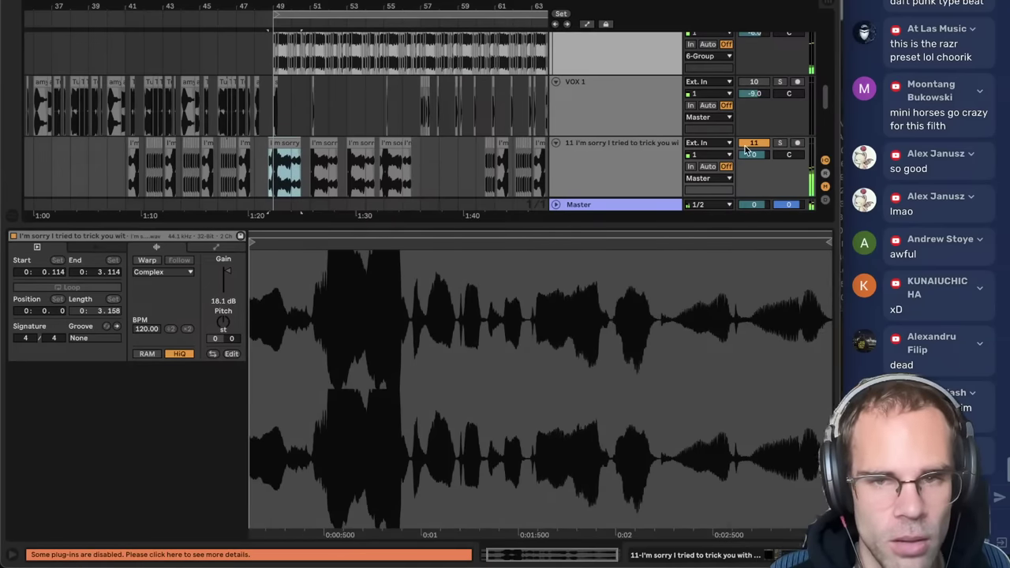
{"action": "left_click", "coordinate": [779, 144]}
{"action": "key", "text": "space"}
{"action": "left_click", "coordinate": [590, 172]}
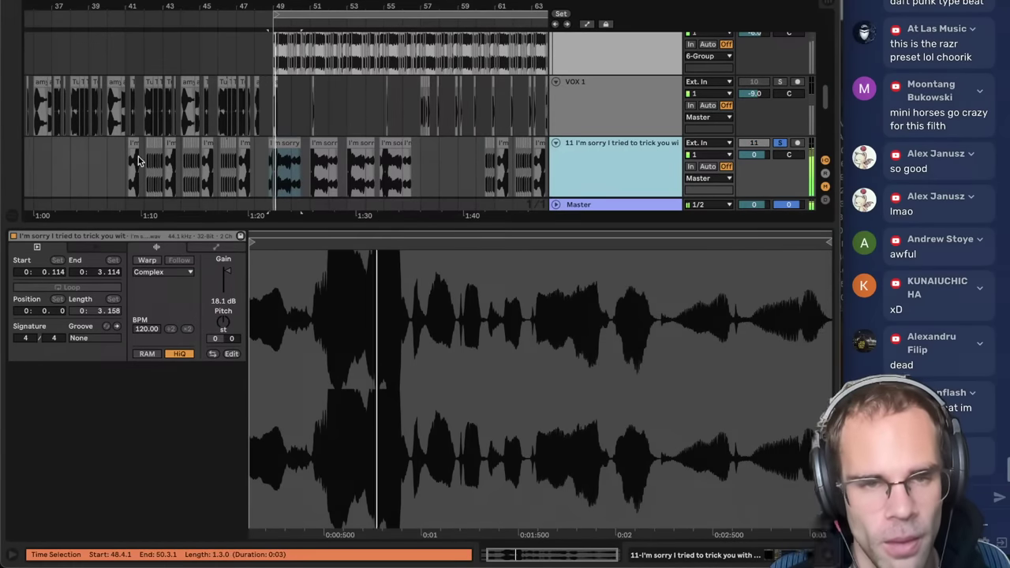
{"action": "left_click", "coordinate": [290, 167]}
{"action": "key", "text": "plus"}
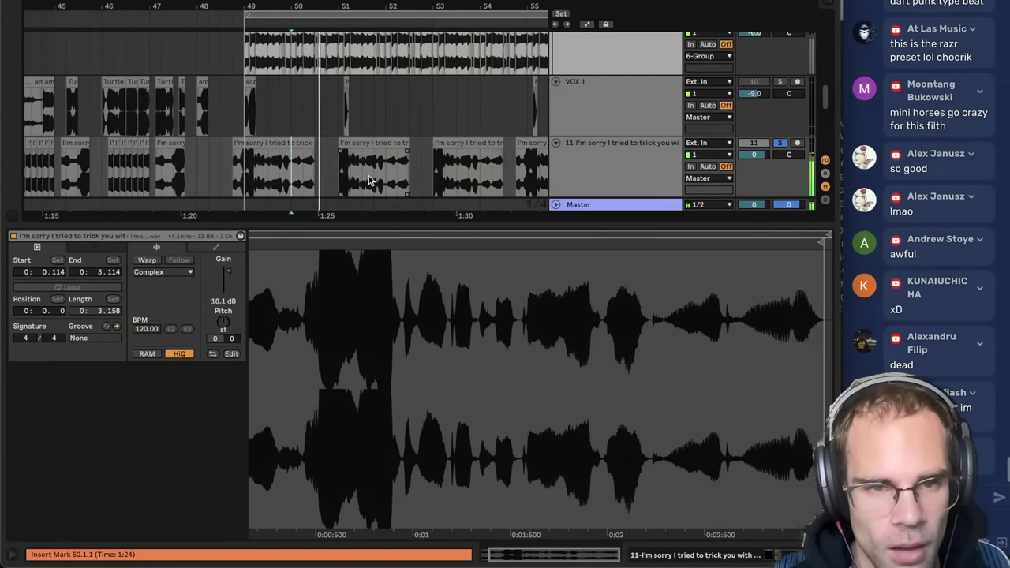
- Split the vocal clip at bar 51 at bar 52 and open the second piece's clip settings
{"action": "left_click", "coordinate": [384, 169]}
{"action": "key", "text": "ctrl+e"}
{"action": "double_click", "coordinate": [401, 145]}
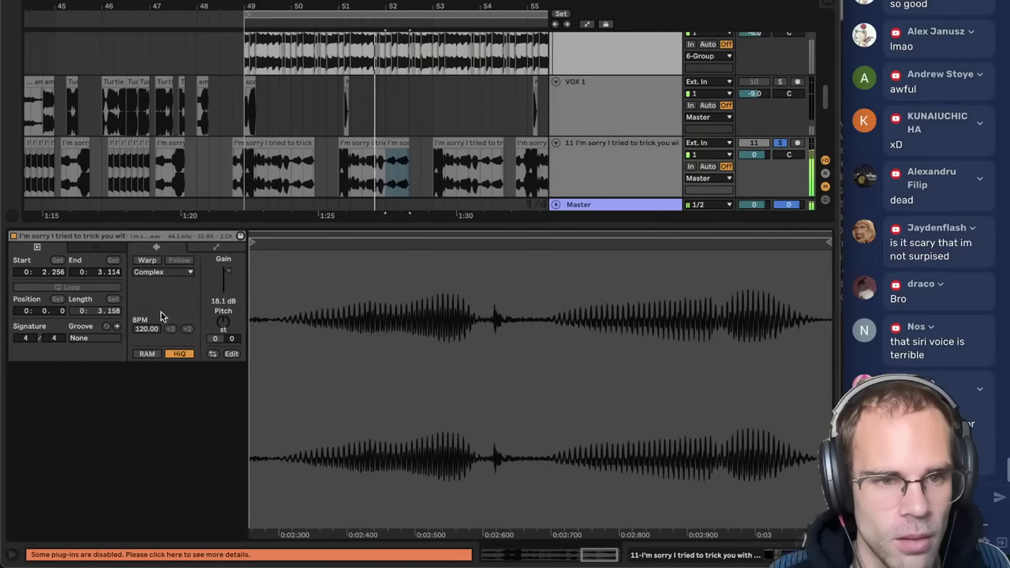
- Turn on warping for the piece at bar 52 in Complex Pro mode and transpose it up 7 semitones
{"action": "left_click", "coordinate": [147, 260]}
{"action": "left_click", "coordinate": [179, 335]}
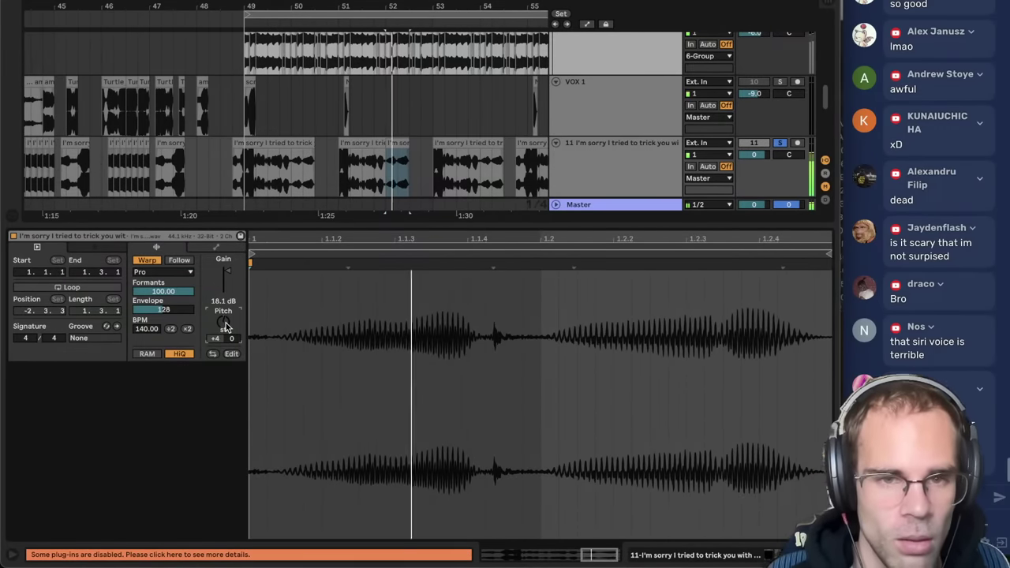
{"action": "key", "text": "space"}
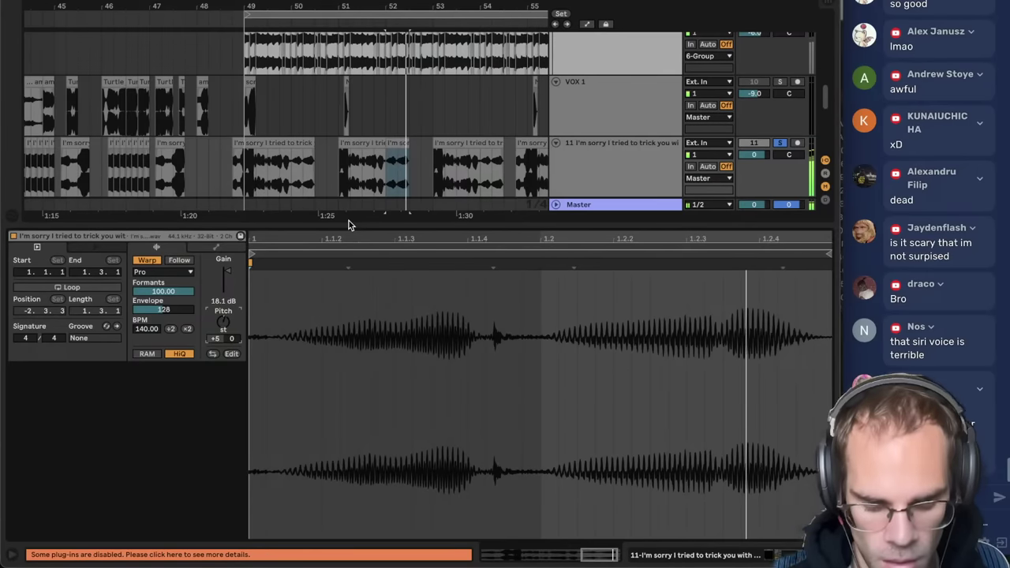
{"action": "key", "text": "Up"}
{"action": "key", "text": "space"}
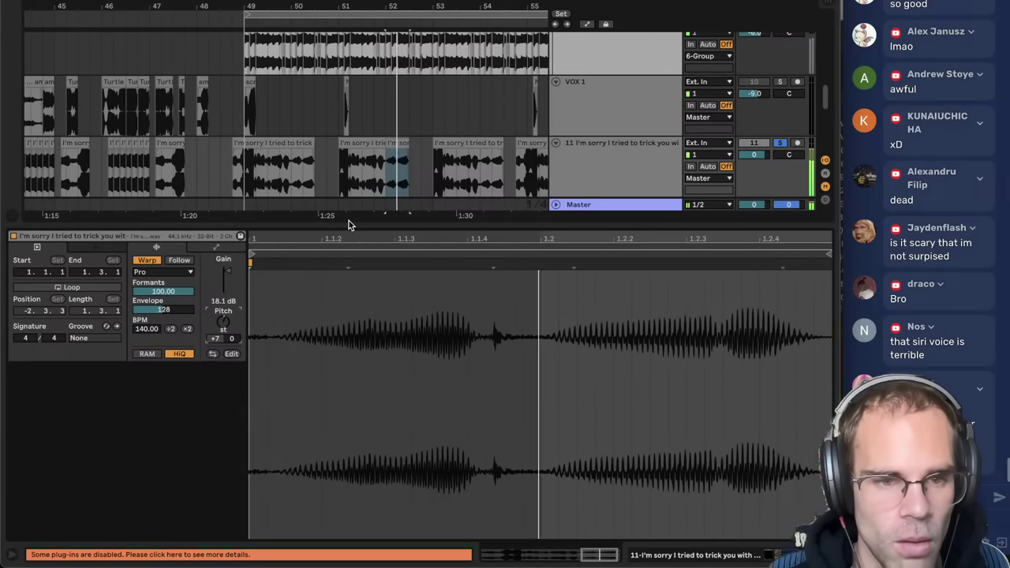
- Try the Minor scale in the vocal track's MAutoPitch and listen to the soloed vocals
{"action": "left_click", "coordinate": [401, 176]}
{"action": "double_click", "coordinate": [604, 168]}
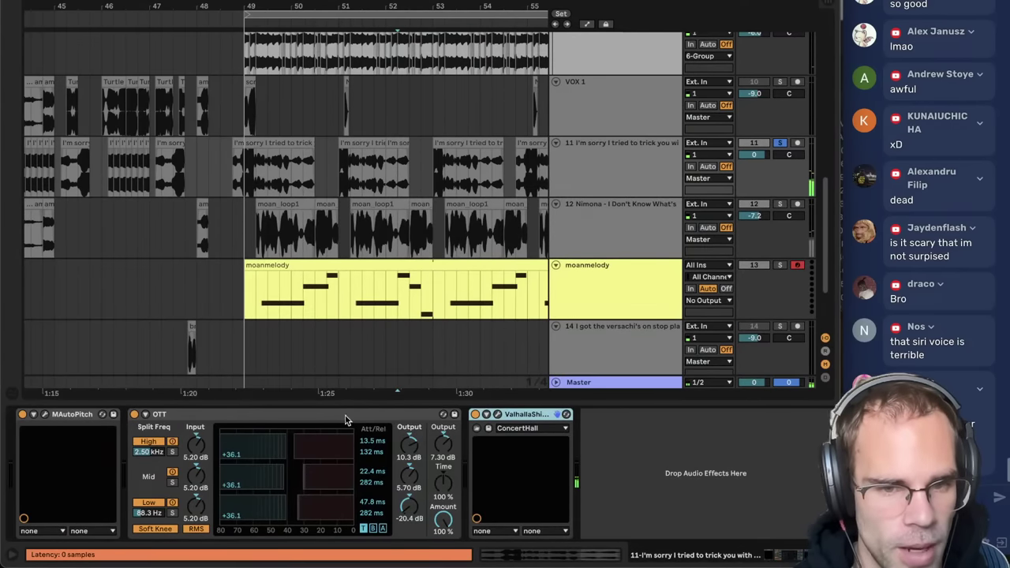
{"action": "left_click", "coordinate": [45, 415]}
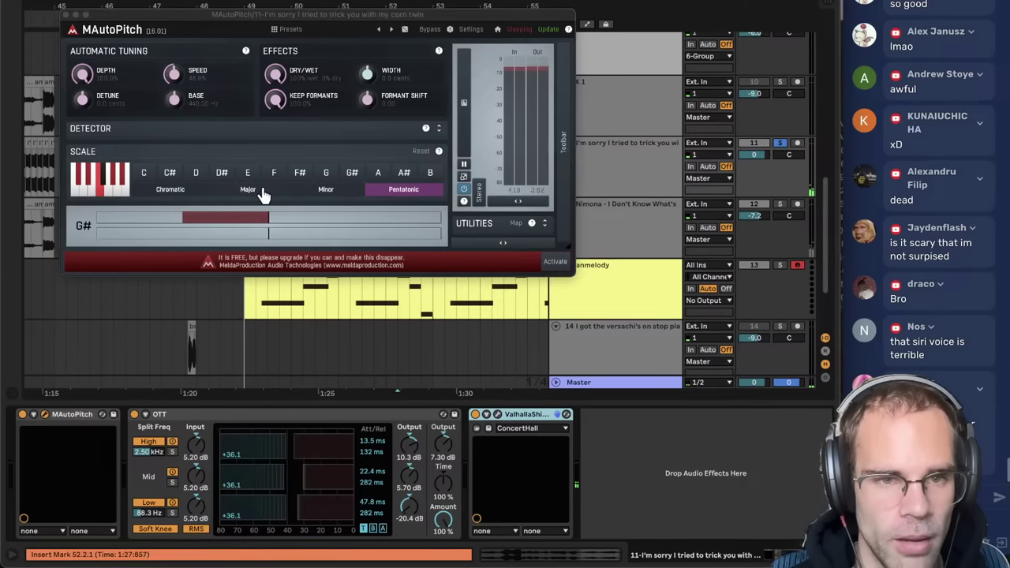
{"action": "left_click", "coordinate": [331, 192]}
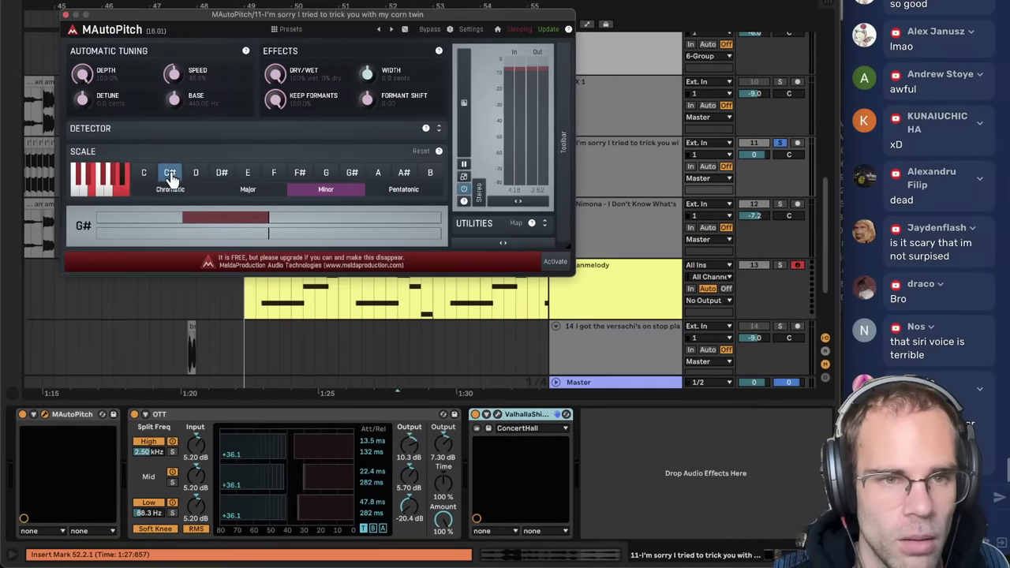
{"action": "left_click", "coordinate": [66, 14]}
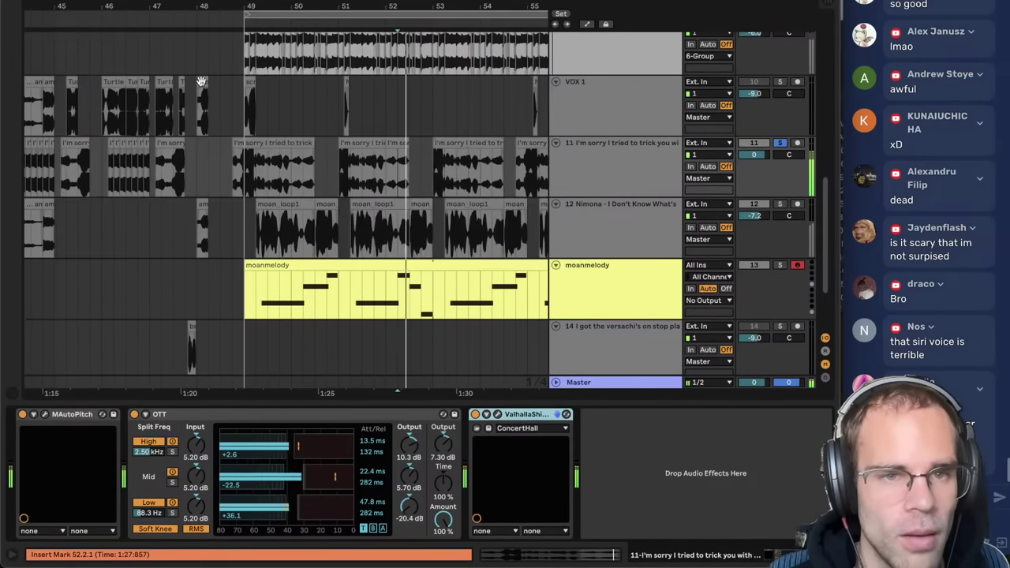
- Set the vocal track's MAutoPitch scale to Major and play the vocal clip at bar 49 again
{"action": "left_click", "coordinate": [274, 143]}
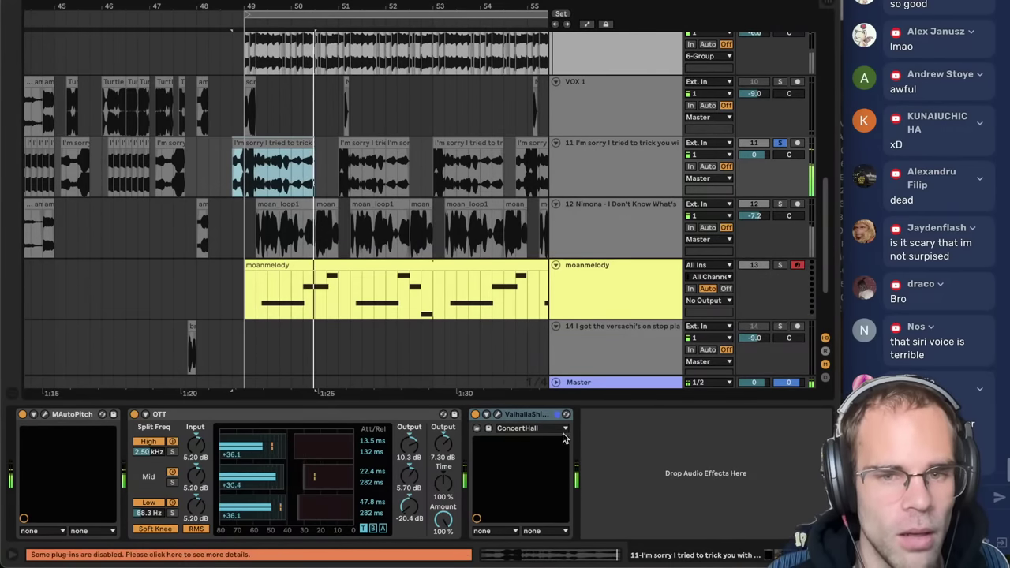
{"action": "left_click", "coordinate": [45, 415]}
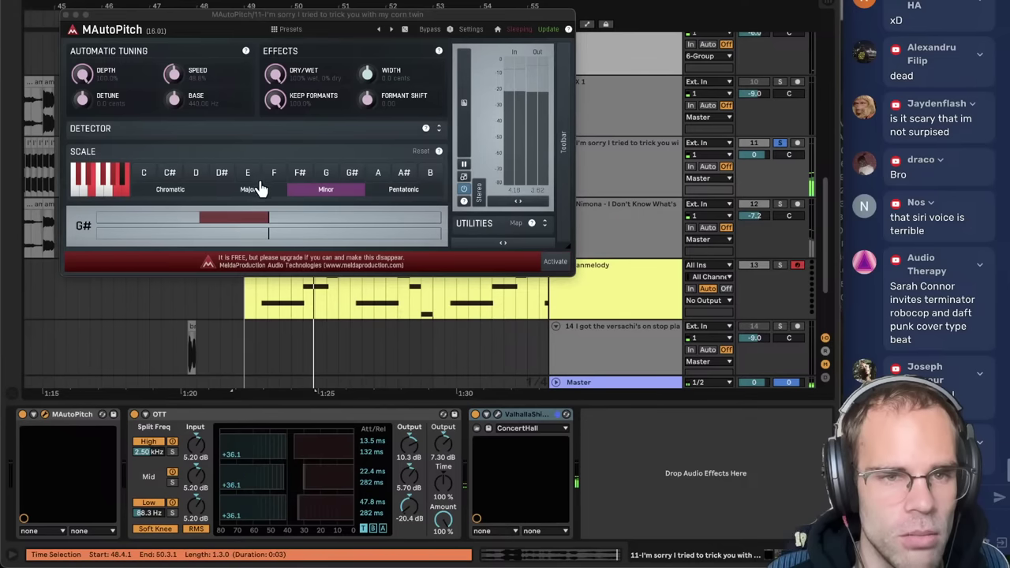
{"action": "left_click", "coordinate": [256, 193]}
{"action": "key", "text": "space"}
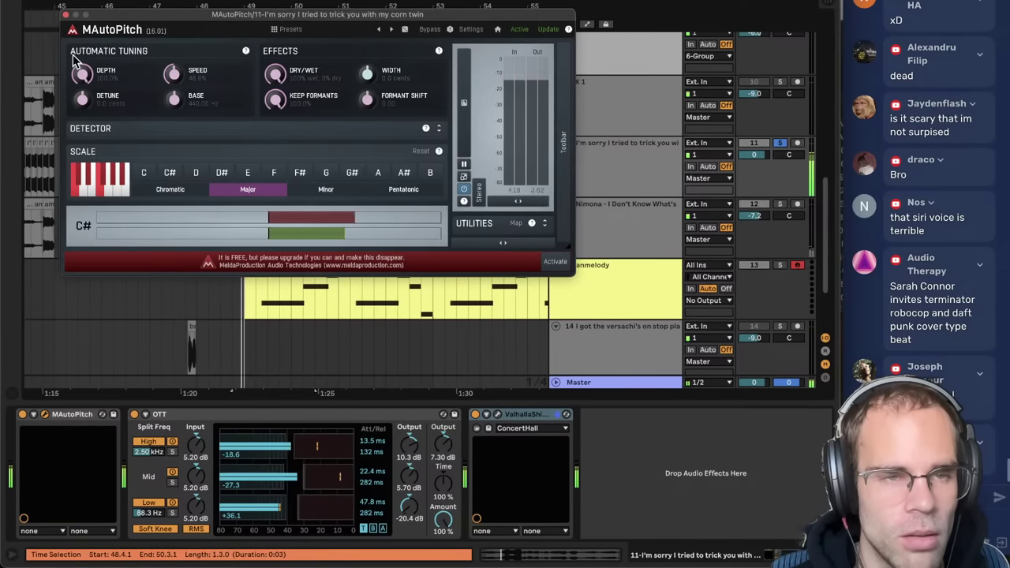
{"action": "left_click", "coordinate": [65, 14]}
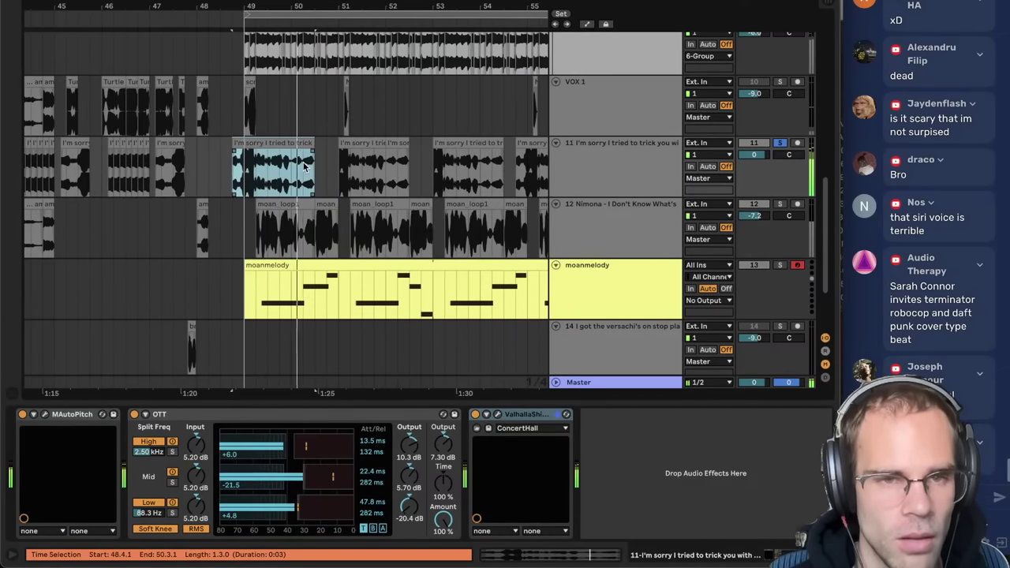
- Set the vocal track's MAutoPitch scale to Pentatonic while playing the clip at bar 51
{"action": "left_click_drag", "start_coordinate": [341, 162], "coordinate": [387, 165]}
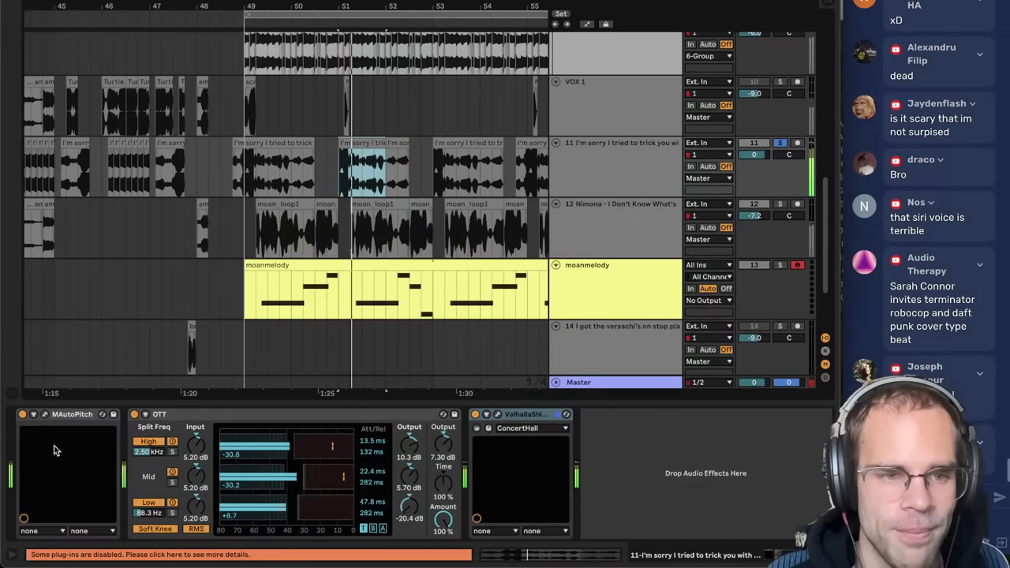
{"action": "key", "text": "super+alt+p"}
{"action": "left_click", "coordinate": [404, 192]}
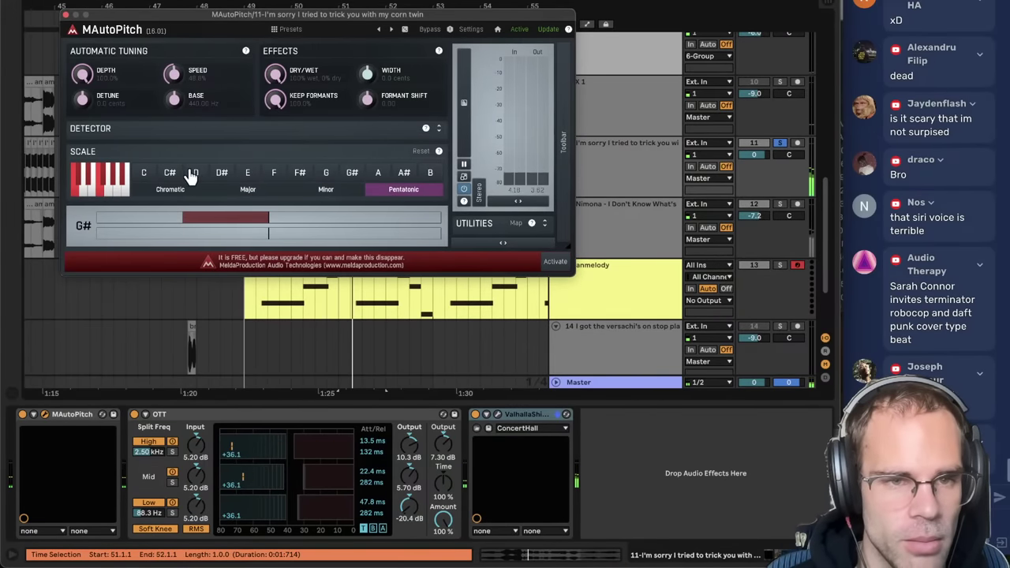
{"action": "left_click", "coordinate": [65, 14]}
- Split the transposed vocal piece at bar 52 at beat 52.2 and select its second part
{"action": "left_click", "coordinate": [288, 144]}
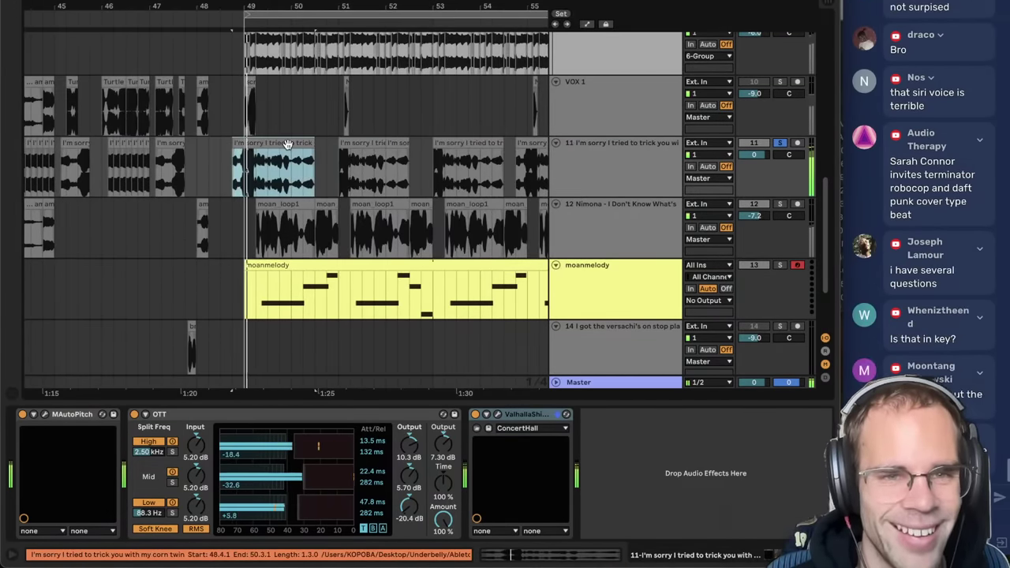
{"action": "double_click", "coordinate": [288, 144]}
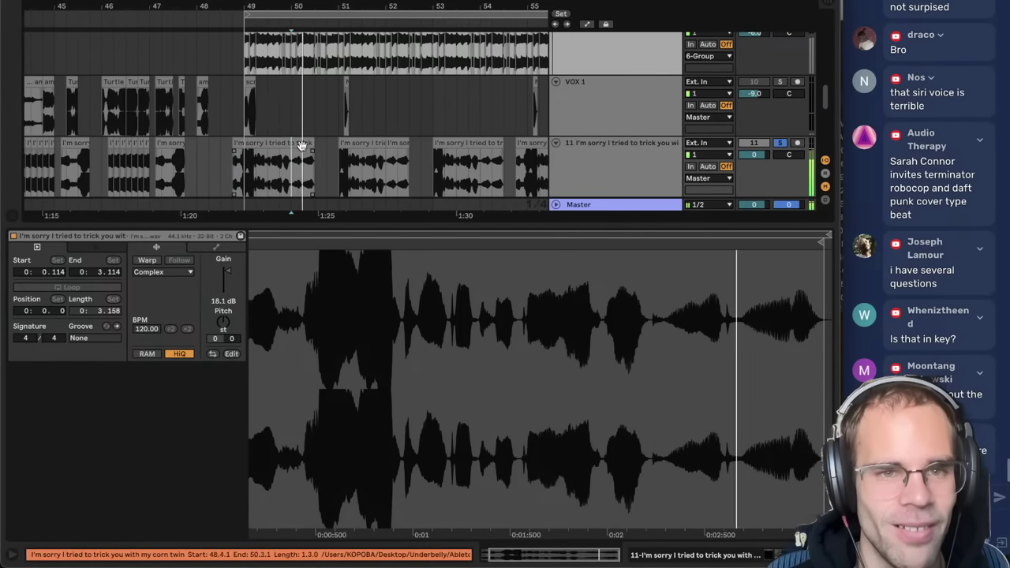
{"action": "left_click", "coordinate": [362, 144]}
{"action": "left_click", "coordinate": [396, 145]}
{"action": "left_click", "coordinate": [397, 166]}
{"action": "key", "text": "super+e"}
{"action": "left_click", "coordinate": [403, 144]}
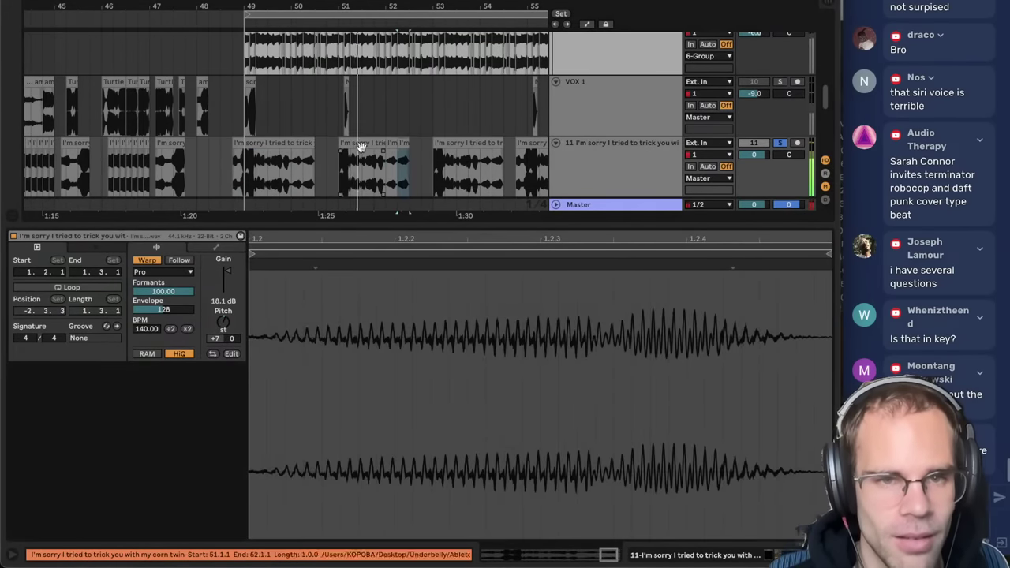
- Extend the start of the vocal clip at bar 51 back to beat 50.4 and unsolo the vocal track
{"action": "left_click_drag", "start_coordinate": [341, 145], "coordinate": [329, 146]}
{"action": "left_click", "coordinate": [403, 143]}
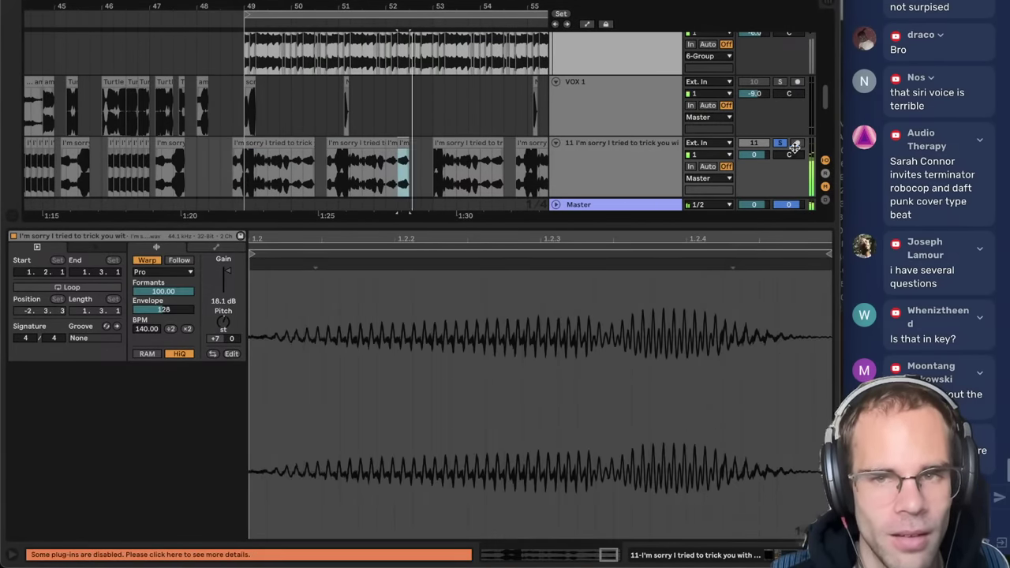
{"action": "left_click", "coordinate": [220, 173]}
{"action": "left_click", "coordinate": [617, 159]}
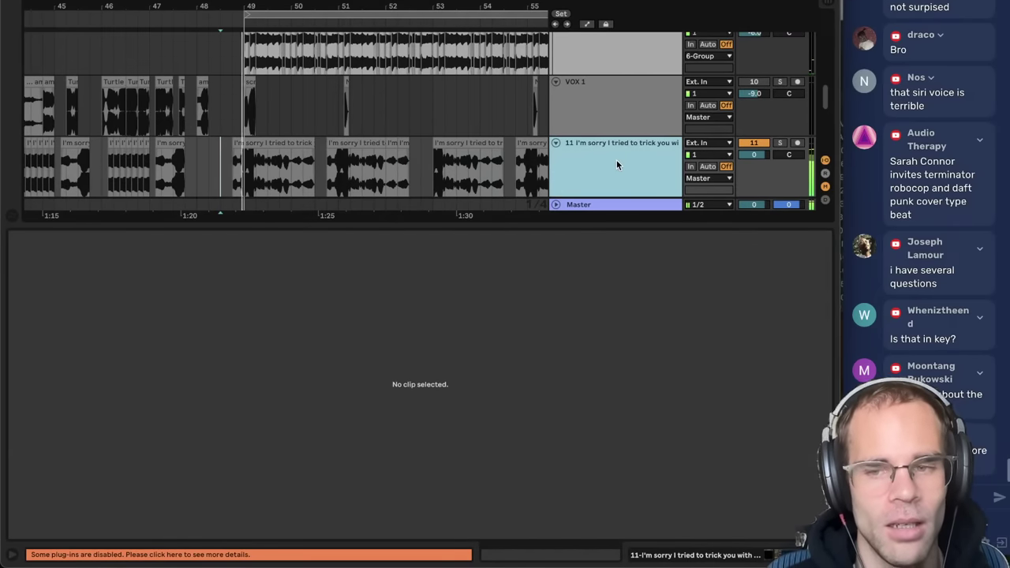
{"action": "left_click", "coordinate": [826, 555]}
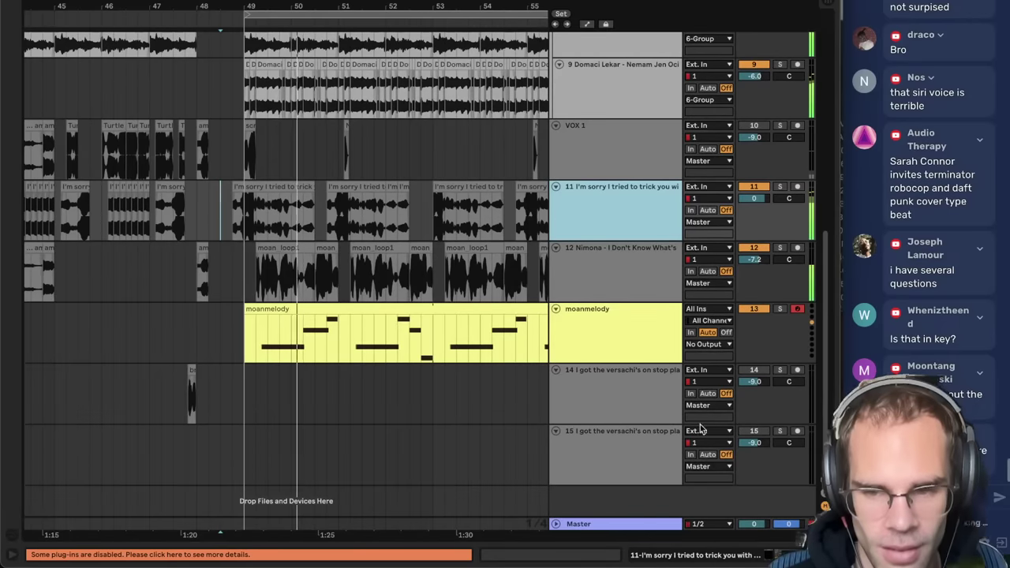
- Set the volume of vocal track 11 to 2.5 dB
{"action": "scroll", "coordinate": [513, 306], "scroll_direction": "up", "scroll_amount": 3}
{"action": "left_click", "coordinate": [615, 385]}
{"action": "left_click", "coordinate": [629, 341]}
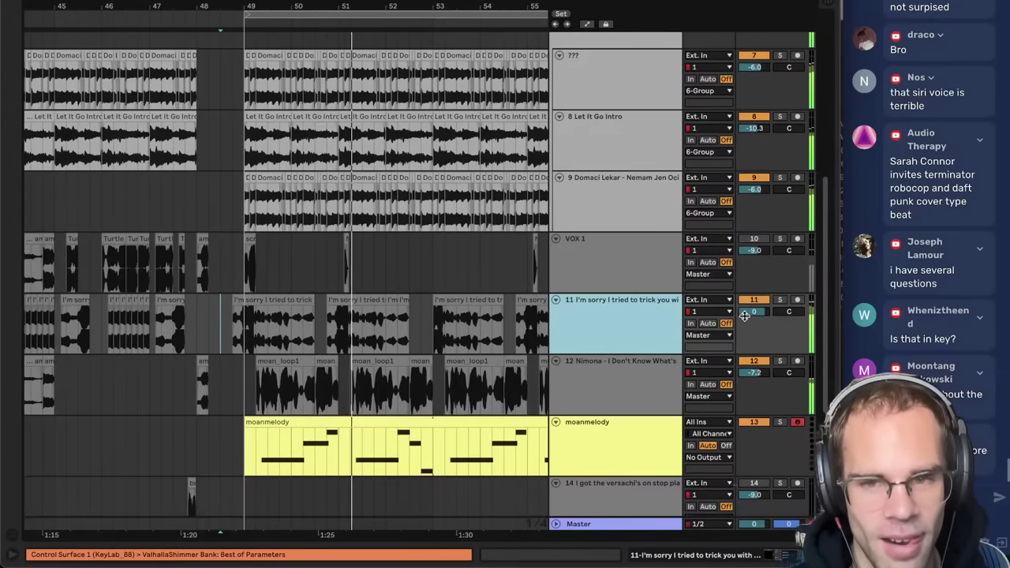
{"action": "left_click", "coordinate": [607, 336]}
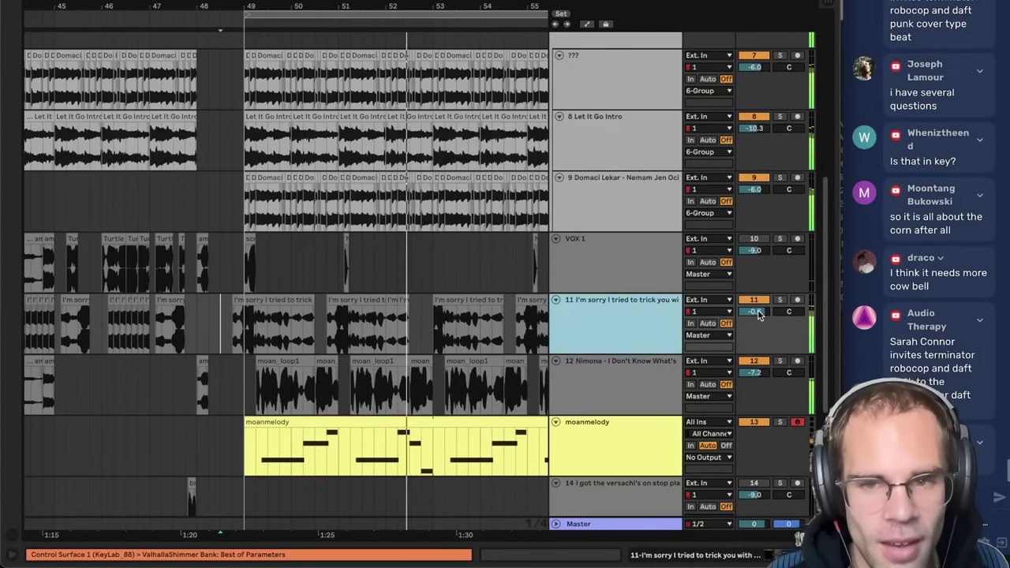
{"action": "left_click_drag", "start_coordinate": [758, 311], "coordinate": [757, 302]}
{"action": "left_click", "coordinate": [636, 309]}
- Select the range from bar 49 to bar 57 on the vocal track and loop it
{"action": "left_click_drag", "start_coordinate": [506, 316], "coordinate": [435, 314]}
{"action": "left_click", "coordinate": [435, 314]}
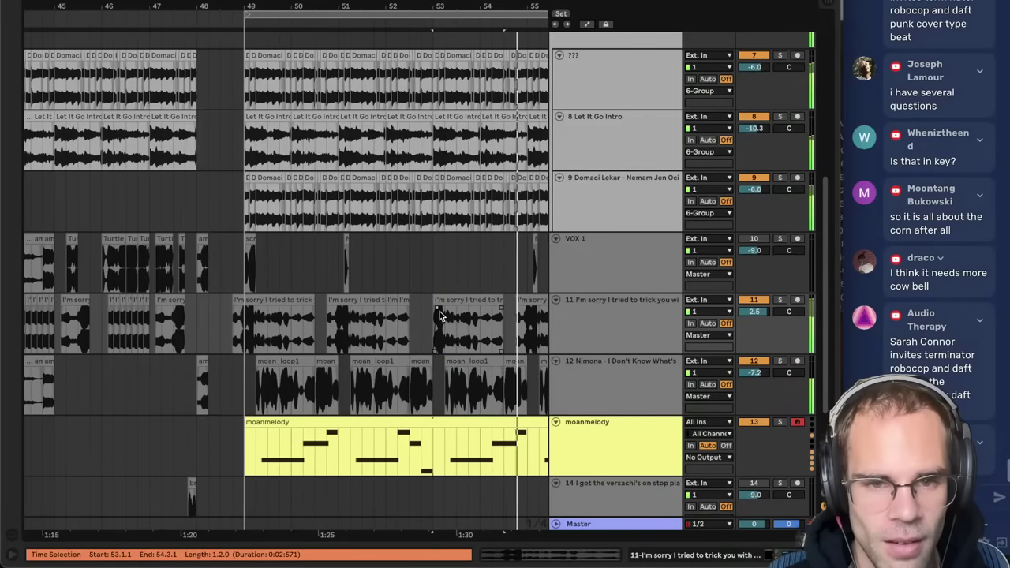
{"action": "left_click_drag", "start_coordinate": [340, 11], "coordinate": [294, 10]}
{"action": "left_click", "coordinate": [353, 300]}
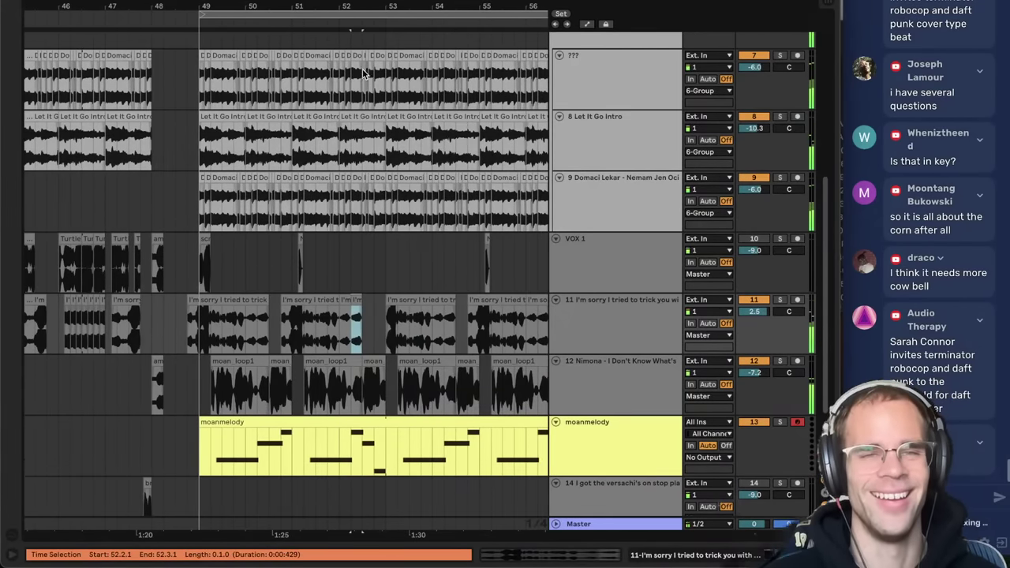
{"action": "key", "text": "minus"}
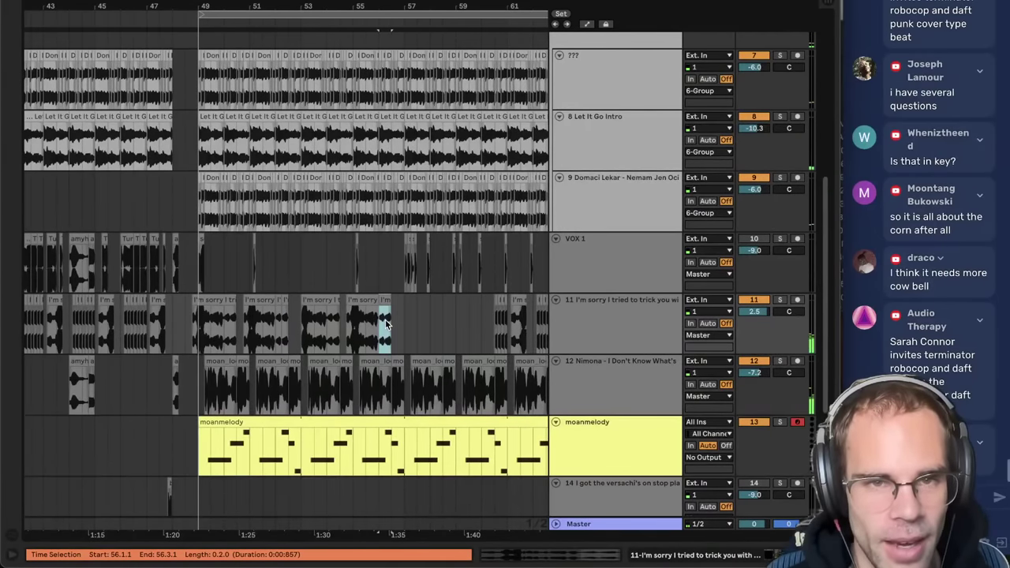
{"action": "left_click_drag", "start_coordinate": [402, 322], "coordinate": [207, 329]}
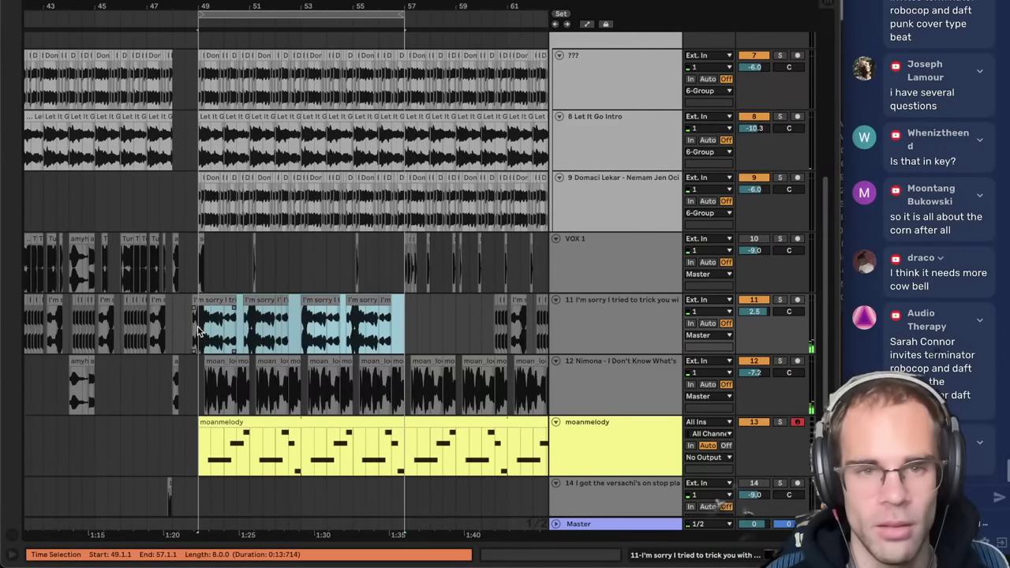
- Insert a new MIDI track below the DD_Shaker_134_Lp10 track
{"action": "scroll", "coordinate": [473, 276], "scroll_direction": "up", "scroll_amount": 6}
{"action": "left_click", "coordinate": [600, 231]}
{"action": "key", "text": "super+shift+t"}
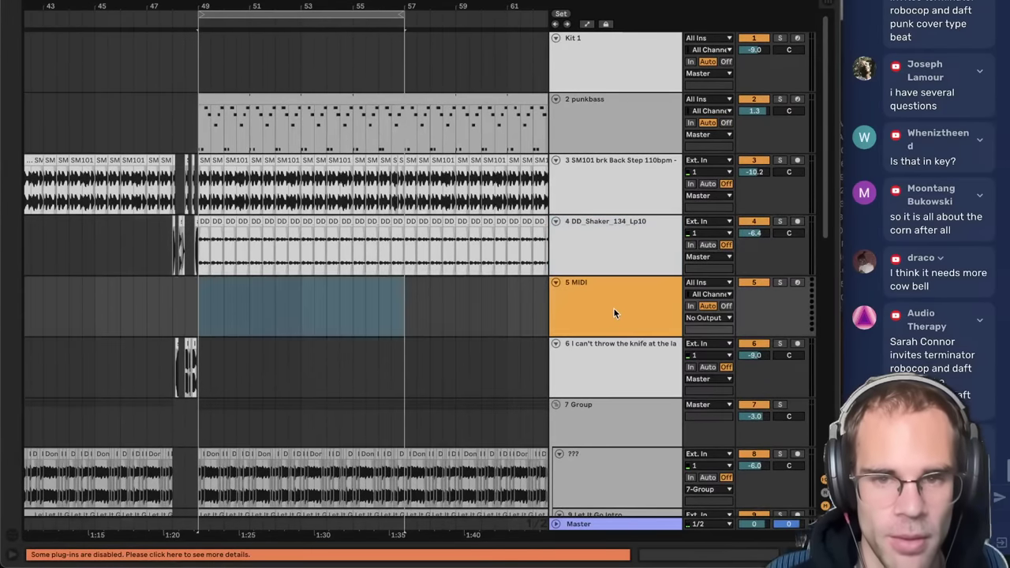
{"action": "left_click", "coordinate": [613, 307]}
- Search the library for cowbell, audition a few samples and load Cowbell 707.aif onto the new MIDI track
{"action": "key", "text": "super+f"}
{"action": "type", "text": "cowbell"}
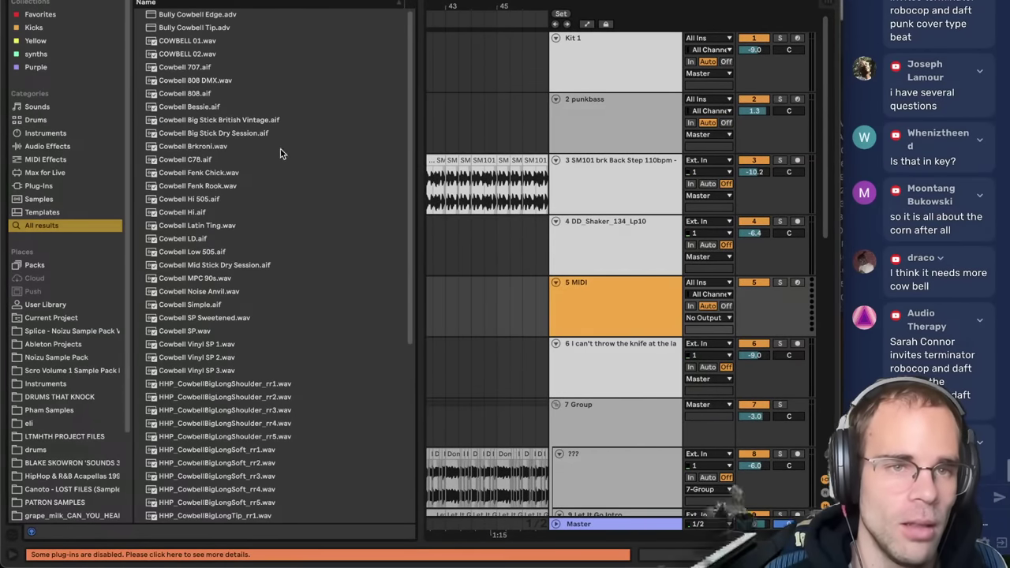
{"action": "left_click", "coordinate": [209, 54]}
{"action": "left_click", "coordinate": [207, 81]}
{"action": "left_click", "coordinate": [203, 67]}
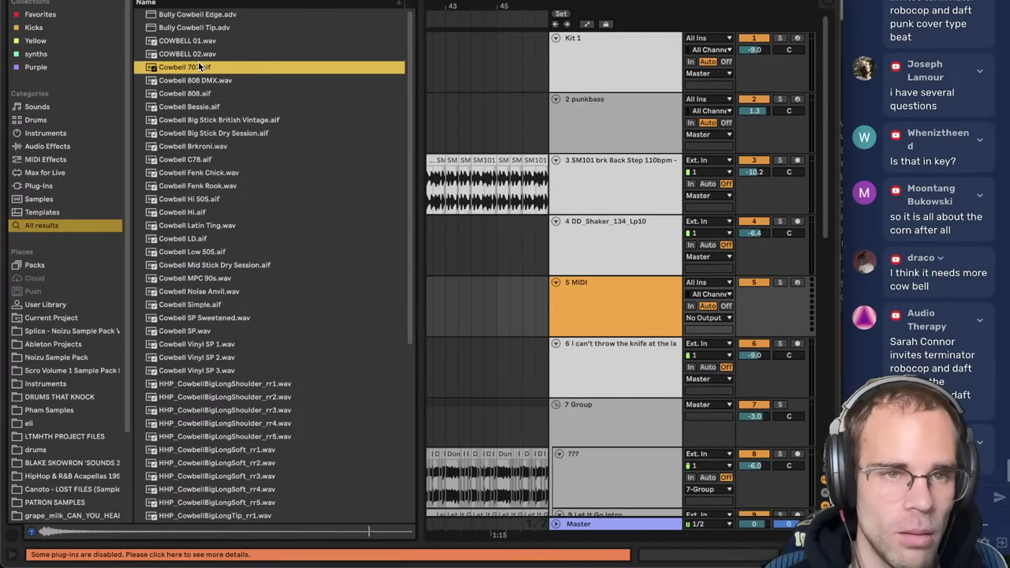
{"action": "double_click", "coordinate": [201, 67]}
- Play the loop from bar 49 and rehearse a cowbell rhythm over it
{"action": "key", "text": "ctrl+alt+b"}
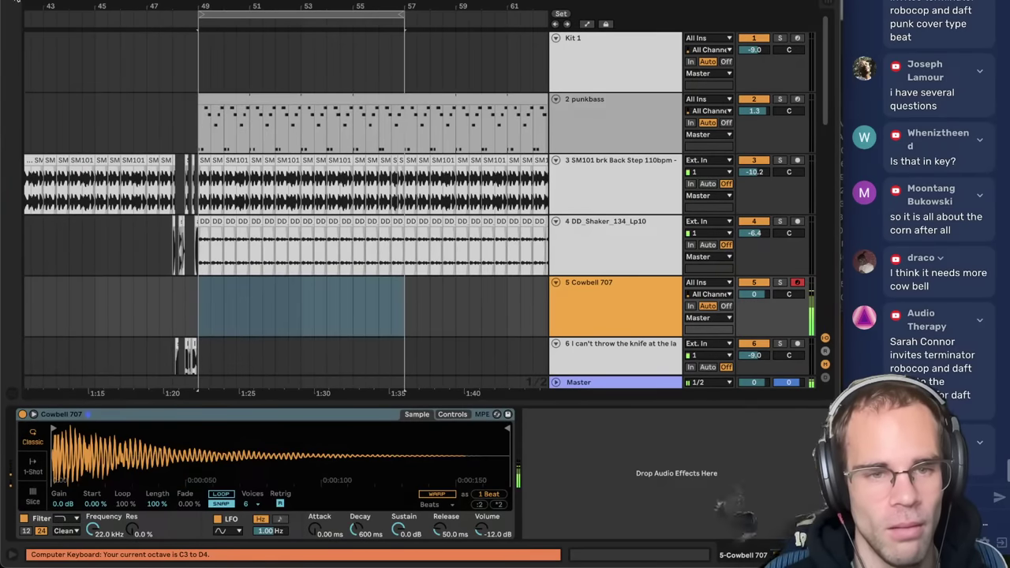
{"action": "key", "text": "space"}
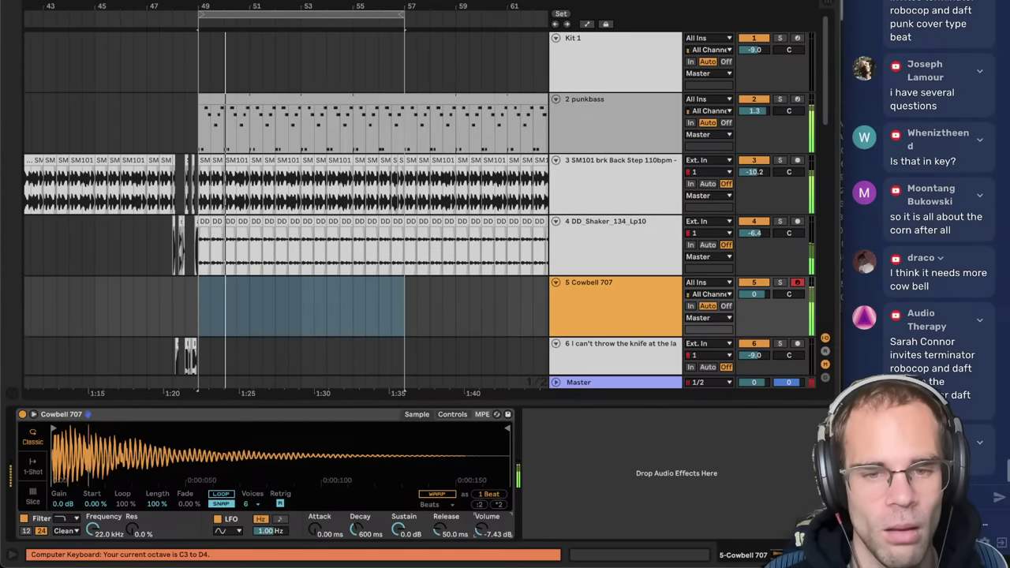
{"action": "left_click", "coordinate": [612, 313]}
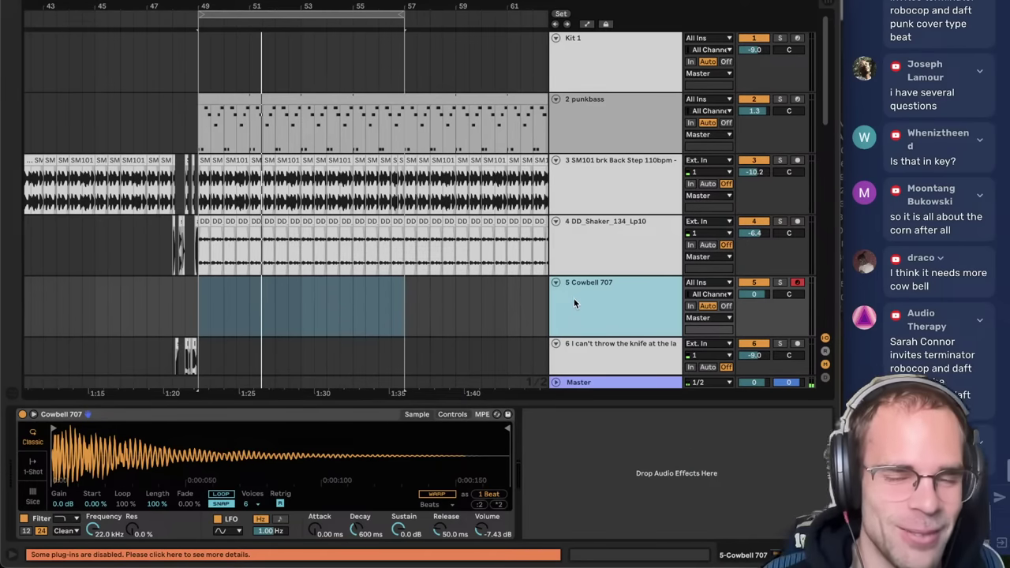
{"action": "key", "text": "space"}
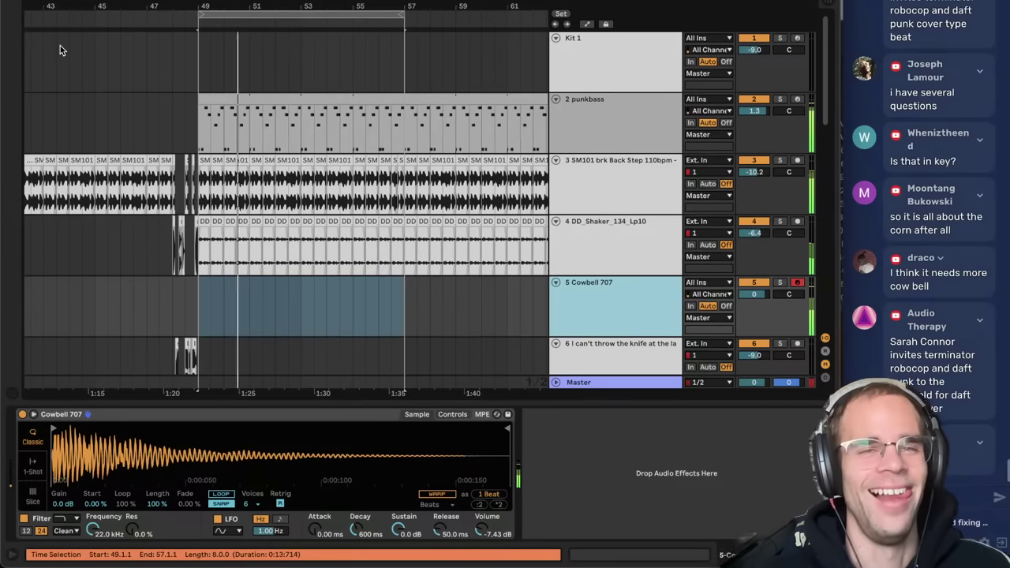
- Record a cowbell pattern on the Cowbell 707 track from bar 49 to bar 53
{"action": "key", "text": "space"}
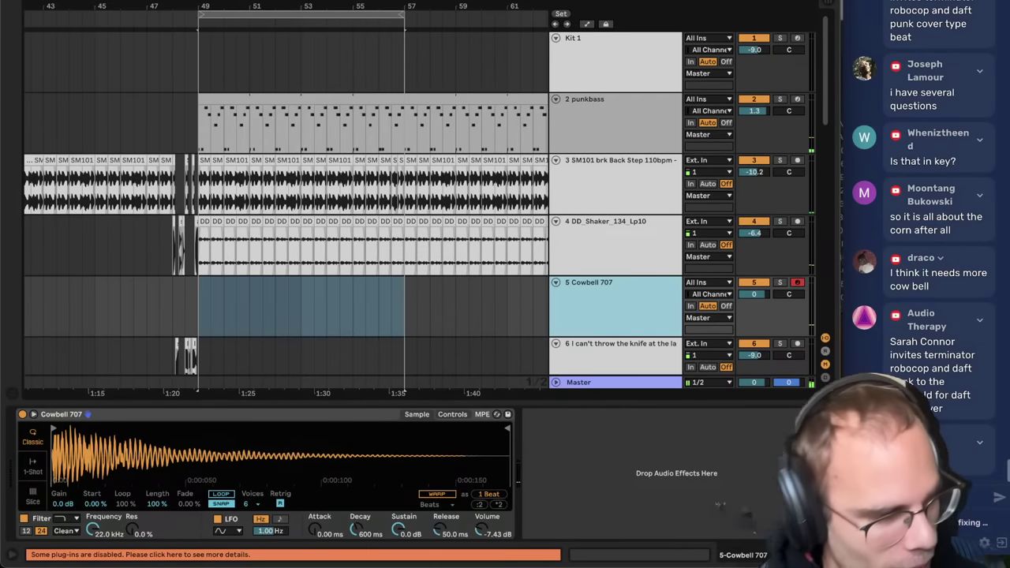
{"action": "key", "text": "F9"}
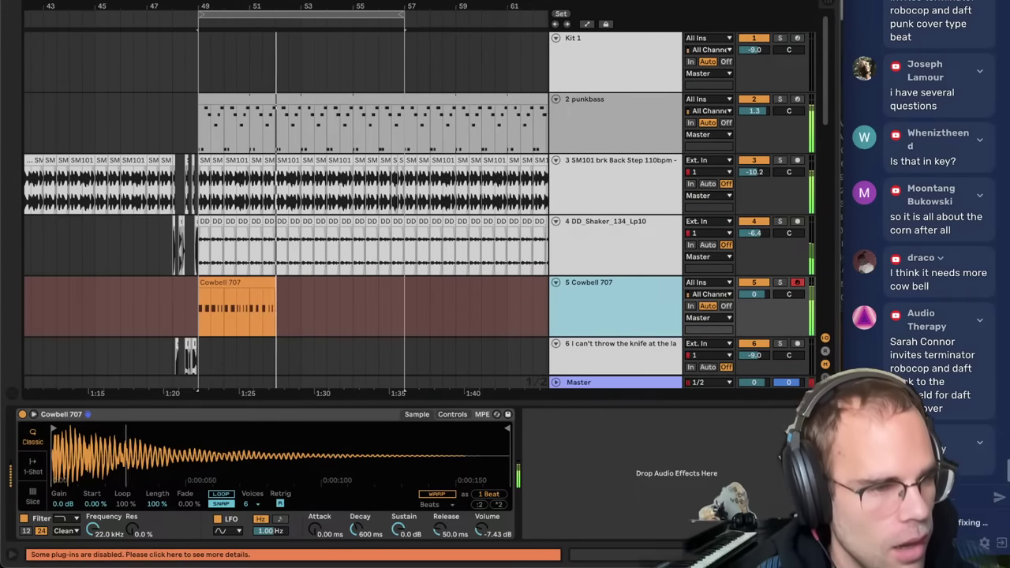
{"action": "key", "text": "space"}
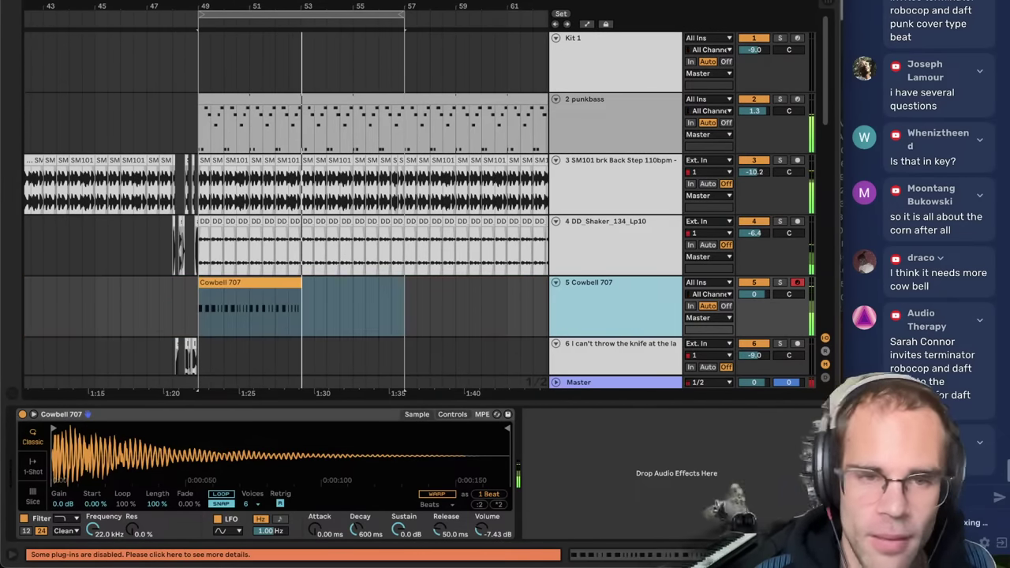
- Quantize all the notes in the recorded Cowbell 707 clip and play it back
{"action": "double_click", "coordinate": [291, 283]}
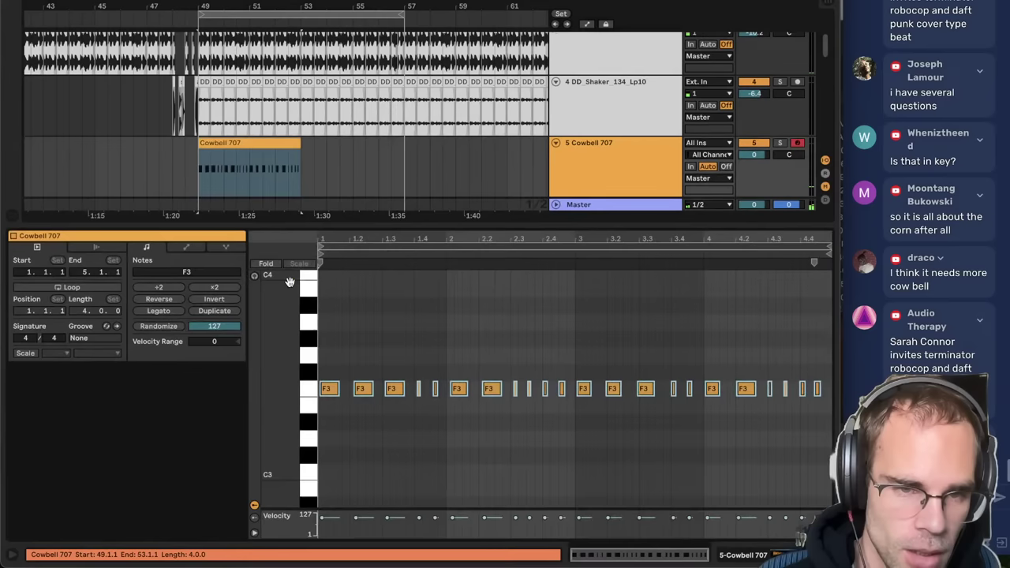
{"action": "left_click", "coordinate": [534, 417]}
{"action": "key", "text": "ctrl+a"}
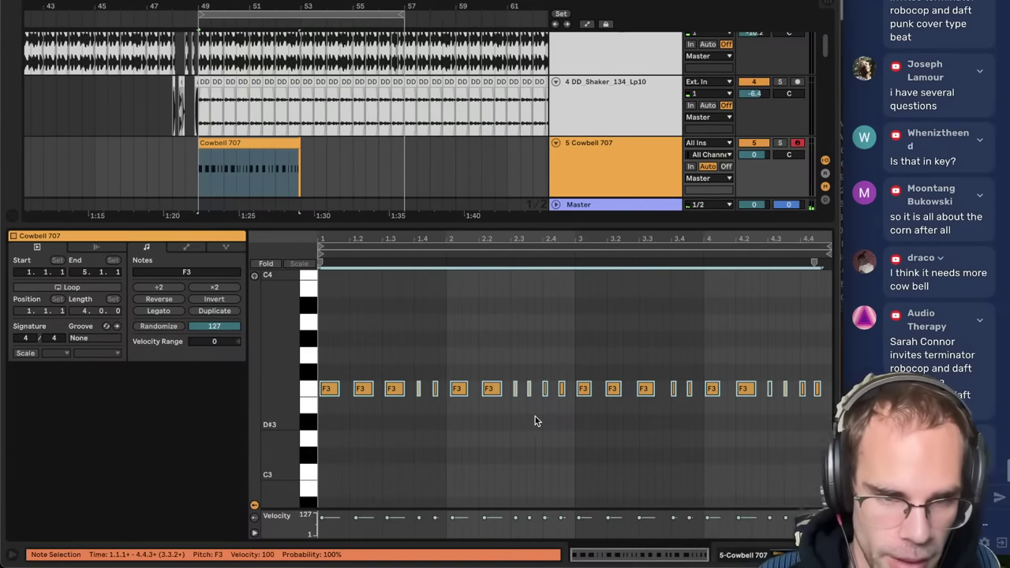
{"action": "key", "text": "space"}
{"action": "left_click", "coordinate": [527, 415]}
- Lower the cowbell track's volume to -1.5 dB
{"action": "left_click", "coordinate": [742, 555]}
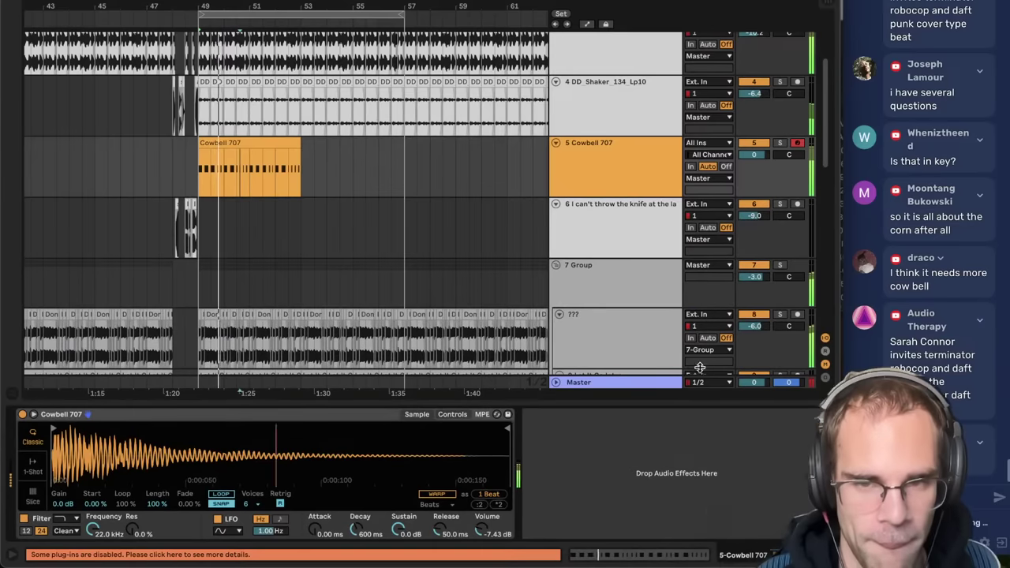
{"action": "left_click", "coordinate": [638, 160]}
{"action": "left_click_drag", "start_coordinate": [752, 155], "coordinate": [752, 161]}
{"action": "left_click", "coordinate": [602, 167]}
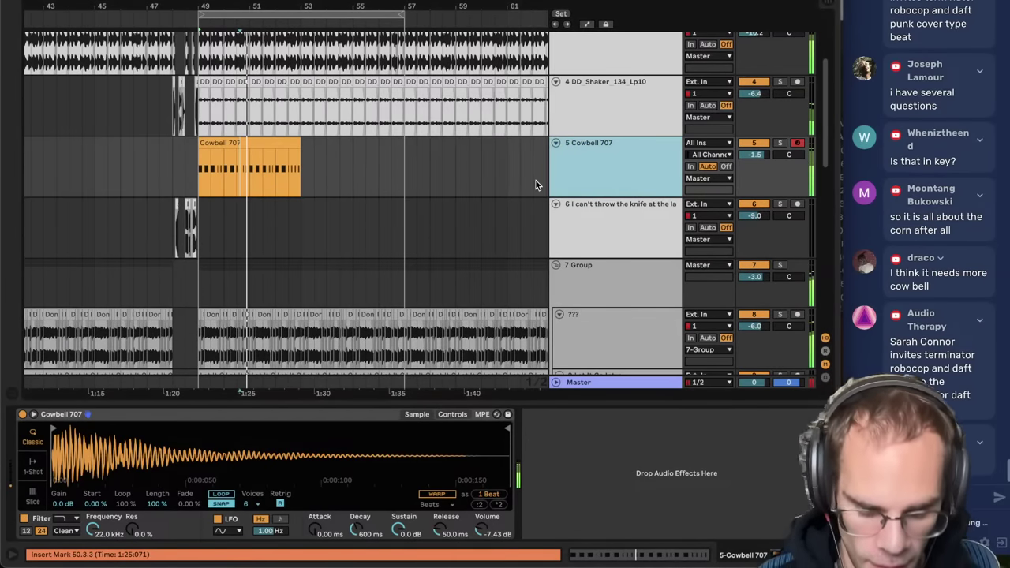
- Audition other cowbell samples in the search results, including Cowbell Low 505.aif and Cowbell Fenk Chick.wav
{"action": "key", "text": "ctrl+f"}
{"action": "key", "text": "Down"}
{"action": "key", "text": "Up"}
{"action": "left_click", "coordinate": [222, 250]}
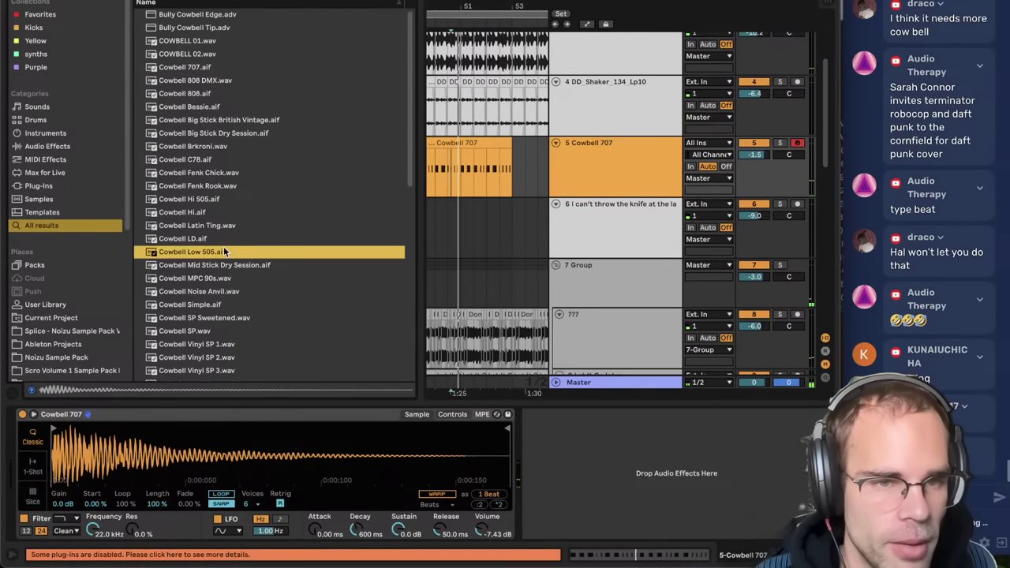
{"action": "left_click", "coordinate": [216, 214]}
{"action": "left_click", "coordinate": [214, 226]}
{"action": "left_click", "coordinate": [213, 199]}
{"action": "left_click", "coordinate": [212, 185]}
{"action": "left_click", "coordinate": [211, 174]}
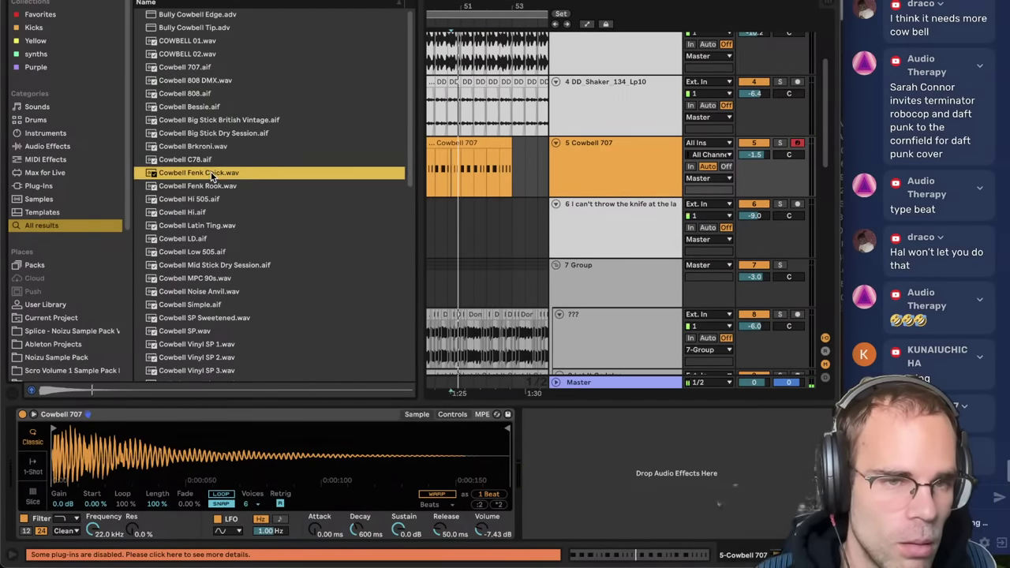
- Replace the cowbell track's sample with Cowbell Big Stick British Vintage.aif
{"action": "key", "text": "Up"}
{"action": "key", "text": "Up"}
{"action": "key", "text": "Up"}
{"action": "key", "text": "Up"}
{"action": "key", "text": "Down"}
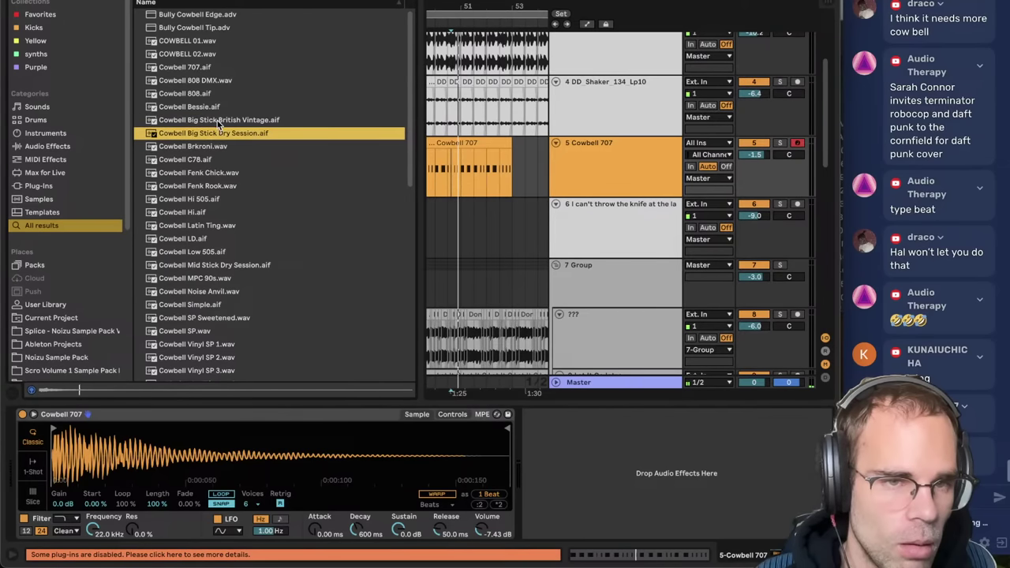
{"action": "key", "text": "Up"}
{"action": "key", "text": "Return"}
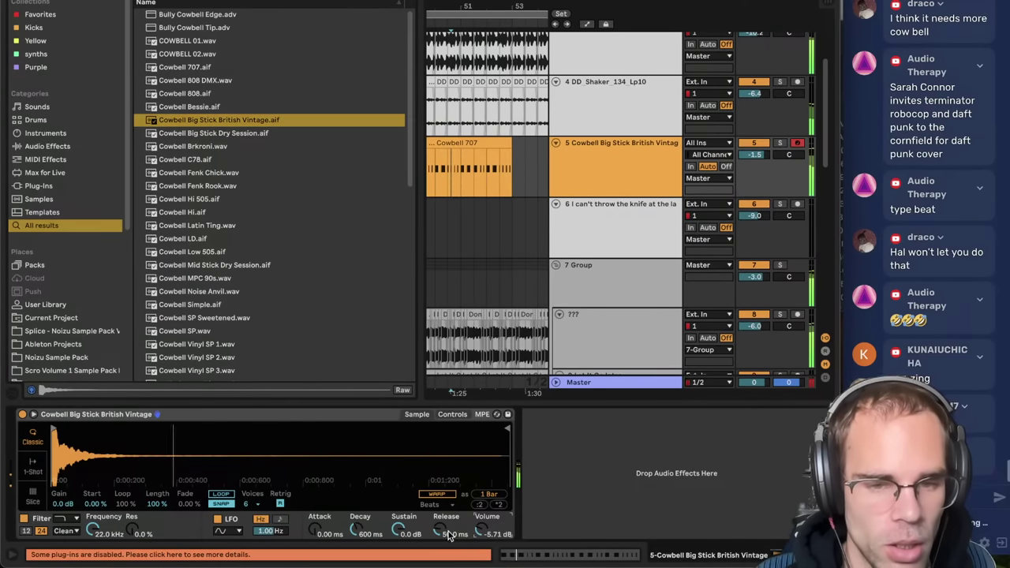
- Delete the last short F3 note before bar 2 in the Cowbell 707 clip
{"action": "left_click", "coordinate": [578, 556]}
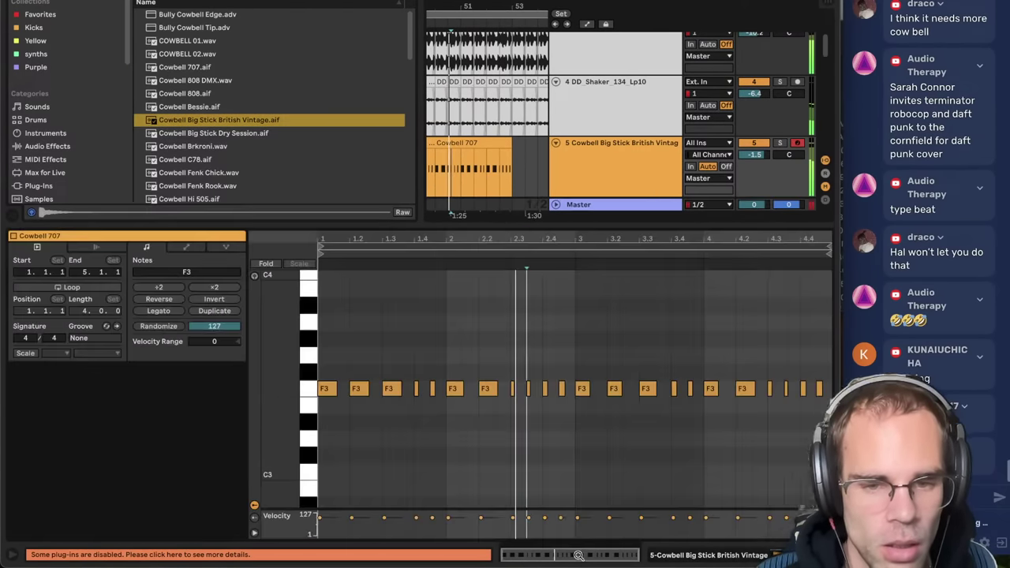
{"action": "left_click_drag", "start_coordinate": [426, 378], "coordinate": [434, 403]}
{"action": "key", "text": "Delete"}
{"action": "left_click", "coordinate": [454, 411]}
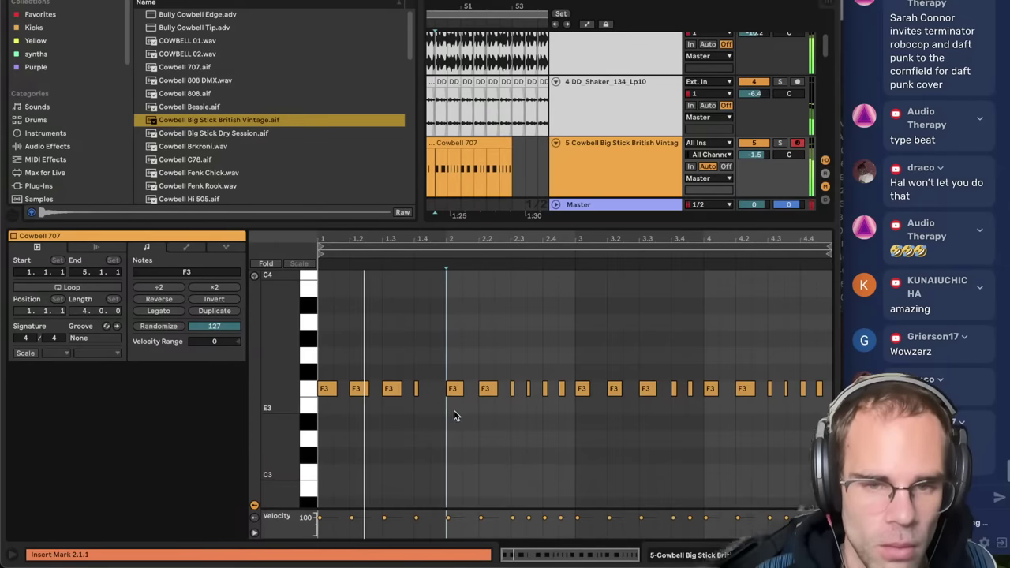
- Shorten the Cowbell 707 clip's loop to its first 2 bars and turn looping on
{"action": "left_click", "coordinate": [826, 246]}
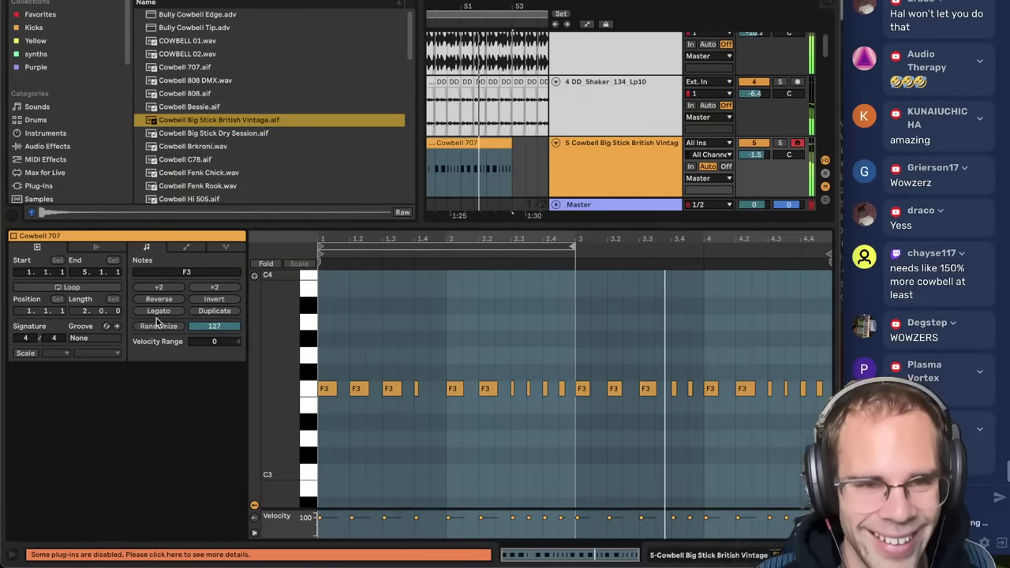
{"action": "left_click", "coordinate": [98, 289]}
{"action": "left_click", "coordinate": [477, 248]}
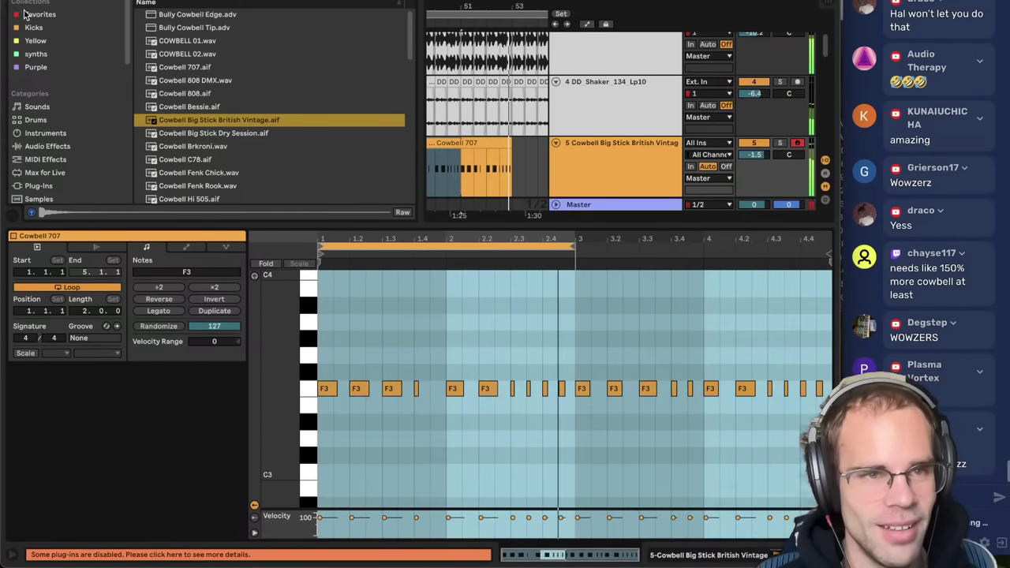
- Hide the browser and extend the looped cowbell clip to bar 57 in the arrangement
{"action": "left_click", "coordinate": [16, 3]}
{"action": "left_click", "coordinate": [104, 143]}
{"action": "left_click_drag", "start_coordinate": [112, 160], "coordinate": [213, 150]}
{"action": "left_click", "coordinate": [110, 146]}
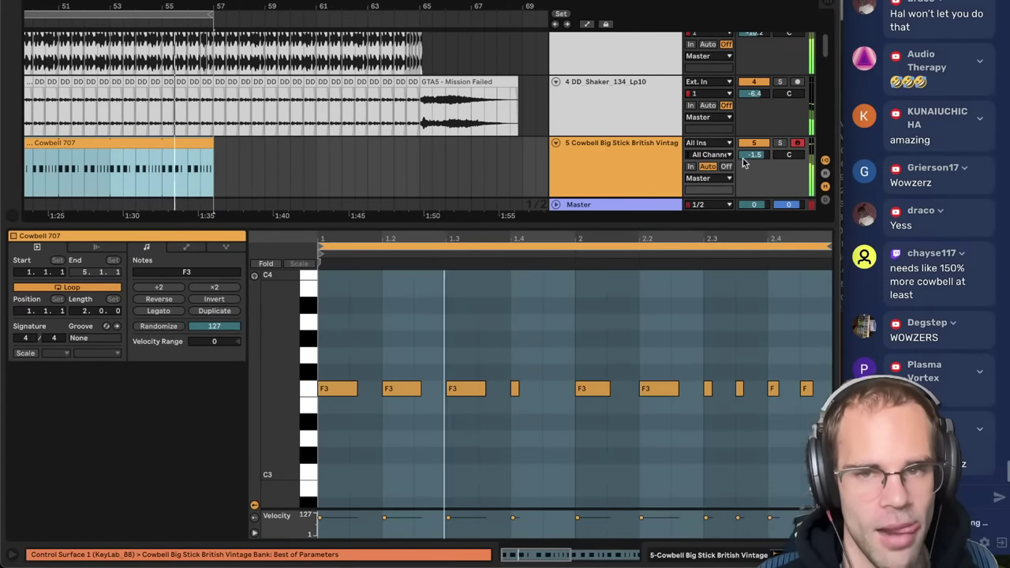
- Lower the cowbell track's volume to -4.7 dB and hide the clip's note editor
{"action": "left_click_drag", "start_coordinate": [755, 155], "coordinate": [755, 161]}
{"action": "left_click", "coordinate": [638, 163]}
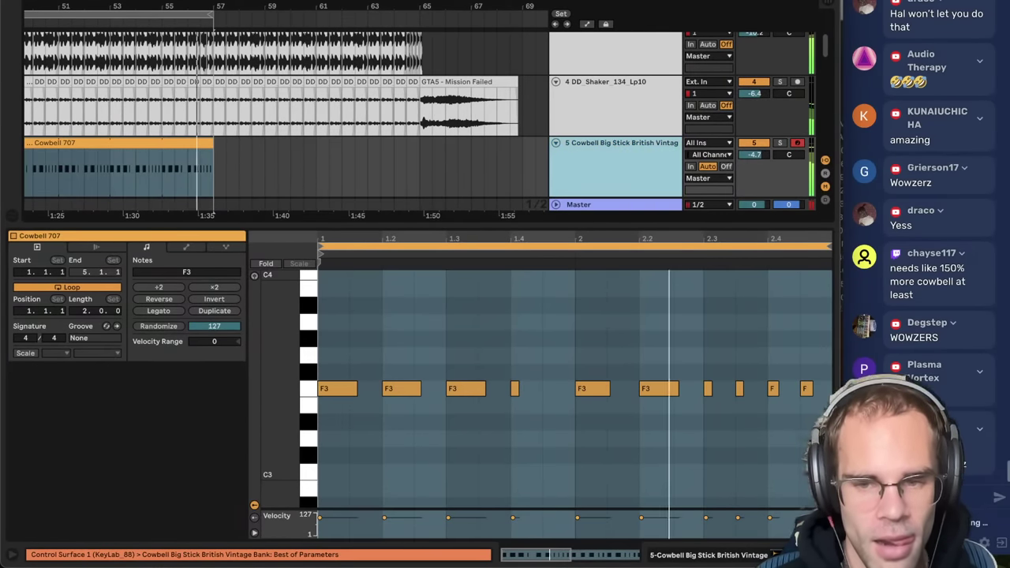
{"action": "left_click", "coordinate": [826, 555]}
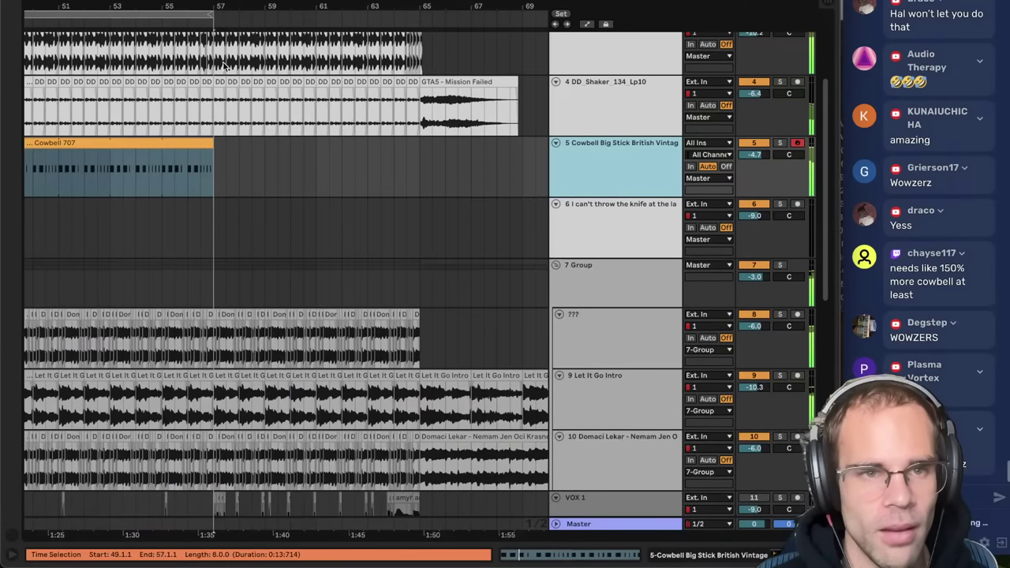
{"action": "left_click", "coordinate": [395, 147]}
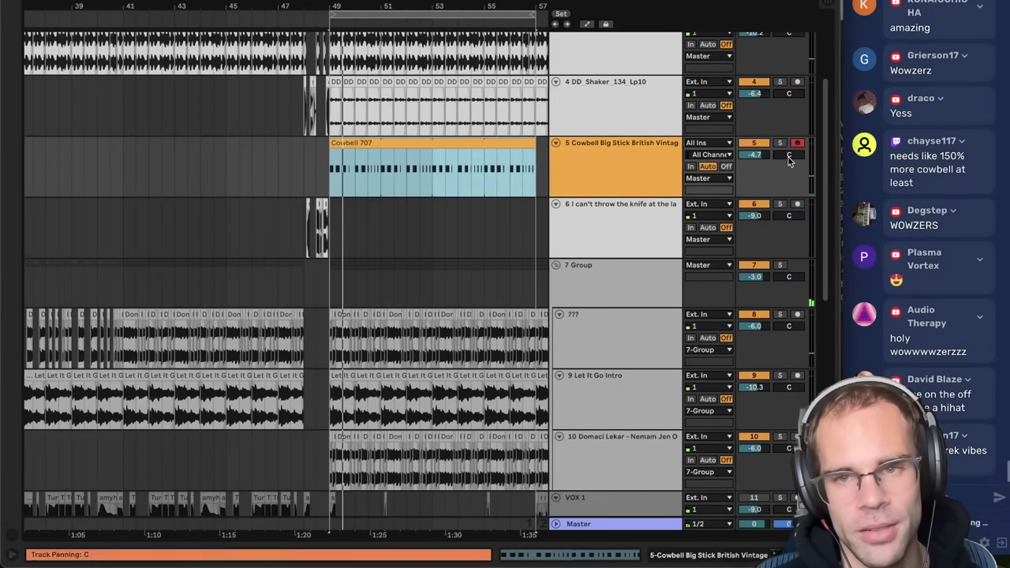
- Solo the cowbell track, search the browser for "ott" and load the OTT.adv preset onto the track
{"action": "left_click", "coordinate": [780, 143]}
{"action": "left_click", "coordinate": [601, 162]}
{"action": "key", "text": "super+f"}
{"action": "type", "text": "ott"}
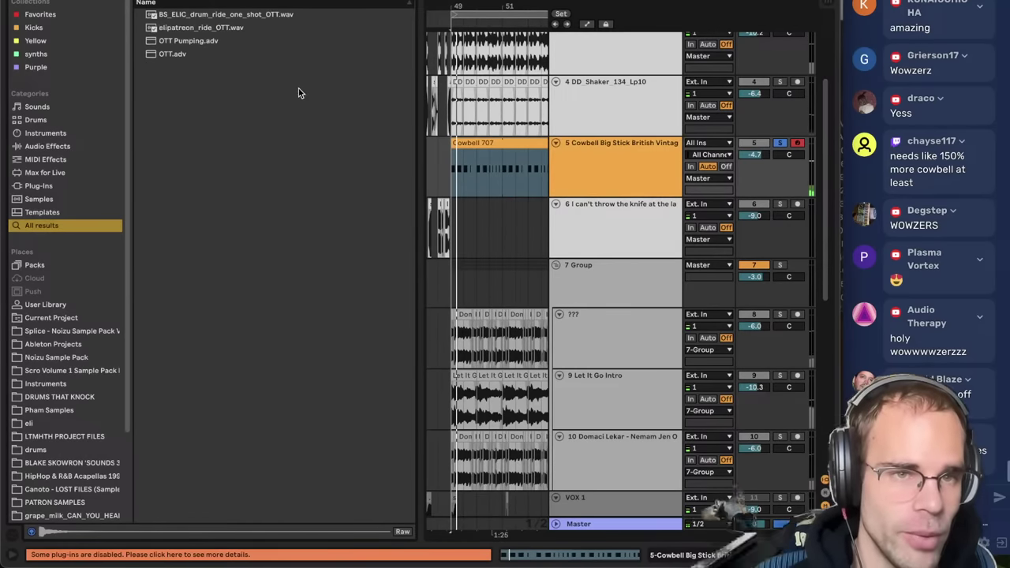
{"action": "double_click", "coordinate": [207, 53]}
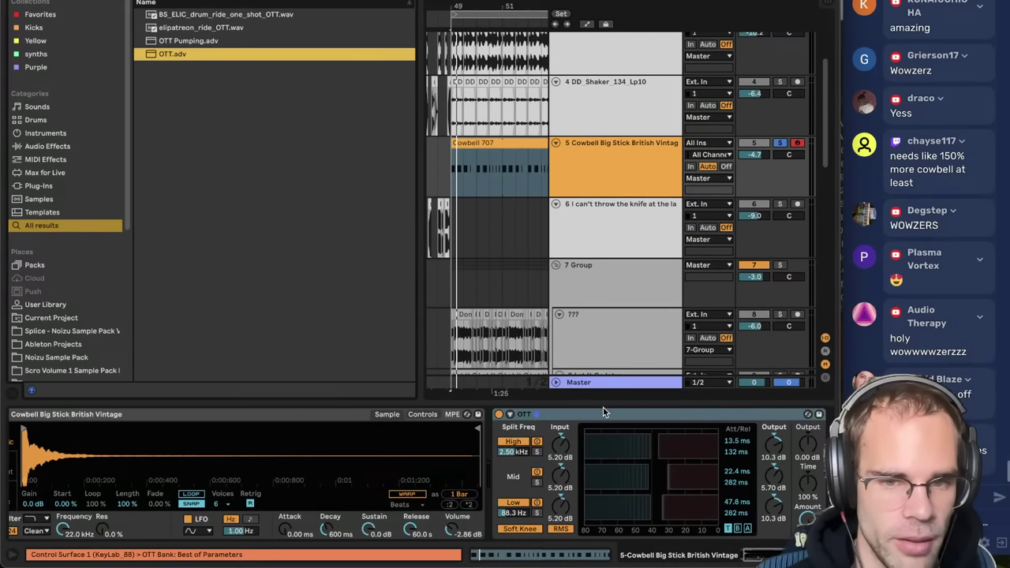
- Duplicate the cowbell track's OTT effect twice, play the result and delete the last copy
{"action": "left_click", "coordinate": [604, 413]}
{"action": "key", "text": "super+d"}
{"action": "key", "text": "super+d"}
{"action": "key", "text": "space"}
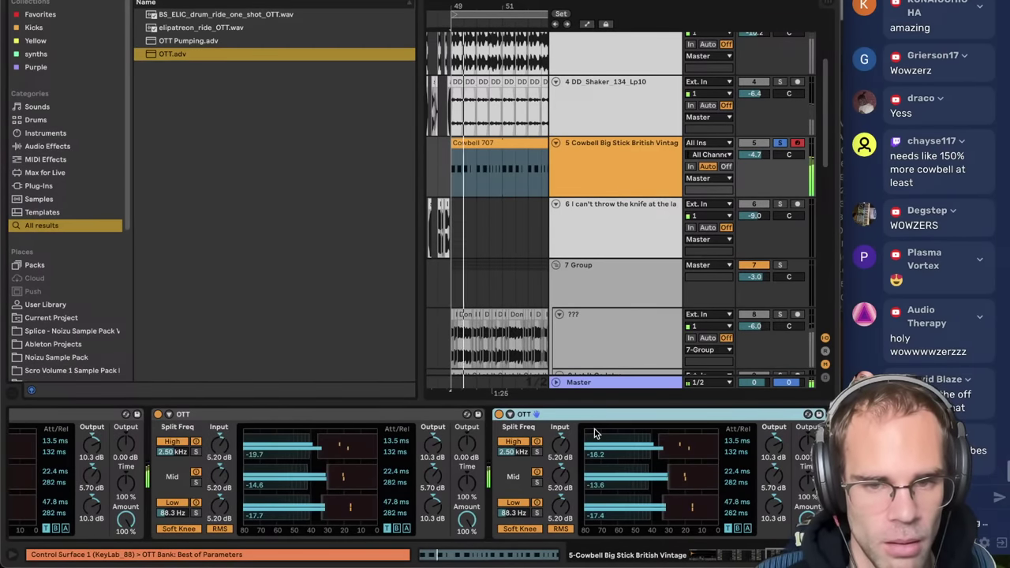
{"action": "key", "text": "Delete"}
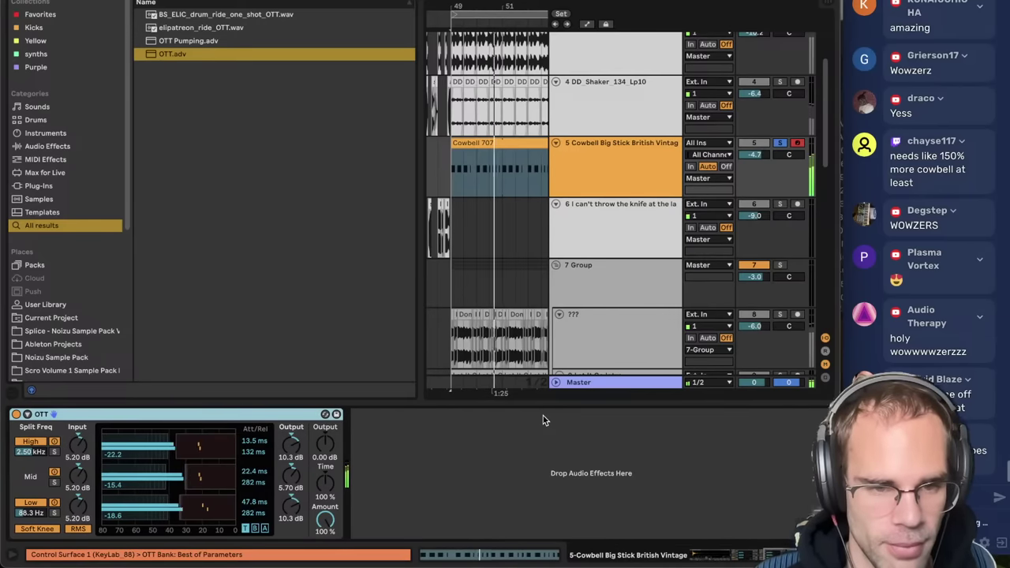
- Unsolo the cowbell track and switch off its OTT effect
{"action": "key", "text": "Delete"}
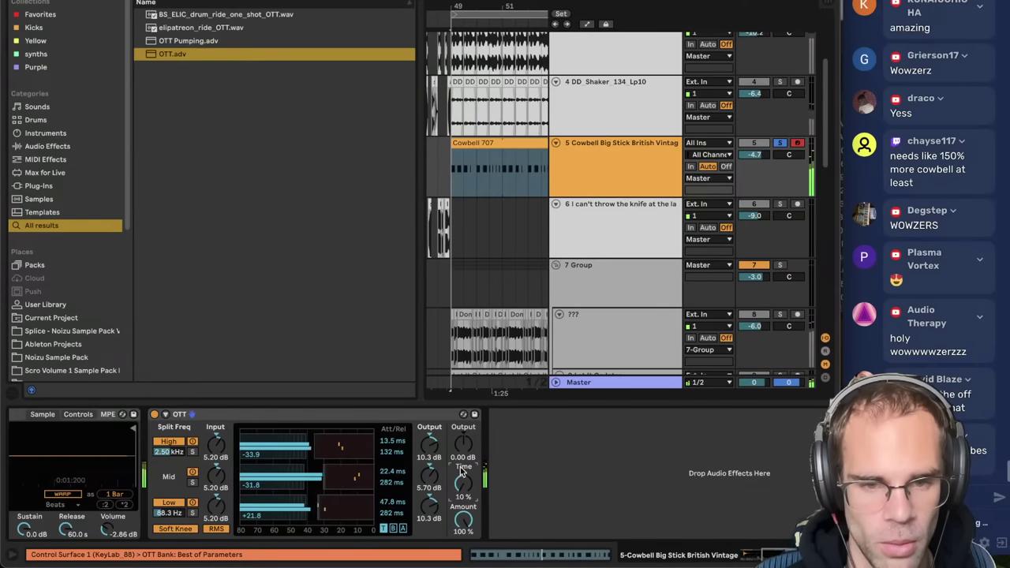
{"action": "left_click", "coordinate": [776, 144]}
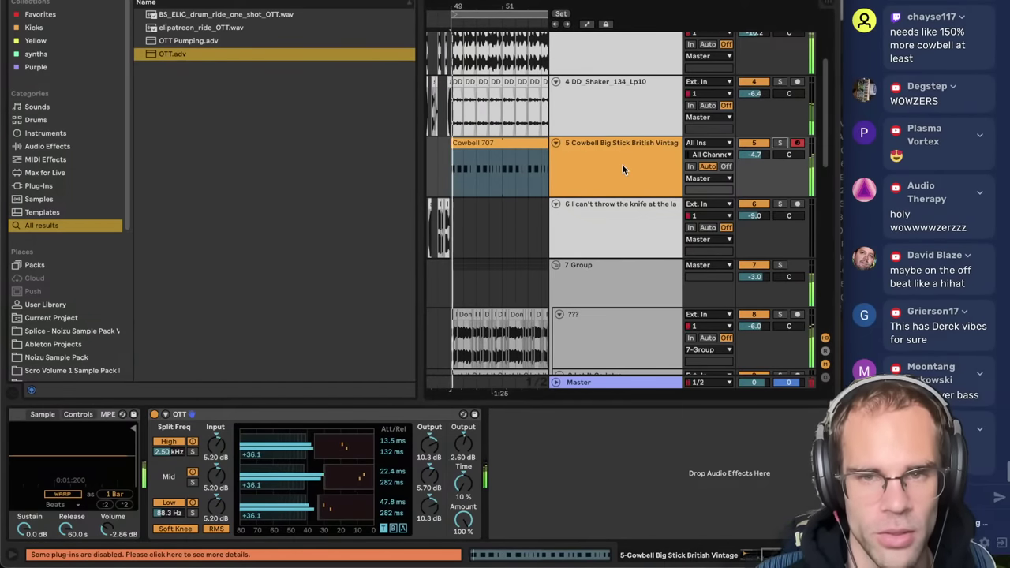
{"action": "left_click", "coordinate": [201, 416]}
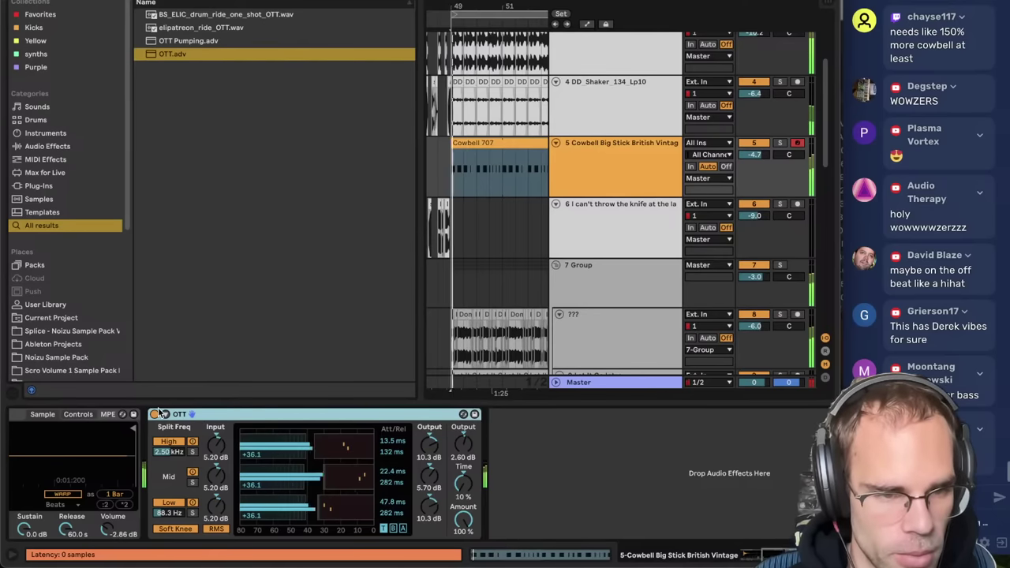
- Hide the browser and set the cowbell track's volume to -5.3 dB
{"action": "key", "text": "ctrl+alt+b"}
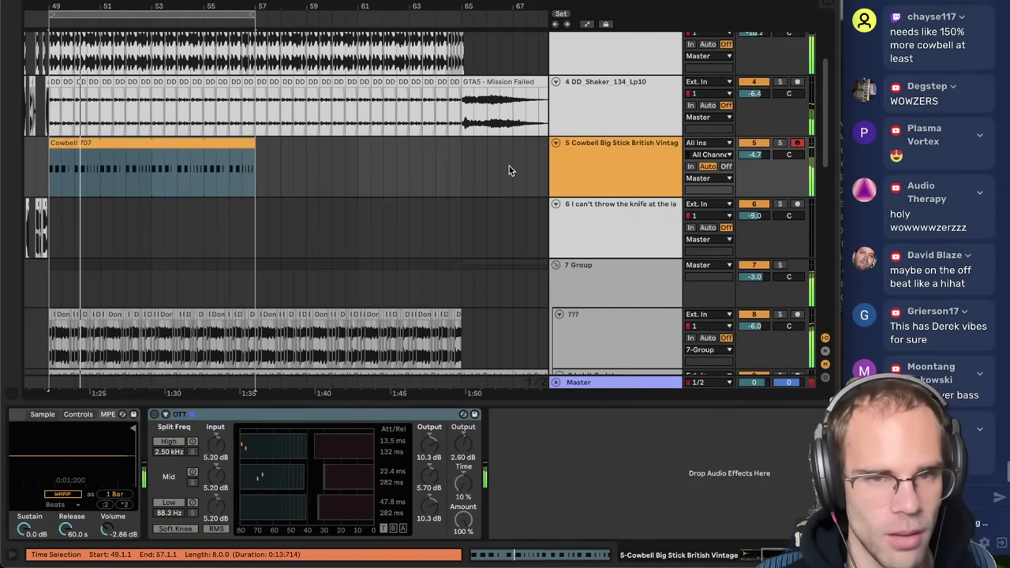
{"action": "left_click", "coordinate": [649, 175]}
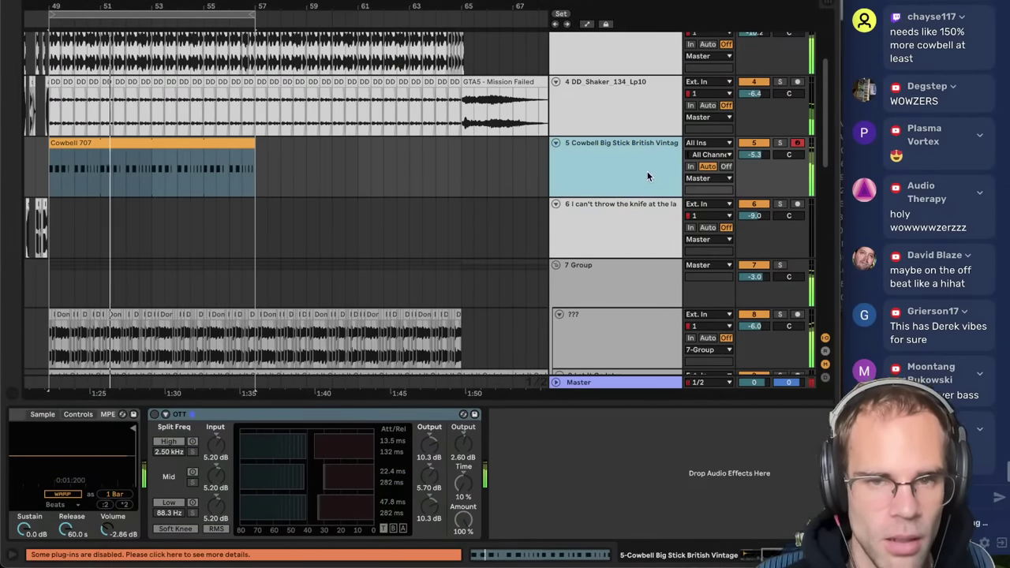
- Save the Live Set under the new name "corn" in the Versachi Beat Project folder
{"action": "scroll", "coordinate": [528, 147], "scroll_direction": "down", "scroll_amount": 4}
{"action": "scroll", "coordinate": [522, 150], "scroll_direction": "down", "scroll_amount": 4}
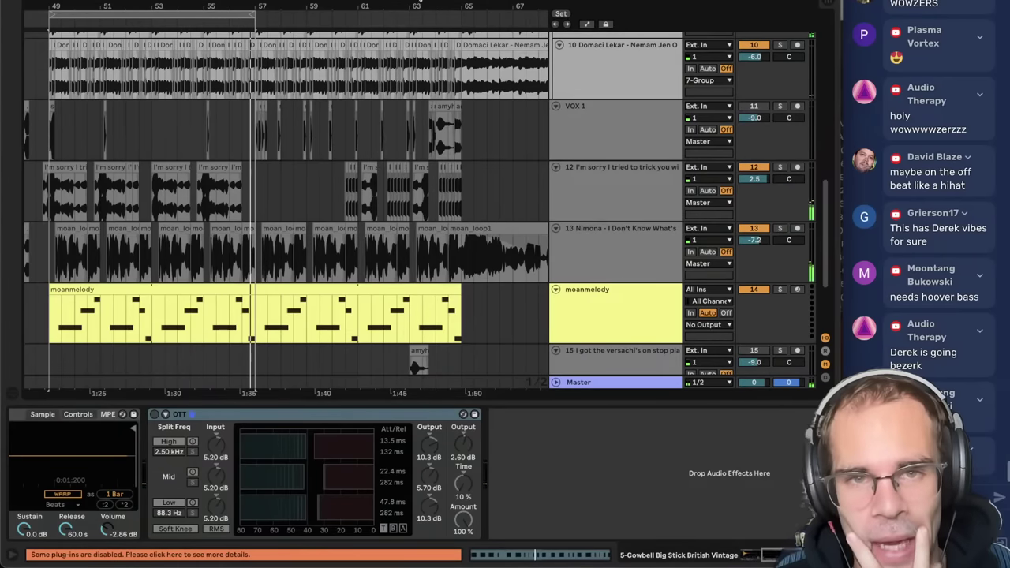
{"action": "scroll", "coordinate": [345, 135], "scroll_direction": "left", "scroll_amount": 6}
{"action": "left_click", "coordinate": [347, 135]}
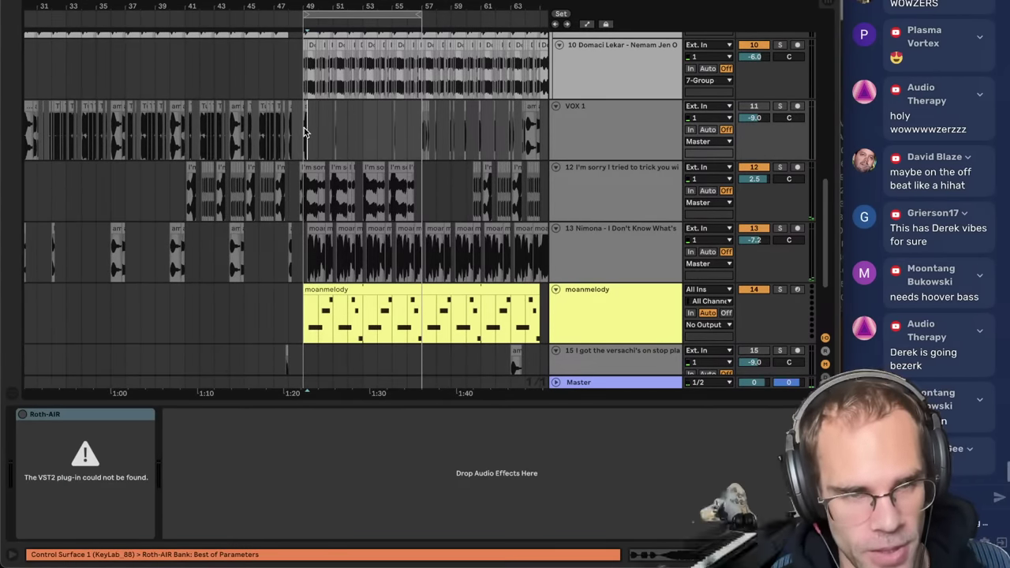
{"action": "key", "text": "super+shift+s"}
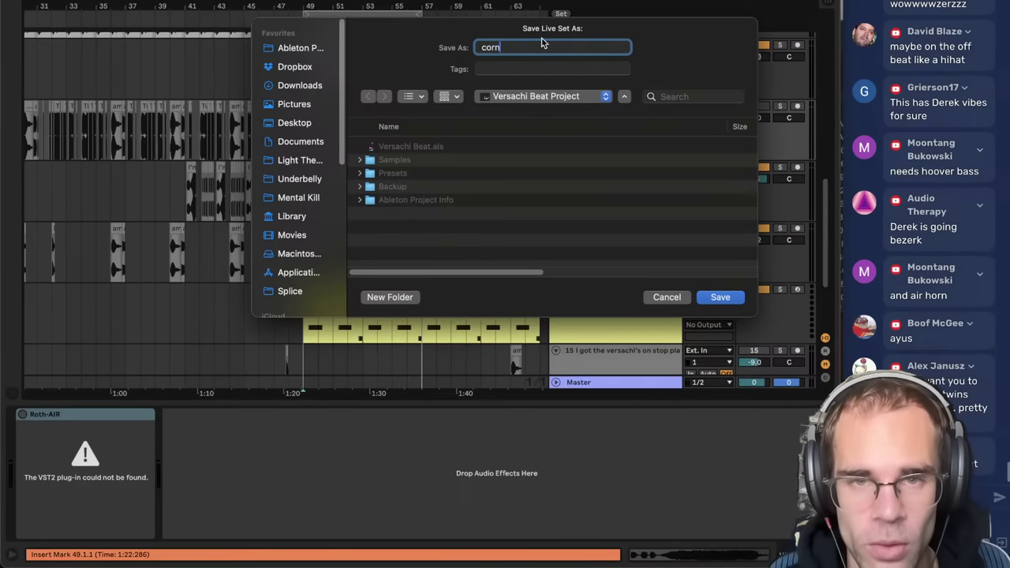
{"action": "key", "text": "Return"}
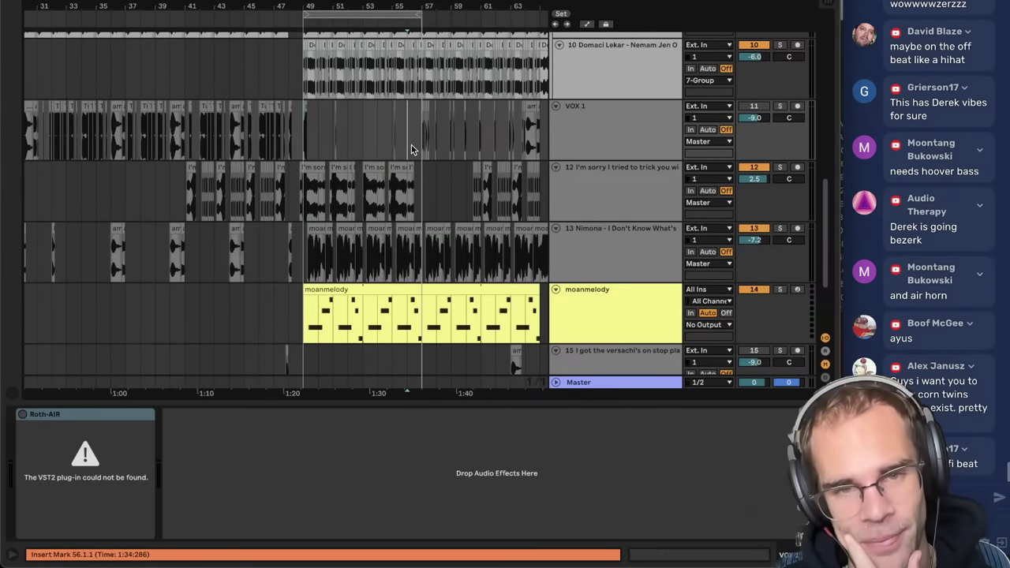
- Play the arrangement from bar 49 to hear the section with the cowbell
{"action": "left_click", "coordinate": [368, 128]}
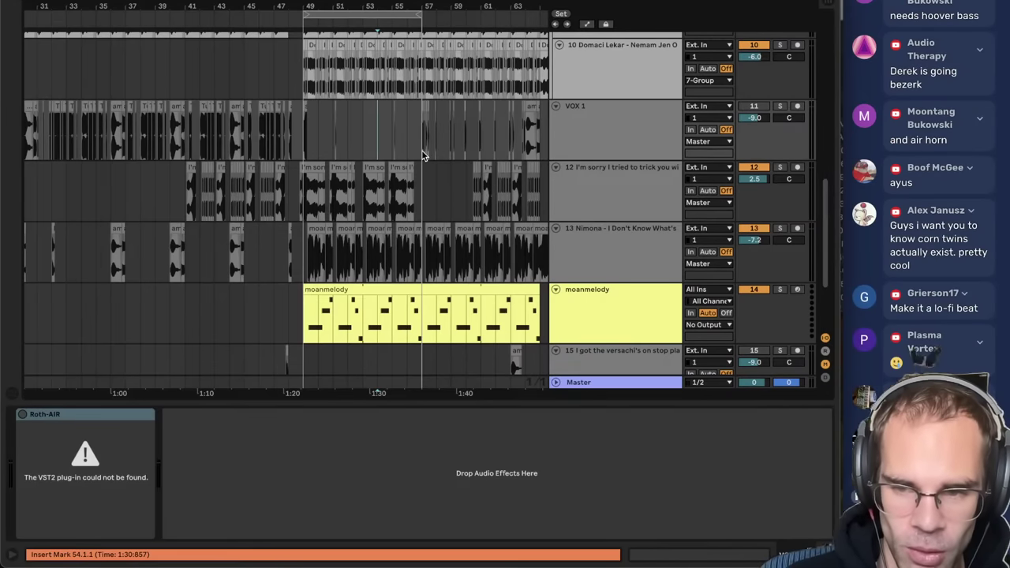
{"action": "left_click", "coordinate": [343, 141]}
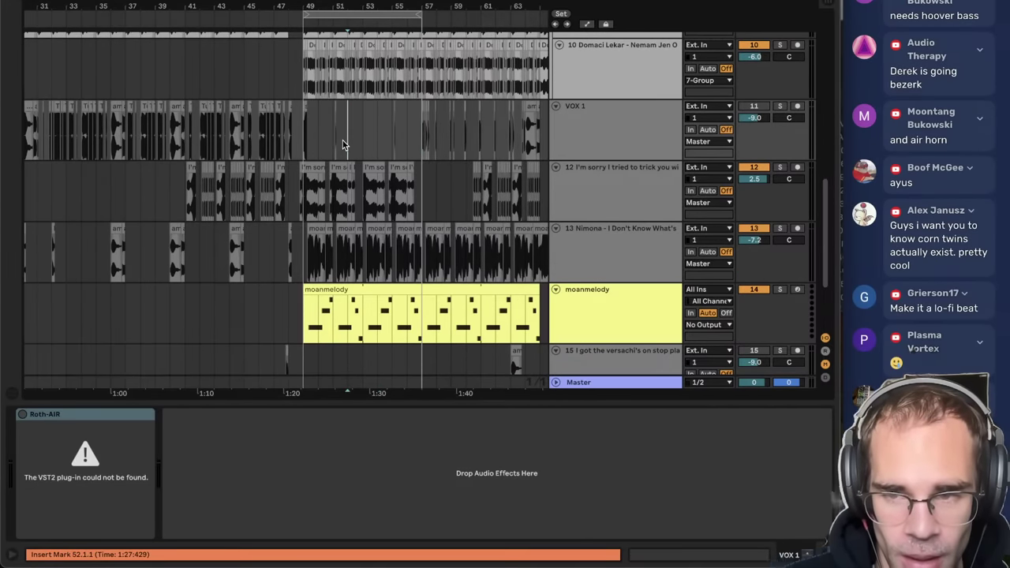
{"action": "key", "text": "space"}
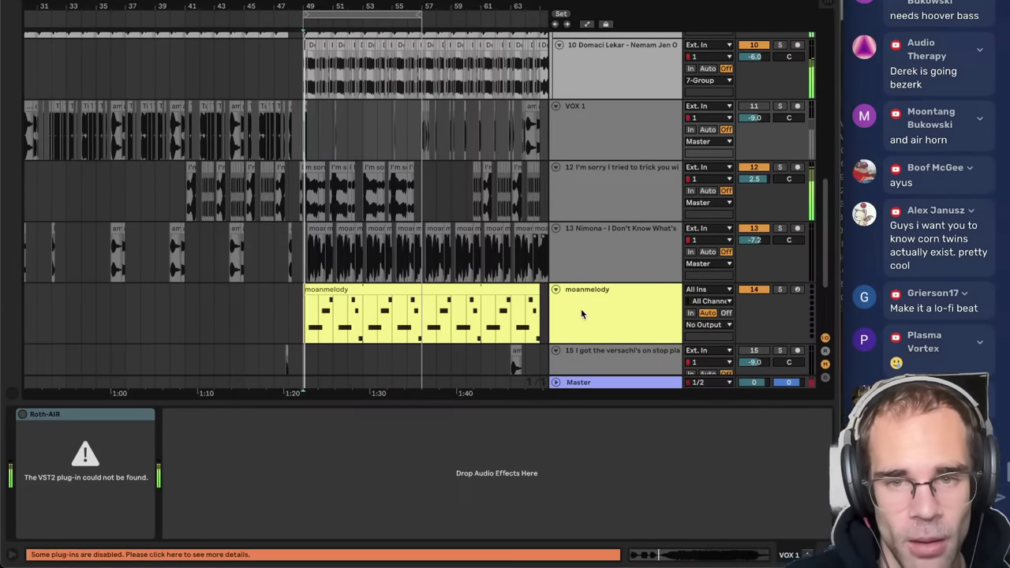
- Insert an audio track below track 16, set its input to Resampling and arm it for recording
{"action": "scroll", "coordinate": [600, 313], "scroll_direction": "down", "scroll_amount": 2}
{"action": "left_click", "coordinate": [639, 311]}
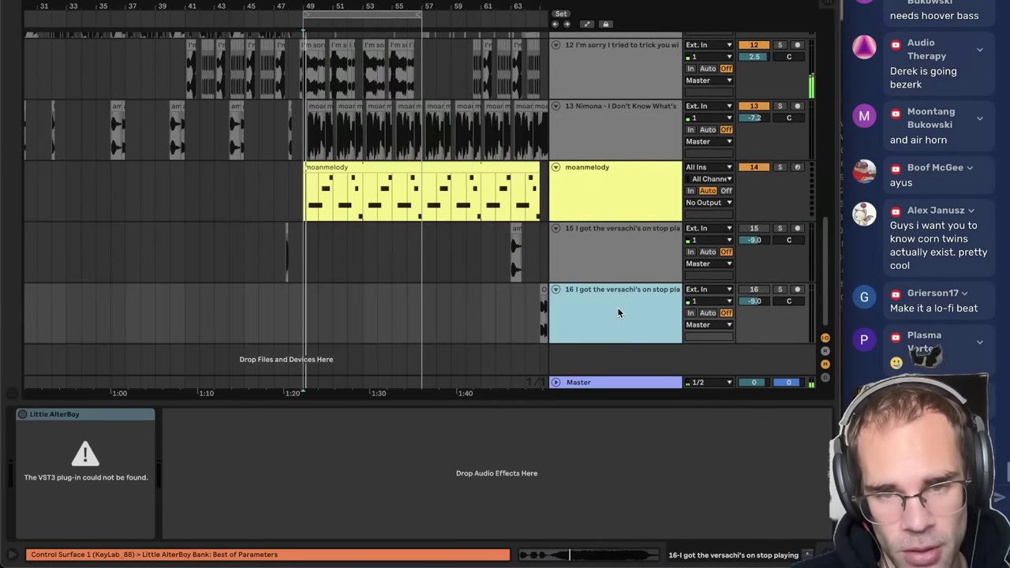
{"action": "key", "text": "ctrl+t"}
{"action": "left_click", "coordinate": [708, 321]}
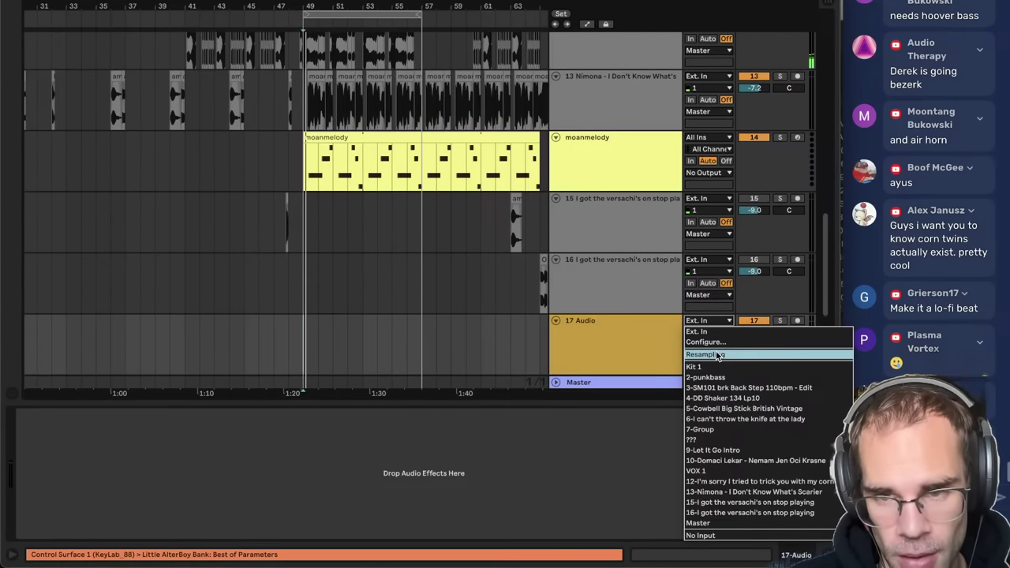
{"action": "left_click", "coordinate": [717, 356]}
{"action": "left_click", "coordinate": [797, 322]}
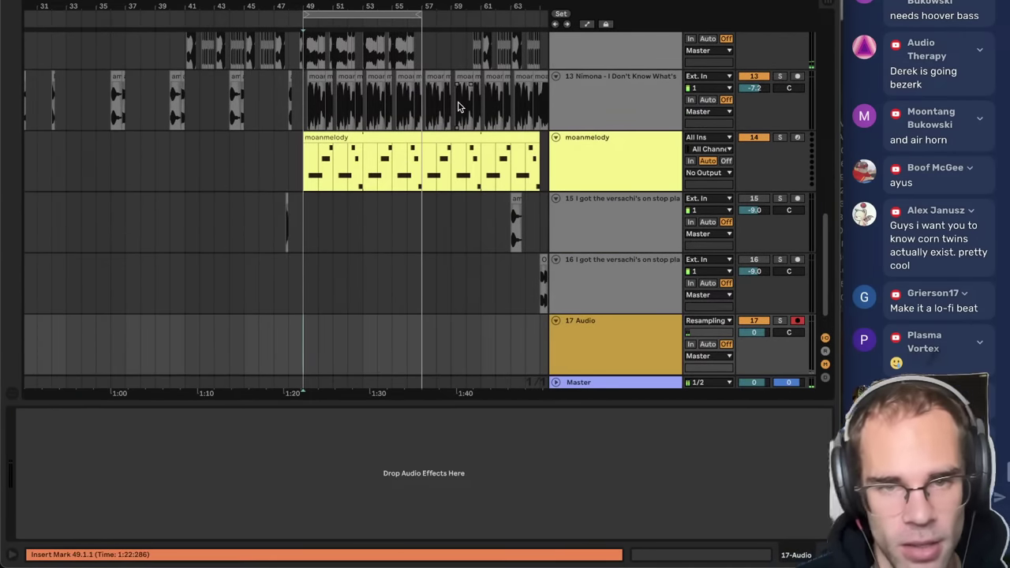
- Record bars 49 to 57 of the full mix onto track 17 and move the recorded clip to bar 57
{"action": "key", "text": "F9"}
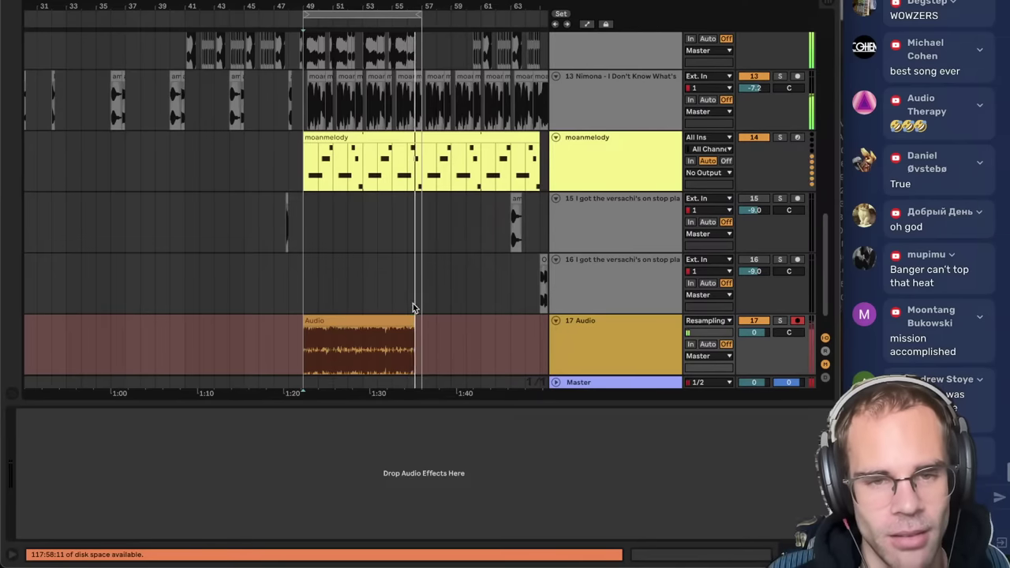
{"action": "key", "text": "space"}
{"action": "left_click", "coordinate": [339, 321]}
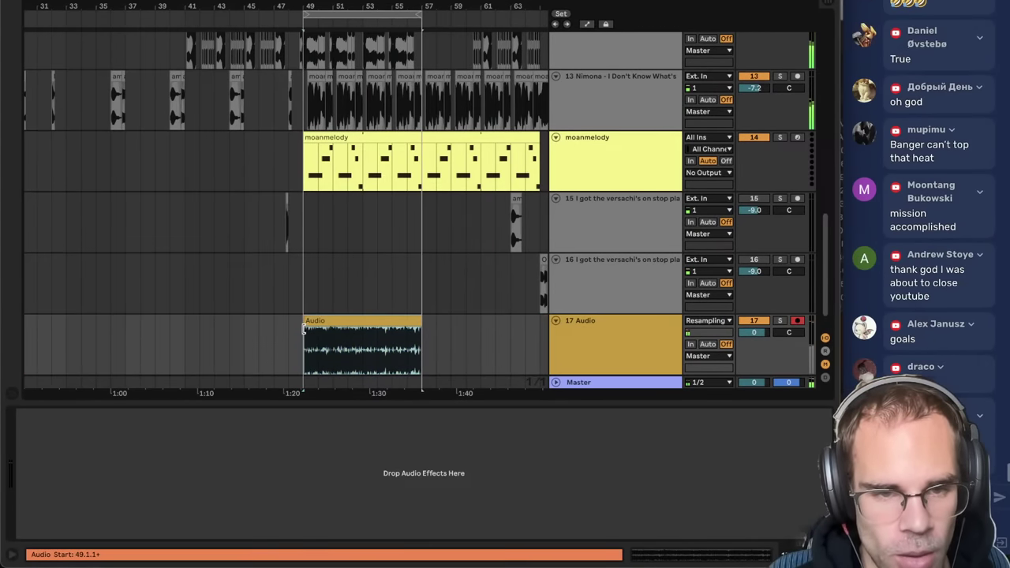
{"action": "left_click_drag", "start_coordinate": [343, 324], "coordinate": [468, 330]}
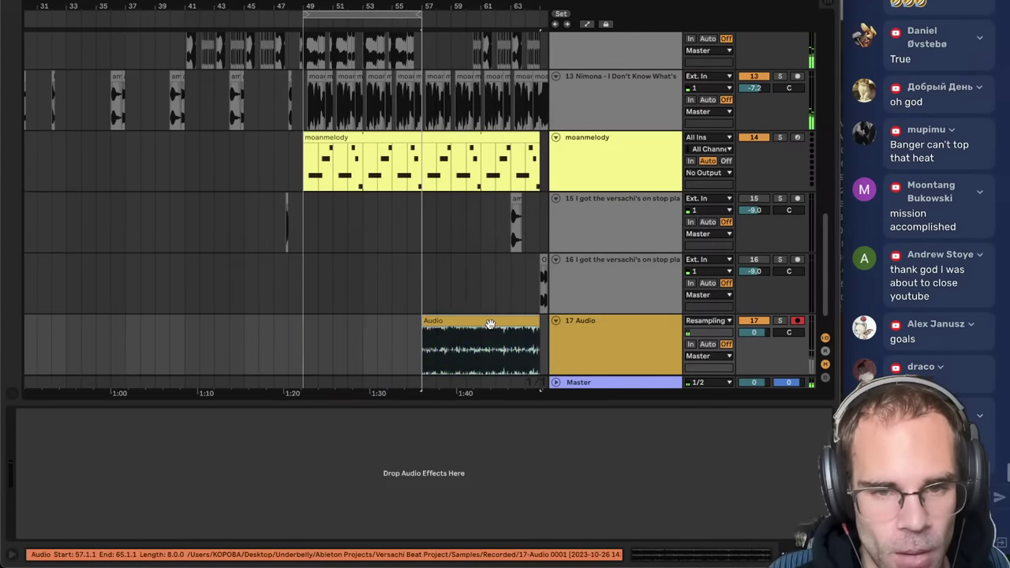
- Turn off warping for the recorded clip on track 17 and close the clip view
{"action": "double_click", "coordinate": [486, 326]}
{"action": "left_click", "coordinate": [145, 261]}
{"action": "left_click", "coordinate": [828, 555]}
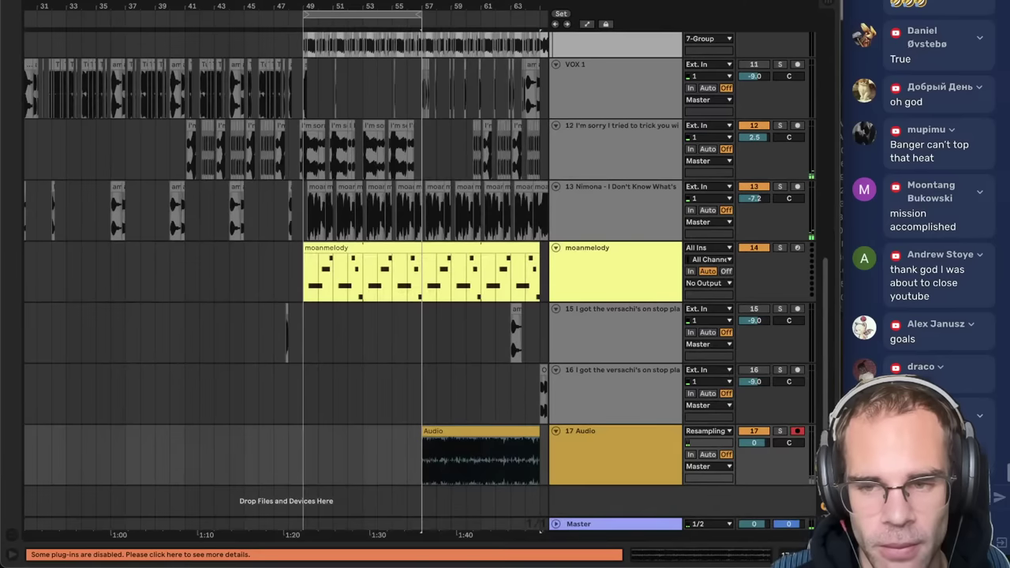
- Delete everything from bar 57 onward on the tracks from 9 Let It Go Intro down to moanmelody
{"action": "scroll", "coordinate": [436, 363], "scroll_direction": "up", "scroll_amount": 3}
{"action": "left_click", "coordinate": [437, 372]}
{"action": "left_click", "coordinate": [420, 390]}
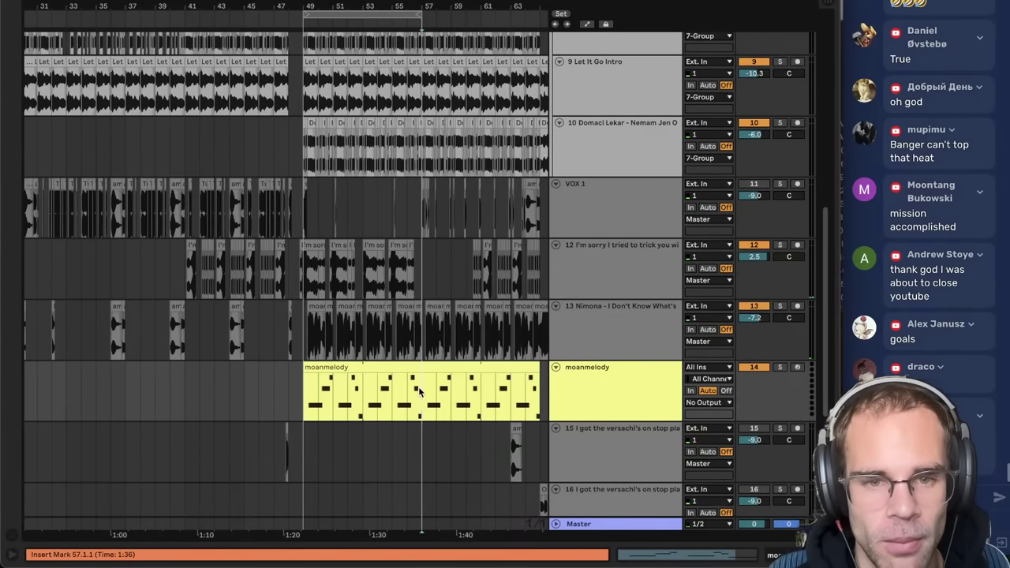
{"action": "scroll", "coordinate": [330, 107], "scroll_direction": "down", "scroll_amount": 5}
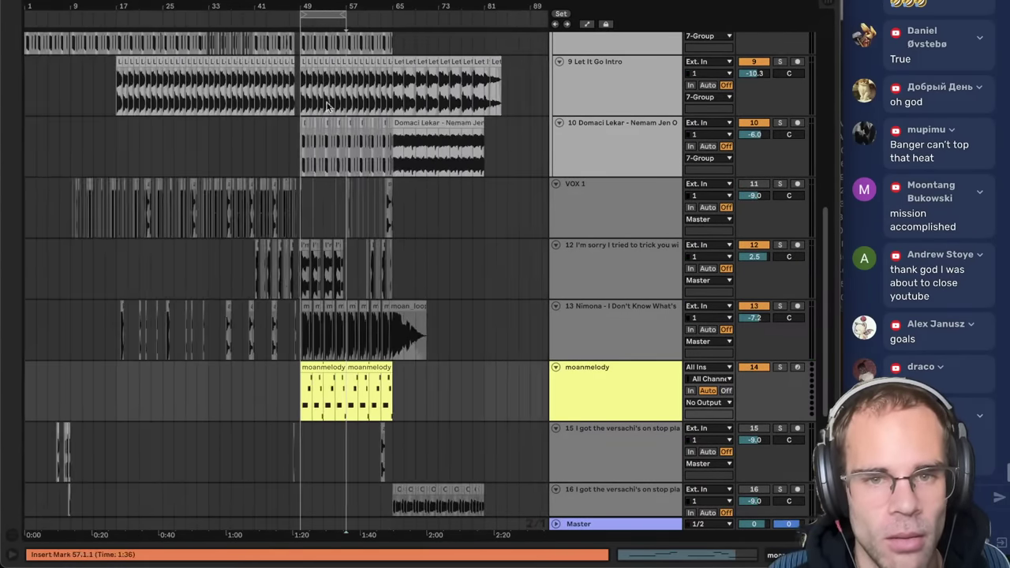
{"action": "left_click", "coordinate": [527, 59], "text": "shift"}
{"action": "key", "text": "Delete"}
- Delete the clips from bar 57 onward on the ??? track and solo that track to check it
{"action": "scroll", "coordinate": [446, 185], "scroll_direction": "up", "scroll_amount": 4}
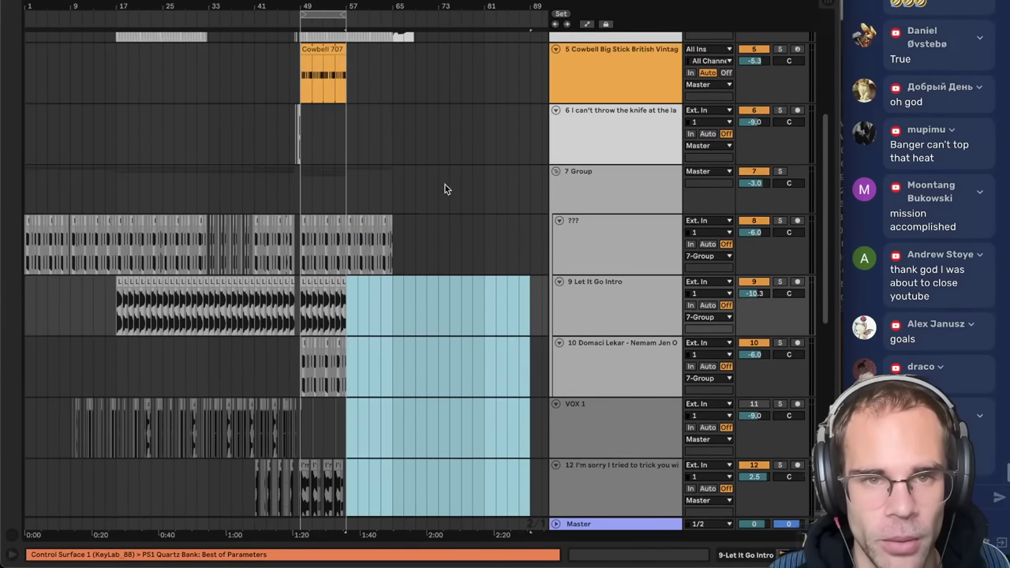
{"action": "left_click", "coordinate": [425, 240]}
{"action": "left_click", "coordinate": [349, 232], "text": "shift"}
{"action": "scroll", "coordinate": [349, 233], "scroll_direction": "up", "scroll_amount": 3}
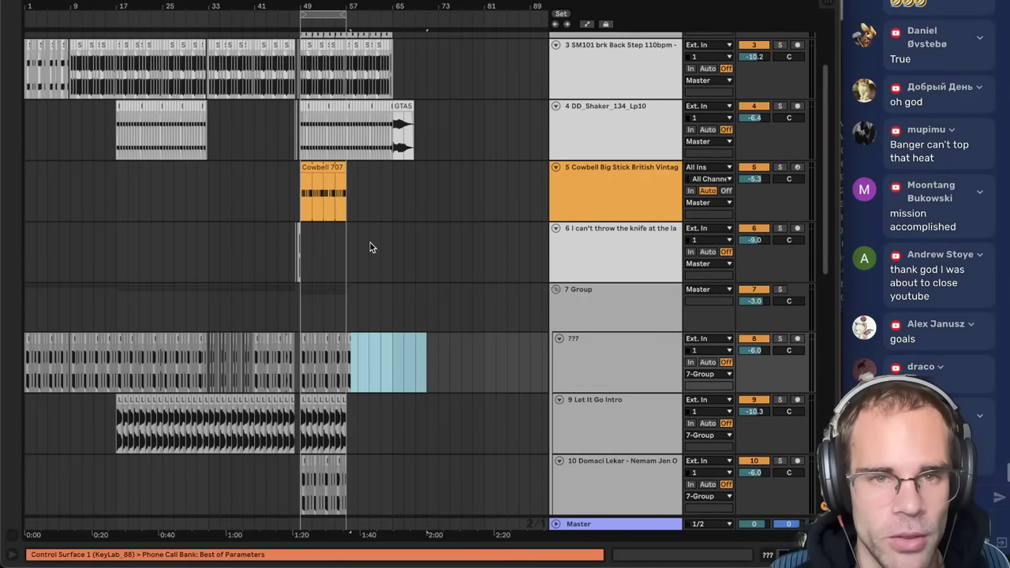
{"action": "left_click", "coordinate": [307, 365]}
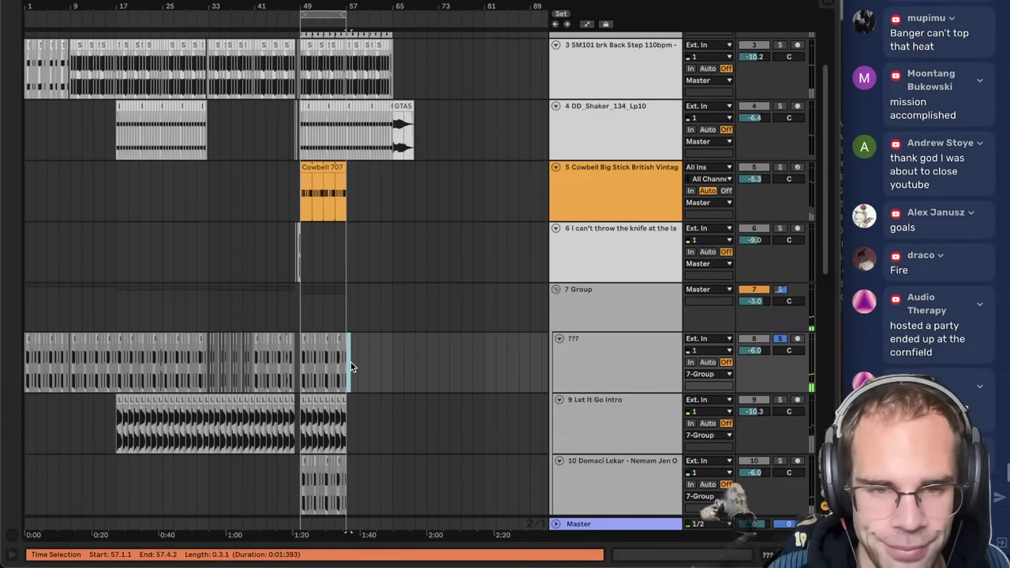
- Delete everything from bar 57 onward on the cowbell track and all tracks above it, including the GTA5 clip
{"action": "left_click_drag", "start_coordinate": [348, 193], "coordinate": [500, 9]}
{"action": "key", "text": "plus"}
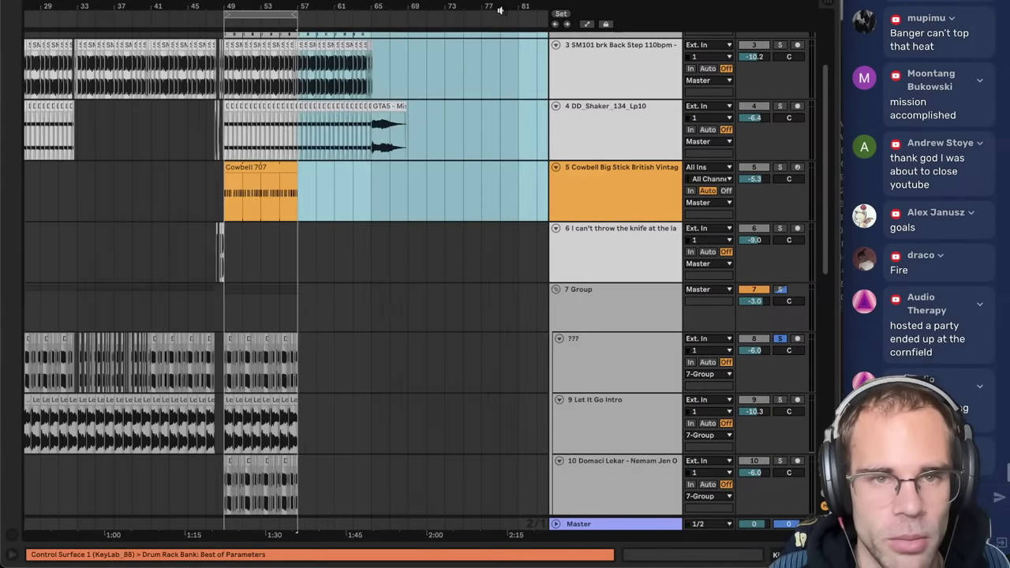
{"action": "key", "text": "Delete"}
{"action": "scroll", "coordinate": [400, 199], "scroll_direction": "up", "scroll_amount": 3}
- Set the pitch of the resampled clip on track 17 to -6 semitones
{"action": "scroll", "coordinate": [400, 200], "scroll_direction": "down", "scroll_amount": 13}
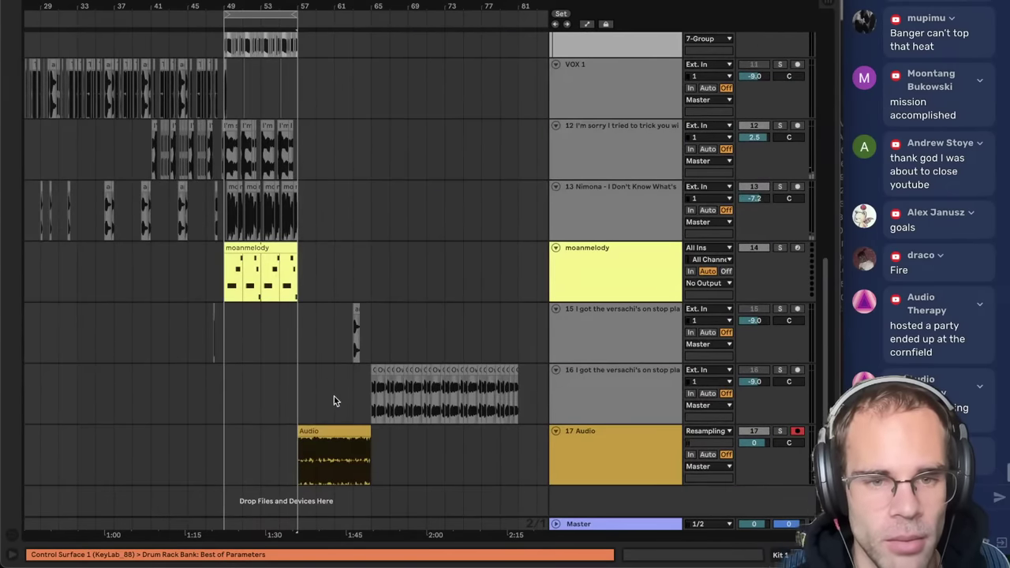
{"action": "double_click", "coordinate": [343, 430]}
{"action": "left_click_drag", "start_coordinate": [224, 324], "coordinate": [224, 348]}
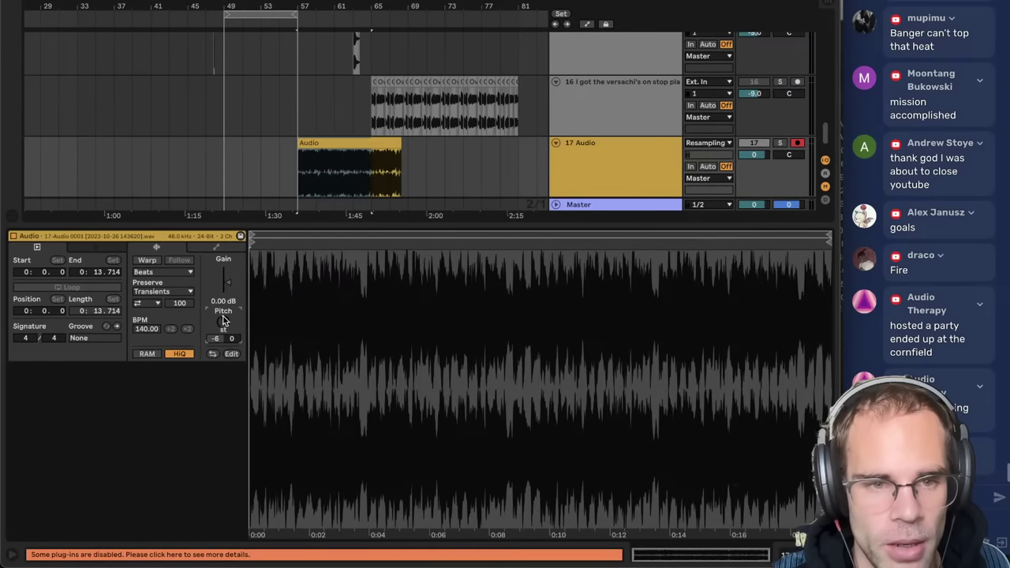
- Play the full mix from shortly before bar 57 to hear the transition into the pitched-down clip
{"action": "left_click", "coordinate": [252, 145]}
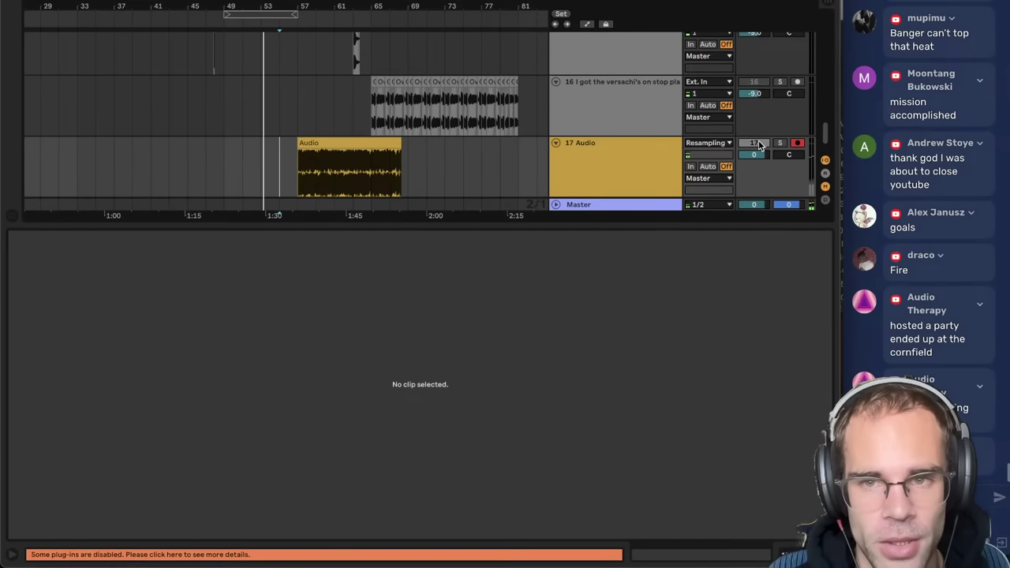
{"action": "scroll", "coordinate": [632, 176], "scroll_direction": "up", "scroll_amount": 2}
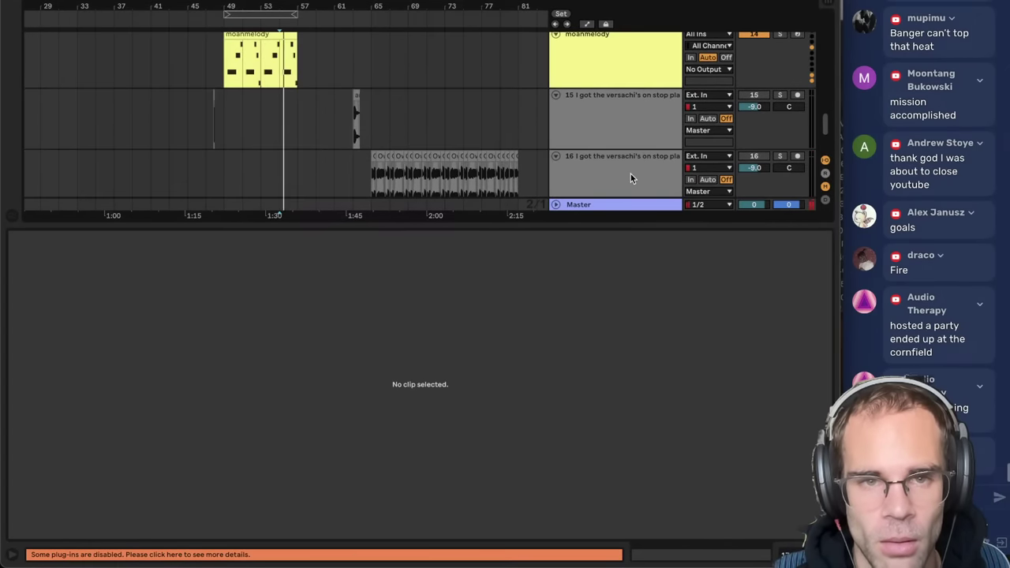
{"action": "left_click_drag", "start_coordinate": [315, 123], "coordinate": [415, 120]}
{"action": "left_click", "coordinate": [445, 120]}
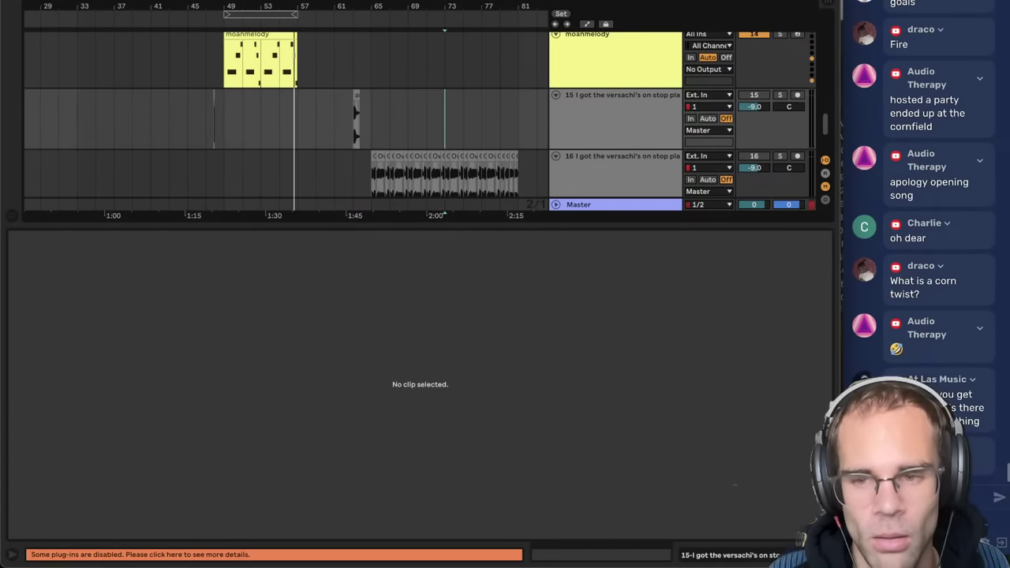
- Deactivate the clips from about bar 63 onward on tracks 15 and 16
{"action": "left_click", "coordinate": [828, 555]}
{"action": "left_click", "coordinate": [338, 431]}
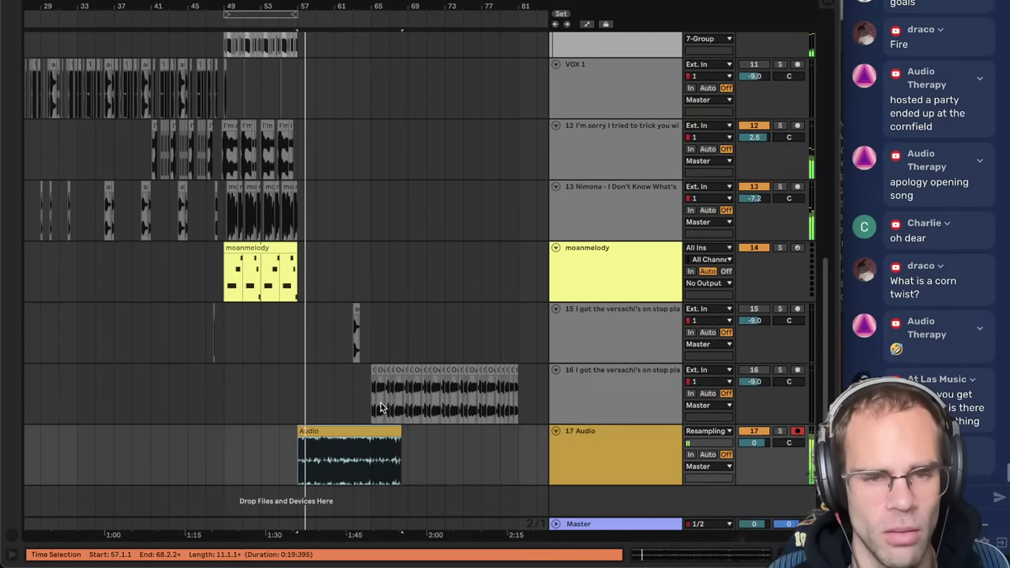
{"action": "left_click_drag", "start_coordinate": [355, 348], "coordinate": [566, 389]}
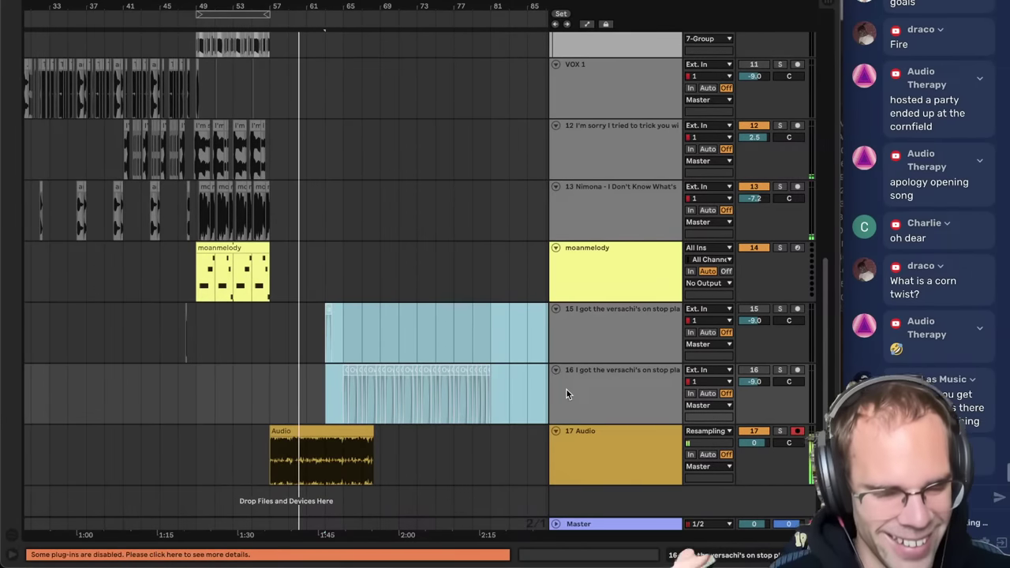
- Listen to the pitched-down clip through to its end, stop playback and save the set
{"action": "double_click", "coordinate": [348, 431]}
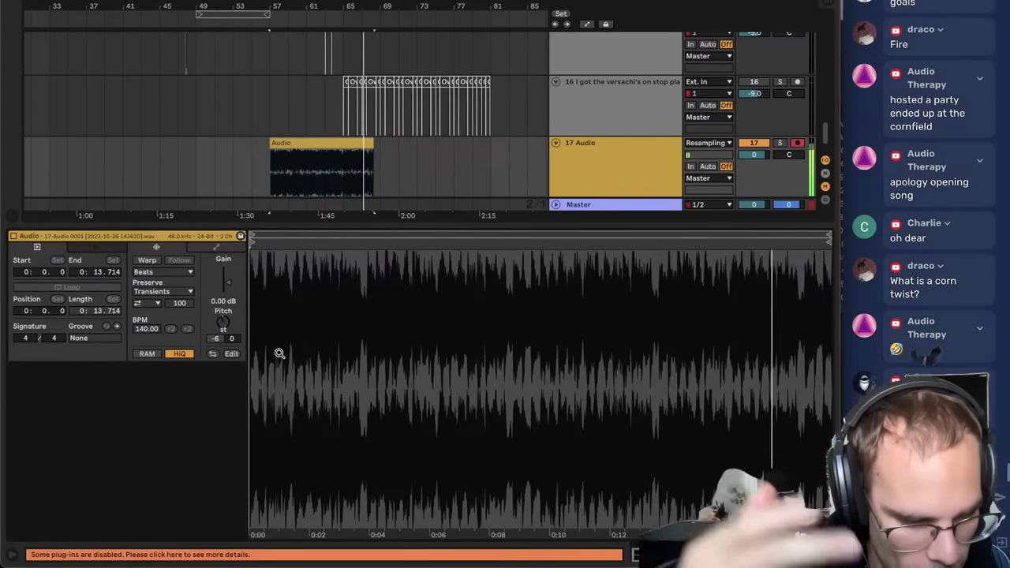
{"action": "key", "text": "space"}
{"action": "left_click", "coordinate": [419, 154]}
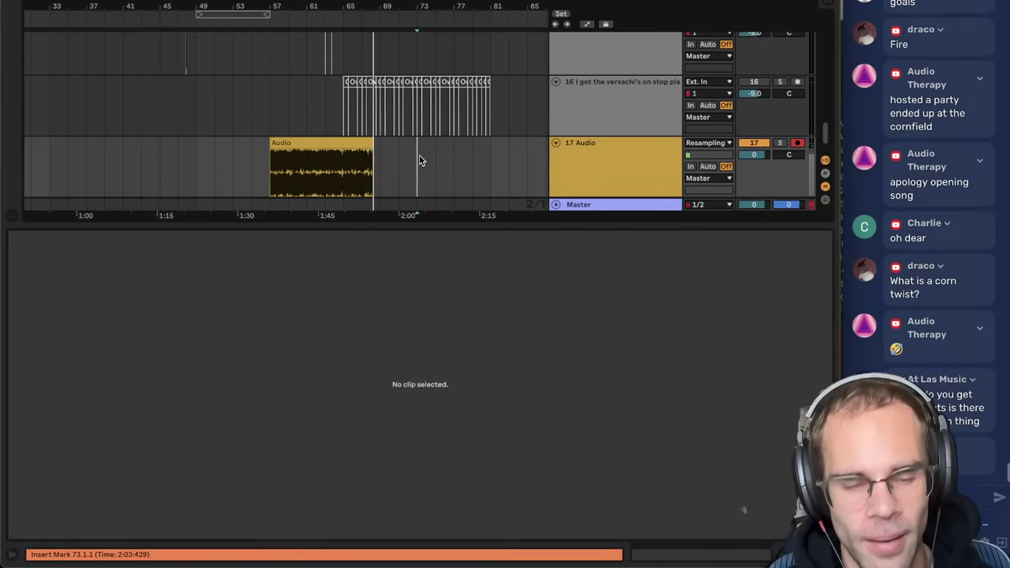
{"action": "key", "text": "ctrl+s"}
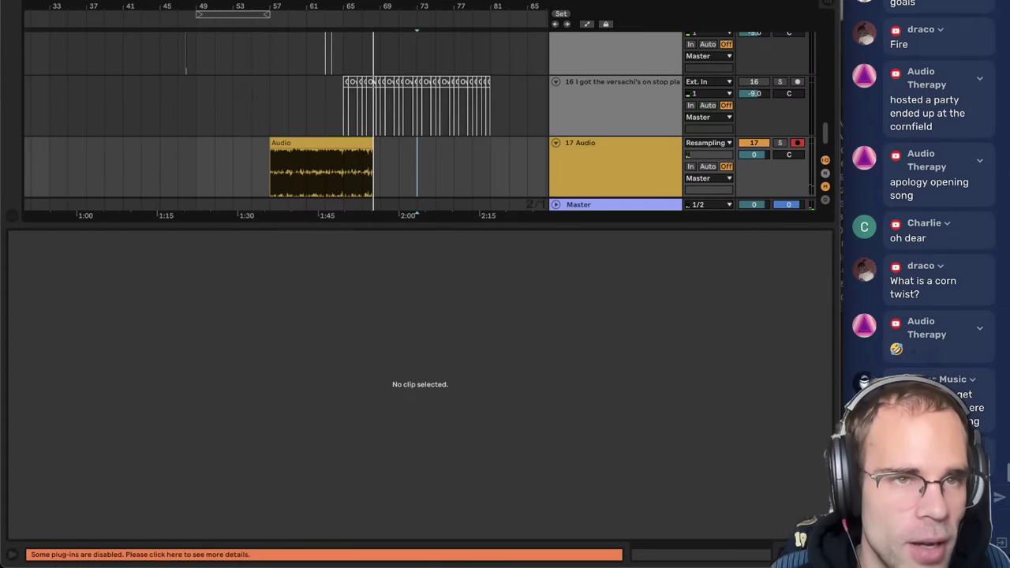
- Open the recent set passion(FIXMYBEATEDITION).als
{"action": "left_click", "coordinate": [69, 0]}
{"action": "mouse_move", "coordinate": [102, 0]}
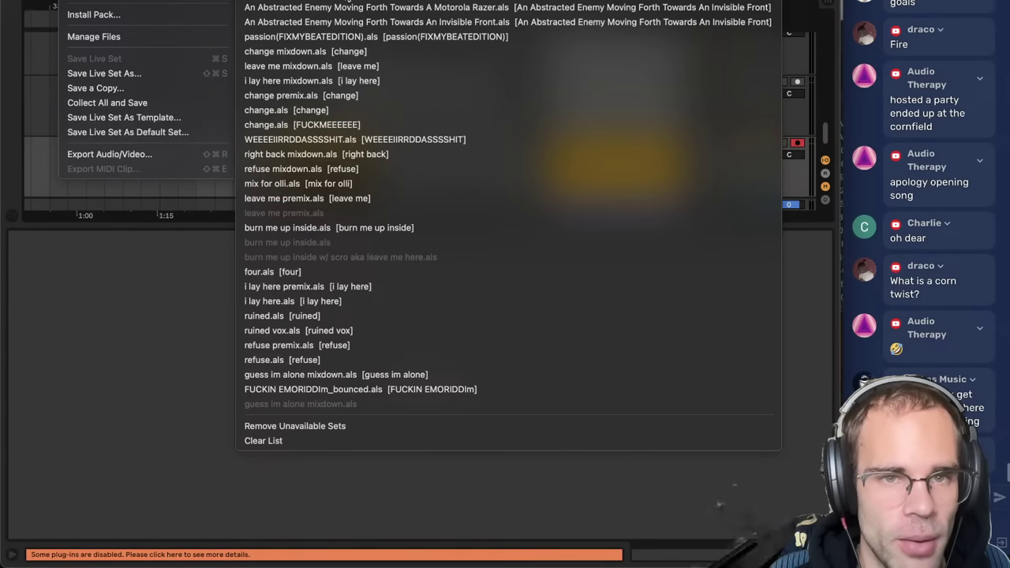
{"action": "left_click", "coordinate": [367, 38]}
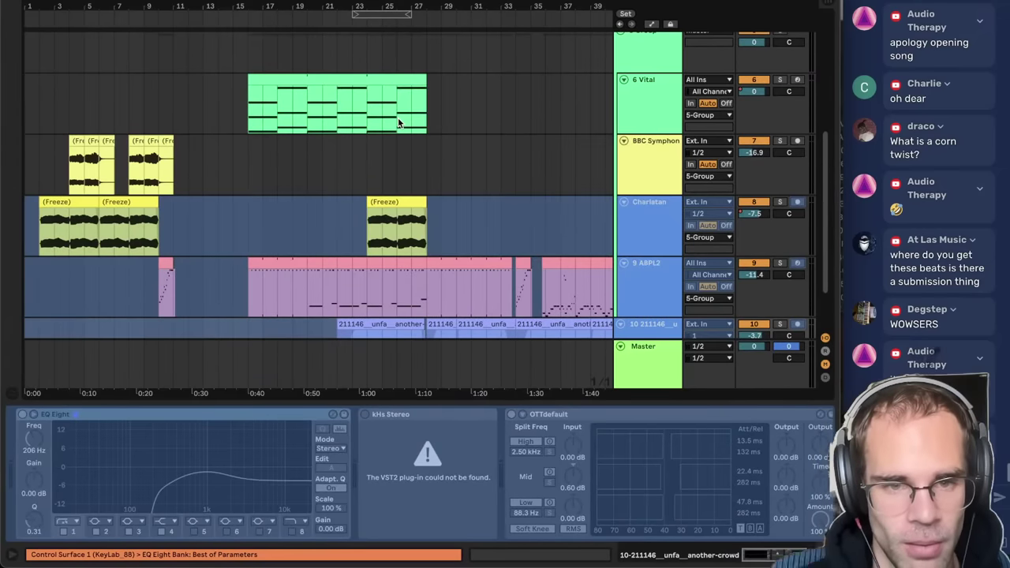
- Fold the Master track and delete the missing Little Radiator plug-in from its device chain
{"action": "left_click_drag", "start_coordinate": [116, 8], "coordinate": [116, 0]}
{"action": "scroll", "coordinate": [259, 70], "scroll_direction": "up", "scroll_amount": 4}
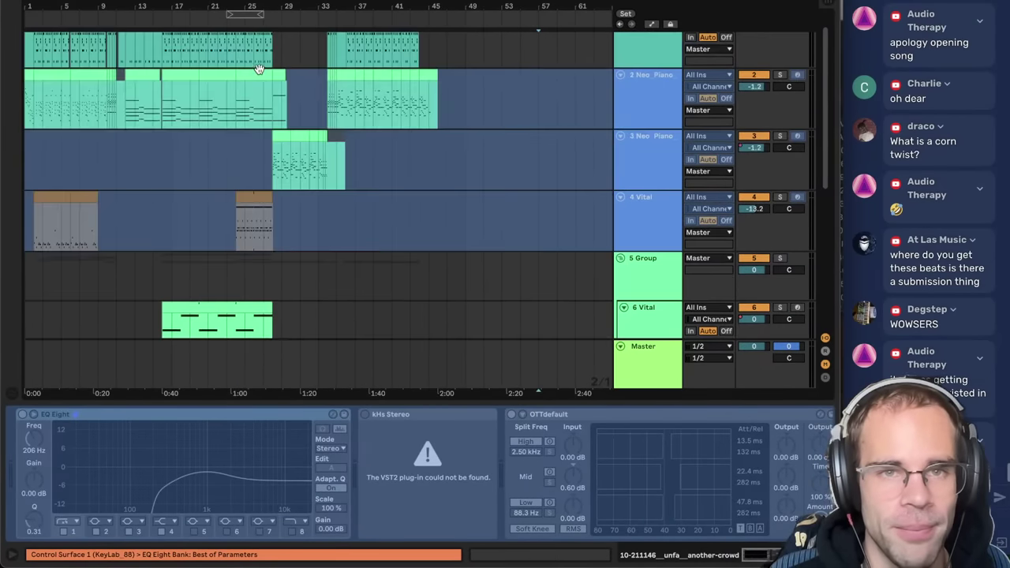
{"action": "left_click", "coordinate": [620, 347]}
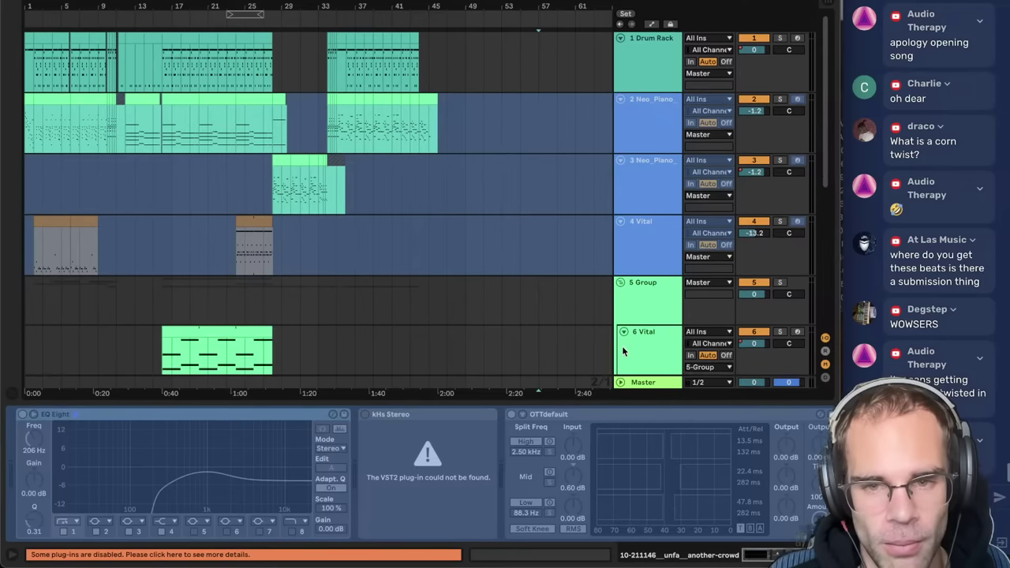
{"action": "key", "text": "ctrl+alt+l"}
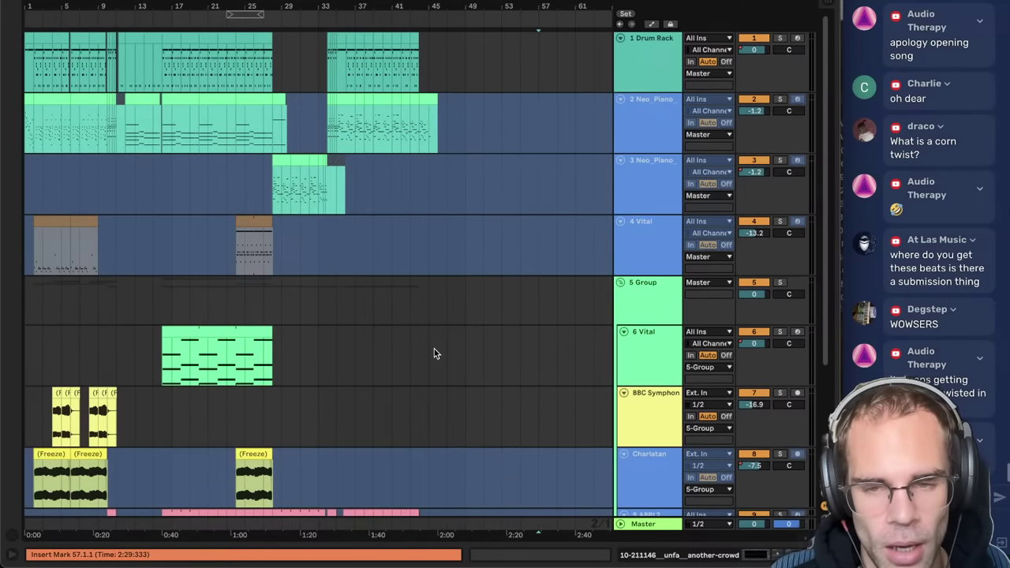
{"action": "scroll", "coordinate": [434, 349], "scroll_direction": "down", "scroll_amount": 4}
{"action": "left_click", "coordinate": [655, 524]}
{"action": "key", "text": "super+alt+l"}
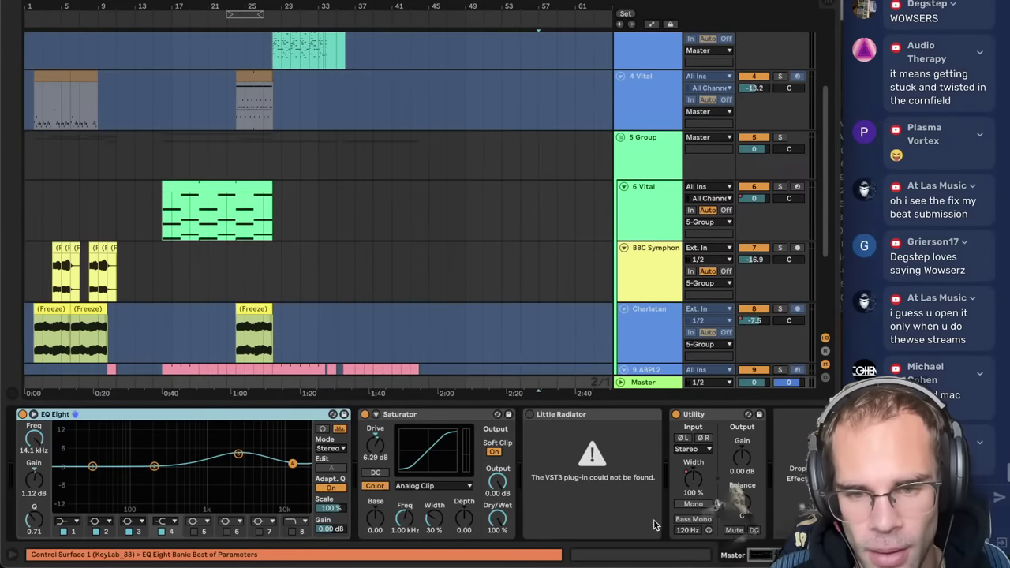
{"action": "left_click", "coordinate": [619, 420]}
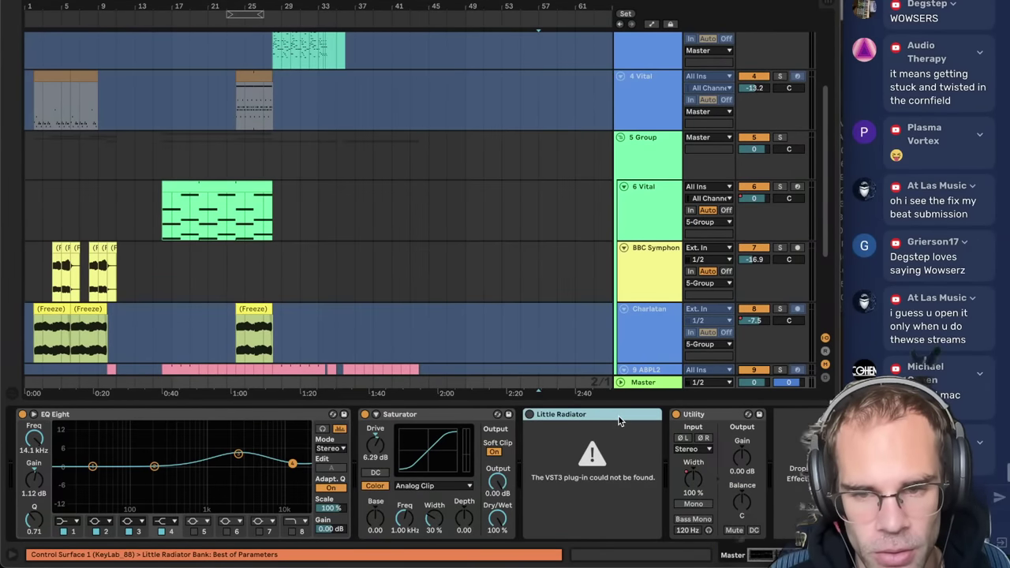
{"action": "key", "text": "Delete"}
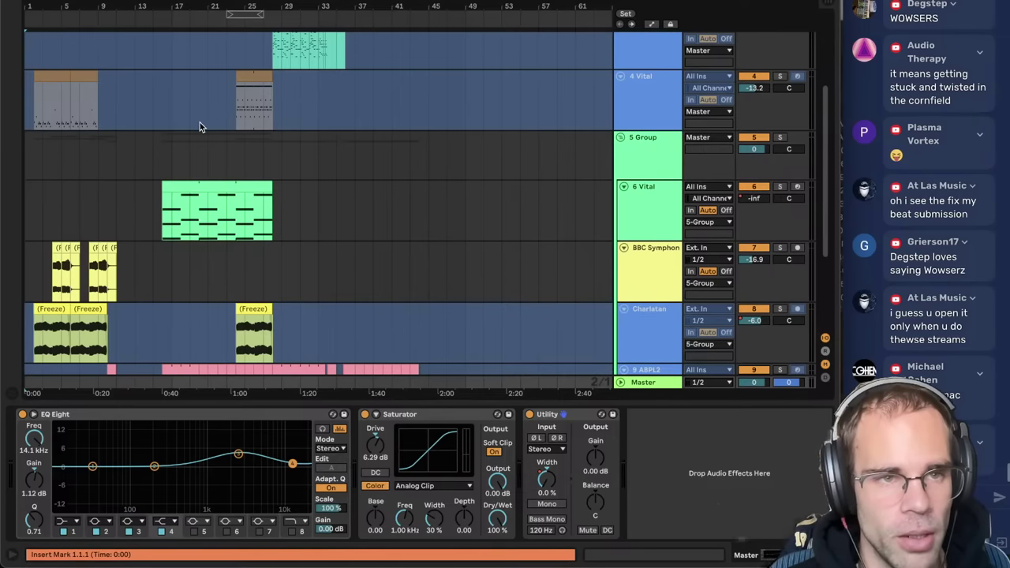
- Play the set from the start with the device view hidden and look over all tracks up to about bar 30
{"action": "key", "text": "space"}
{"action": "left_click", "coordinate": [828, 555]}
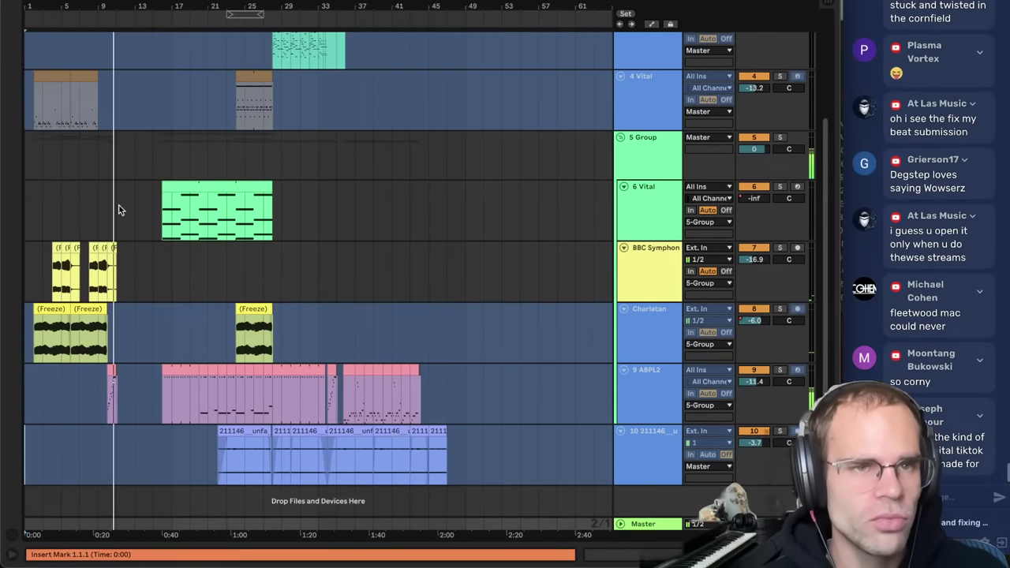
{"action": "scroll", "coordinate": [394, 235], "scroll_direction": "up", "scroll_amount": 5}
{"action": "scroll", "coordinate": [394, 235], "scroll_direction": "left", "scroll_amount": 2}
{"action": "scroll", "coordinate": [394, 236], "scroll_direction": "up", "scroll_amount": 4}
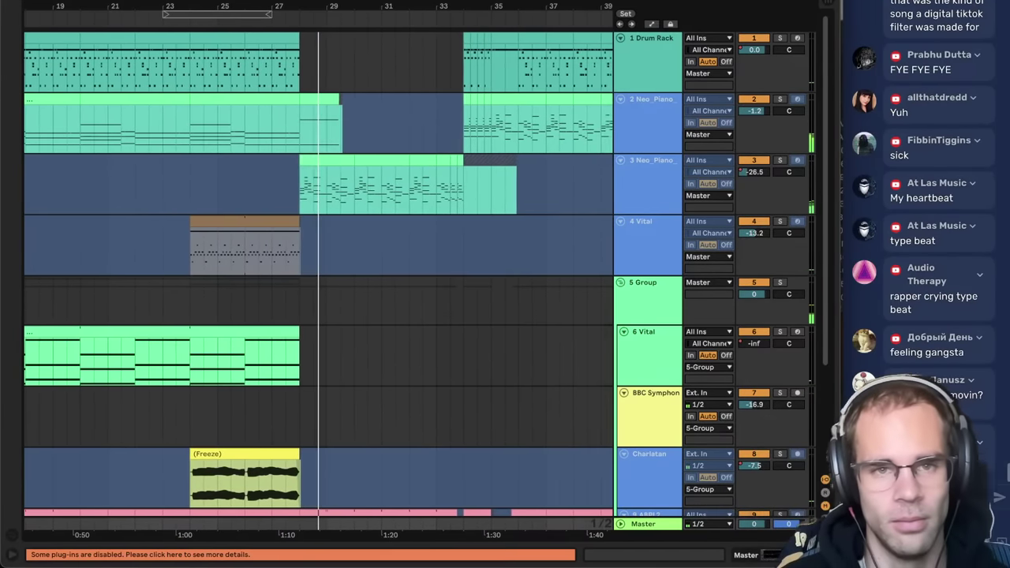
{"action": "left_click_drag", "start_coordinate": [355, 7], "coordinate": [356, 0]}
{"action": "scroll", "coordinate": [293, 212], "scroll_direction": "down", "scroll_amount": 3}
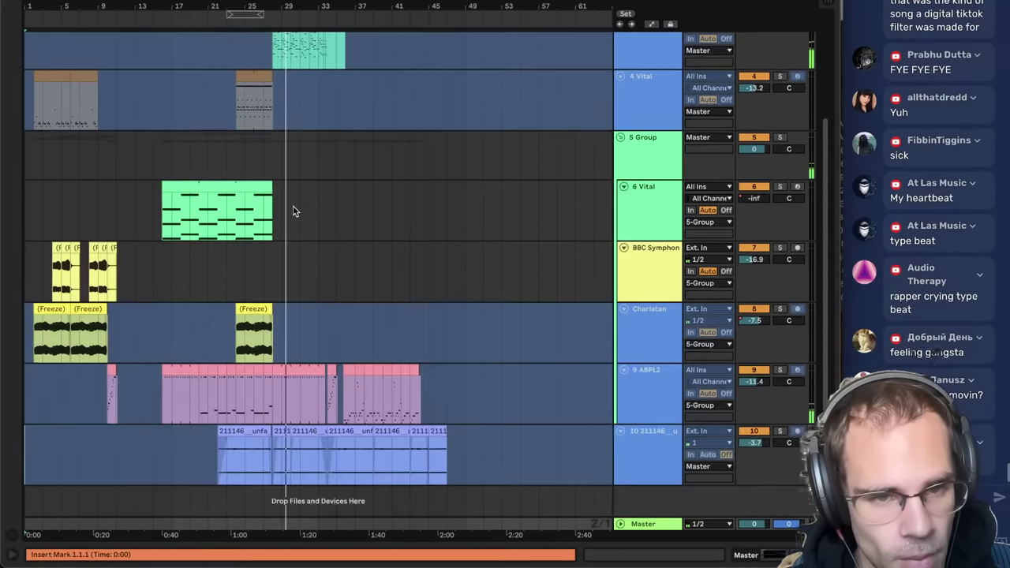
{"action": "scroll", "coordinate": [293, 212], "scroll_direction": "up", "scroll_amount": 3}
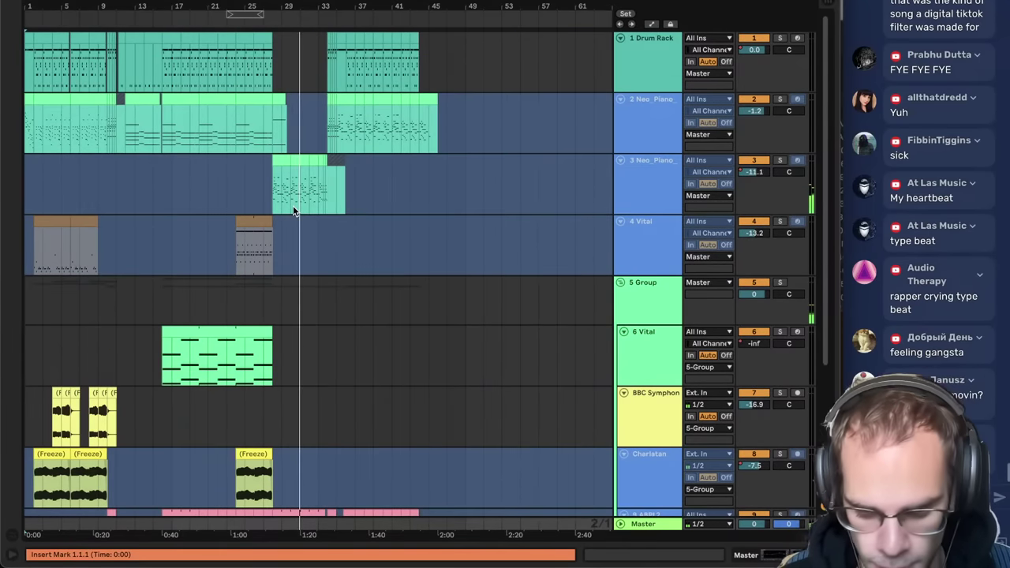
- Listen to the rest of the arrangement through to the end of the last clip on track 10 at about bar 47
{"action": "key", "text": "plus"}
{"action": "key", "text": "plus"}
{"action": "key", "text": "plus"}
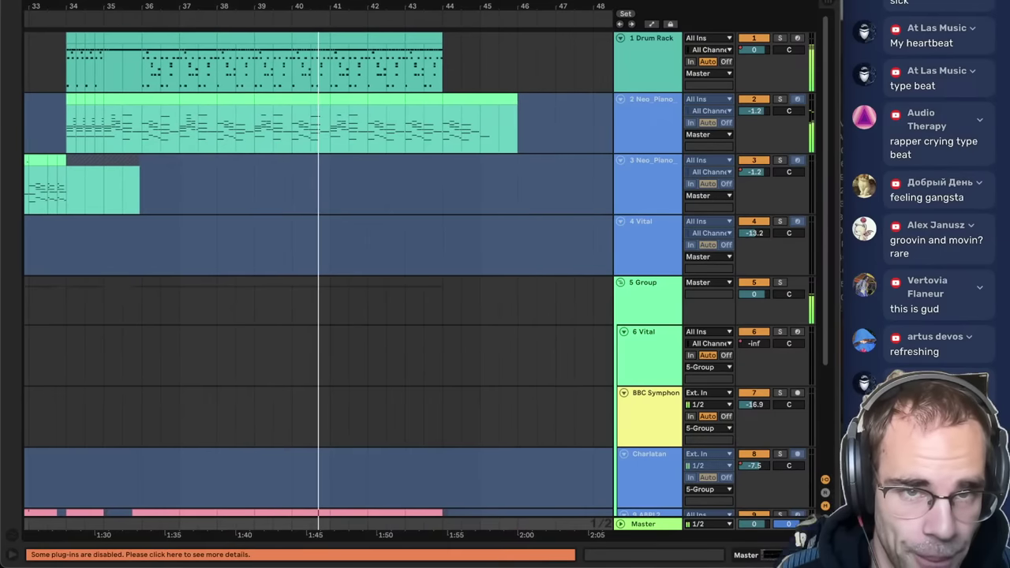
{"action": "mouse_move", "coordinate": [348, 7]}
{"action": "left_mouse_down"}
{"action": "mouse_move", "coordinate": [331, 2]}
{"action": "mouse_move", "coordinate": [347, 1]}
{"action": "left_mouse_up"}
{"action": "scroll", "coordinate": [444, 119], "scroll_direction": "down", "scroll_amount": 2}
{"action": "scroll", "coordinate": [442, 118], "scroll_direction": "down", "scroll_amount": 2}
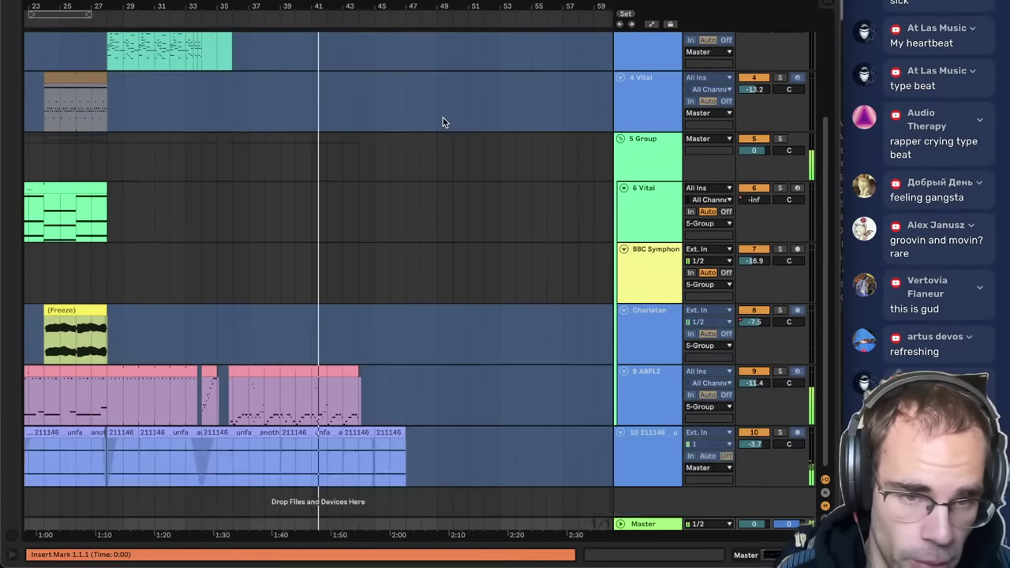
{"action": "scroll", "coordinate": [443, 118], "scroll_direction": "up", "scroll_amount": 4}
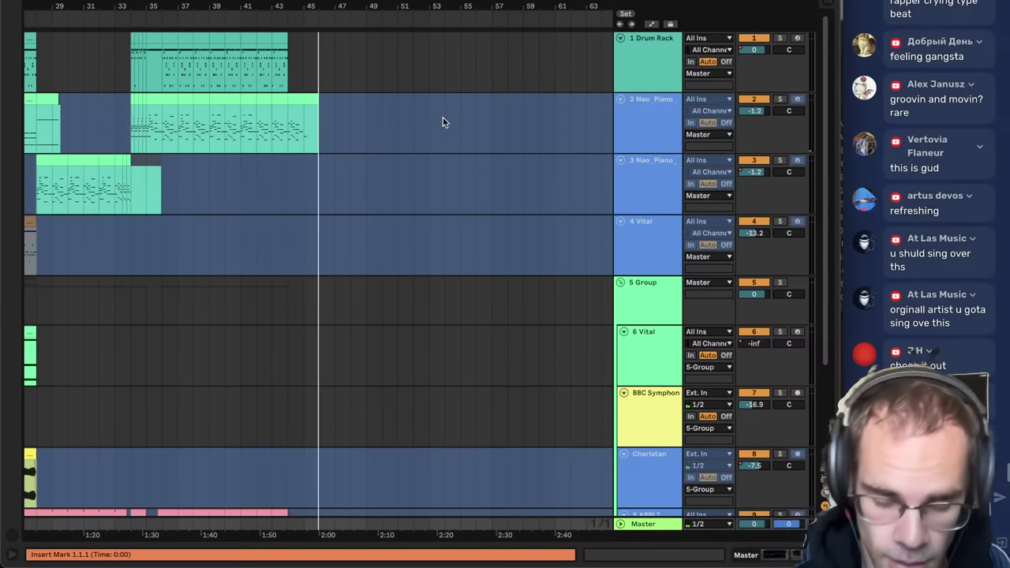
{"action": "scroll", "coordinate": [442, 126], "scroll_direction": "down", "scroll_amount": 4}
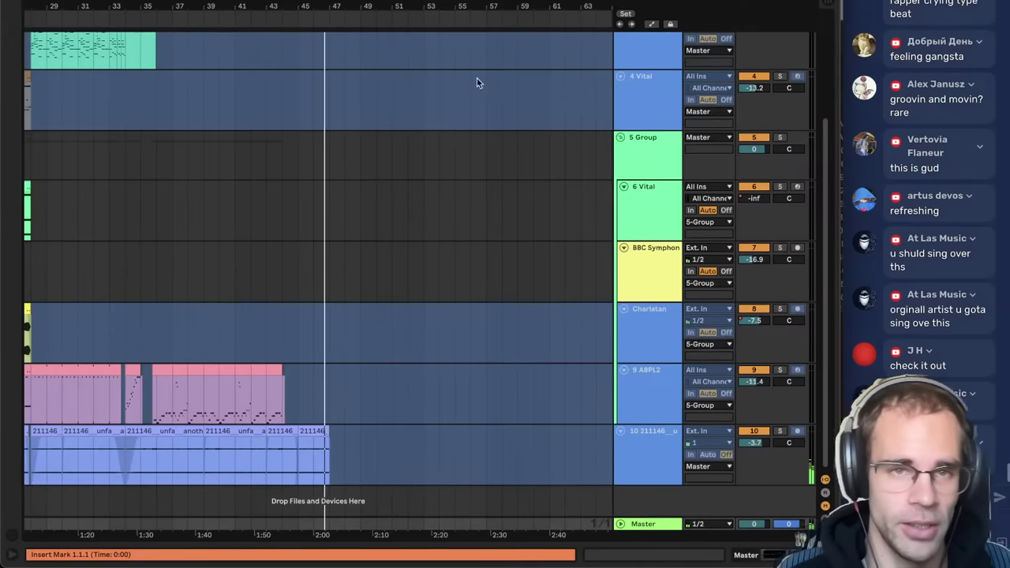
{"action": "scroll", "coordinate": [511, 154], "scroll_direction": "up", "scroll_amount": 4}
{"action": "scroll", "coordinate": [526, 182], "scroll_direction": "down", "scroll_amount": 4}
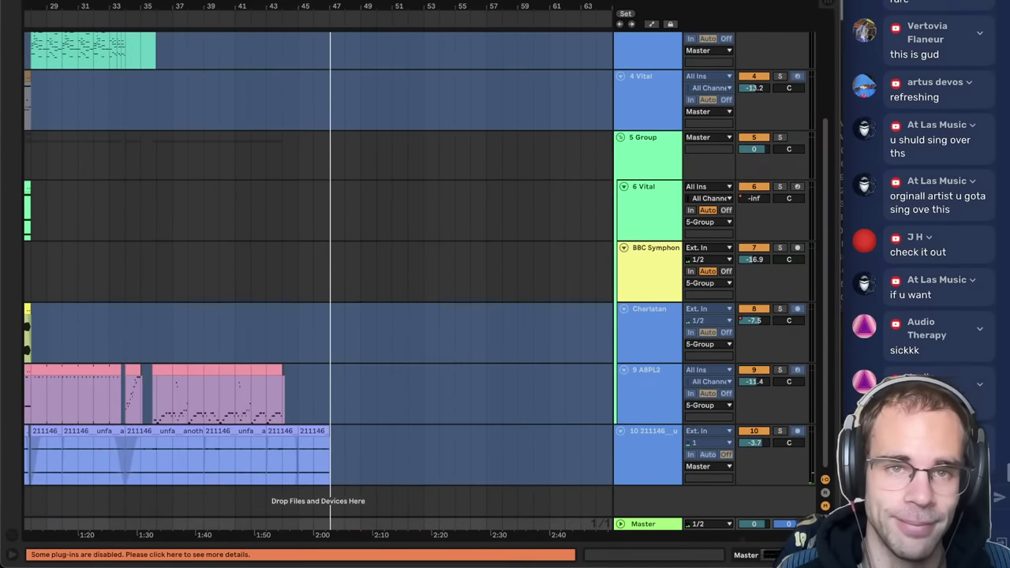
- Replay the set from bar 2 and examine the opening piano clips on track 2 and the Vital clip on track 4
{"action": "key", "text": "Home"}
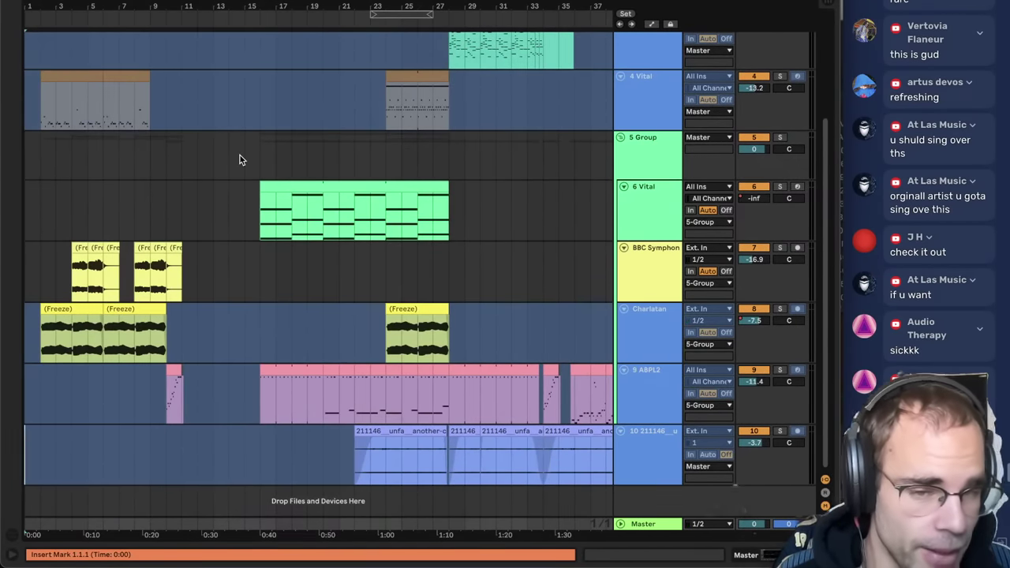
{"action": "scroll", "coordinate": [198, 162], "scroll_direction": "up", "scroll_amount": 4}
{"action": "left_click", "coordinate": [36, 113]}
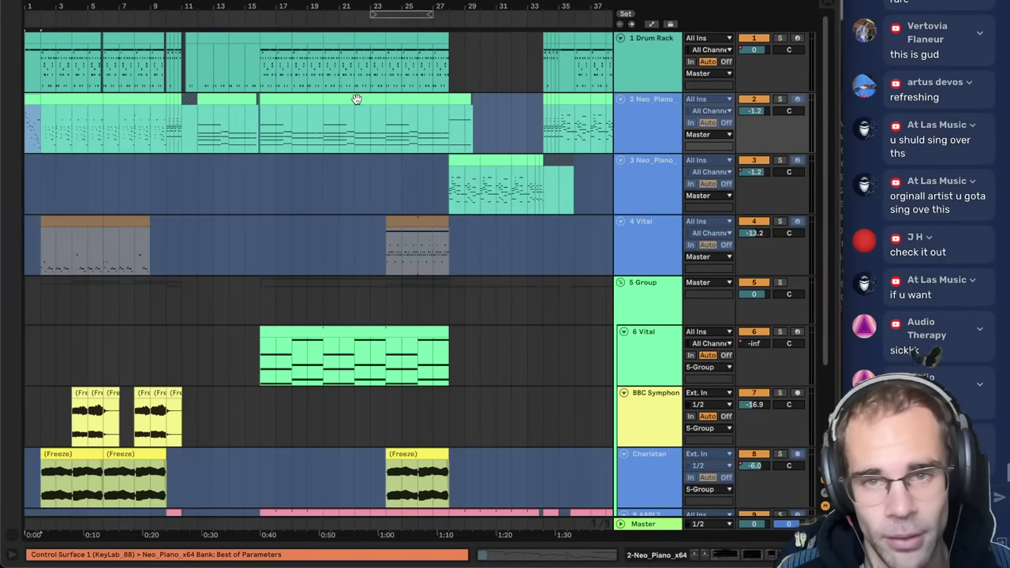
{"action": "key", "text": "plus"}
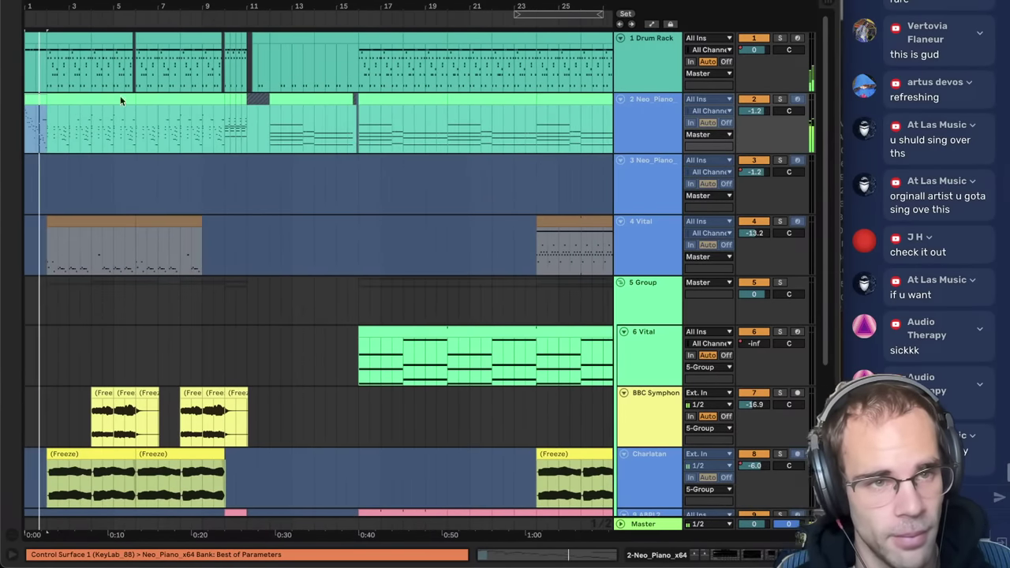
{"action": "left_click", "coordinate": [74, 99]}
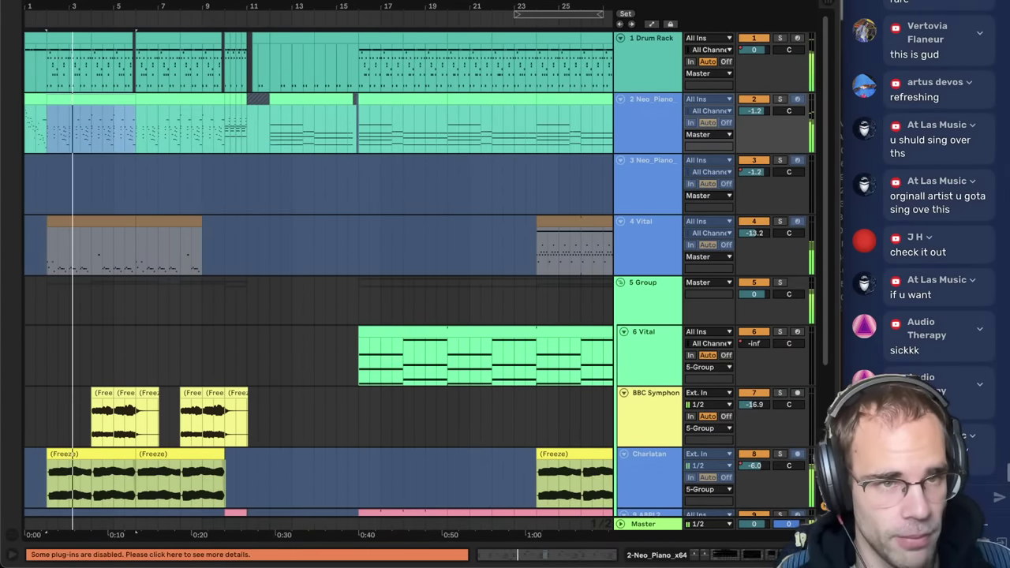
{"action": "key", "text": "plus"}
{"action": "left_click", "coordinate": [116, 218]}
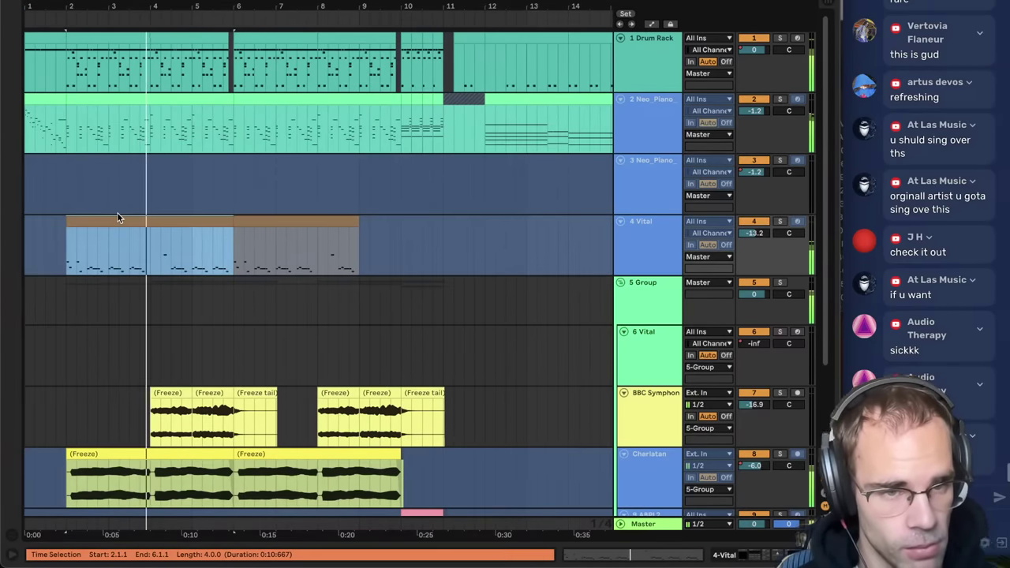
- Play from bar 4 and audition the BBC Symphony and Charlatan tracks in solo before returning to the full mix
{"action": "left_click_drag", "start_coordinate": [83, 7], "coordinate": [83, 2]}
{"action": "scroll", "coordinate": [157, 103], "scroll_direction": "down", "scroll_amount": 3}
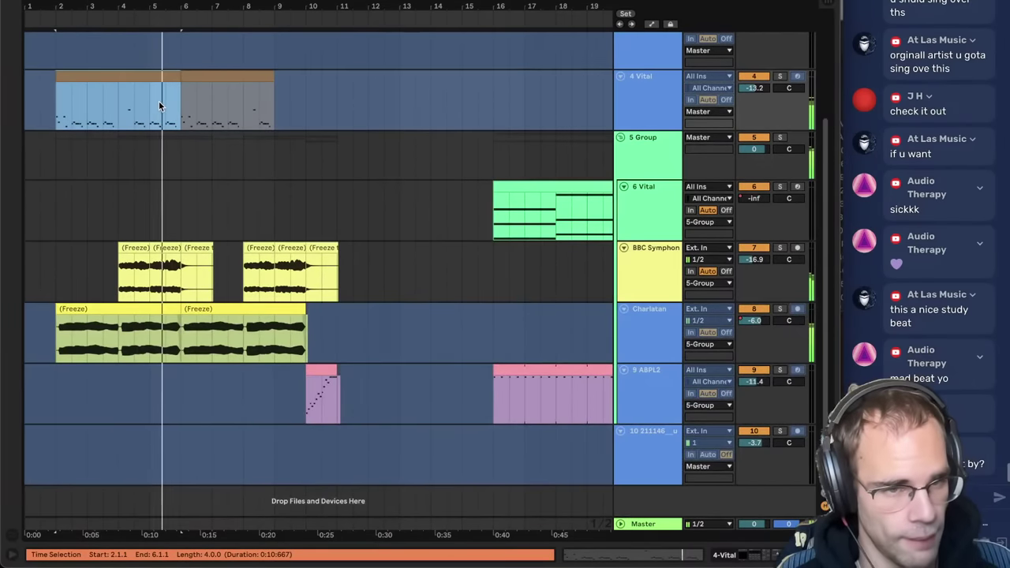
{"action": "left_click", "coordinate": [132, 247]}
{"action": "key", "text": "space"}
{"action": "left_click", "coordinate": [781, 249]}
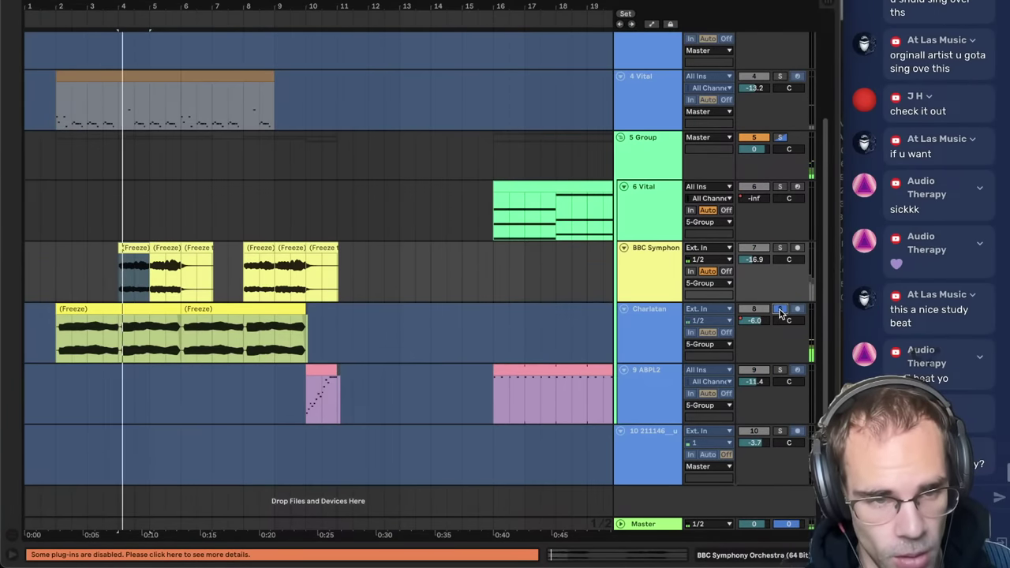
{"action": "left_click", "coordinate": [780, 310]}
{"action": "scroll", "coordinate": [399, 182], "scroll_direction": "up", "scroll_amount": 5}
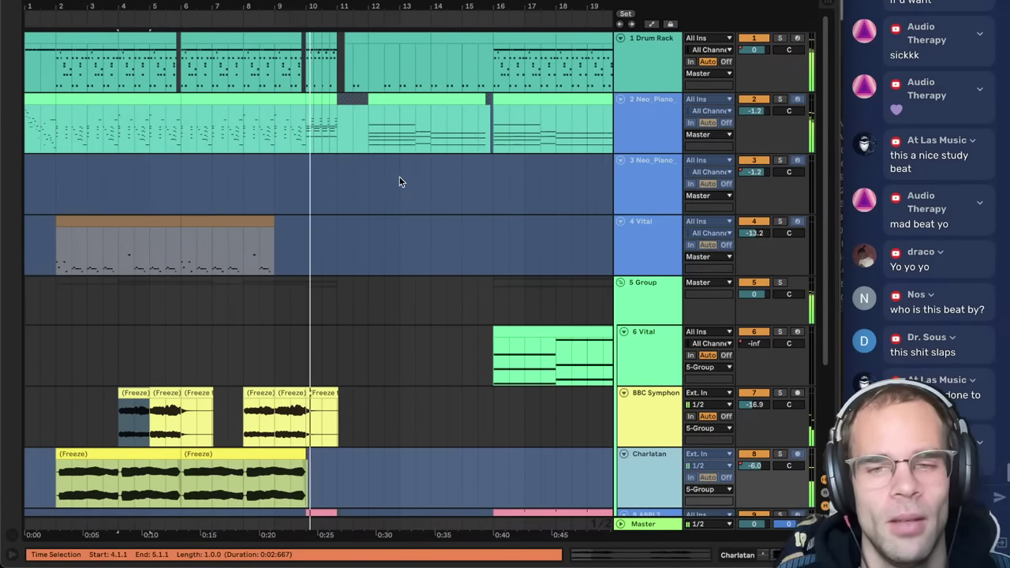
- Collapse group 5 and insert a new audio track below track 10
{"action": "scroll", "coordinate": [399, 177], "scroll_direction": "down", "scroll_amount": 3}
{"action": "left_click", "coordinate": [621, 138]}
{"action": "left_click", "coordinate": [659, 341]}
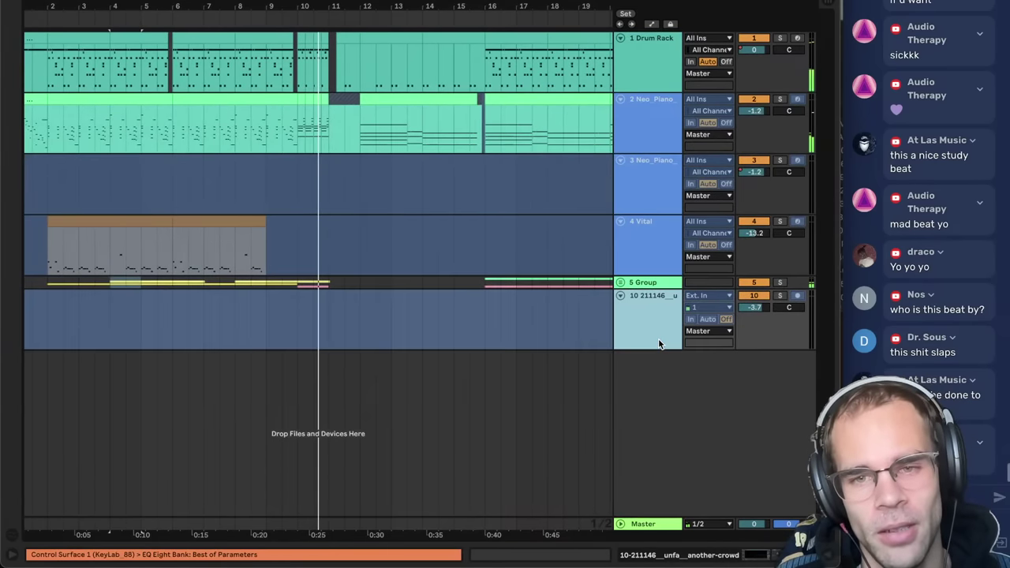
{"action": "key", "text": "ctrl+t"}
- Search the browser for "2pac" and preview the acapella files
{"action": "key", "text": "ctrl+f"}
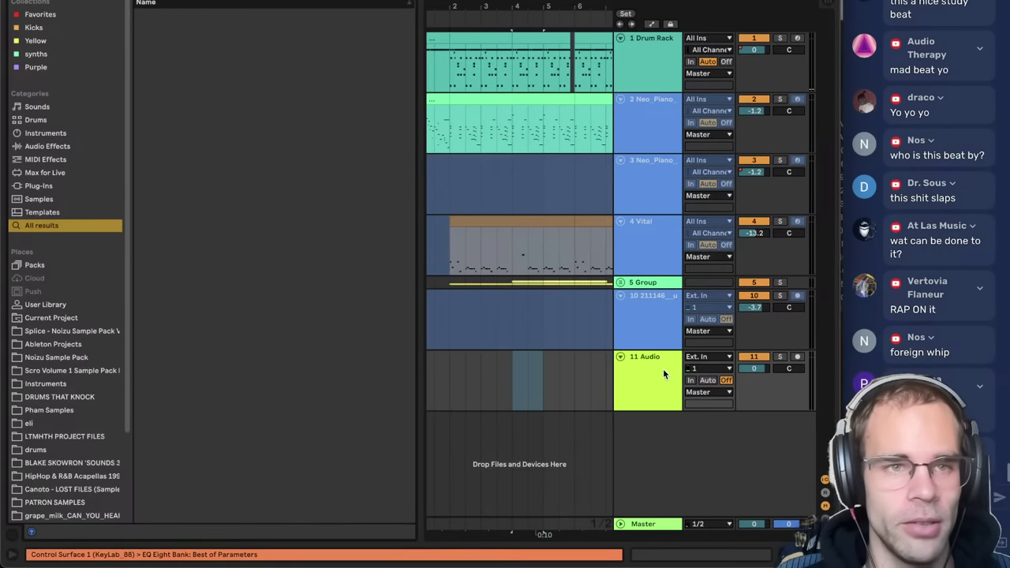
{"action": "key", "text": "BackSpace"}
{"action": "type", "text": "2pac"}
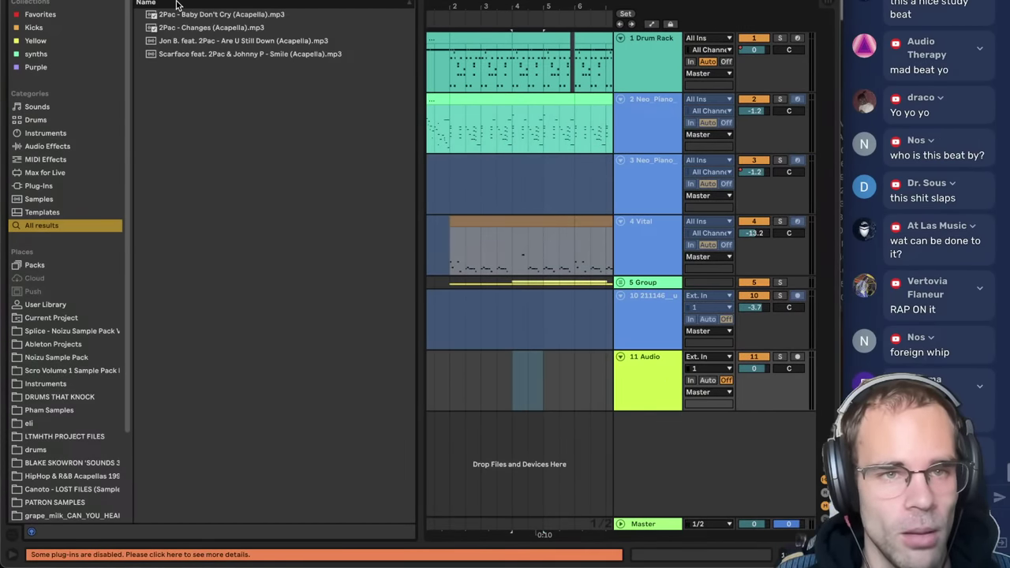
{"action": "left_click", "coordinate": [187, 27]}
{"action": "left_click", "coordinate": [198, 17]}
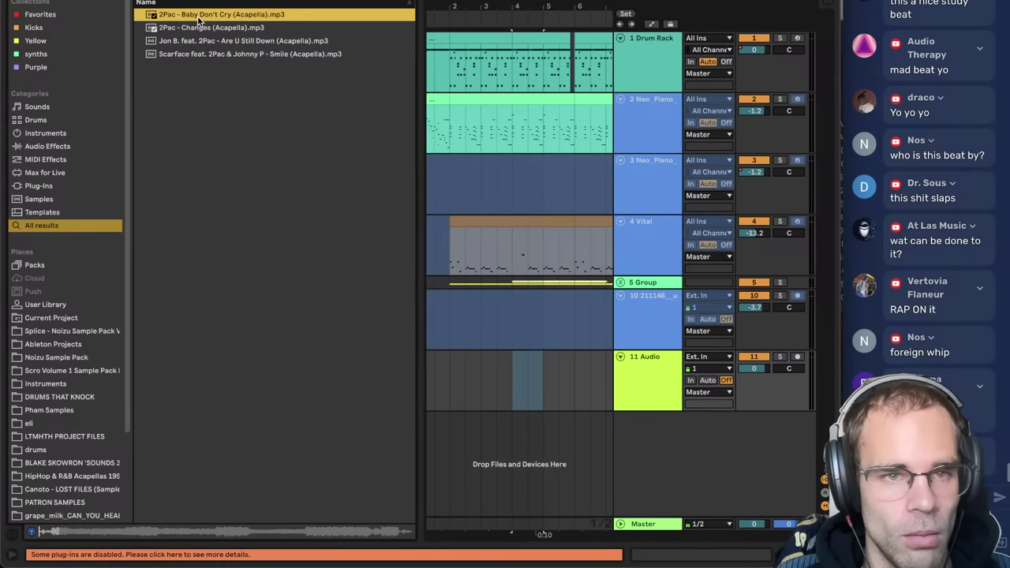
{"action": "left_click", "coordinate": [214, 55]}
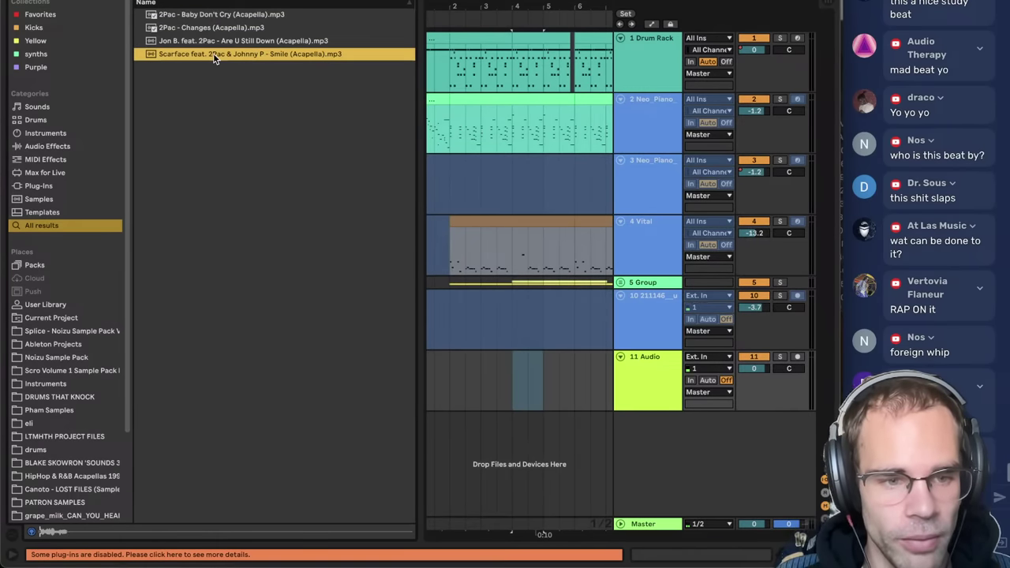
- Place Scarface feat. 2Pac & Johnny P - Smile (Acapella).mp3 at bar 1 of track 11
{"action": "left_click_drag", "start_coordinate": [214, 58], "coordinate": [473, 360]}
{"action": "left_click_drag", "start_coordinate": [460, 8], "coordinate": [454, 2]}
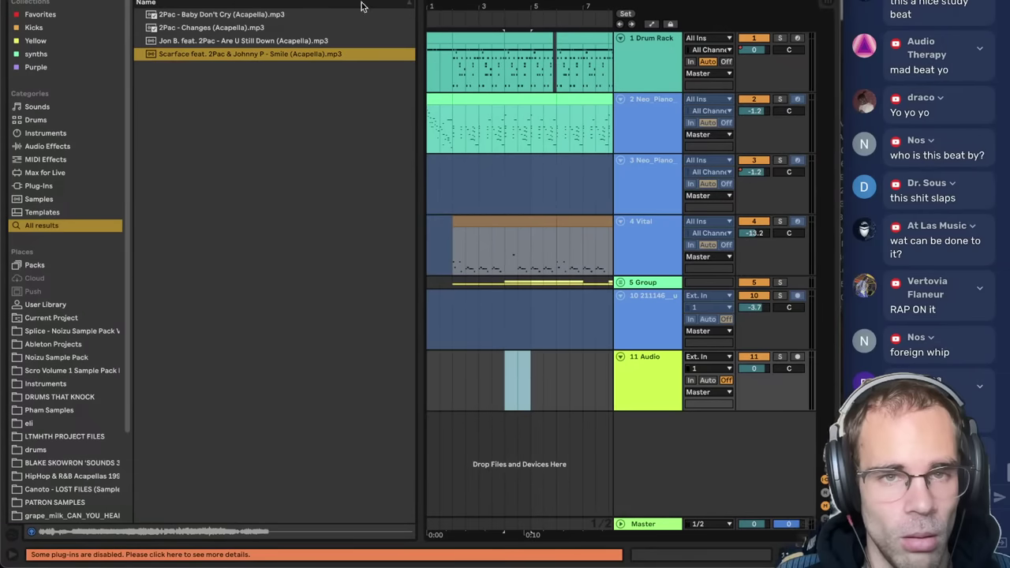
{"action": "left_click", "coordinate": [180, 55]}
{"action": "mouse_move", "coordinate": [420, 387]}
{"action": "left_mouse_down"}
{"action": "mouse_move", "coordinate": [428, 399]}
{"action": "mouse_move", "coordinate": [430, 383]}
{"action": "left_mouse_up"}
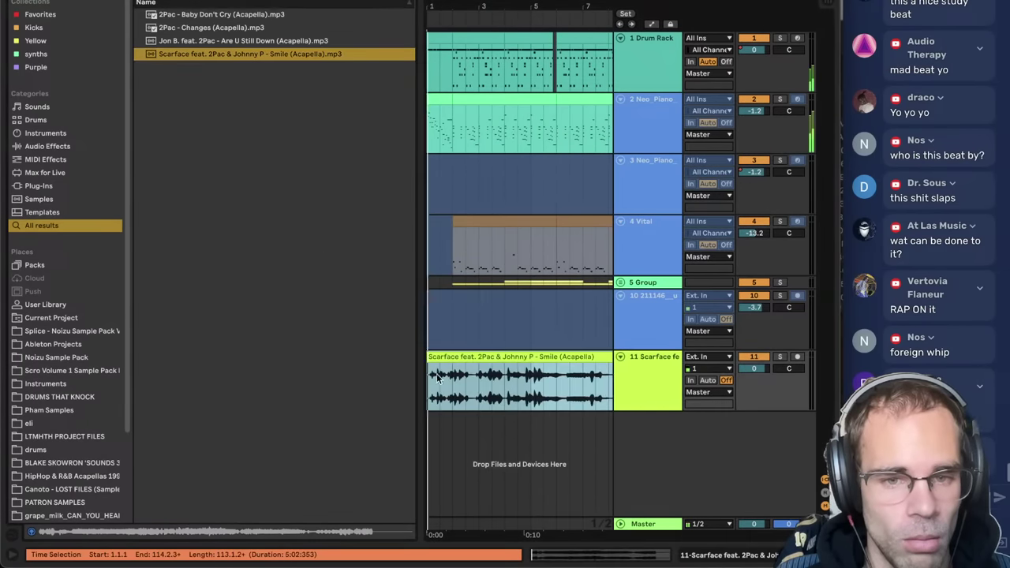
- Play the acapella over the beat, set track 11's volume to -1.8 dB and hide the browser
{"action": "key", "text": "space"}
{"action": "left_click", "coordinate": [628, 378]}
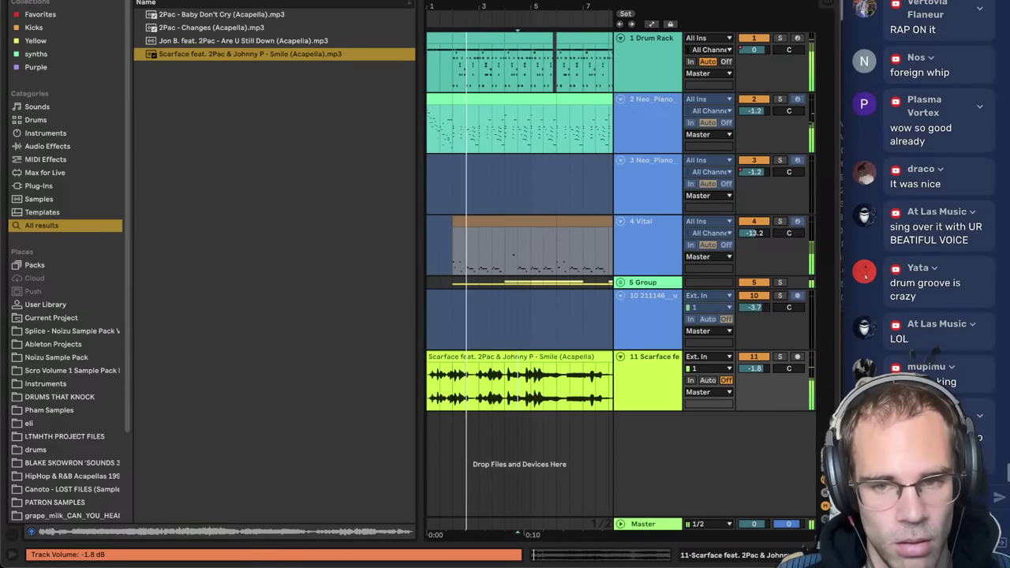
{"action": "left_click", "coordinate": [491, 360]}
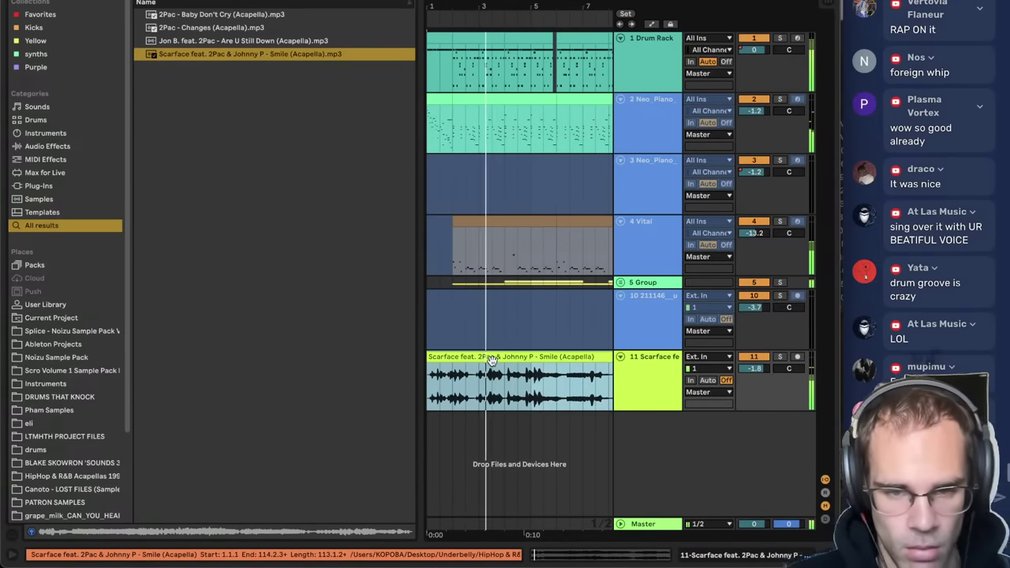
{"action": "key", "text": "super+alt+b"}
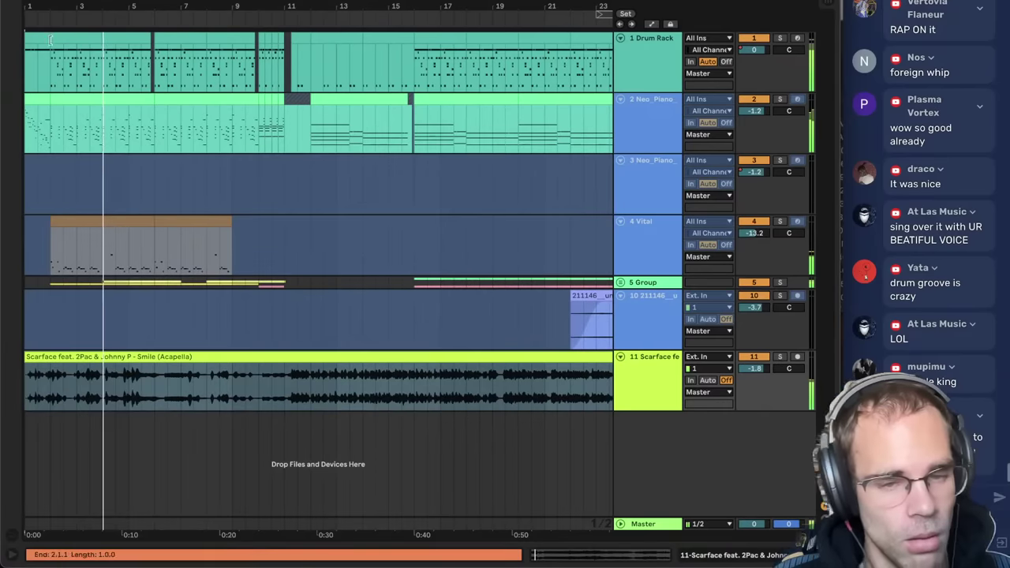
- Select the acapella clip on track 11 and open its clip settings
{"action": "left_click", "coordinate": [195, 347]}
{"action": "left_click", "coordinate": [202, 356]}
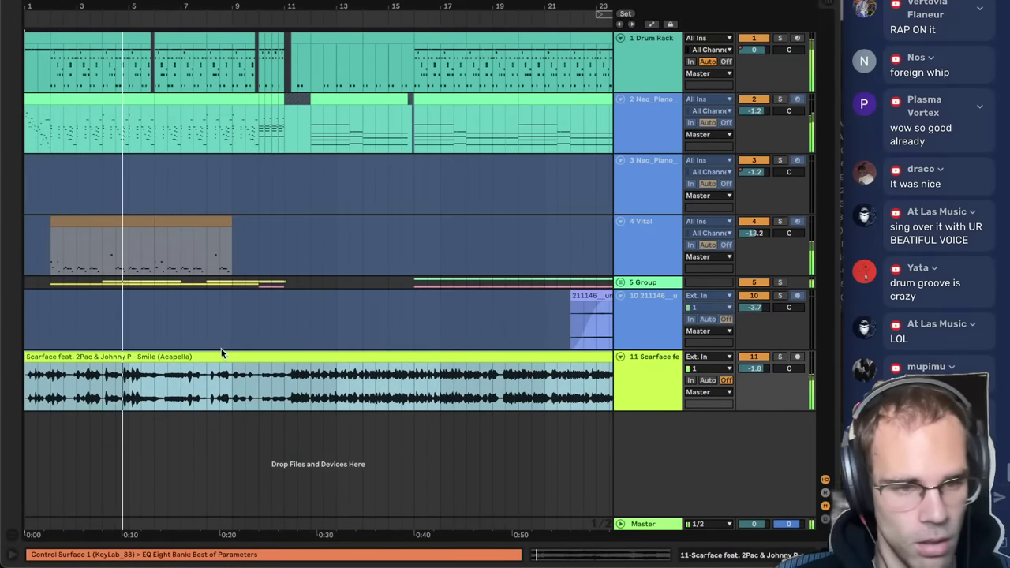
{"action": "left_click", "coordinate": [271, 401]}
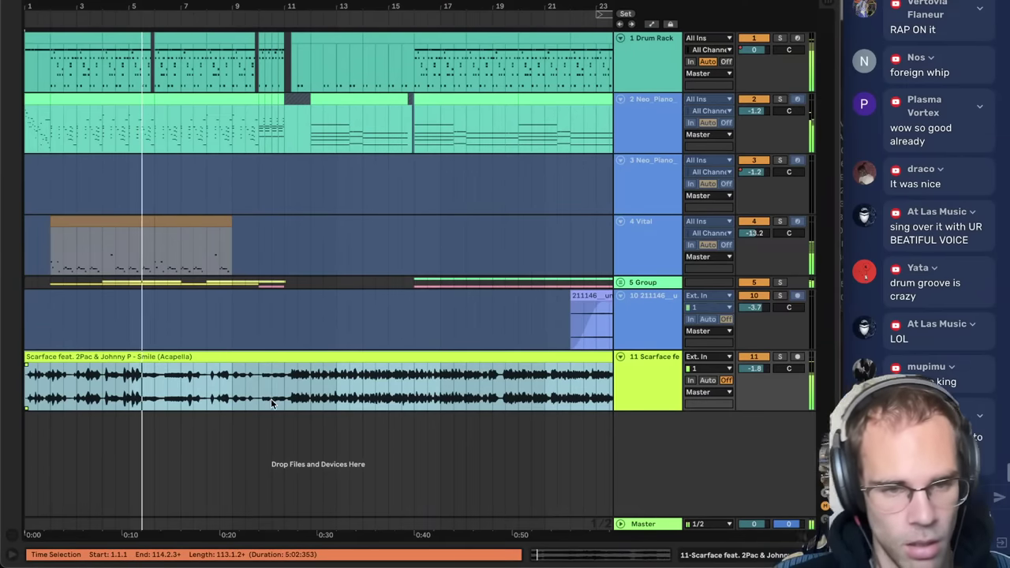
{"action": "left_click", "coordinate": [280, 391]}
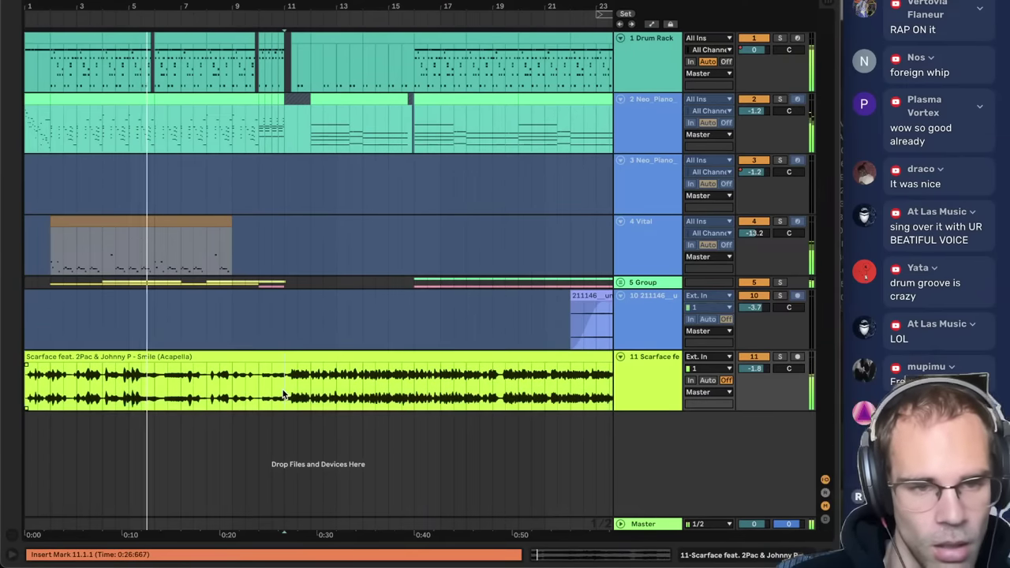
{"action": "double_click", "coordinate": [157, 353]}
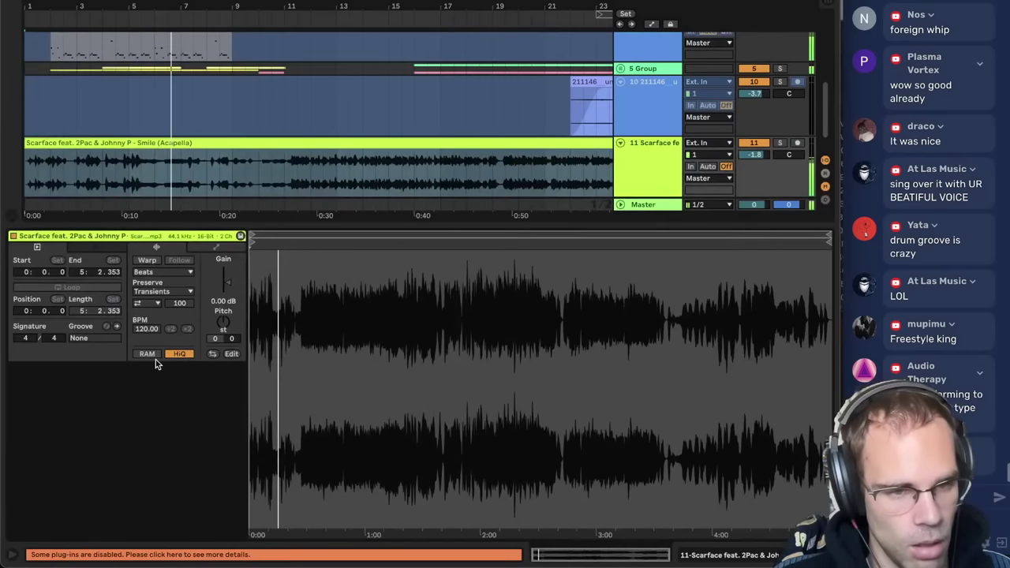
- Play the acapella over the beat around bars 10 and 11 to check its timing, and reselect the clip
{"action": "left_click", "coordinate": [259, 170]}
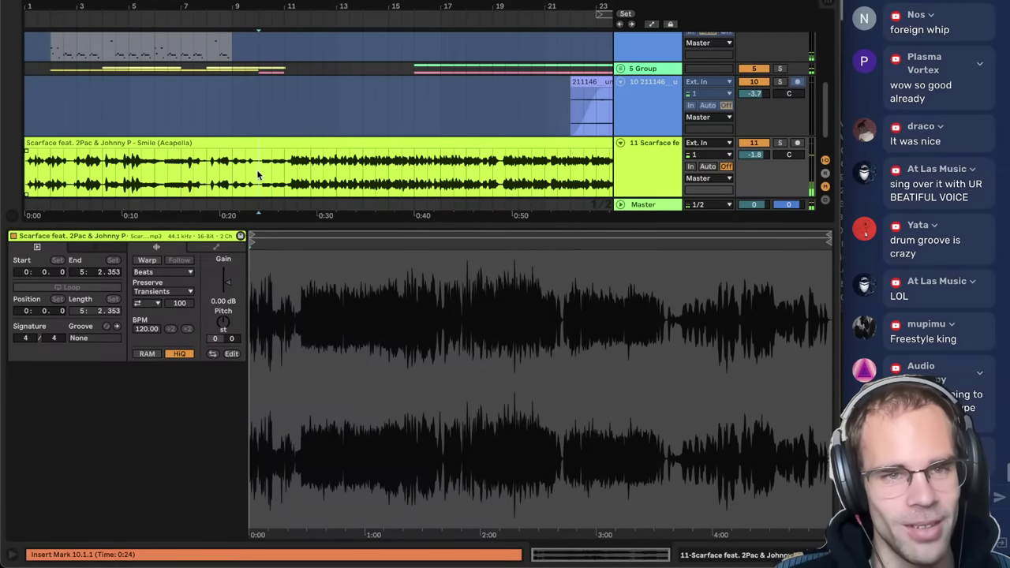
{"action": "key", "text": "space"}
{"action": "left_click", "coordinate": [284, 167]}
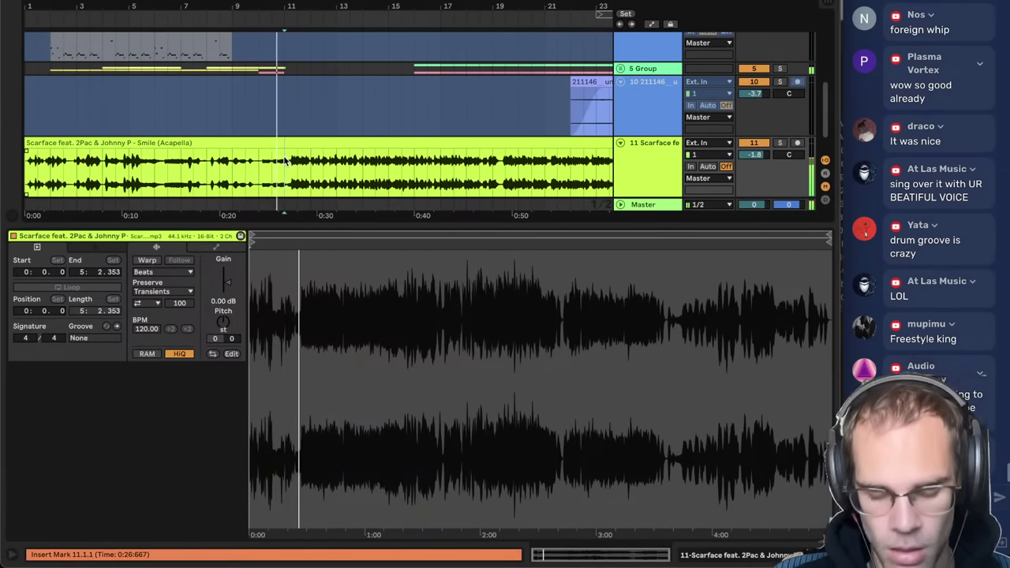
{"action": "scroll", "coordinate": [285, 160], "scroll_direction": "up", "scroll_amount": 5}
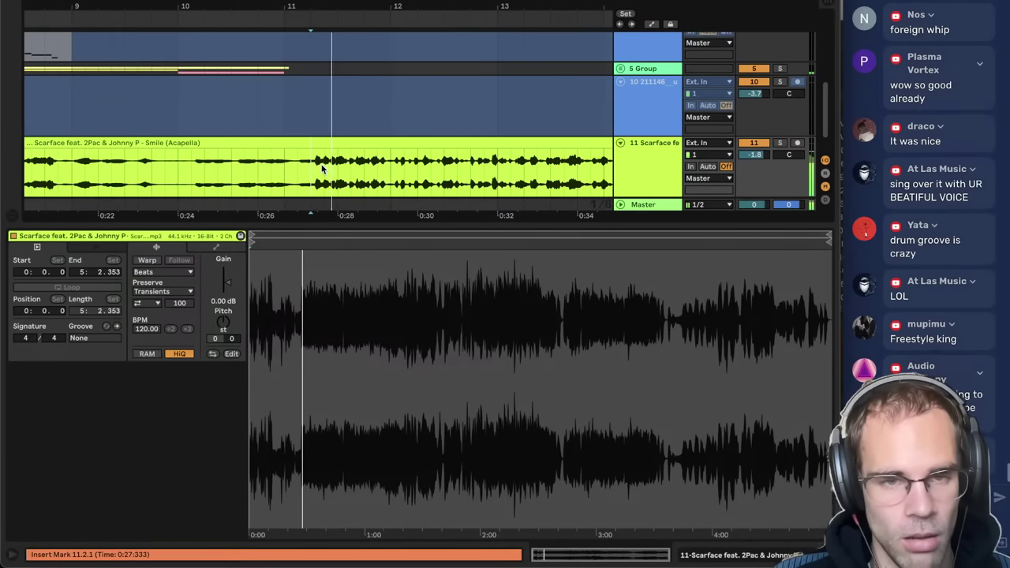
{"action": "scroll", "coordinate": [322, 164], "scroll_direction": "down", "scroll_amount": 3}
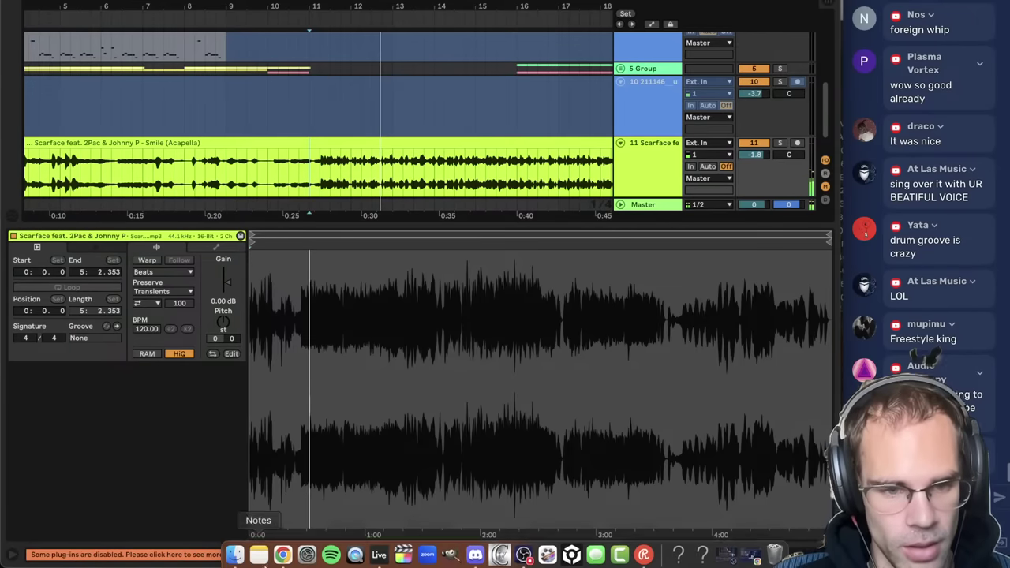
{"action": "key", "text": "space"}
{"action": "left_click", "coordinate": [225, 142]}
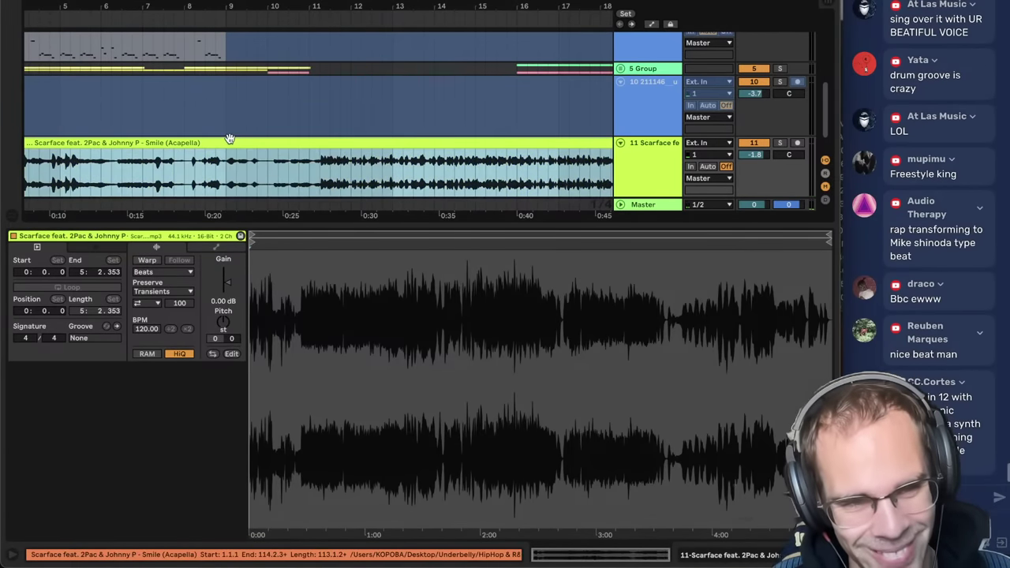
{"action": "scroll", "coordinate": [226, 142], "scroll_direction": "down", "scroll_amount": 1}
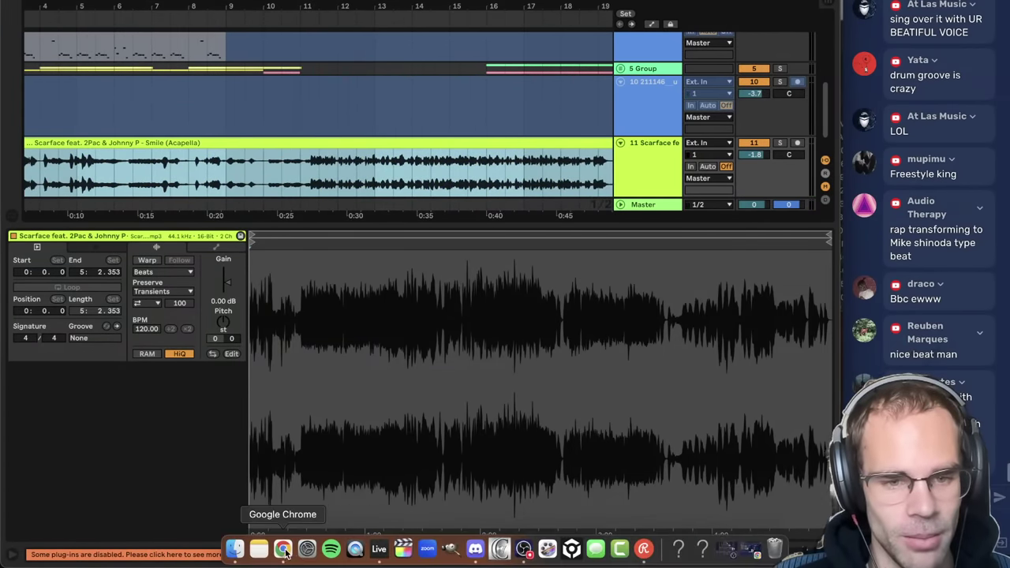
- Switch to Google Chrome and search for "smile scarface bpm" in a new tab
{"action": "left_click", "coordinate": [283, 550]}
{"action": "key", "text": "super+t"}
{"action": "type", "text": "smile"}
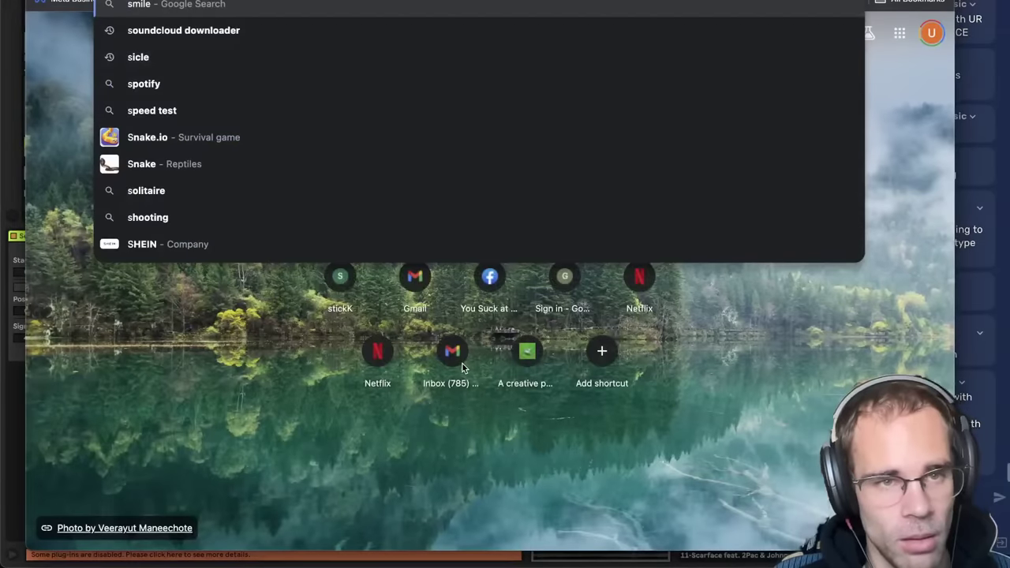
{"action": "type", "text": " scarface bpm"}
{"action": "key", "text": "Return"}
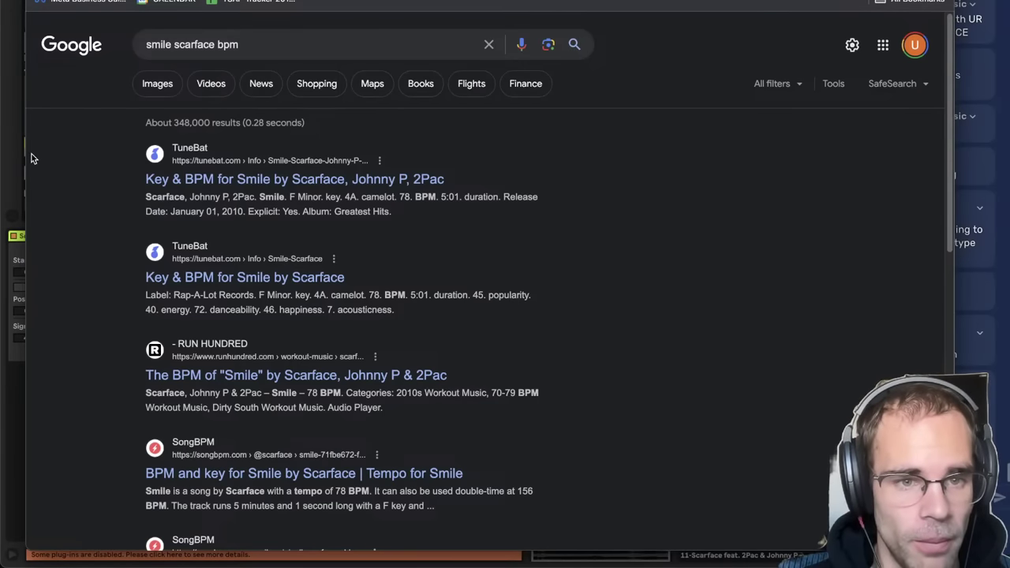
- Return to Ableton Live, turn on Warp for the acapella clip and set its BPM to 78
{"action": "left_click", "coordinate": [14, 172]}
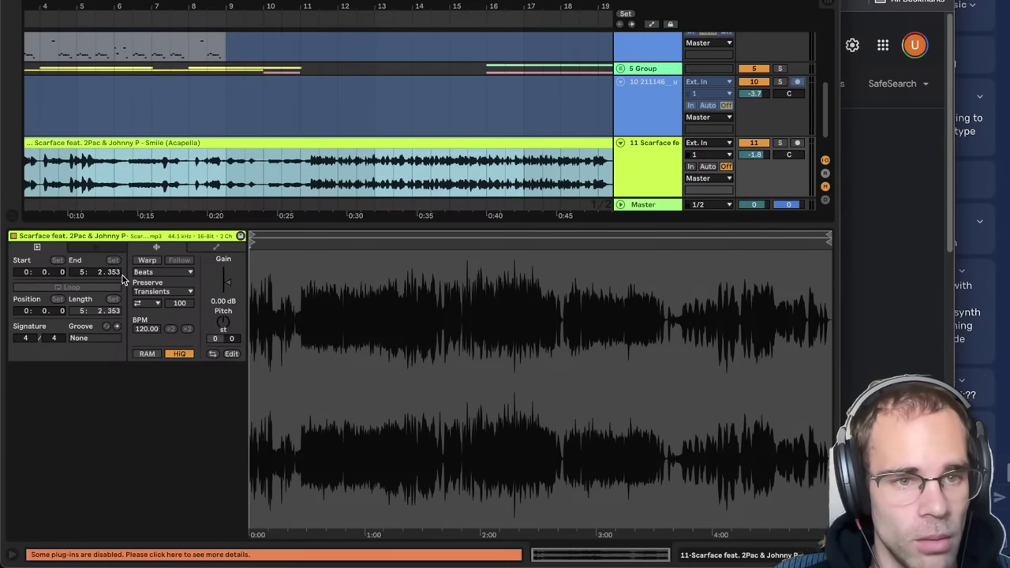
{"action": "left_click", "coordinate": [147, 261]}
{"action": "left_click", "coordinate": [150, 330]}
{"action": "type", "text": "7"}
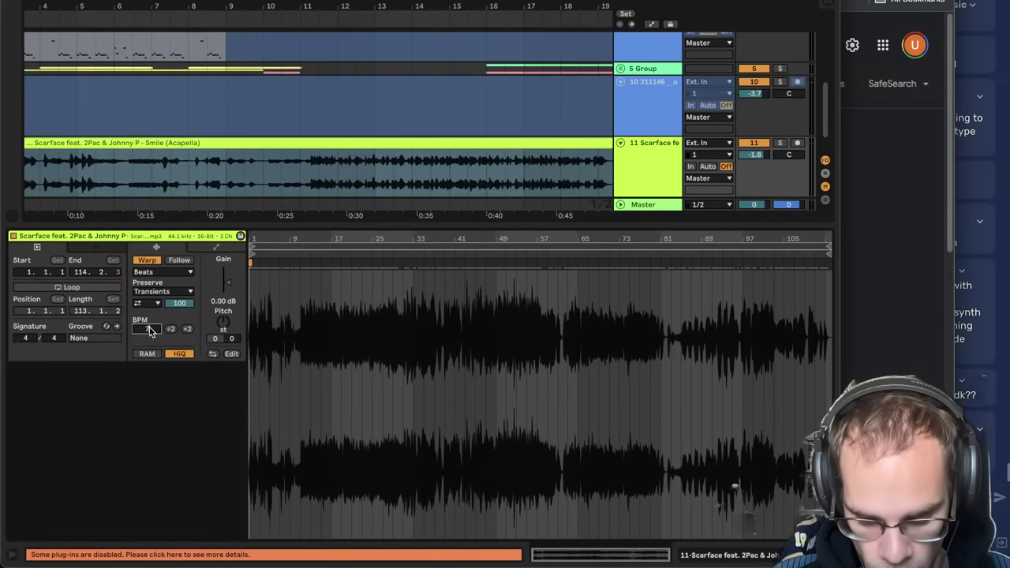
{"action": "type", "text": "8"}
{"action": "key", "text": "Return"}
- Solo track 11, play the warped acapella from bars 9 to 12 and hide the clip settings
{"action": "key", "text": "space"}
{"action": "left_click", "coordinate": [324, 173]}
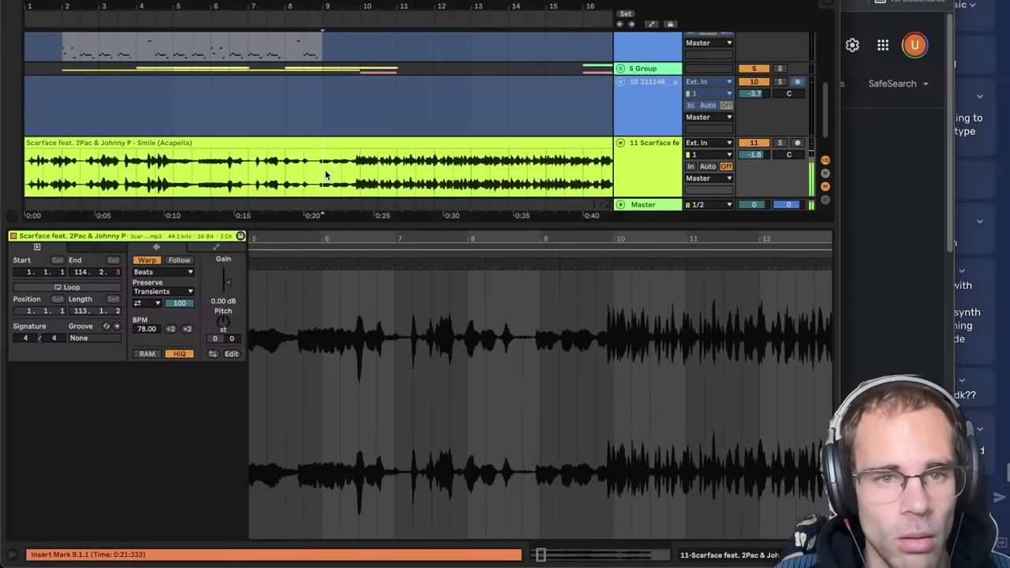
{"action": "key", "text": "space"}
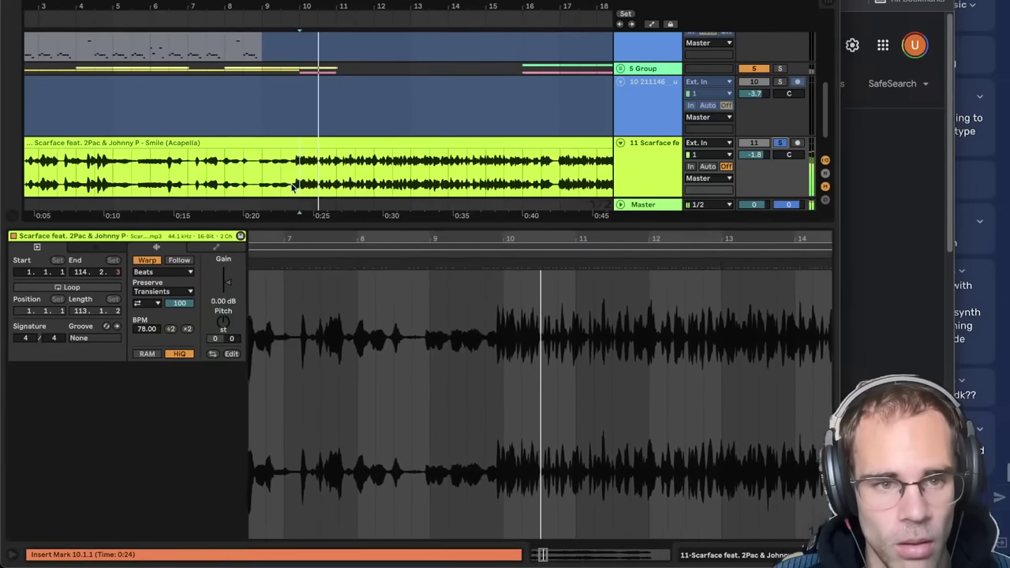
{"action": "left_click", "coordinate": [284, 181]}
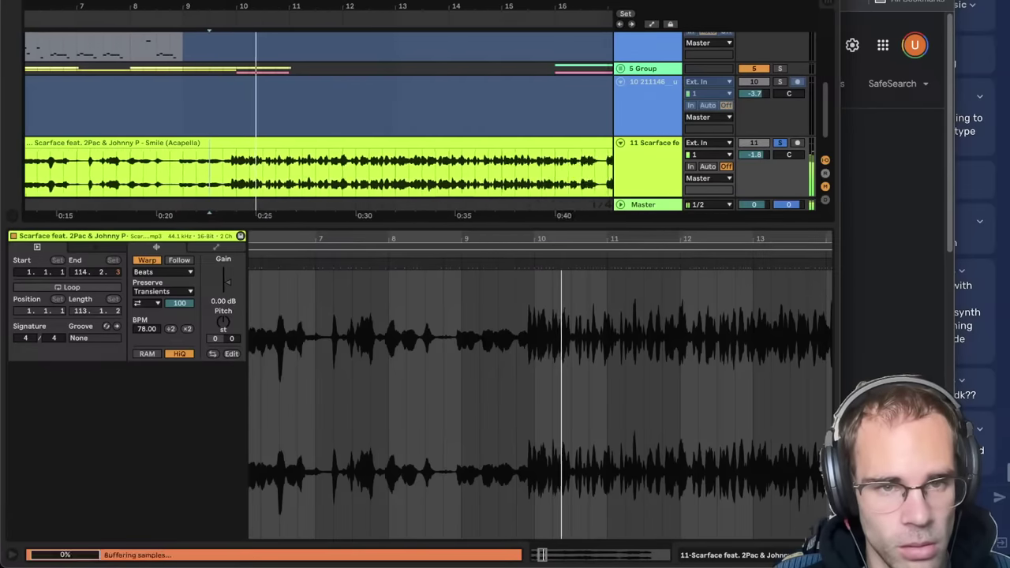
{"action": "left_click", "coordinate": [825, 555]}
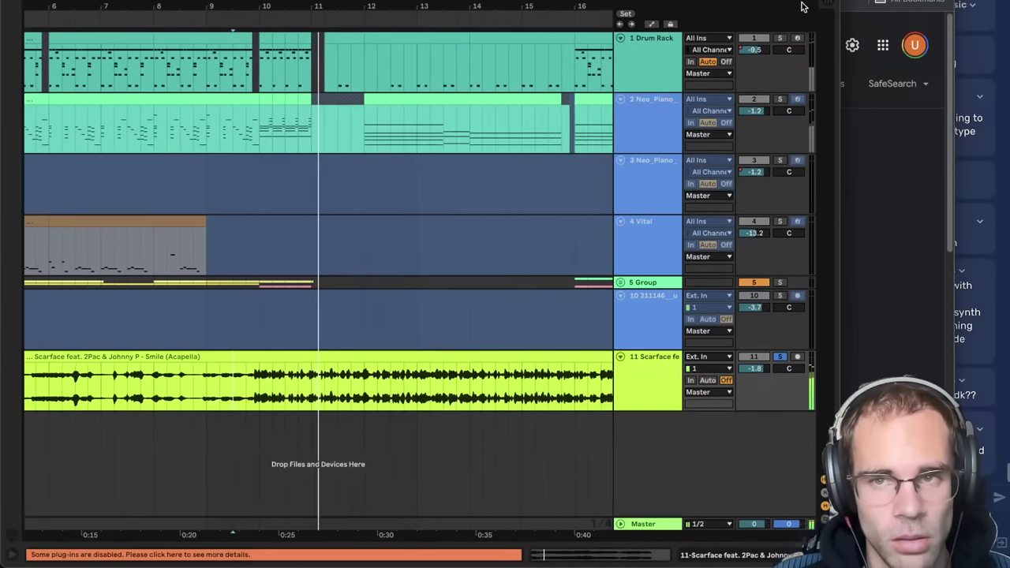
{"action": "left_click", "coordinate": [365, 236]}
{"action": "left_click", "coordinate": [366, 384]}
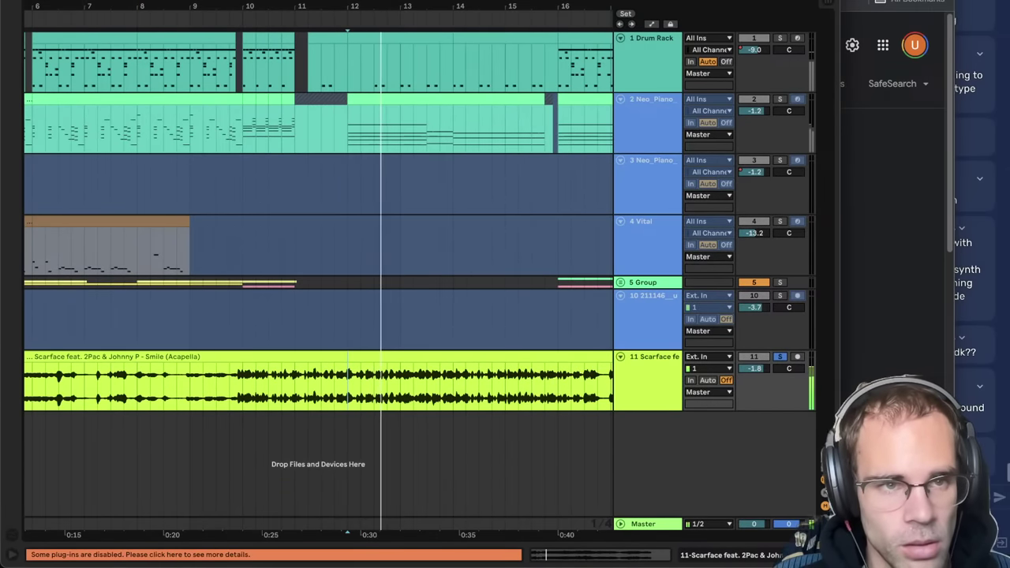
- Audition the soloed acapella at several points from bar 17 to bar 25 to find the start of a usable vocal section
{"action": "key", "text": "minus"}
{"action": "left_click", "coordinate": [544, 406]}
{"action": "key", "text": "space"}
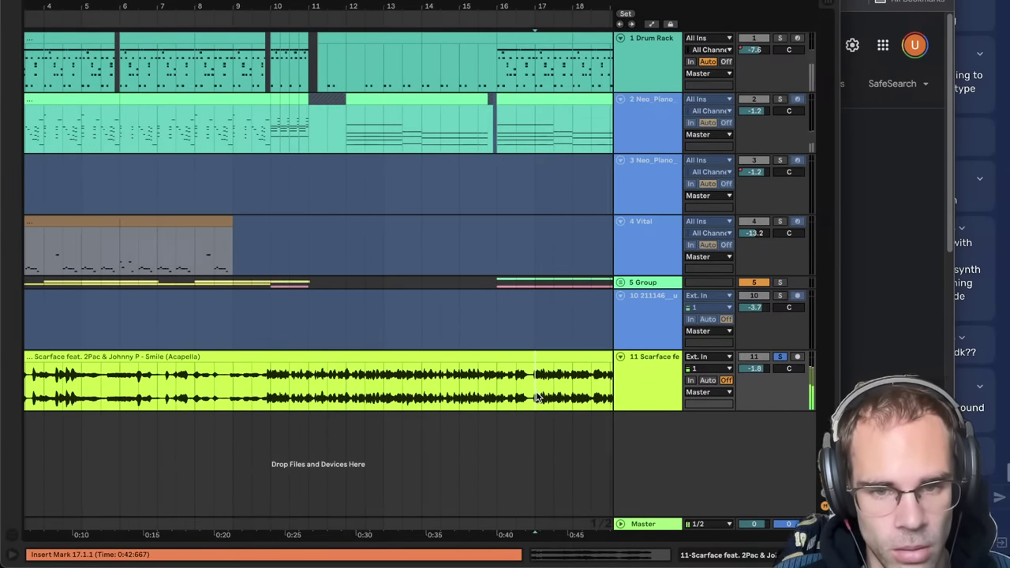
{"action": "key", "text": "space"}
{"action": "left_click_drag", "start_coordinate": [182, 11], "coordinate": [114, 11]}
{"action": "left_click", "coordinate": [463, 395]}
{"action": "key", "text": "space"}
{"action": "key", "text": "space"}
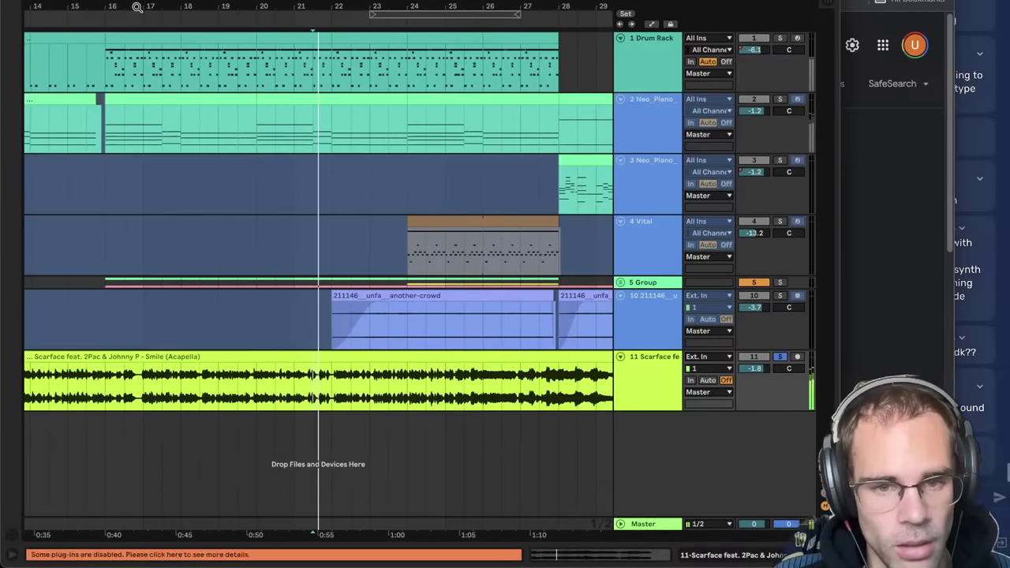
{"action": "left_click", "coordinate": [466, 386]}
{"action": "key", "text": "space"}
{"action": "key", "text": "space"}
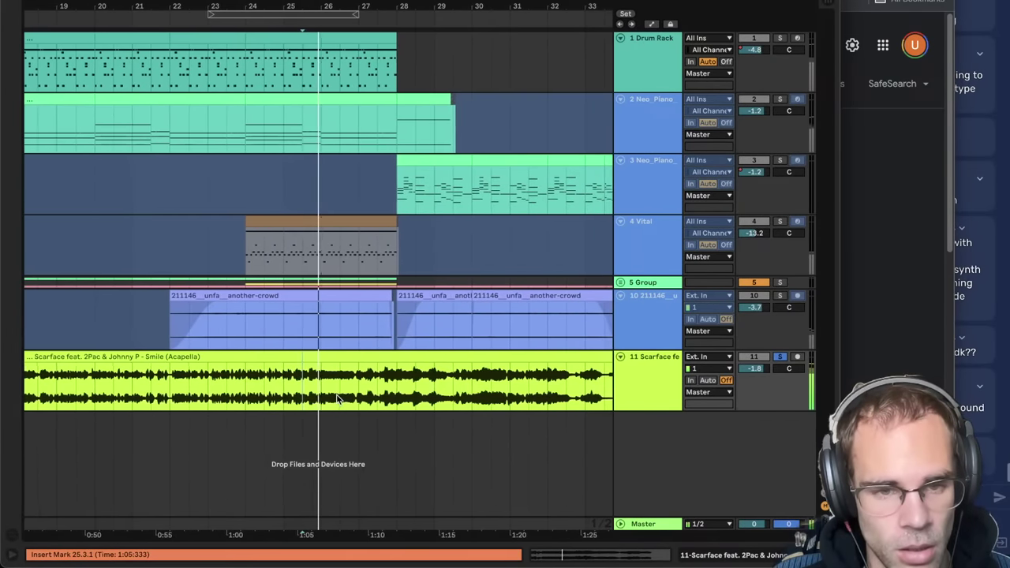
- Split the acapella clip at bar 26 and deactivate the part before the split
{"action": "left_click", "coordinate": [304, 389]}
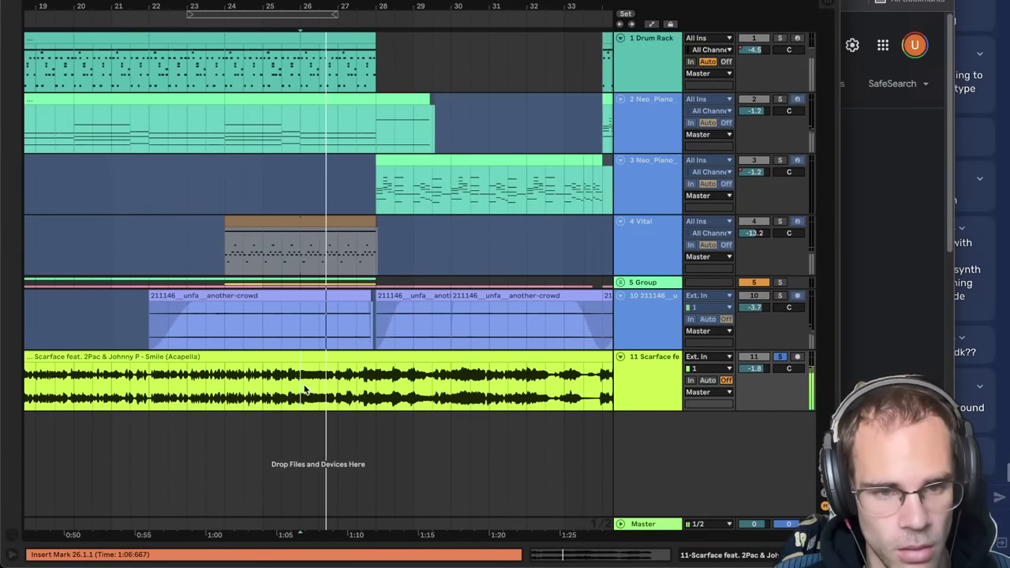
{"action": "key", "text": "ctrl+e"}
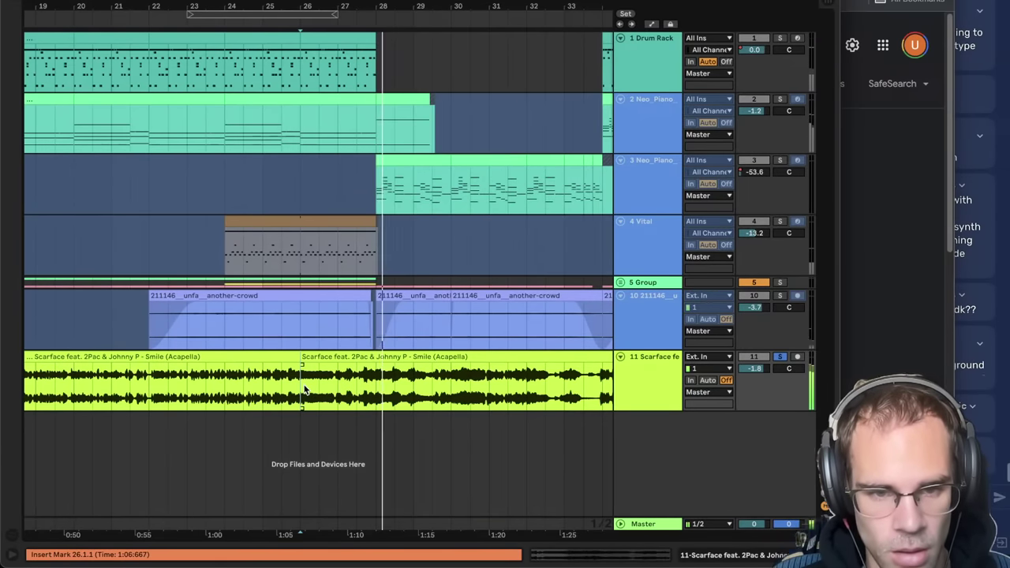
{"action": "key", "text": "minus"}
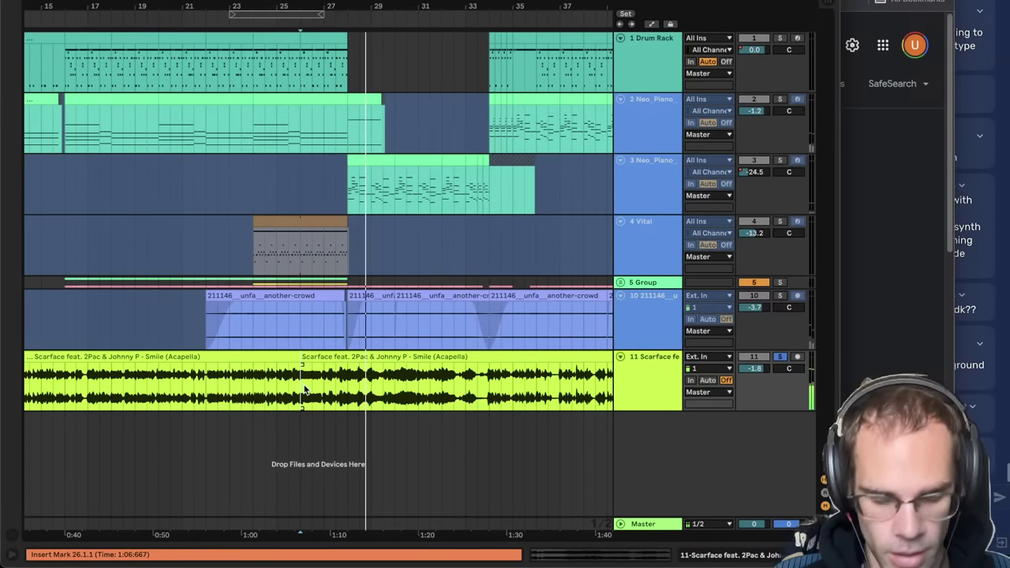
{"action": "left_click", "coordinate": [294, 367]}
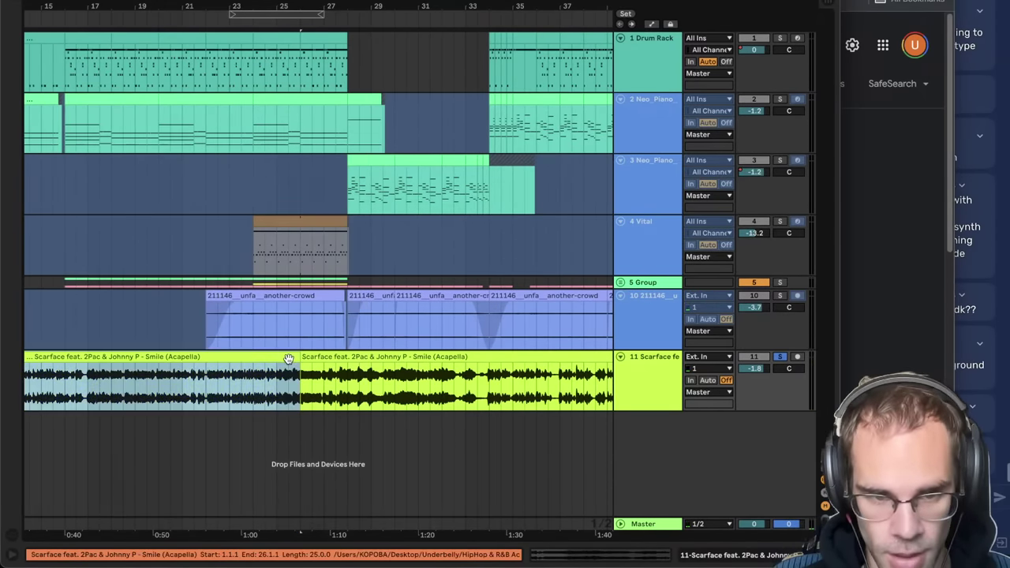
{"action": "key", "text": "0"}
{"action": "key", "text": "minus"}
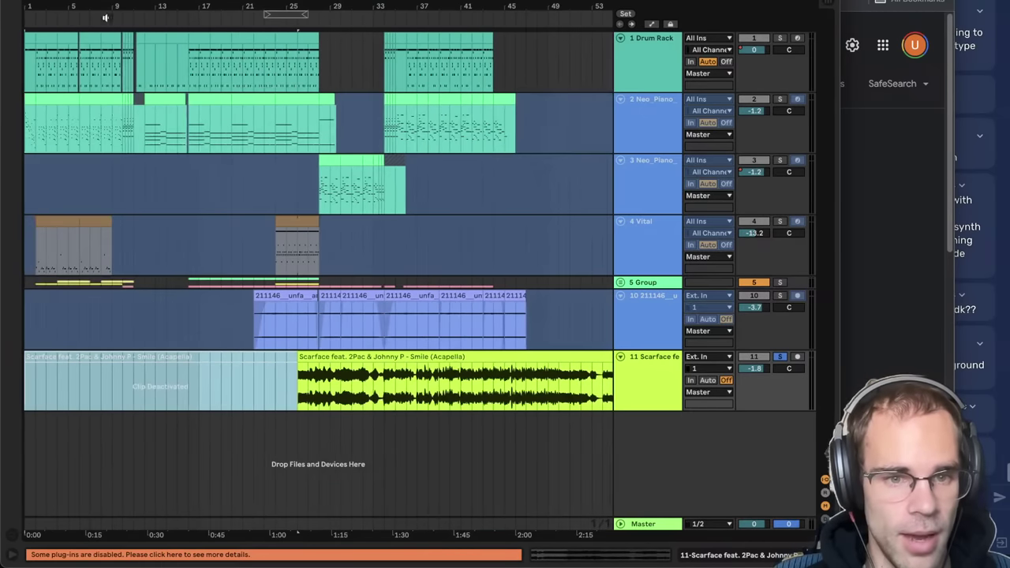
- Move the remaining acapella clip to bar 16, play it with the beat unsoloed and open its clip settings
{"action": "left_click_drag", "start_coordinate": [319, 352], "coordinate": [217, 368]}
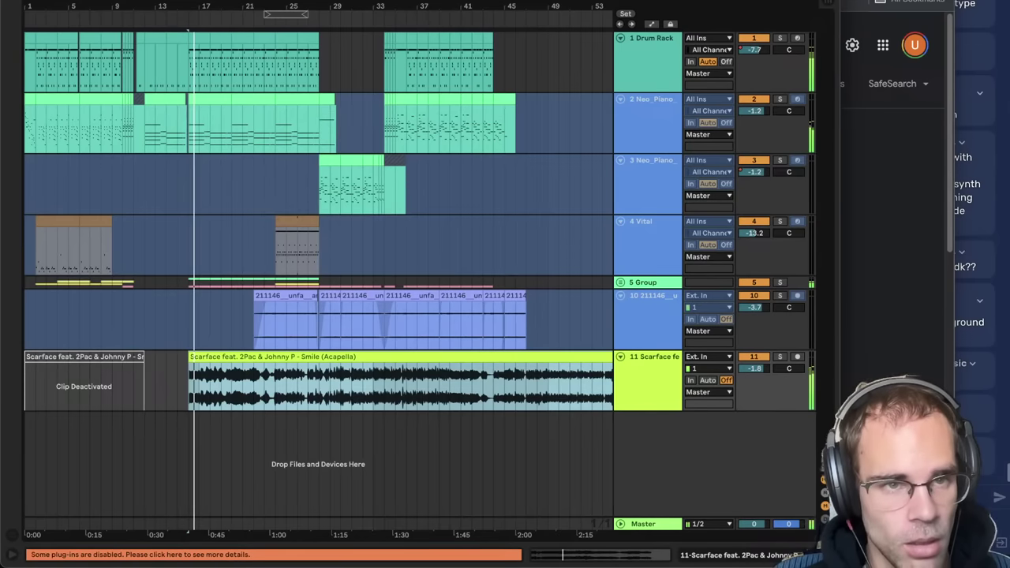
{"action": "key", "text": "plus"}
{"action": "key", "text": "plus"}
{"action": "double_click", "coordinate": [377, 358]}
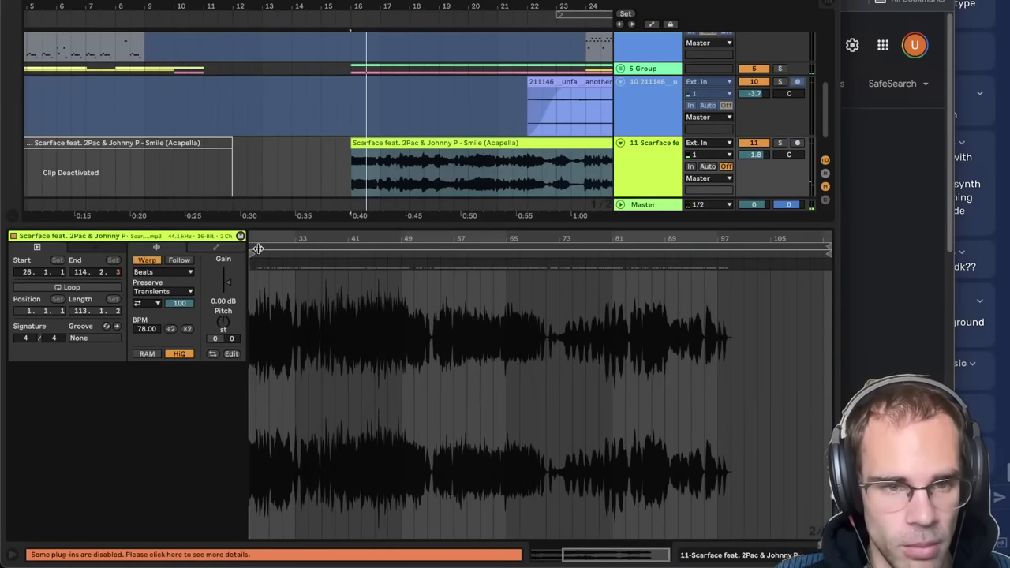
- Set the acapella clip's start to 26.1.2 and play it against the beat
{"action": "mouse_move", "coordinate": [255, 239]}
{"action": "left_mouse_down"}
{"action": "mouse_move", "coordinate": [283, 252]}
{"action": "mouse_move", "coordinate": [442, 263]}
{"action": "mouse_move", "coordinate": [460, 255]}
{"action": "left_mouse_up"}
{"action": "key", "text": "space"}
{"action": "left_click", "coordinate": [591, 331]}
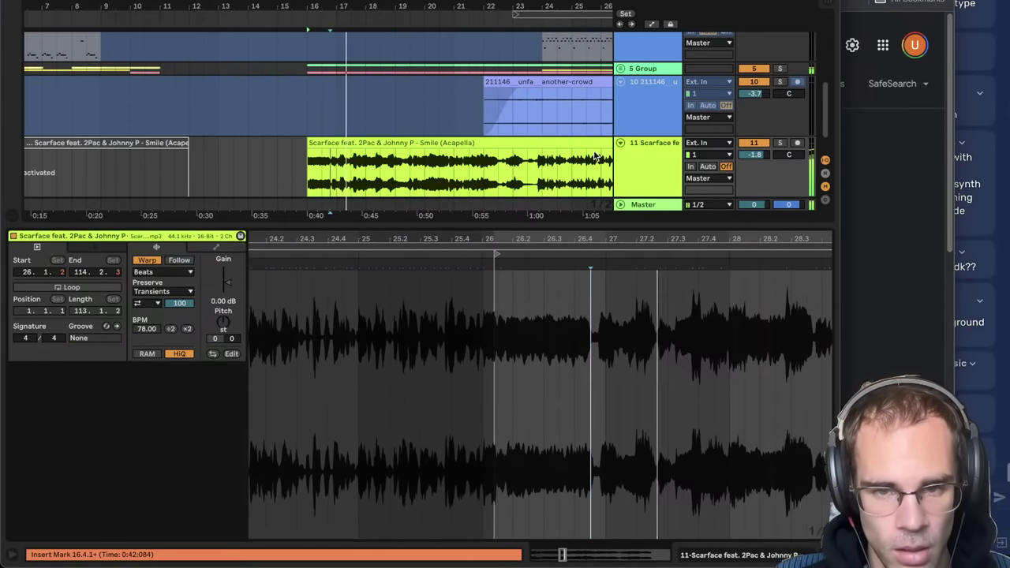
{"action": "left_click_drag", "start_coordinate": [597, 239], "coordinate": [598, 235]}
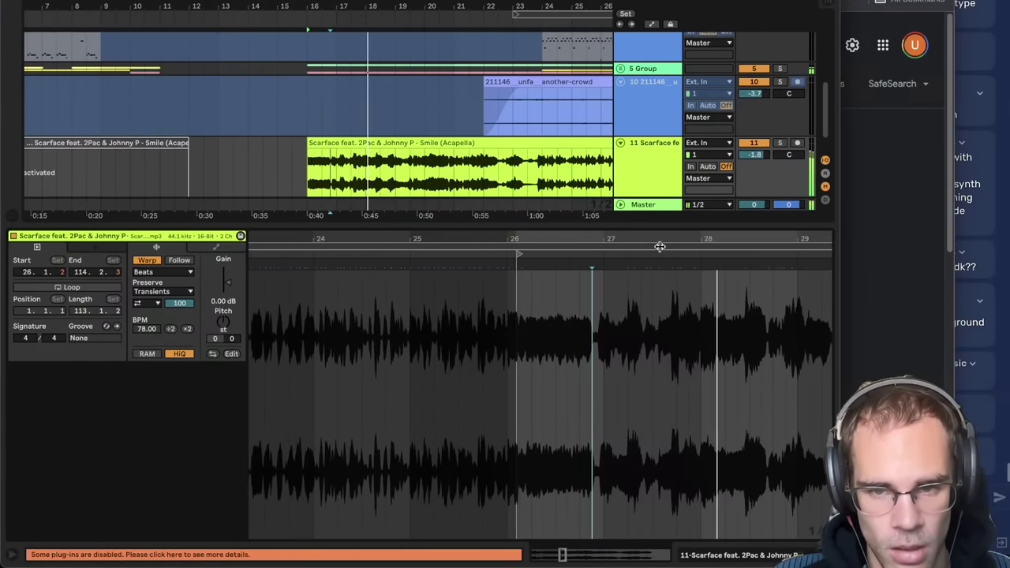
{"action": "left_click_drag", "start_coordinate": [660, 247], "coordinate": [659, 227]}
- Set the acapella clip's warp mode to Pro and track 11's volume to -6.0 dB
{"action": "left_click", "coordinate": [162, 272]}
{"action": "left_click", "coordinate": [162, 327]}
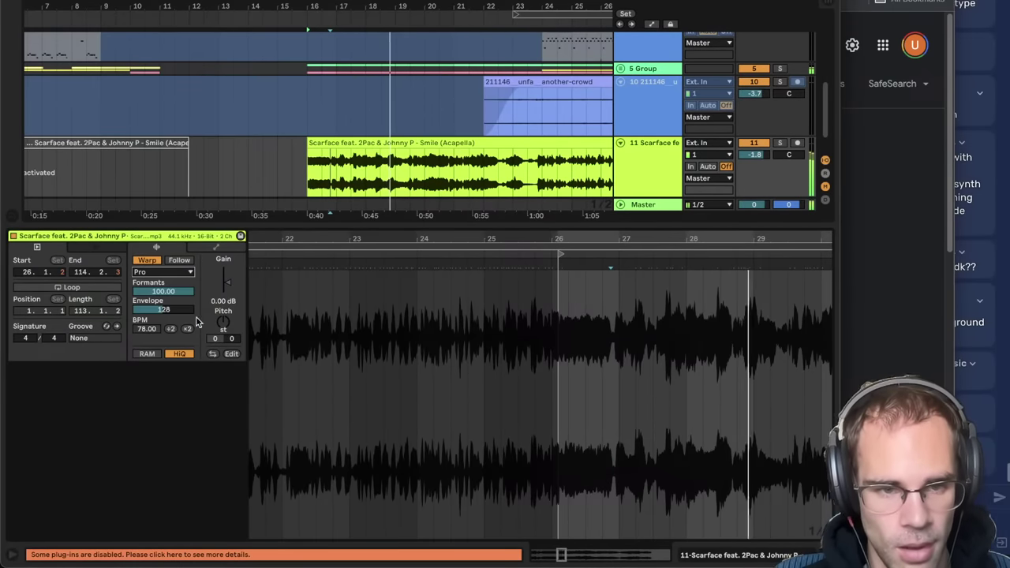
{"action": "left_click", "coordinate": [387, 143]}
{"action": "left_click", "coordinate": [736, 159]}
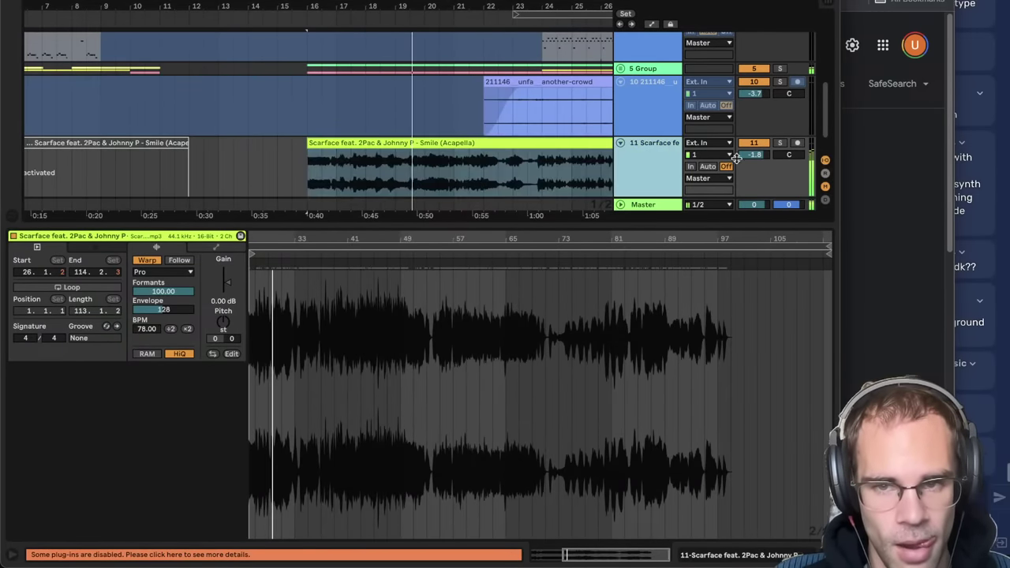
{"action": "left_click_drag", "start_coordinate": [755, 155], "coordinate": [771, 167]}
{"action": "left_click", "coordinate": [661, 165]}
{"action": "left_click", "coordinate": [620, 171]}
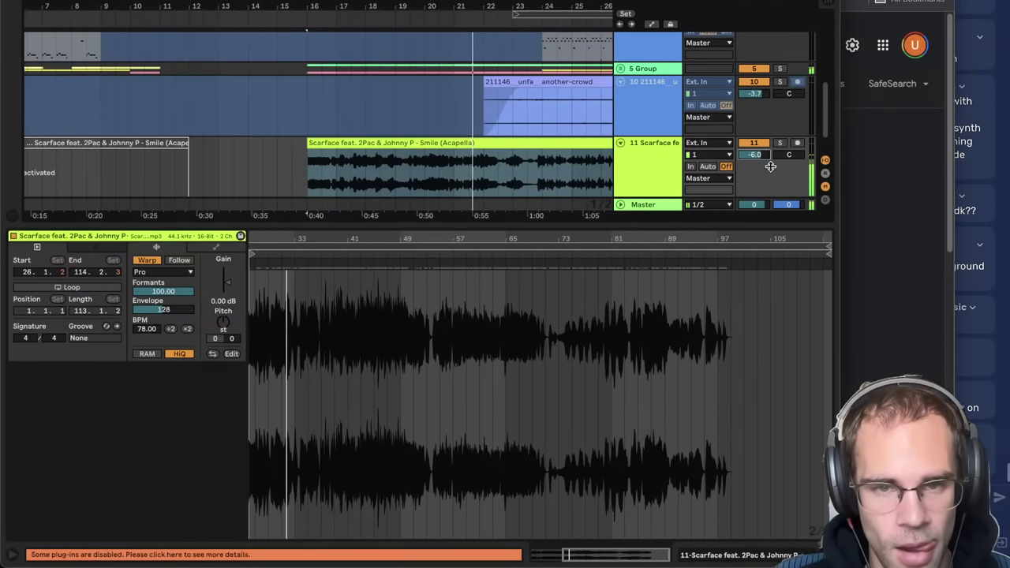
- Clear the Chrome window from behind the set and return to Ableton Live
{"action": "left_click", "coordinate": [860, 36]}
{"action": "key", "text": "super+Tab"}
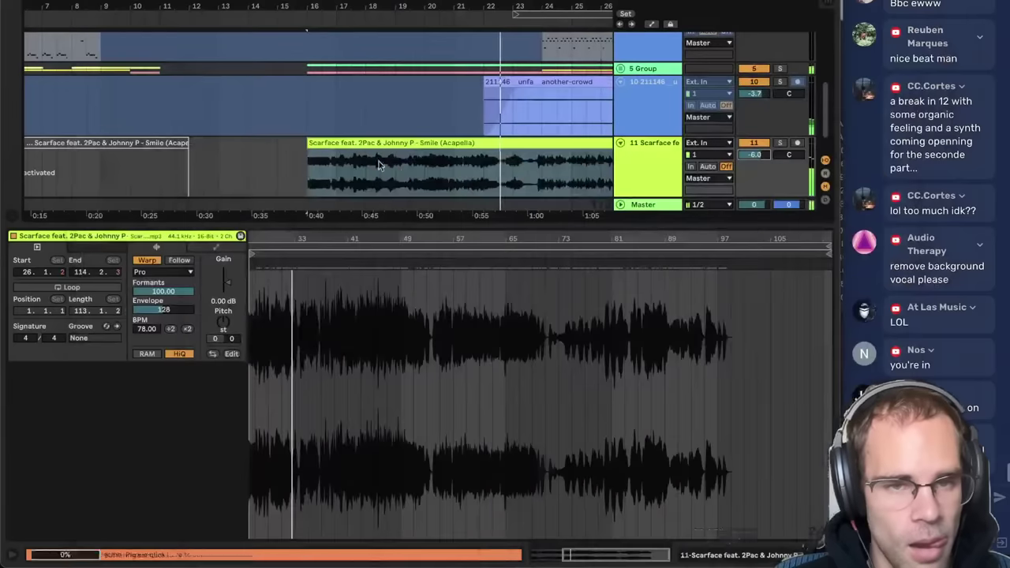
- Mute the acapella track and hide its clip settings to show the full arrangement
{"action": "left_click", "coordinate": [473, 143]}
{"action": "left_click_drag", "start_coordinate": [332, 7], "coordinate": [331, 1]}
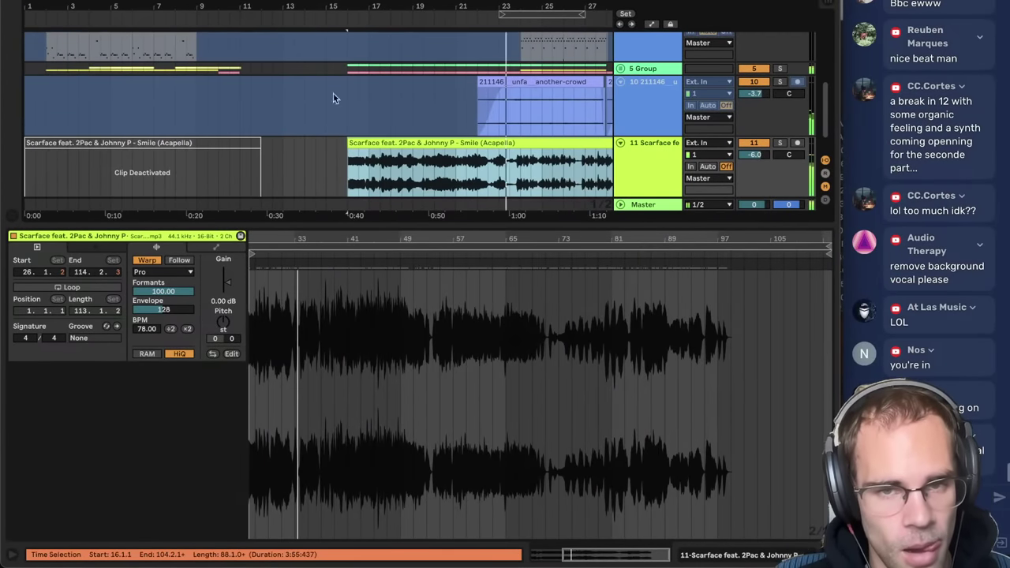
{"action": "left_click", "coordinate": [566, 208]}
{"action": "left_click", "coordinate": [517, 144]}
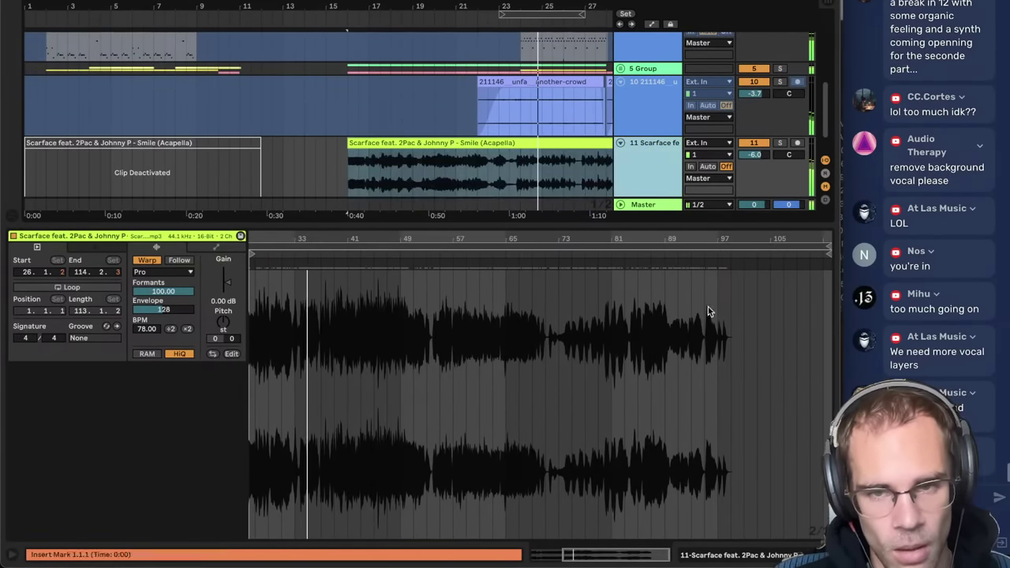
{"action": "key", "text": "super+alt+l"}
{"action": "left_click", "coordinate": [639, 339]}
{"action": "left_click", "coordinate": [656, 369]}
{"action": "left_click", "coordinate": [742, 360]}
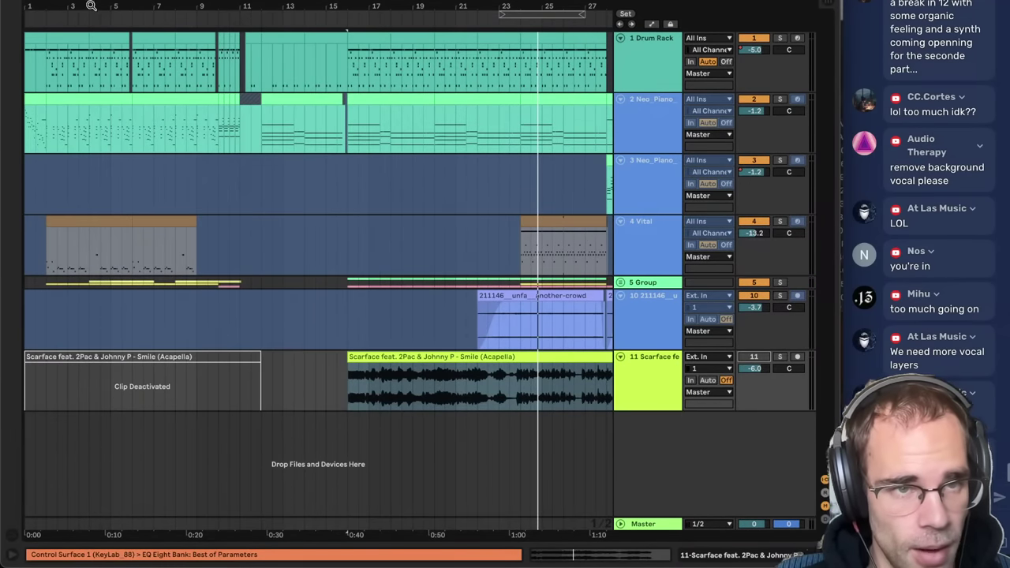
- Look over the whole arrangement, checking the track 3 Neo_Piano section at bar 28 and the 5 Group section at bar 16
{"action": "left_click_drag", "start_coordinate": [371, 7], "coordinate": [371, 0]}
{"action": "left_click", "coordinate": [378, 169]}
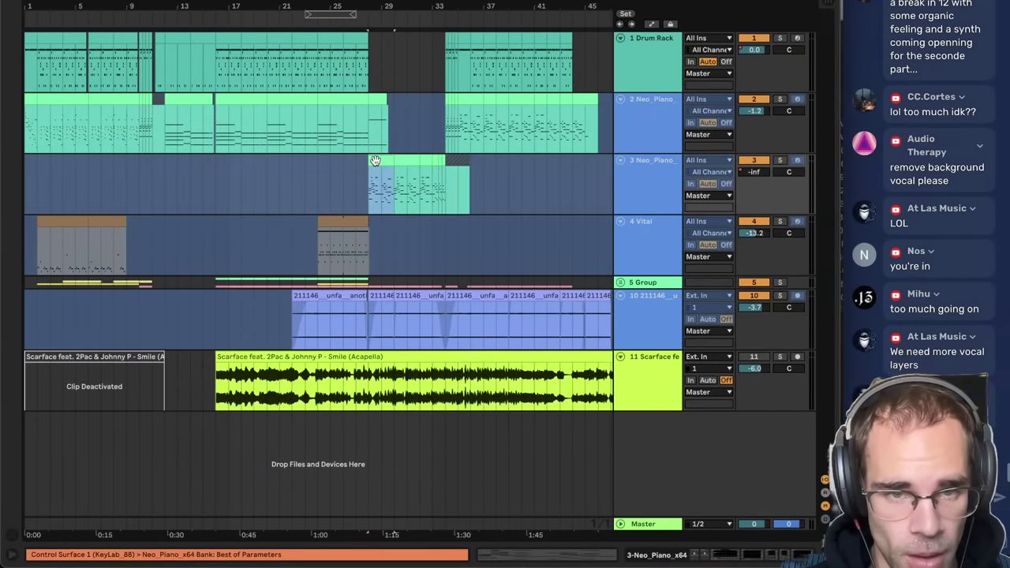
{"action": "left_click", "coordinate": [653, 319]}
{"action": "left_click_drag", "start_coordinate": [392, 169], "coordinate": [387, 168]}
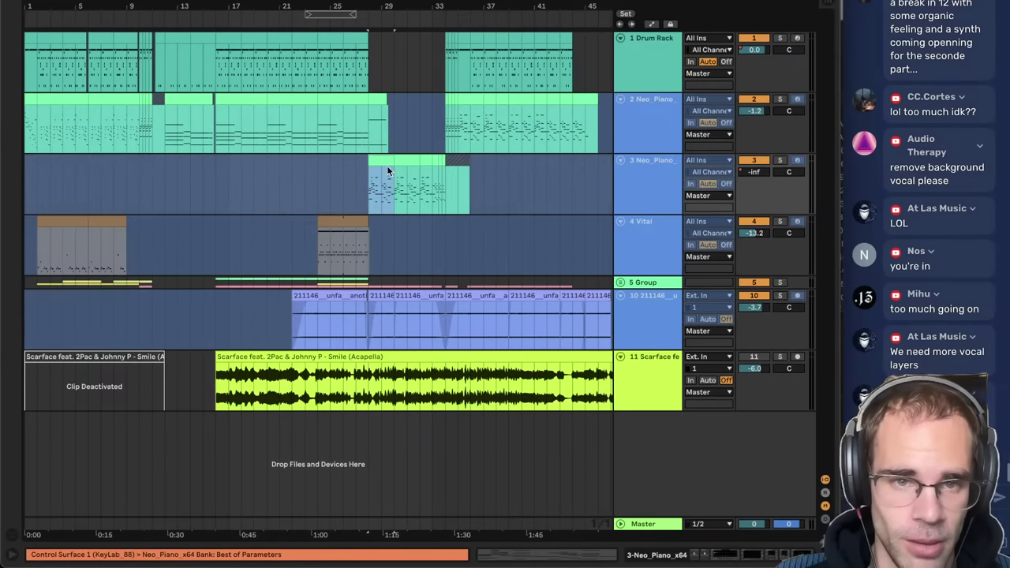
{"action": "left_click", "coordinate": [216, 284]}
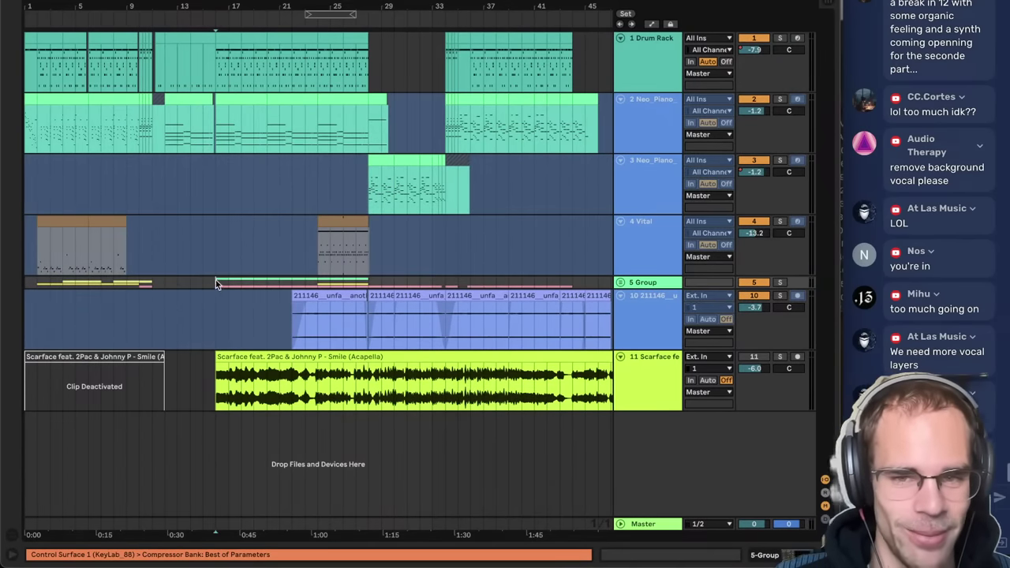
- Unfold 5 Group and play the arrangement from the start of the 6 Vital clip at bar 16
{"action": "left_click", "coordinate": [622, 283]}
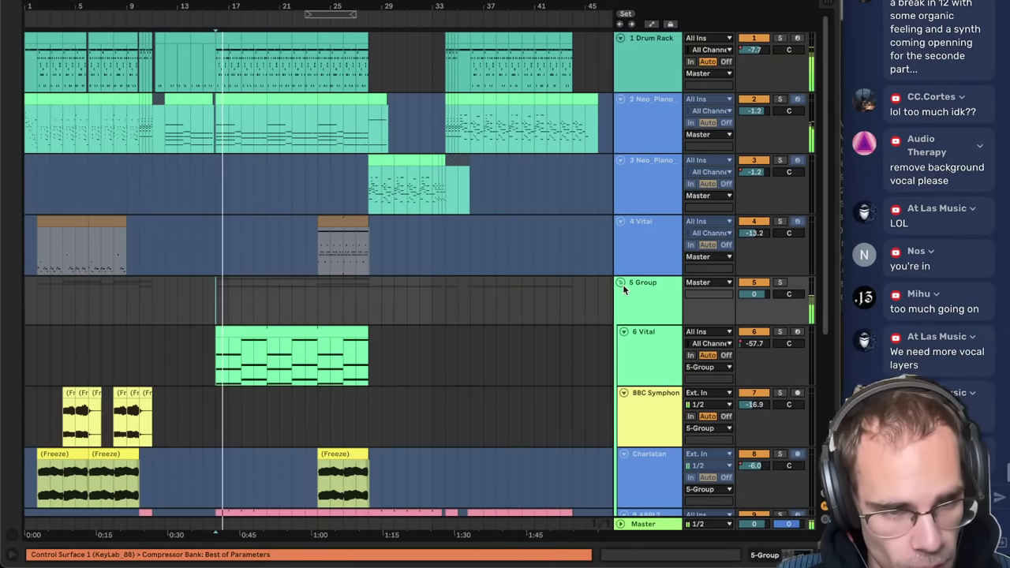
{"action": "scroll", "coordinate": [323, 309], "scroll_direction": "down", "scroll_amount": 1}
{"action": "left_click", "coordinate": [304, 305]}
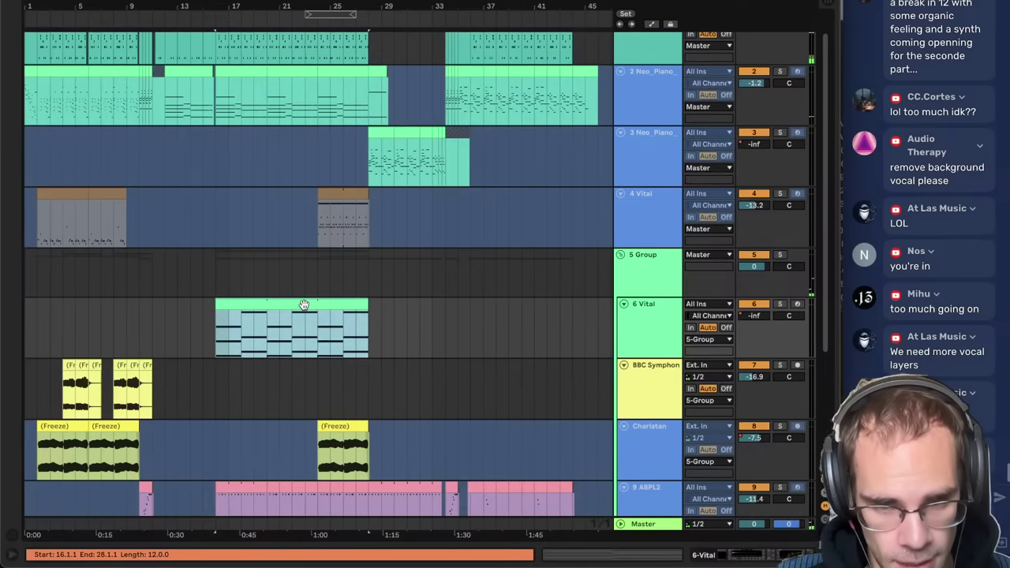
{"action": "key", "text": "space"}
{"action": "scroll", "coordinate": [323, 363], "scroll_direction": "down", "scroll_amount": 5}
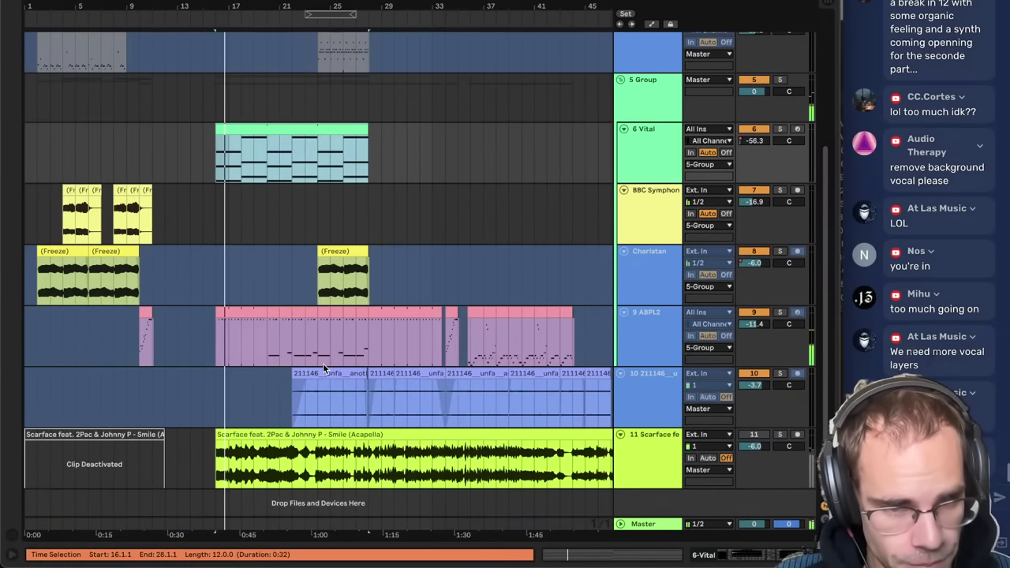
{"action": "scroll", "coordinate": [366, 353], "scroll_direction": "up", "scroll_amount": 6}
- Solo the Drum Rack track and show the end of its device chain
{"action": "left_click", "coordinate": [657, 67]}
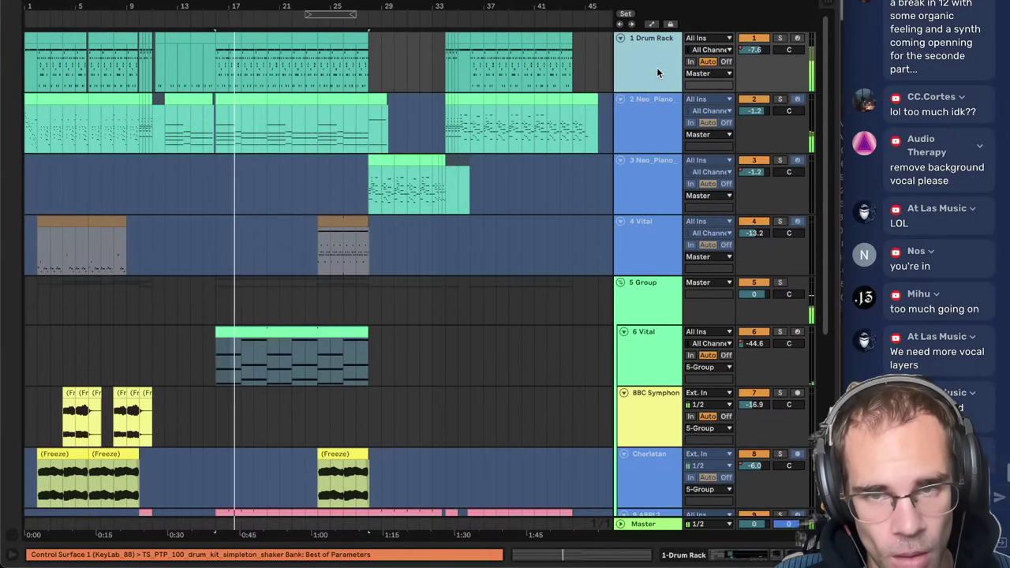
{"action": "left_click", "coordinate": [780, 38]}
{"action": "double_click", "coordinate": [660, 63]}
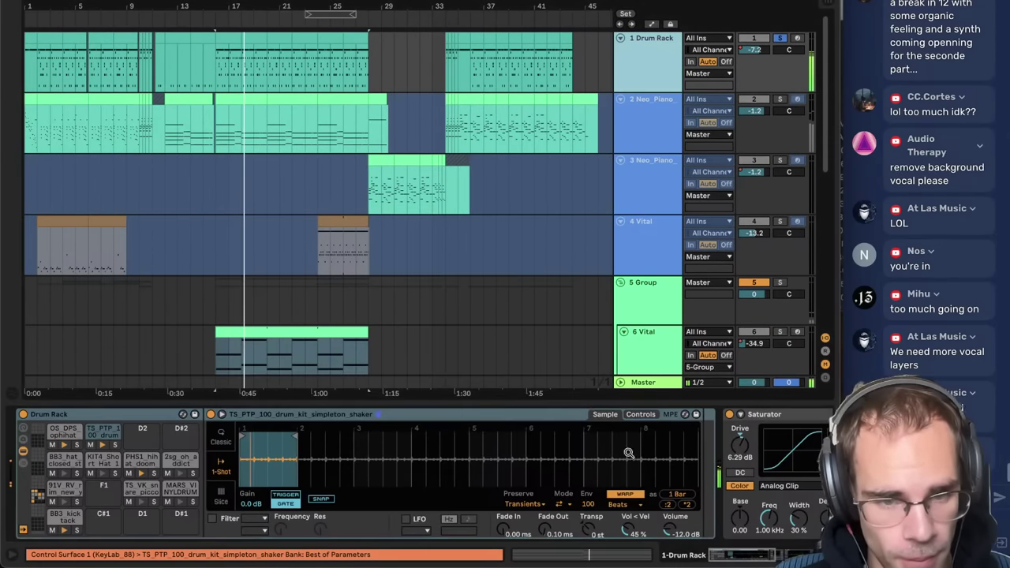
{"action": "left_click_drag", "start_coordinate": [732, 556], "coordinate": [783, 527]}
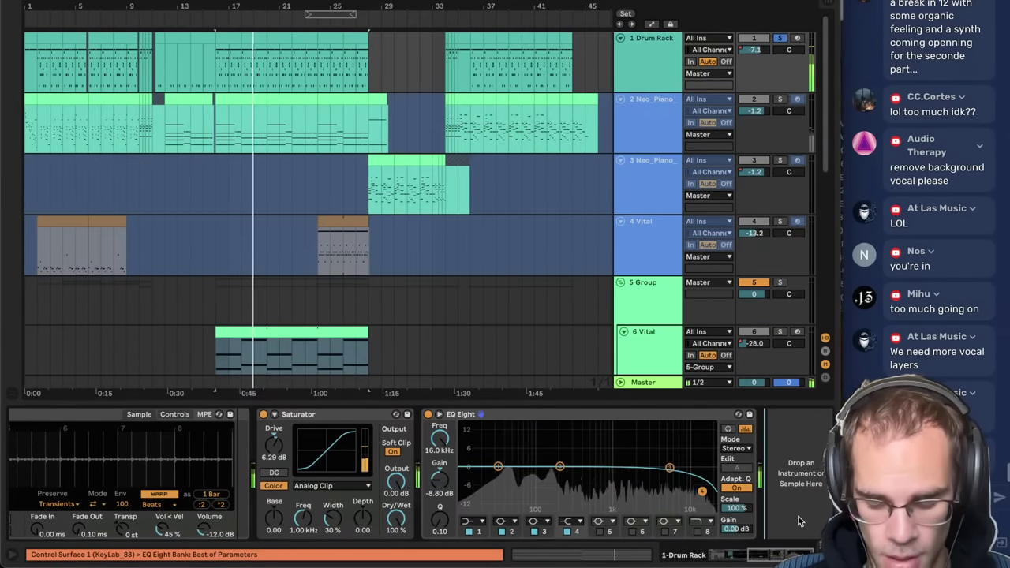
- Find the SketchCassette II plug-in and add it after the EQ Eight on the Drum Rack track
{"action": "key", "text": "ctrl+f"}
{"action": "type", "text": "sketch"}
{"action": "double_click", "coordinate": [203, 42]}
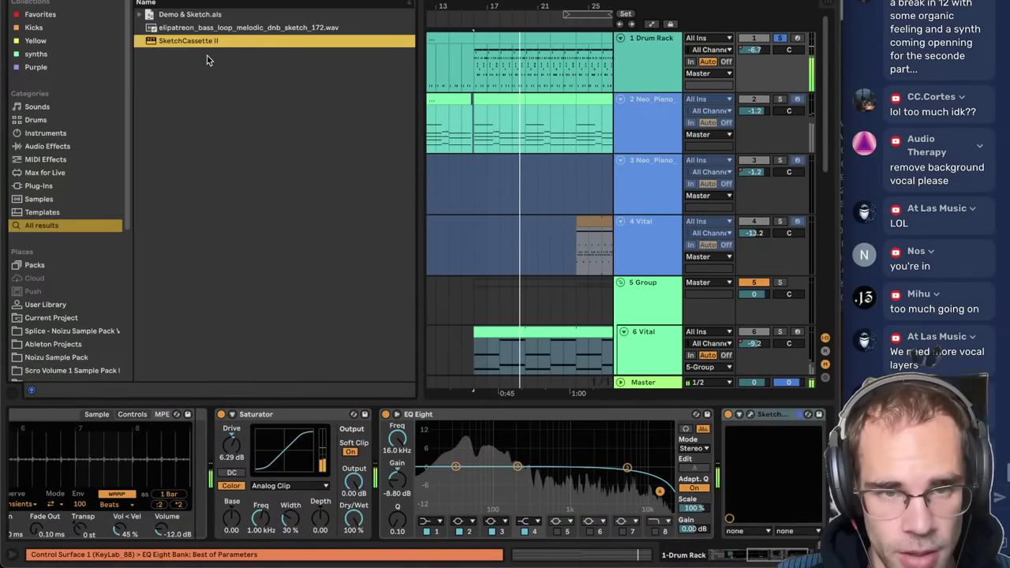
- Raise SketchCassette II's saturation and dropout intensity on the drums and return the Drum Rack to the full mix
{"action": "left_click", "coordinate": [666, 329]}
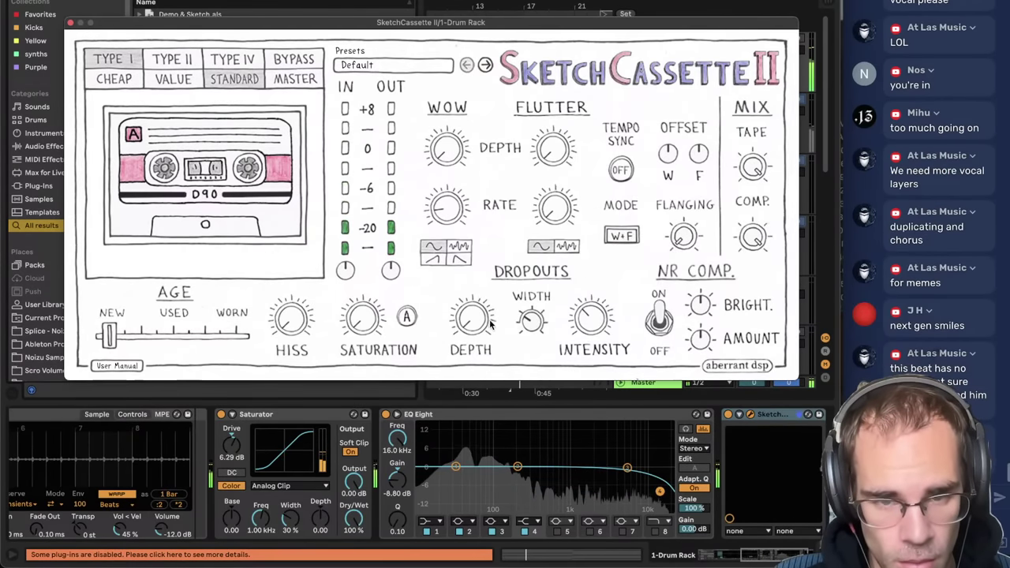
{"action": "left_click_drag", "start_coordinate": [192, 345], "coordinate": [109, 339]}
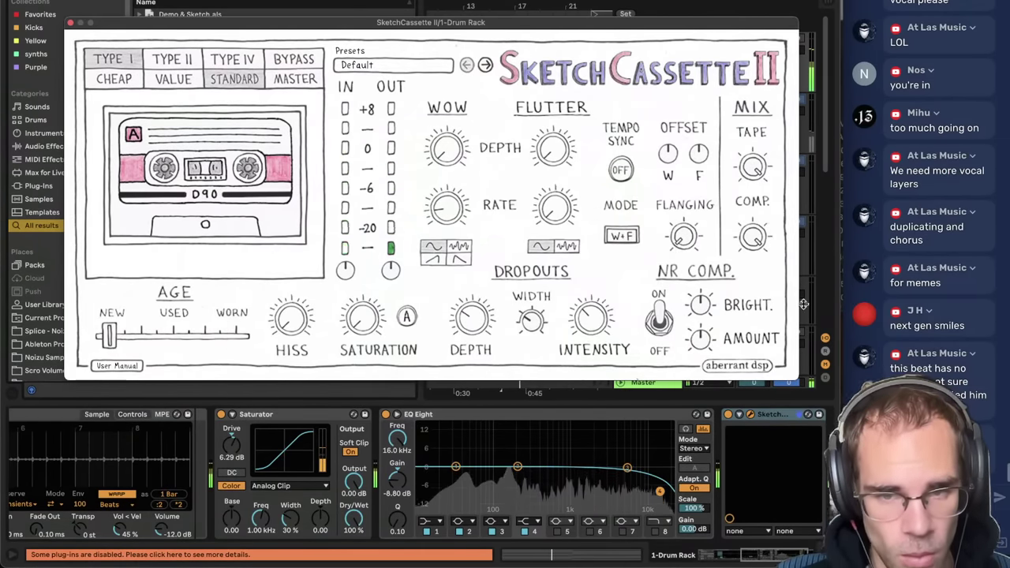
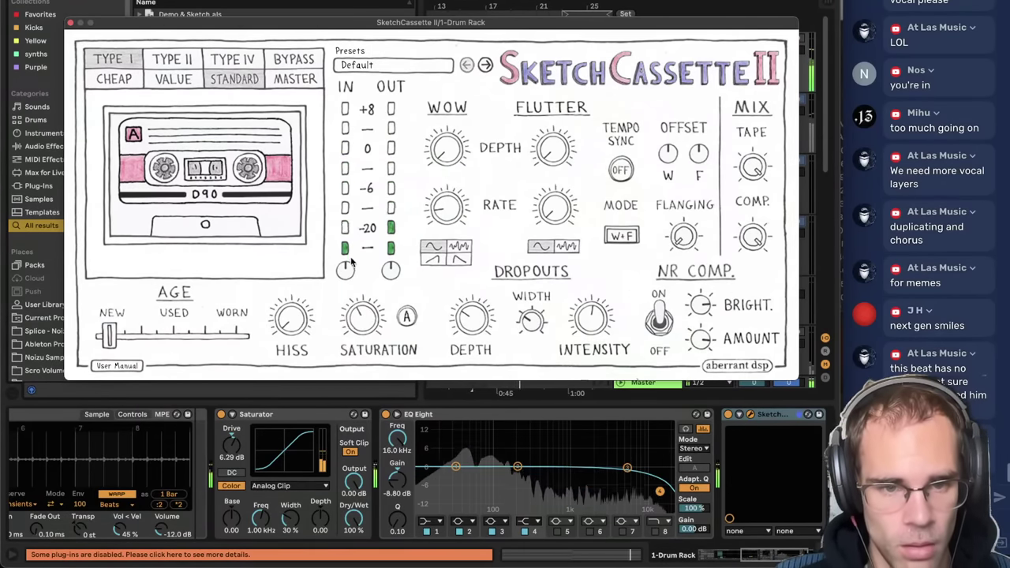
{"action": "left_click", "coordinate": [70, 25]}
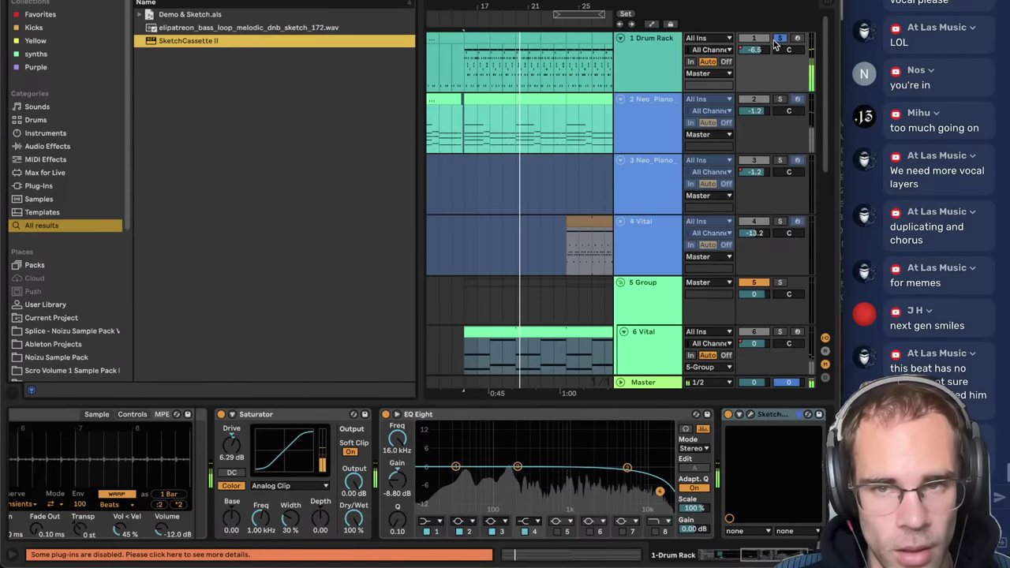
{"action": "left_click", "coordinate": [728, 414]}
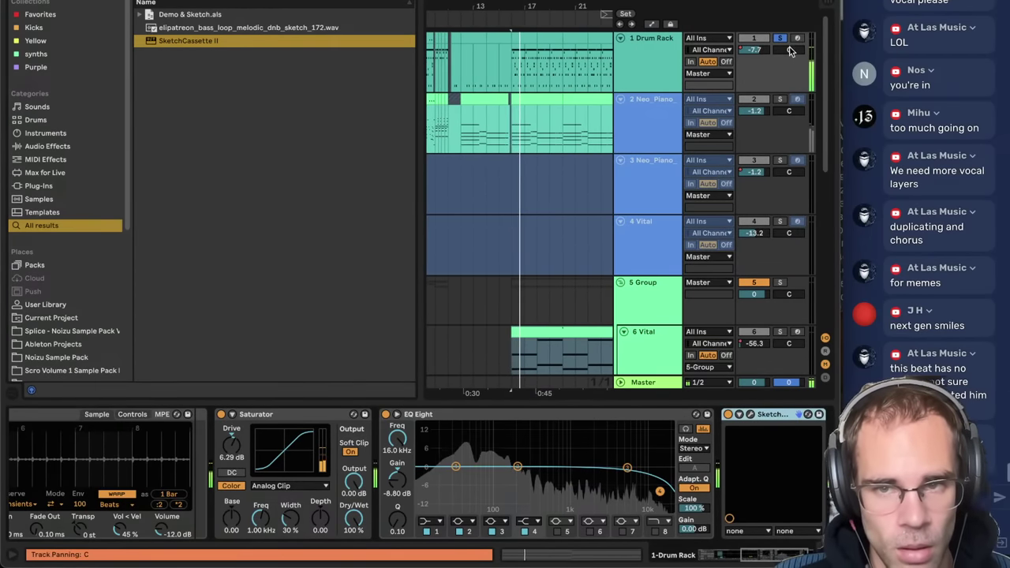
{"action": "key", "text": "ctrl+alt+b"}
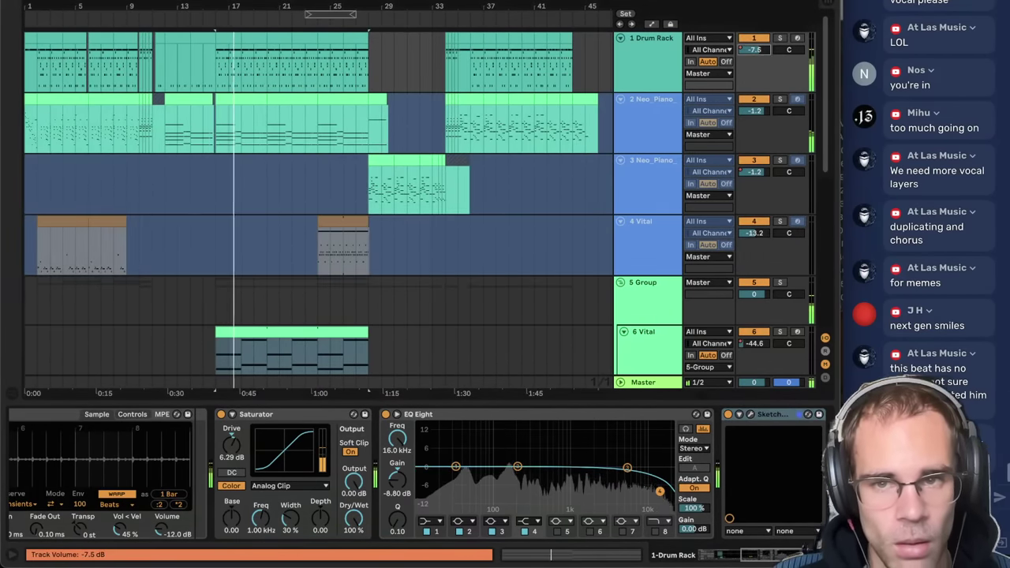
- Select bars 22 to 28 on the 9 ABPL2 track and loop that range
{"action": "left_click", "coordinate": [477, 140]}
{"action": "scroll", "coordinate": [316, 150], "scroll_direction": "down", "scroll_amount": 5}
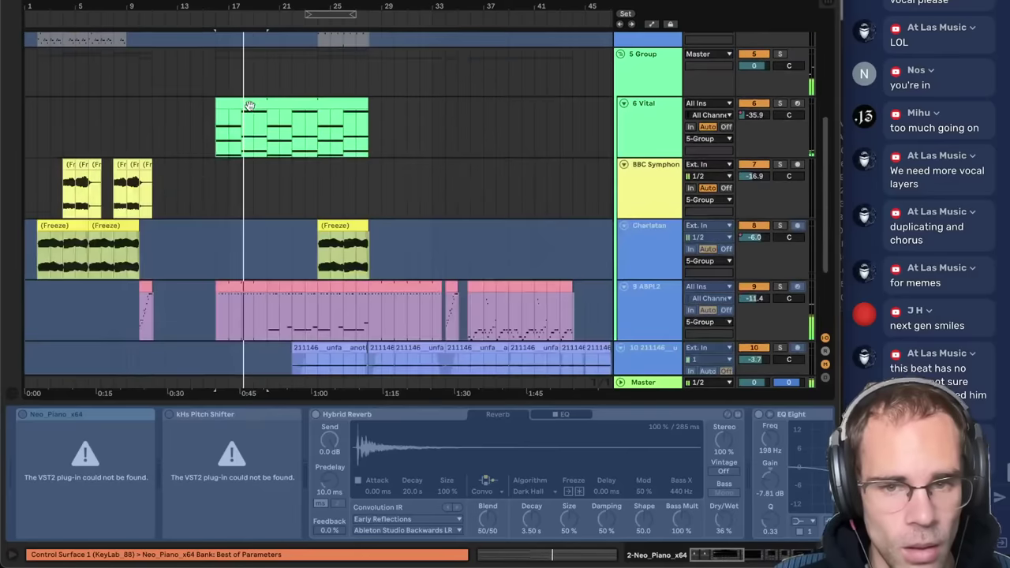
{"action": "left_click", "coordinate": [298, 180]}
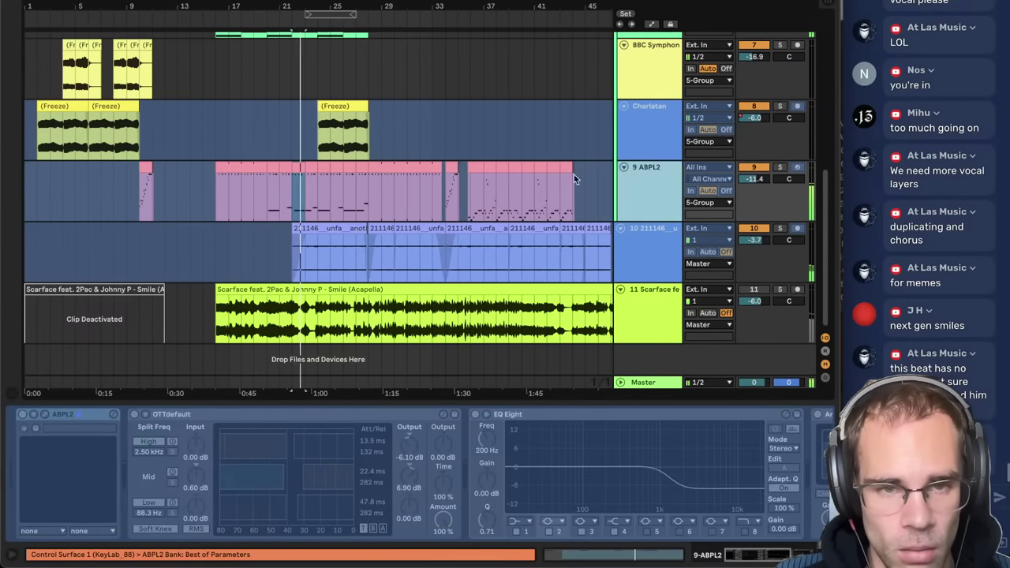
{"action": "left_click_drag", "start_coordinate": [300, 186], "coordinate": [361, 188]}
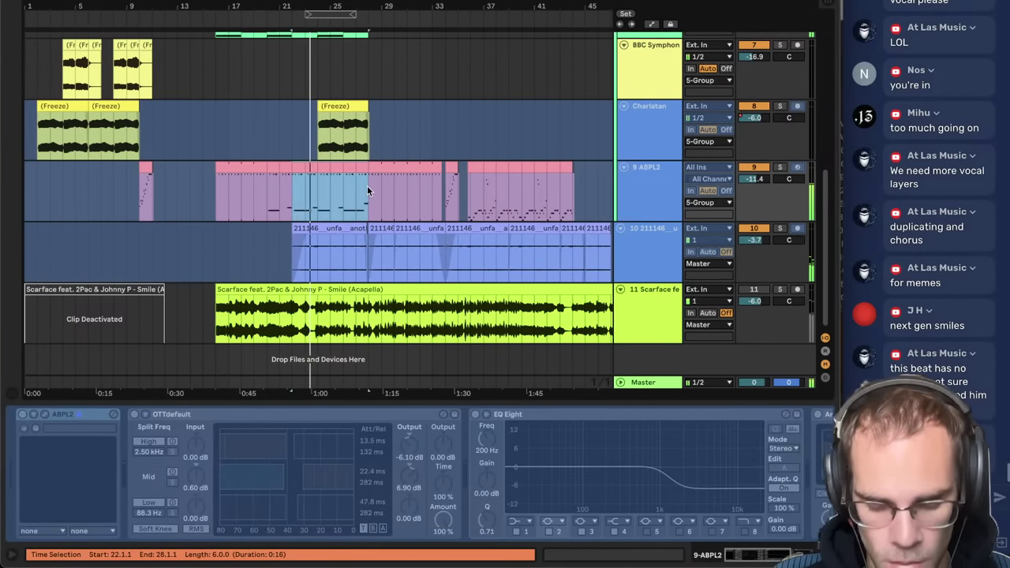
{"action": "scroll", "coordinate": [347, 193], "scroll_direction": "up", "scroll_amount": 5}
- Solo the 4 Vital track at its bar 24 clip and set the track volume to -2.4 dB
{"action": "left_click", "coordinate": [328, 190]}
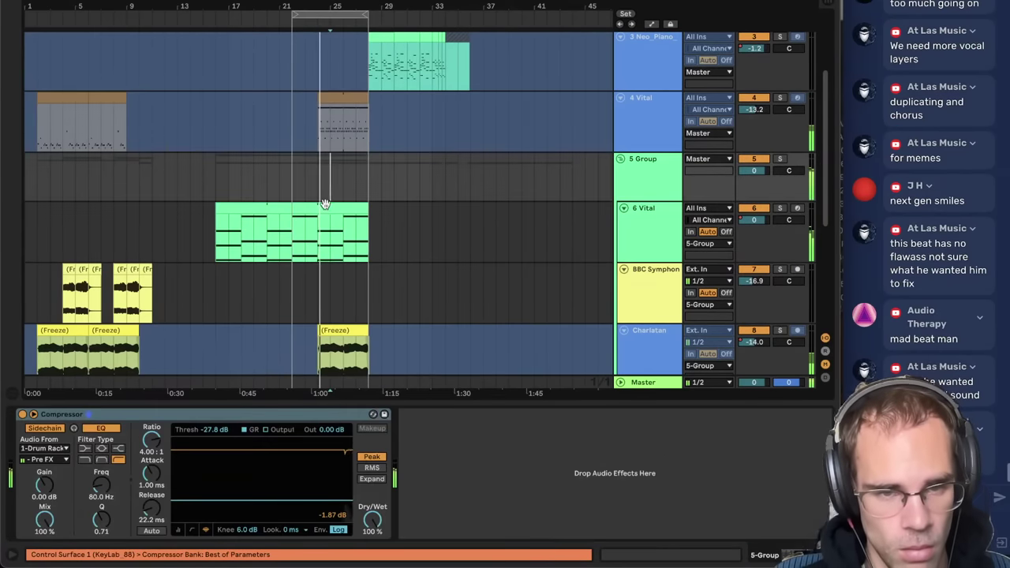
{"action": "left_click", "coordinate": [324, 203]}
{"action": "scroll", "coordinate": [328, 217], "scroll_direction": "up", "scroll_amount": 2}
{"action": "left_click", "coordinate": [345, 222]}
{"action": "left_click", "coordinate": [780, 222]}
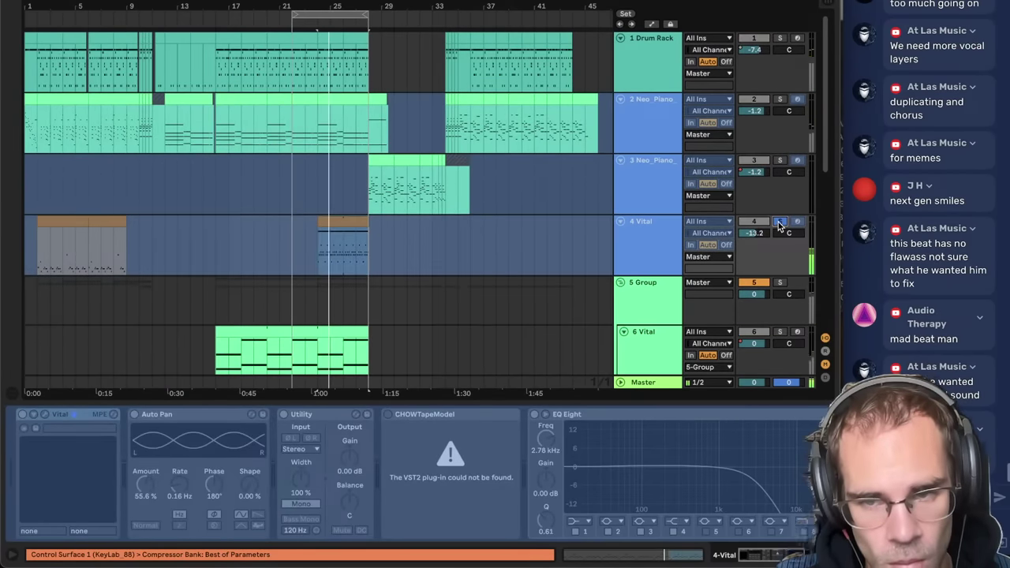
{"action": "left_click_drag", "start_coordinate": [761, 236], "coordinate": [758, 215]}
- Unsolo the frozen 4 Vital track and flatten it to audio
{"action": "left_click", "coordinate": [638, 237]}
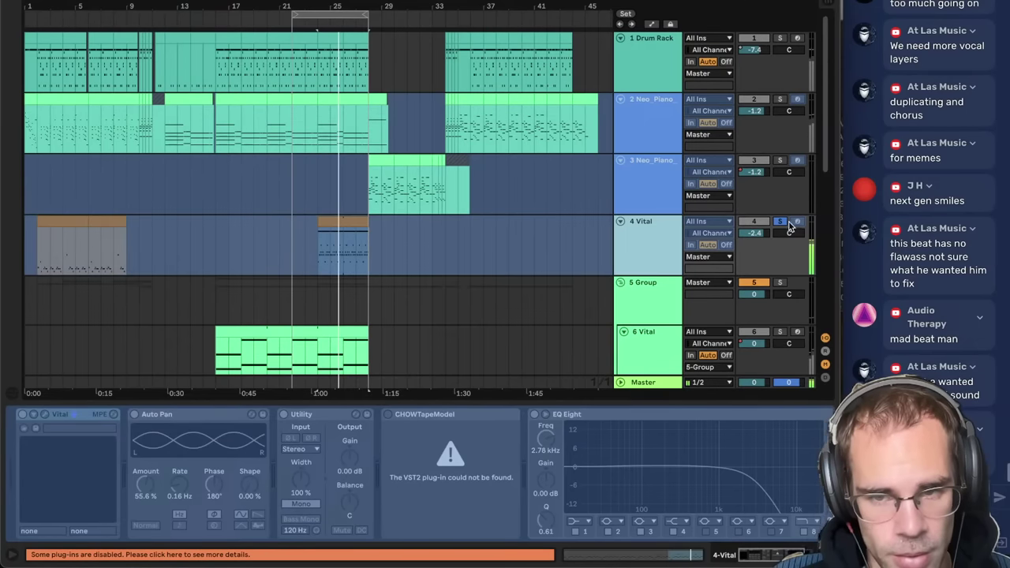
{"action": "left_click", "coordinate": [782, 222]}
{"action": "right_click", "coordinate": [639, 242]}
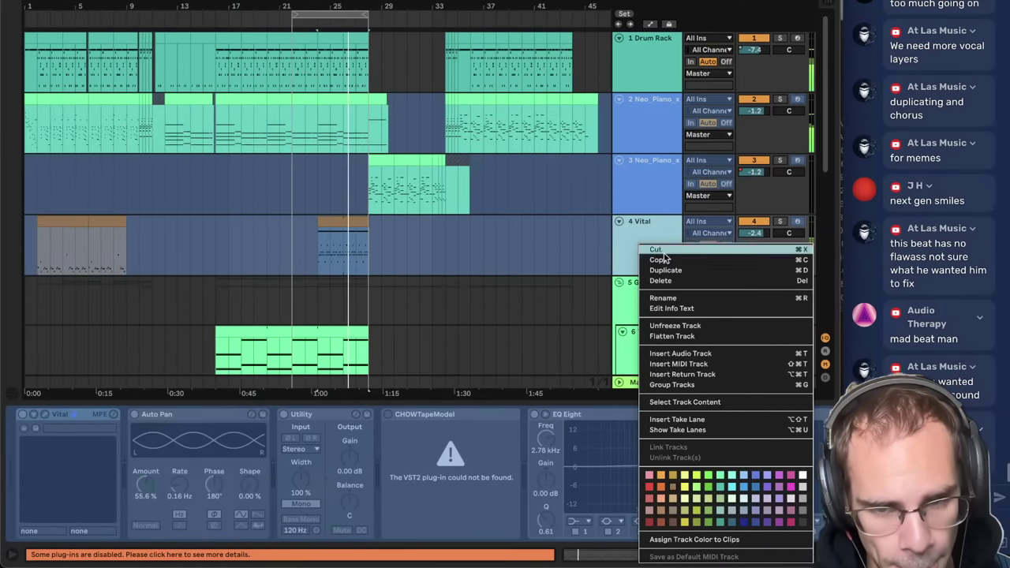
{"action": "left_click", "coordinate": [672, 337]}
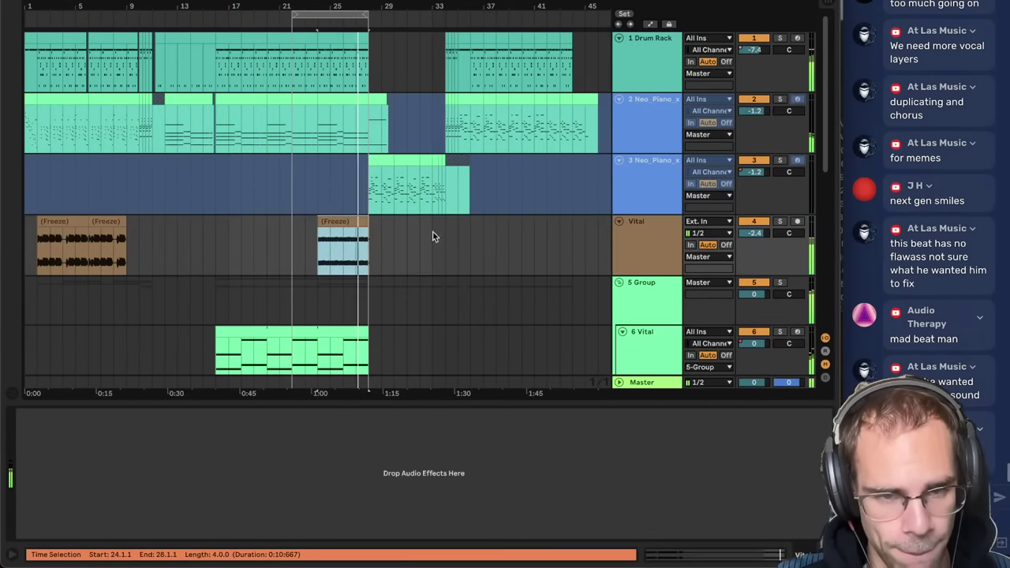
- Add an EQ Eight to the flattened Vital track and set its low-cut frequency to 255 Hz
{"action": "key", "text": "super+alt+b"}
{"action": "type", "text": "eq"}
{"action": "double_click", "coordinate": [177, 28]}
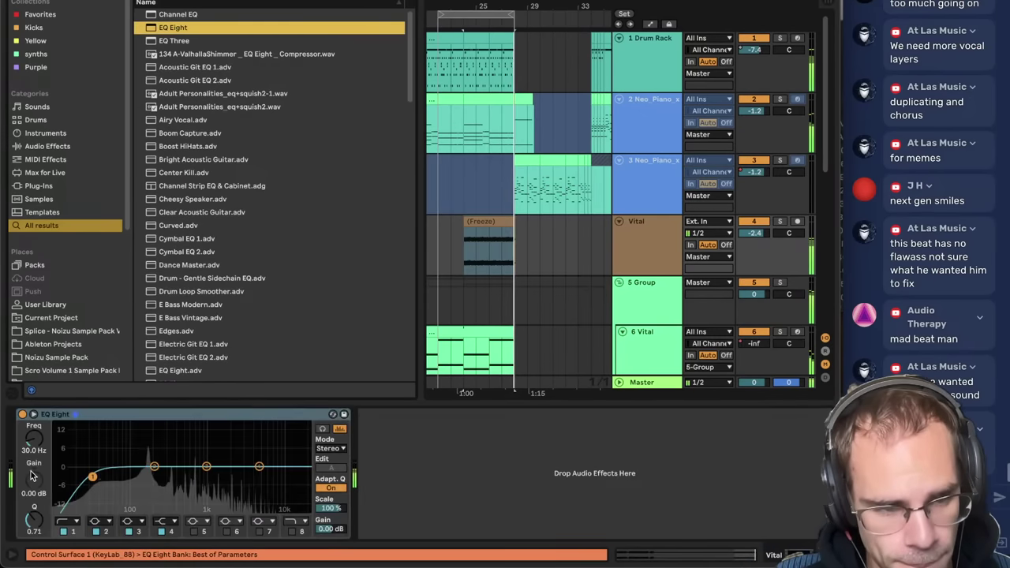
{"action": "left_click_drag", "start_coordinate": [33, 439], "coordinate": [33, 403]}
{"action": "left_click_drag", "start_coordinate": [33, 439], "coordinate": [33, 444]}
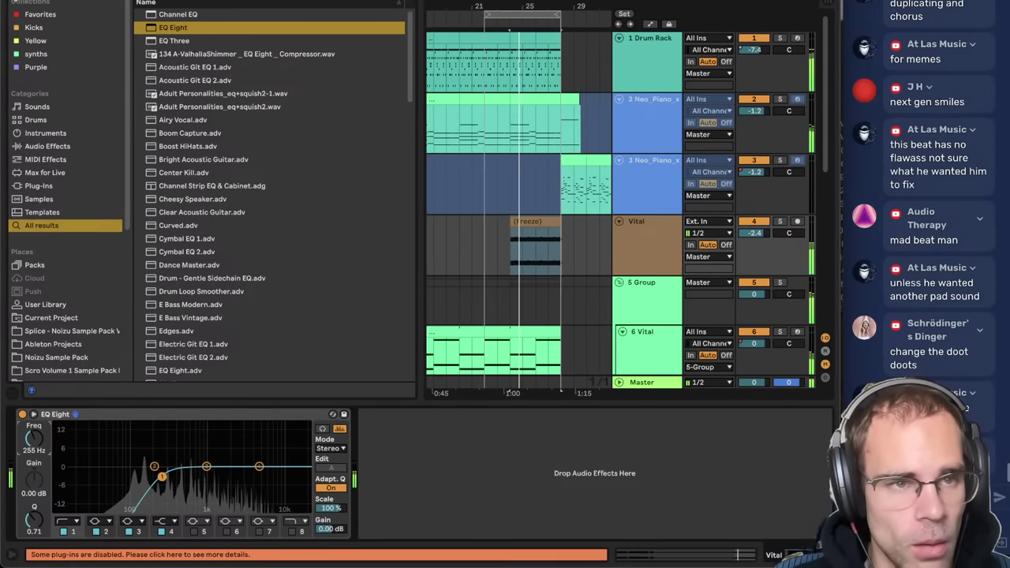
{"action": "key", "text": "super+alt+b"}
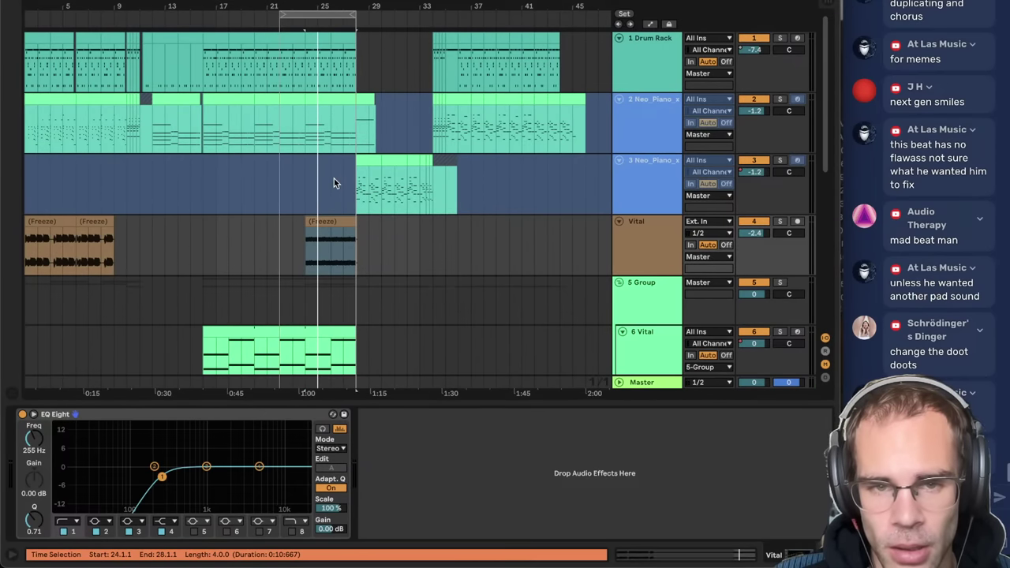
- Play the arrangement from the track 3 Neo_Piano section at bar 28
{"action": "scroll", "coordinate": [334, 182], "scroll_direction": "down", "scroll_amount": 3}
{"action": "scroll", "coordinate": [335, 178], "scroll_direction": "up", "scroll_amount": 3}
{"action": "scroll", "coordinate": [335, 178], "scroll_direction": "down", "scroll_amount": 1}
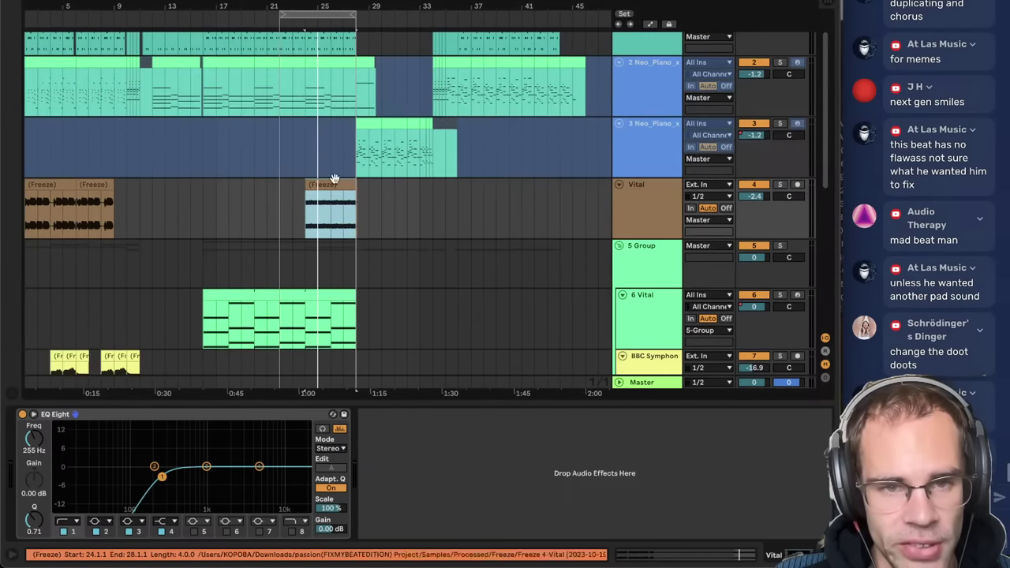
{"action": "left_click", "coordinate": [382, 120]}
{"action": "key", "text": "space"}
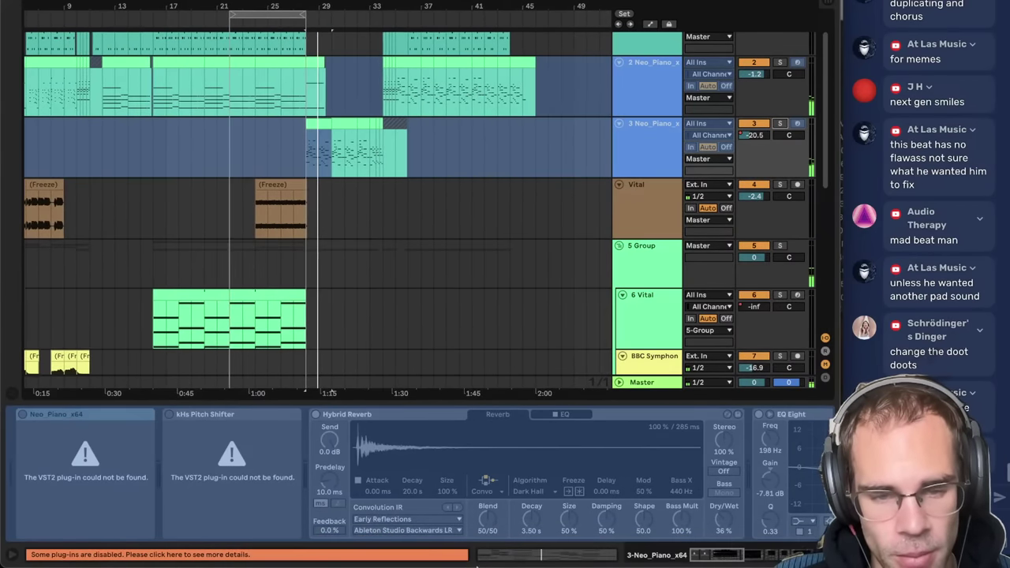
- Switch to Discord and download ub_thing_Project.zip and LX_freeze_Project.zip from the fix-my-beat channel, accepting the download warnings
{"action": "mouse_move", "coordinate": [475, 562]}
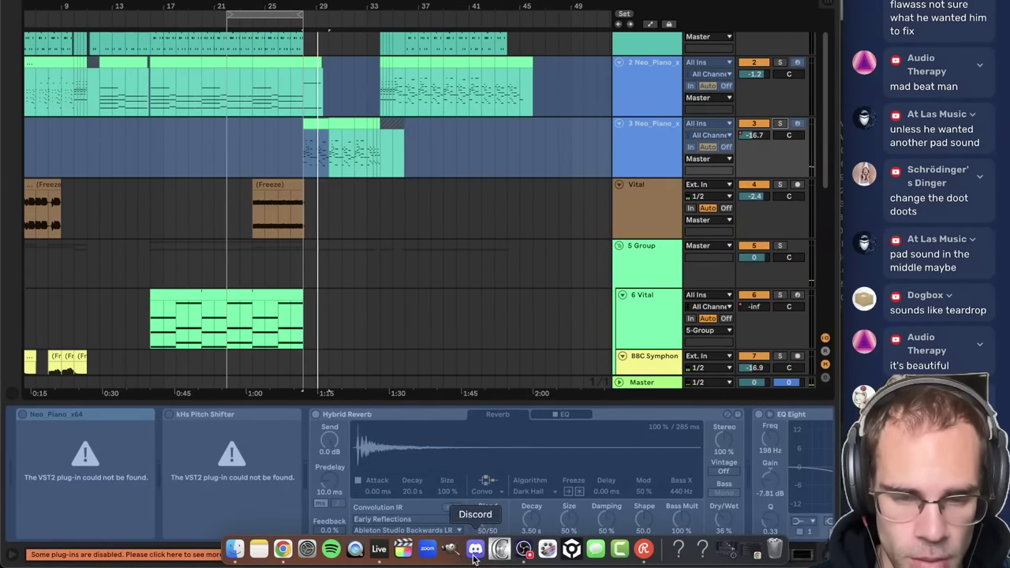
{"action": "left_click", "coordinate": [475, 562]}
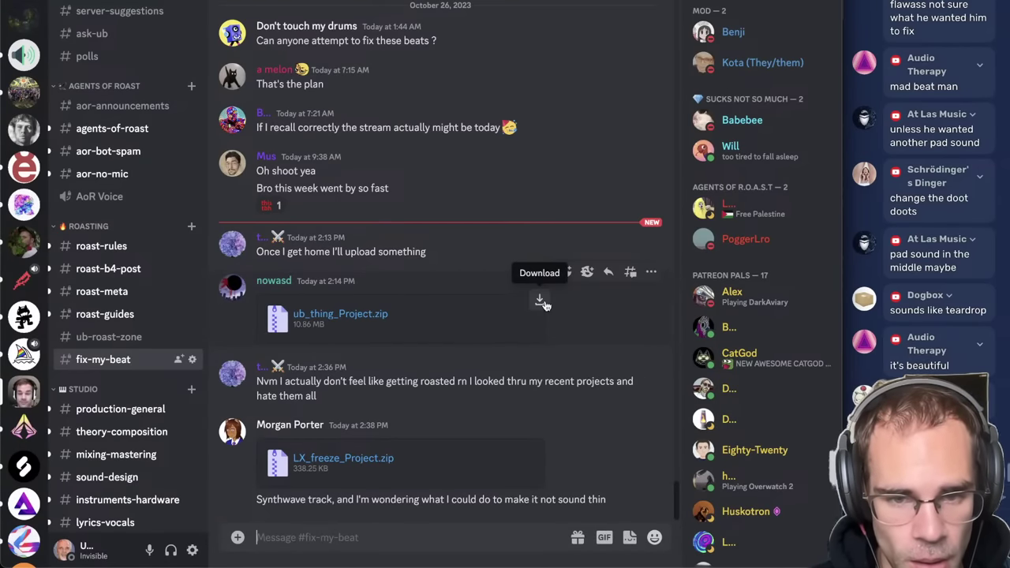
{"action": "left_click", "coordinate": [542, 301]}
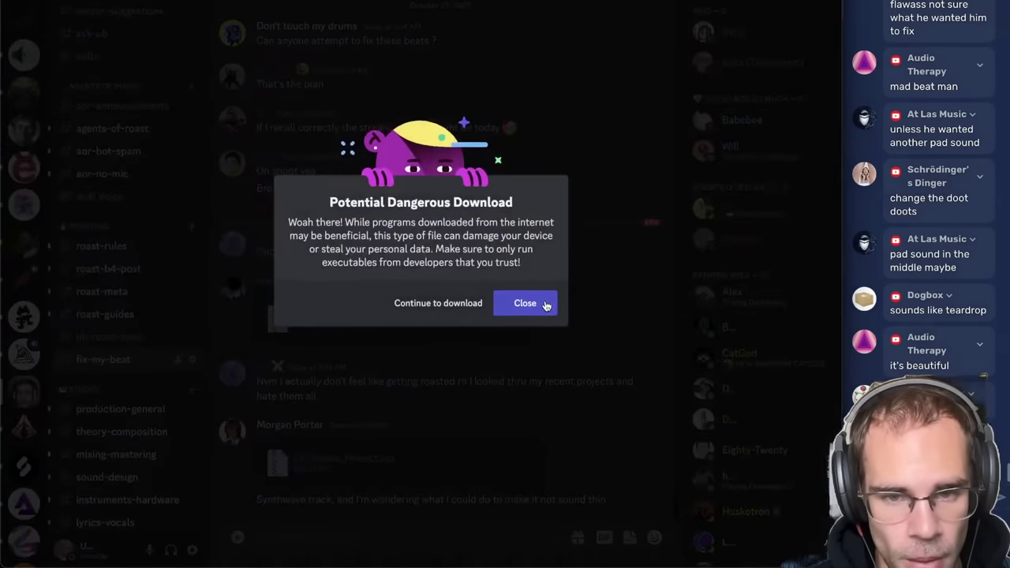
{"action": "left_click", "coordinate": [447, 304]}
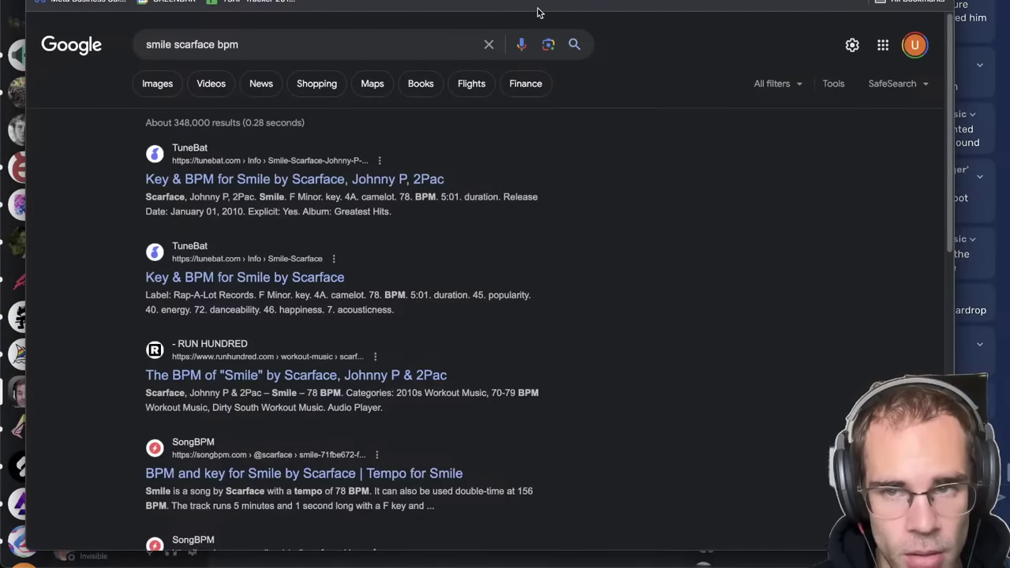
{"action": "left_click", "coordinate": [9, 309]}
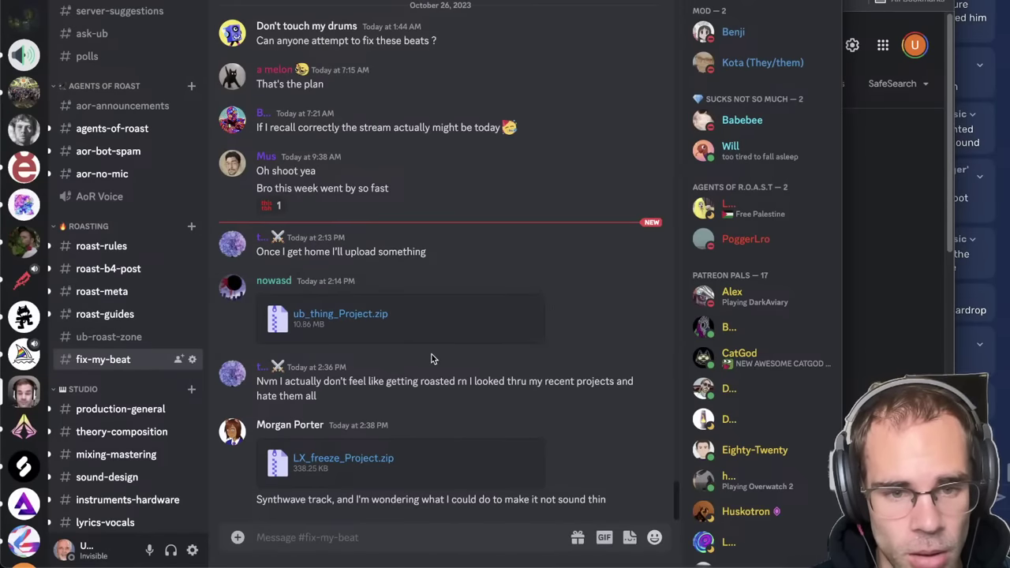
{"action": "left_click", "coordinate": [541, 445]}
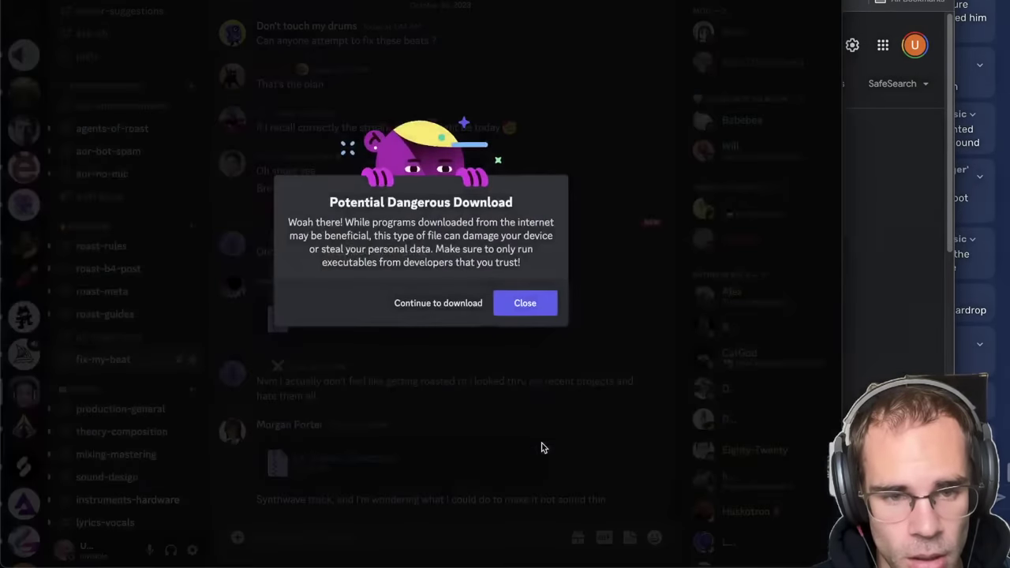
{"action": "left_click", "coordinate": [450, 306]}
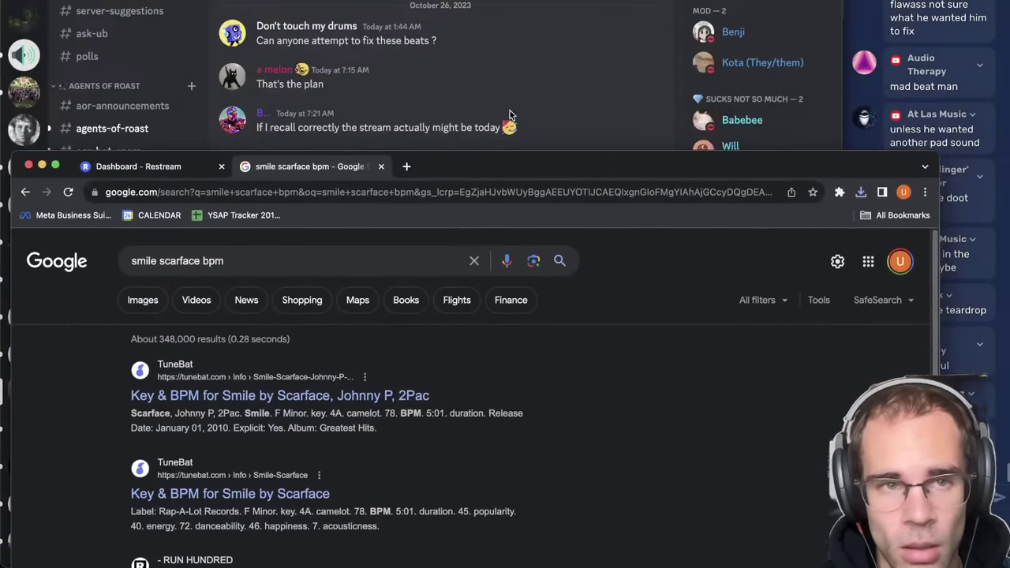
- Extract the downloaded ub_thing_Project.zip and open ub_thing.als, without saving the changes to passion(FIXMYBEATEDITION)
{"action": "key", "text": "super+Tab"}
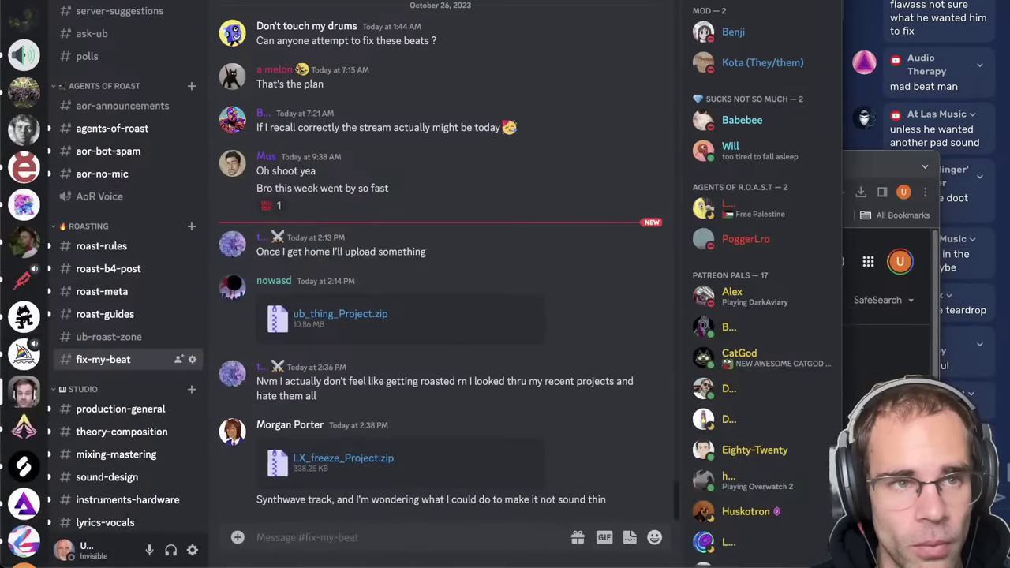
{"action": "key", "text": "super+Tab"}
{"action": "left_click", "coordinate": [861, 194]}
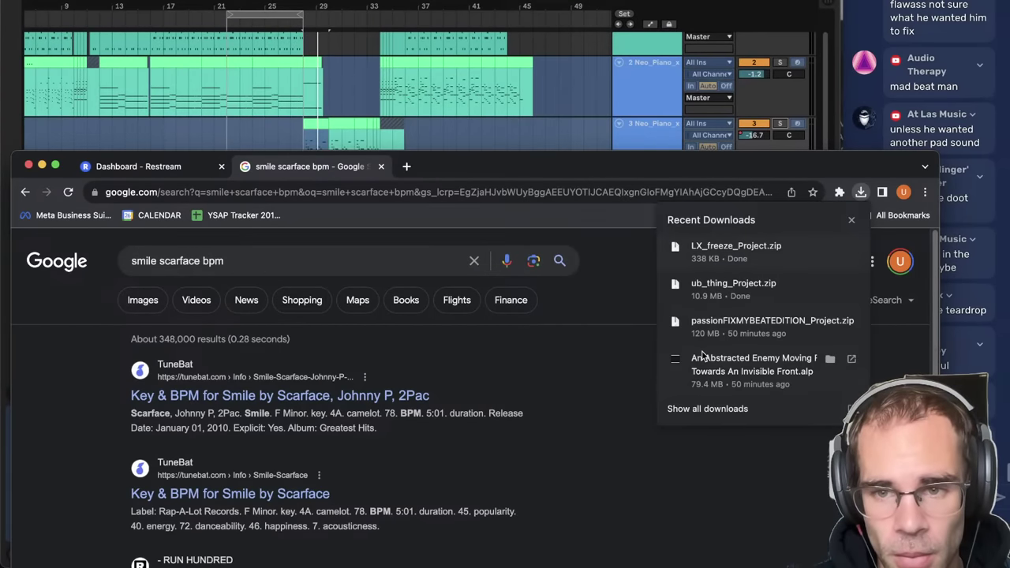
{"action": "left_click", "coordinate": [763, 289]}
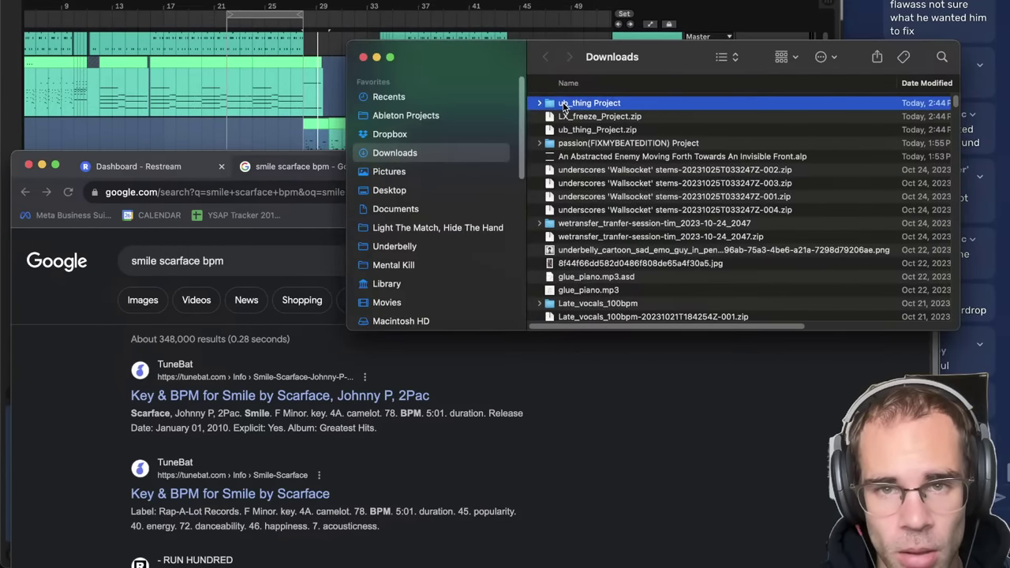
{"action": "double_click", "coordinate": [563, 107]}
{"action": "double_click", "coordinate": [582, 157]}
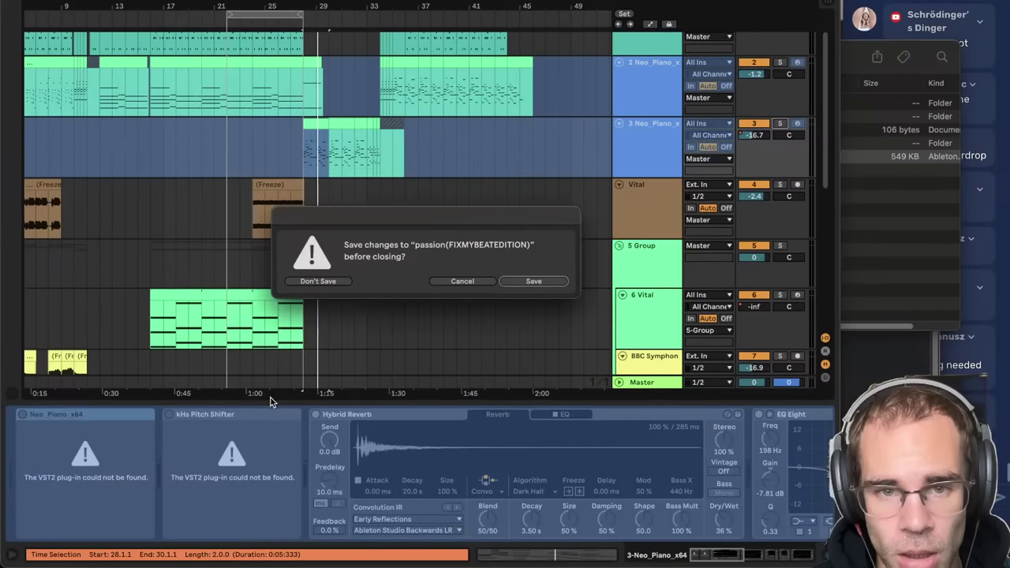
{"action": "left_click", "coordinate": [319, 282]}
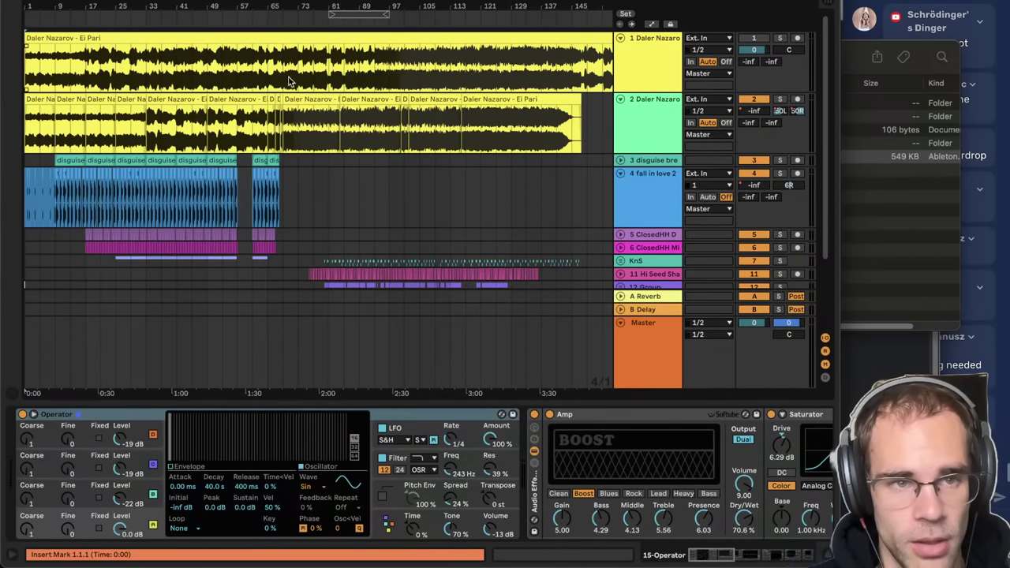
- Delete the missing Ozone 10 plug-in from the Master track's device chain
{"action": "left_click", "coordinate": [667, 351]}
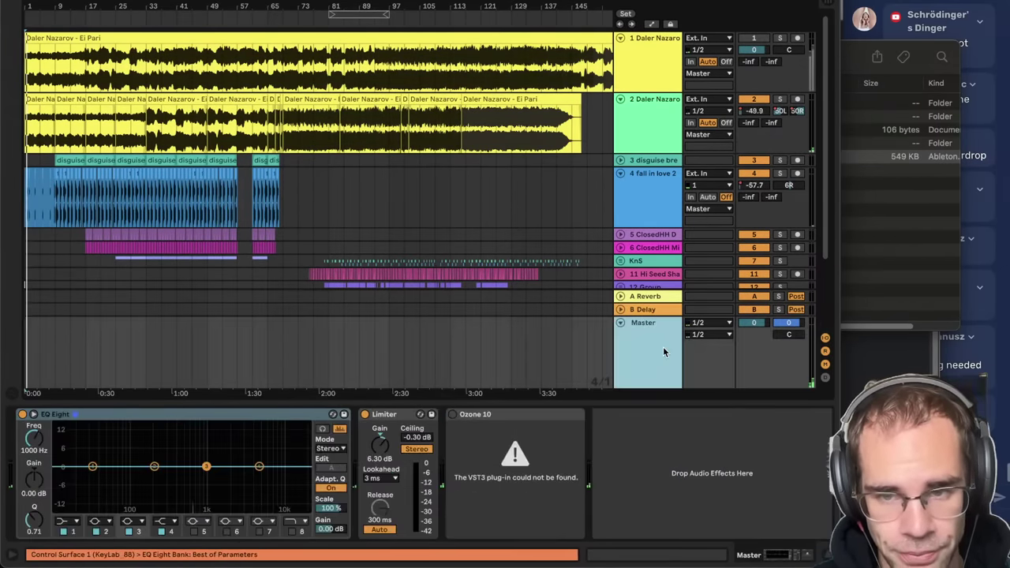
{"action": "left_click", "coordinate": [506, 413]}
{"action": "key", "text": "Delete"}
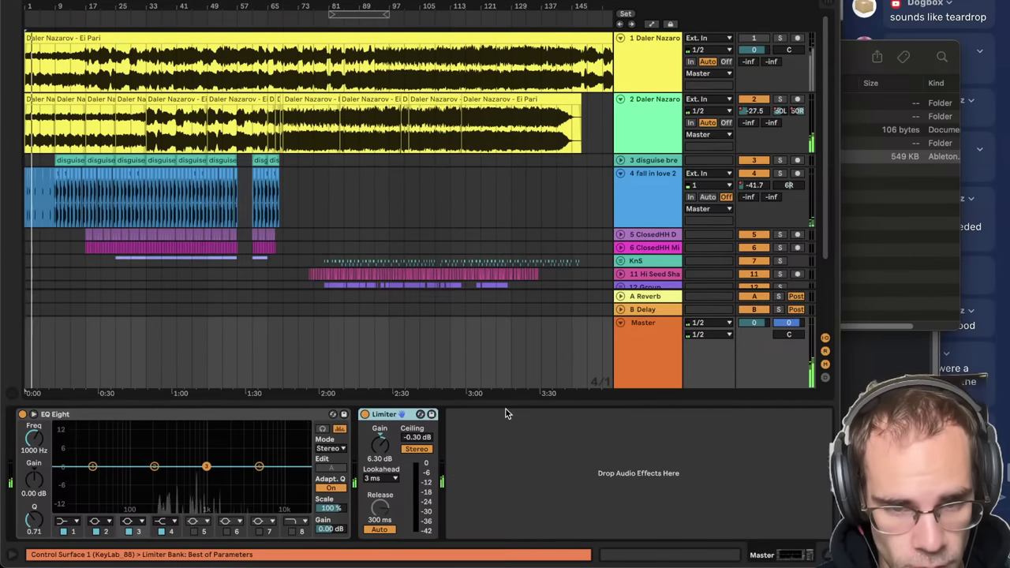
- Close the ub_thing Project folder window and return to the playing arrangement
{"action": "key", "text": "super+Tab"}
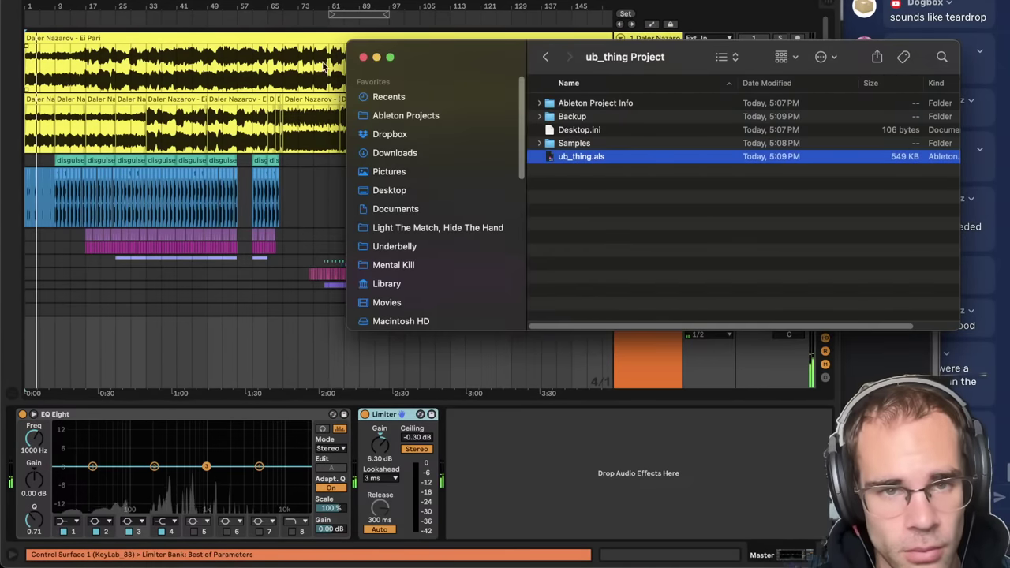
{"action": "left_click", "coordinate": [363, 57]}
{"action": "left_click", "coordinate": [343, 38]}
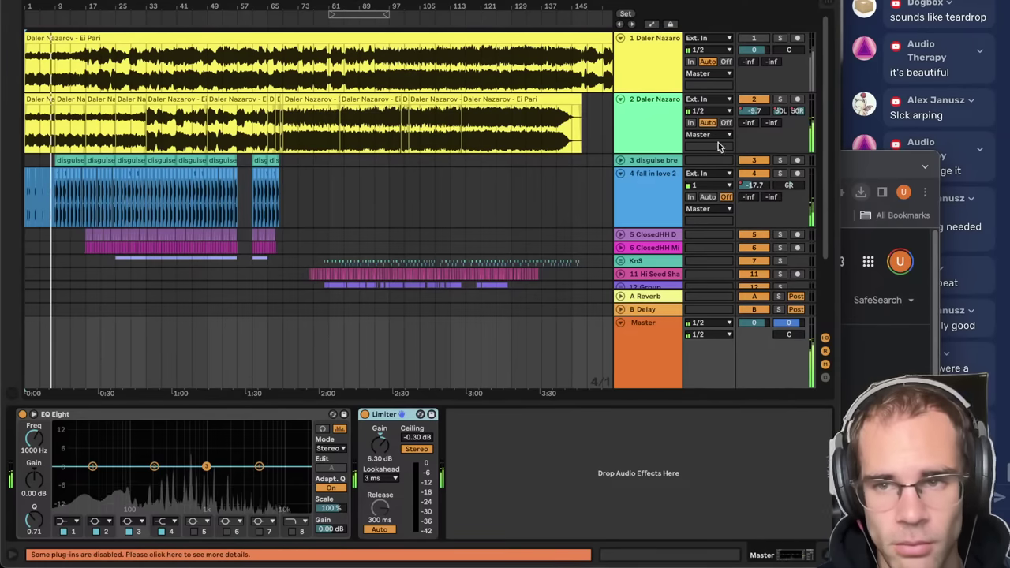
{"action": "left_click", "coordinate": [921, 96]}
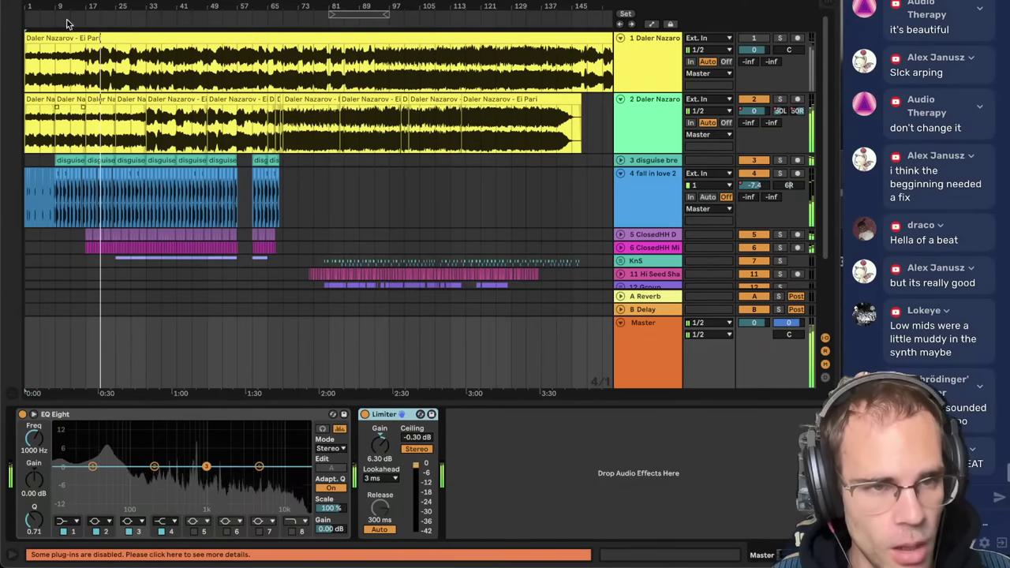
- Listen through the arrangement from the opening to the 15 Operator section and review how its tracks are laid out
{"action": "left_click_drag", "start_coordinate": [59, 9], "coordinate": [82, 49]}
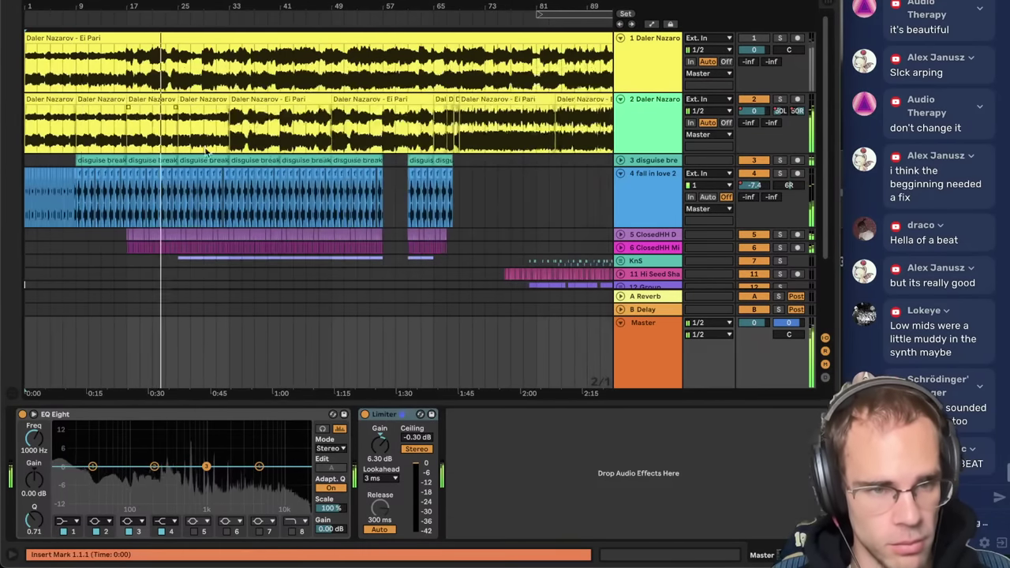
{"action": "scroll", "coordinate": [410, 227], "scroll_direction": "down", "scroll_amount": 2}
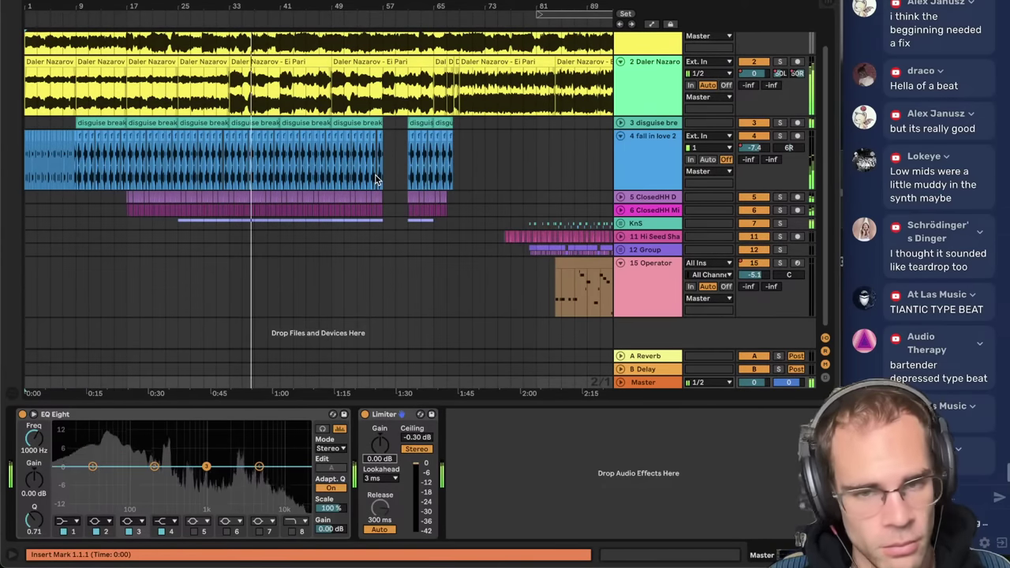
{"action": "scroll", "coordinate": [376, 175], "scroll_direction": "up", "scroll_amount": 2}
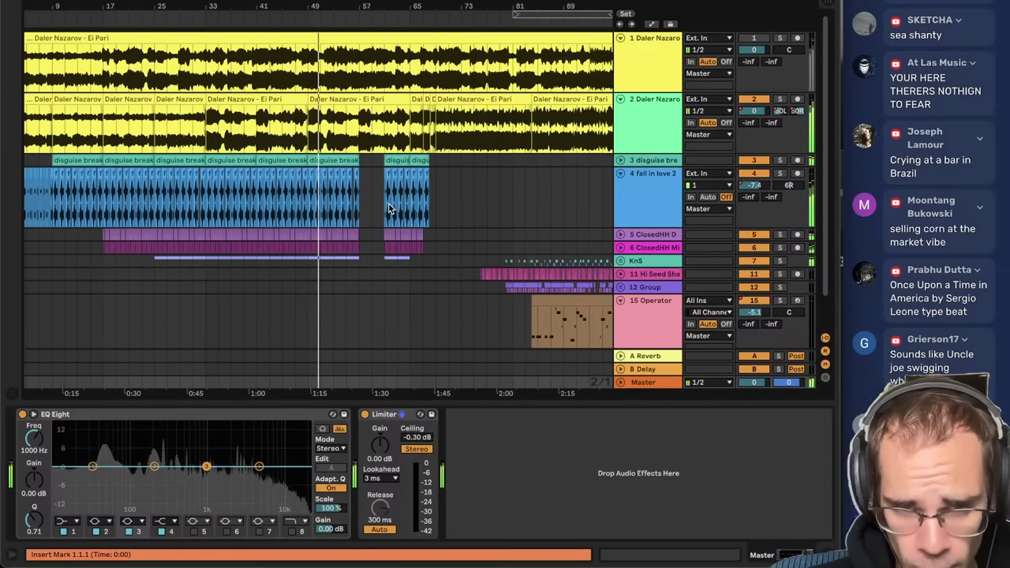
{"action": "left_click", "coordinate": [382, 210]}
{"action": "left_click", "coordinate": [533, 296]}
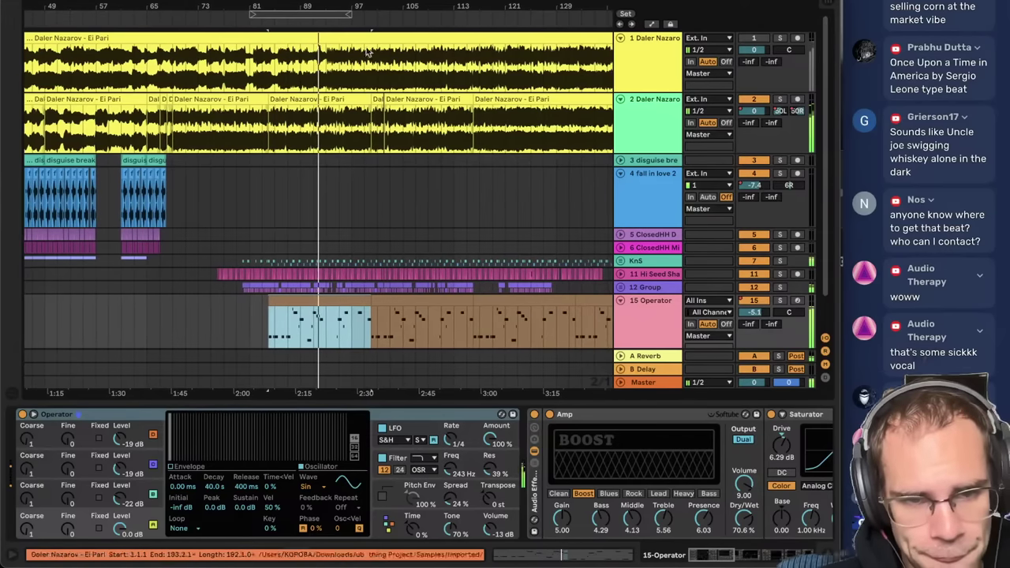
{"action": "key", "text": "w"}
{"action": "key", "text": "plus"}
{"action": "key", "text": "plus"}
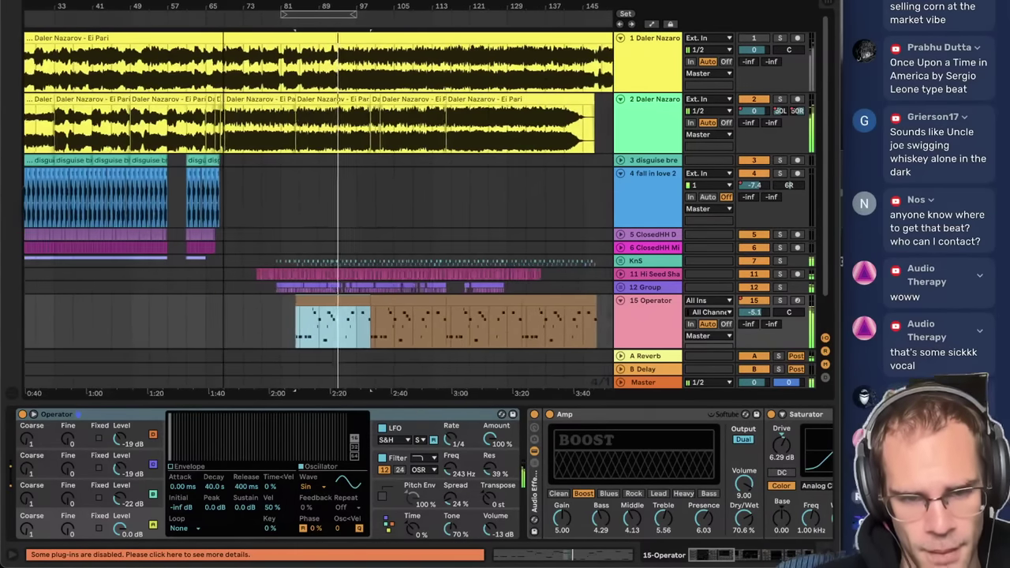
{"action": "scroll", "coordinate": [142, 209], "scroll_direction": "left", "scroll_amount": 5}
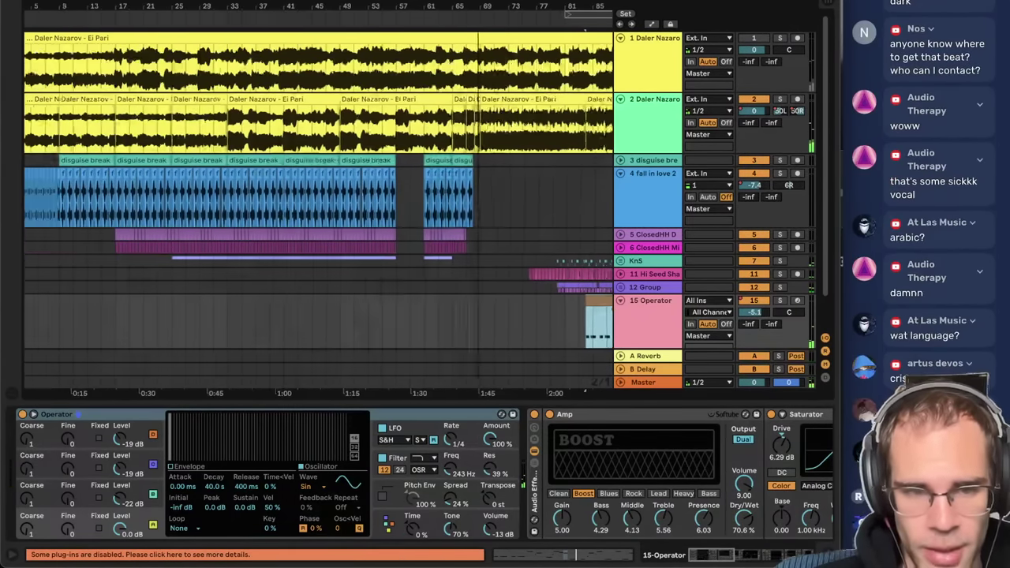
- Play the arrangement from bar 17 and mute the 5 and 6 ClosedHH tracks
{"action": "left_click", "coordinate": [140, 212]}
{"action": "key", "text": "space"}
{"action": "key", "text": "space"}
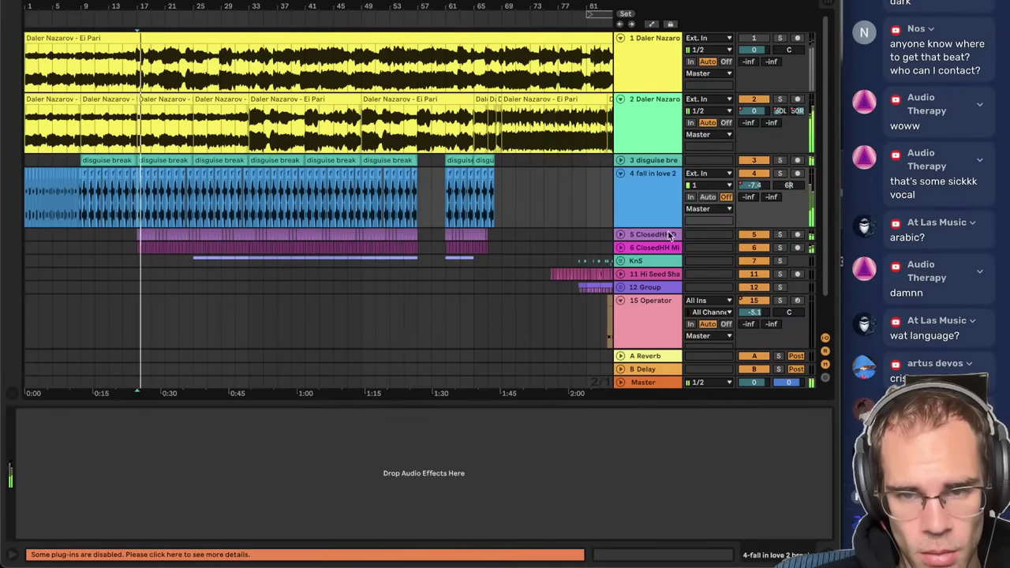
{"action": "left_click", "coordinate": [670, 235]}
{"action": "left_click", "coordinate": [620, 235]}
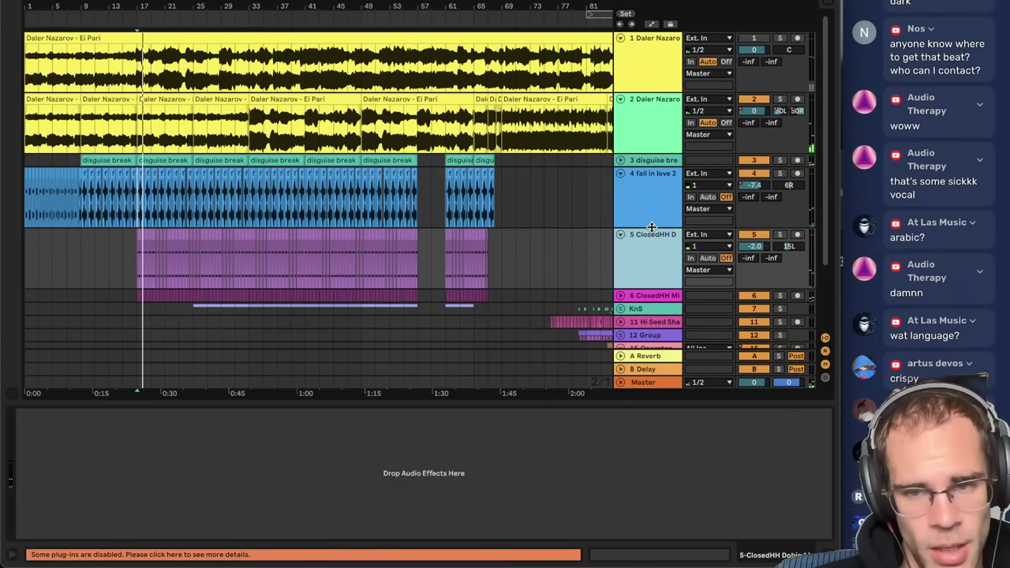
{"action": "key", "text": "space"}
{"action": "left_click", "coordinate": [749, 238]}
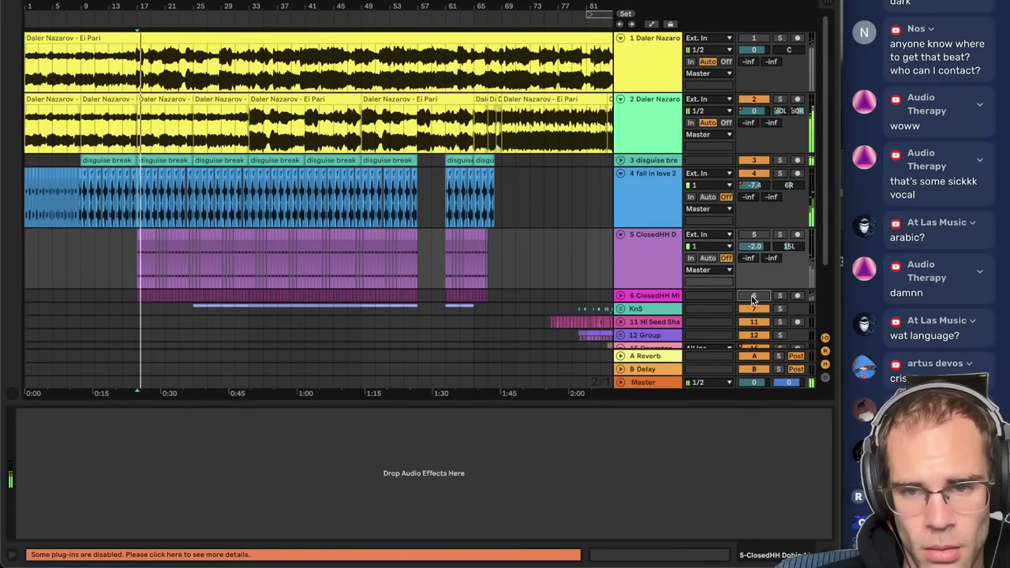
- Collapse the 5 ClosedHH track and toggle the closed hi-hat mutes to compare the beat with and without them
{"action": "left_click", "coordinate": [620, 235]}
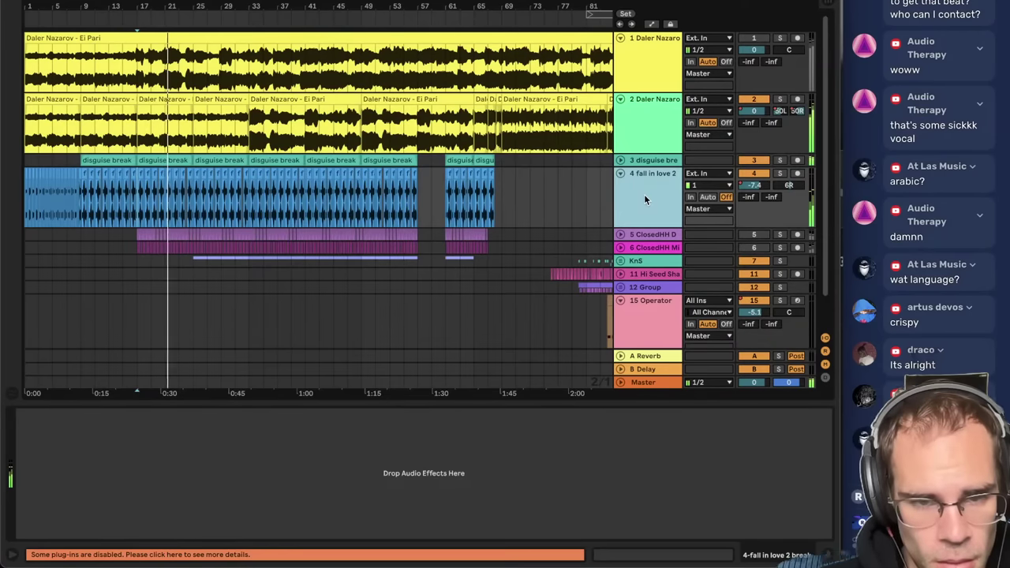
{"action": "left_click", "coordinate": [751, 236]}
{"action": "left_click", "coordinate": [751, 236]}
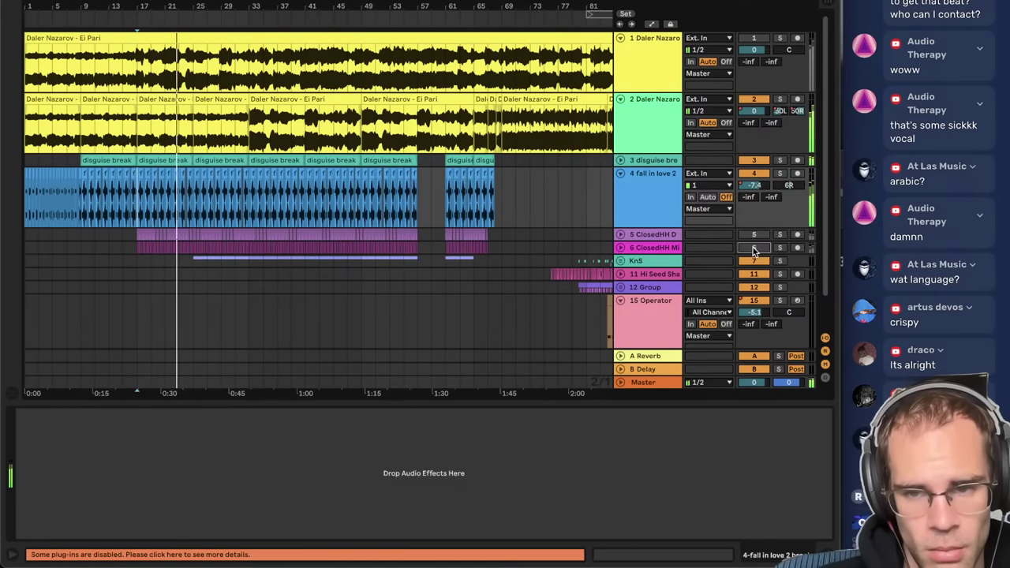
{"action": "left_click", "coordinate": [752, 247]}
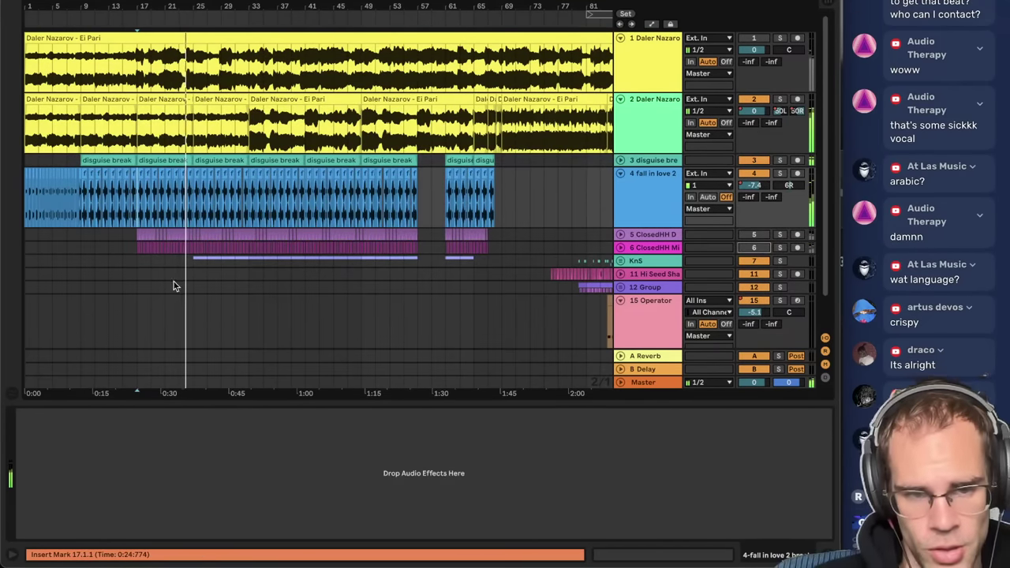
- Audition the arrangement from bar 25, from bar 81 and at the first 15 Operator clip
{"action": "left_click", "coordinate": [197, 264]}
{"action": "key", "text": "space"}
{"action": "key", "text": "space"}
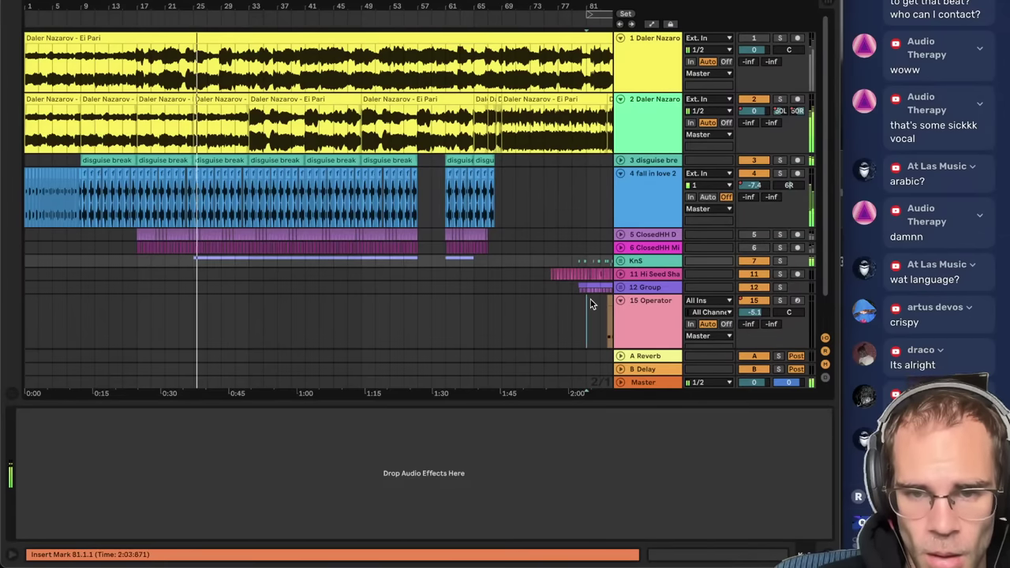
{"action": "left_click", "coordinate": [590, 301]}
{"action": "key", "text": "space"}
{"action": "key", "text": "space"}
{"action": "left_click", "coordinate": [366, 292]}
{"action": "scroll", "coordinate": [368, 299], "scroll_direction": "right", "scroll_amount": 2}
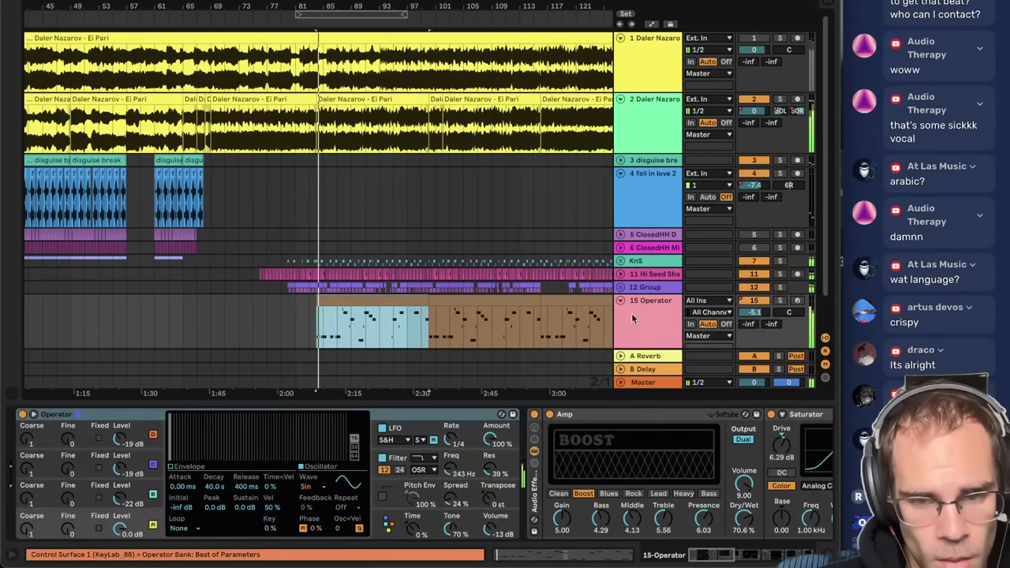
- Solo the 15 Operator track and examine its effect chain and Operator's pitch envelope settings
{"action": "double_click", "coordinate": [655, 316]}
{"action": "key", "text": "s"}
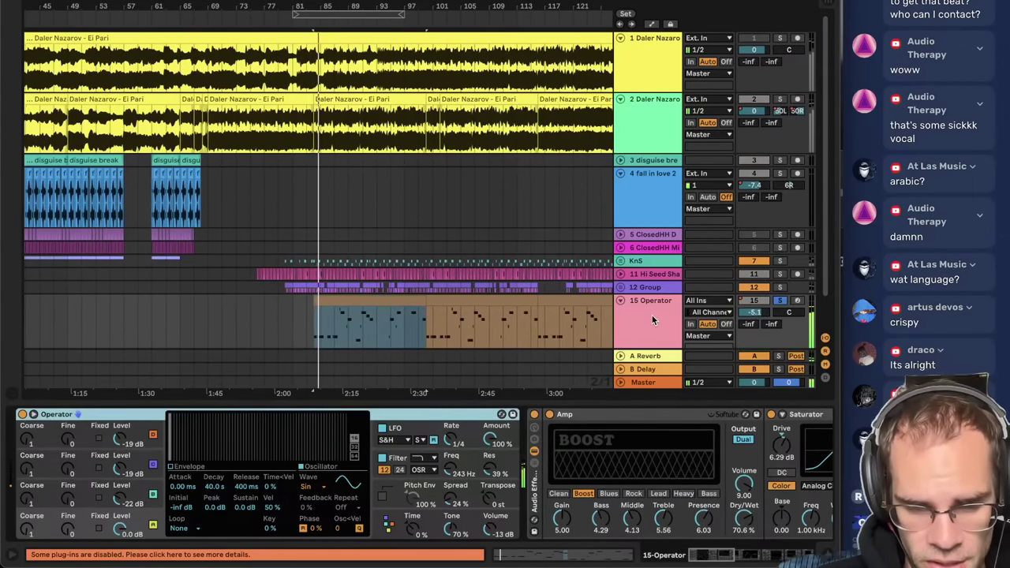
{"action": "scroll", "coordinate": [731, 513], "scroll_direction": "right", "scroll_amount": 12}
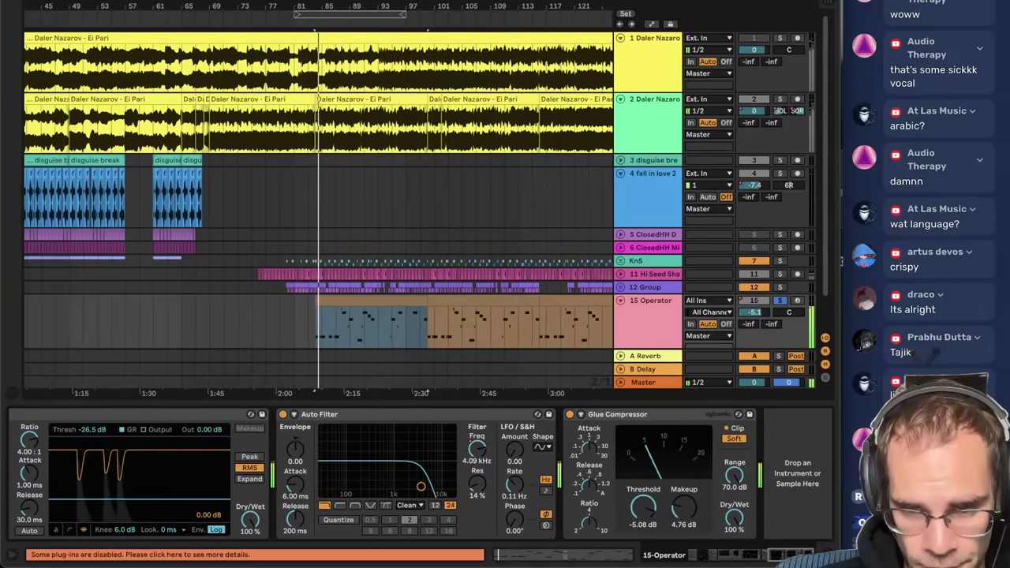
{"action": "scroll", "coordinate": [734, 555], "scroll_direction": "left", "scroll_amount": 12}
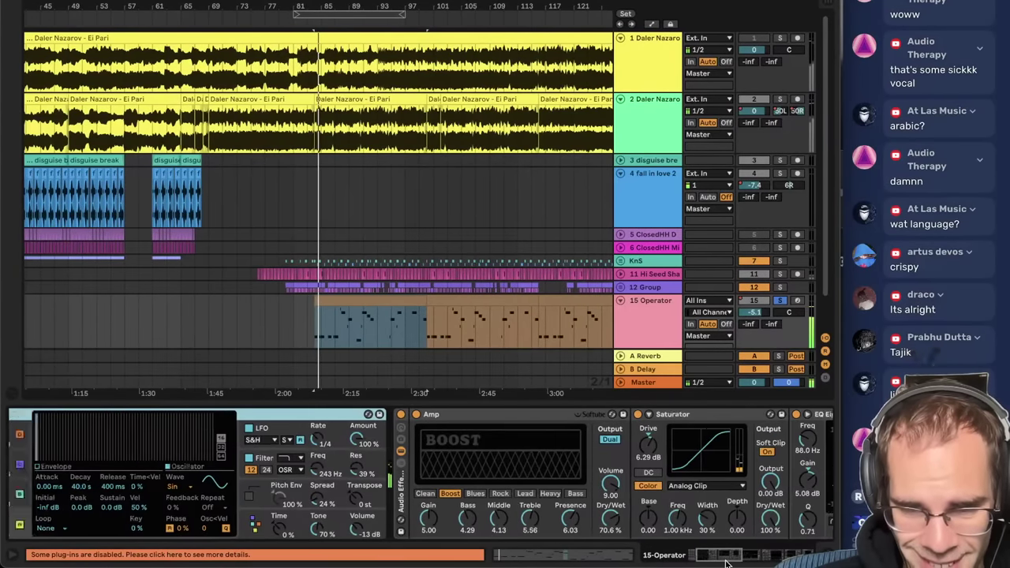
{"action": "double_click", "coordinate": [452, 502]}
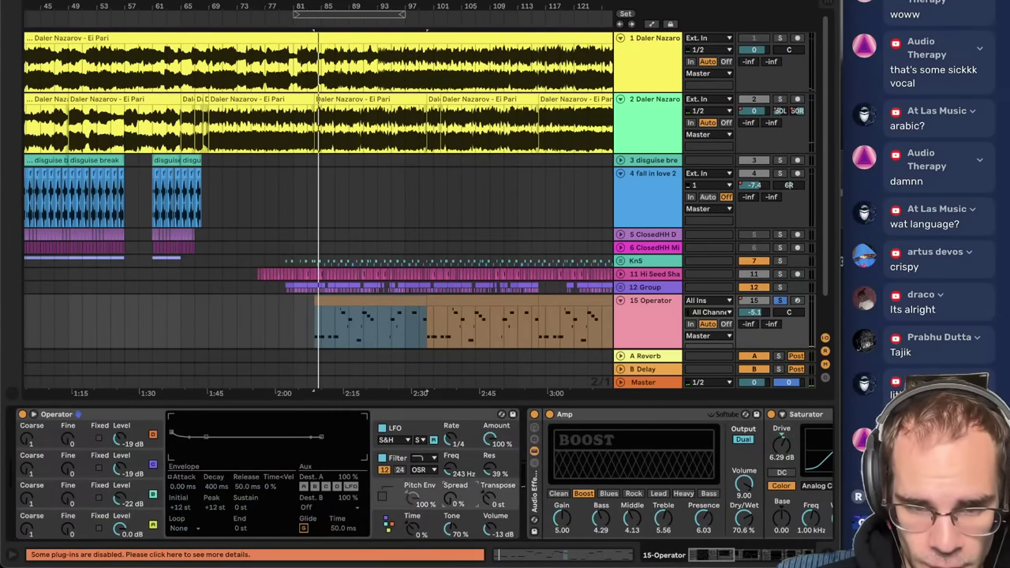
- Review the rest of the 15 Operator effect chain during playback and add the Multiband Compression preset at its end
{"action": "key", "text": "space"}
{"action": "left_click_drag", "start_coordinate": [713, 557], "coordinate": [754, 563]}
{"action": "scroll", "coordinate": [754, 559], "scroll_direction": "left", "scroll_amount": 6}
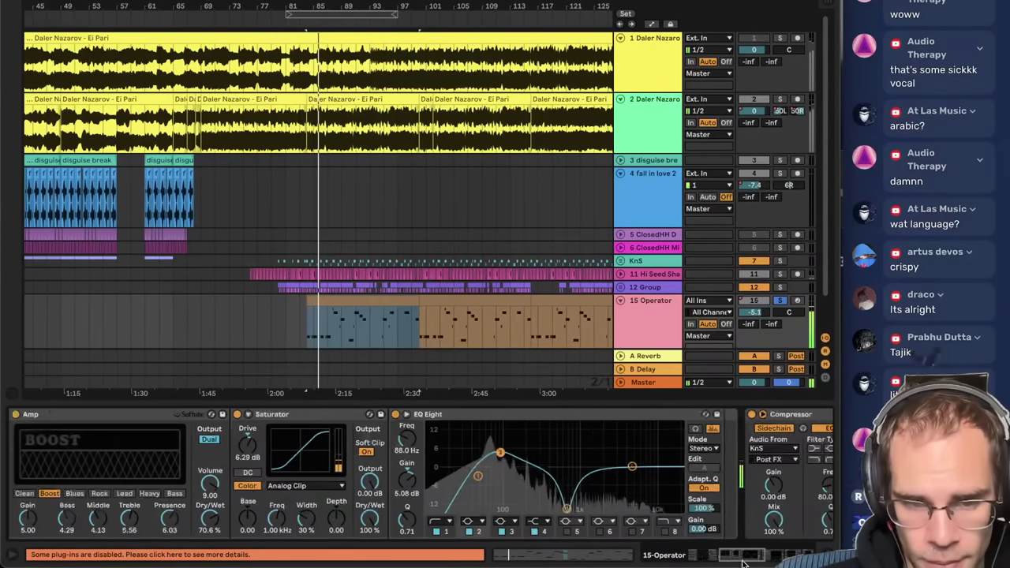
{"action": "scroll", "coordinate": [753, 558], "scroll_direction": "right", "scroll_amount": 10}
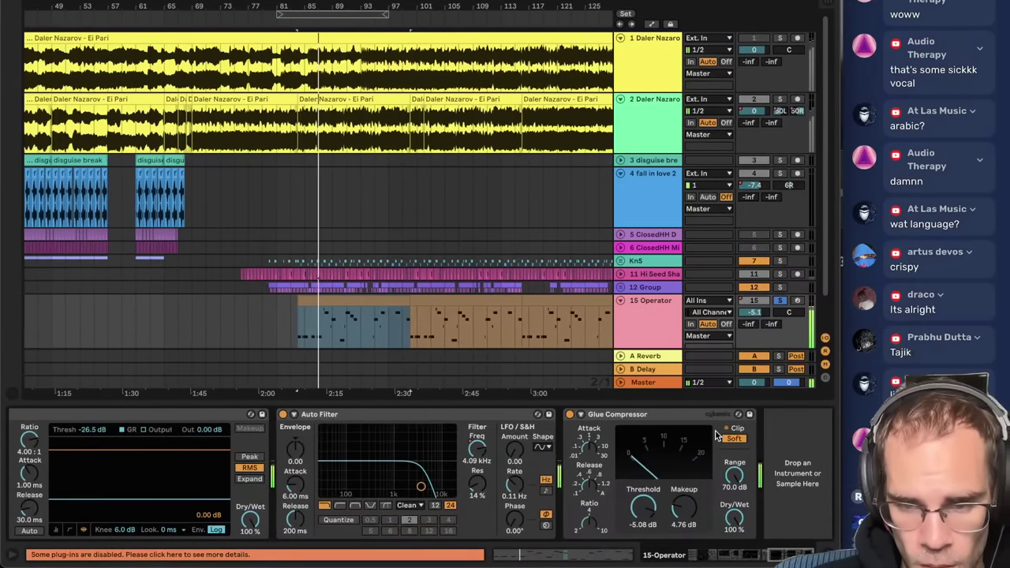
{"action": "key", "text": "ctrl+alt+b"}
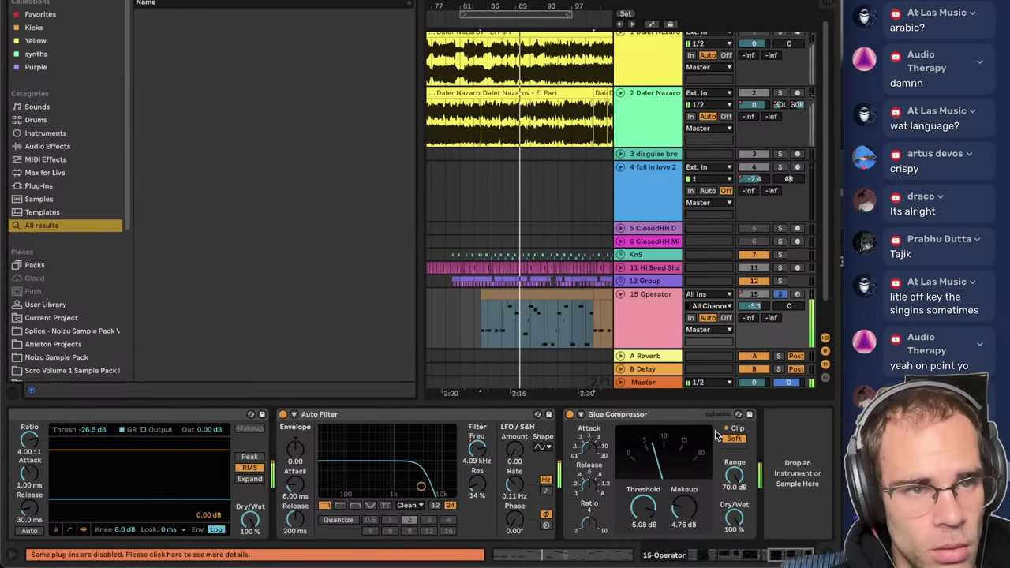
{"action": "type", "text": "multiband comp"}
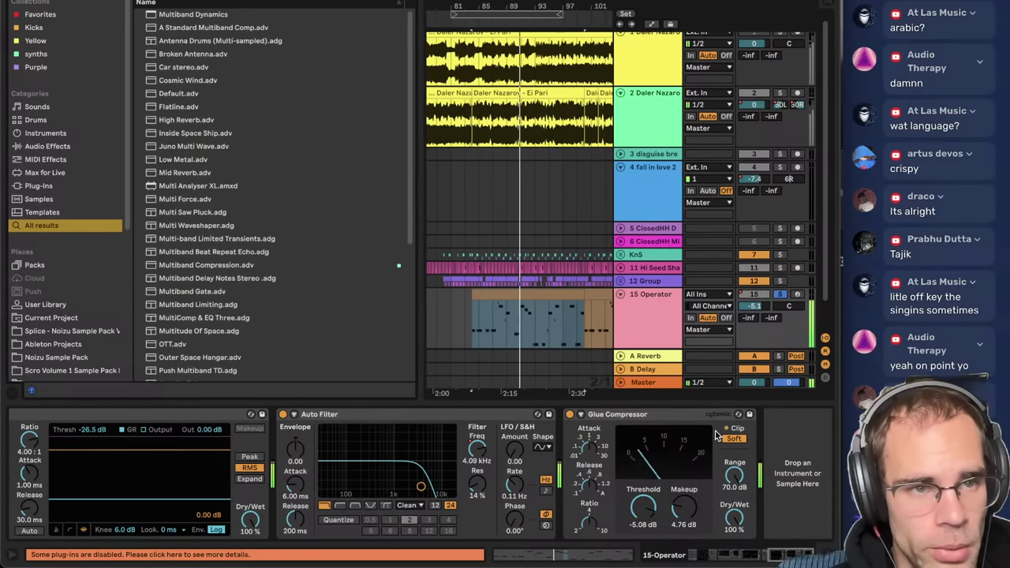
{"action": "key", "text": "Down"}
{"action": "key", "text": "Down"}
{"action": "key", "text": "Return"}
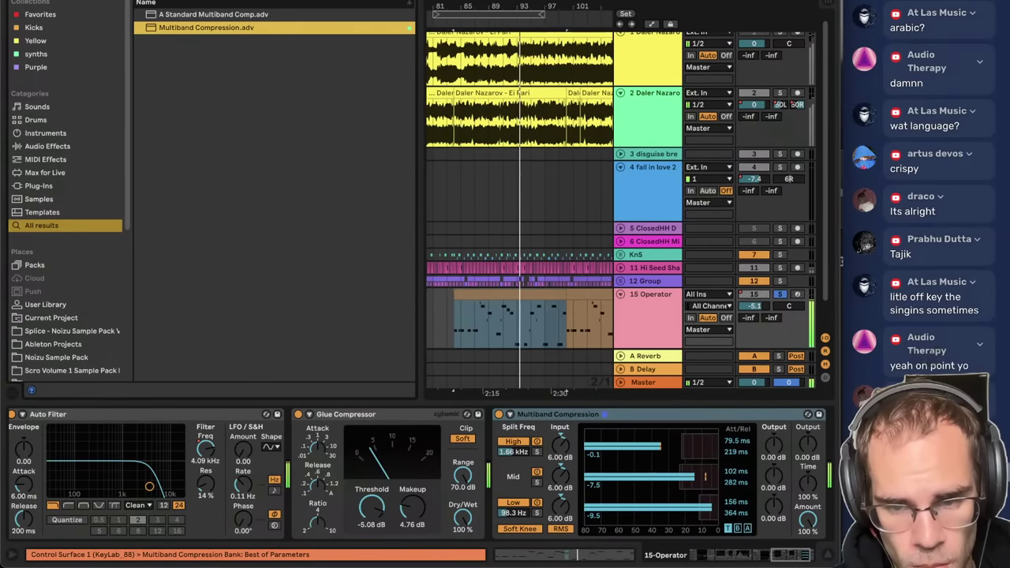
- Set Multiband Compression's overall output to -1.80 dB and its high-band output to -24 dB
{"action": "left_click_drag", "start_coordinate": [807, 450], "coordinate": [807, 462]}
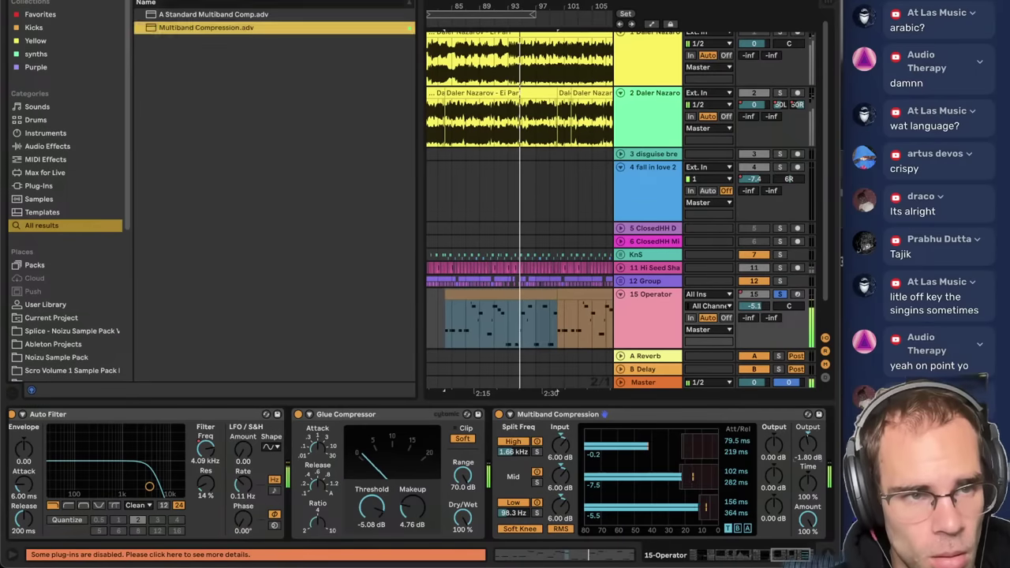
{"action": "key", "text": "ctrl+alt+b"}
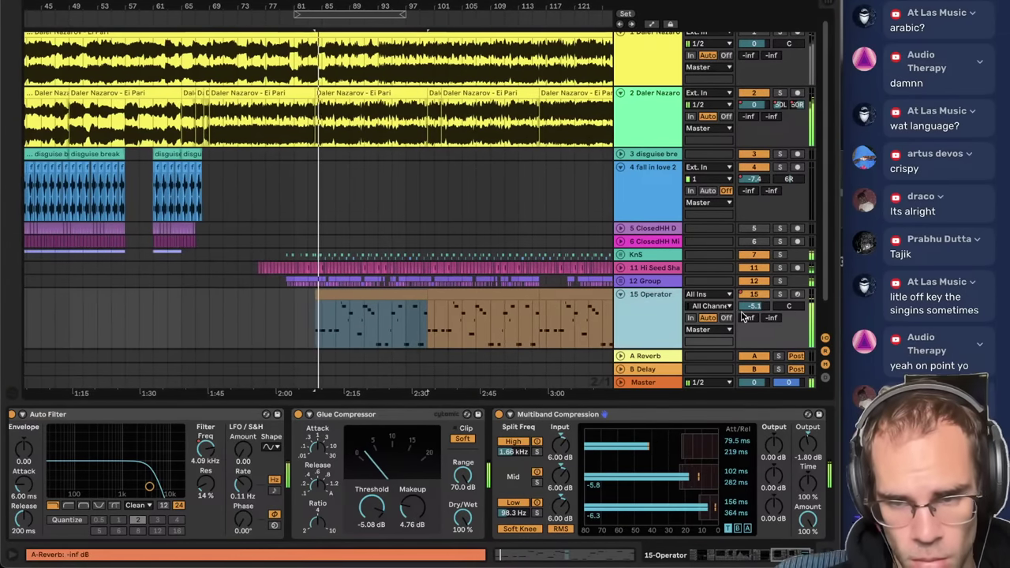
{"action": "left_click_drag", "start_coordinate": [771, 444], "coordinate": [769, 449]}
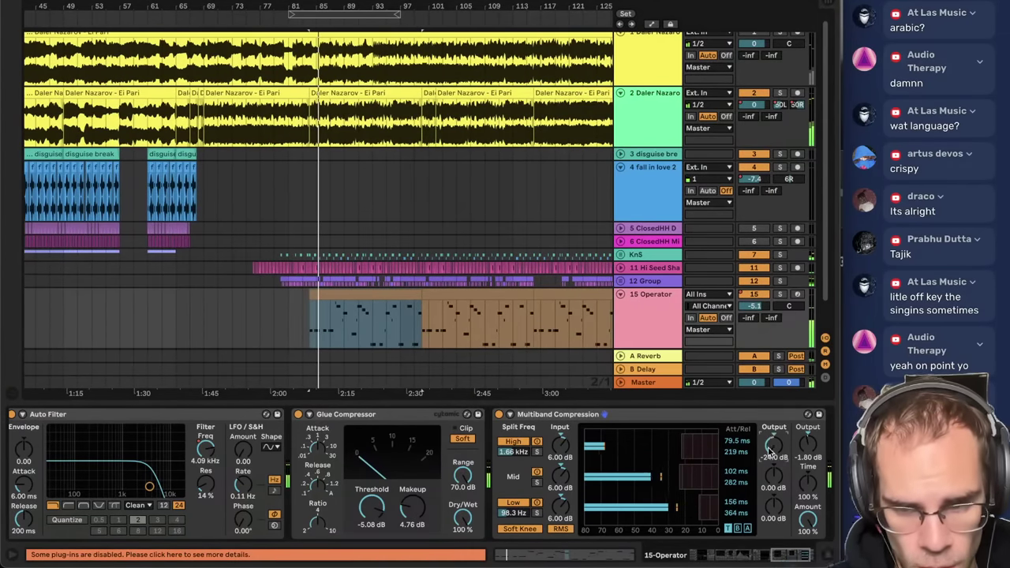
- Bypass the EQ Eight, Amp and Saturator in the Operator track's rack and unsolo the track, raising its volume to -4.2 dB
{"action": "scroll", "coordinate": [631, 482], "scroll_direction": "left", "scroll_amount": 5}
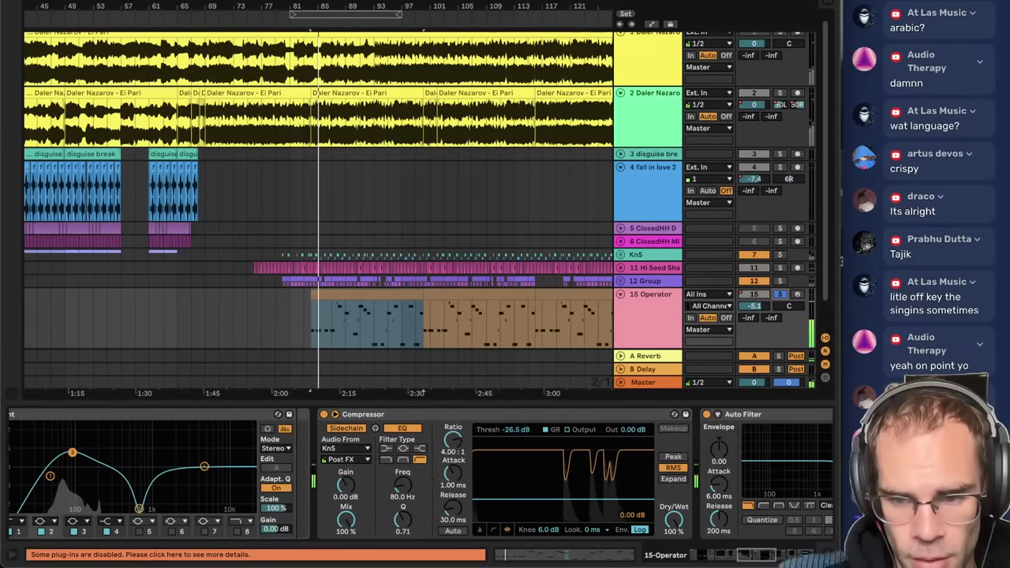
{"action": "scroll", "coordinate": [510, 442], "scroll_direction": "left", "scroll_amount": 5}
{"action": "left_click", "coordinate": [519, 414]}
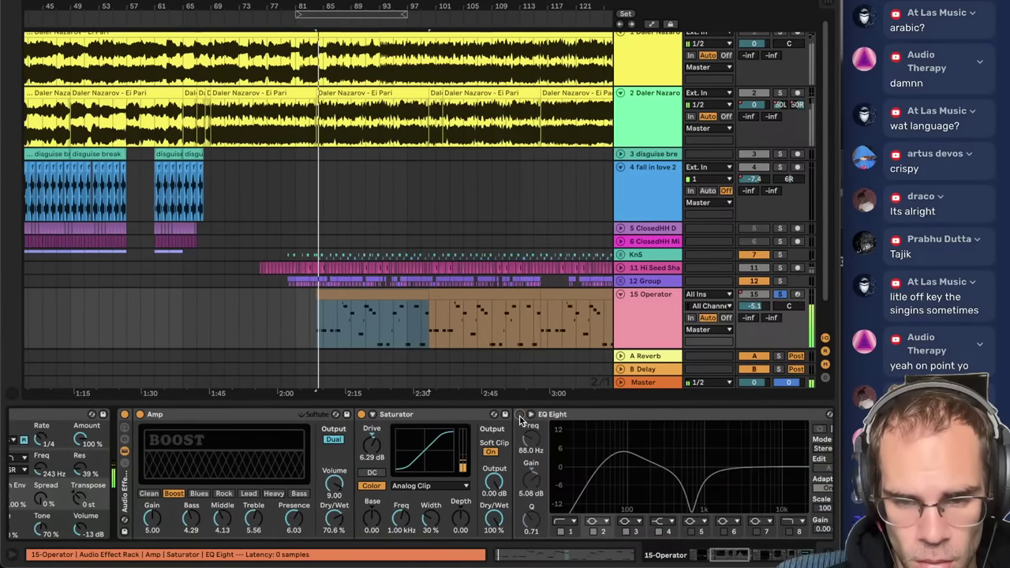
{"action": "left_click", "coordinate": [140, 414]}
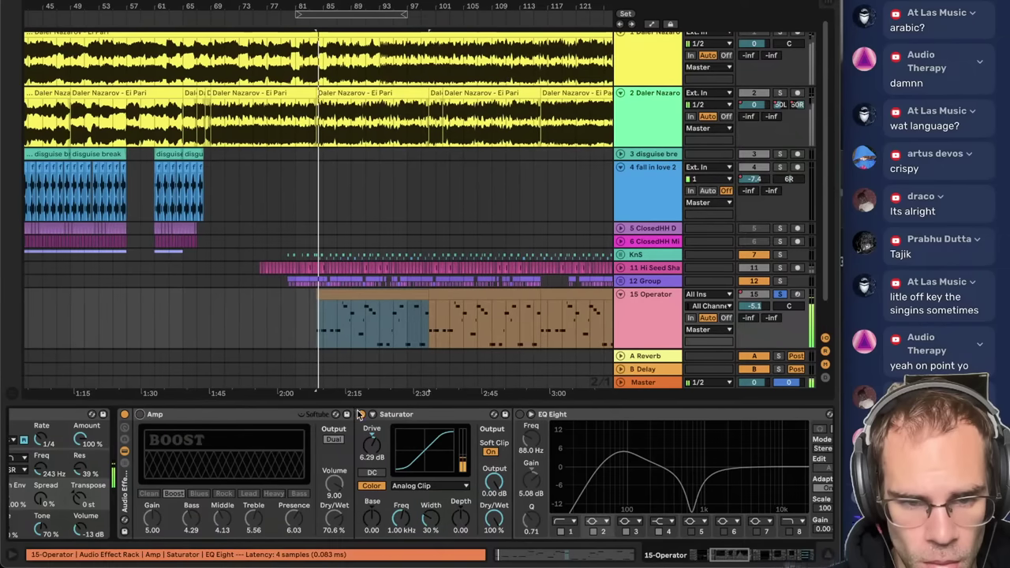
{"action": "left_click", "coordinate": [726, 318]}
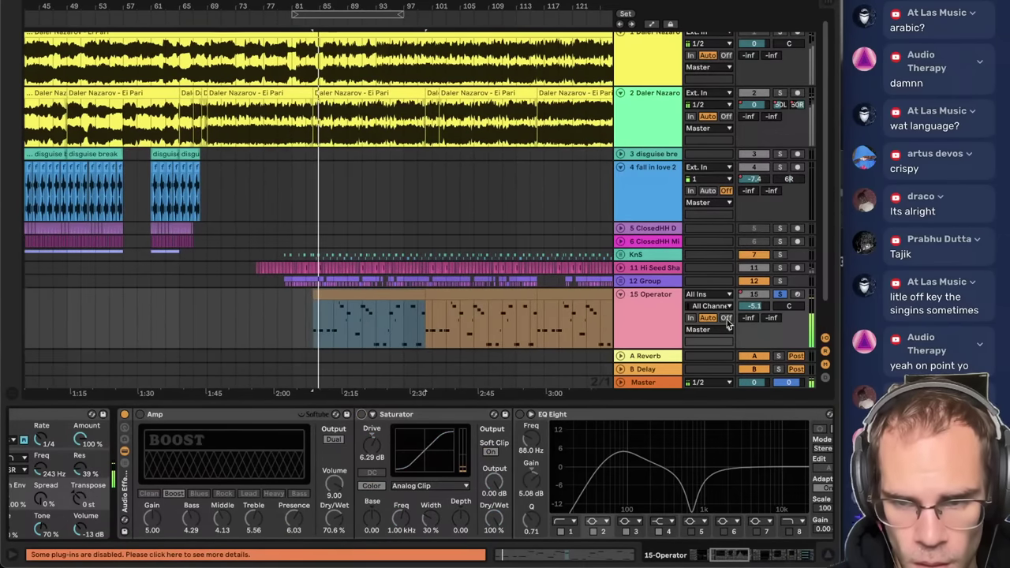
{"action": "left_click", "coordinate": [779, 294]}
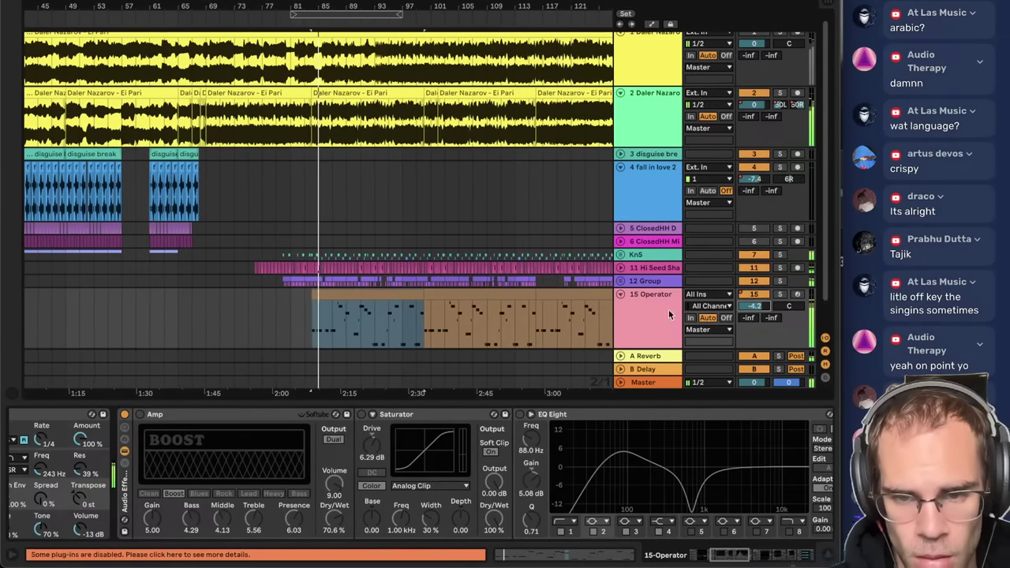
- Switch off the LFO in the 15 Operator track's Operator instrument
{"action": "left_click", "coordinate": [669, 313]}
{"action": "left_click_drag", "start_coordinate": [722, 555], "coordinate": [647, 553]}
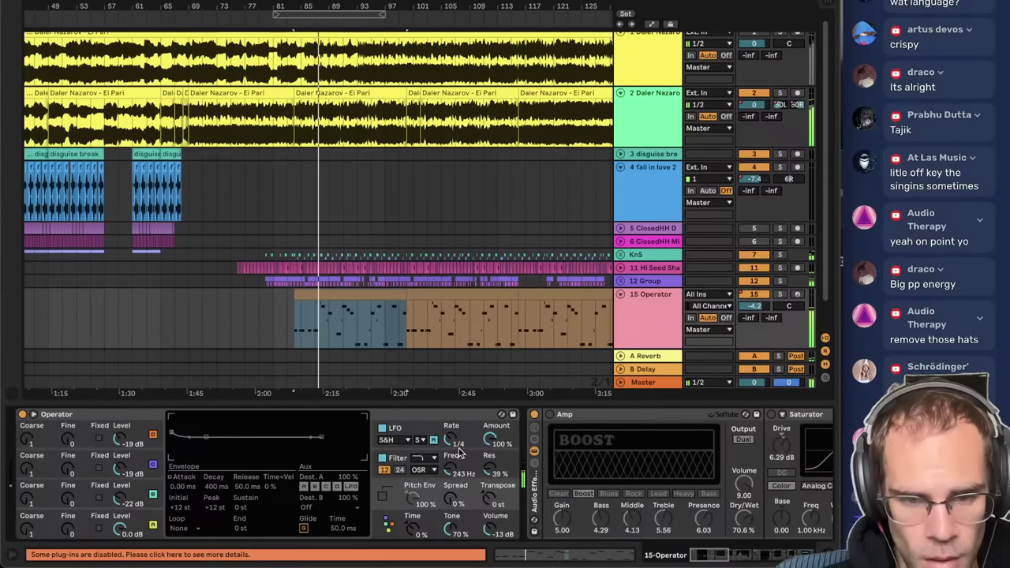
{"action": "left_click", "coordinate": [401, 434]}
{"action": "left_click", "coordinate": [382, 430]}
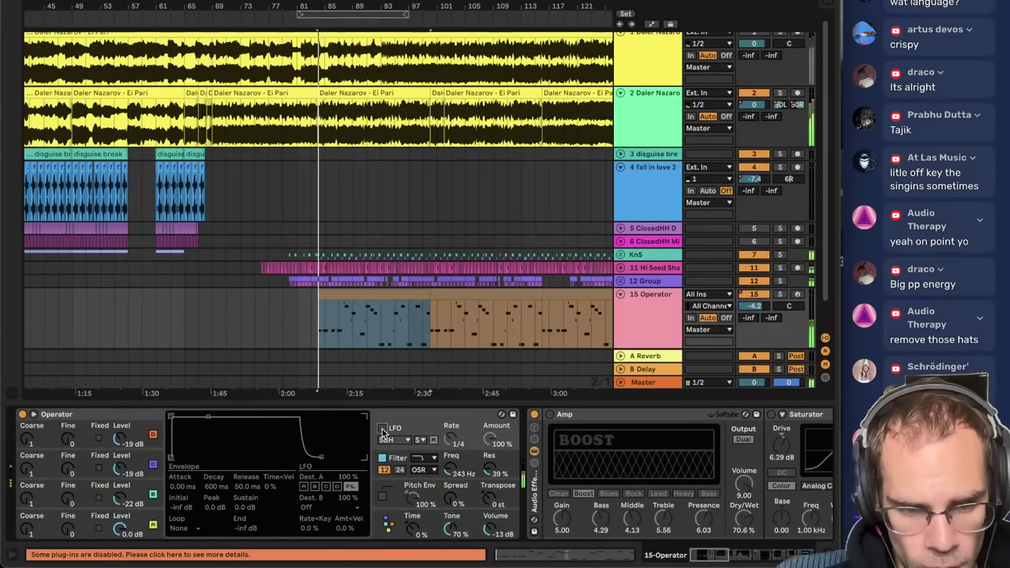
- Raise Operator's output volume to -10 dB and the 15 Operator track's volume to -2.6 dB
{"action": "left_click_drag", "start_coordinate": [482, 517], "coordinate": [482, 512]}
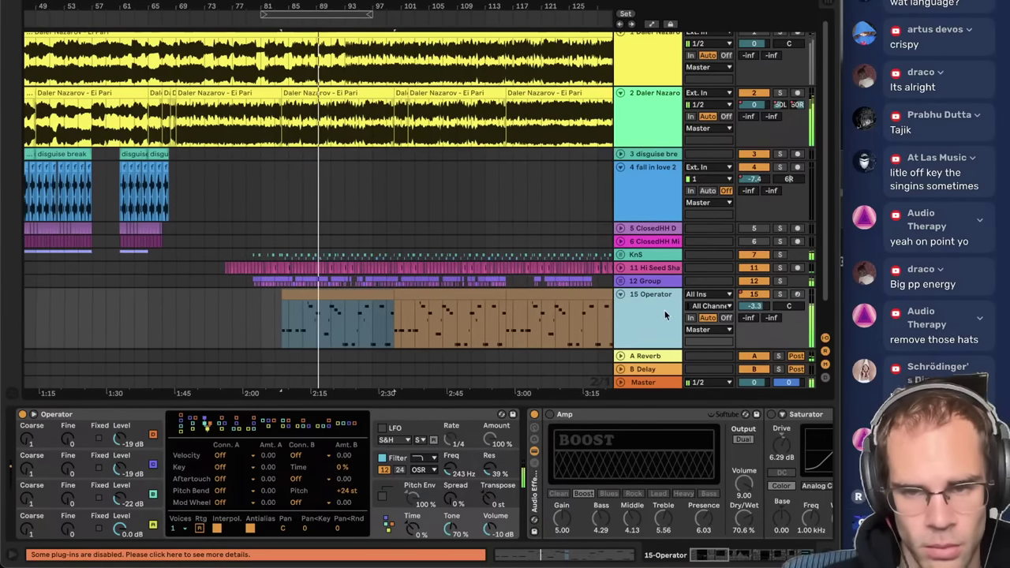
{"action": "left_click_drag", "start_coordinate": [752, 307], "coordinate": [752, 302]}
{"action": "left_click", "coordinate": [656, 312]}
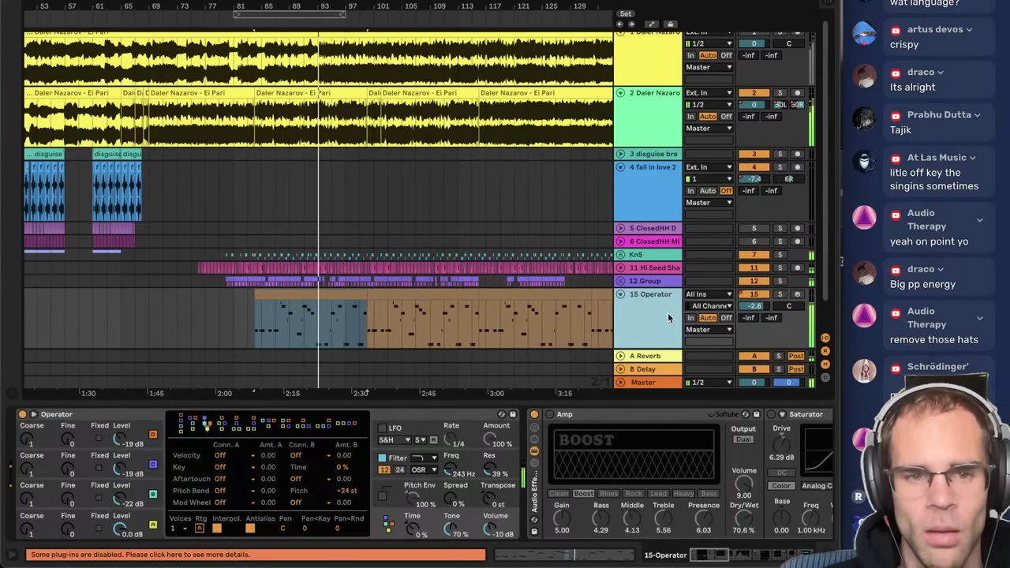
- Find Chorus-Ensemble in the browser, add it to the end of the 15 Operator chain and restart playback
{"action": "key", "text": "ctrl+alt+b"}
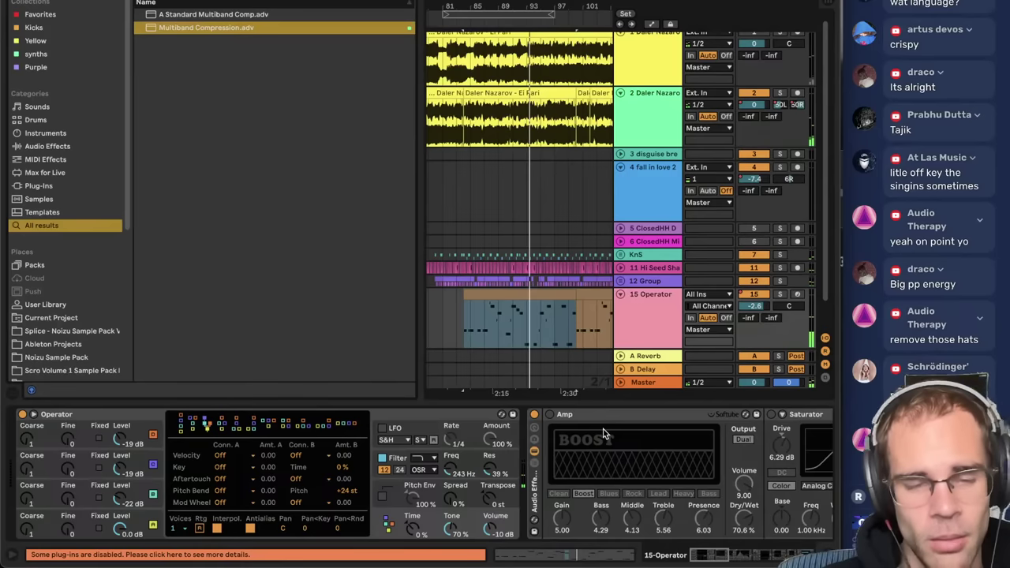
{"action": "type", "text": "chorus"}
{"action": "key", "text": "Down"}
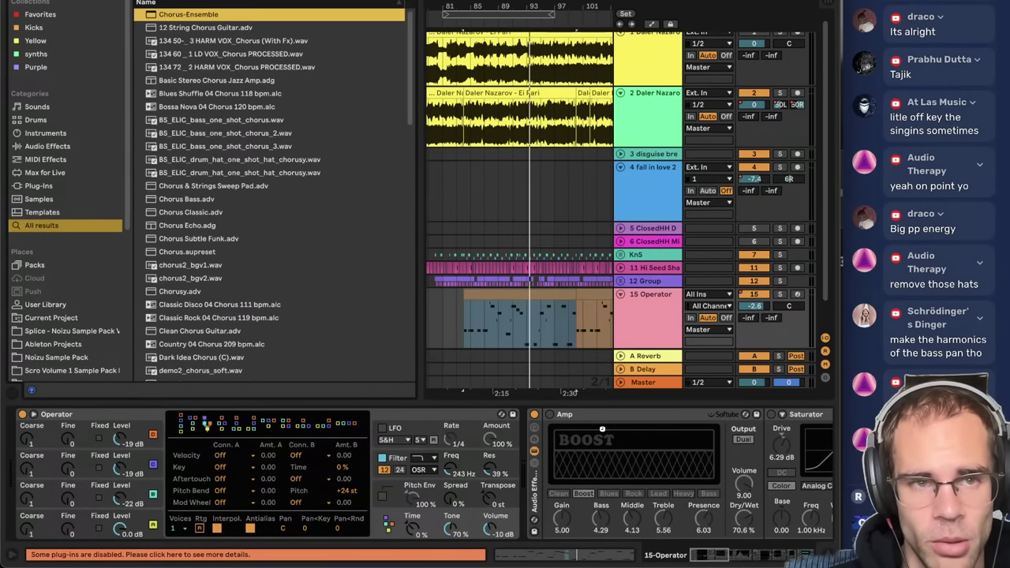
{"action": "key", "text": "Return"}
{"action": "key", "text": "space"}
{"action": "left_click", "coordinate": [664, 482]}
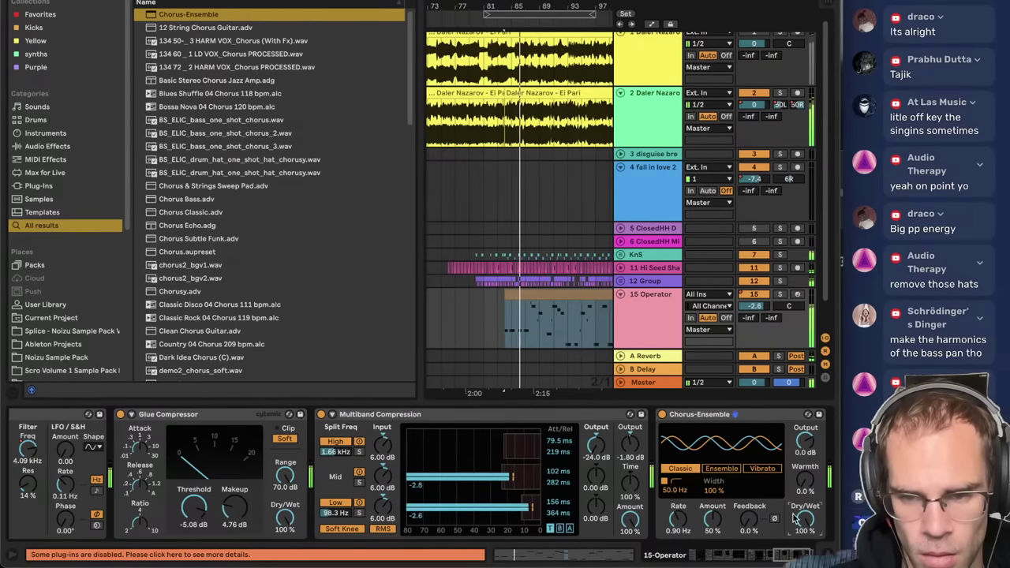
- Reset Multiband Compression's high-band output to 0 dB and lower Chorus-Ensemble's dry/wet to 68%, replaying the section
{"action": "double_click", "coordinate": [601, 452]}
{"action": "key", "text": "space"}
{"action": "key", "text": "space"}
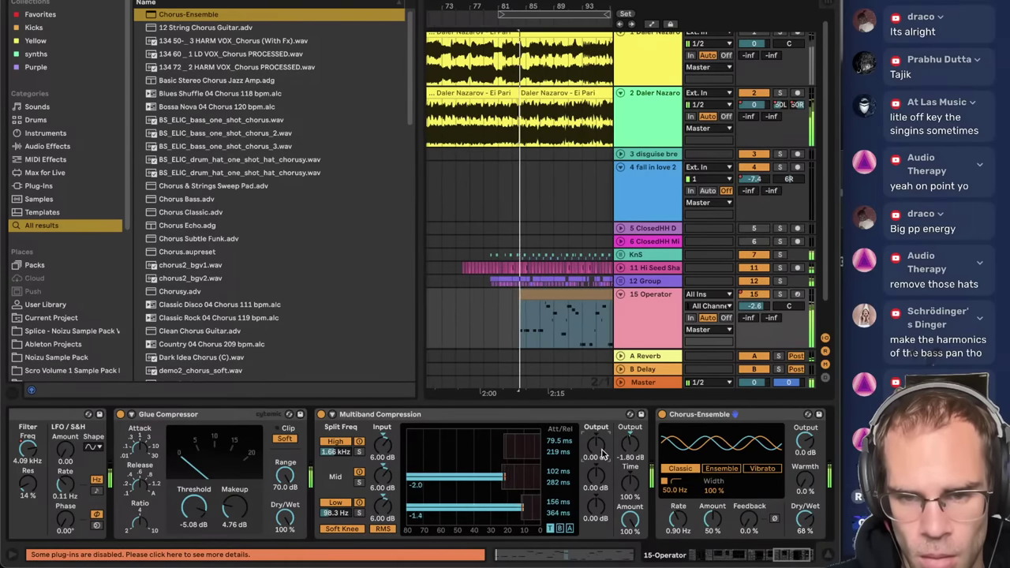
- Solo the 15 Operator track and bypass Chorus-Ensemble with its dry/wet lowered to 49%
{"action": "left_click", "coordinate": [779, 295]}
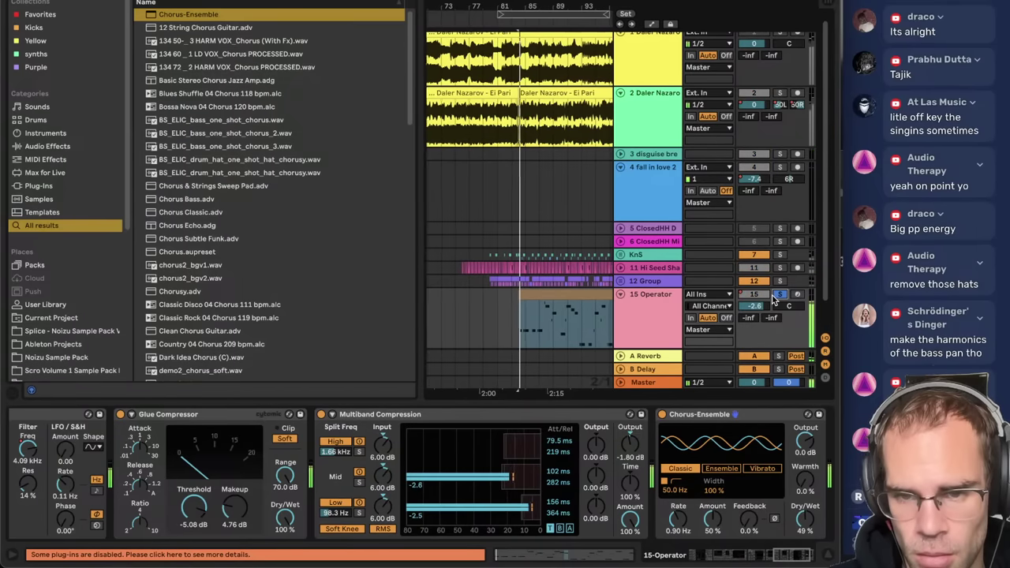
{"action": "left_click", "coordinate": [679, 417]}
{"action": "key", "text": "0"}
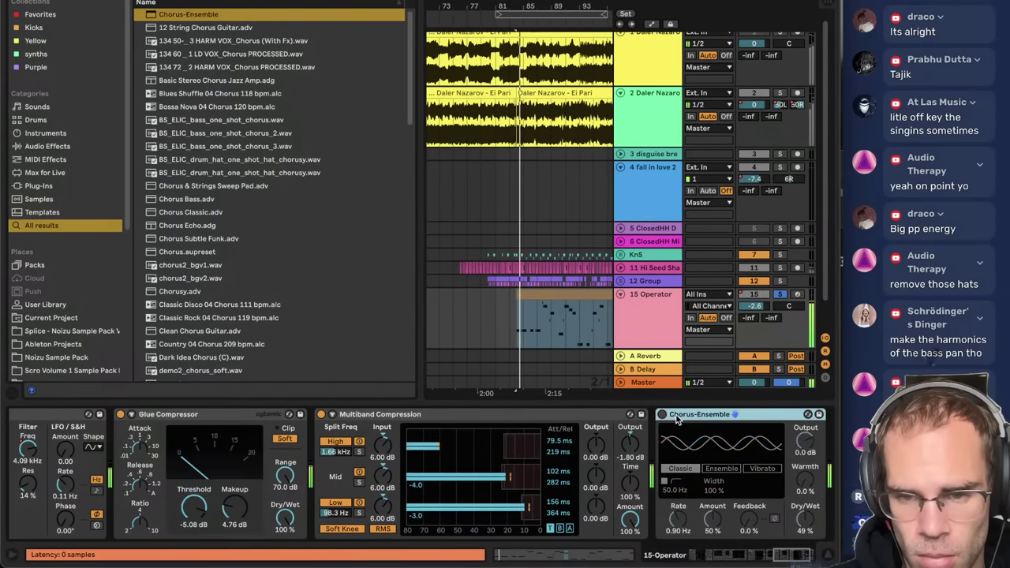
- Raise Operator's filter frequency to 708 Hz
{"action": "left_click", "coordinate": [702, 556]}
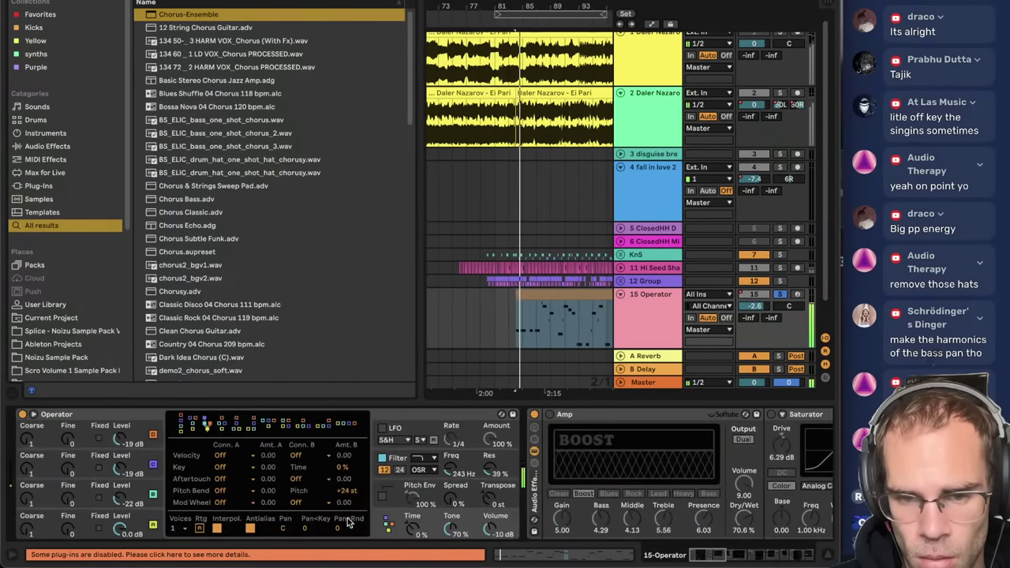
{"action": "left_click", "coordinate": [444, 471]}
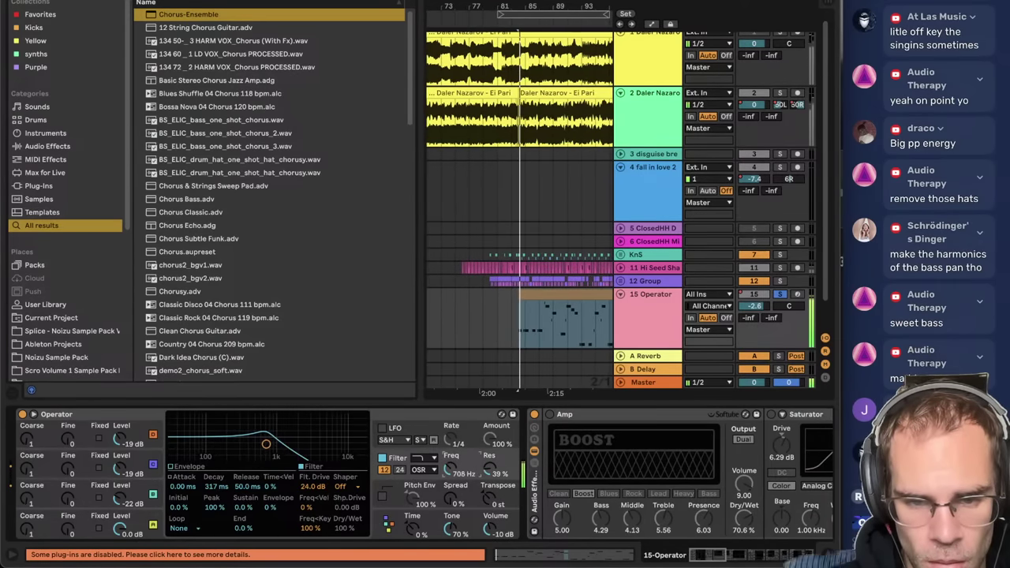
- Compare the full beat with Chorus-Ensemble on and off, reducing its dry/wet to 25% and leaving it bypassed
{"action": "left_click", "coordinate": [818, 551]}
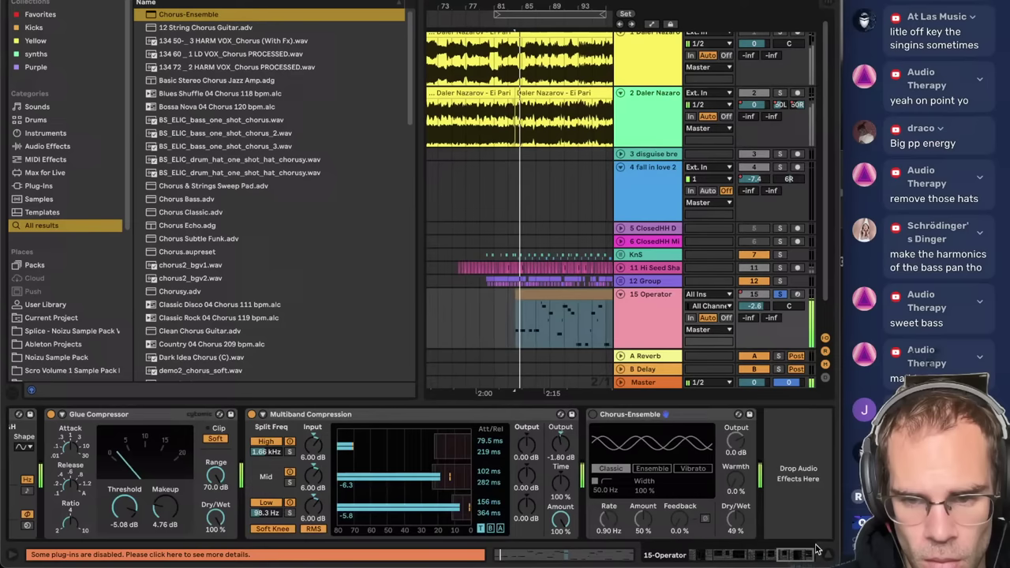
{"action": "left_click", "coordinate": [593, 415]}
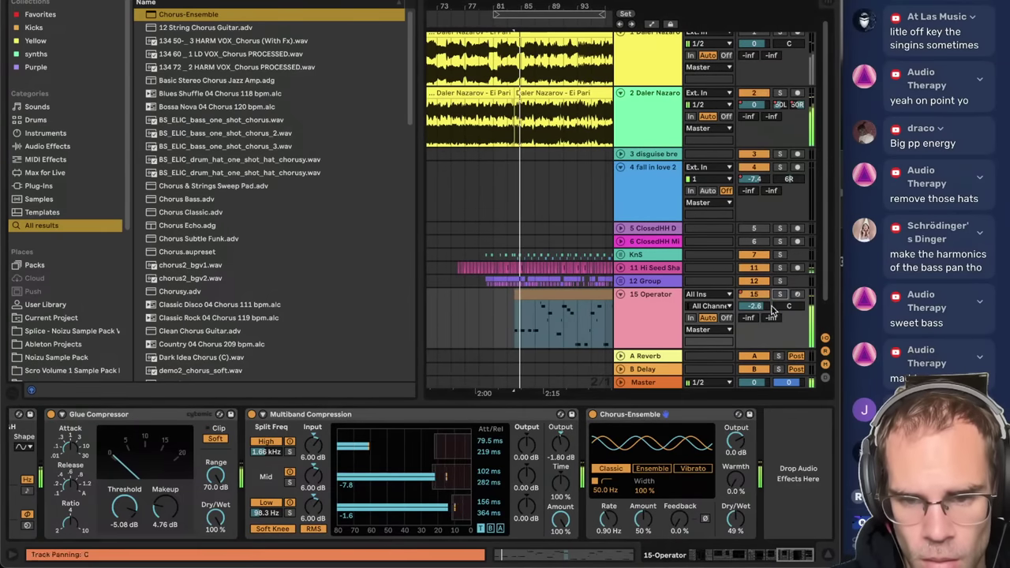
{"action": "left_click", "coordinate": [593, 416]}
- Add Erosion to the end of the 15 Operator chain in Wide Noise mode at 6.82 kHz, width 0.99 and amount 50
{"action": "key", "text": "ctrl+f"}
{"action": "type", "text": "erosion"}
{"action": "key", "text": "Return"}
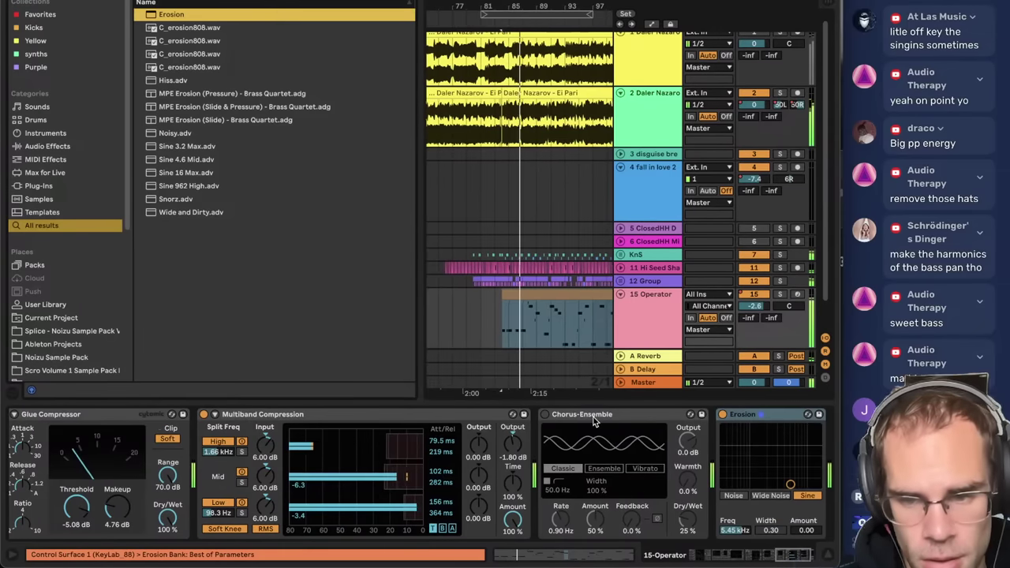
{"action": "left_click_drag", "start_coordinate": [801, 465], "coordinate": [795, 442]}
{"action": "left_click", "coordinate": [770, 496]}
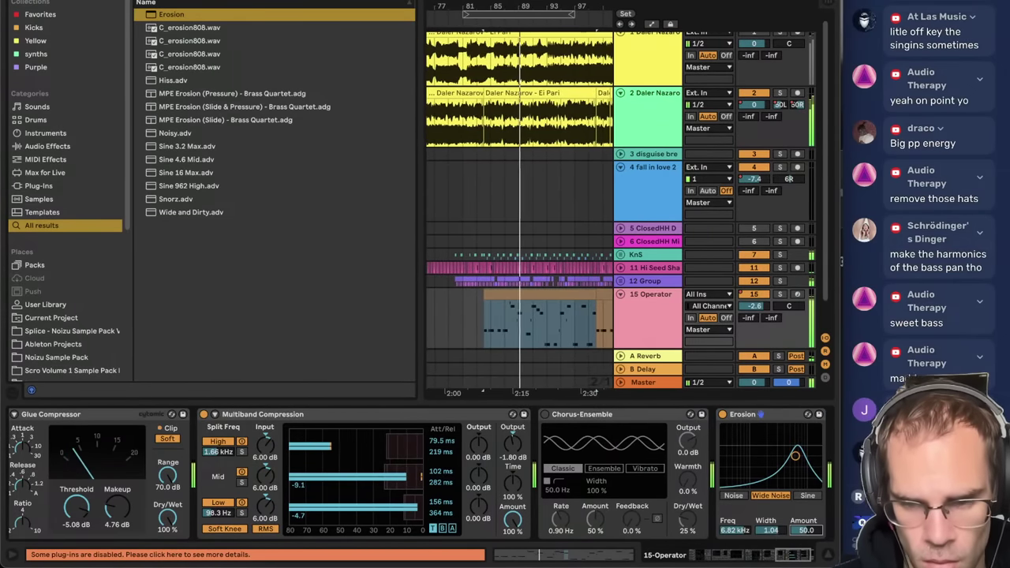
{"action": "left_click", "coordinate": [14, 2]}
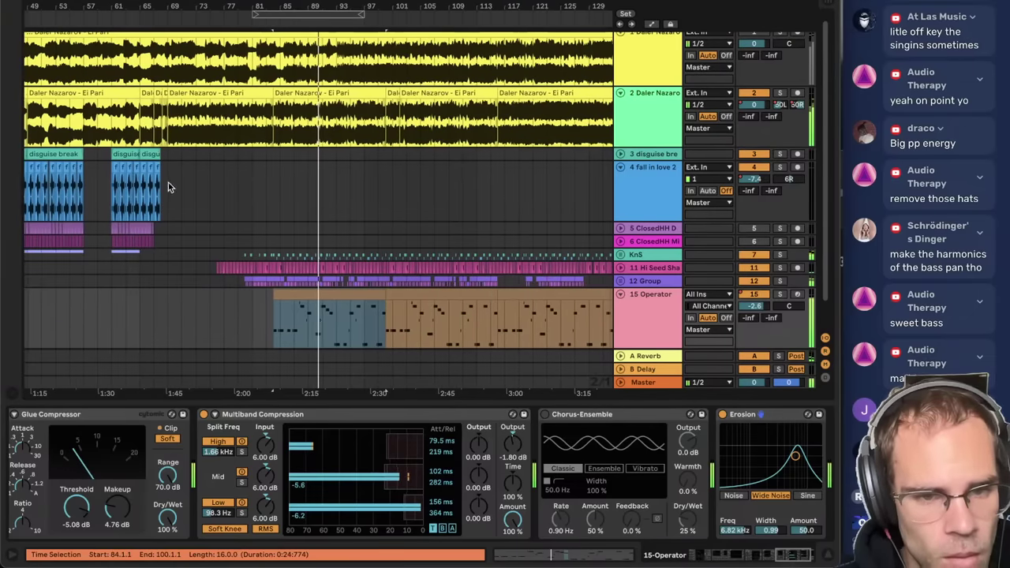
- Lower Erosion's amount to 45.4, fold the 15 Operator track and unfold the 11 Hi Seed Shaker track
{"action": "left_click", "coordinate": [648, 323]}
{"action": "left_click", "coordinate": [617, 334]}
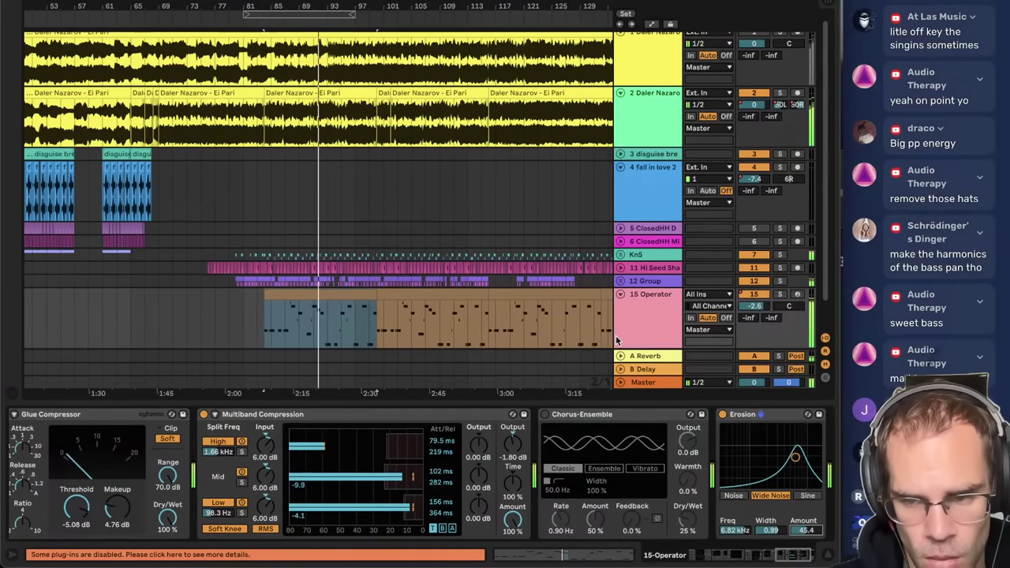
{"action": "left_click", "coordinate": [631, 269]}
{"action": "left_click", "coordinate": [631, 282]}
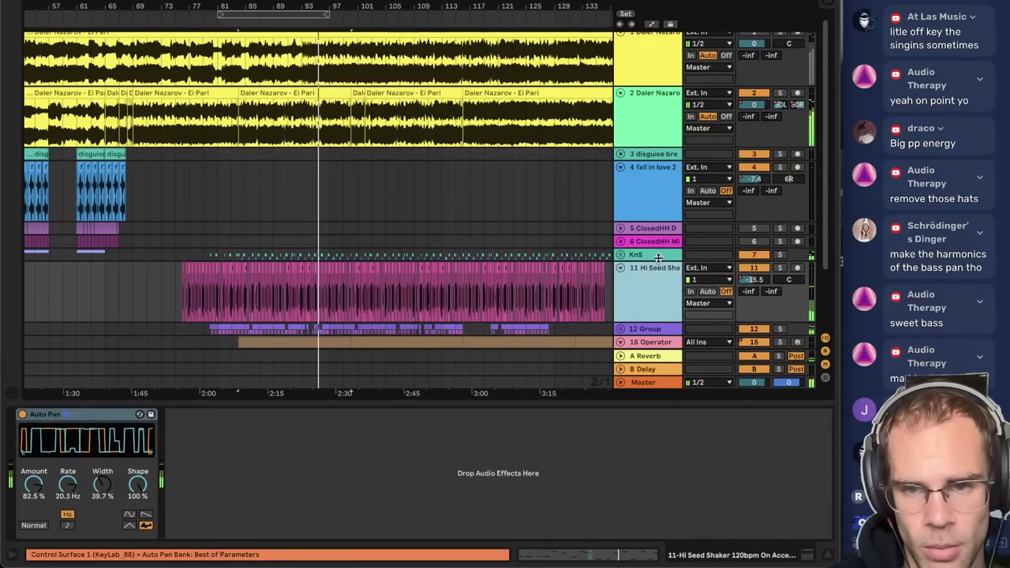
- Group the KnS, 11 Hi Seed Shaker and 12 Group tracks together and play the new group soloed
{"action": "left_click", "coordinate": [657, 256], "text": "shift"}
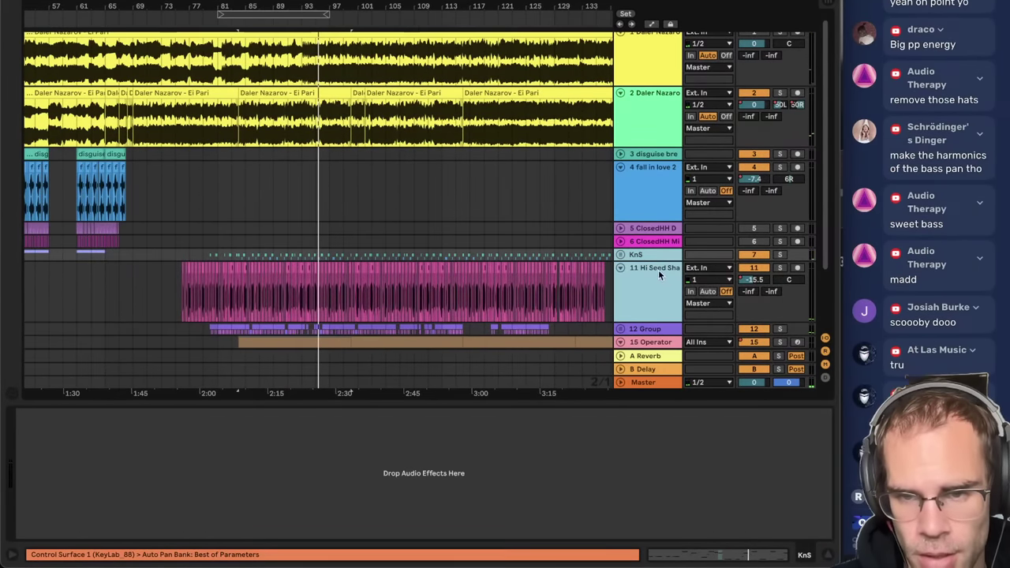
{"action": "left_click", "coordinate": [665, 330], "text": "shift"}
{"action": "key", "text": "super+g"}
{"action": "left_click", "coordinate": [780, 254]}
{"action": "key", "text": "space"}
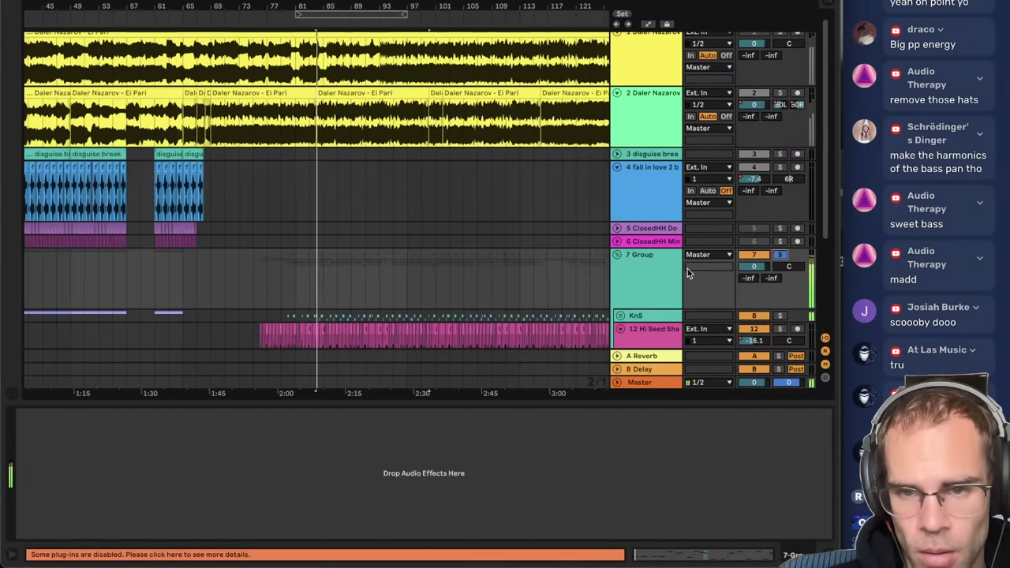
- Add Drum Buss to the 7 Group drum group and play the group soloed
{"action": "left_click", "coordinate": [665, 275]}
{"action": "scroll", "coordinate": [655, 282], "scroll_direction": "down", "scroll_amount": 3}
{"action": "left_click", "coordinate": [647, 167]}
{"action": "key", "text": "ctrl+alt+b"}
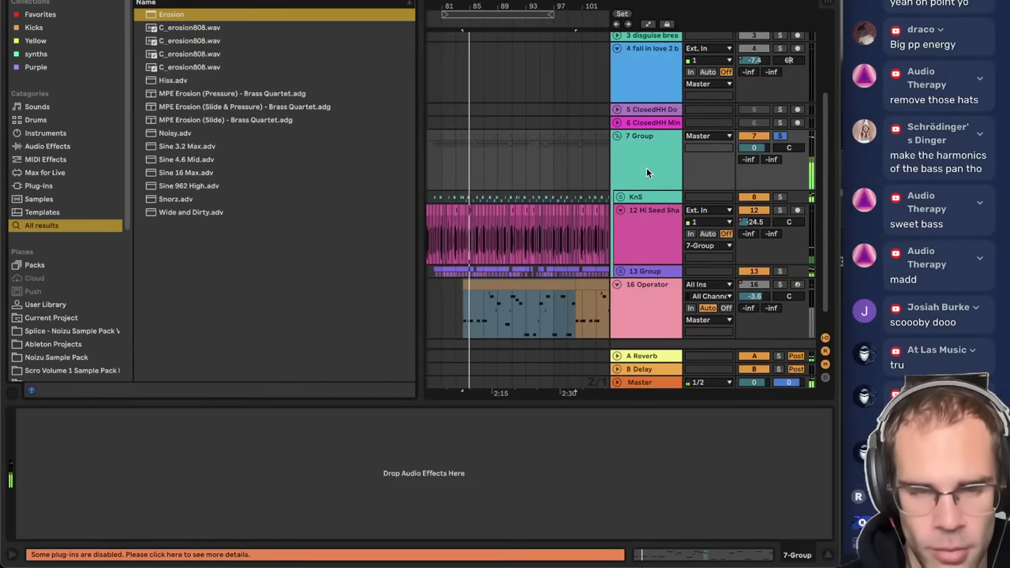
{"action": "key", "text": "Down"}
{"action": "key", "text": "Return"}
{"action": "key", "text": "space"}
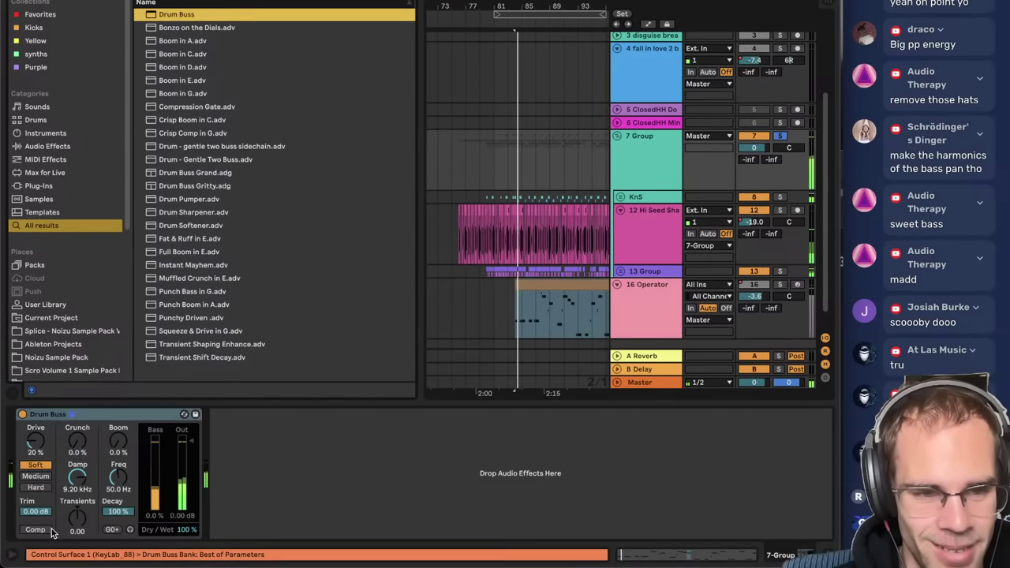
- In Drum Buss, enable the compressor and set Damp to 20.0 kHz, Boom to 52% and Decay to 70%
{"action": "left_click", "coordinate": [43, 529]}
{"action": "left_click_drag", "start_coordinate": [80, 479], "coordinate": [118, 457]}
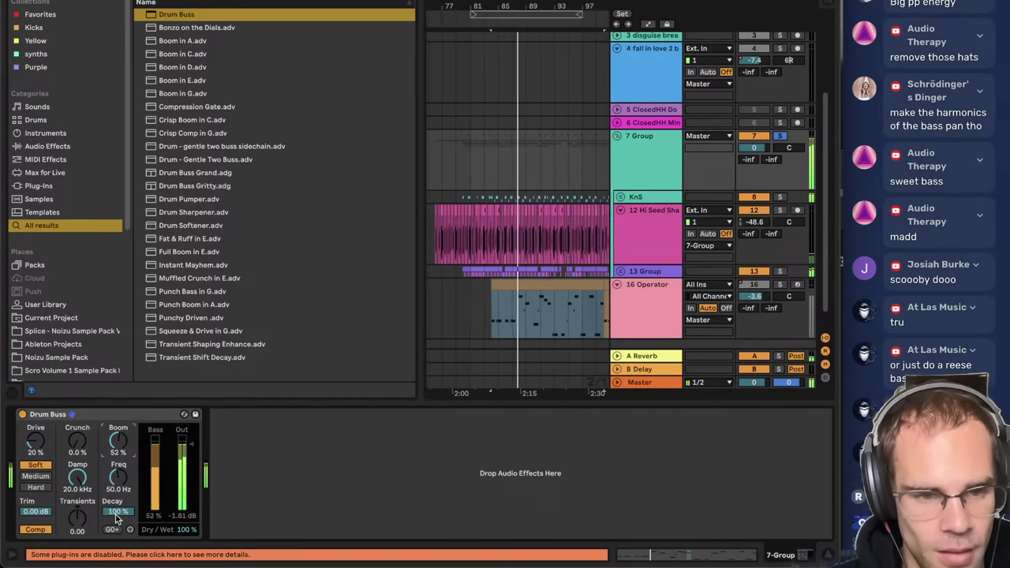
{"action": "left_click_drag", "start_coordinate": [118, 513], "coordinate": [118, 536]}
{"action": "left_click", "coordinate": [289, 501]}
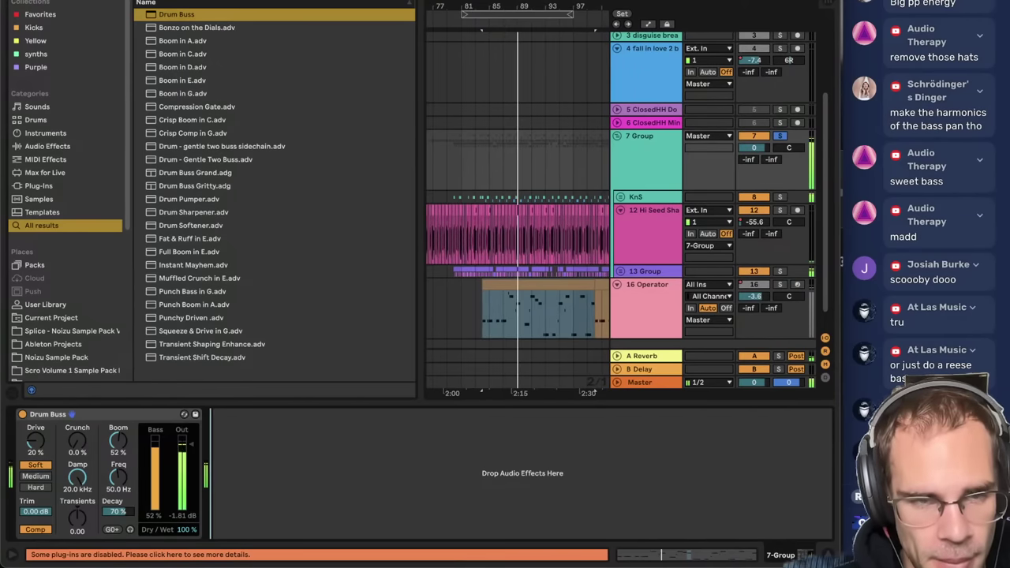
- Hide the browser and audition the 12 Hi Seed Shaker, KnS, 13 Group and its two DESTROYED hat tracks soloed in turn
{"action": "key", "text": "super+alt+b"}
{"action": "key", "text": "space"}
{"action": "key", "text": "space"}
{"action": "left_click_drag", "start_coordinate": [745, 222], "coordinate": [745, 209]}
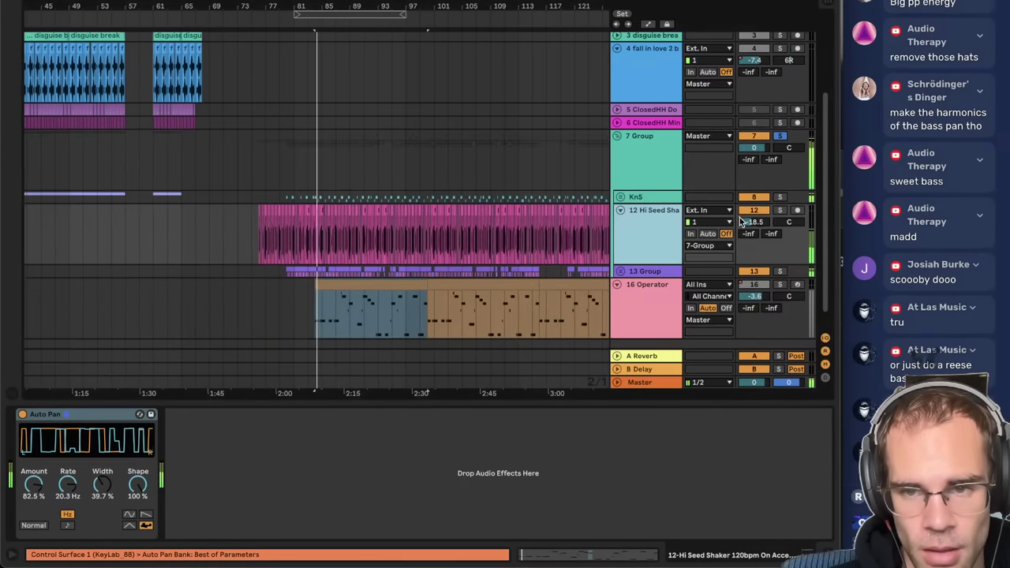
{"action": "left_click", "coordinate": [777, 212]}
{"action": "left_click", "coordinate": [778, 211]}
{"action": "left_click", "coordinate": [780, 198]}
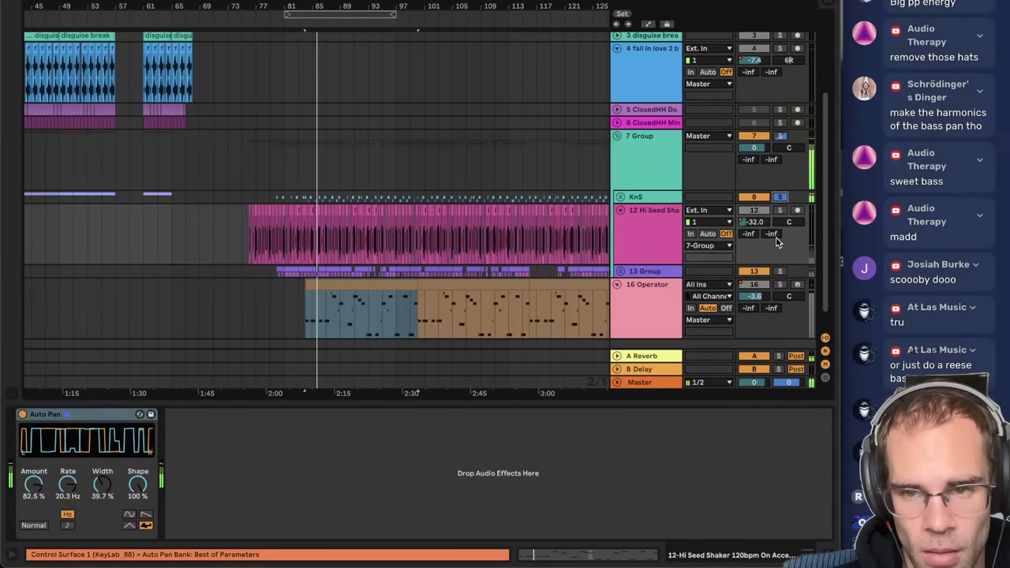
{"action": "left_click", "coordinate": [780, 271]}
{"action": "left_click", "coordinate": [617, 270]}
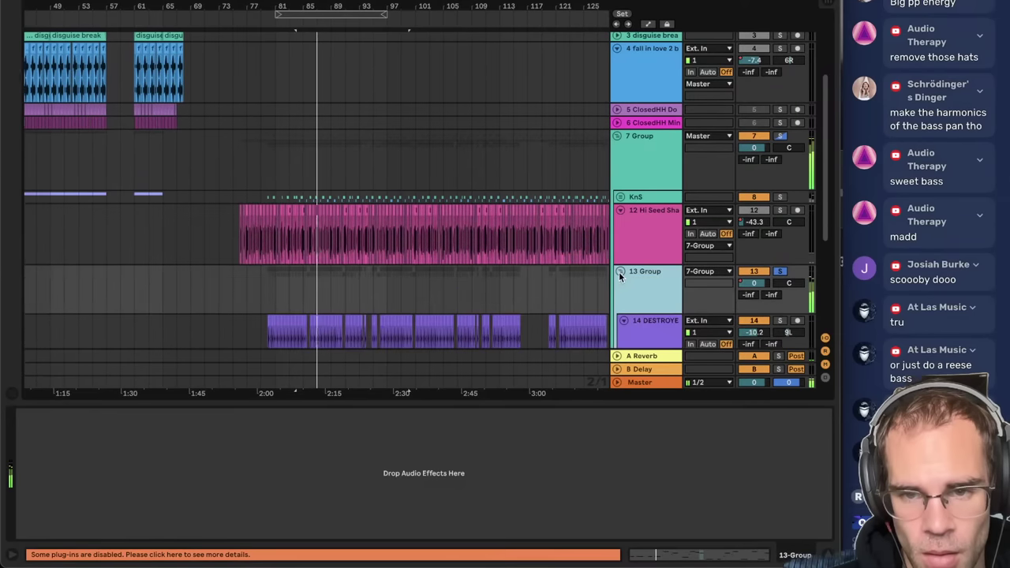
{"action": "scroll", "coordinate": [663, 288], "scroll_direction": "down", "scroll_amount": 3}
{"action": "left_click", "coordinate": [780, 262]}
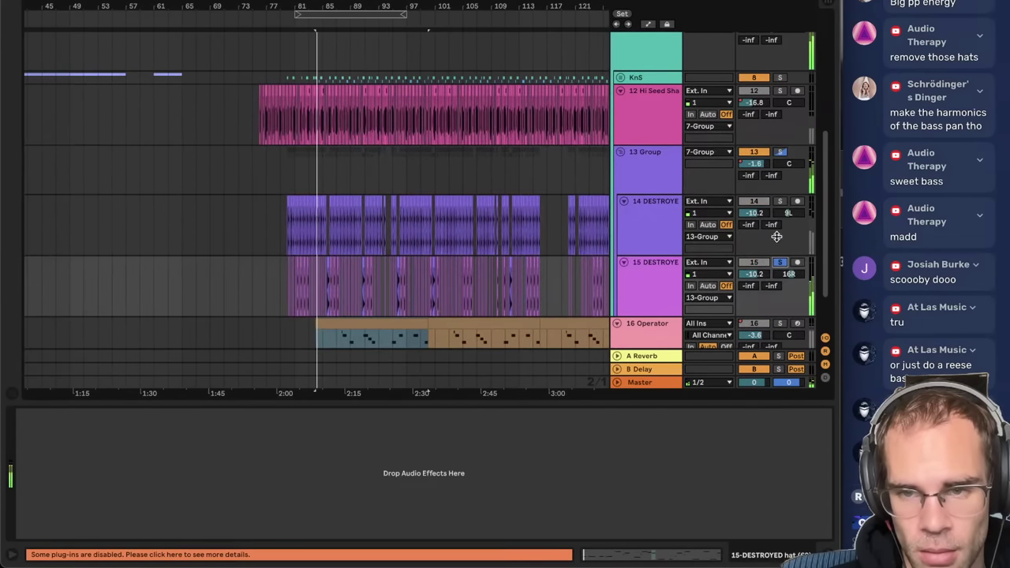
{"action": "left_click", "coordinate": [780, 200]}
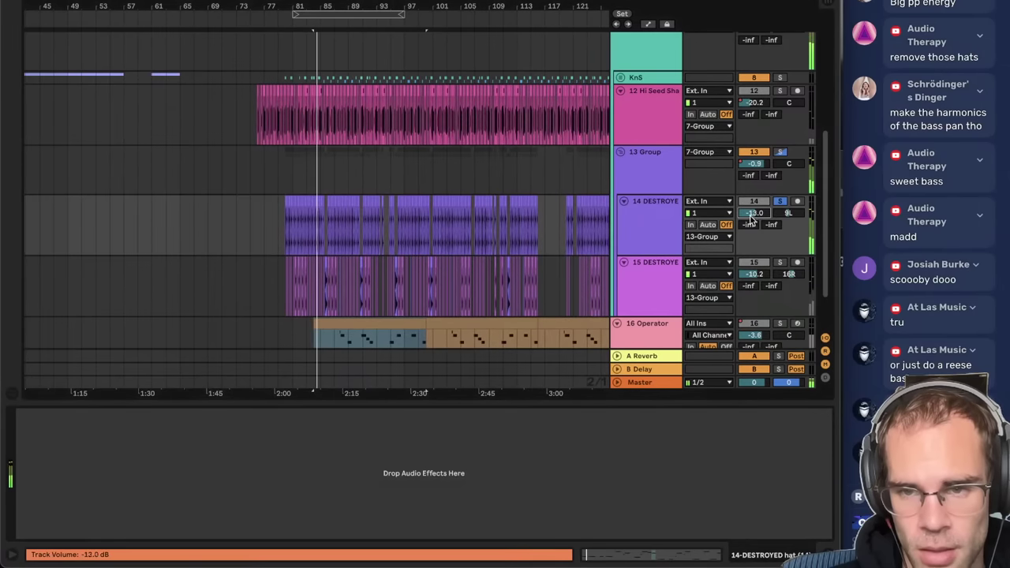
- Add EQ Eight to the 14 DESTROYED hat track with a low cut at 1.47 kHz, and set the track volume to -15.0 dB
{"action": "left_click", "coordinate": [630, 229]}
{"action": "left_click_drag", "start_coordinate": [748, 213], "coordinate": [748, 216]}
{"action": "left_click", "coordinate": [625, 228]}
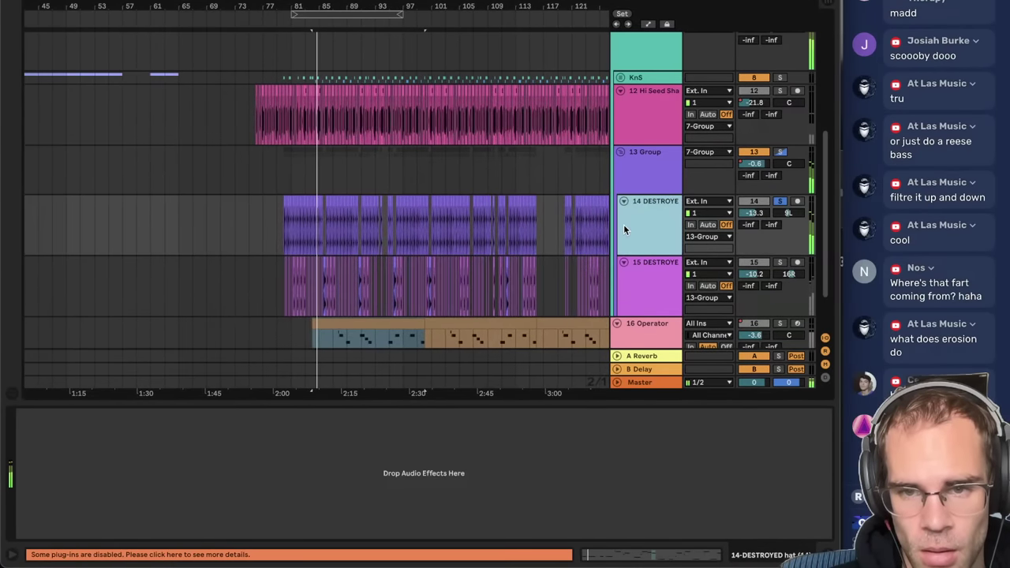
{"action": "key", "text": "super+f"}
{"action": "double_click", "coordinate": [173, 26]}
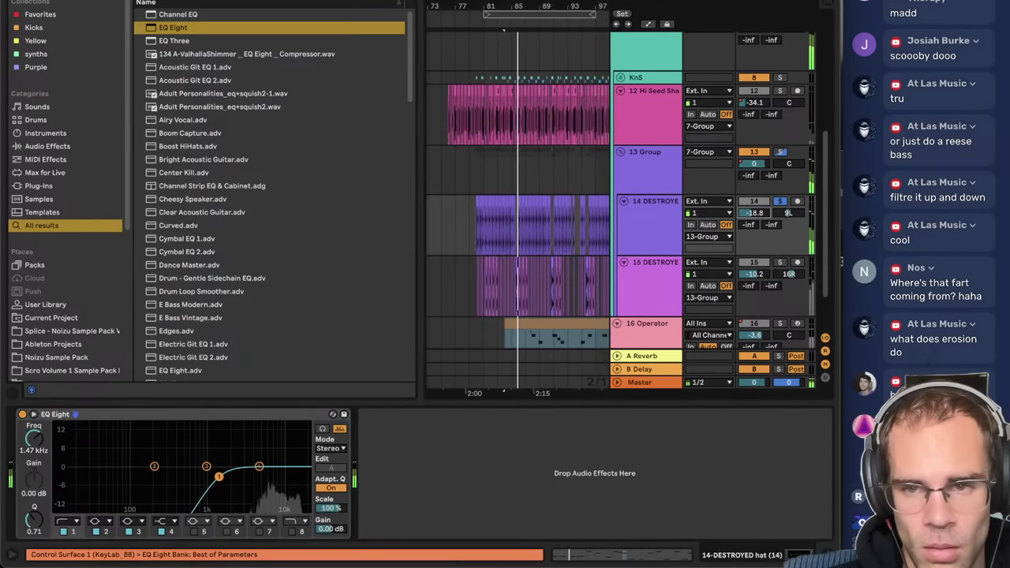
{"action": "left_click_drag", "start_coordinate": [753, 213], "coordinate": [754, 219]}
{"action": "left_click", "coordinate": [780, 152]}
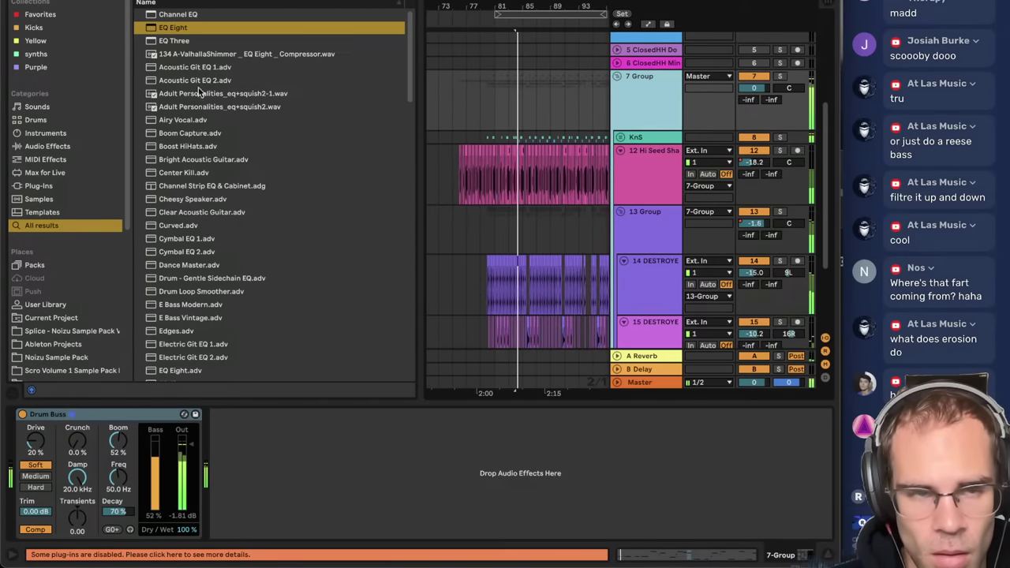
- Hide the browser and set the 13 Group hat group's volume to -3.1 dB
{"action": "key", "text": "ctrl+alt+b"}
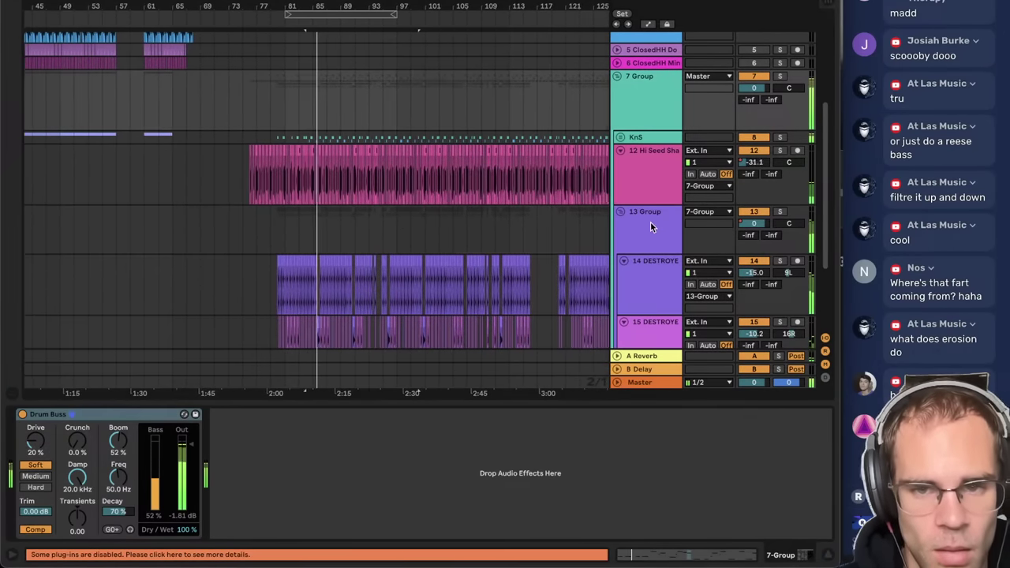
{"action": "left_click", "coordinate": [651, 222]}
{"action": "scroll", "coordinate": [756, 229], "scroll_direction": "down", "scroll_amount": 3}
{"action": "left_click_drag", "start_coordinate": [756, 153], "coordinate": [747, 157]}
{"action": "scroll", "coordinate": [710, 197], "scroll_direction": "down", "scroll_amount": 2}
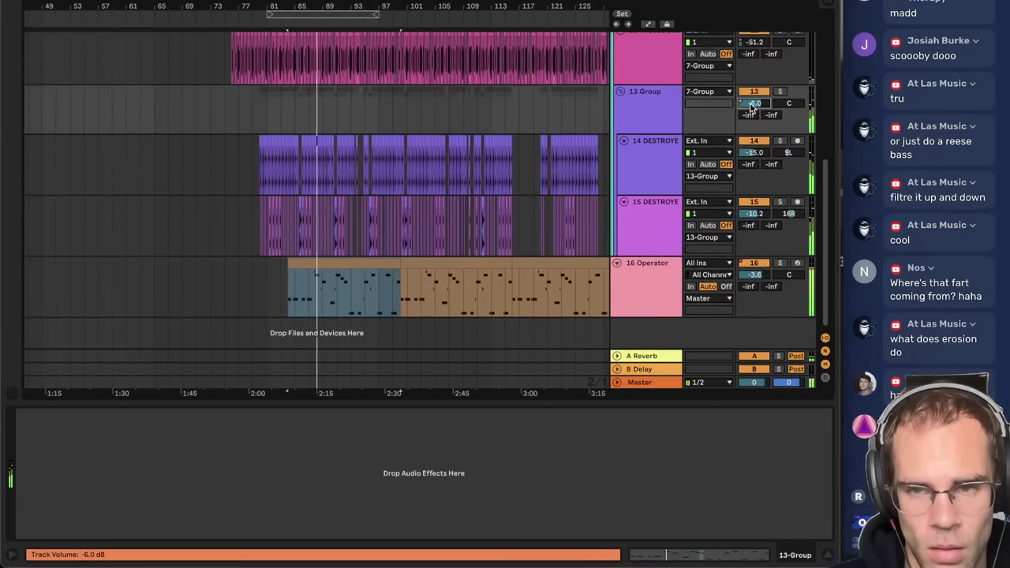
{"action": "left_click_drag", "start_coordinate": [750, 109], "coordinate": [750, 103]}
{"action": "scroll", "coordinate": [648, 223], "scroll_direction": "up", "scroll_amount": 7}
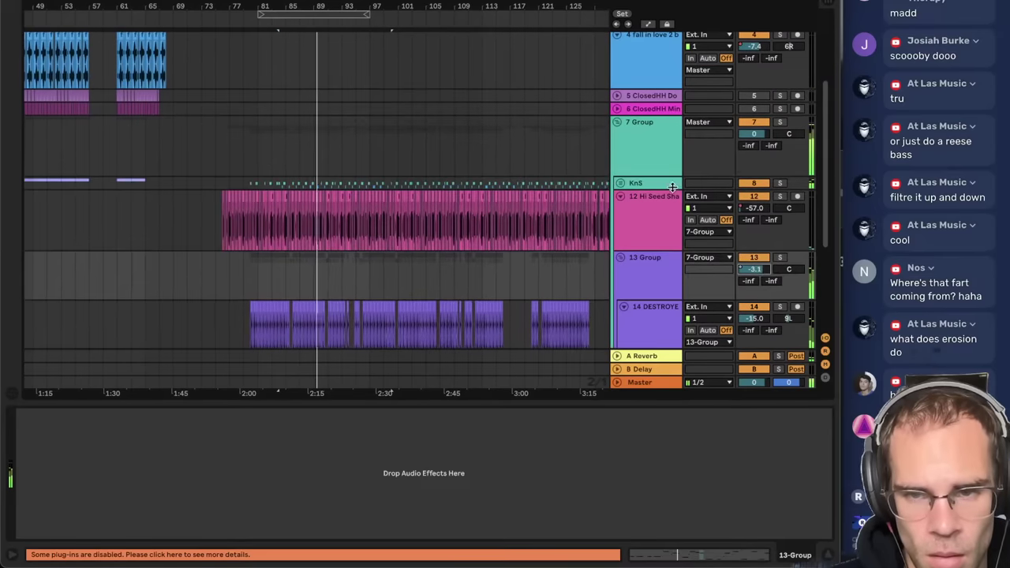
- Show the effect chain of the sample on track 2 and audition that track soloed
{"action": "left_click", "coordinate": [648, 222]}
{"action": "scroll", "coordinate": [647, 219], "scroll_direction": "up", "scroll_amount": 6}
{"action": "left_click", "coordinate": [647, 119]}
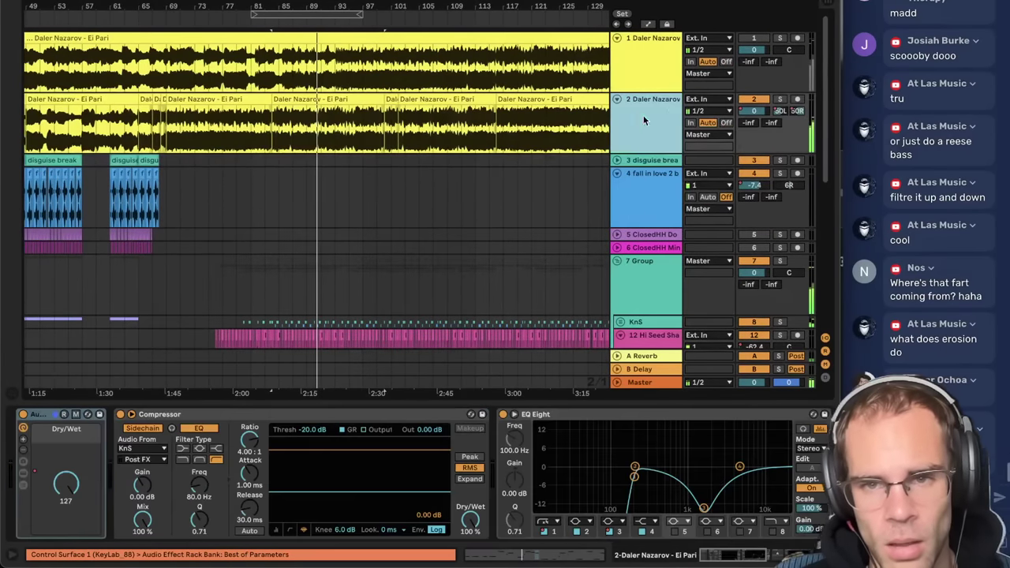
{"action": "left_click", "coordinate": [780, 99]}
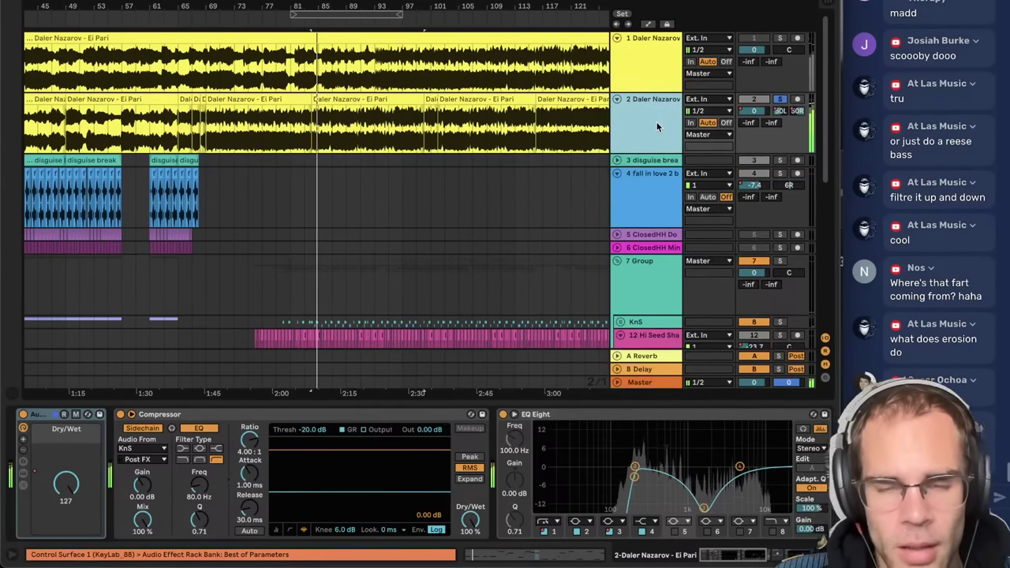
{"action": "left_click", "coordinate": [780, 98]}
{"action": "left_click", "coordinate": [760, 99]}
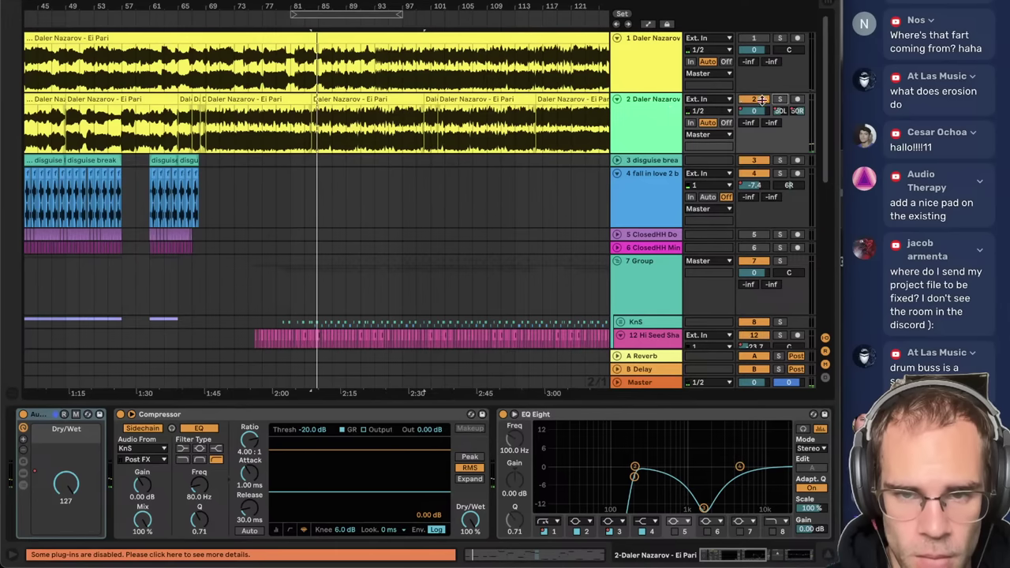
- Fold the 7 Group track, insert a new MIDI track below 16 Operator and arm it for recording
{"action": "scroll", "coordinate": [332, 193], "scroll_direction": "down", "scroll_amount": 3}
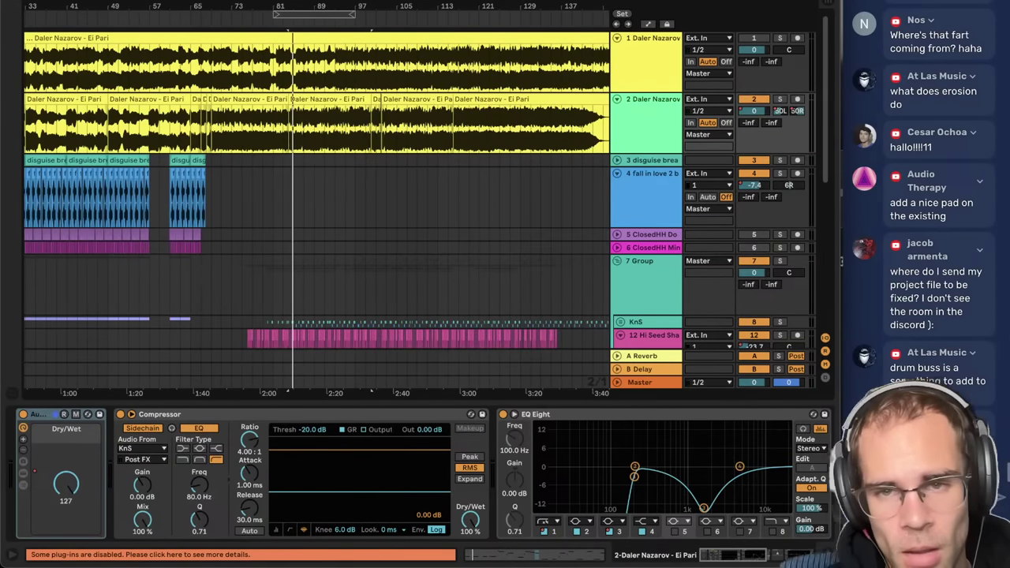
{"action": "scroll", "coordinate": [280, 111], "scroll_direction": "down", "scroll_amount": 5}
{"action": "scroll", "coordinate": [394, 134], "scroll_direction": "up", "scroll_amount": 3}
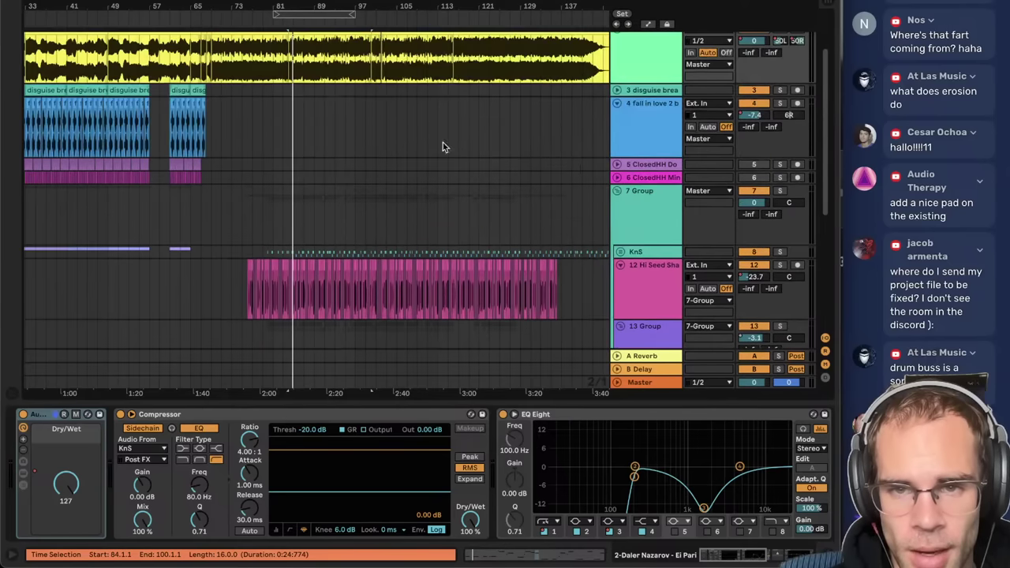
{"action": "left_click", "coordinate": [616, 193]}
{"action": "left_click", "coordinate": [644, 228]}
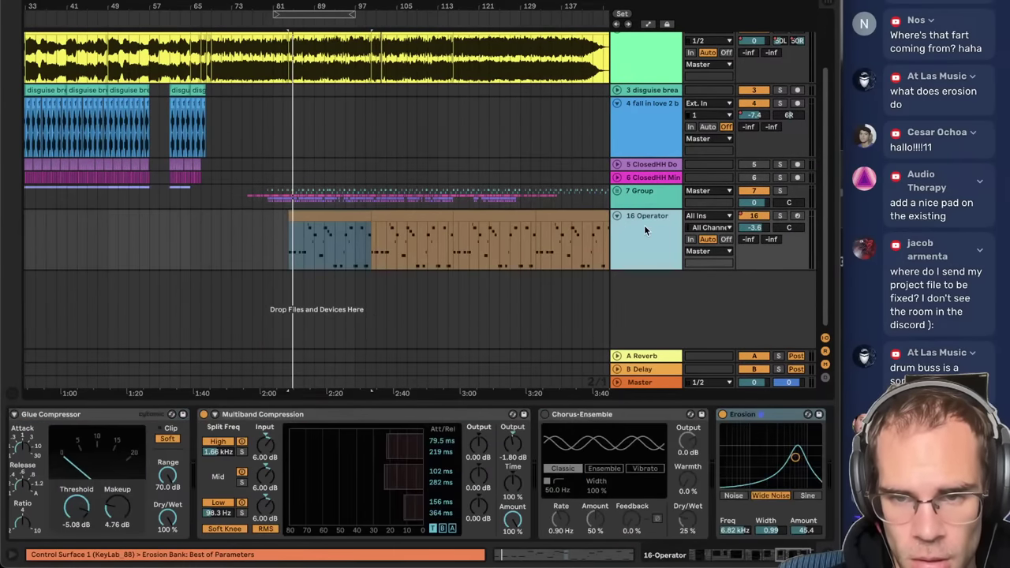
{"action": "key", "text": "ctrl+shift+t"}
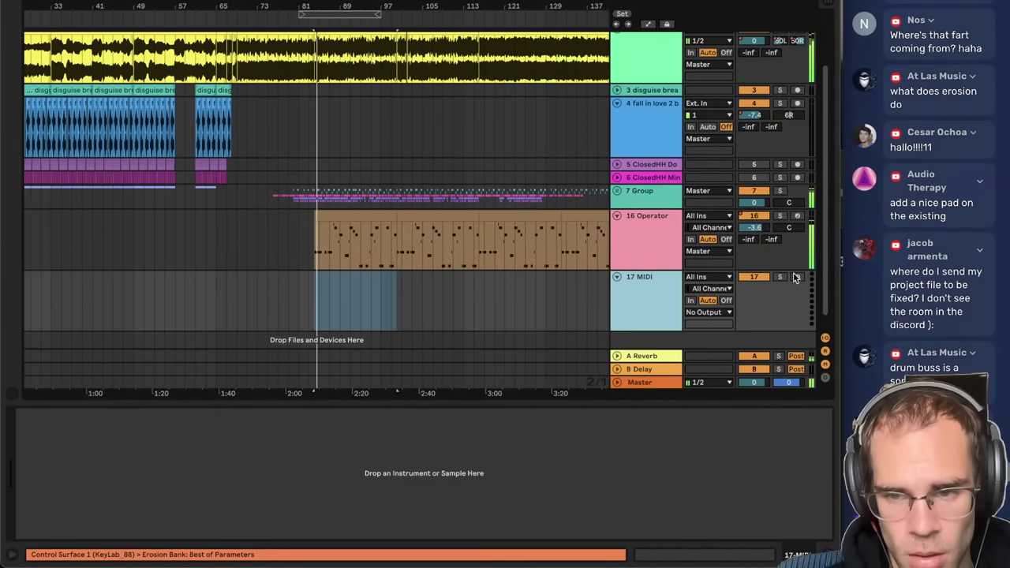
- Search the browser for "string quartet" and load Short All-in-one - String Quartet onto the new MIDI track
{"action": "key", "text": "ctrl+f"}
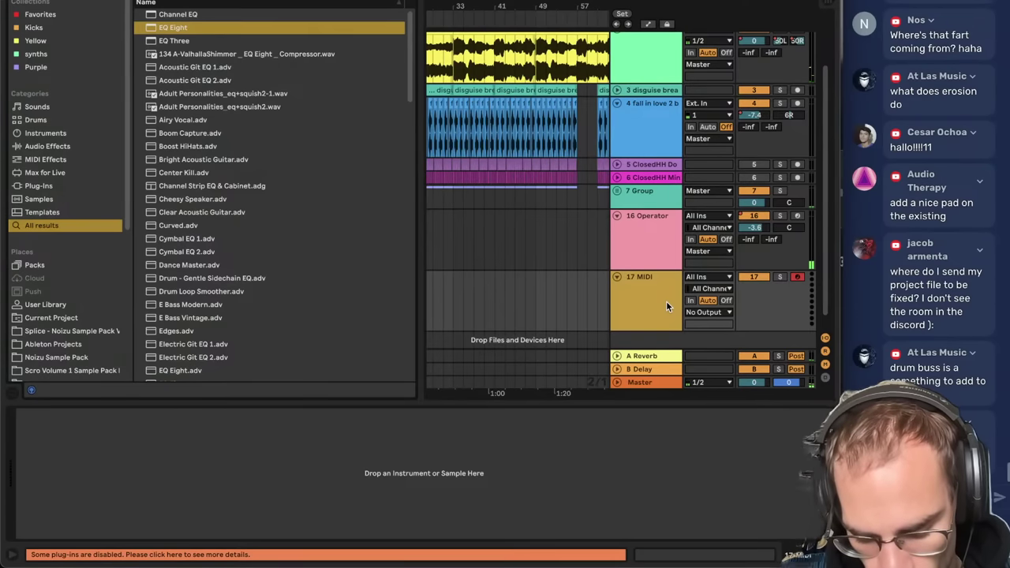
{"action": "type", "text": "string quartet"}
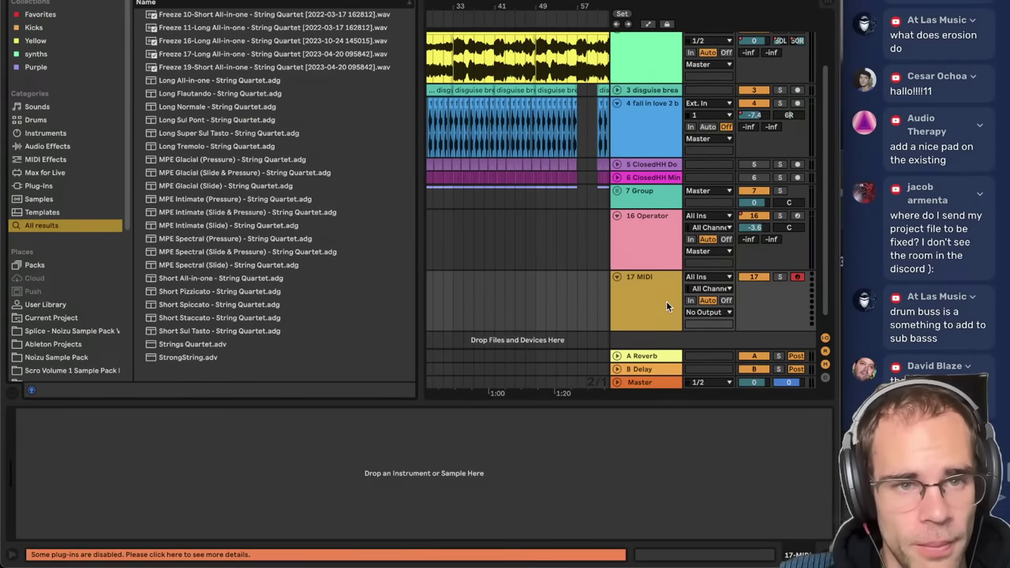
{"action": "left_click", "coordinate": [211, 279]}
{"action": "left_click_drag", "start_coordinate": [645, 305], "coordinate": [645, 308]}
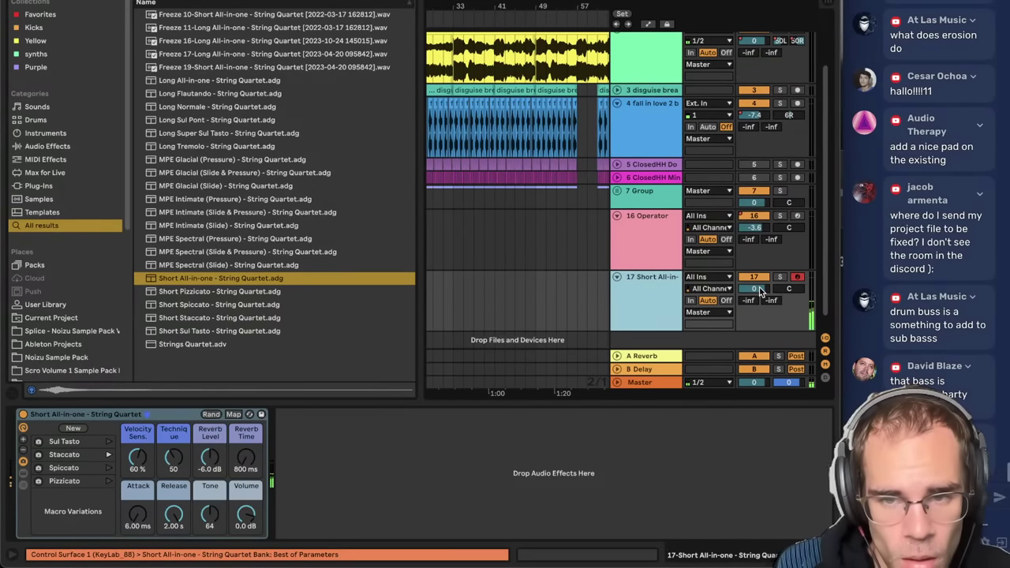
- Set the strings' track volume to 6.0 dB and macros to Volume 6.0 dB, Reverb Level 0.0 dB, Reverb Time 4.00 s, Tone 127, Technique 90
{"action": "left_click_drag", "start_coordinate": [759, 289], "coordinate": [758, 271]}
{"action": "key", "text": "space"}
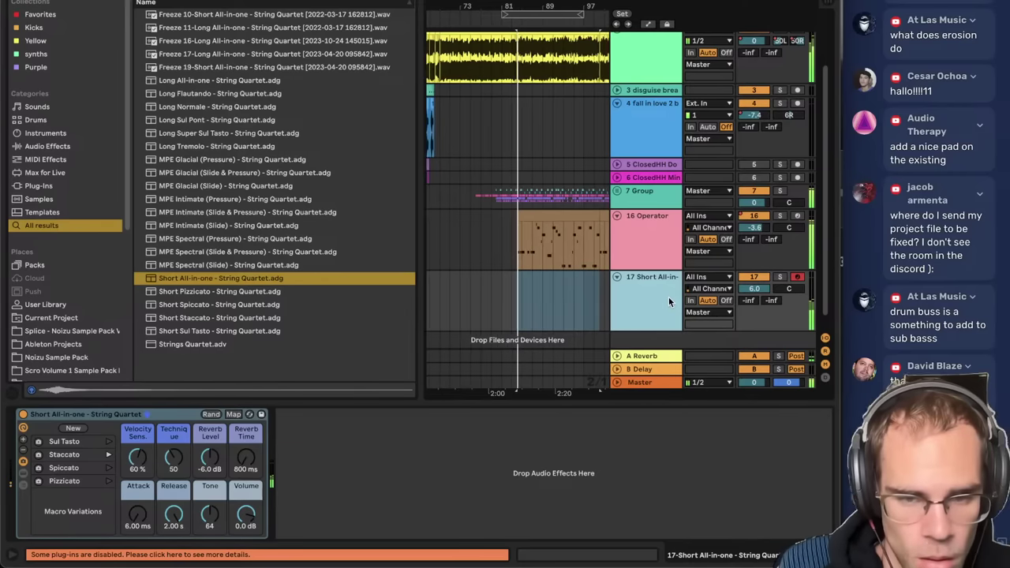
{"action": "left_click_drag", "start_coordinate": [246, 515], "coordinate": [243, 457]}
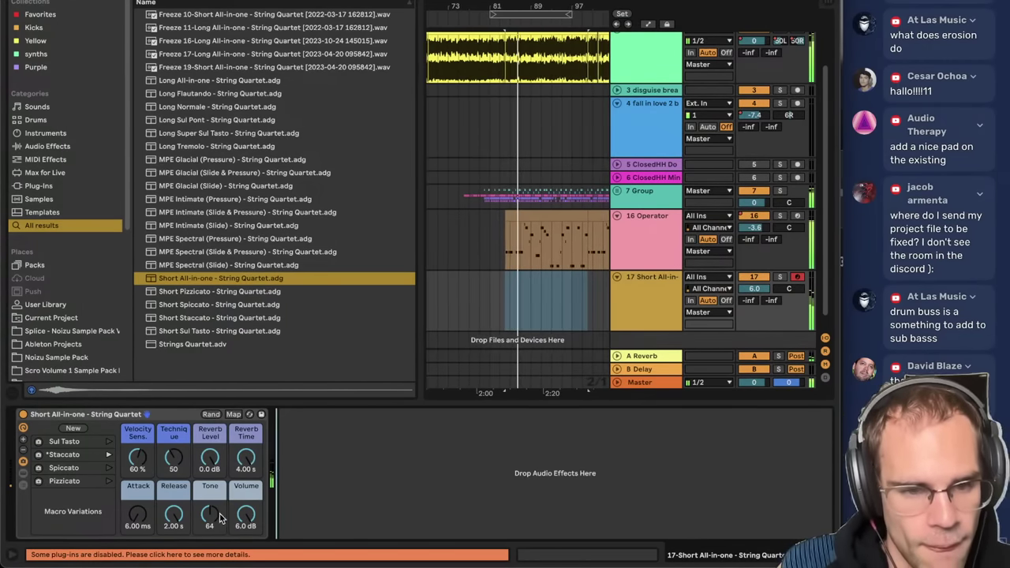
{"action": "left_click_drag", "start_coordinate": [209, 515], "coordinate": [206, 509]}
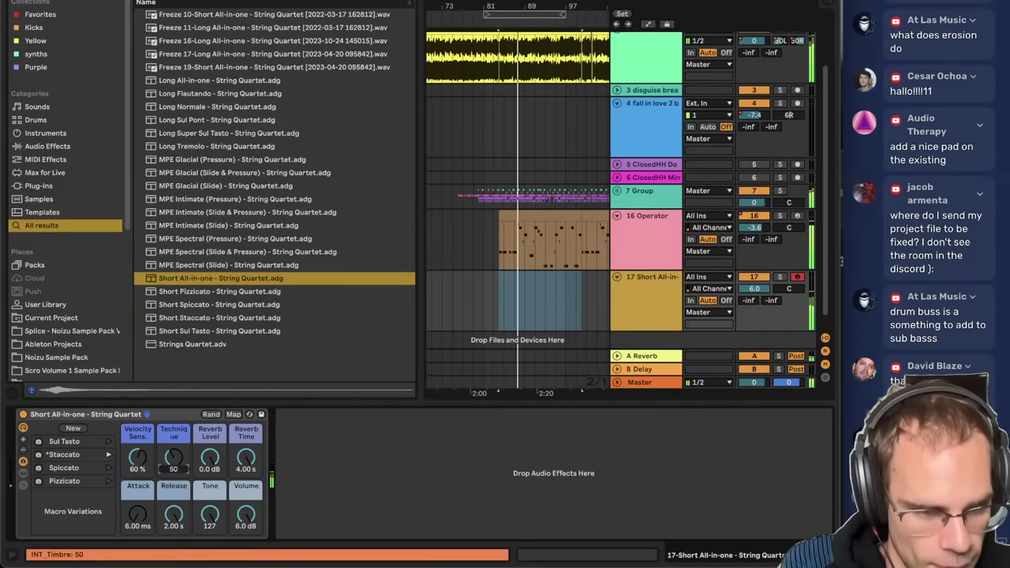
{"action": "left_click_drag", "start_coordinate": [168, 472], "coordinate": [168, 501]}
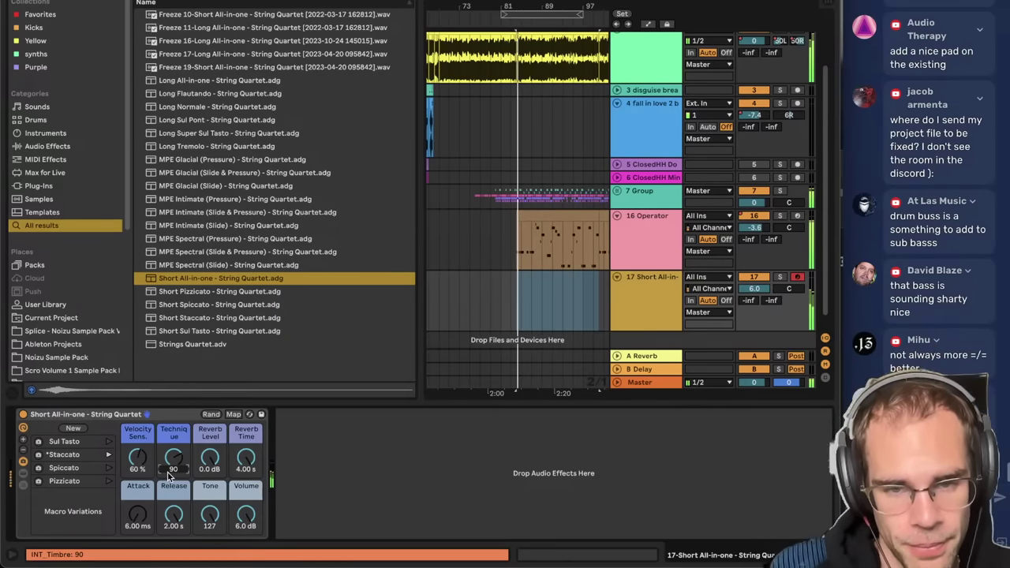
{"action": "key", "text": "space"}
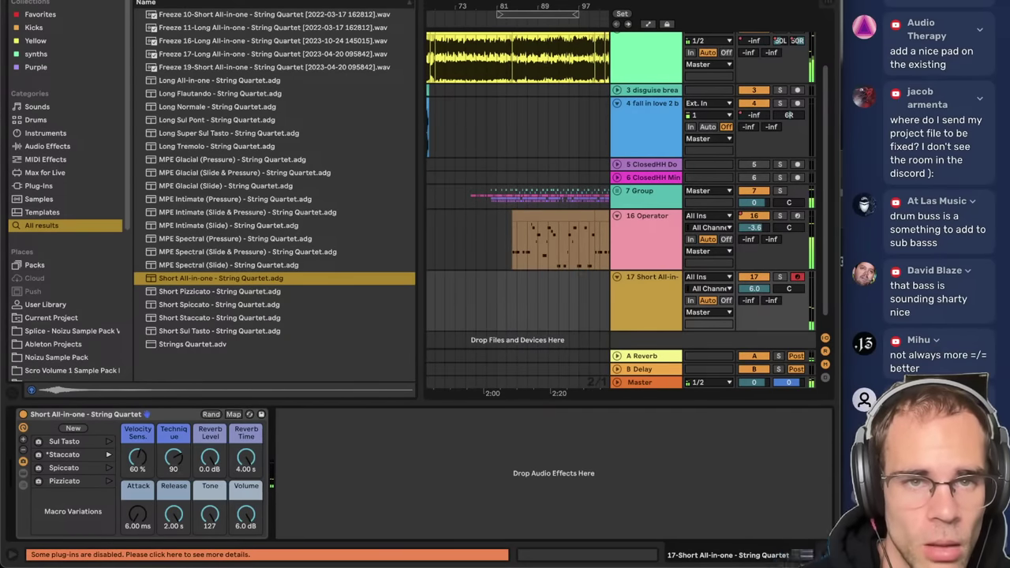
{"action": "key", "text": "F9"}
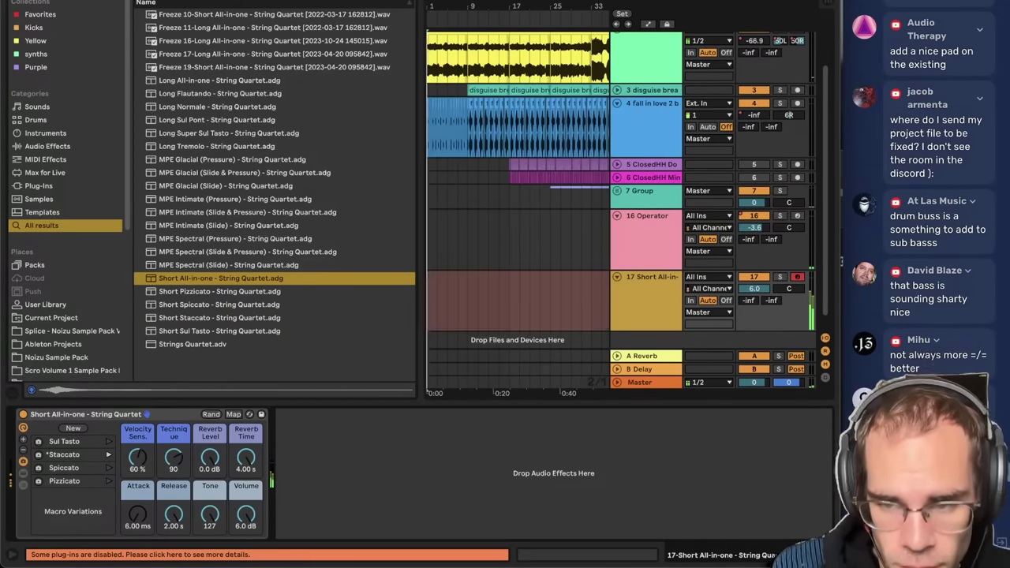
{"action": "left_click", "coordinate": [414, 1]}
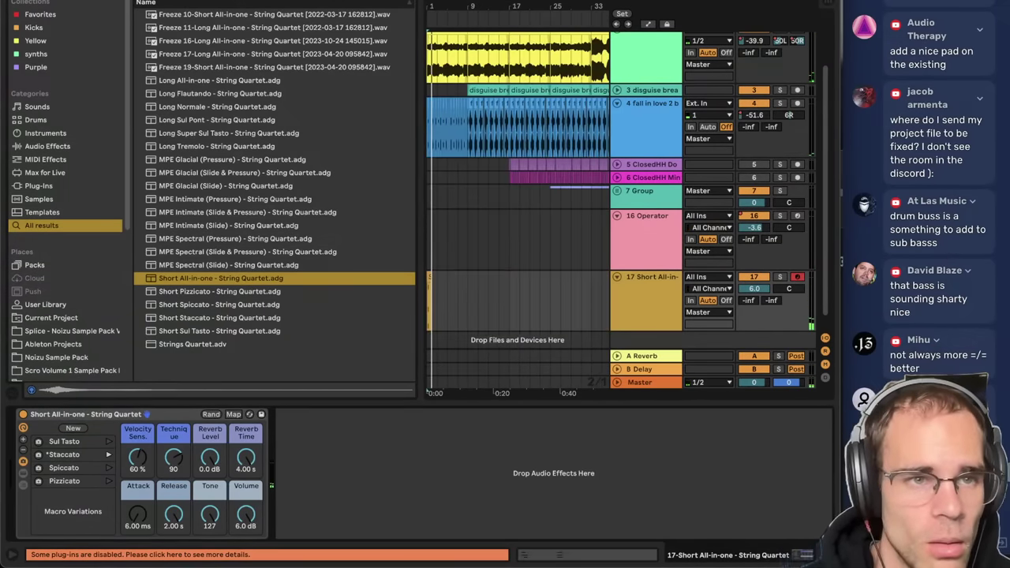
- Record a string quartet part on track 17 from bar 84 to about bar 100, alongside the Operator bass
{"action": "key", "text": "ctrl+alt+b"}
{"action": "key", "text": "space"}
{"action": "left_click", "coordinate": [305, 302]}
{"action": "key", "text": "space"}
{"action": "key", "text": "space"}
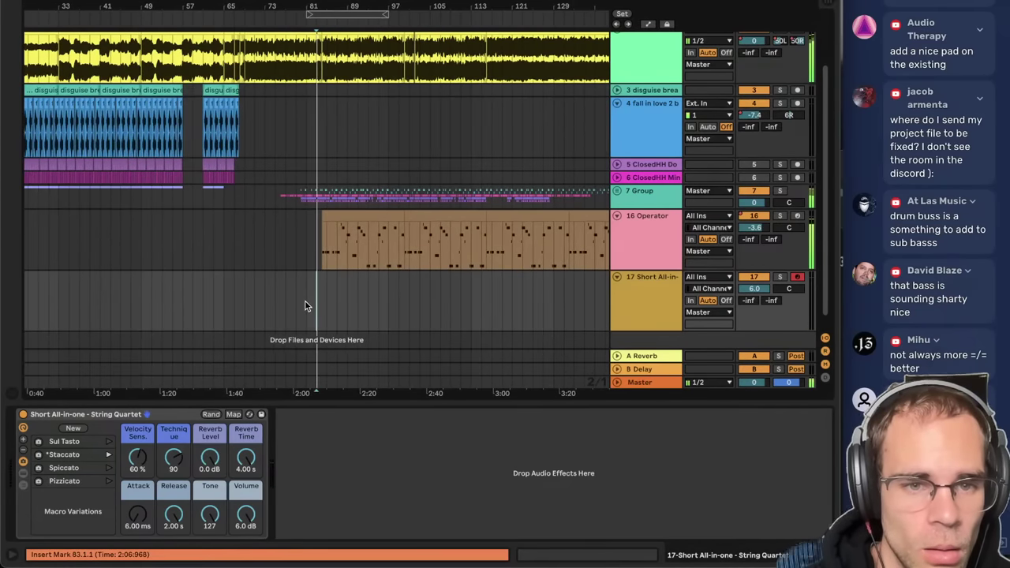
{"action": "key", "text": "plus"}
{"action": "key", "text": "plus"}
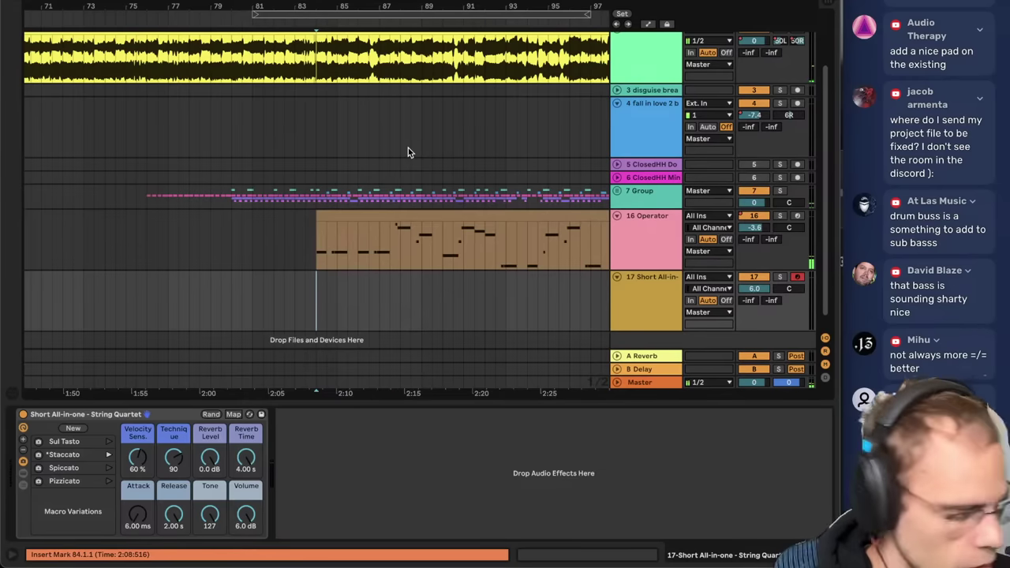
{"action": "key", "text": "F9"}
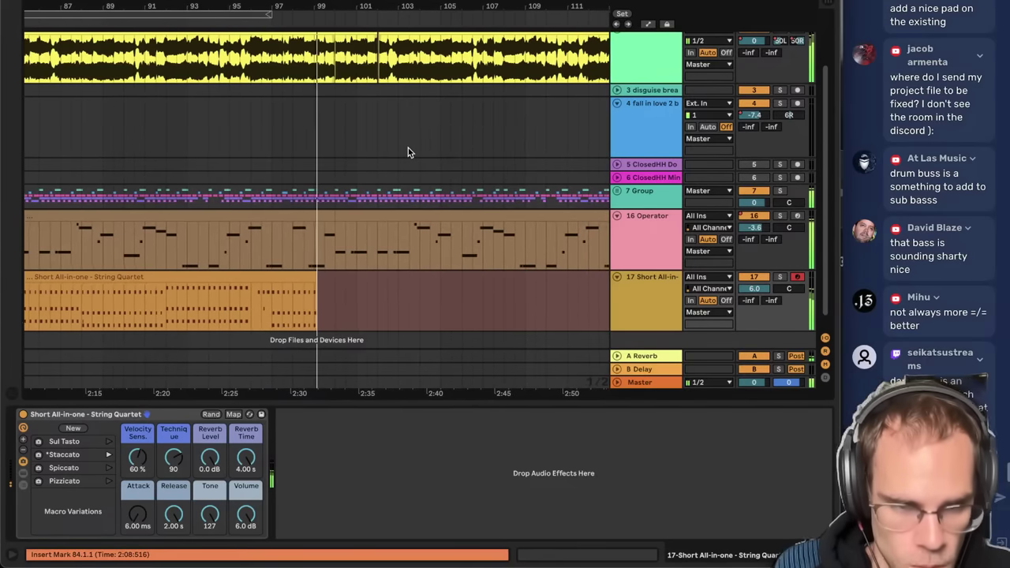
{"action": "key", "text": "space"}
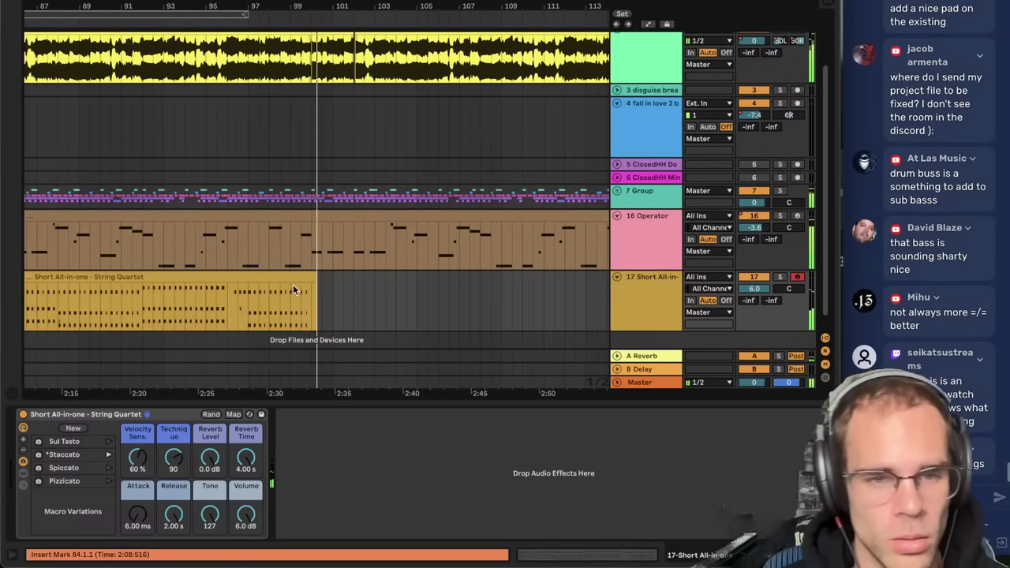
- Open the recorded string quartet clip and transpose all its notes down one octave
{"action": "key", "text": "space"}
{"action": "left_click", "coordinate": [403, 274]}
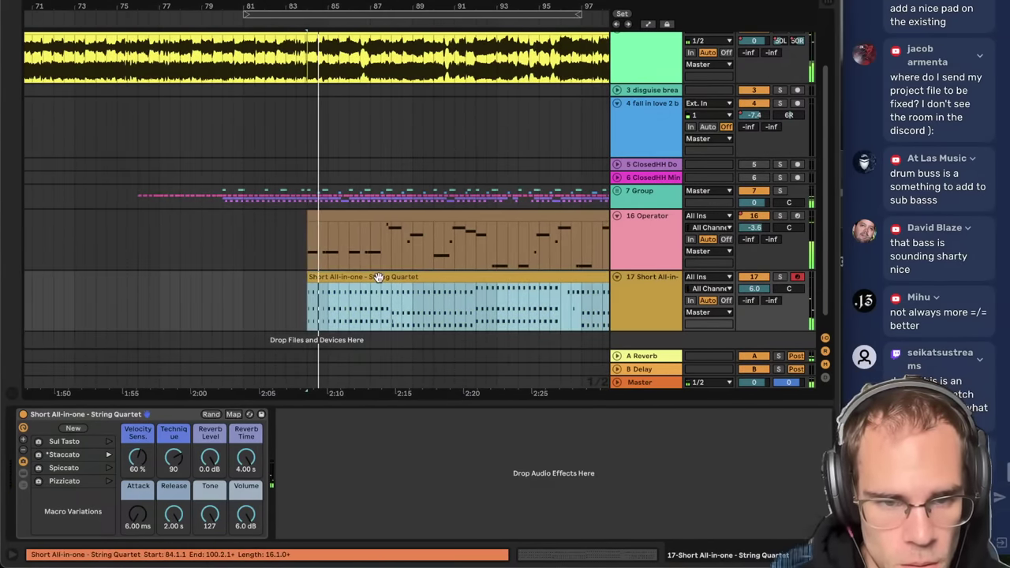
{"action": "double_click", "coordinate": [379, 277]}
{"action": "key", "text": "ctrl+a"}
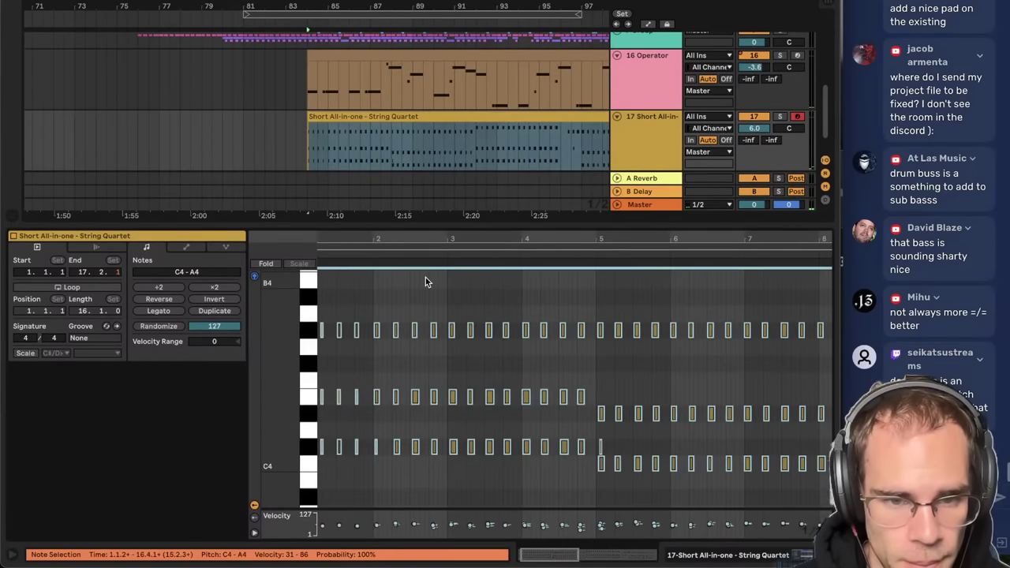
{"action": "left_click", "coordinate": [417, 280]}
{"action": "key", "text": "space"}
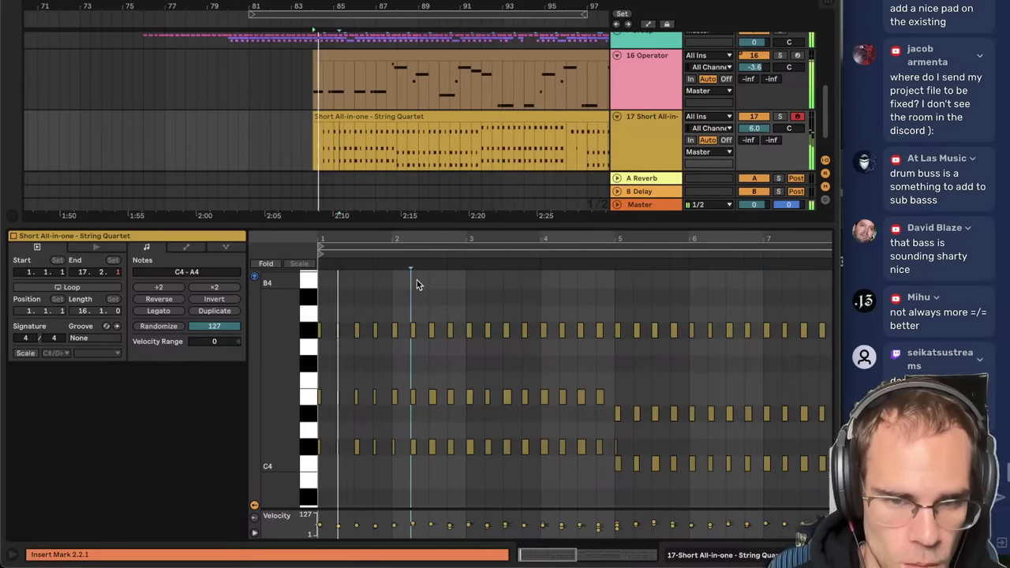
{"action": "key", "text": "ctrl+a"}
{"action": "key", "text": "shift+Down"}
- Delete the stray C#3 note at the start of bar 5 in the string quartet clip
{"action": "left_click", "coordinate": [478, 327]}
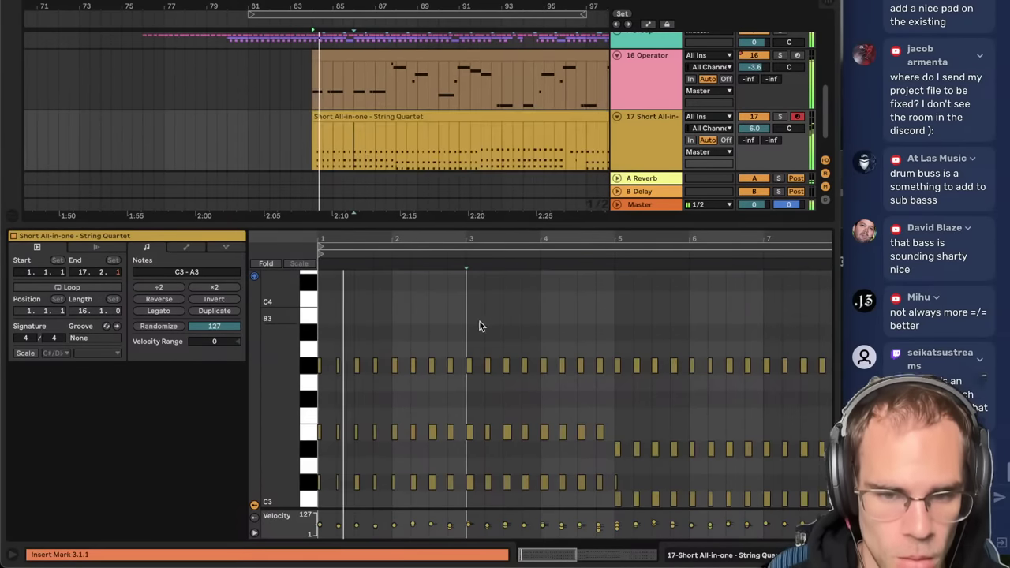
{"action": "left_click", "coordinate": [616, 481]}
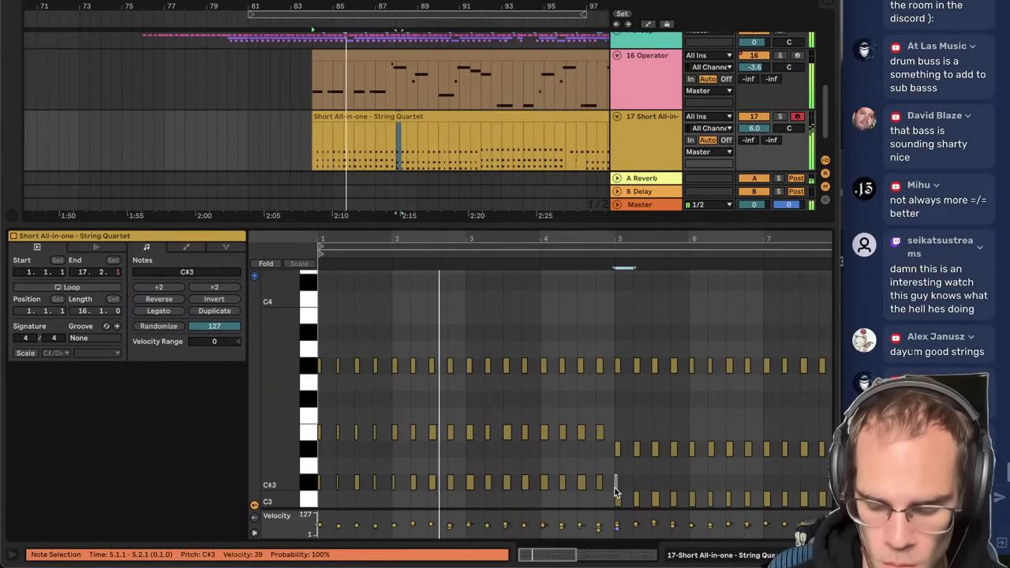
{"action": "key", "text": "Delete"}
- Search the browser for "ott" and load the OTT.adv preset after the string quartet instrument
{"action": "left_click", "coordinate": [706, 556]}
{"action": "left_click", "coordinate": [665, 296]}
{"action": "key", "text": "ctrl+f"}
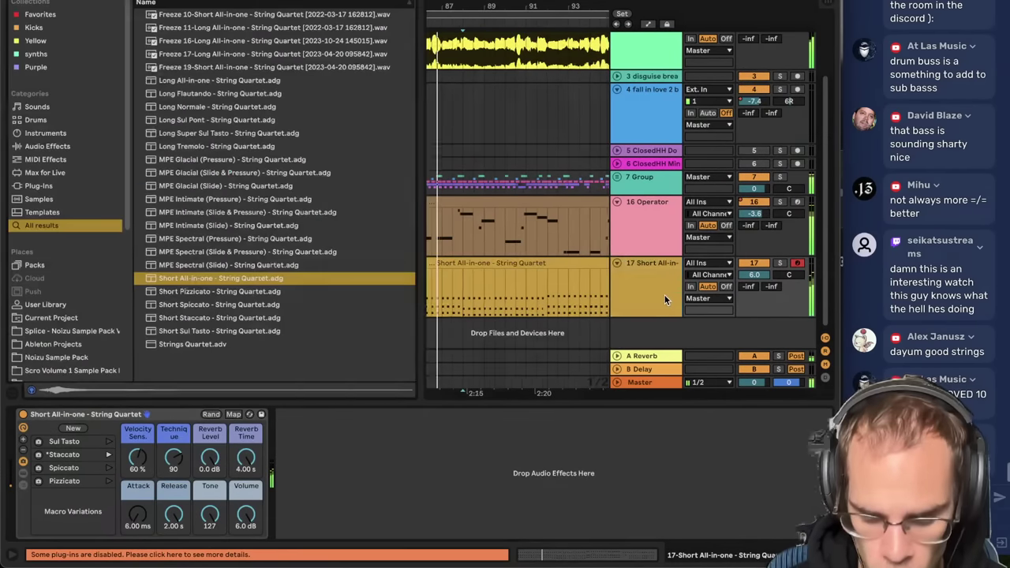
{"action": "type", "text": "ott"}
{"action": "double_click", "coordinate": [191, 55]}
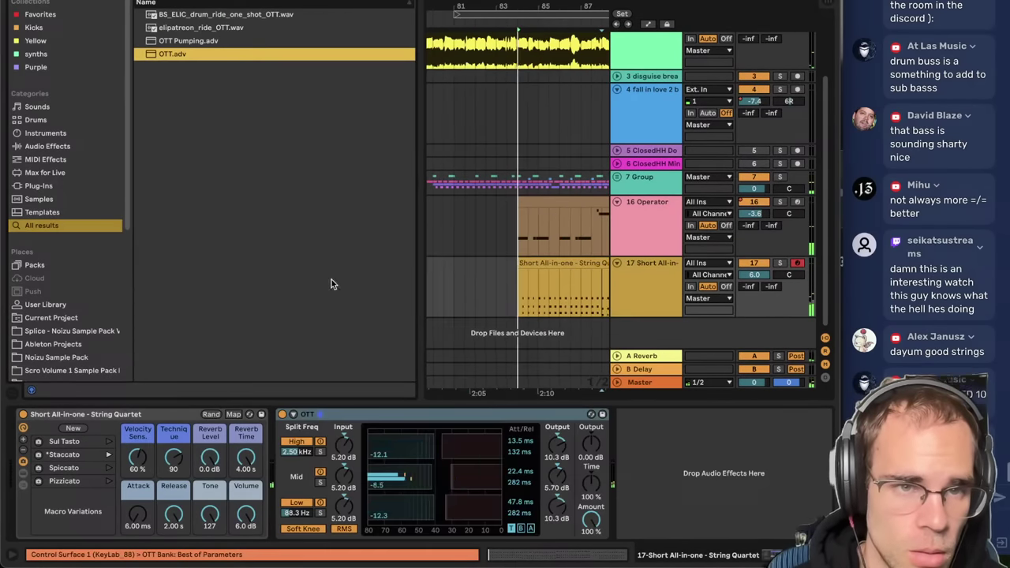
- Set OTT's Amount to 35 %, its low band output to -24.0 dB and its Time to 264 %
{"action": "left_click", "coordinate": [592, 528]}
{"action": "left_click_drag", "start_coordinate": [557, 510], "coordinate": [591, 467]}
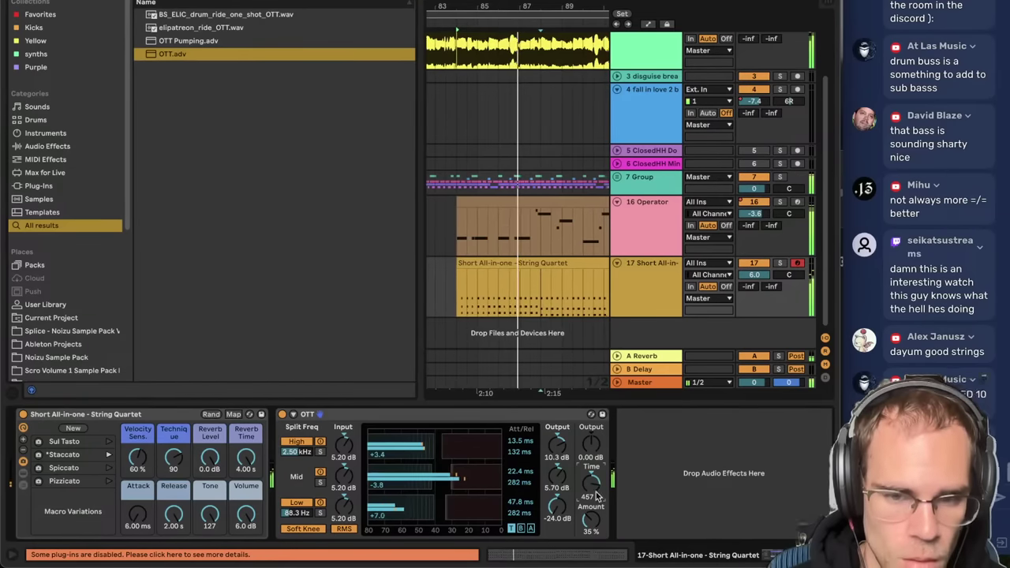
{"action": "key", "text": "ctrl+alt+b"}
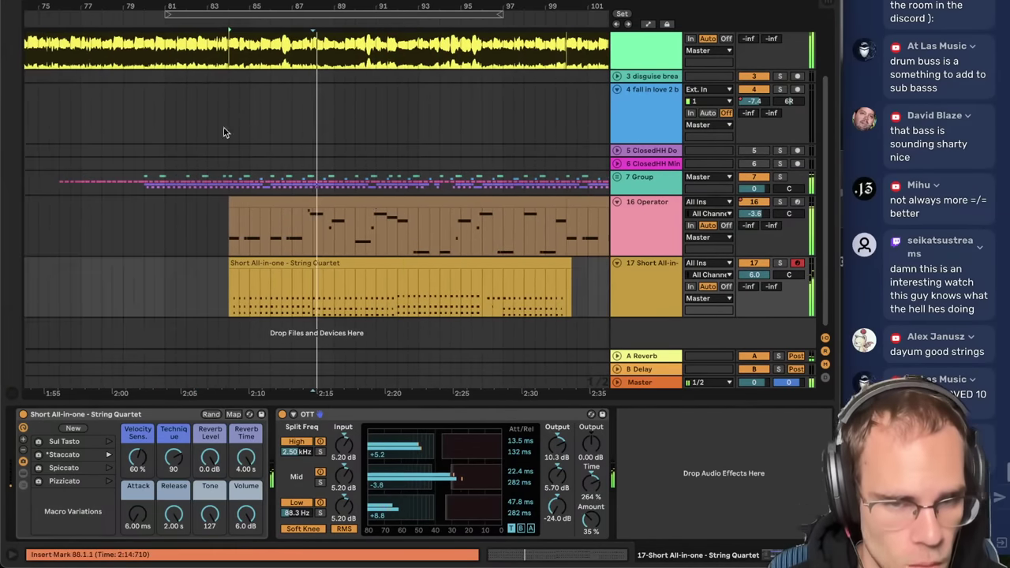
- Lower the string quartet track's volume to 4.4 dB during playback
{"action": "left_click", "coordinate": [408, 261]}
{"action": "left_click", "coordinate": [766, 278]}
{"action": "left_click", "coordinate": [676, 288]}
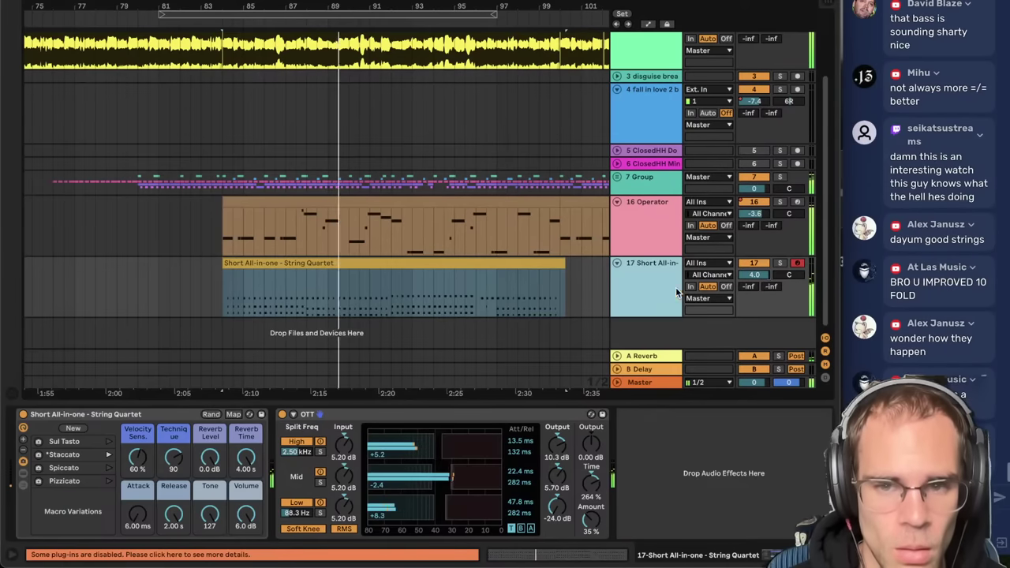
{"action": "left_click_drag", "start_coordinate": [756, 275], "coordinate": [756, 280]}
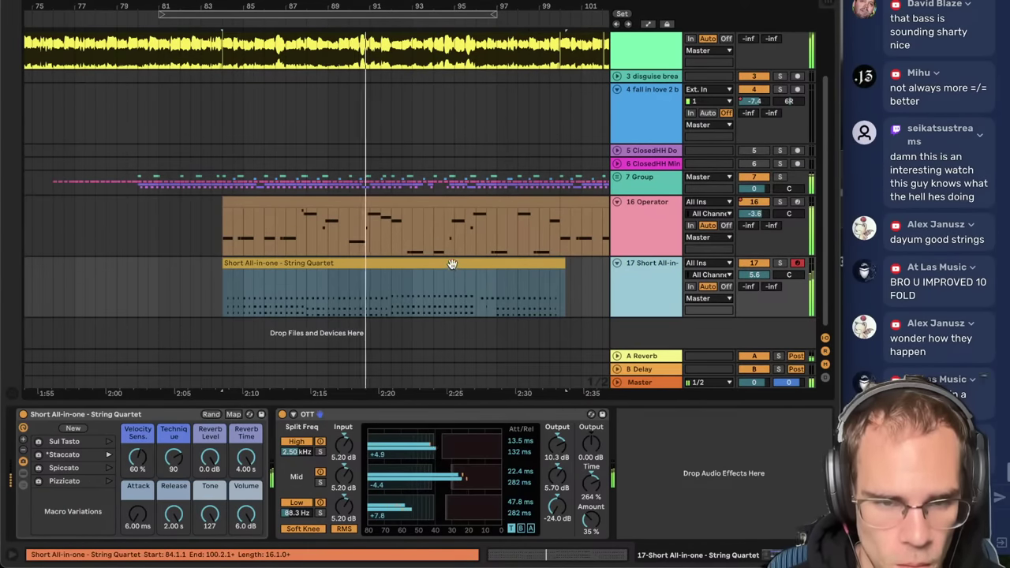
{"action": "left_click", "coordinate": [451, 264]}
{"action": "left_click", "coordinate": [745, 277]}
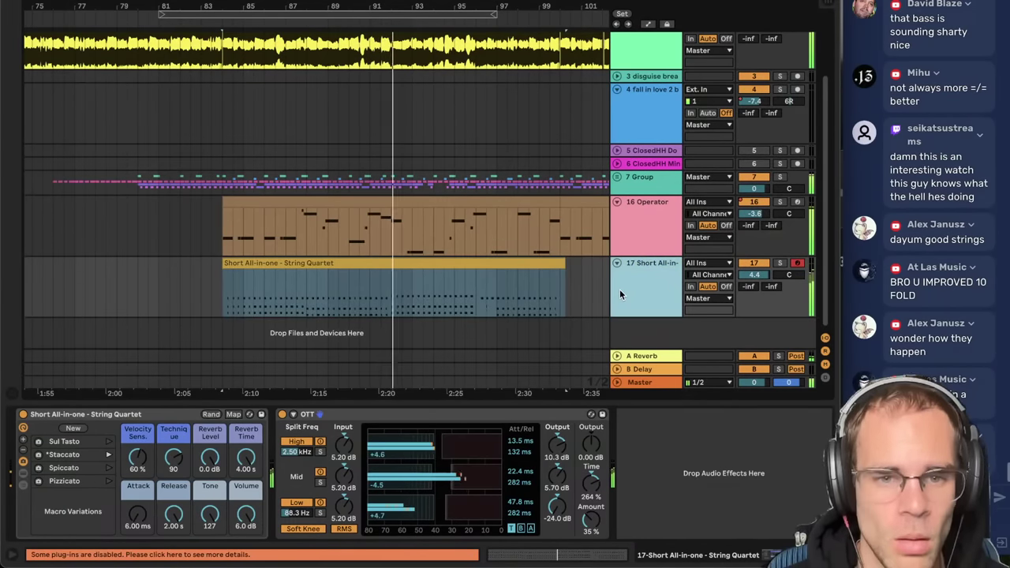
- Open the string quartet clip's notes and copy the chord at the start of bar 14 to the start of bar 13
{"action": "left_click", "coordinate": [476, 274]}
{"action": "double_click", "coordinate": [474, 269]}
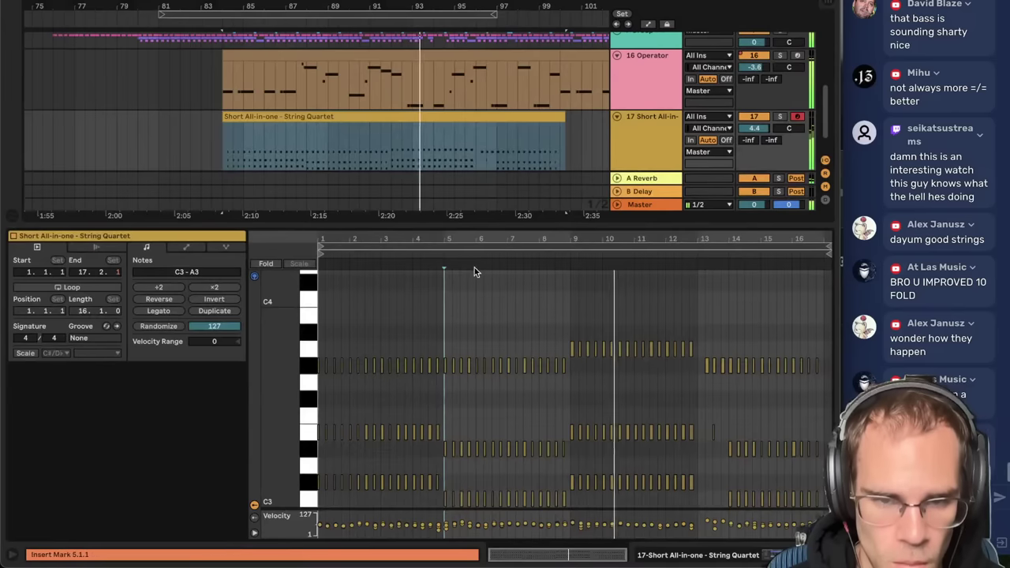
{"action": "left_click", "coordinate": [717, 357]}
{"action": "left_click_drag", "start_coordinate": [744, 235], "coordinate": [744, 257]}
{"action": "scroll", "coordinate": [638, 353], "scroll_direction": "right", "scroll_amount": 5}
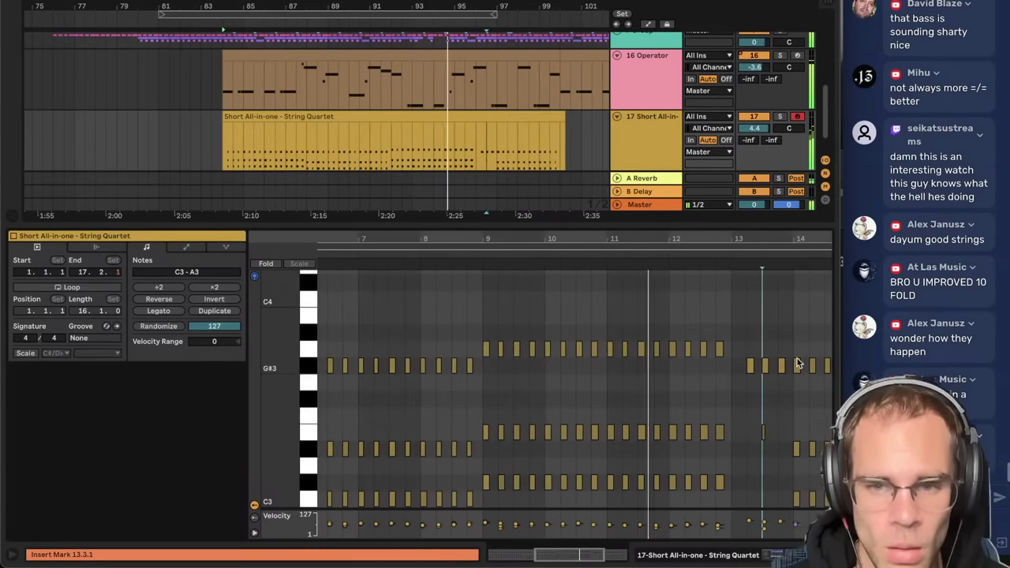
{"action": "left_click_drag", "start_coordinate": [637, 349], "coordinate": [641, 512]}
{"action": "key", "text": "space"}
{"action": "left_click", "coordinate": [572, 358]}
{"action": "key", "text": "super+v"}
{"action": "key", "text": "super+d"}
{"action": "key", "text": "super+d"}
{"action": "key", "text": "super+d"}
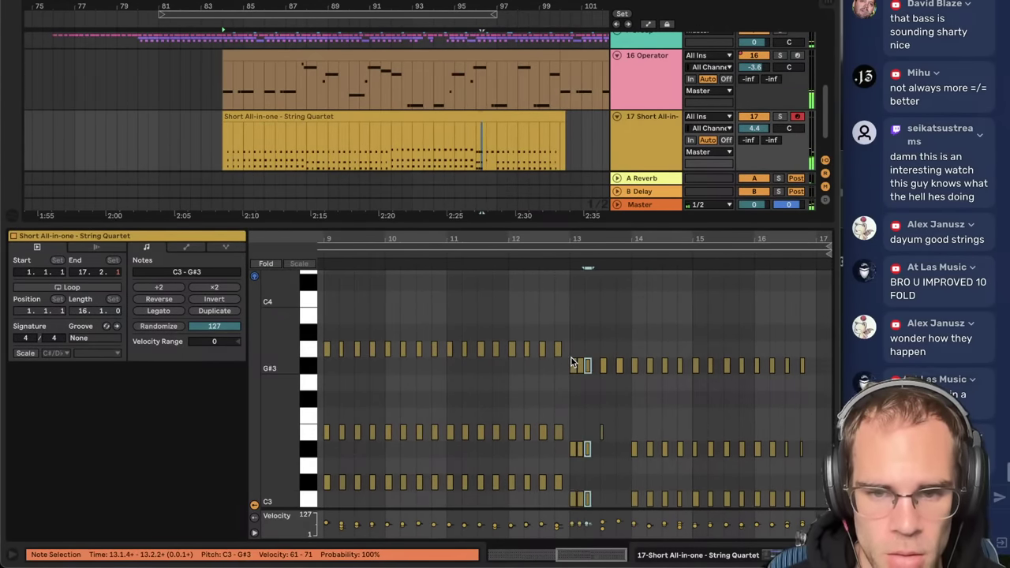
{"action": "key", "text": "super+z"}
{"action": "key", "text": "super+z"}
{"action": "key", "text": "super+z"}
- Fill bar 13 by duplicating the pasted chord onto each remaining beat, and remove the stray short E3 note in that bar
{"action": "left_click_drag", "start_coordinate": [579, 355], "coordinate": [579, 507]}
{"action": "key", "text": "space"}
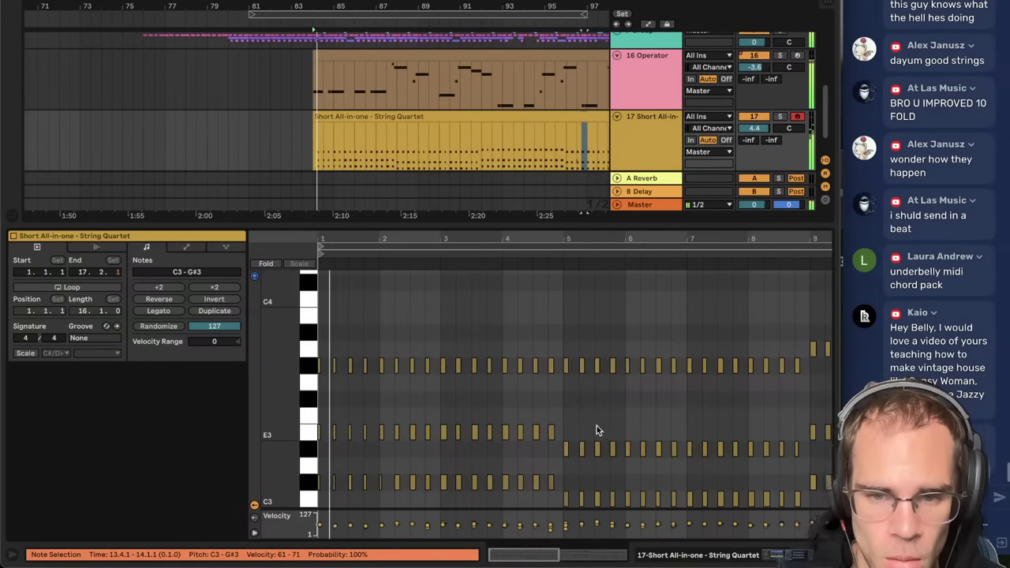
{"action": "left_click", "coordinate": [293, 264]}
{"action": "left_click", "coordinate": [700, 431]}
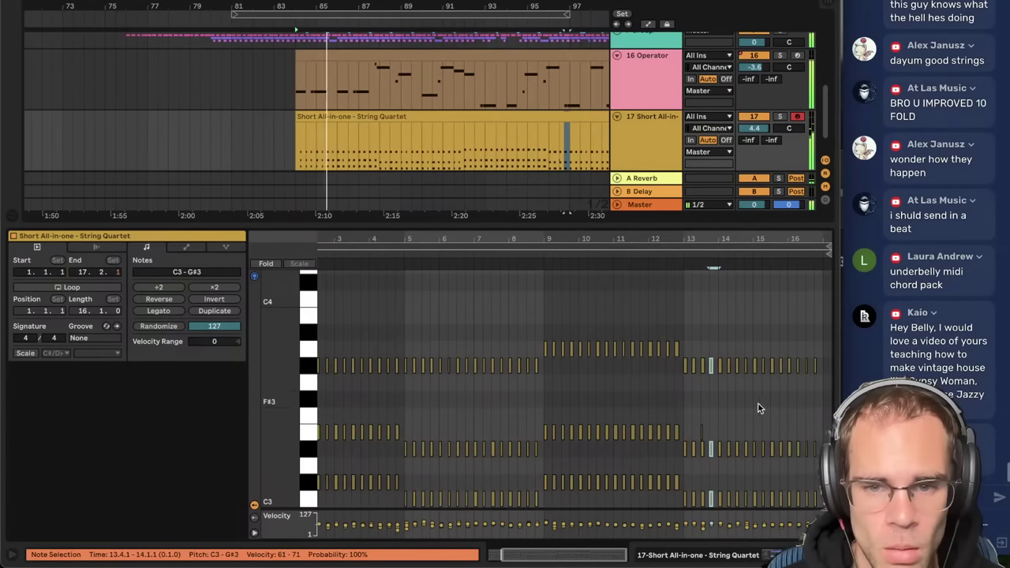
{"action": "left_click", "coordinate": [707, 392]}
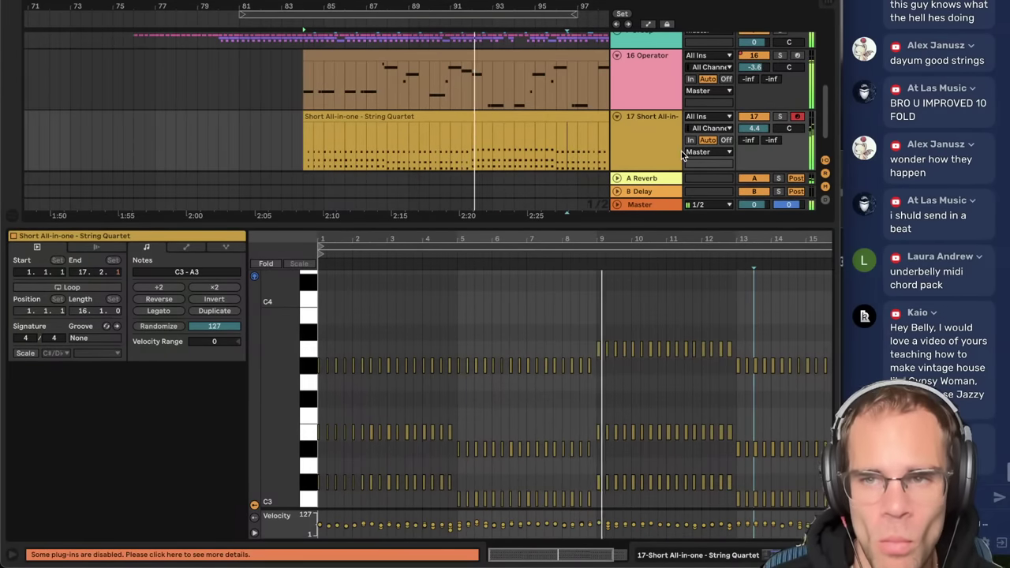
- Set the string quartet track's volume to 6.0 dB
{"action": "left_click", "coordinate": [657, 148]}
{"action": "left_click_drag", "start_coordinate": [748, 128], "coordinate": [749, 111]}
{"action": "left_click", "coordinate": [665, 131]}
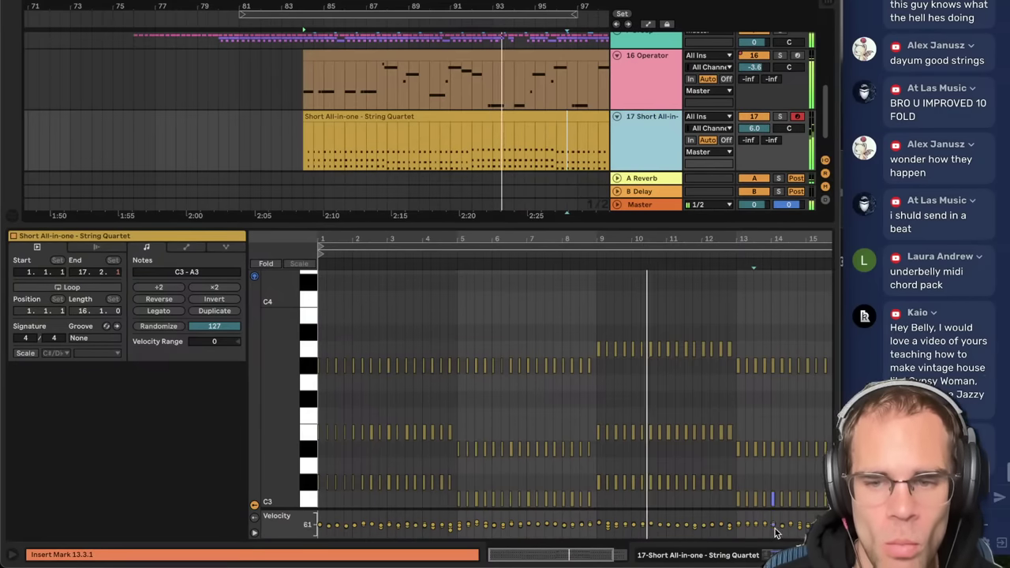
- Trim the end of the string quartet clip to bar 100 and set the arrangement loop around the clip
{"action": "left_click", "coordinate": [825, 555]}
{"action": "left_click", "coordinate": [533, 346]}
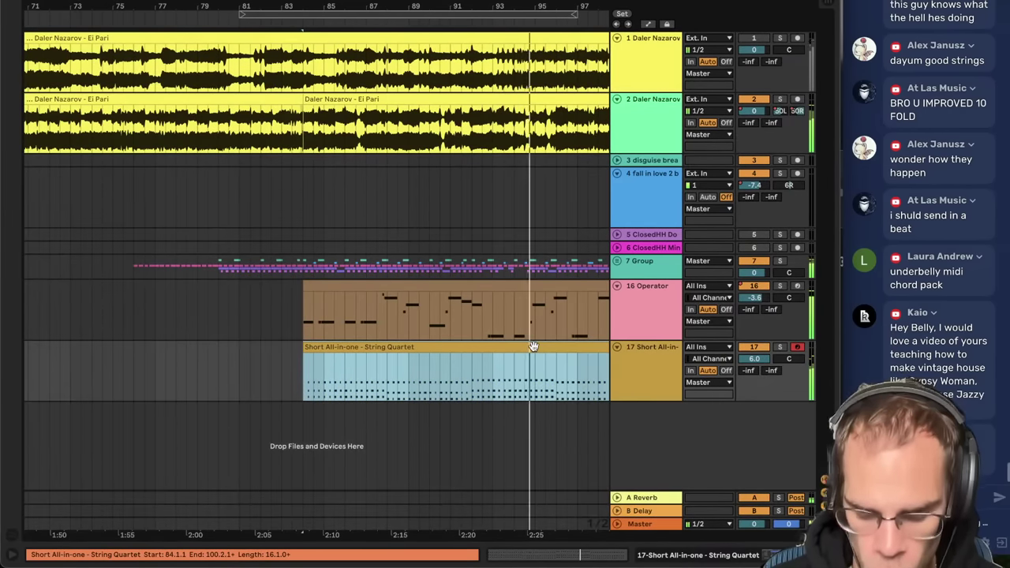
{"action": "key", "text": "minus"}
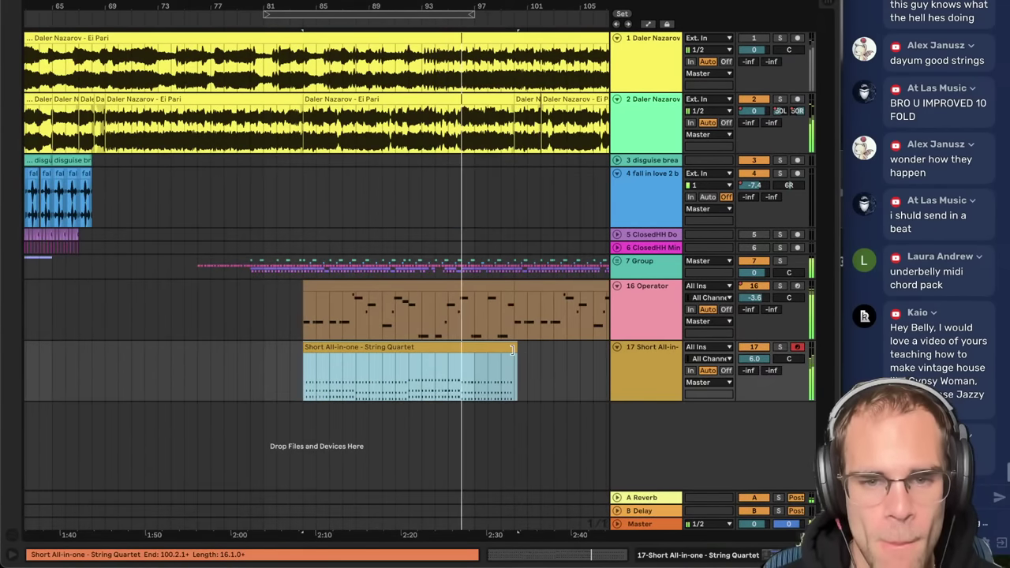
{"action": "left_click_drag", "start_coordinate": [518, 352], "coordinate": [513, 356]}
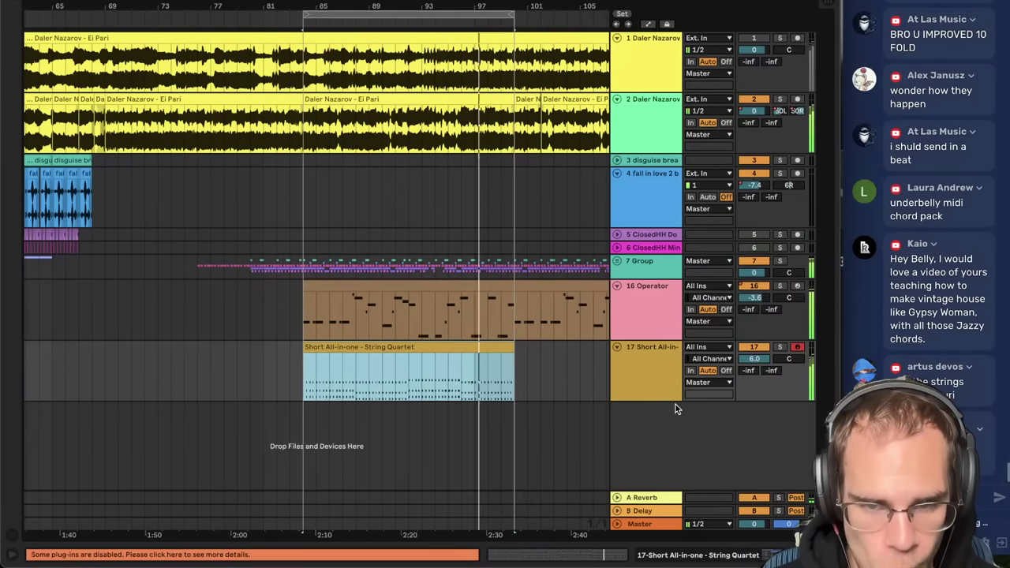
- Insert a new MIDI track below the string quartet track and browse the library for guitar instrument racks (adg)
{"action": "key", "text": "ctrl+shift+t"}
{"action": "left_click", "coordinate": [631, 434]}
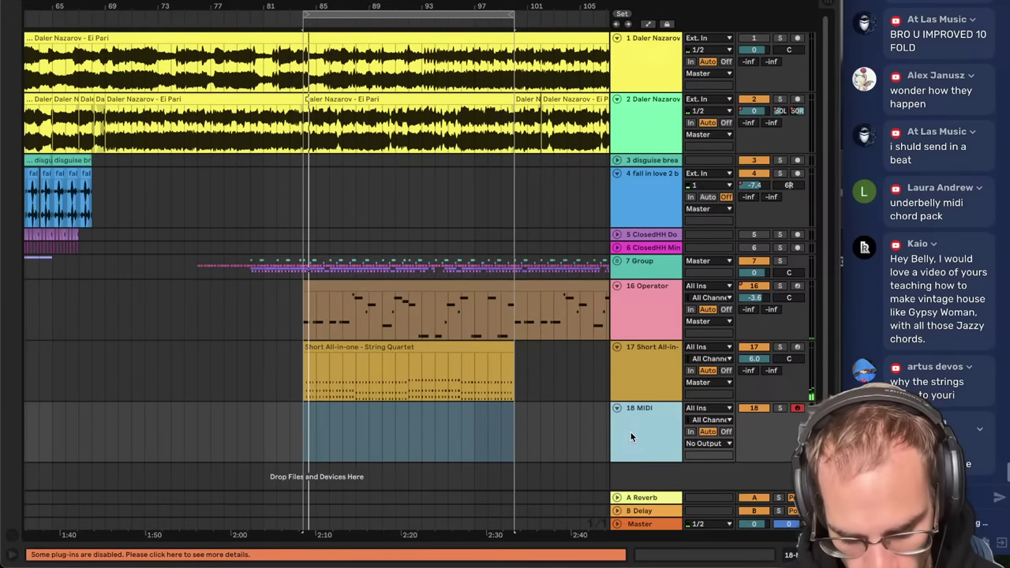
{"action": "key", "text": "ctrl+alt+b"}
{"action": "key", "text": "ctrl+f"}
{"action": "type", "text": "guitara"}
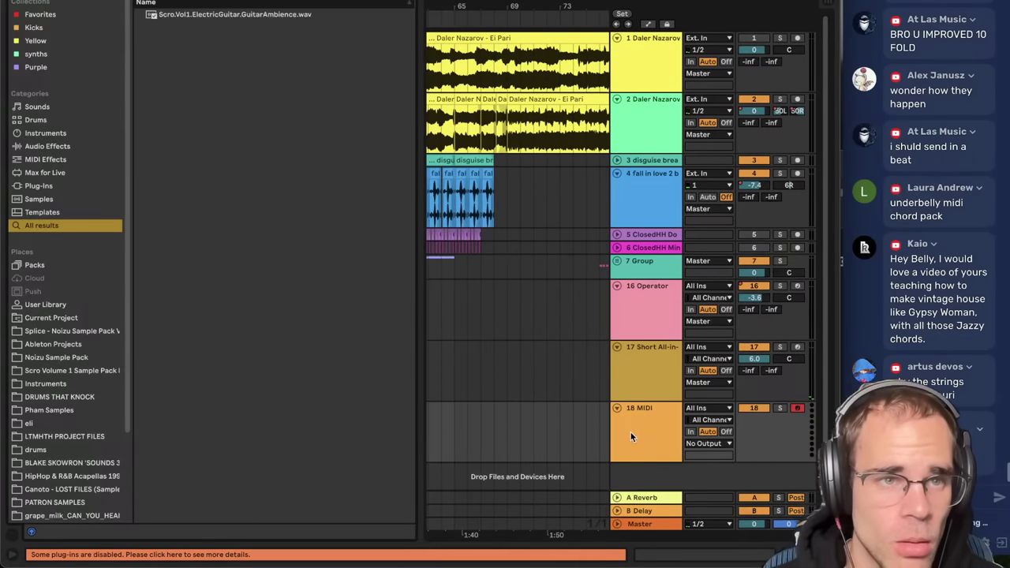
{"action": "key", "text": "BackSpace"}
{"action": "type", "text": "adg"}
{"action": "scroll", "coordinate": [269, 94], "scroll_direction": "down", "scroll_amount": 2}
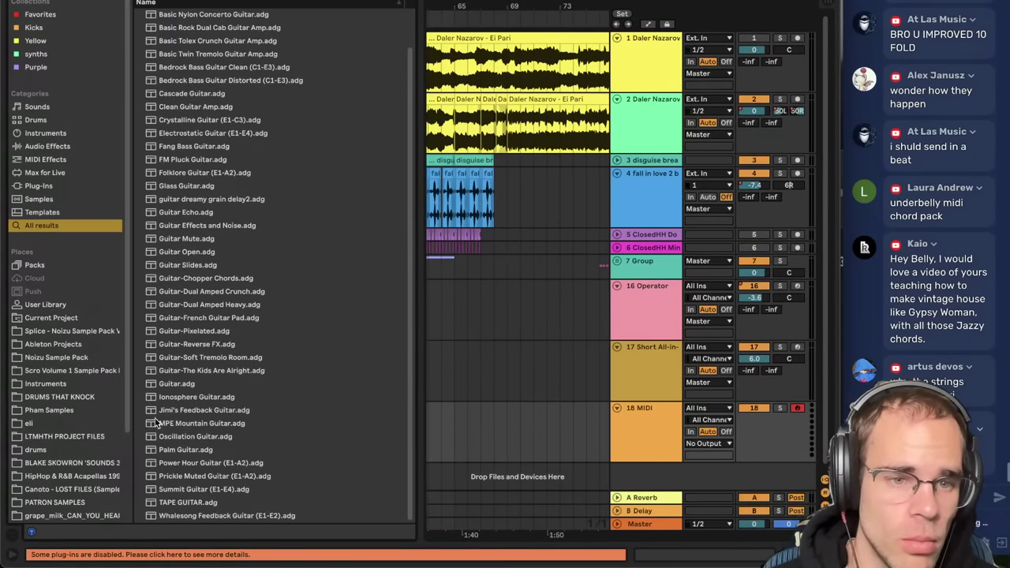
{"action": "left_click", "coordinate": [647, 432]}
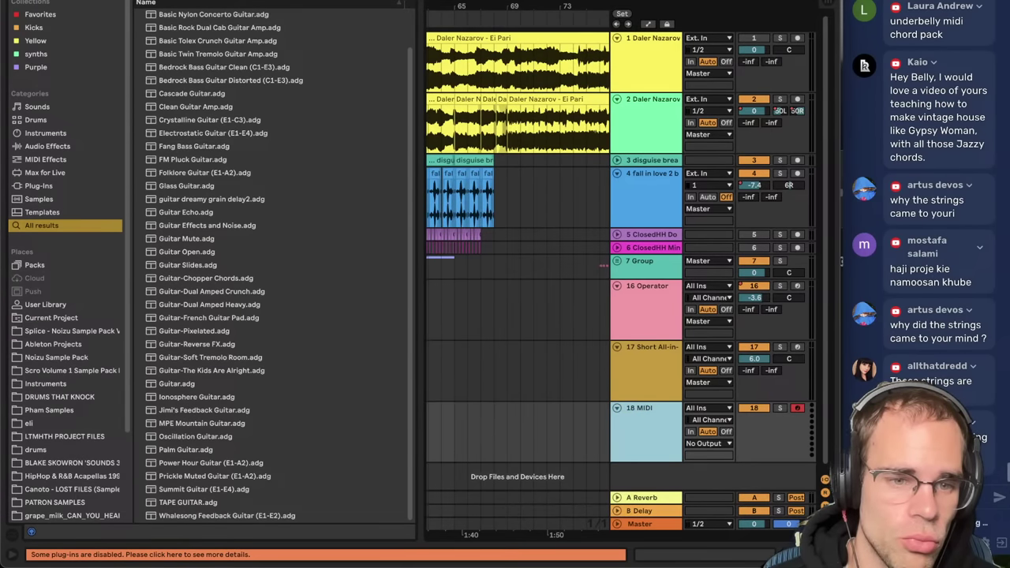
- Replace the browser search with "chillguit" and load CHILLGUIT.adg onto the new MIDI track
{"action": "left_click", "coordinate": [404, 0]}
{"action": "scroll", "coordinate": [87, 372], "scroll_direction": "down", "scroll_amount": 3}
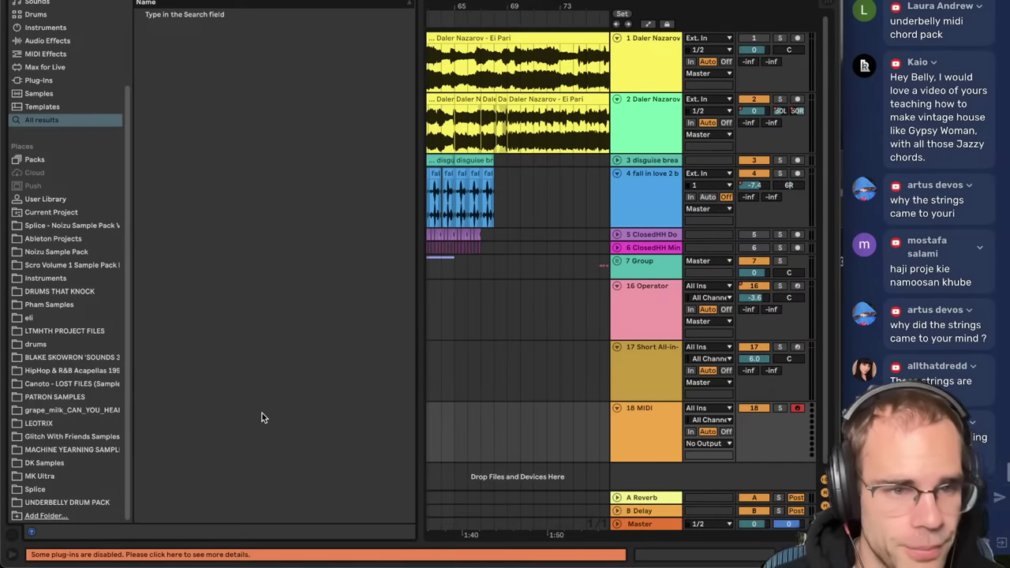
{"action": "key", "text": "super+f"}
{"action": "type", "text": "b"}
{"action": "key", "text": "BackSpace"}
{"action": "key", "text": "BackSpace"}
{"action": "key", "text": "BackSpace"}
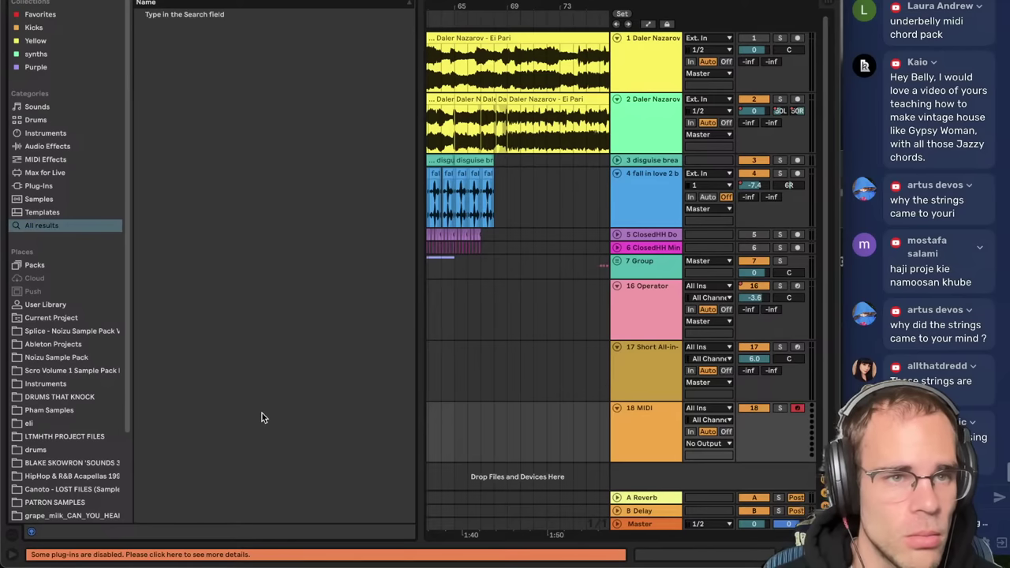
{"action": "type", "text": "chillguit"}
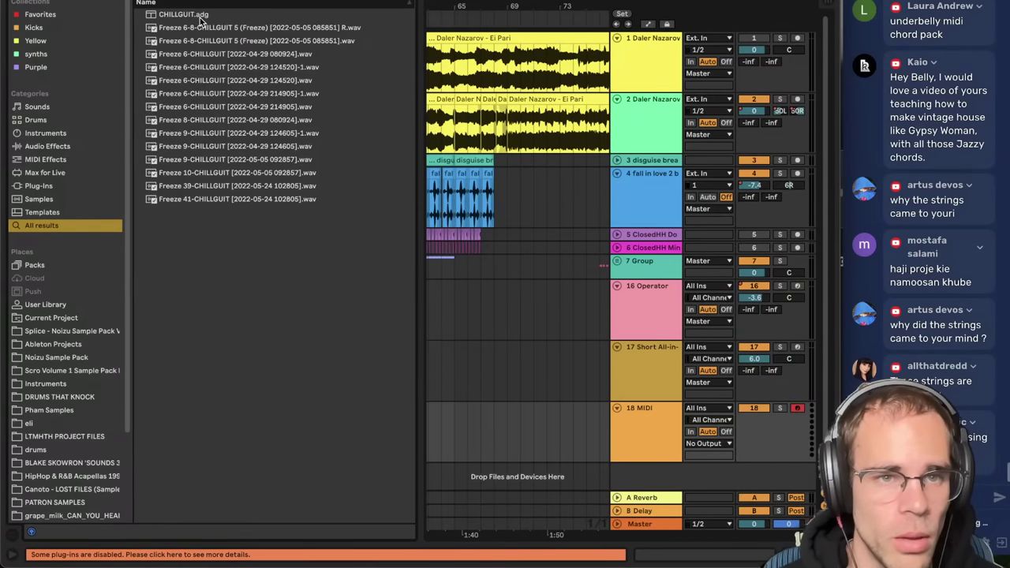
{"action": "left_click", "coordinate": [199, 17]}
{"action": "key", "text": "Return"}
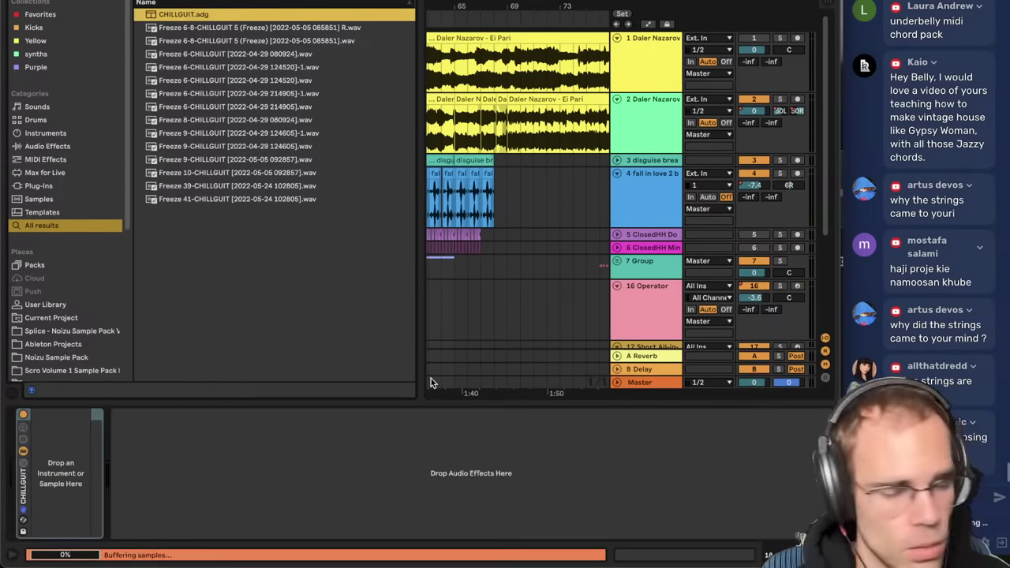
{"action": "left_click", "coordinate": [76, 46]}
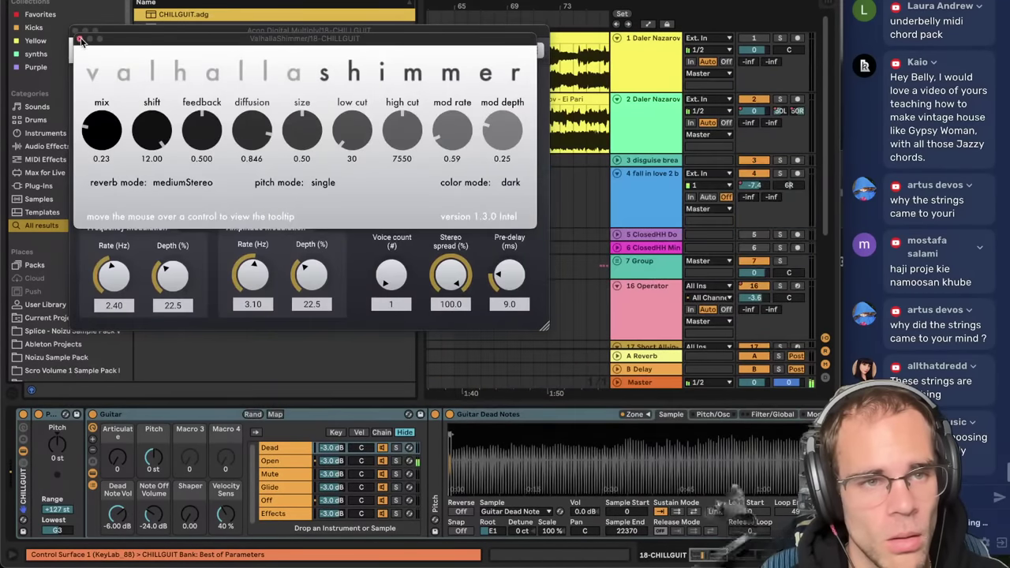
- Close the open plug-in windows and the browser, and play the loop from bar 84 with the CHILLGUIT track selected
{"action": "left_click", "coordinate": [75, 38]}
{"action": "left_click", "coordinate": [74, 31]}
{"action": "left_click", "coordinate": [12, 3]}
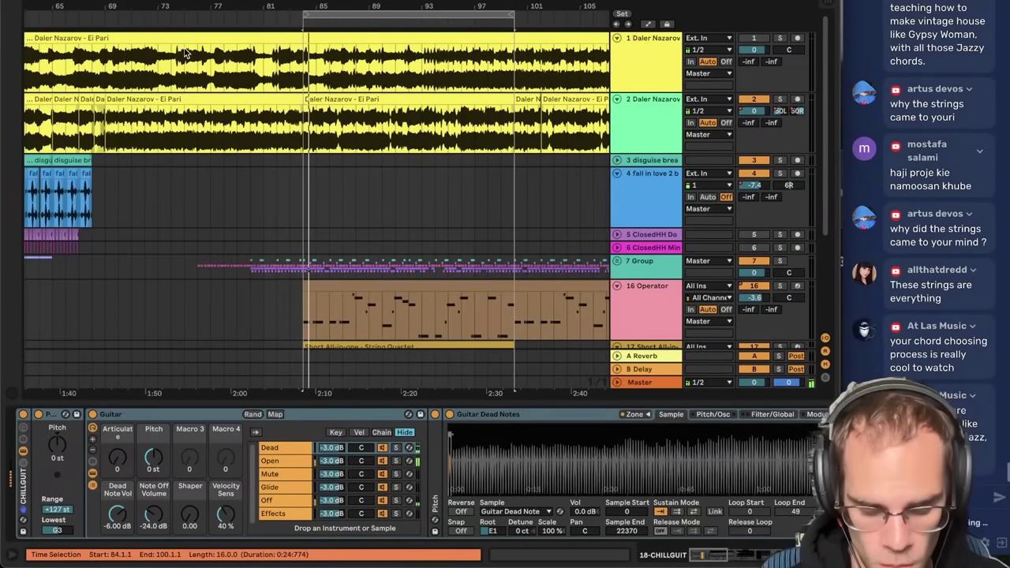
{"action": "key", "text": "space"}
{"action": "scroll", "coordinate": [483, 212], "scroll_direction": "down", "scroll_amount": 5}
{"action": "left_click", "coordinate": [668, 286]}
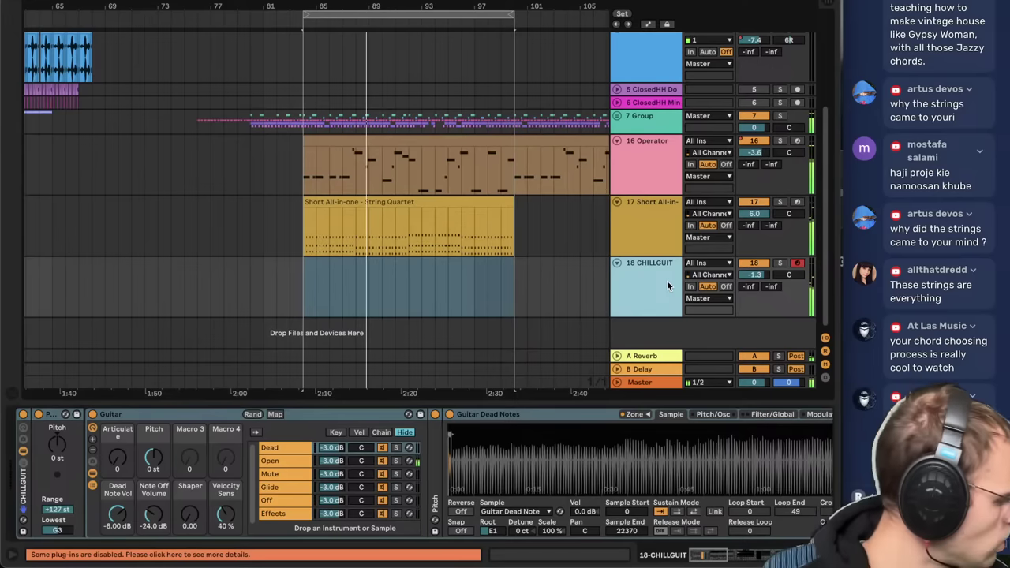
{"action": "key", "text": "space"}
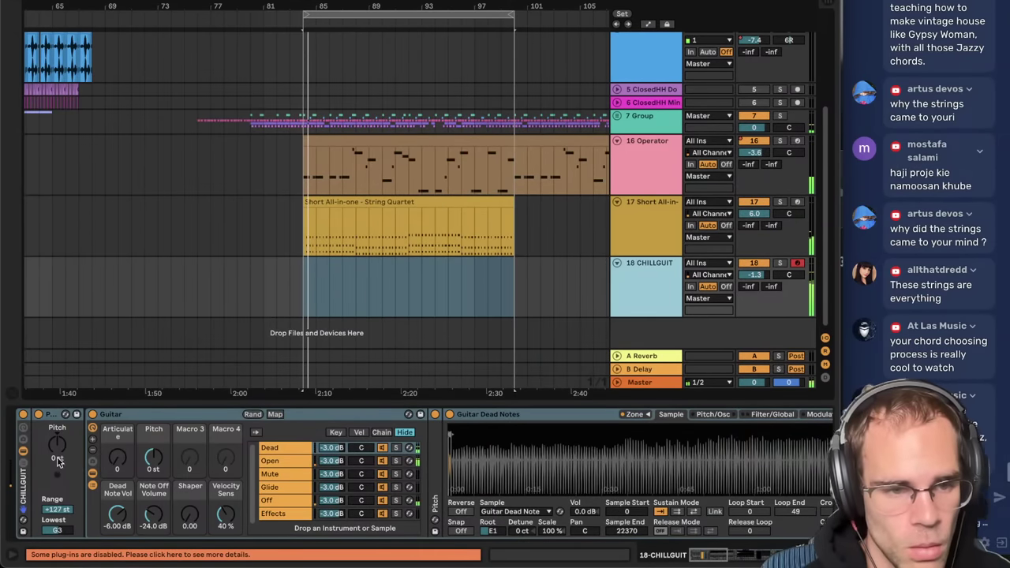
- Deactivate the Pitch device at the start of the CHILLGUIT rack and set the track's volume to -1.5 dB
{"action": "left_click", "coordinate": [41, 416]}
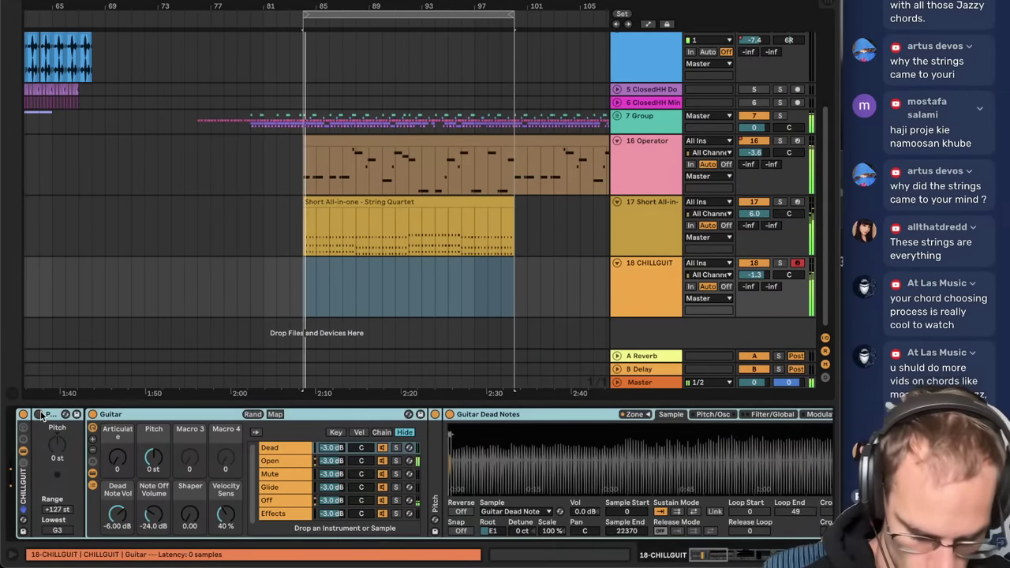
{"action": "left_click", "coordinate": [643, 279]}
{"action": "left_click_drag", "start_coordinate": [745, 273], "coordinate": [745, 274]}
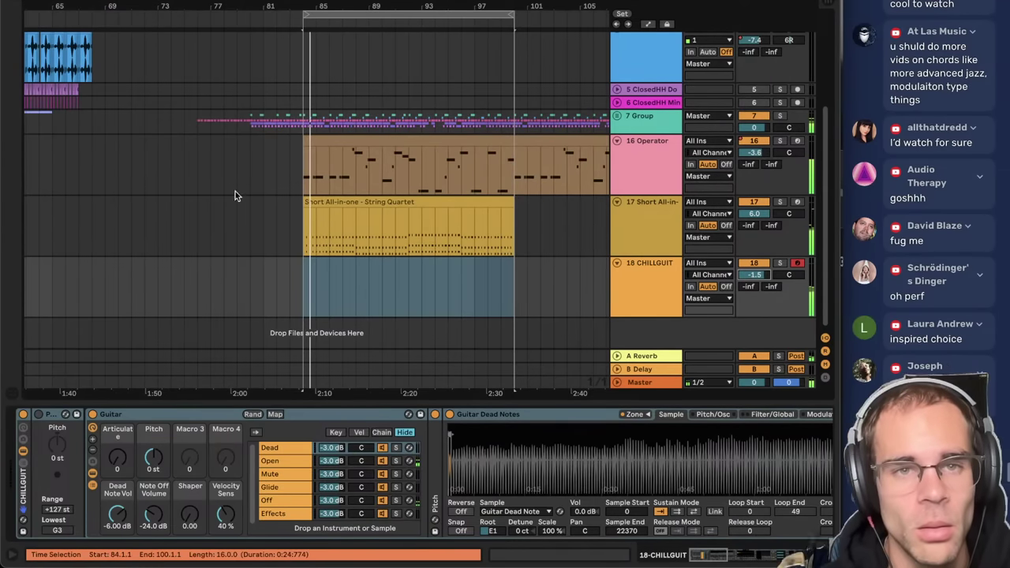
- Record a guitar MIDI part on the CHILLGUIT track across the loop from bar 84 to bar 100
{"action": "key", "text": "space"}
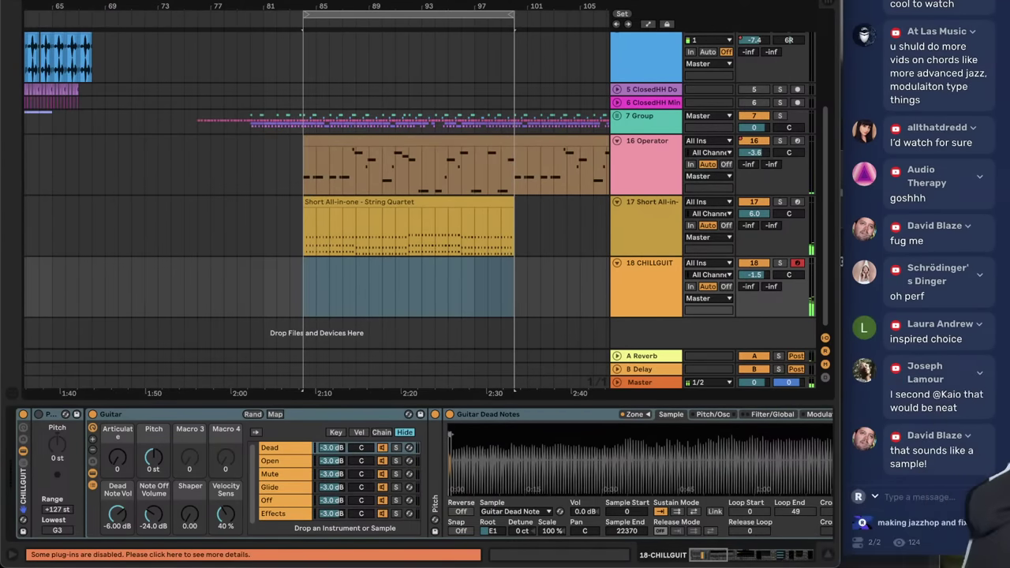
{"action": "key", "text": "F9"}
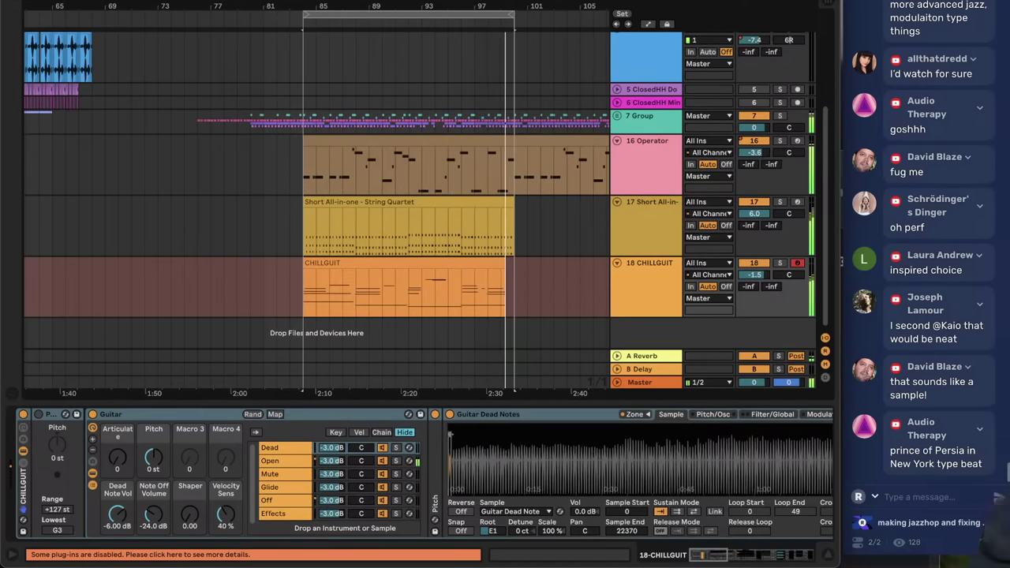
{"action": "key", "text": "F9"}
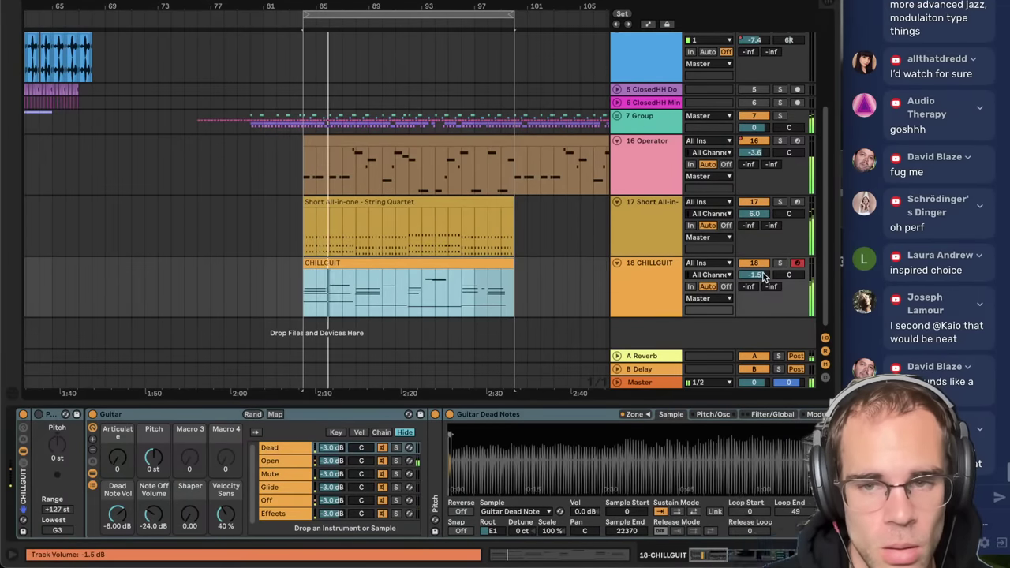
- Set the CHILLGUIT track's volume to 0.2 dB and insert an Echo device between OTT and ValhallaShimmer
{"action": "left_click", "coordinate": [665, 287]}
{"action": "left_click_drag", "start_coordinate": [755, 275], "coordinate": [754, 273]}
{"action": "left_click_drag", "start_coordinate": [745, 555], "coordinate": [781, 556]}
{"action": "scroll", "coordinate": [795, 509], "scroll_direction": "right", "scroll_amount": 3}
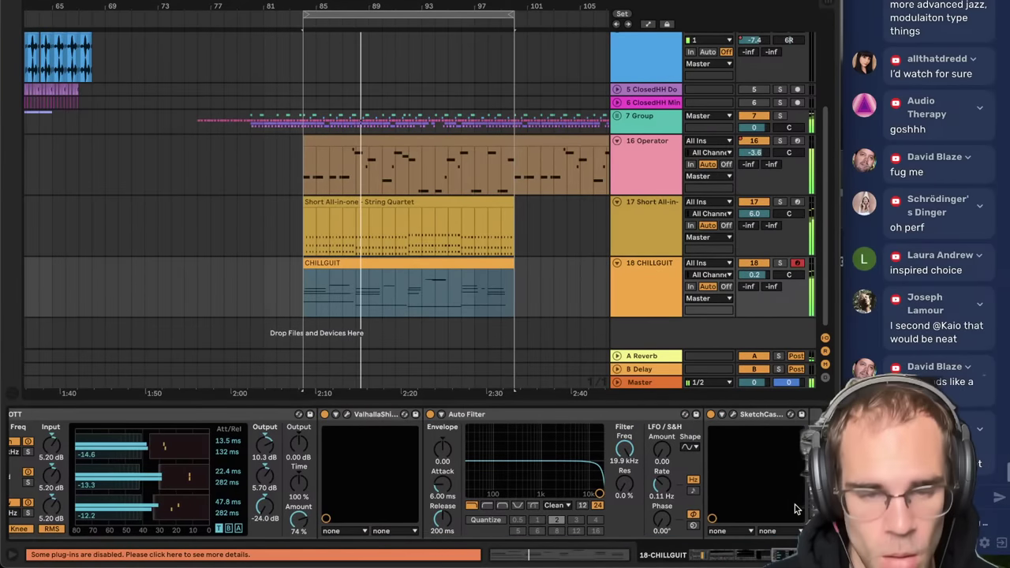
{"action": "key", "text": "ctrl+alt+b"}
{"action": "type", "text": "echo"}
{"action": "key", "text": "Down"}
{"action": "key", "text": "Return"}
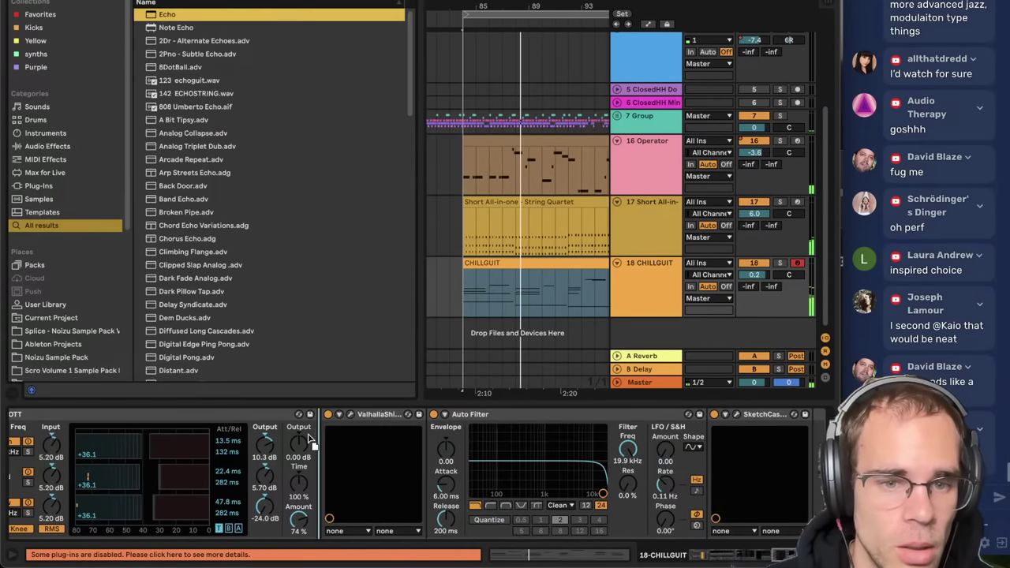
{"action": "left_click_drag", "start_coordinate": [386, 451], "coordinate": [386, 448]}
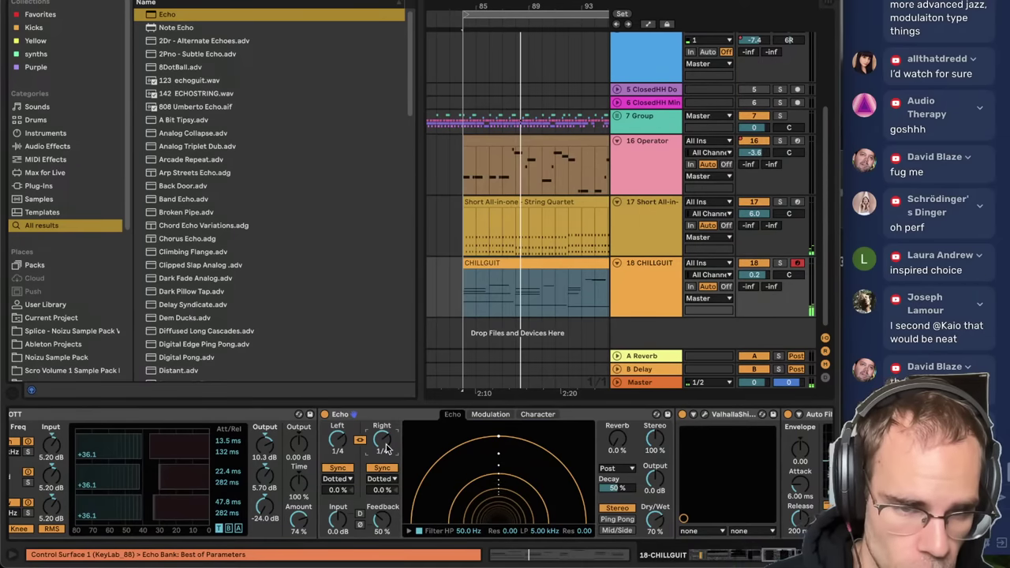
- Change the Echo's left and right synced delay times from Dotted to Notes
{"action": "left_click", "coordinate": [384, 479]}
{"action": "left_click", "coordinate": [383, 504]}
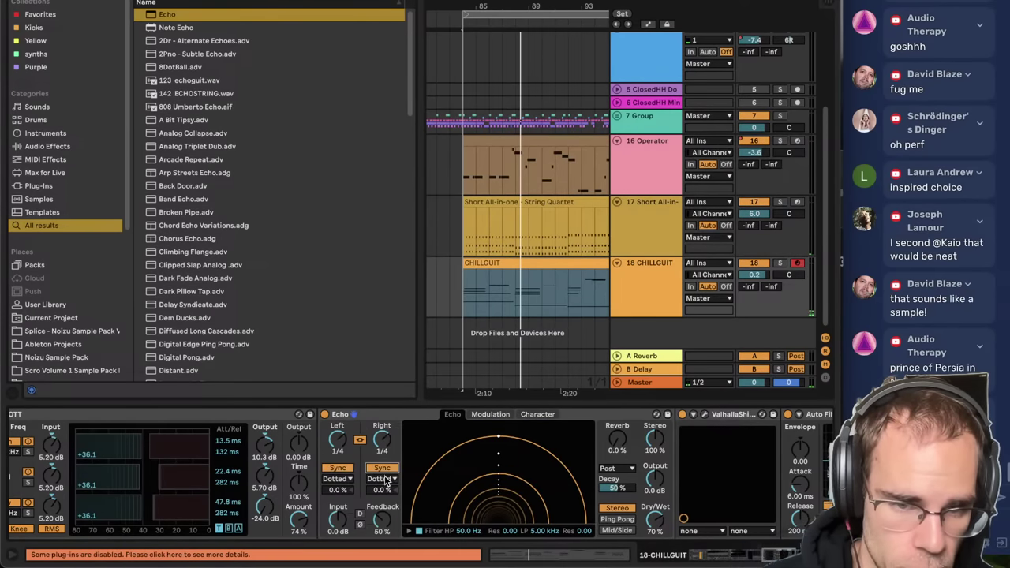
{"action": "left_click", "coordinate": [384, 479]}
{"action": "left_click", "coordinate": [384, 490]}
- Set the Echo's dry/wet to 47% and feedback to 69%, and reset its reverb to 0%
{"action": "key", "text": "space"}
{"action": "left_click_drag", "start_coordinate": [655, 521], "coordinate": [655, 539]}
{"action": "left_click_drag", "start_coordinate": [617, 451], "coordinate": [618, 436]}
{"action": "key", "text": "space"}
{"action": "key", "text": "space"}
{"action": "left_click_drag", "start_coordinate": [382, 521], "coordinate": [382, 507]}
{"action": "key", "text": "space"}
{"action": "key", "text": "space"}
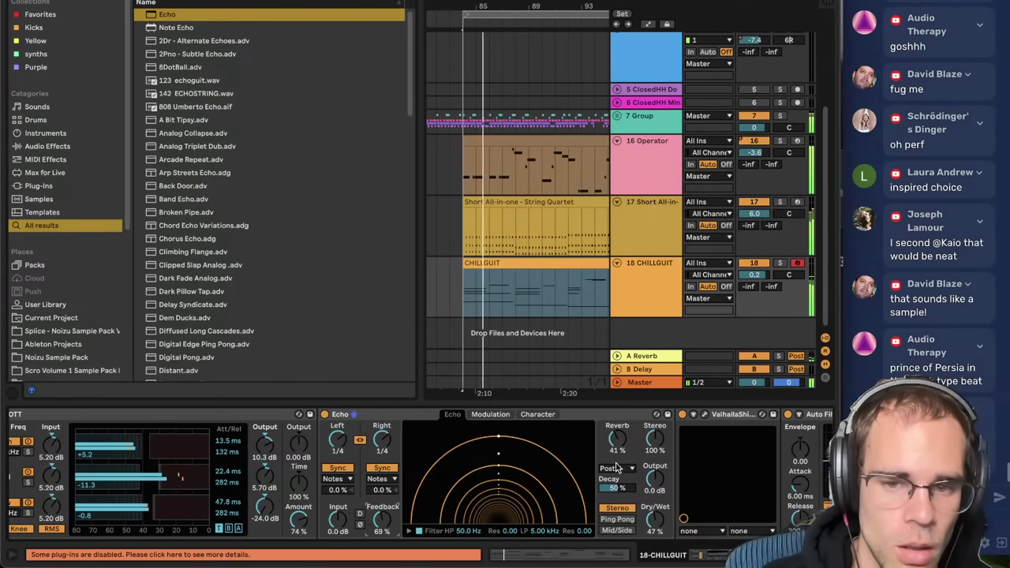
{"action": "double_click", "coordinate": [619, 451]}
- Raise the Echo's high-pass filter to 109 Hz and switch it to Ping Pong mode, closing the browser
{"action": "mouse_move", "coordinate": [436, 523]}
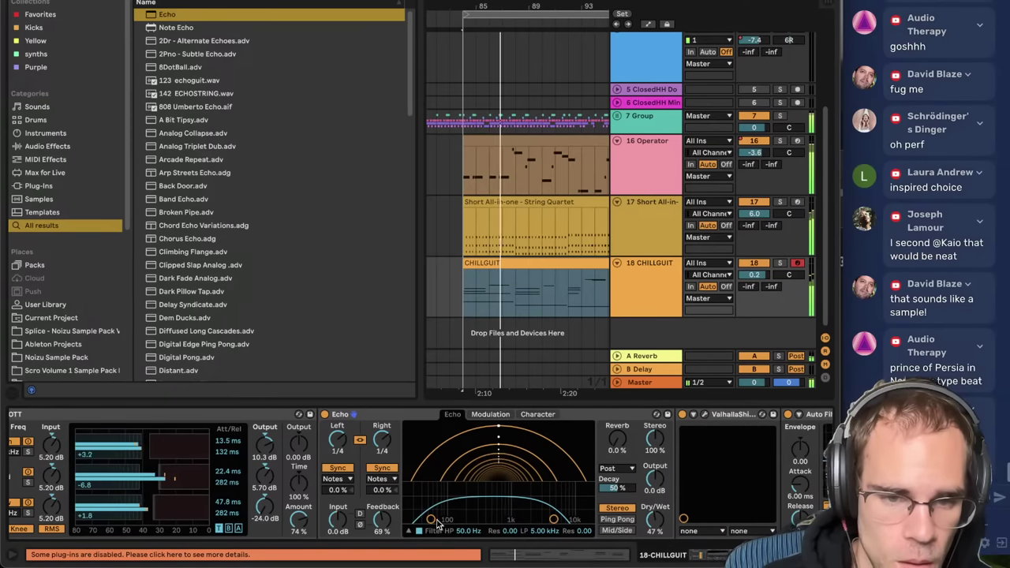
{"action": "left_click_drag", "start_coordinate": [432, 520], "coordinate": [452, 520]}
{"action": "left_click", "coordinate": [617, 519]}
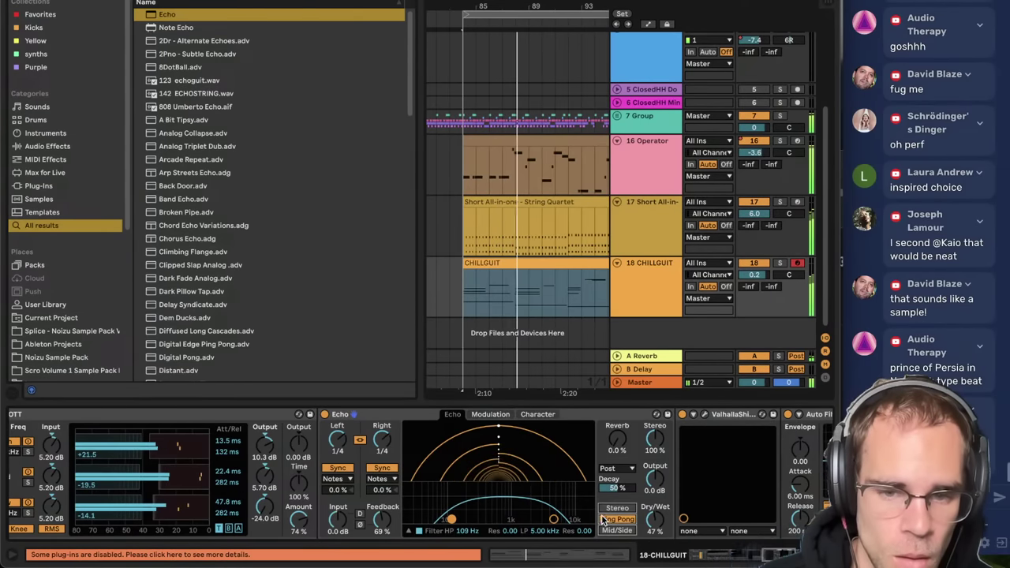
{"action": "key", "text": "ctrl+alt+b"}
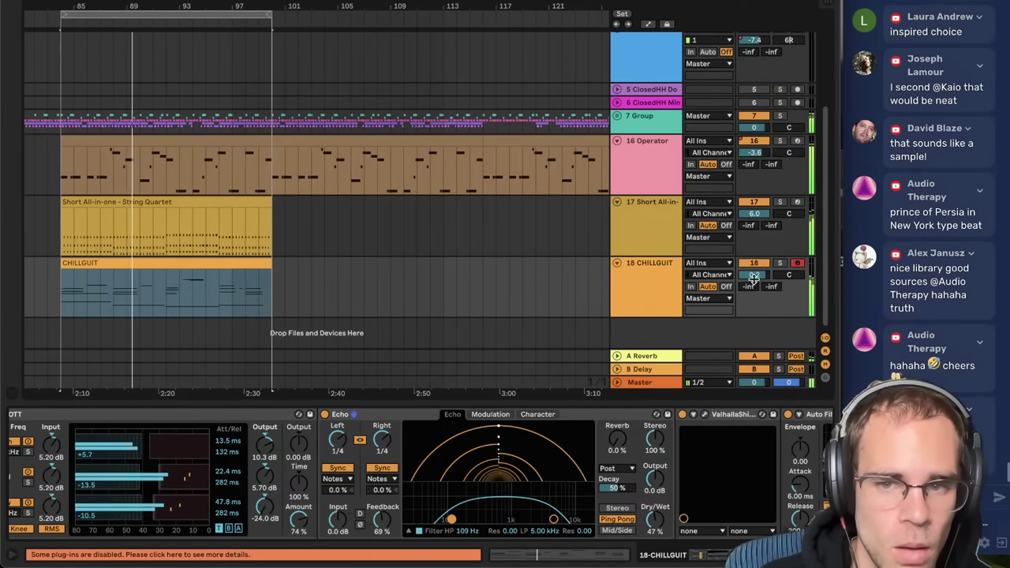
- Set the CHILLGUIT track's volume to 1.7 dB
{"action": "left_click_drag", "start_coordinate": [755, 279], "coordinate": [755, 272]}
{"action": "left_click", "coordinate": [656, 285]}
{"action": "scroll", "coordinate": [740, 482], "scroll_direction": "right", "scroll_amount": 5}
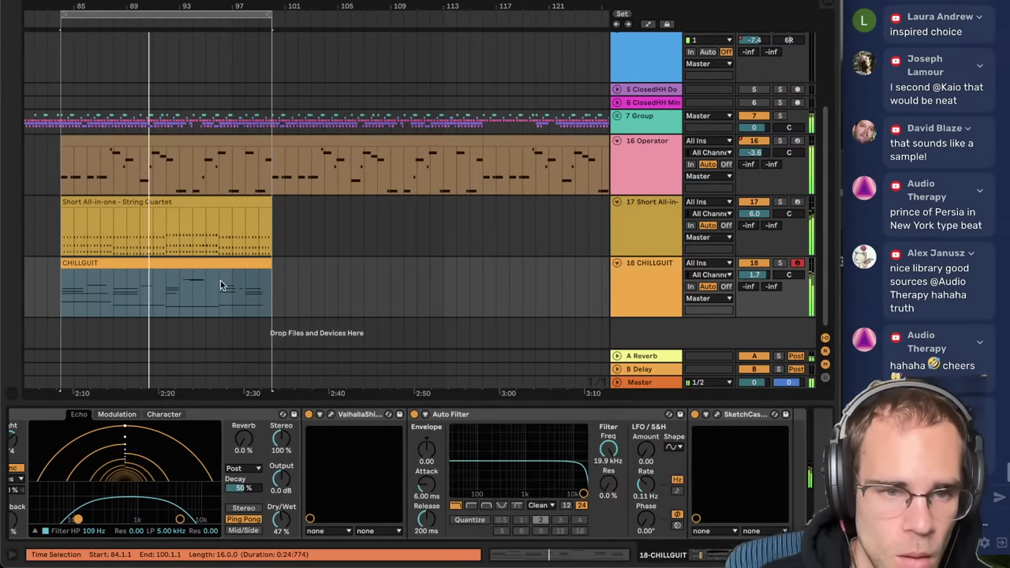
- Examine the recorded notes of the CHILLGUIT clip in the piano roll during playback, and return to the track's devices
{"action": "double_click", "coordinate": [220, 281]}
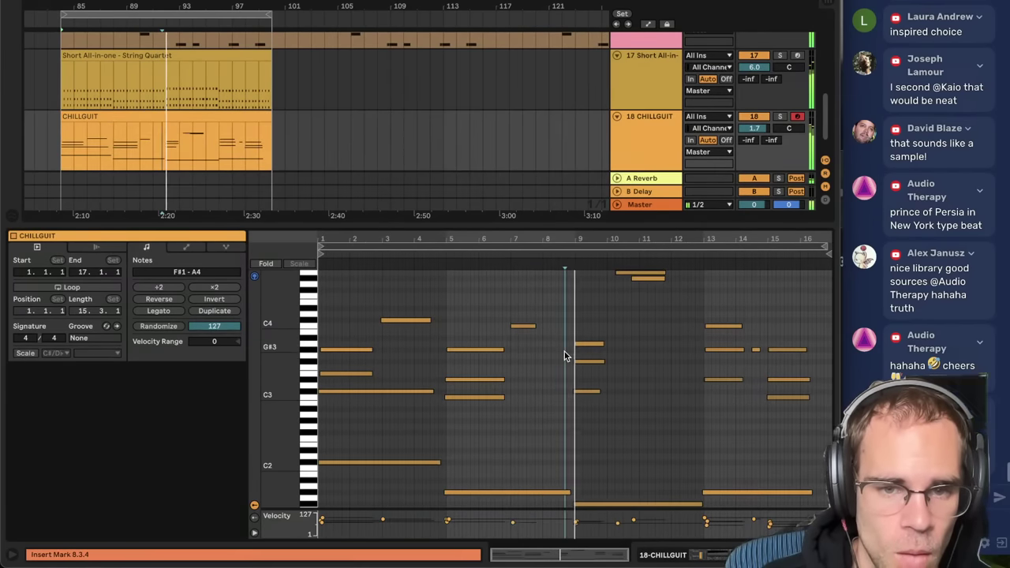
{"action": "left_click", "coordinate": [645, 332]}
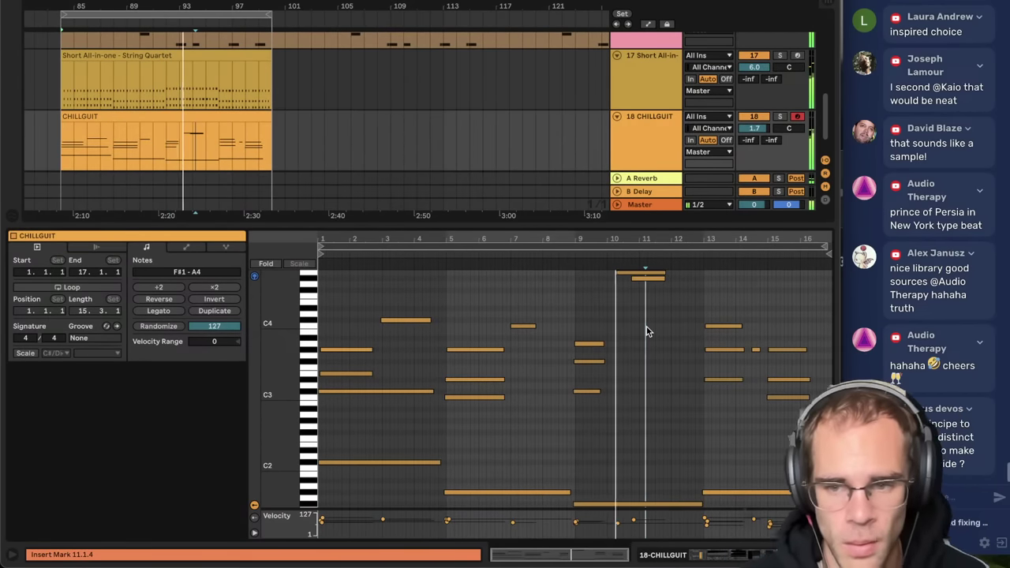
{"action": "left_click", "coordinate": [648, 331]}
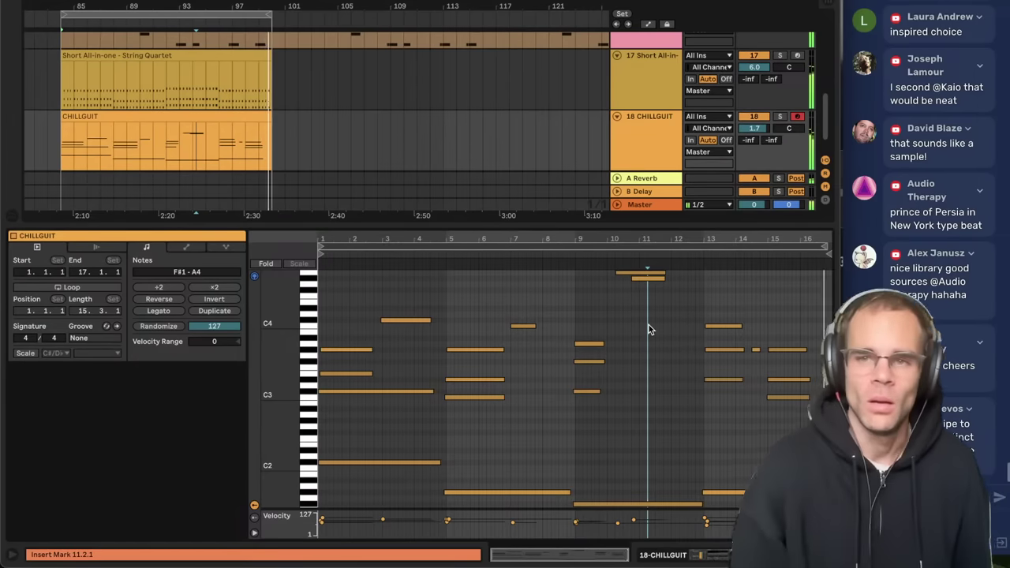
{"action": "left_click", "coordinate": [681, 440]}
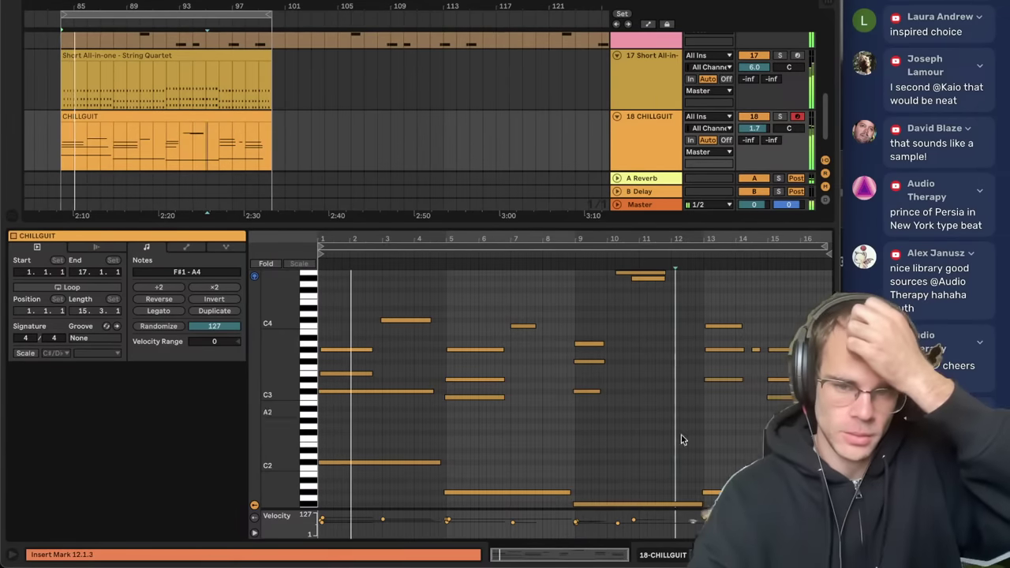
{"action": "left_click", "coordinate": [708, 555]}
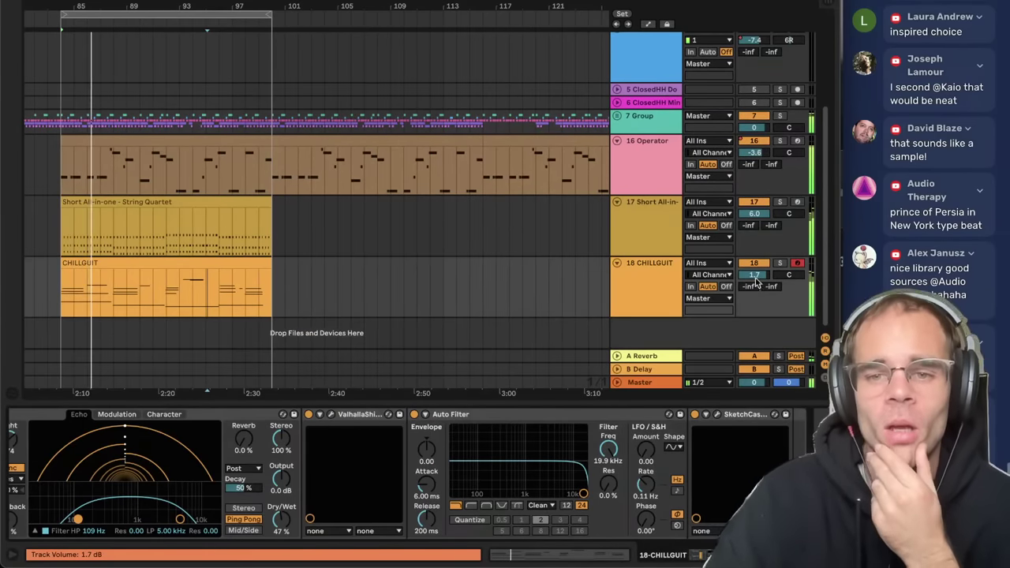
- Try the CHILLGUIT track's volume at 2.7 dB and at 1.2 dB
{"action": "left_click_drag", "start_coordinate": [756, 282], "coordinate": [755, 276]}
{"action": "left_click", "coordinate": [639, 291]}
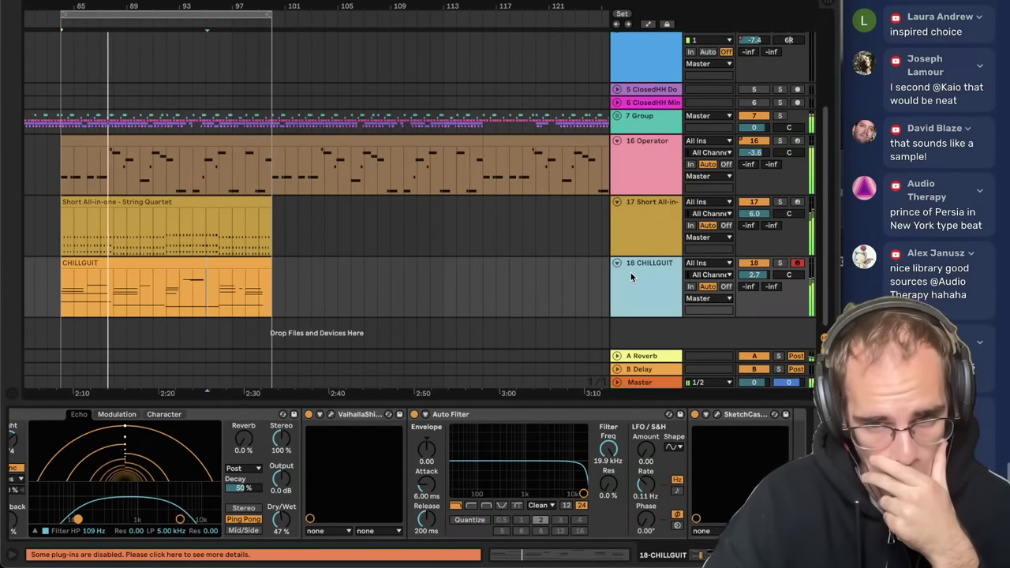
{"action": "left_click_drag", "start_coordinate": [761, 276], "coordinate": [762, 283]}
{"action": "left_click", "coordinate": [663, 289]}
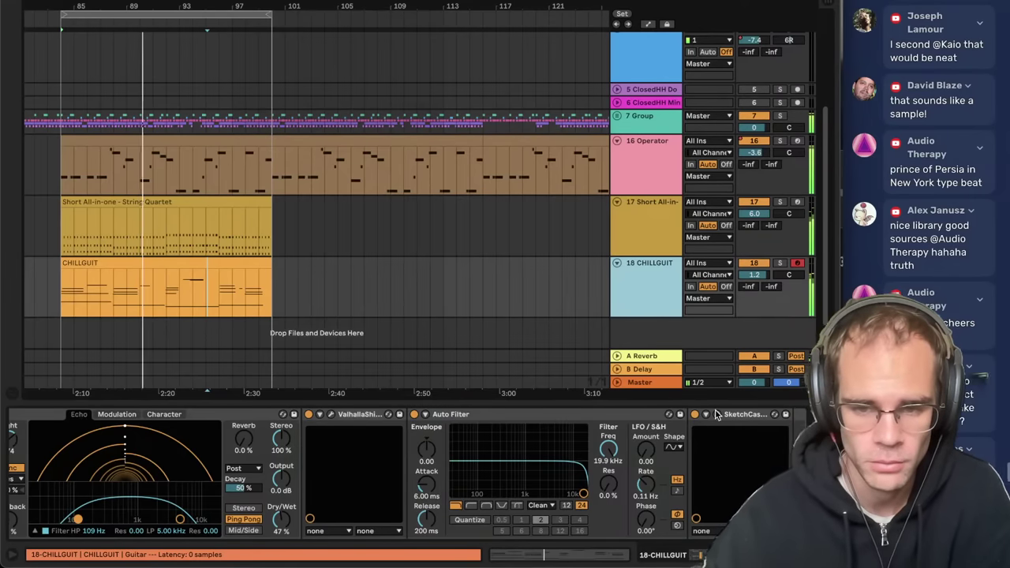
- Open the SketchCassette II plug-in on the CHILLGUIT track and toggle its NR Comp. switch
{"action": "left_click", "coordinate": [716, 414]}
{"action": "left_click", "coordinate": [675, 347]}
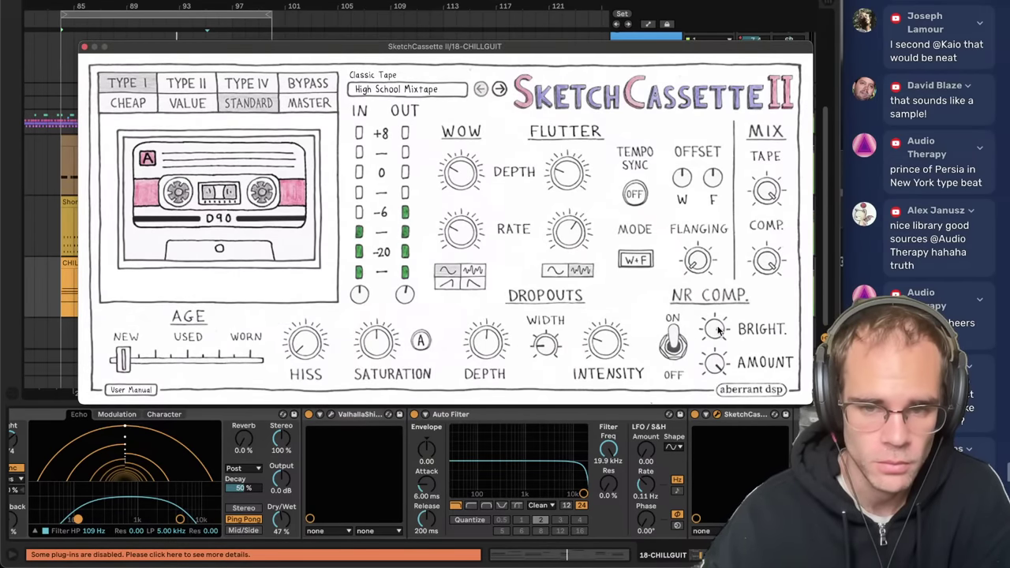
- Set OTT's low-band output to 0.00 dB and amount to 56%, and lower the CHILLGUIT track's volume to -1.5 dB
{"action": "scroll", "coordinate": [505, 481], "scroll_direction": "left", "scroll_amount": 10}
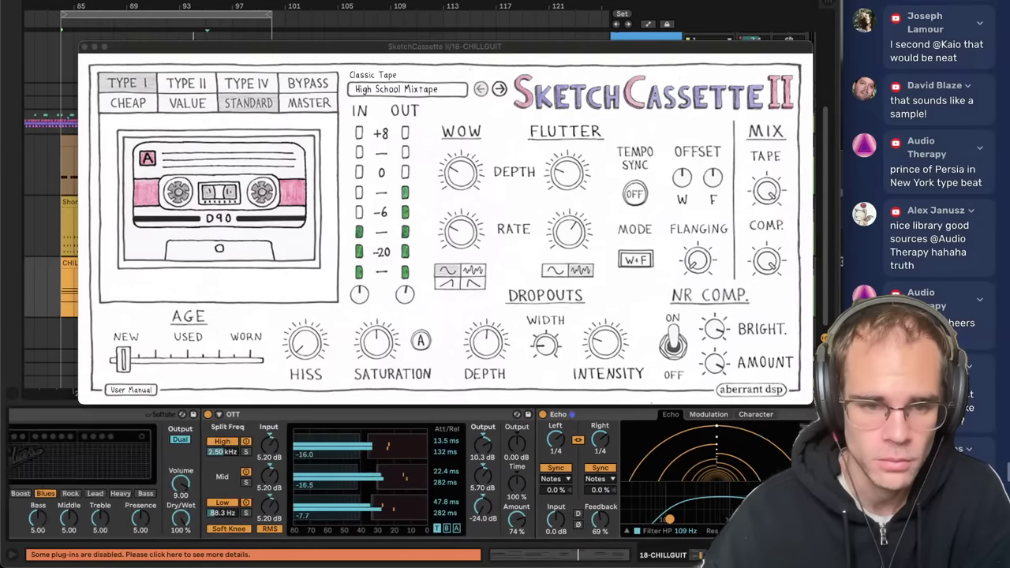
{"action": "left_click", "coordinate": [549, 506]}
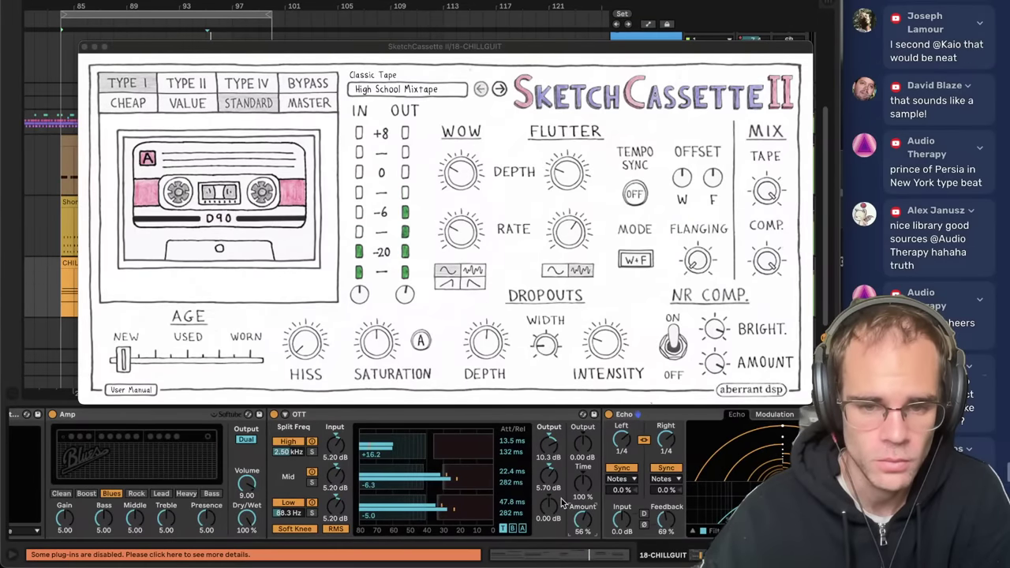
{"action": "left_click", "coordinate": [84, 47]}
{"action": "left_click_drag", "start_coordinate": [755, 275], "coordinate": [755, 279]}
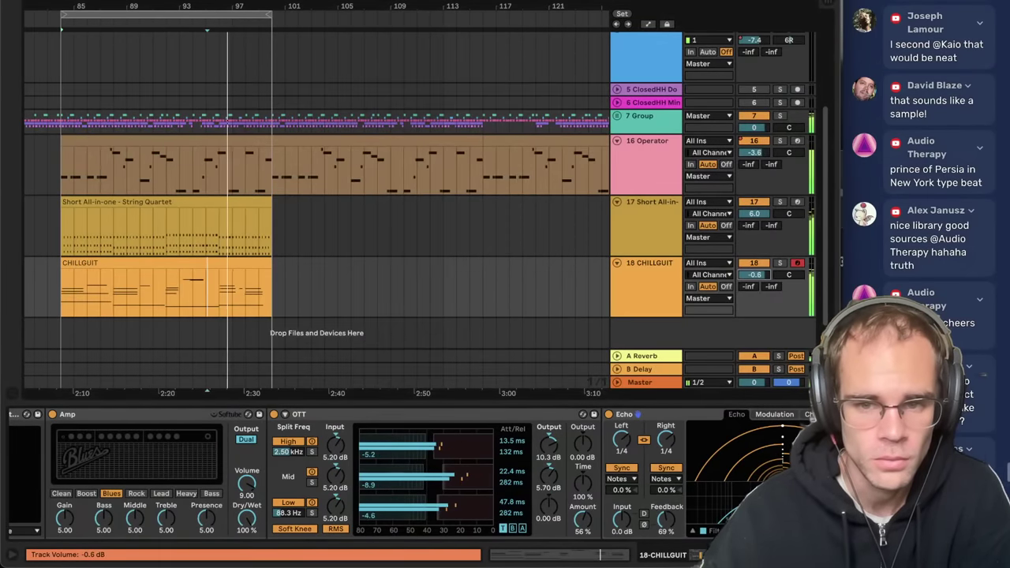
{"action": "left_click", "coordinate": [667, 282]}
- Insert a new MIDI track below CHILLGUIT and audition the sitar sounds in the library
{"action": "key", "text": "super+shift+t"}
{"action": "key", "text": "super+alt+b"}
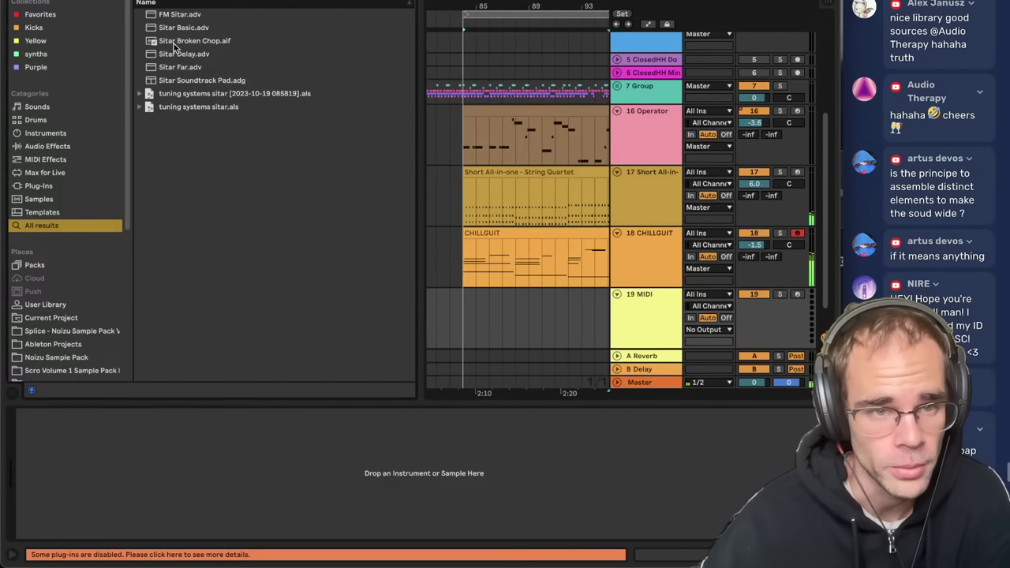
{"action": "left_click", "coordinate": [190, 28]}
{"action": "left_click", "coordinate": [183, 80]}
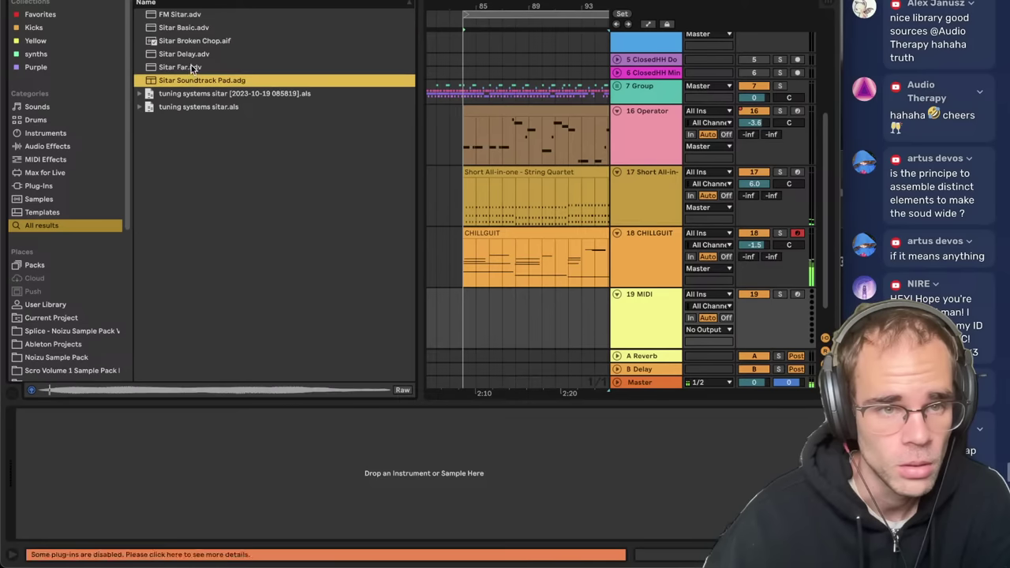
{"action": "left_click", "coordinate": [188, 67]}
{"action": "left_click", "coordinate": [192, 55]}
{"action": "left_click", "coordinate": [195, 42]}
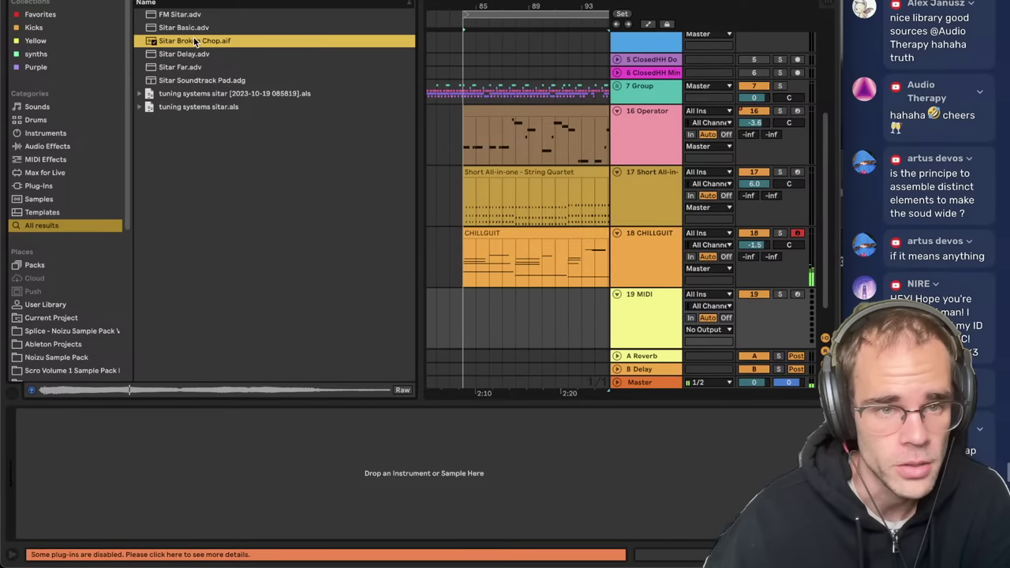
{"action": "left_click", "coordinate": [197, 29]}
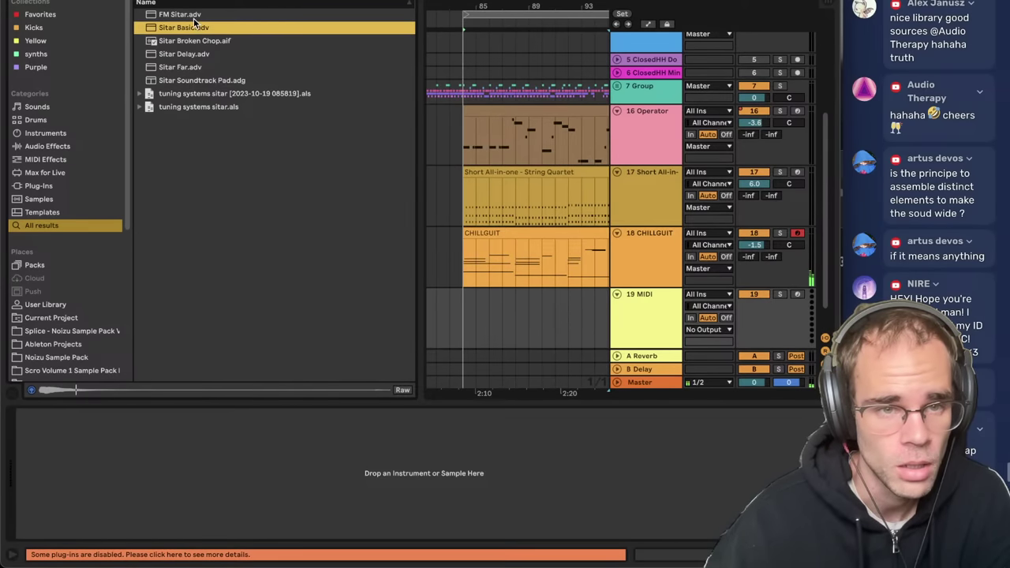
- Load FM Sitar.adv onto the new MIDI track and set its volume to -0.4 dB
{"action": "left_click", "coordinate": [193, 16]}
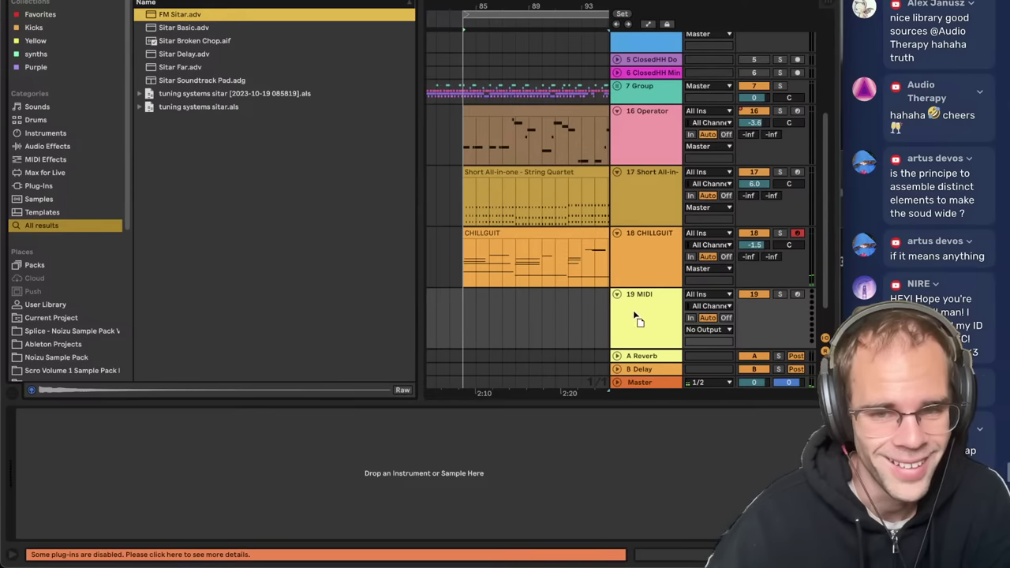
{"action": "left_click_drag", "start_coordinate": [638, 319], "coordinate": [638, 316]}
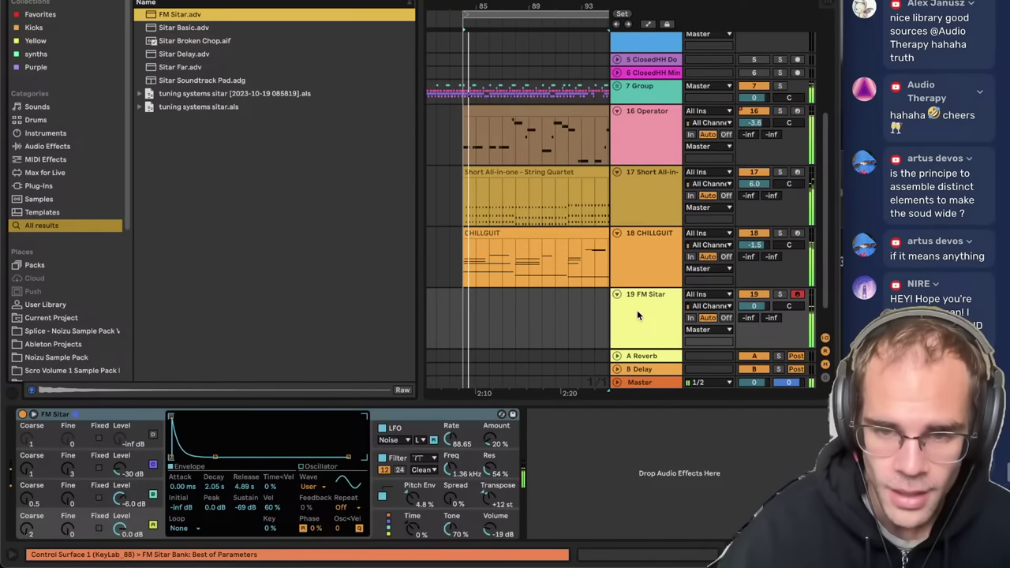
{"action": "left_click_drag", "start_coordinate": [751, 306], "coordinate": [751, 308]}
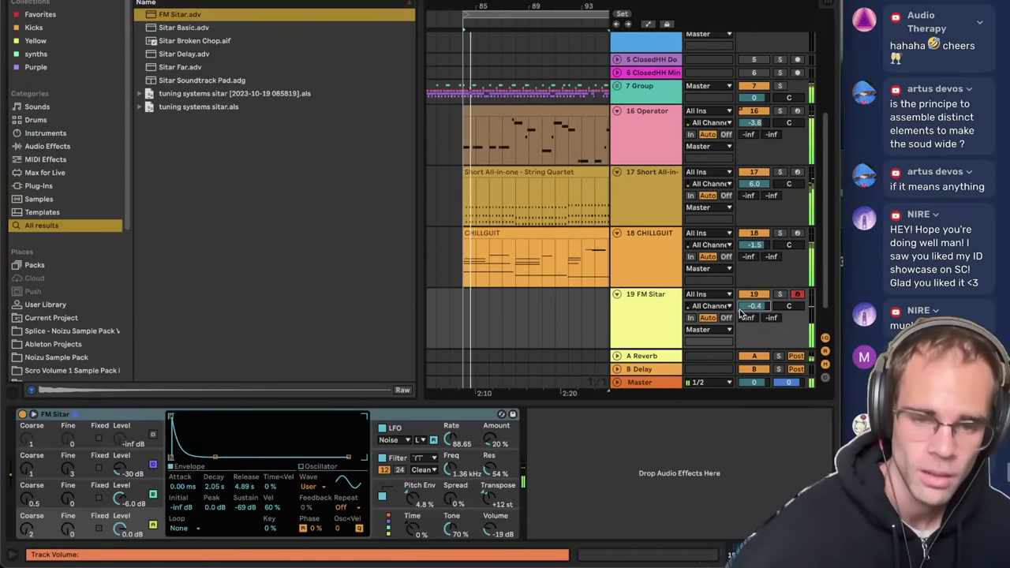
- Set the FM Sitar instrument's volume to -9.9 dB, and replace it on track 19 with the Labs plug-in
{"action": "left_click_drag", "start_coordinate": [489, 529], "coordinate": [496, 514]}
{"action": "left_click", "coordinate": [644, 297]}
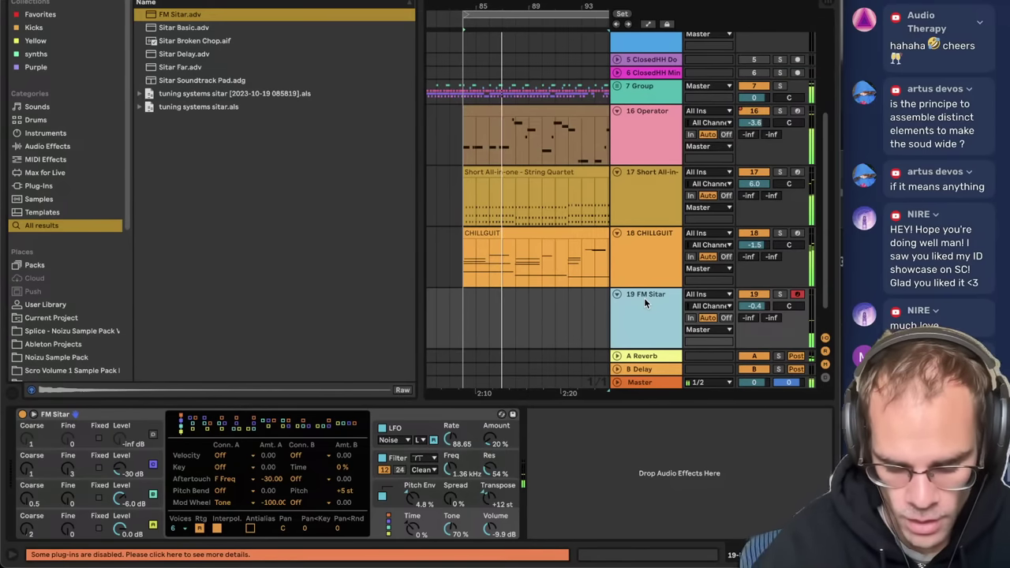
{"action": "key", "text": "super+f"}
{"action": "type", "text": "labs"}
{"action": "scroll", "coordinate": [292, 280], "scroll_direction": "down", "scroll_amount": 5}
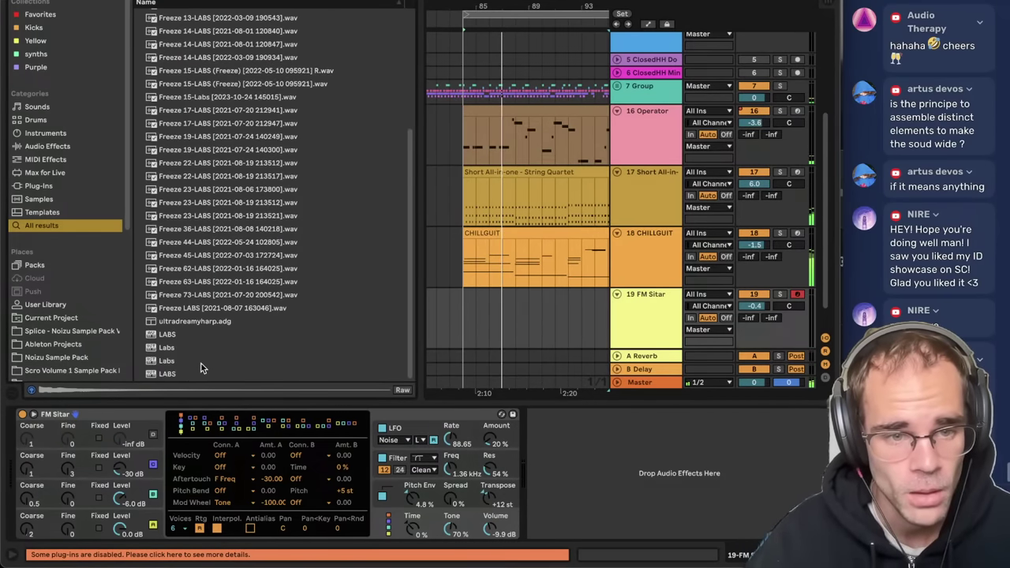
{"action": "left_click", "coordinate": [201, 363]}
{"action": "key", "text": "Return"}
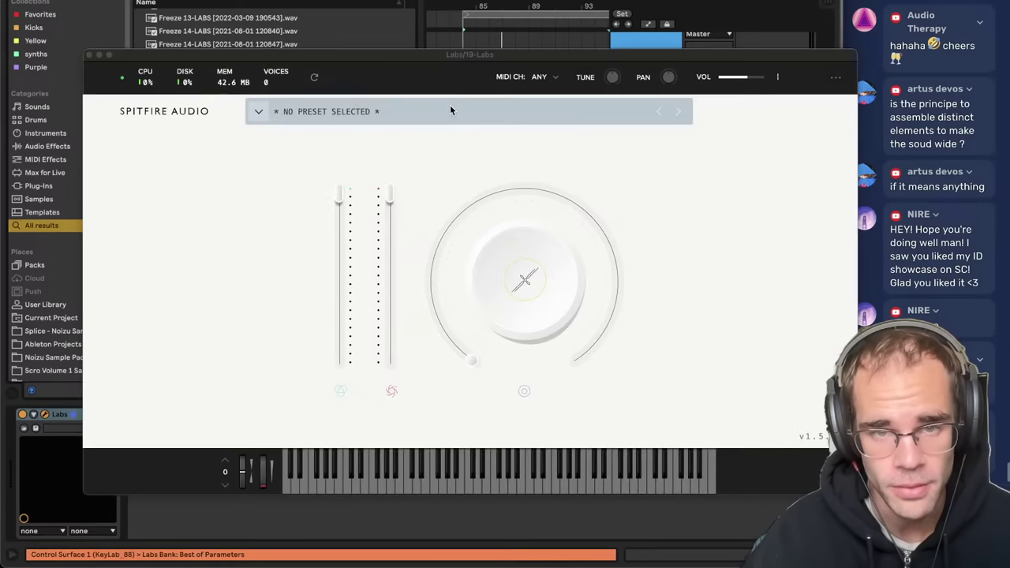
- Load the Hand Bells preset in Labs with its second slider at 100%, and set track 19's volume to 3.8 dB
{"action": "left_click", "coordinate": [447, 111]}
{"action": "scroll", "coordinate": [472, 254], "scroll_direction": "down", "scroll_amount": 10}
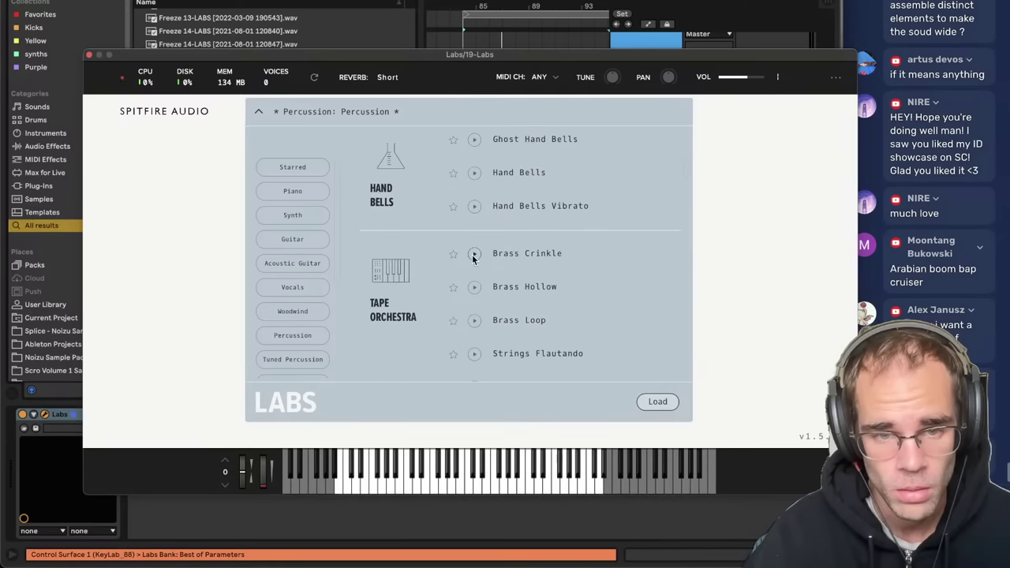
{"action": "scroll", "coordinate": [473, 256], "scroll_direction": "up", "scroll_amount": 4}
{"action": "scroll", "coordinate": [501, 273], "scroll_direction": "down", "scroll_amount": 2}
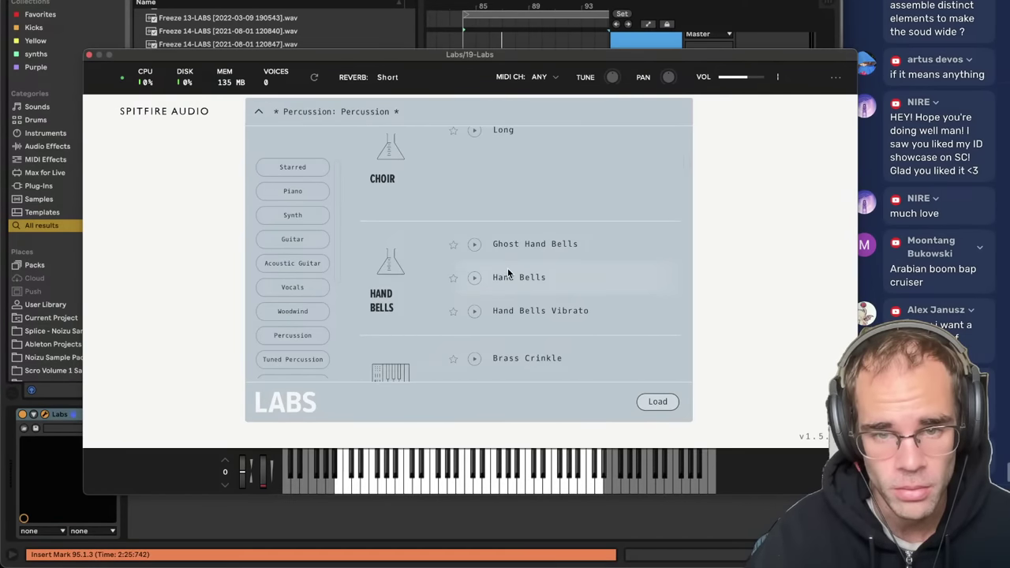
{"action": "double_click", "coordinate": [508, 273]}
{"action": "left_click_drag", "start_coordinate": [390, 355], "coordinate": [424, 75]}
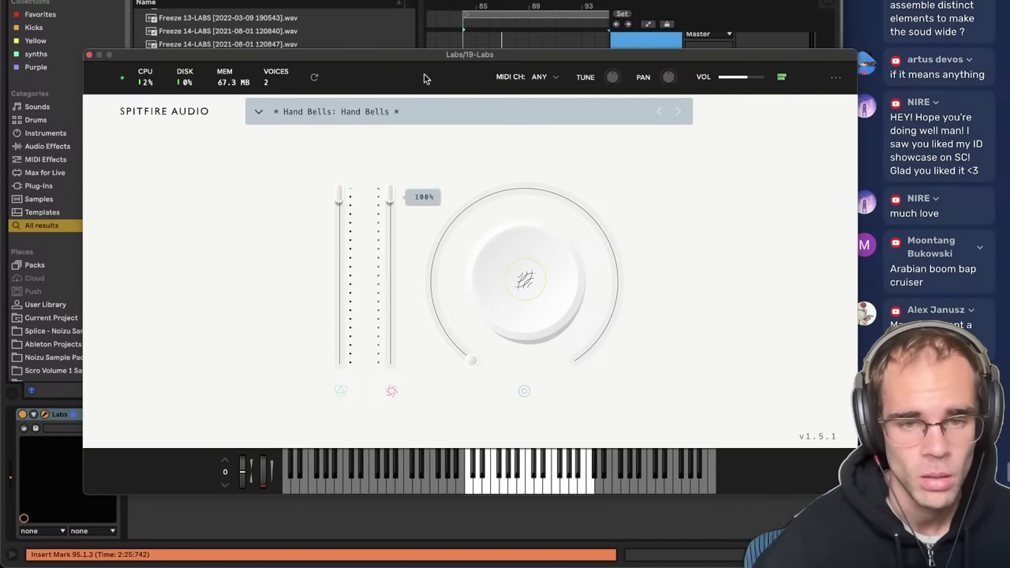
{"action": "left_click", "coordinate": [90, 55]}
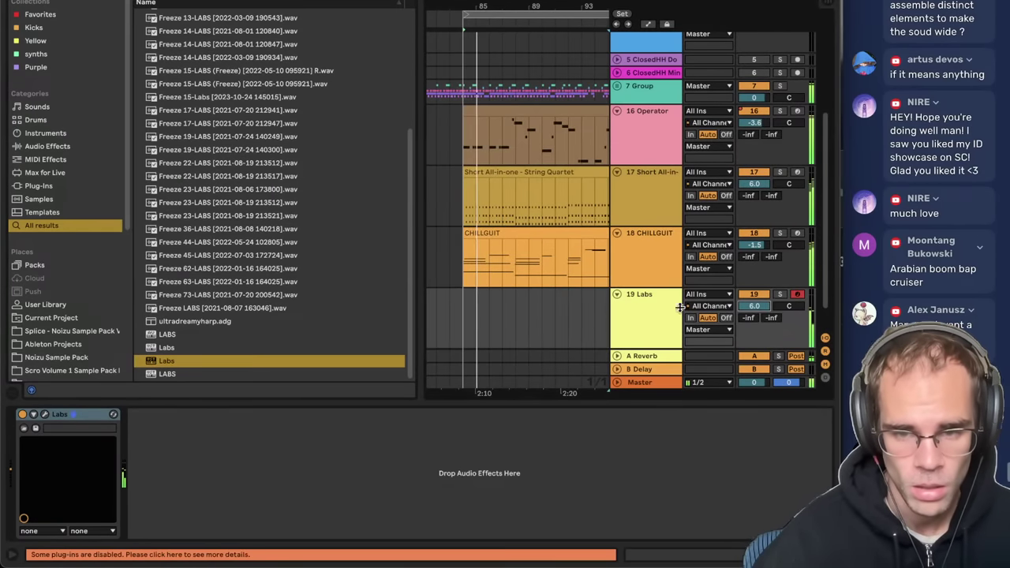
{"action": "left_click_drag", "start_coordinate": [754, 310], "coordinate": [754, 315]}
- Replace Labs on track 19 with the GRANULEBELLS.adg rack and close its plug-in windows
{"action": "left_click", "coordinate": [643, 307]}
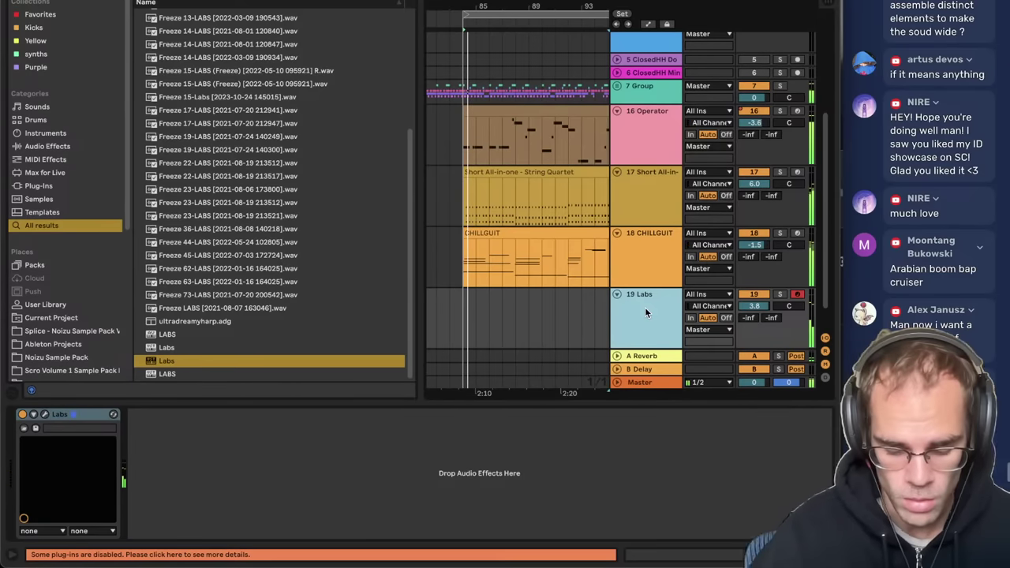
{"action": "key", "text": "super+f"}
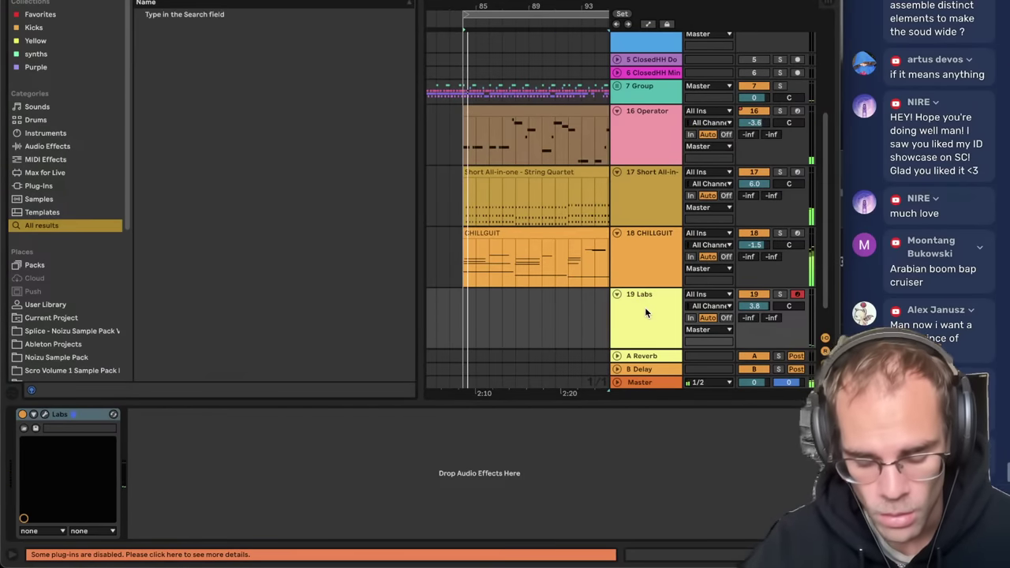
{"action": "type", "text": "granue"}
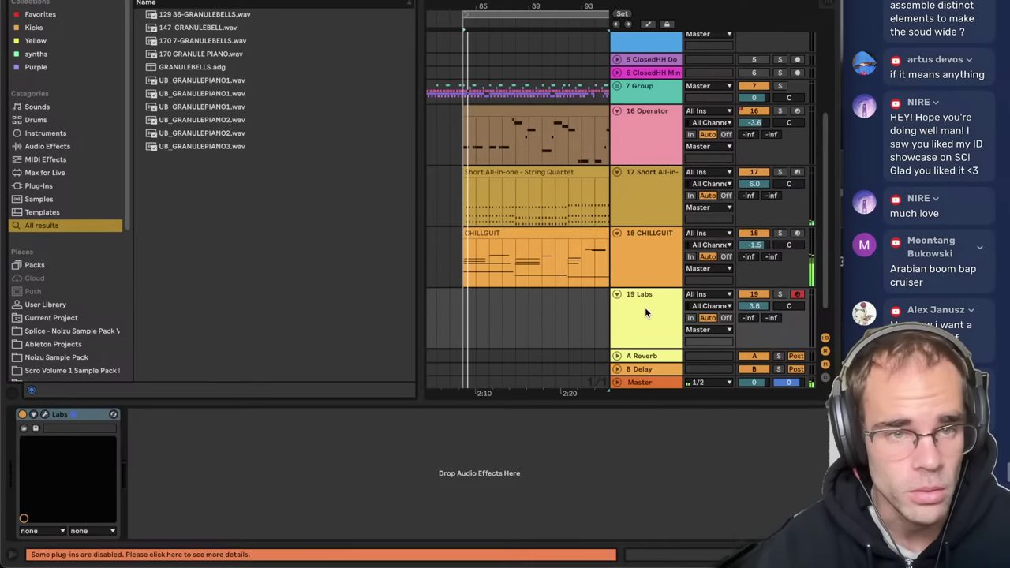
{"action": "double_click", "coordinate": [201, 69]}
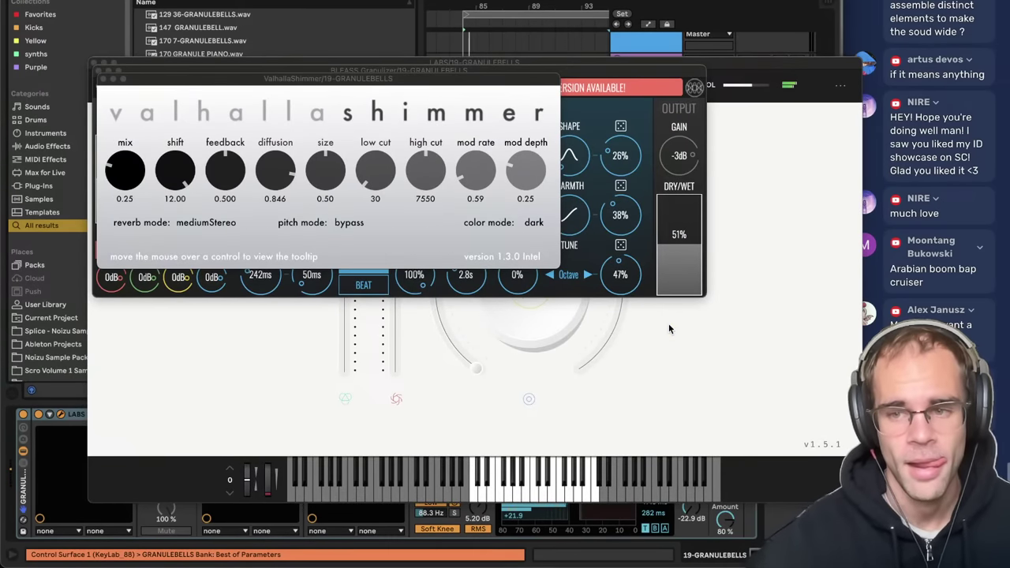
{"action": "left_click", "coordinate": [103, 81]}
{"action": "left_click", "coordinate": [99, 72]}
{"action": "left_click", "coordinate": [97, 67]}
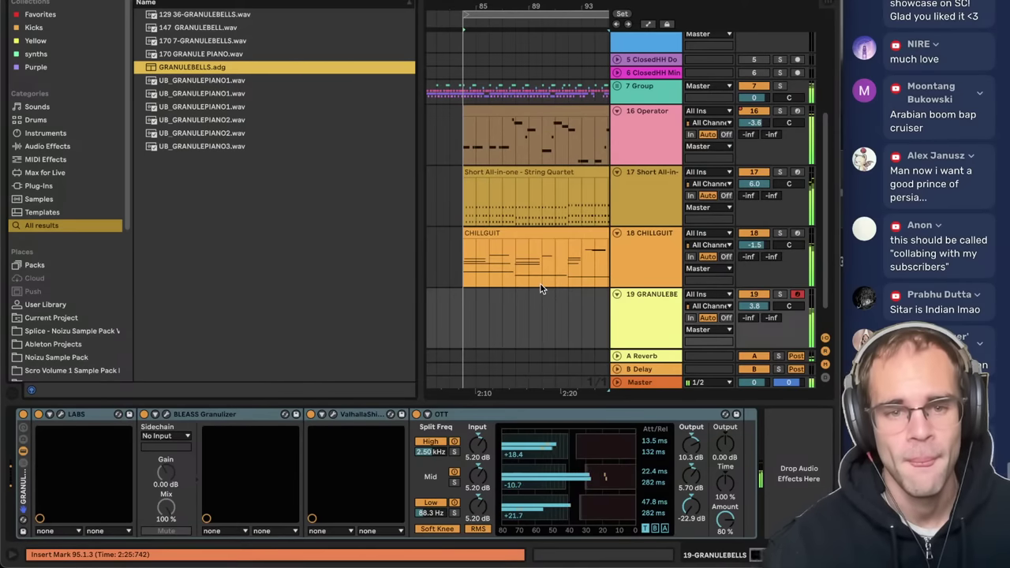
- Capture the played notes as a clip on the GRANULEBELLS track and extend its start back to bar 84
{"action": "key", "text": "ctrl+alt+b"}
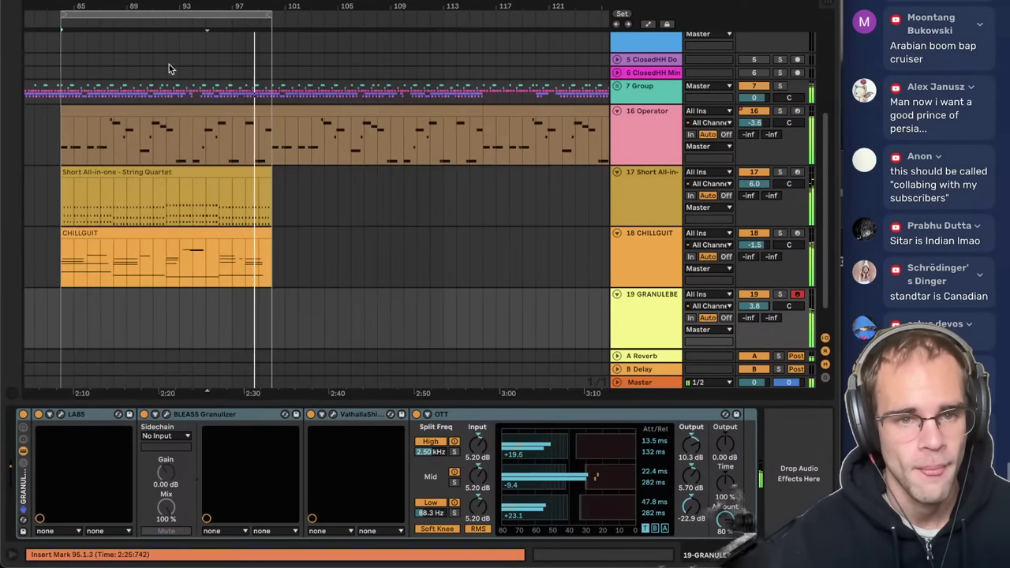
{"action": "key", "text": "super+shift+c"}
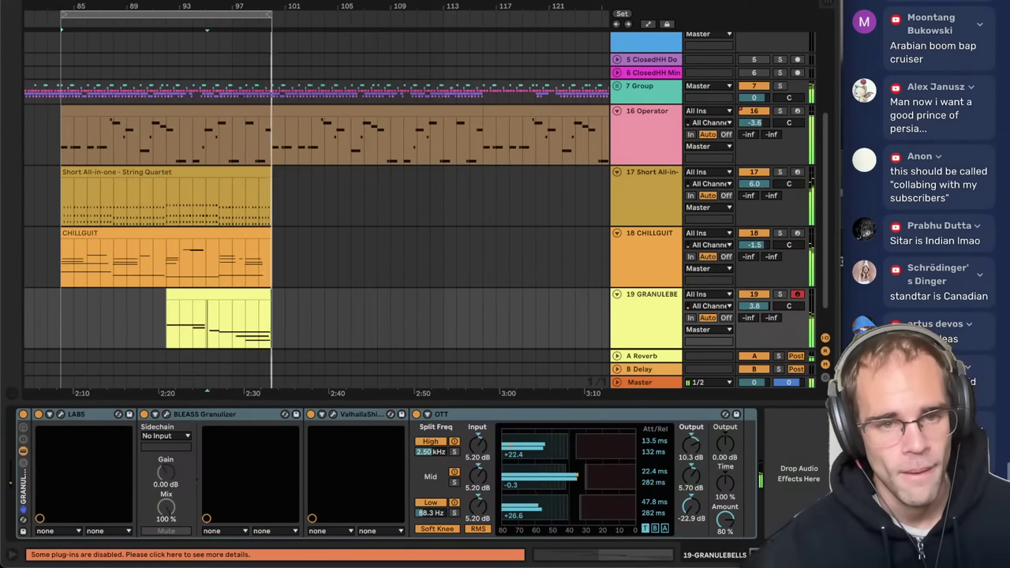
{"action": "left_click_drag", "start_coordinate": [166, 299], "coordinate": [57, 290]}
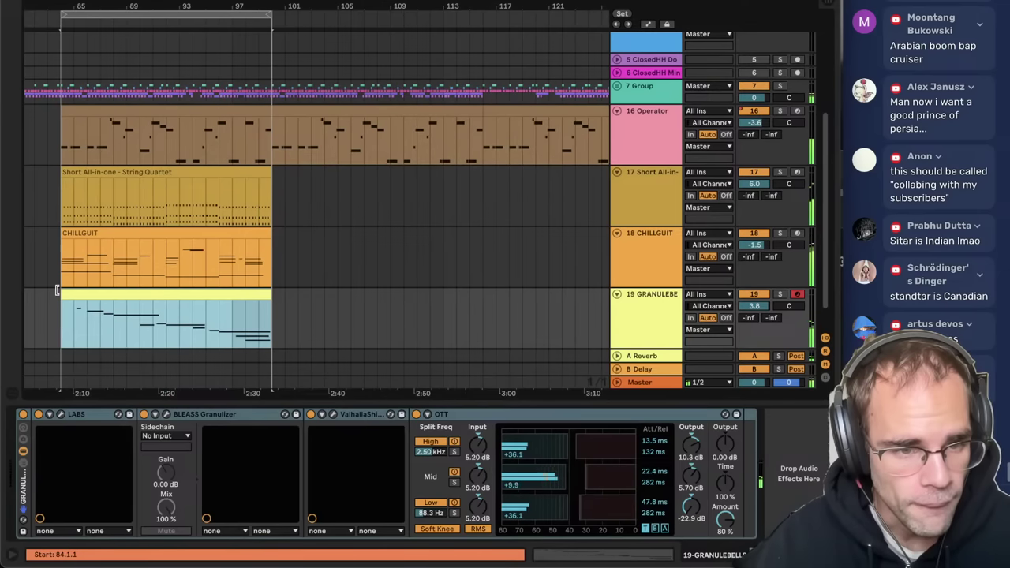
- Set the GRANULEBELLS track's volume to 6.0 dB and its OTT amount to 71%
{"action": "left_click_drag", "start_coordinate": [764, 308], "coordinate": [764, 273]}
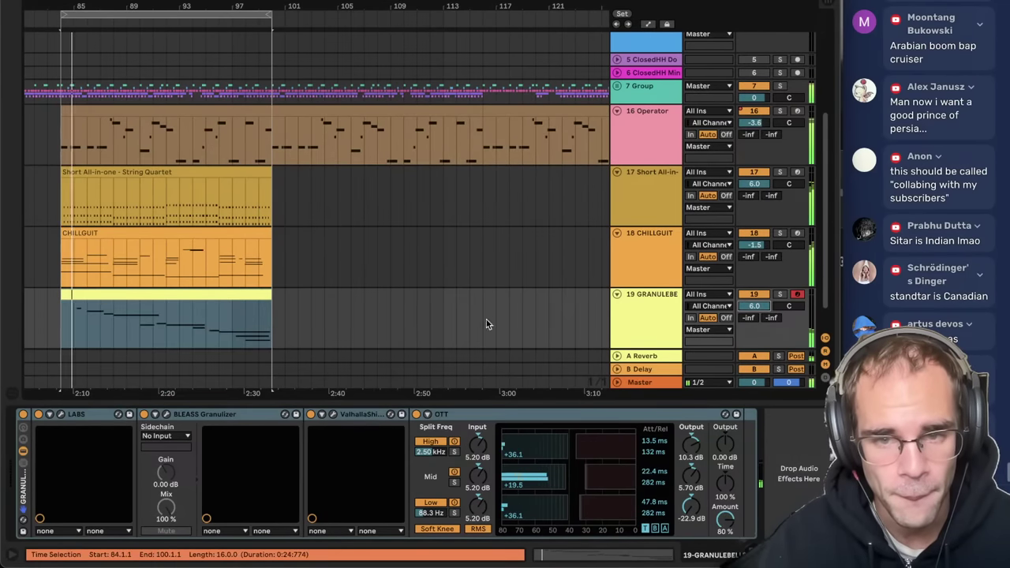
{"action": "left_click", "coordinate": [110, 294]}
{"action": "left_click", "coordinate": [637, 328]}
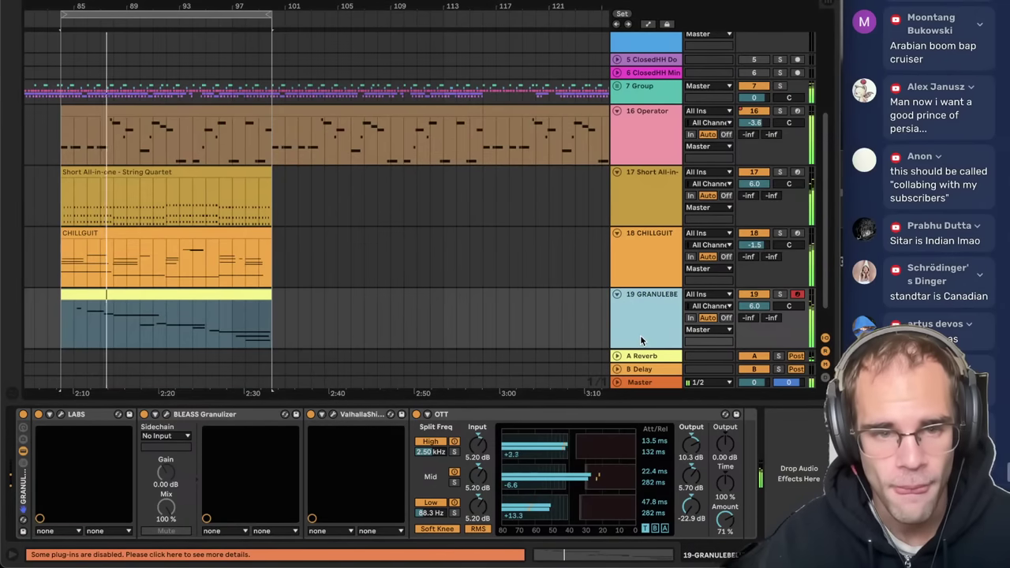
- Insert a new audio track directly below the 7 Group track
{"action": "scroll", "coordinate": [521, 306], "scroll_direction": "up", "scroll_amount": 3}
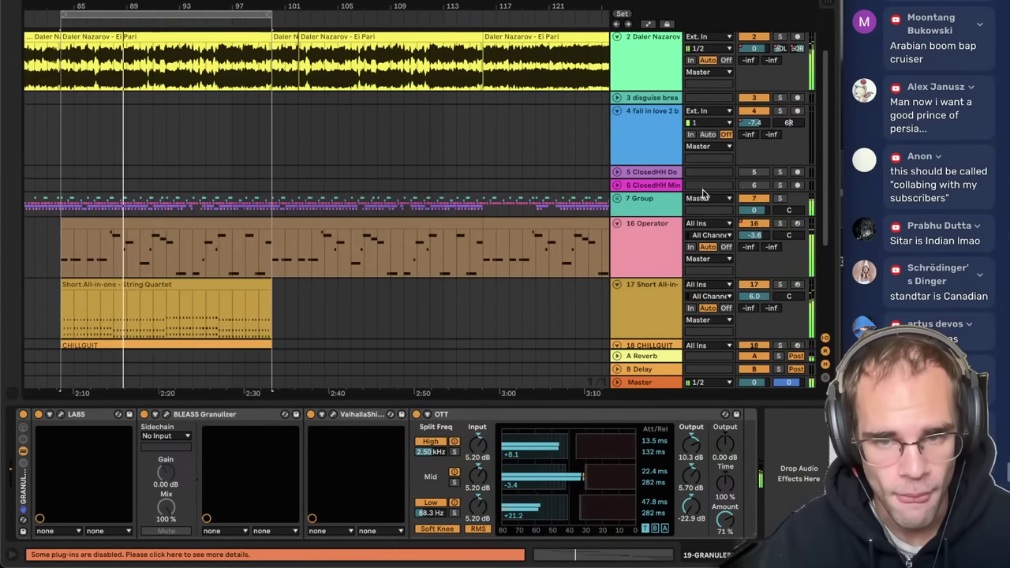
{"action": "left_click", "coordinate": [661, 206]}
{"action": "key", "text": "ctrl+t"}
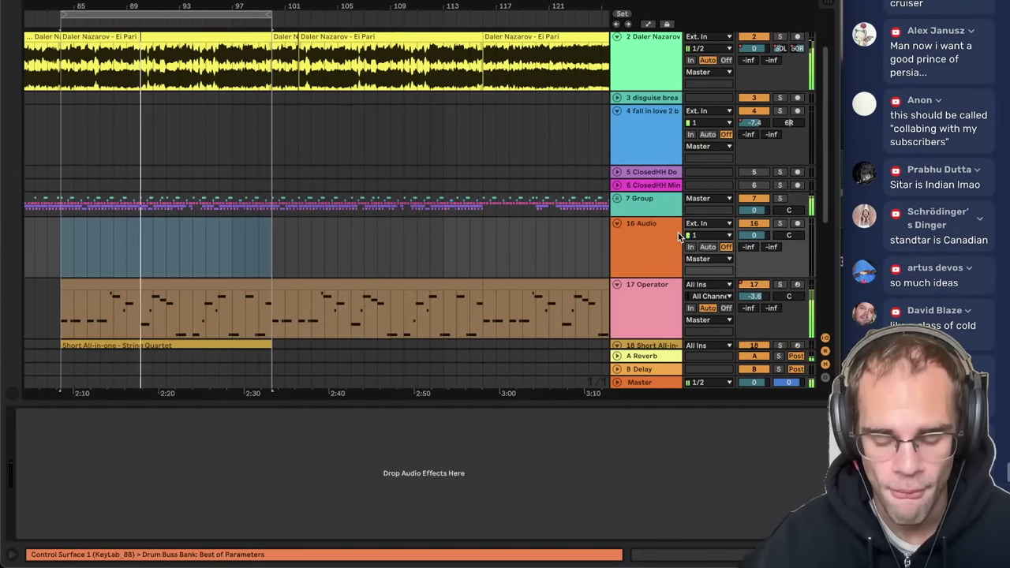
- Search the library for tambourine loops and place UB _132_tambo_top_loop.wav at bar 84 on the new audio track
{"action": "key", "text": "ctrl+f"}
{"action": "type", "text": "tamb"}
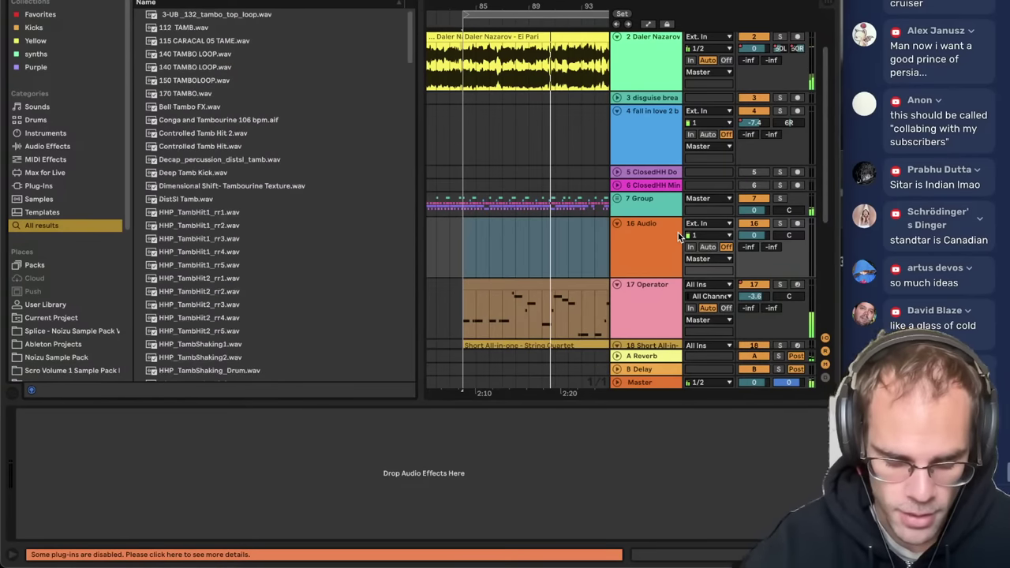
{"action": "type", "text": "o l"}
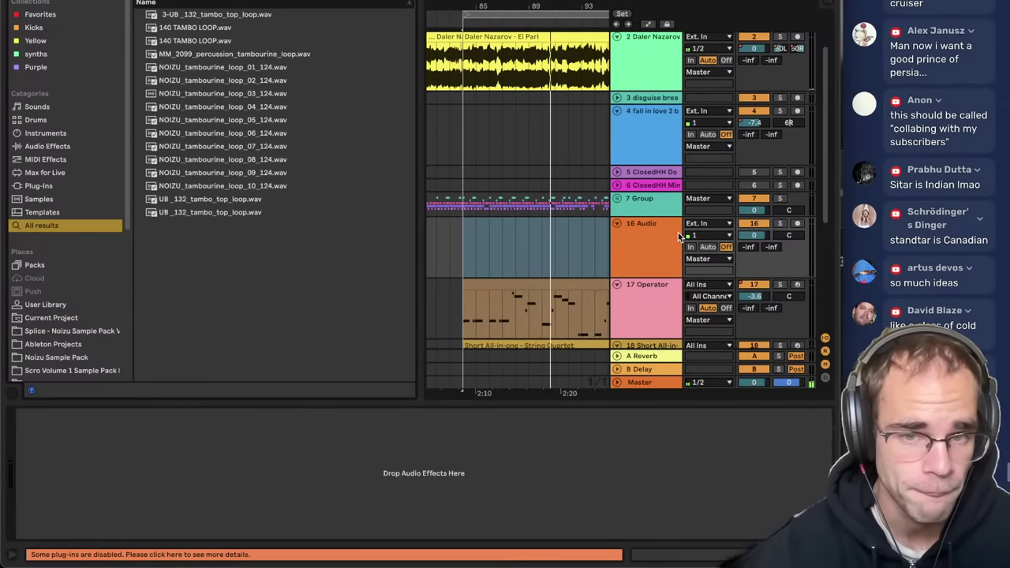
{"action": "left_click", "coordinate": [197, 16]}
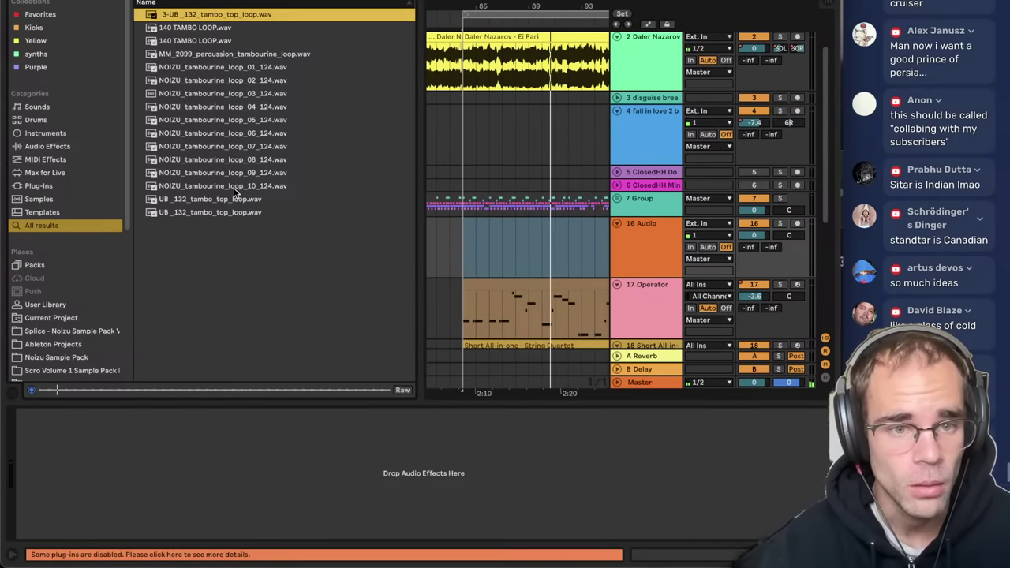
{"action": "left_click", "coordinate": [215, 211]}
{"action": "left_click_drag", "start_coordinate": [371, 244], "coordinate": [496, 233]}
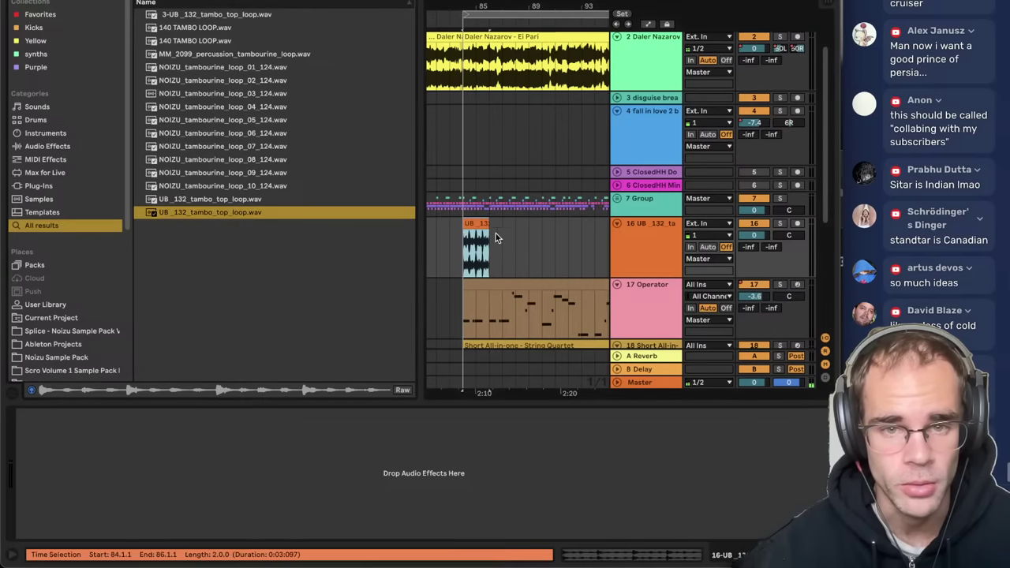
- Extend the tambourine loop to bar 100 and set its track volume to -11.4 dB
{"action": "left_click_drag", "start_coordinate": [752, 235], "coordinate": [752, 241]}
{"action": "key", "text": "super+alt+b"}
{"action": "key", "text": "super+alt+b"}
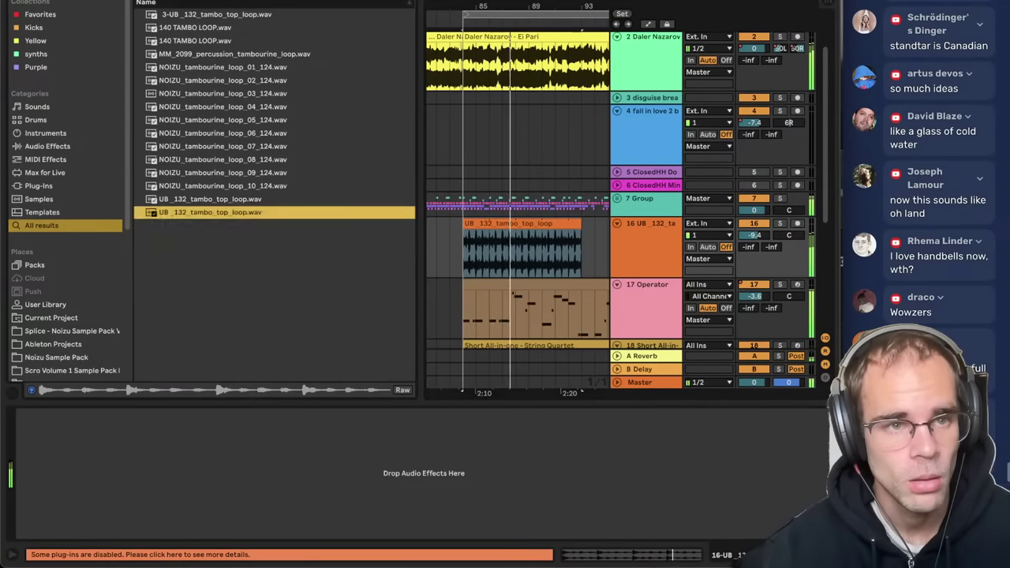
{"action": "left_click_drag", "start_coordinate": [176, 225], "coordinate": [271, 224]}
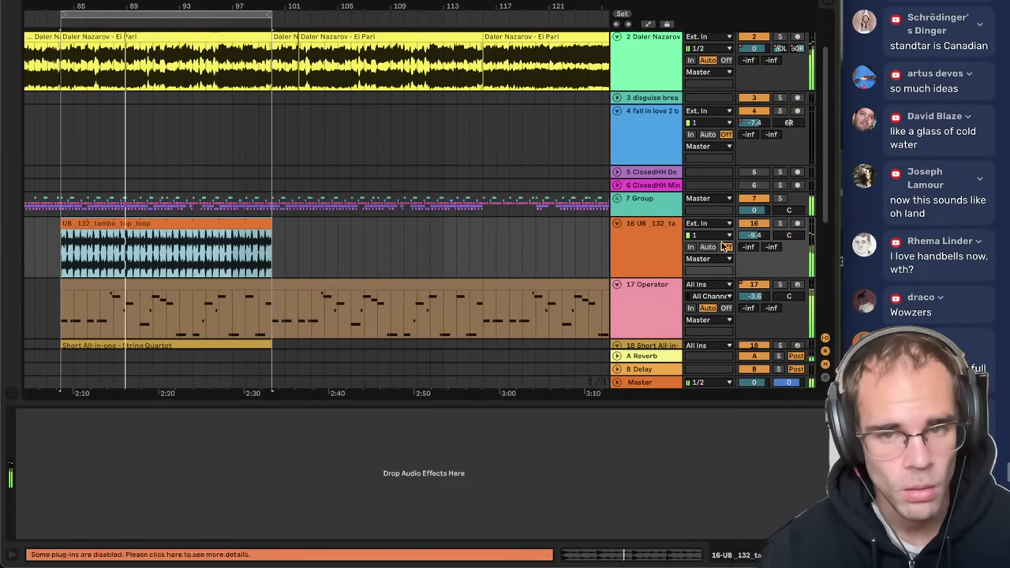
{"action": "left_click_drag", "start_coordinate": [763, 236], "coordinate": [762, 242]}
- Lower the GRANULEBELLS track's volume to 4.5 dB
{"action": "scroll", "coordinate": [763, 243], "scroll_direction": "down", "scroll_amount": 4}
{"action": "scroll", "coordinate": [763, 248], "scroll_direction": "down", "scroll_amount": 1}
{"action": "left_click", "coordinate": [698, 281]}
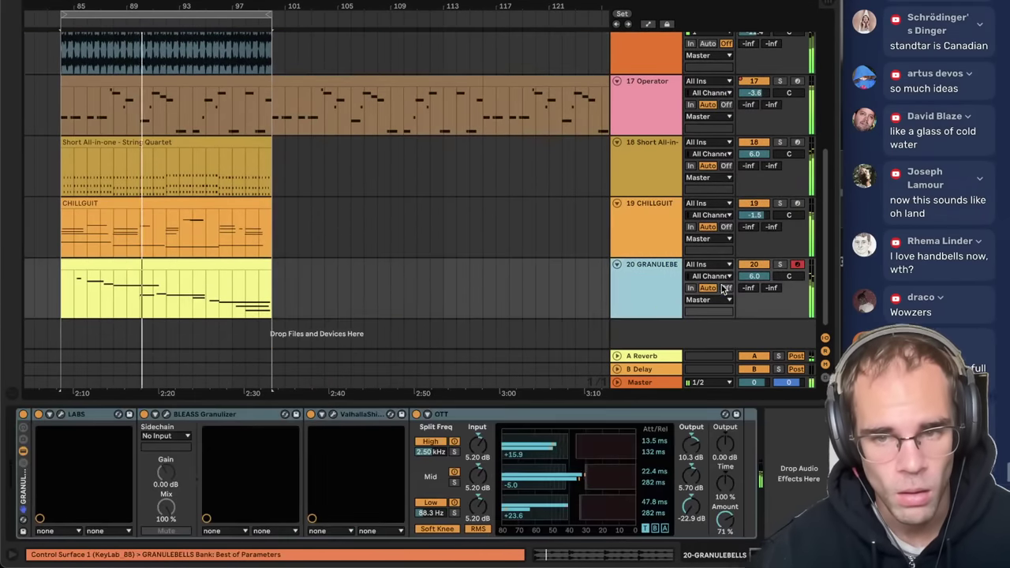
- Insert a new MIDI track between the String Quartet and CHILLGUIT tracks
{"action": "left_click", "coordinate": [656, 231]}
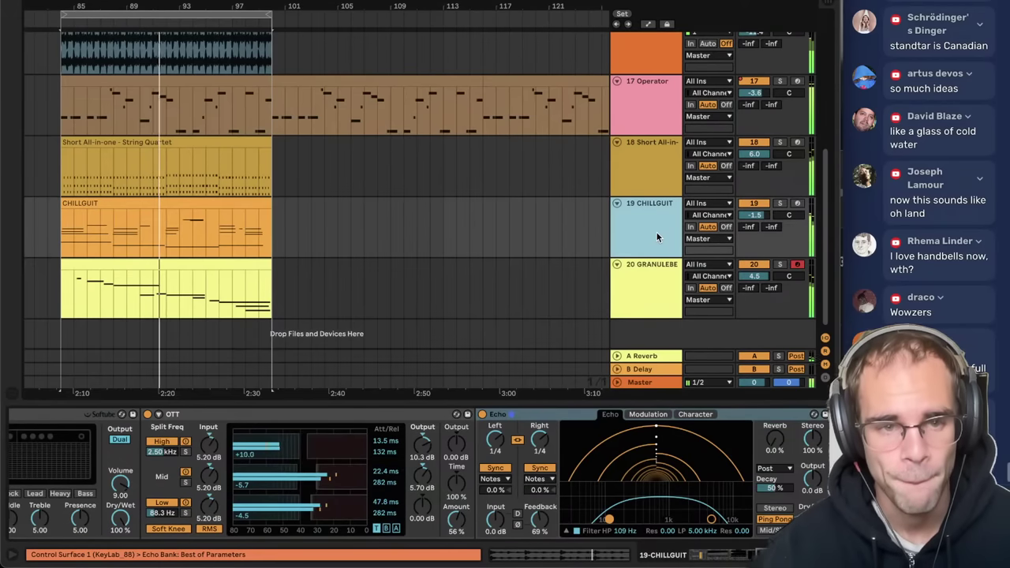
{"action": "scroll", "coordinate": [656, 232], "scroll_direction": "up", "scroll_amount": 2}
{"action": "left_click", "coordinate": [656, 232]}
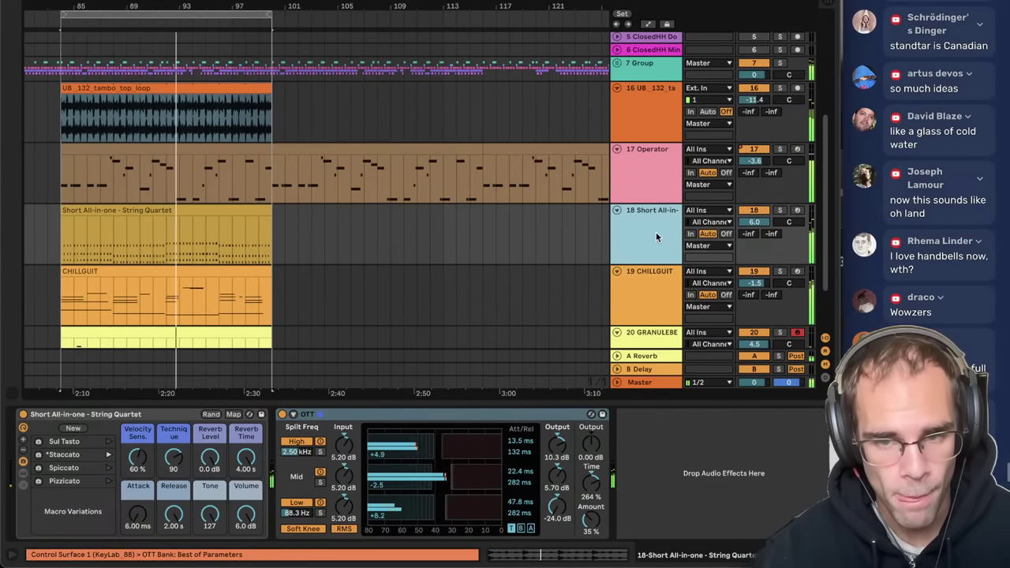
{"action": "key", "text": "super+shift+t"}
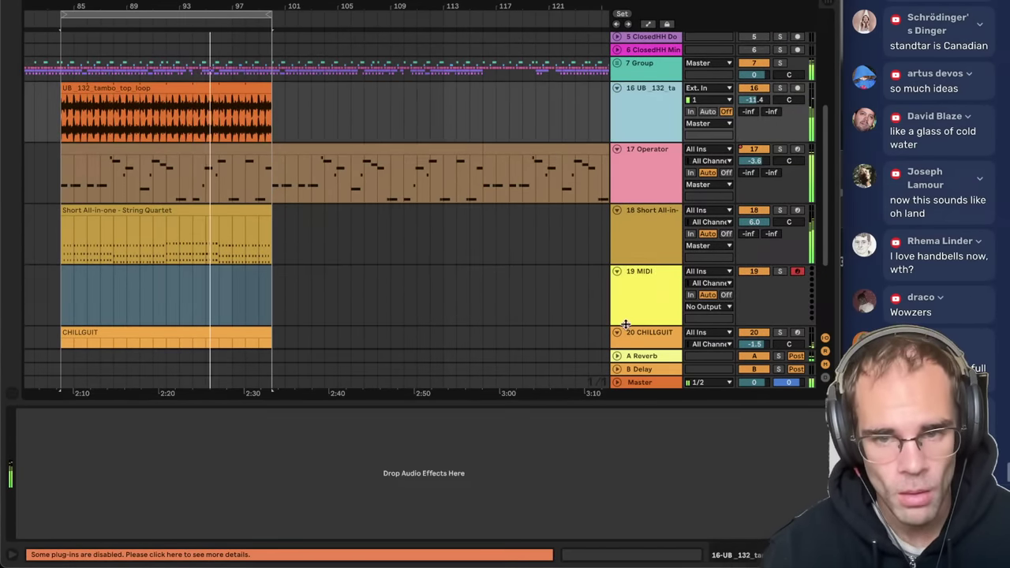
- Search the library for "u-no" and load TAL U-No-LX-V2 onto the new MIDI track
{"action": "key", "text": "super+alt+b"}
{"action": "key", "text": "super+f"}
{"action": "type", "text": "u-no"}
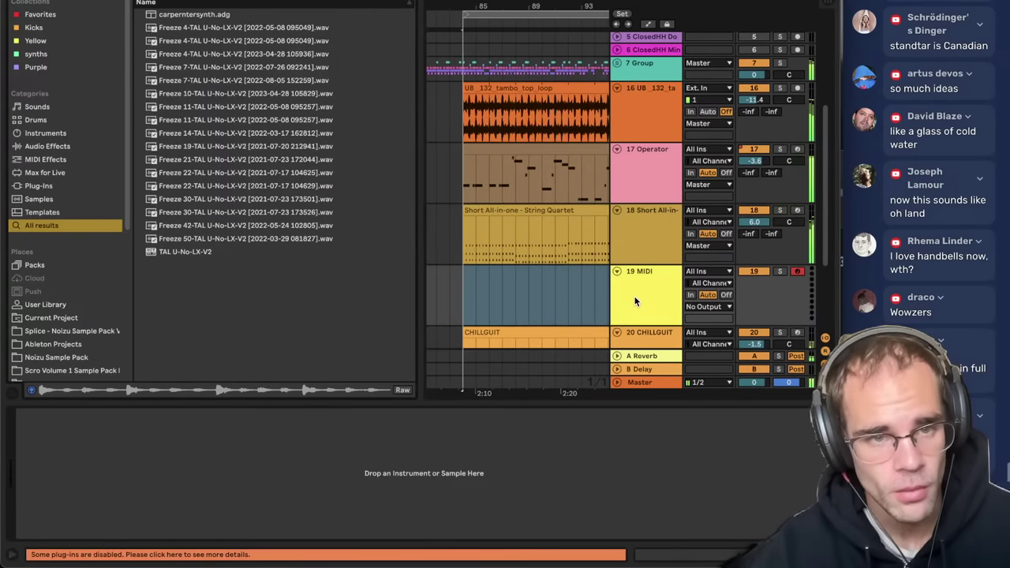
{"action": "left_click", "coordinate": [202, 256]}
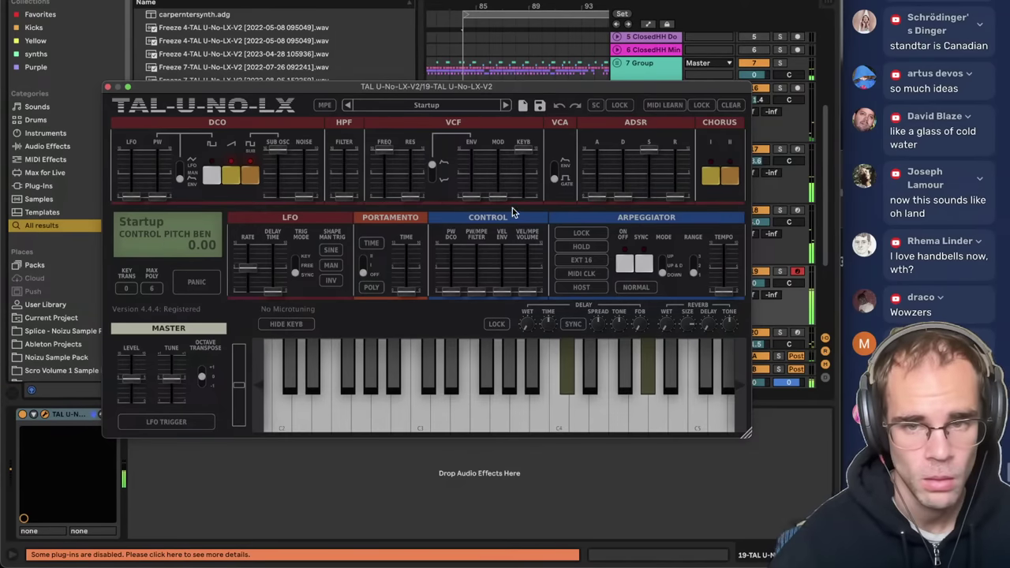
- Shape the synth with the VCA on envelope, decay 6.10, reduced sustain and a little VCF envelope, and set the track volume to 6.0 dB
{"action": "left_click_drag", "start_coordinate": [657, 150], "coordinate": [657, 189]}
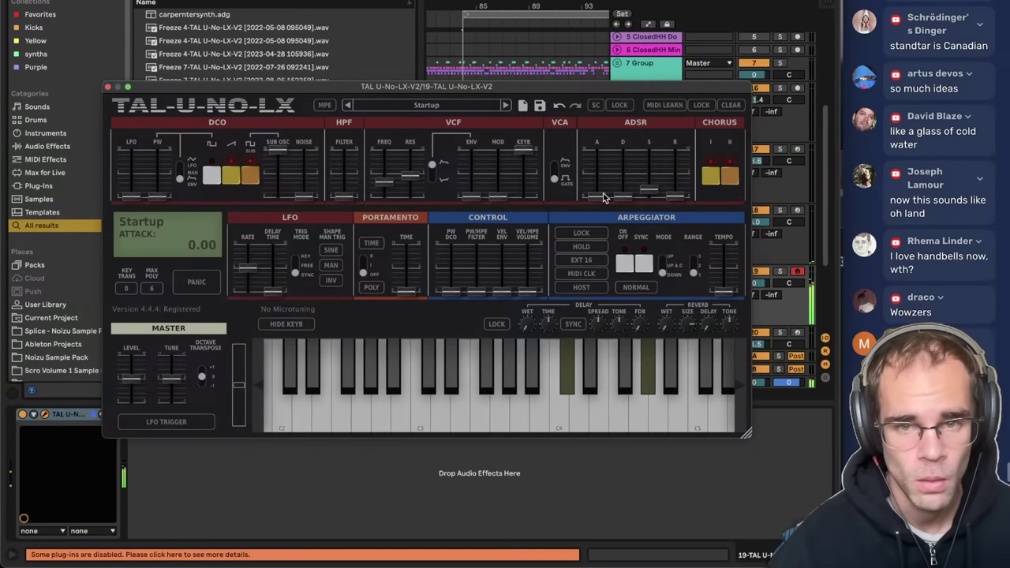
{"action": "left_click", "coordinate": [558, 176]}
{"action": "left_click_drag", "start_coordinate": [623, 186], "coordinate": [624, 171]}
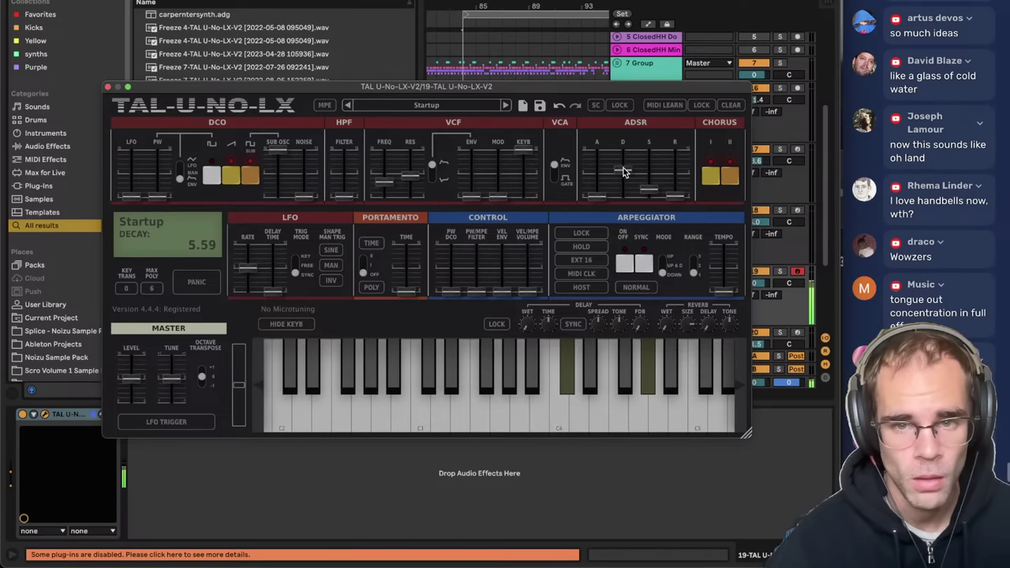
{"action": "left_click_drag", "start_coordinate": [474, 188], "coordinate": [473, 187]}
{"action": "left_click_drag", "start_coordinate": [623, 171], "coordinate": [623, 175]}
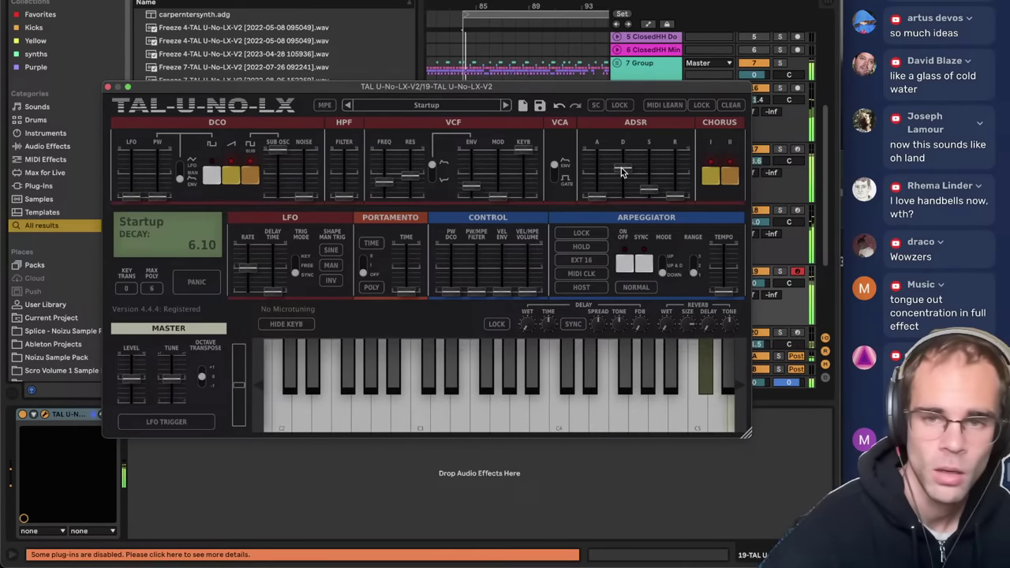
{"action": "left_click_drag", "start_coordinate": [760, 283], "coordinate": [760, 275]}
{"action": "left_click_drag", "start_coordinate": [649, 190], "coordinate": [653, 179]}
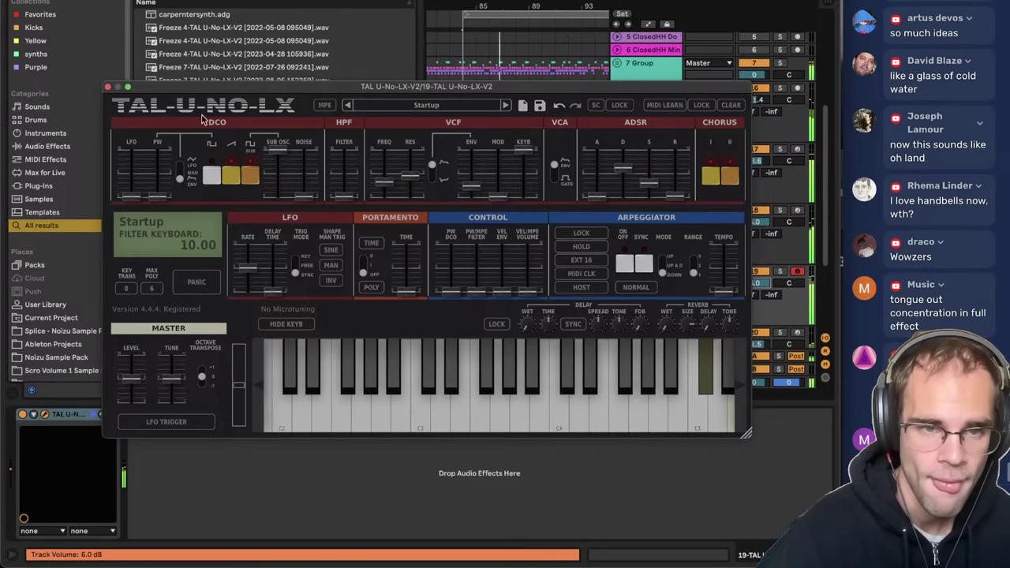
- Open the synth's VCF filter a little, set its decay to 7.29, add some reverb, and lower its track volume to 3.5 dB
{"action": "left_click", "coordinate": [109, 88]}
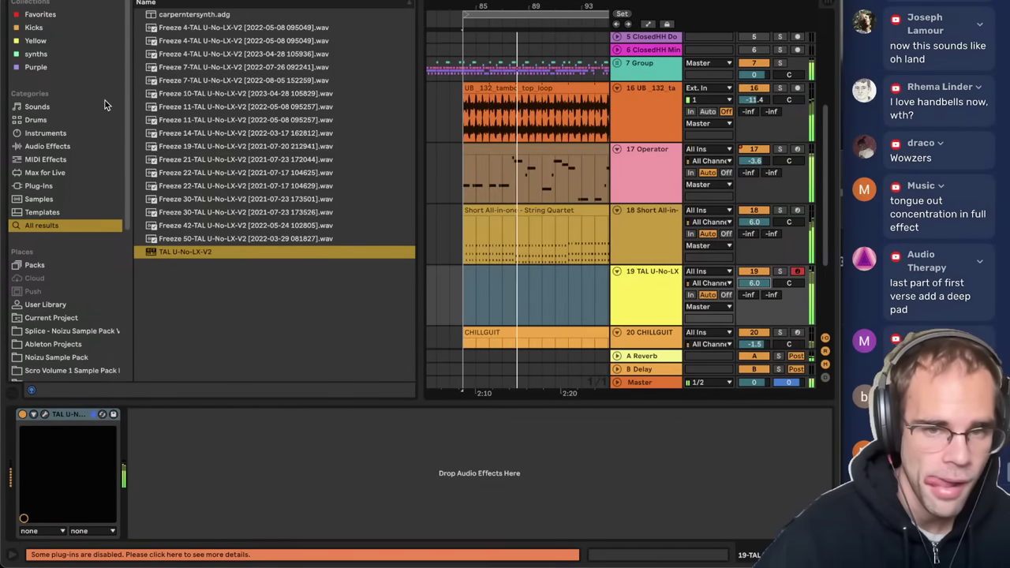
{"action": "left_click_drag", "start_coordinate": [759, 282], "coordinate": [762, 285]}
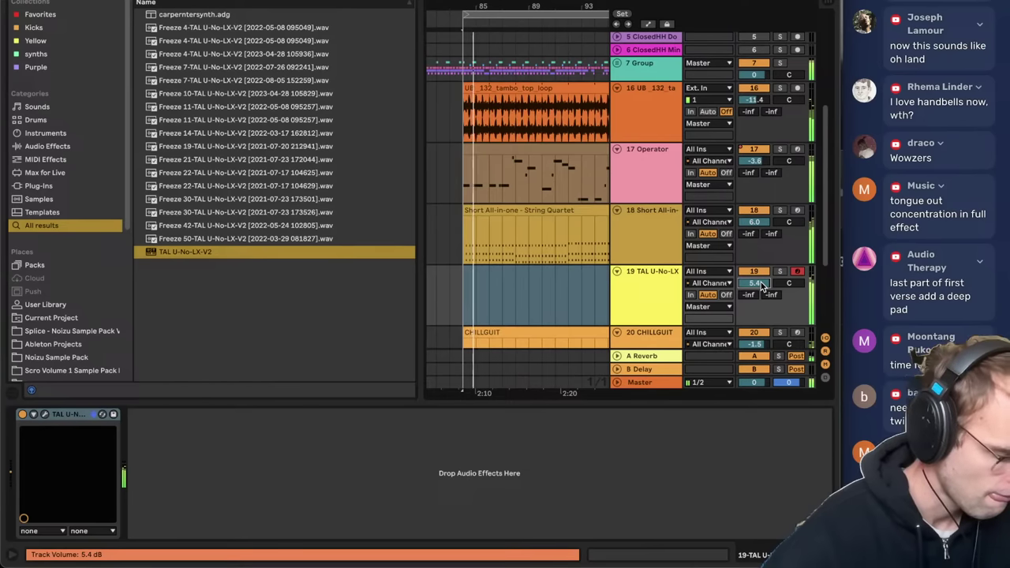
{"action": "left_click", "coordinate": [44, 415]}
{"action": "left_click_drag", "start_coordinate": [384, 182], "coordinate": [384, 173]}
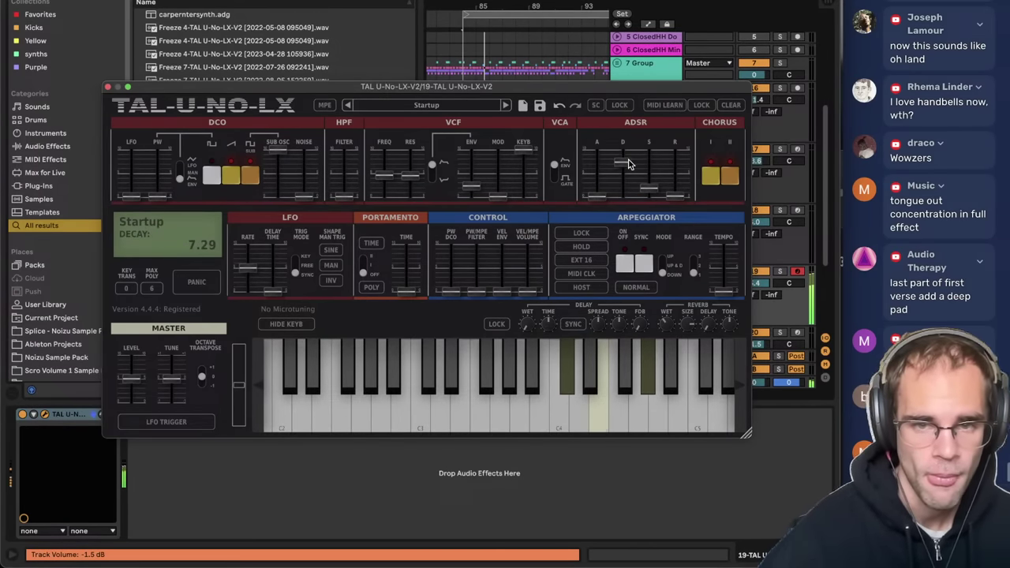
{"action": "left_click_drag", "start_coordinate": [667, 323], "coordinate": [667, 315]}
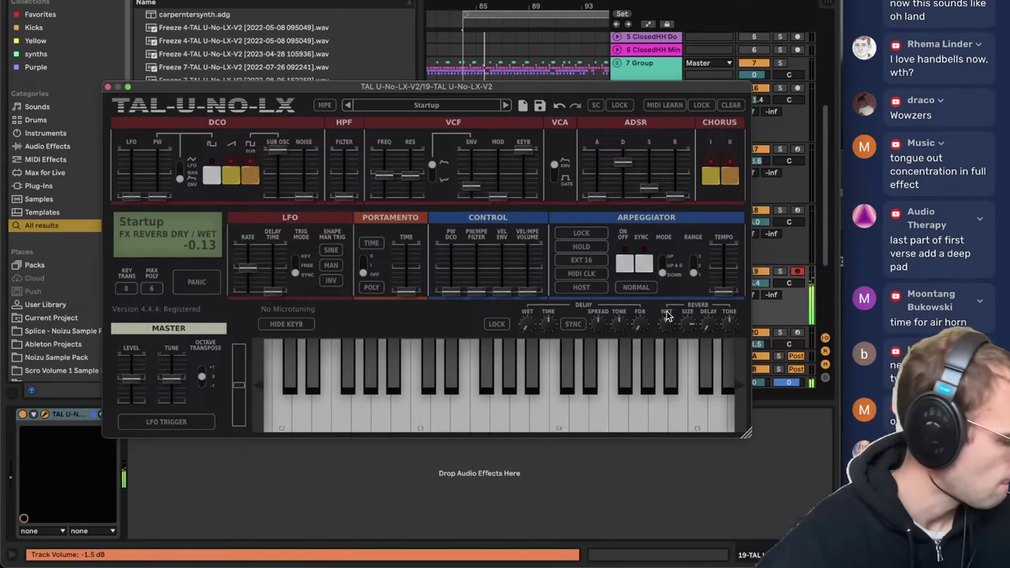
{"action": "left_click", "coordinate": [109, 87]}
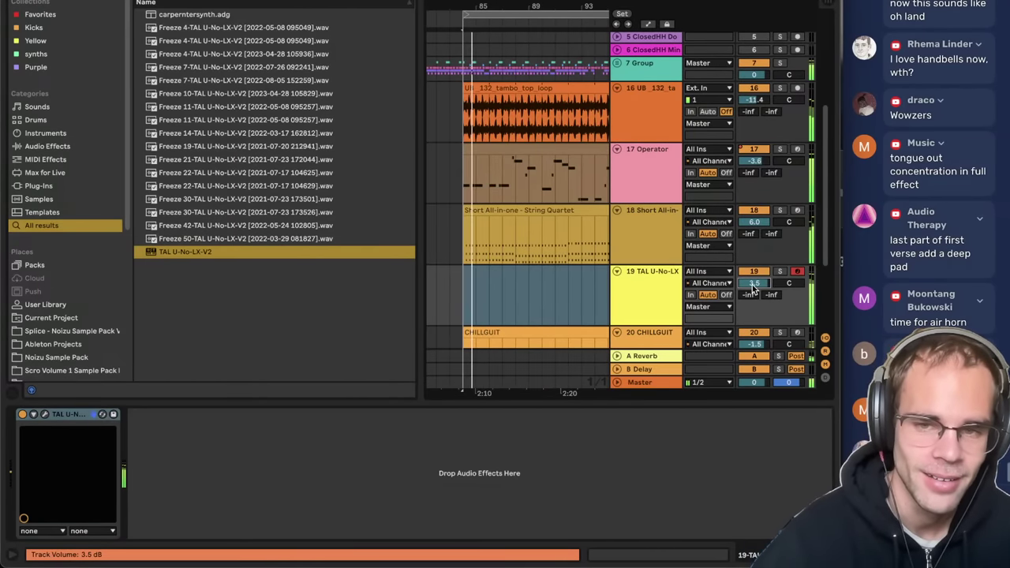
- Capture the played chords as a MIDI clip on the TAL U-No-LX track and extend its start back to bar 84
{"action": "left_click", "coordinate": [540, 302]}
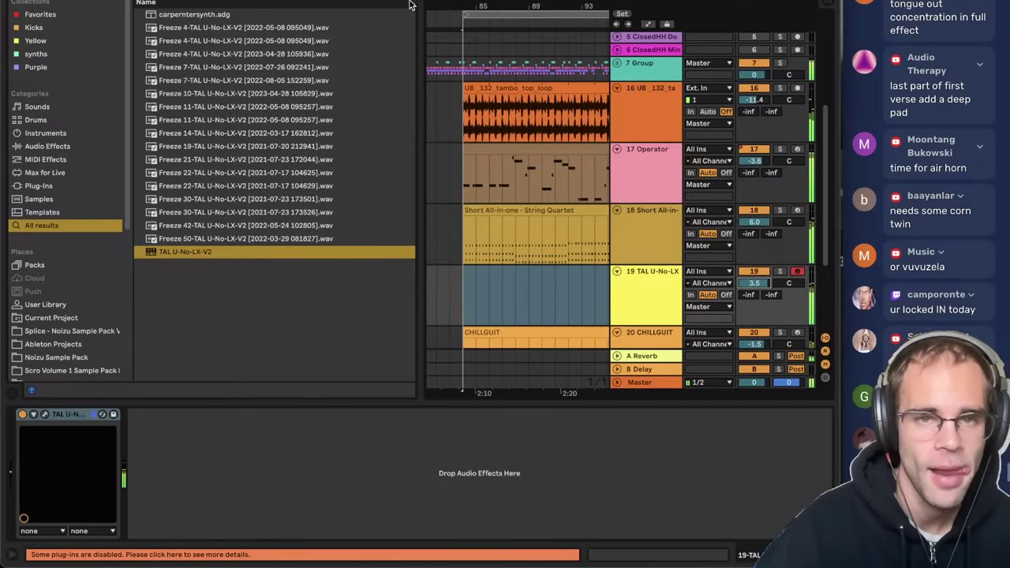
{"action": "key", "text": "super+shift+c"}
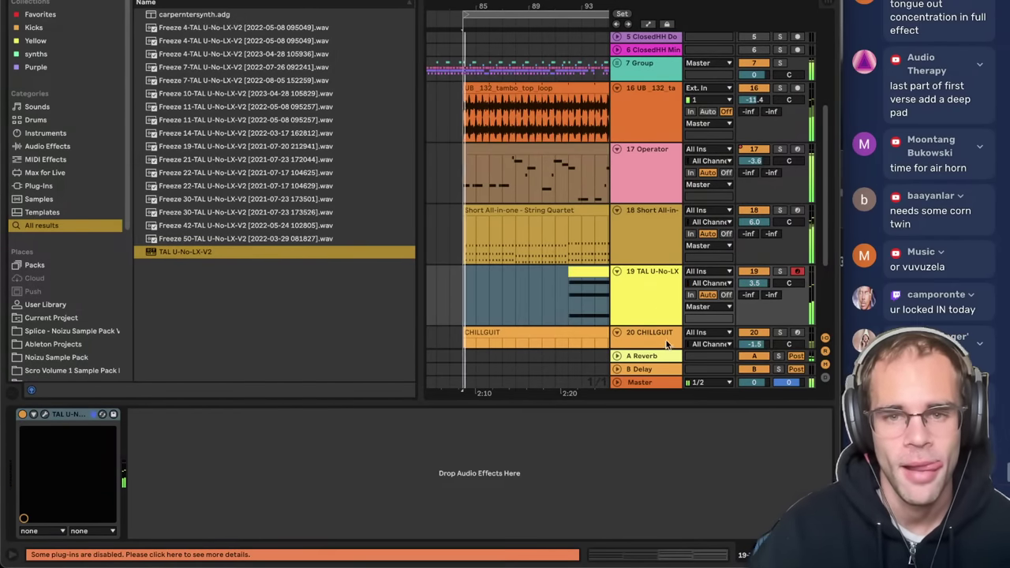
{"action": "left_click_drag", "start_coordinate": [570, 274], "coordinate": [402, 275]}
{"action": "key", "text": "space"}
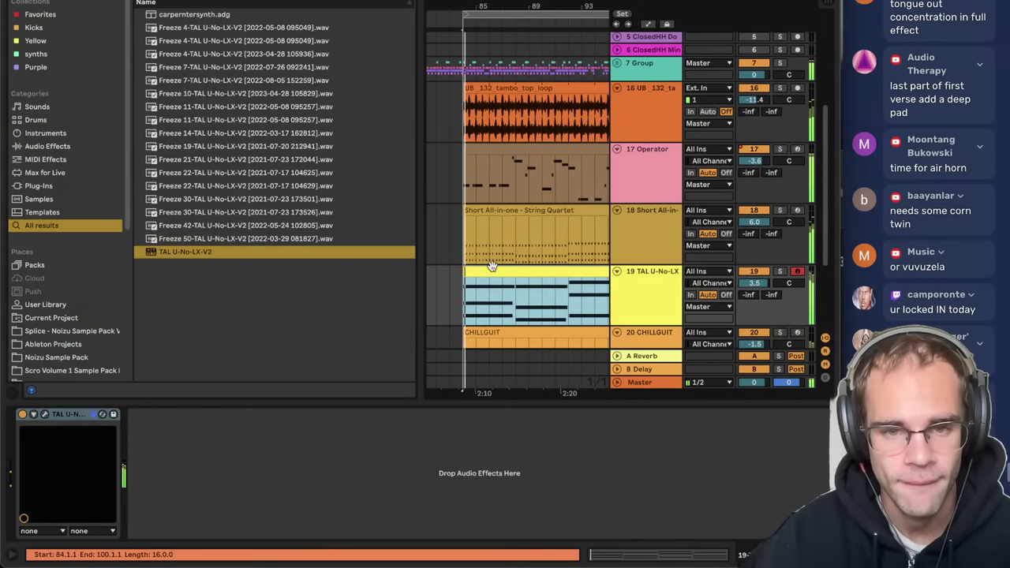
- Hide the browser, open the captured chord clip, and apply Legato to all its notes
{"action": "key", "text": "super+alt+b"}
{"action": "double_click", "coordinate": [226, 274]}
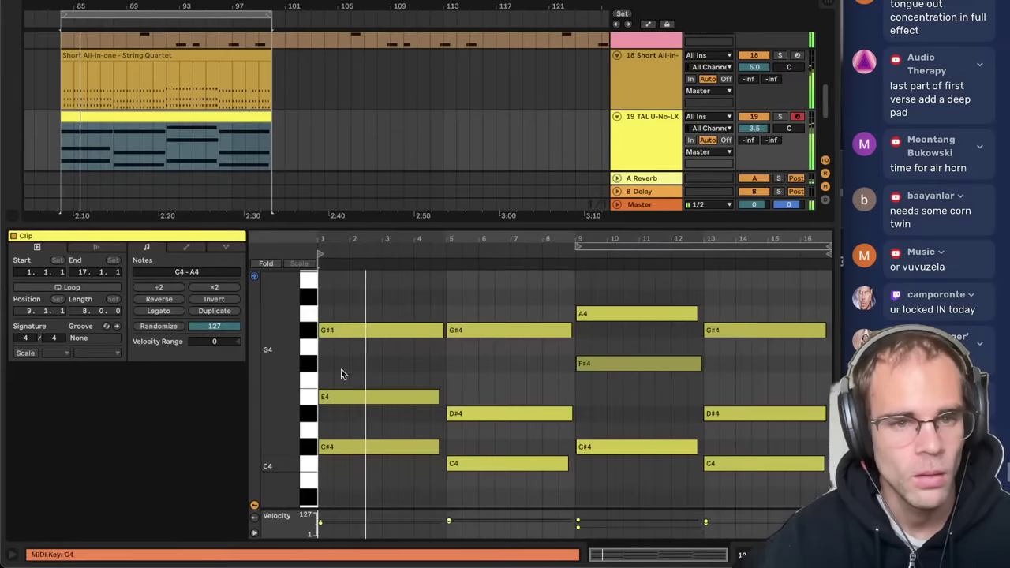
{"action": "left_click", "coordinate": [505, 365]}
{"action": "key", "text": "super+a"}
{"action": "left_click", "coordinate": [170, 312]}
{"action": "left_click", "coordinate": [471, 316]}
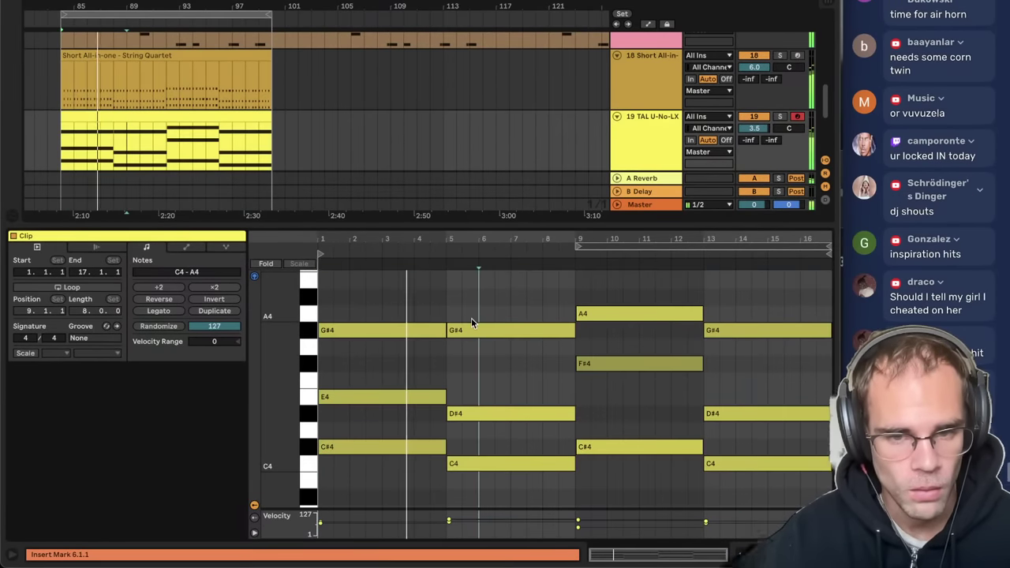
- Lower the TAL U-No-LX track's volume to 2.6 dB while listening to the arrangement, and stop playback
{"action": "key", "text": "shift+Tab"}
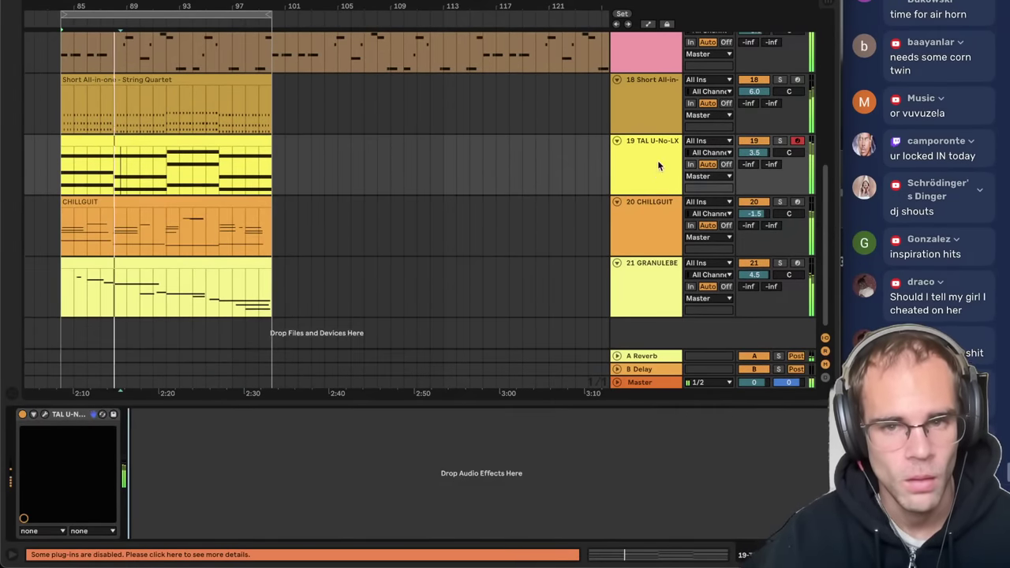
{"action": "left_click", "coordinate": [658, 160]}
{"action": "left_click_drag", "start_coordinate": [755, 154], "coordinate": [756, 161]}
{"action": "scroll", "coordinate": [679, 158], "scroll_direction": "up", "scroll_amount": 3}
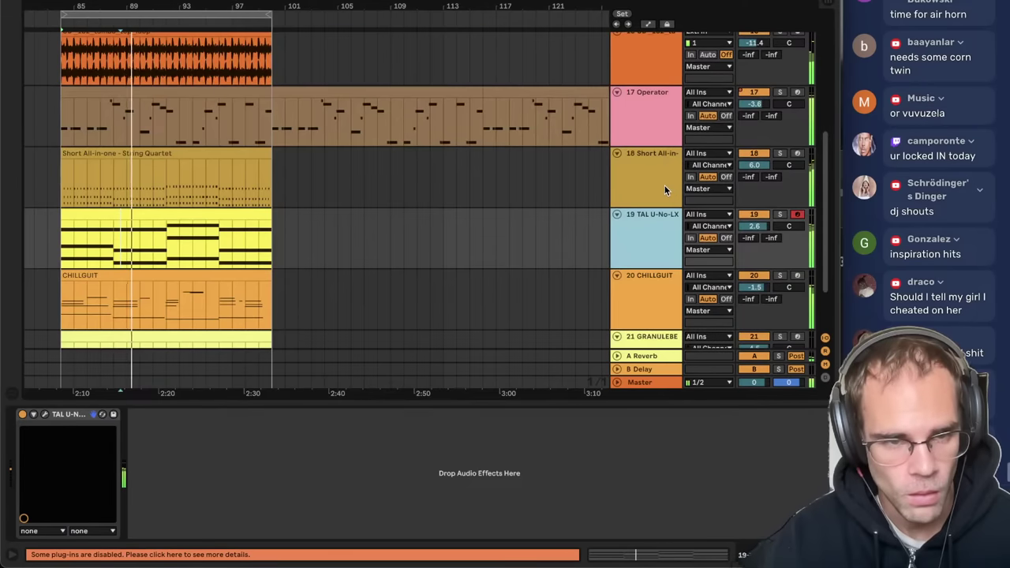
{"action": "scroll", "coordinate": [665, 185], "scroll_direction": "up", "scroll_amount": 4}
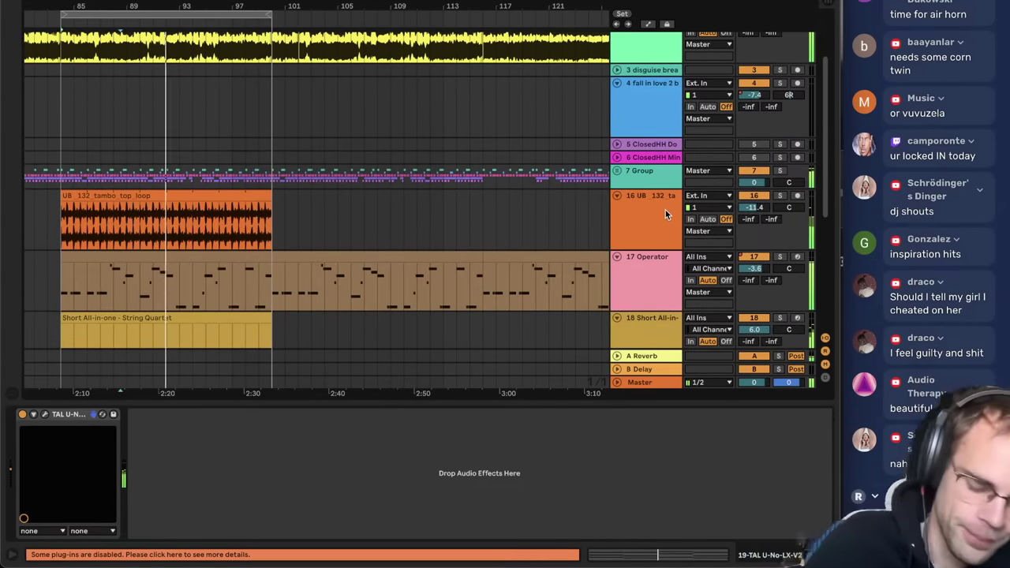
{"action": "key", "text": "space"}
- Save the Live Set under the new name "ub_thing feature" in the ub_thing Project folder
{"action": "key", "text": "super+shift+s"}
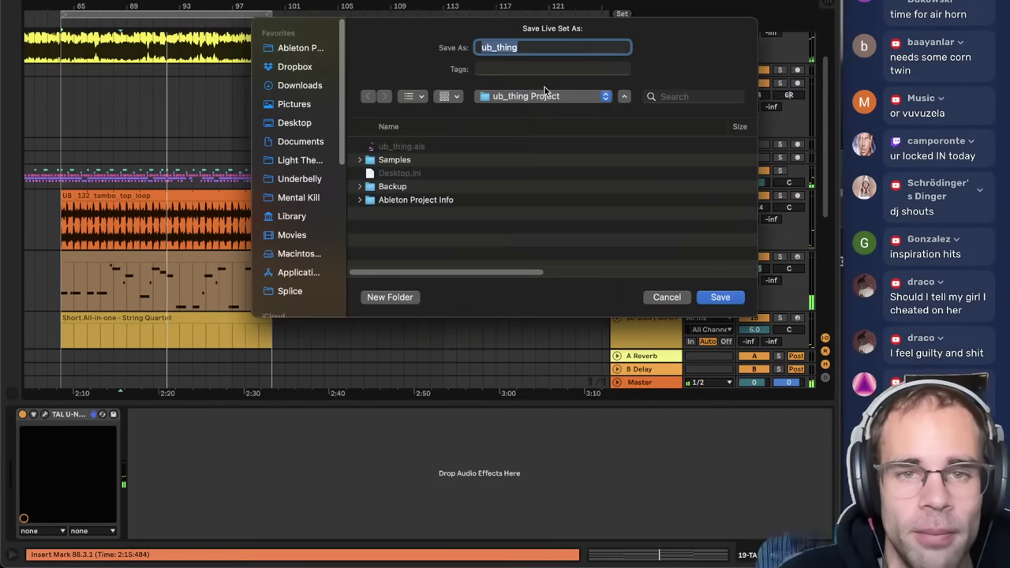
{"action": "left_click", "coordinate": [564, 45]}
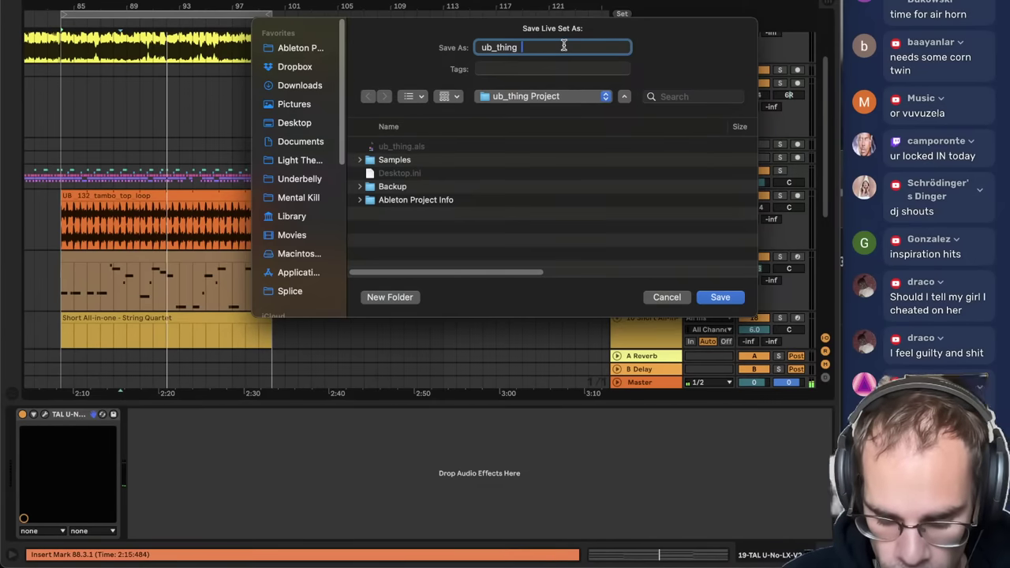
{"action": "type", "text": "feature"}
{"action": "key", "text": "Return"}
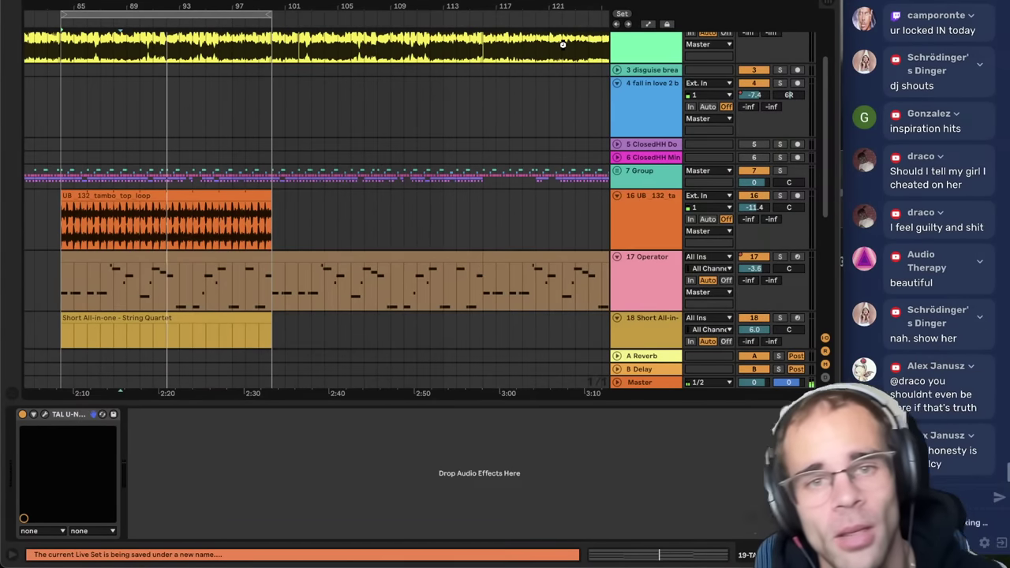